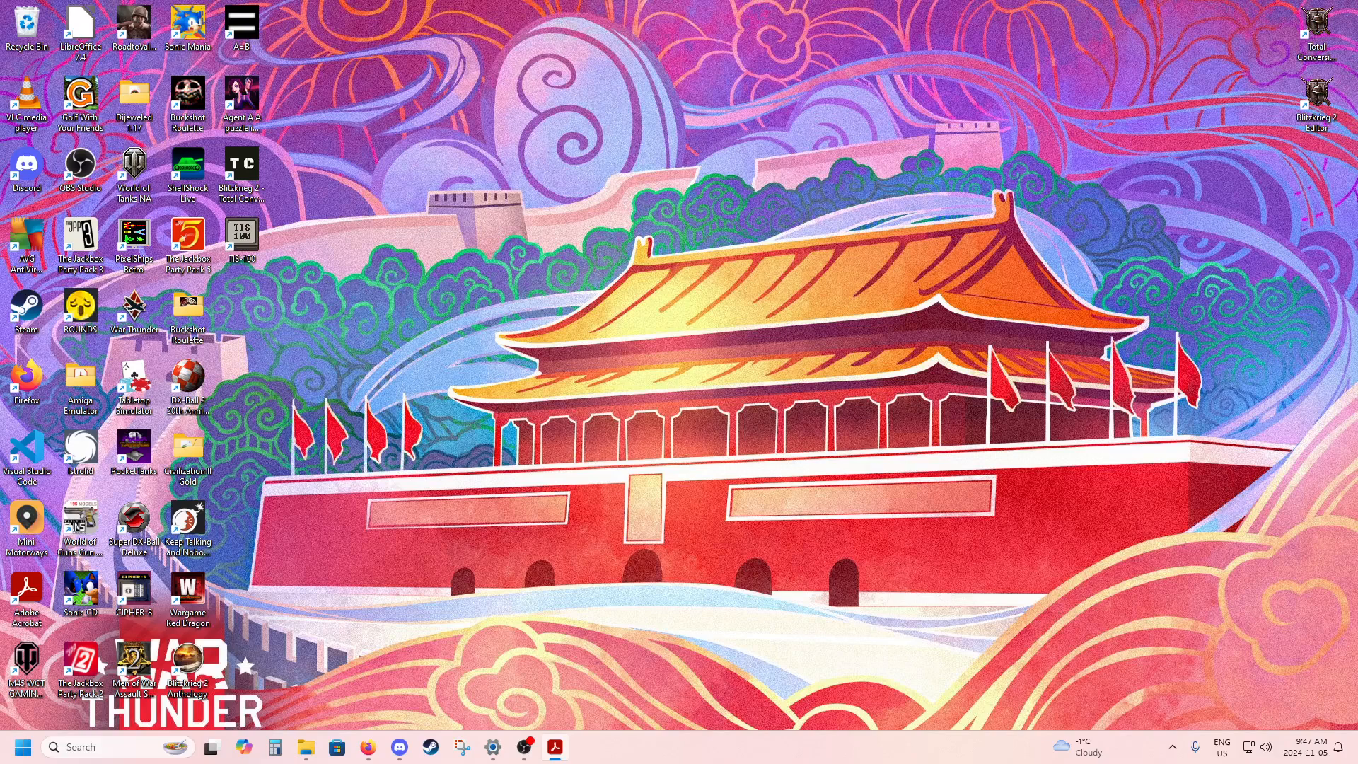
# Review the ACT_ script commands in Editor_Manual.pdf, from move to point through rotate to vector.
pyautogui.moveTo(1357, 92); pyautogui.dragTo(631, 3)
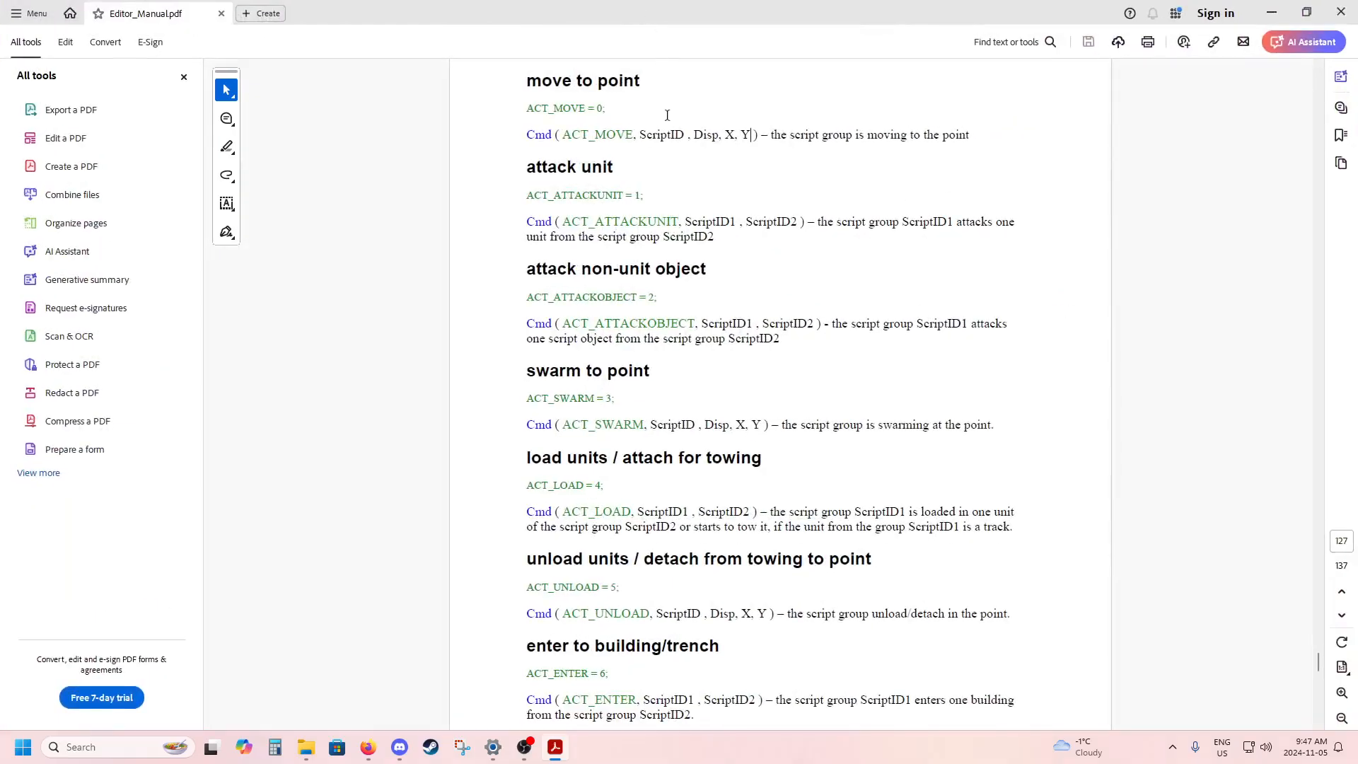
pyautogui.scroll(-10, 691, 126)
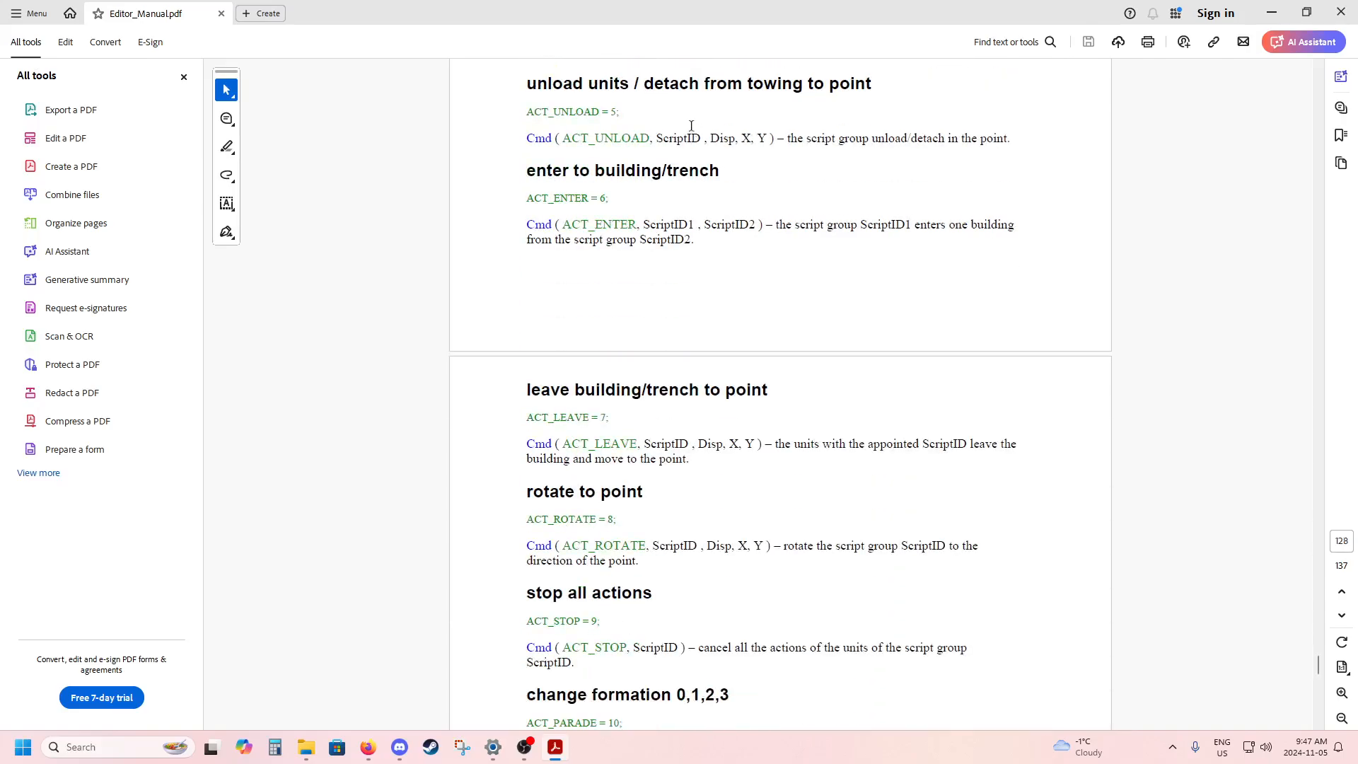
pyautogui.scroll(-10, 691, 126)
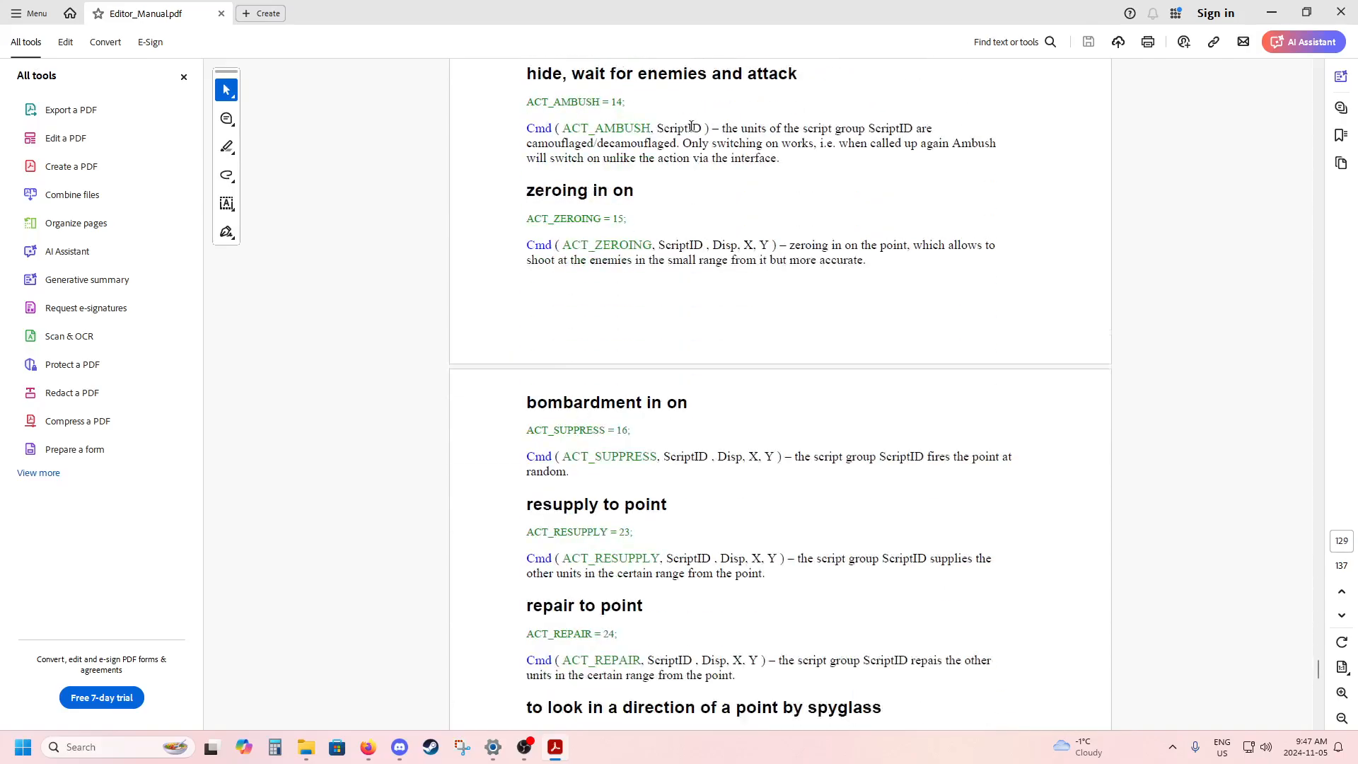
pyautogui.scroll(-10, 692, 126)
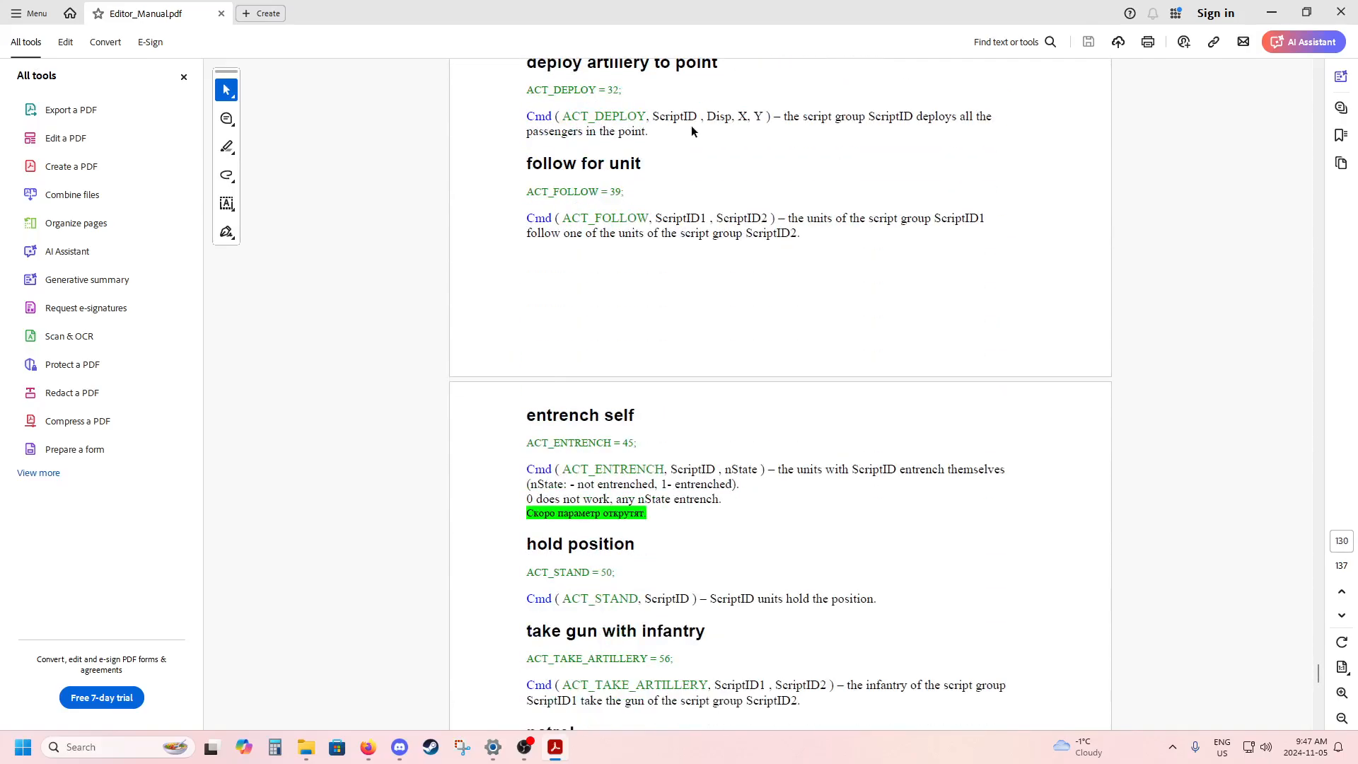
pyautogui.scroll(-5, 692, 126)
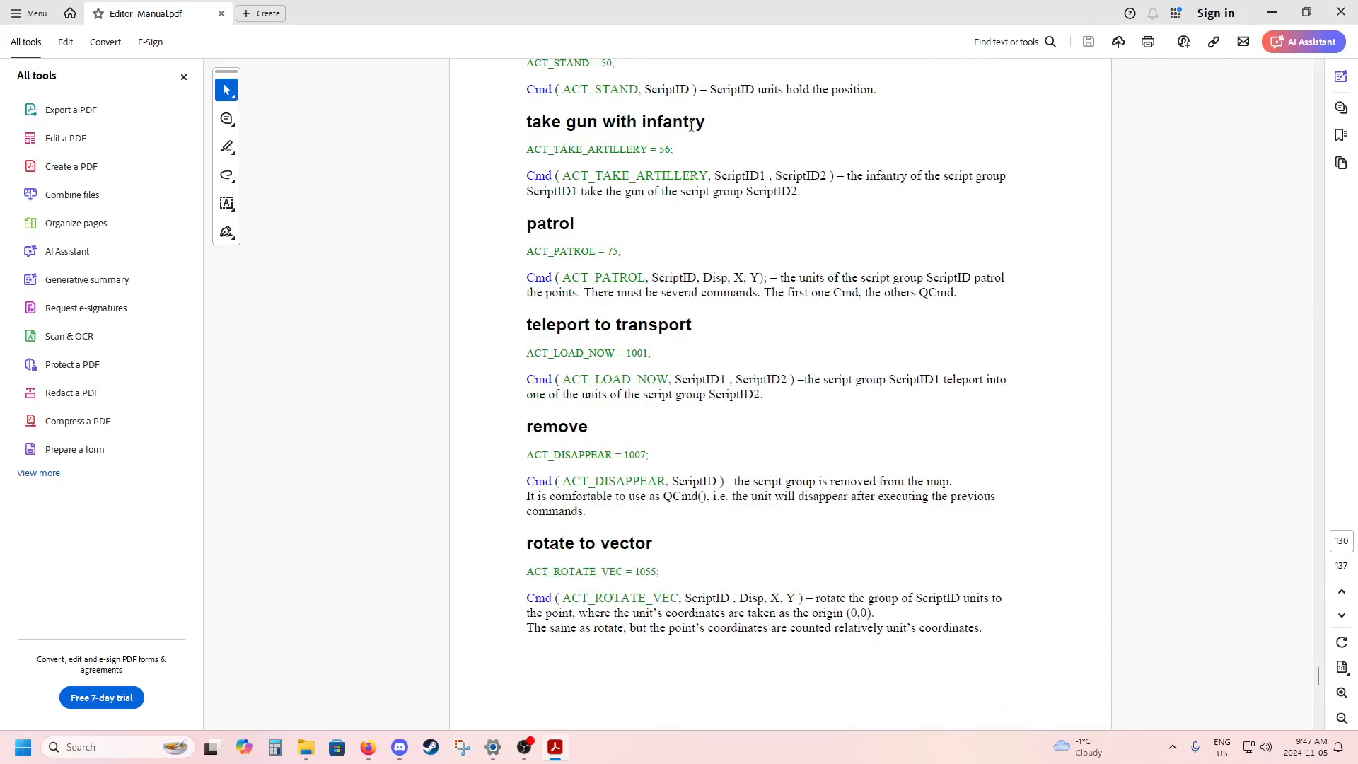
pyautogui.scroll(10, 692, 126)
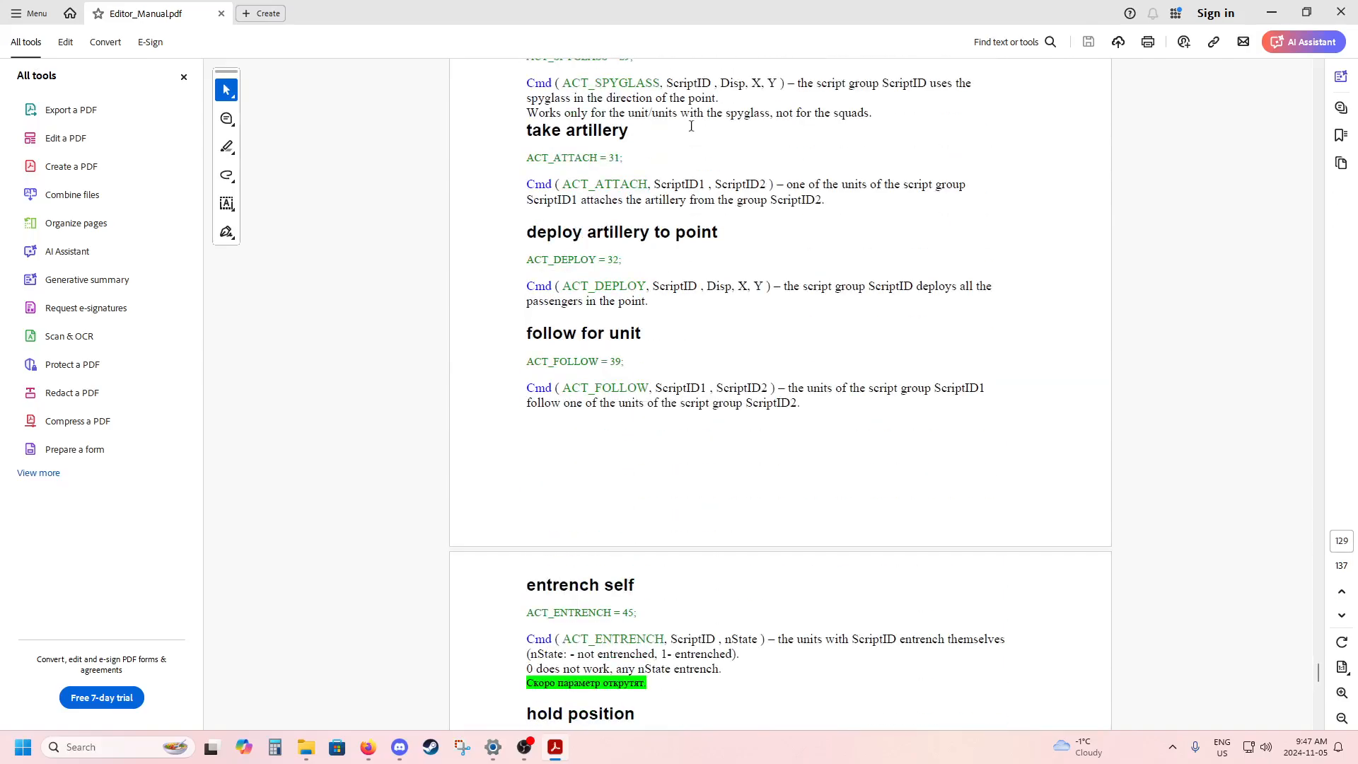
pyautogui.scroll(10, 691, 126)
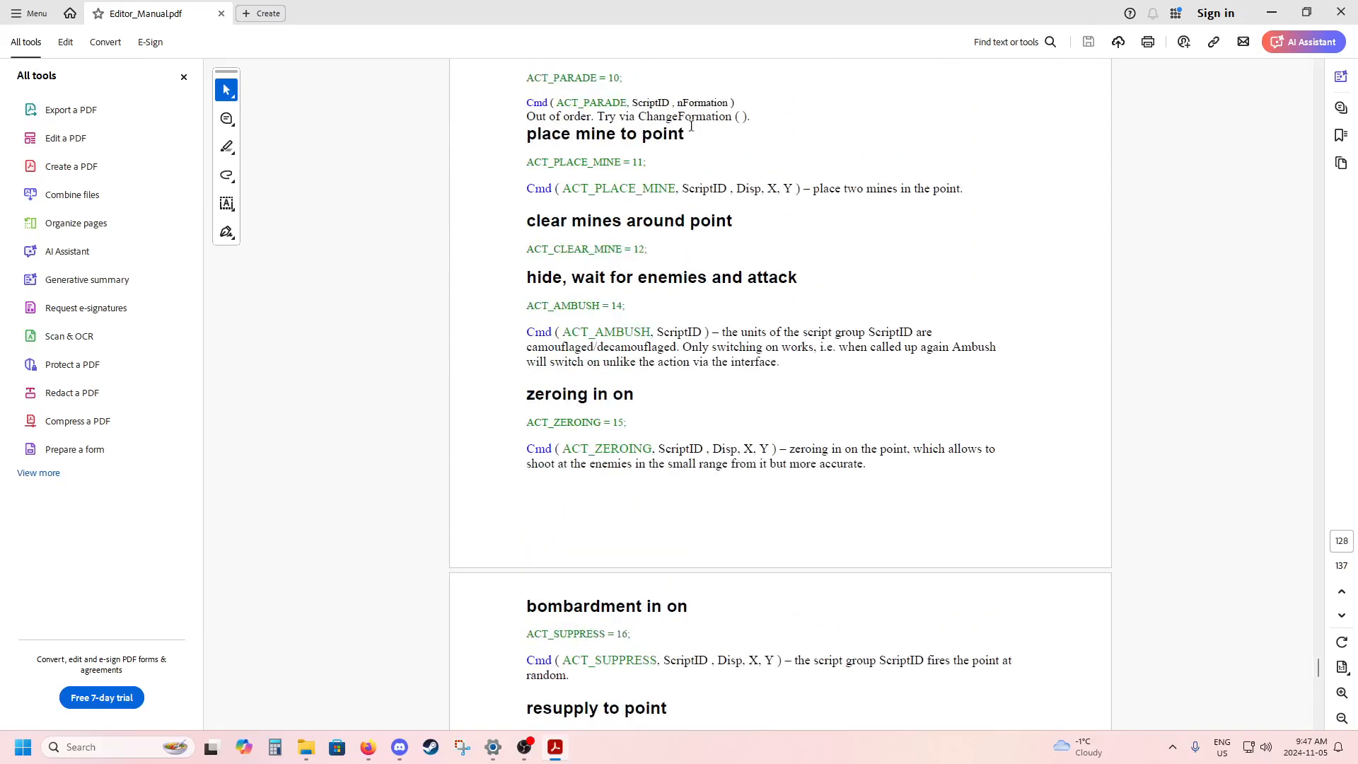
pyautogui.scroll(10, 691, 126)
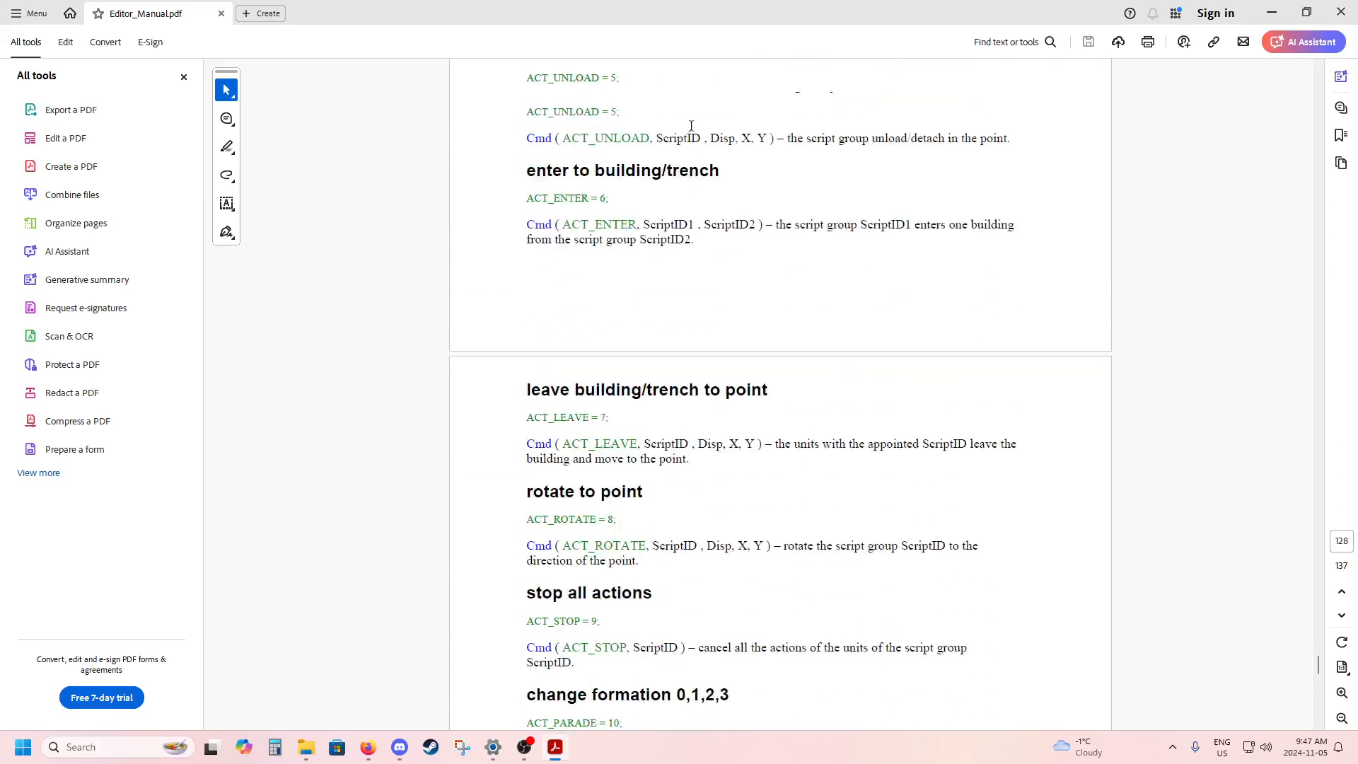
pyautogui.scroll(5, 691, 128)
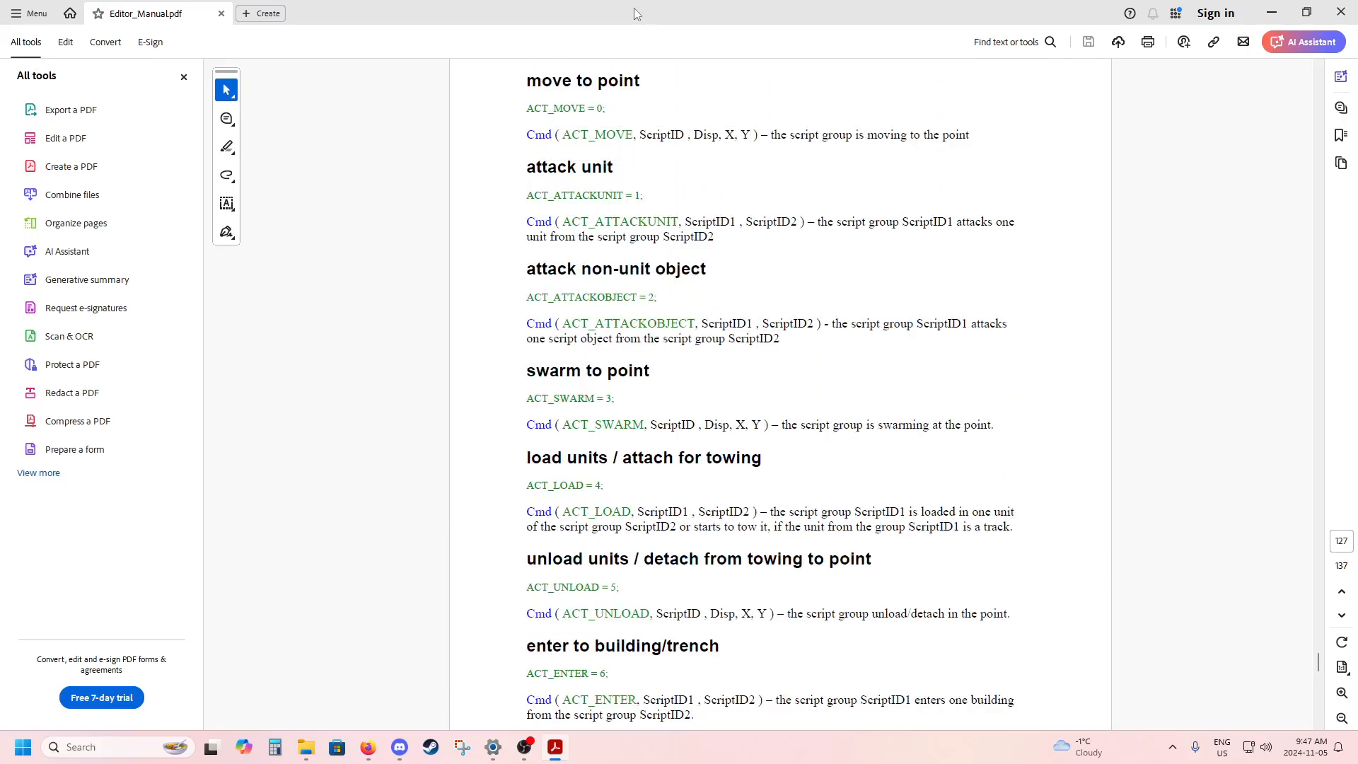
pyautogui.moveTo(635, 9); pyautogui.dragTo(1357, 67)
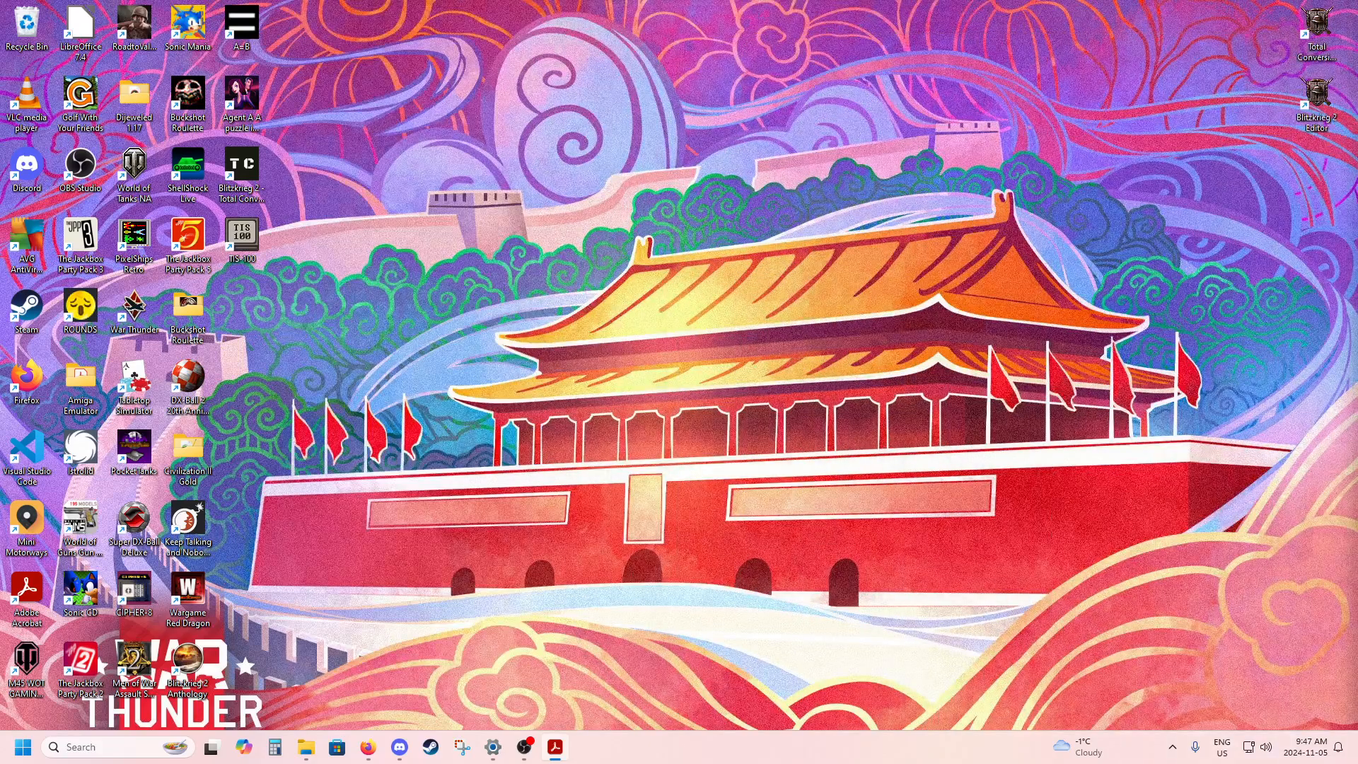
# Launch the Blitzkrieg 2 Editor and create a new map named Unit Tutorial.
pyautogui.click(1024, 179)
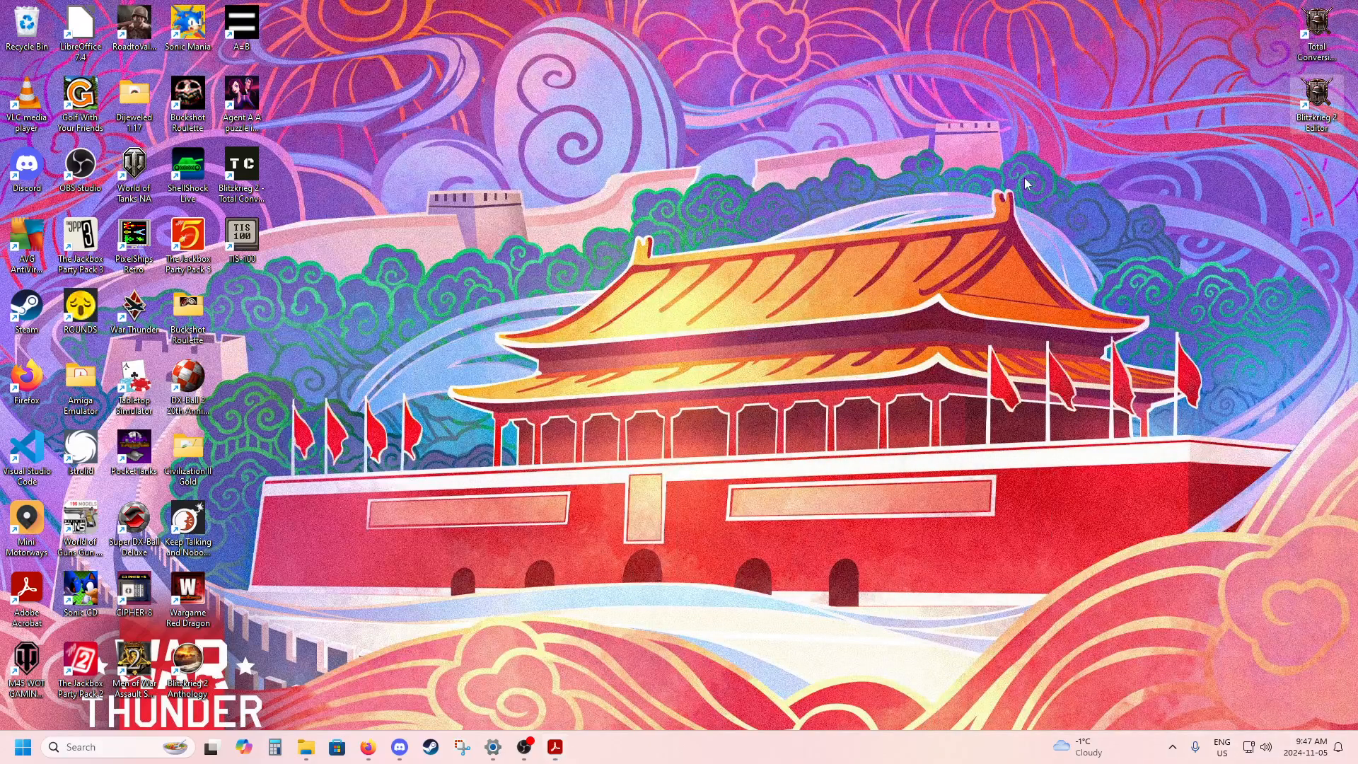
pyautogui.click(1096, 168)
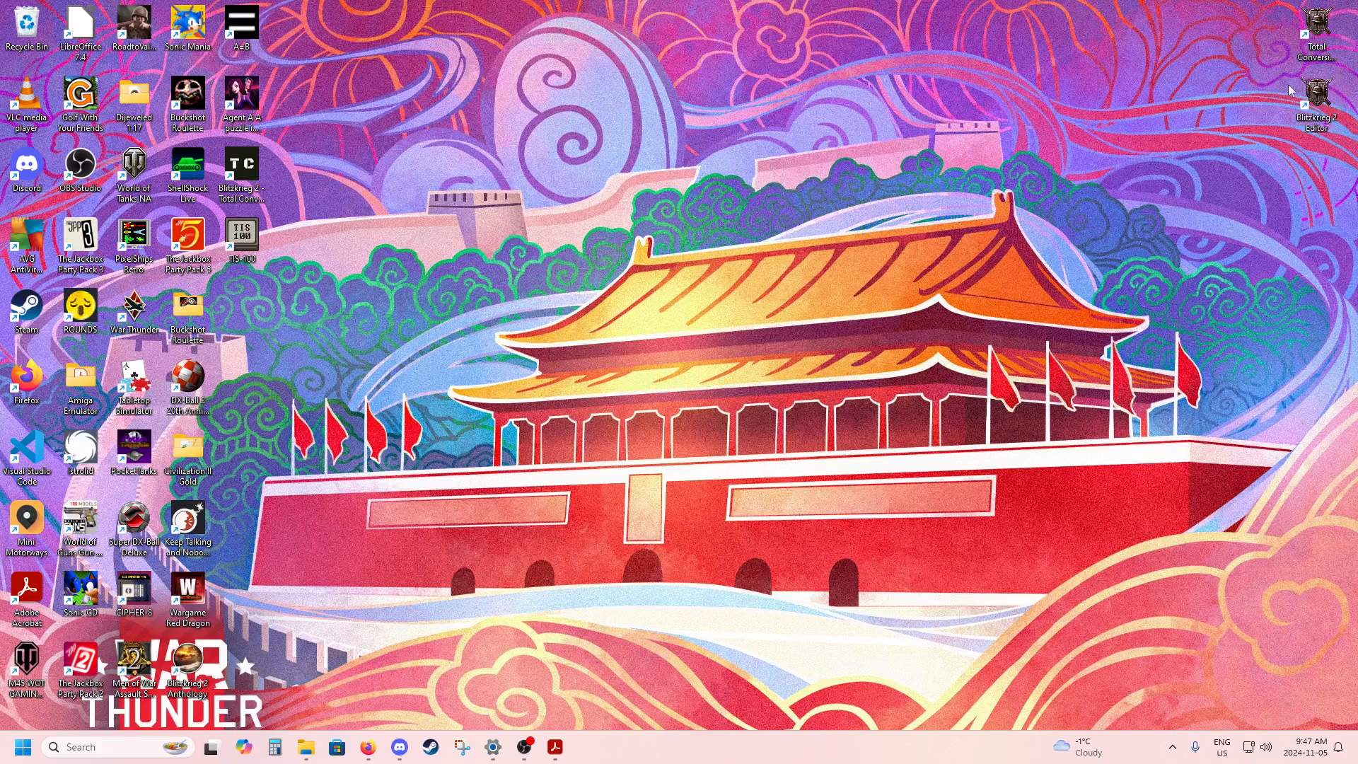
pyautogui.doubleClick(1318, 90)
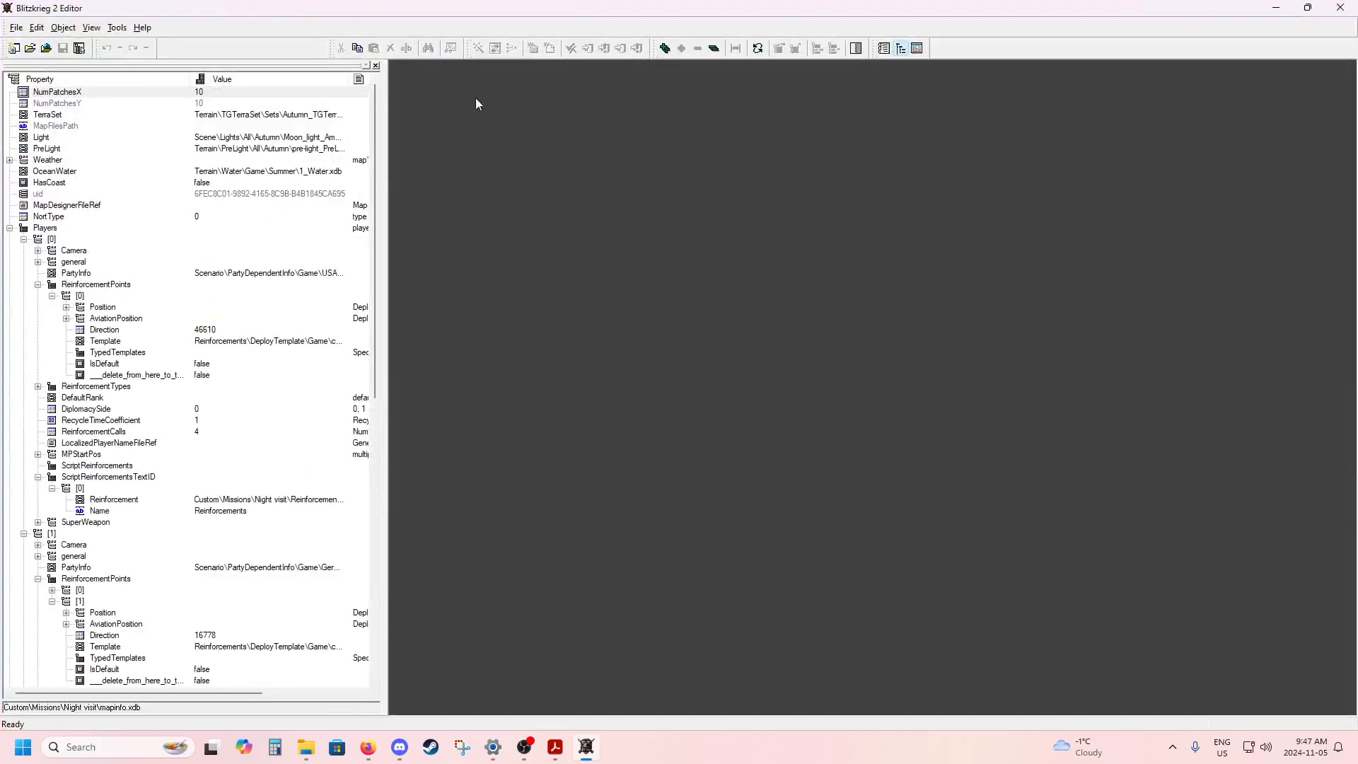
pyautogui.click(13, 48)
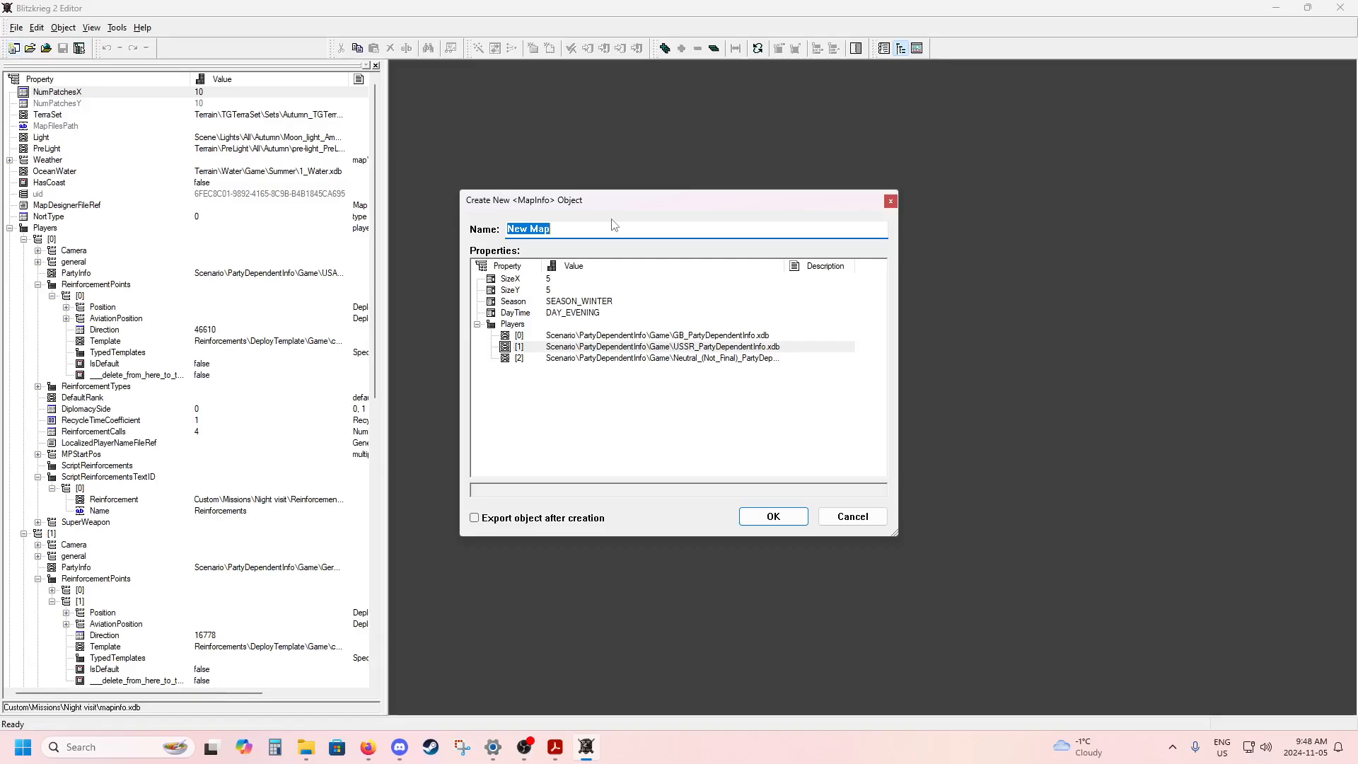
pyautogui.write('Unit Tutorial')
pyautogui.press('Return')
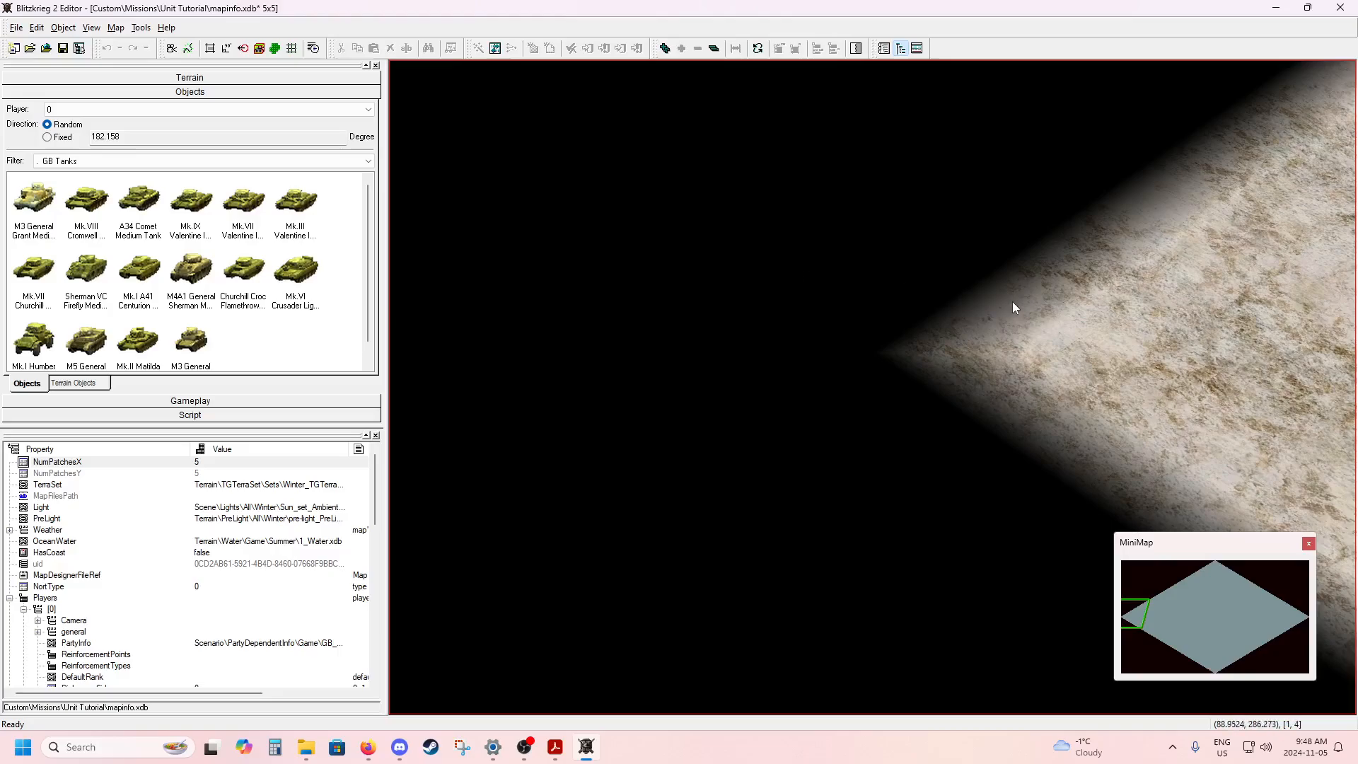
# Place an M3 General Grant Medium Tank for player 0 near the map's corner and rotate it to about 316 degrees.
pyautogui.moveTo(1046, 314); pyautogui.dragTo(708, 321, button='middle')
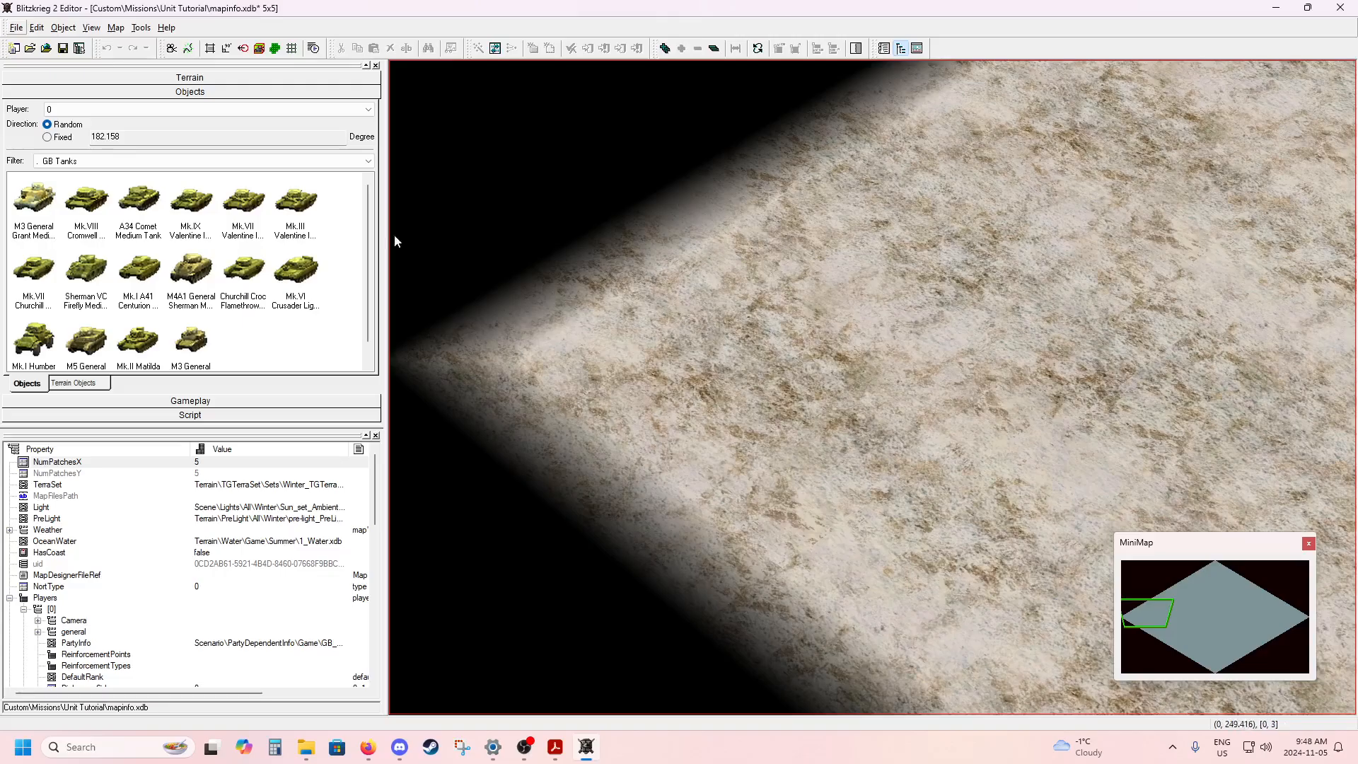
pyautogui.click(35, 201)
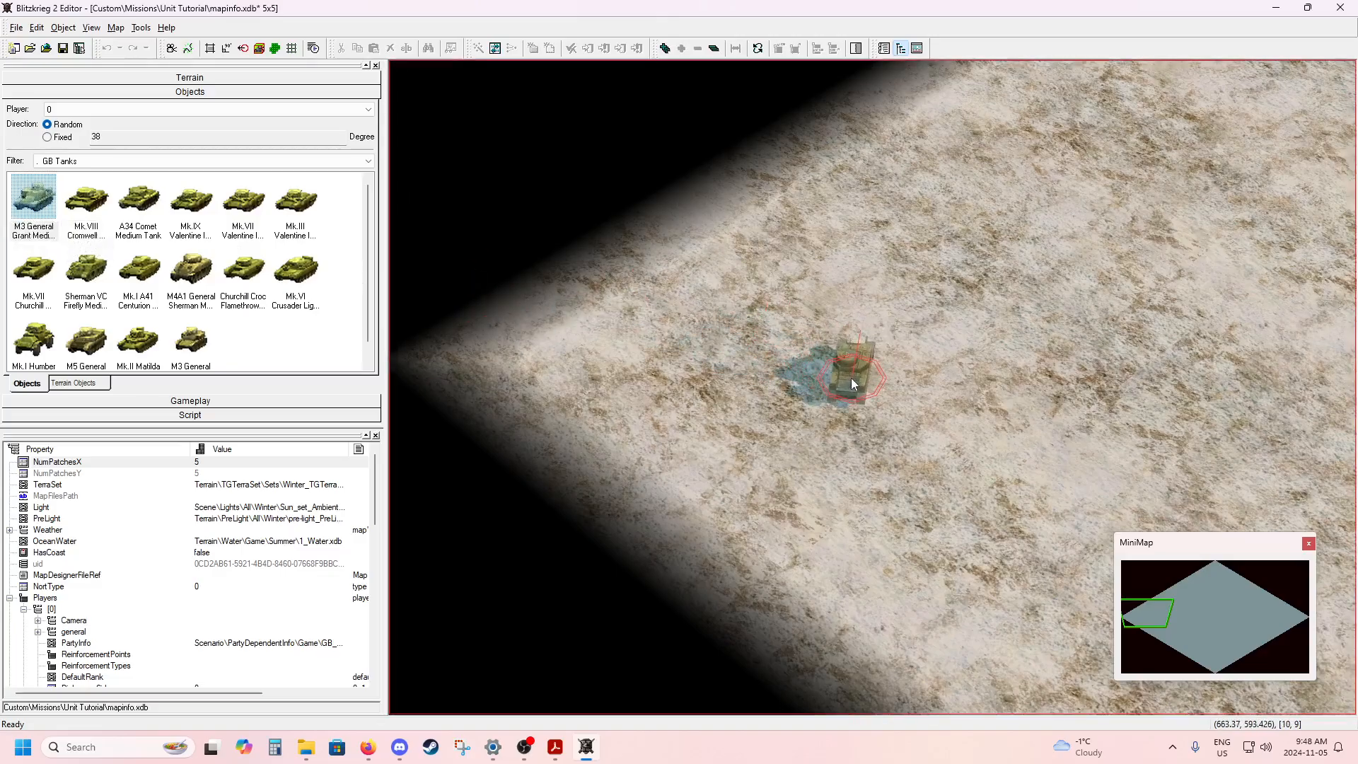
pyautogui.click(851, 378)
pyautogui.click(865, 366)
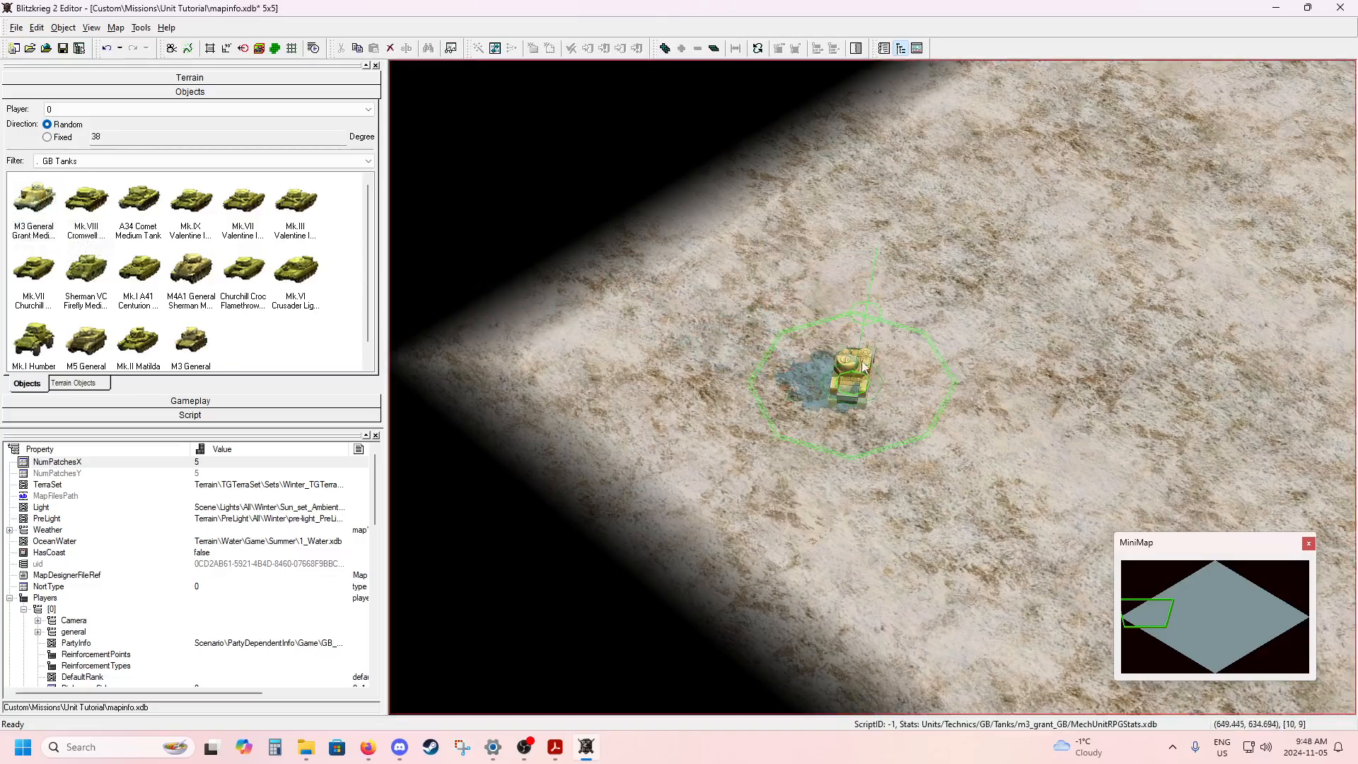
pyautogui.moveTo(868, 311); pyautogui.dragTo(967, 384)
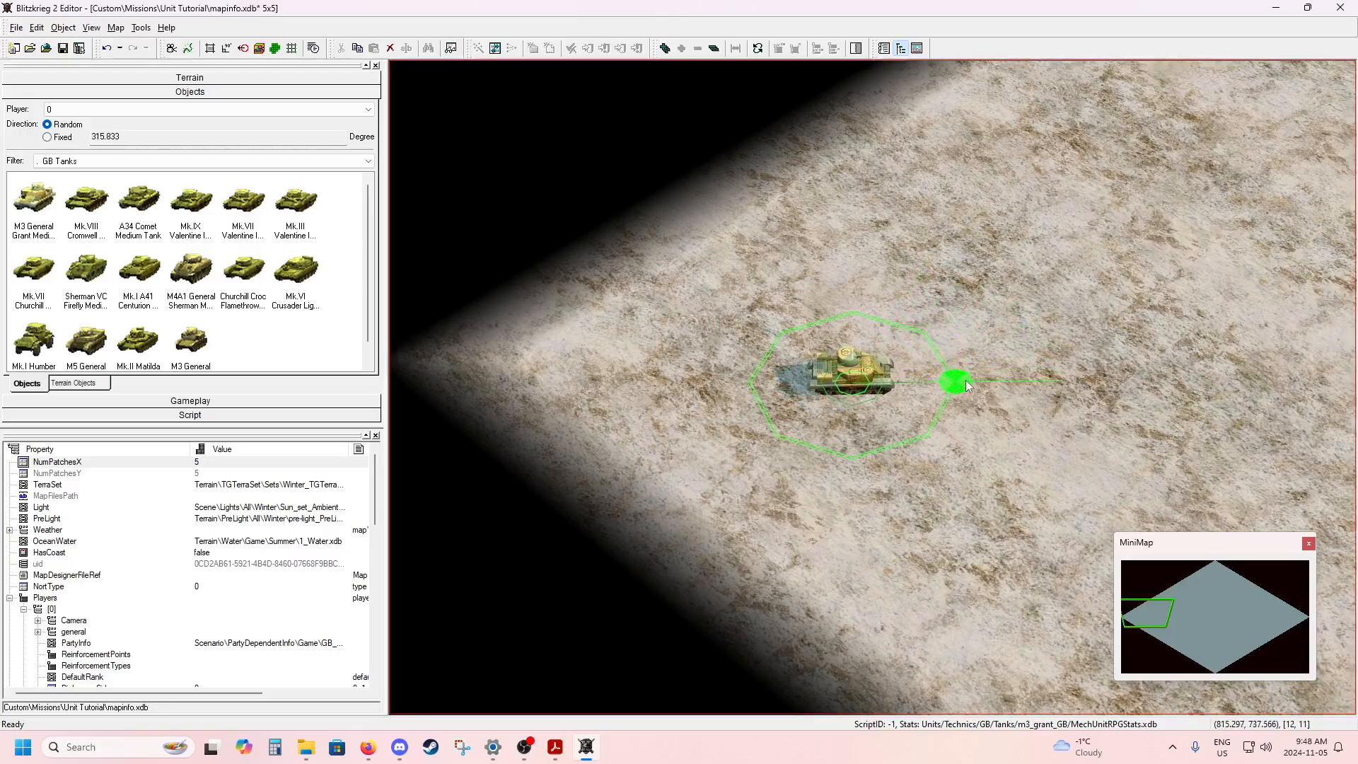
pyautogui.click(957, 331)
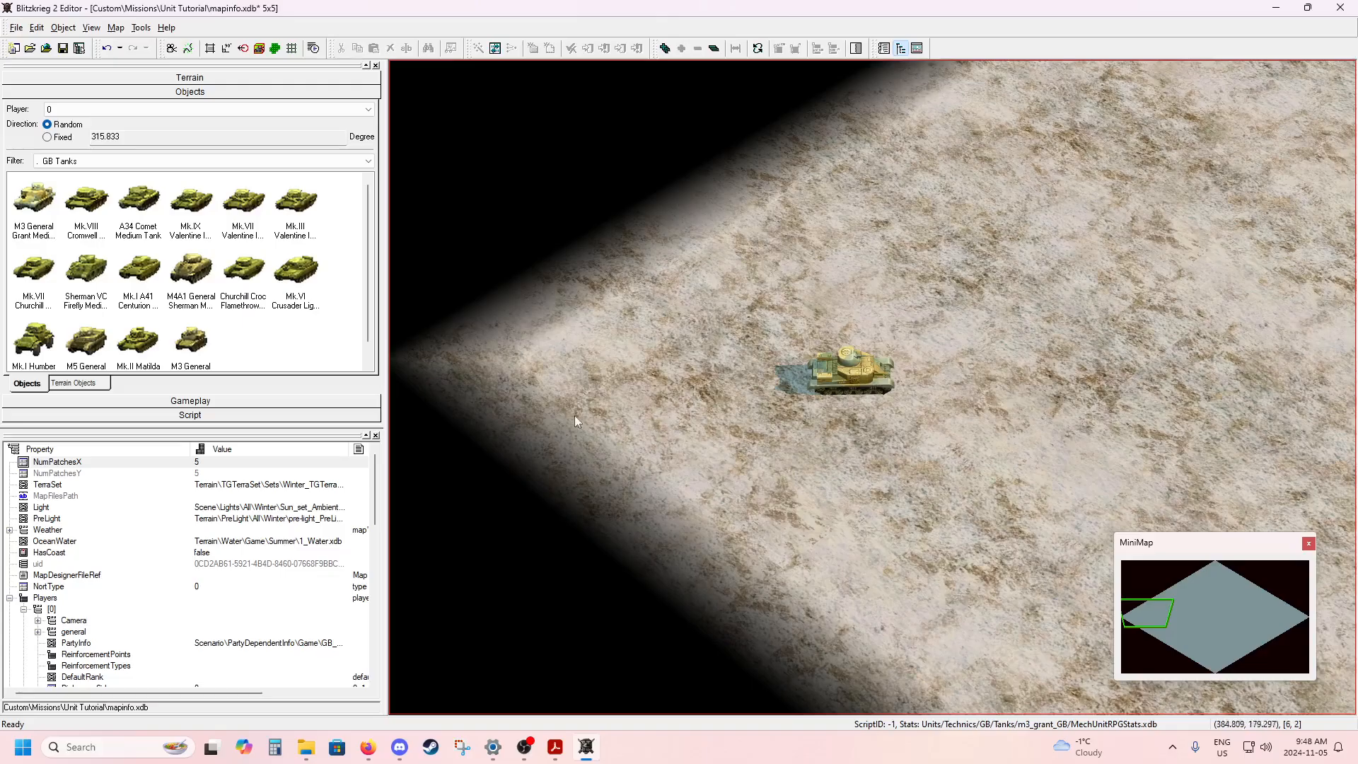
# Set only the position of player 0's start camera at the tank, and show the unit start commands.
pyautogui.click(249, 401)
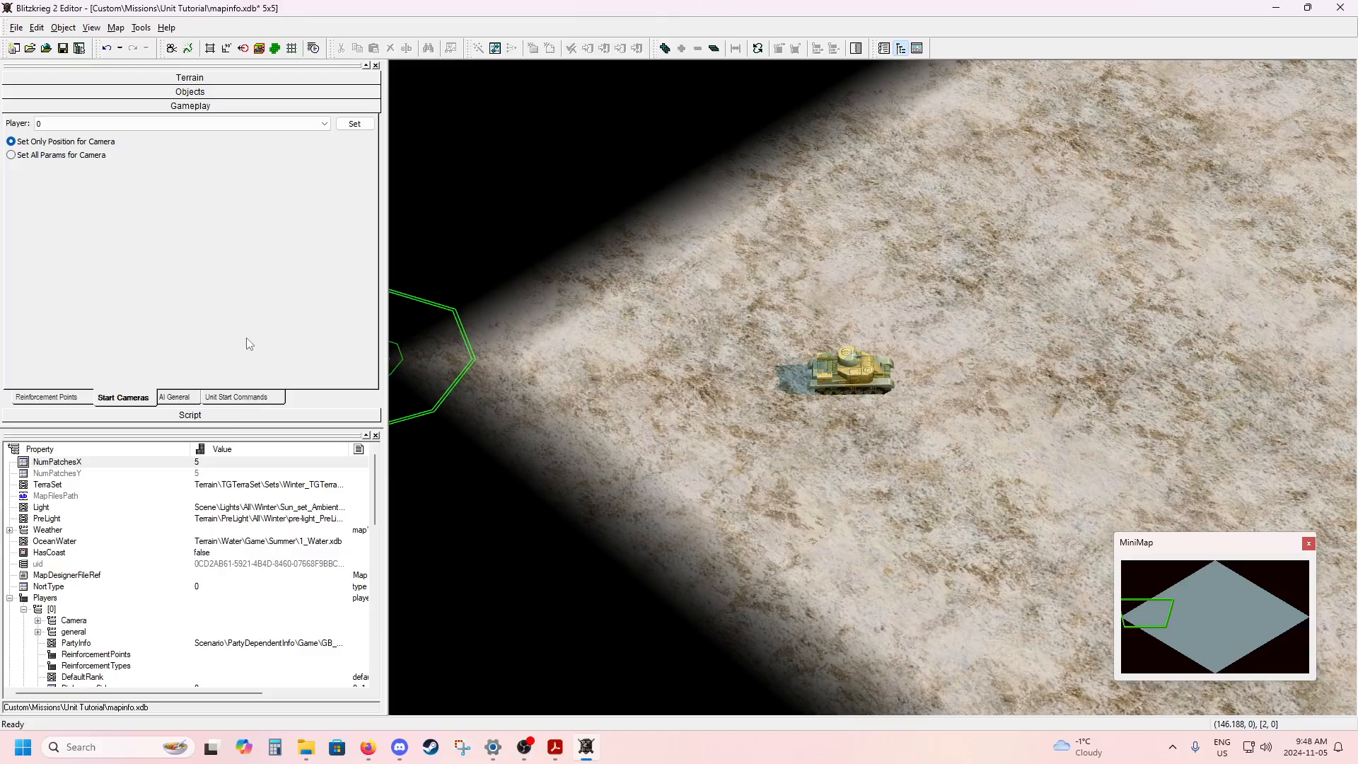
pyautogui.click(356, 125)
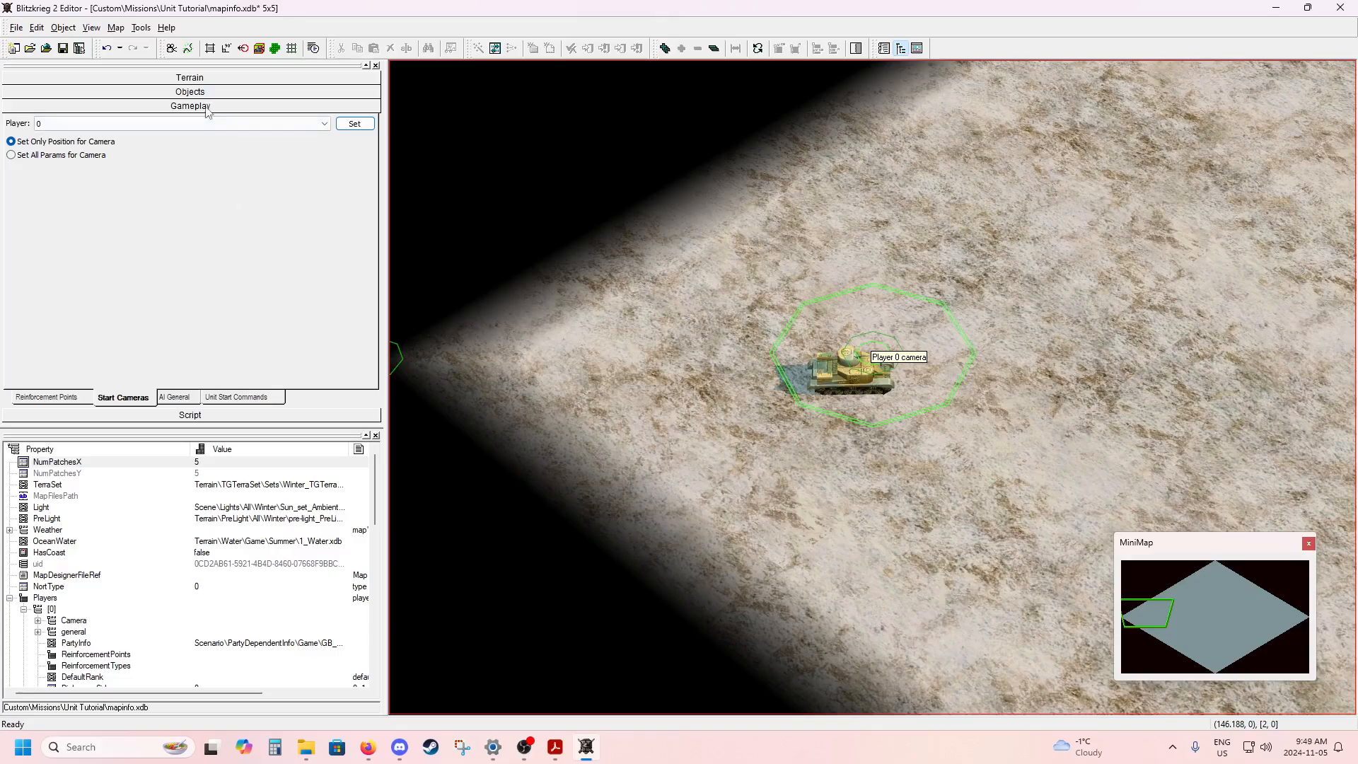
pyautogui.click(280, 398)
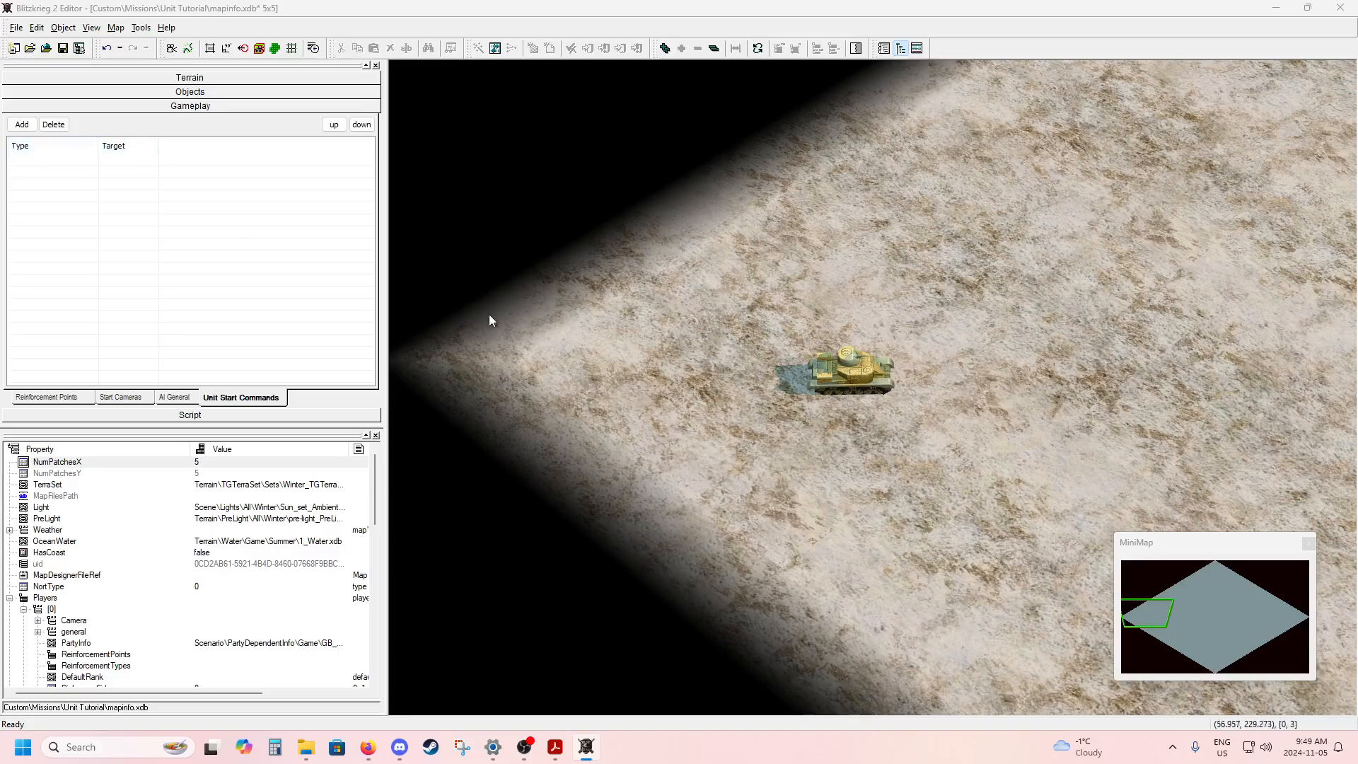
# Examine the map's corners and the open ground around the tank.
pyautogui.click(622, 321)
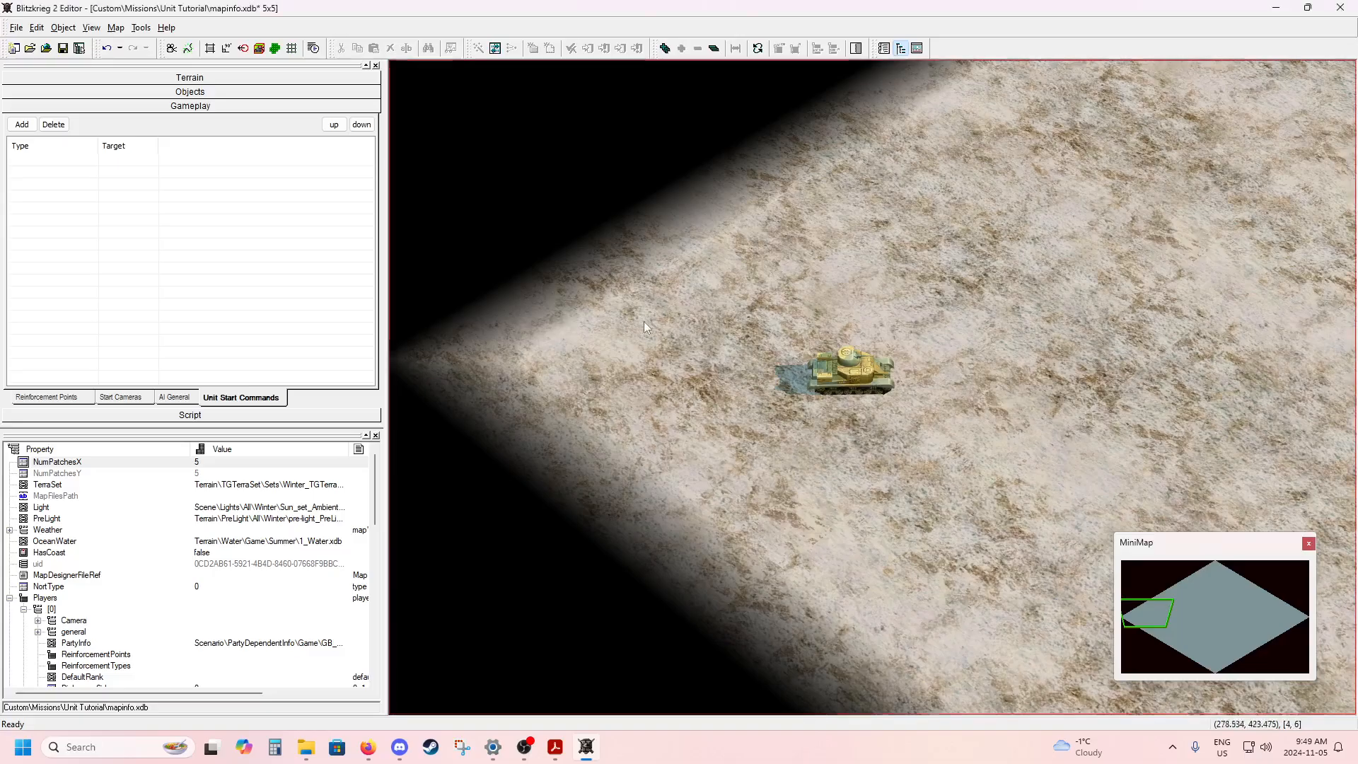
pyautogui.moveTo(766, 320); pyautogui.dragTo(609, 304, button='middle')
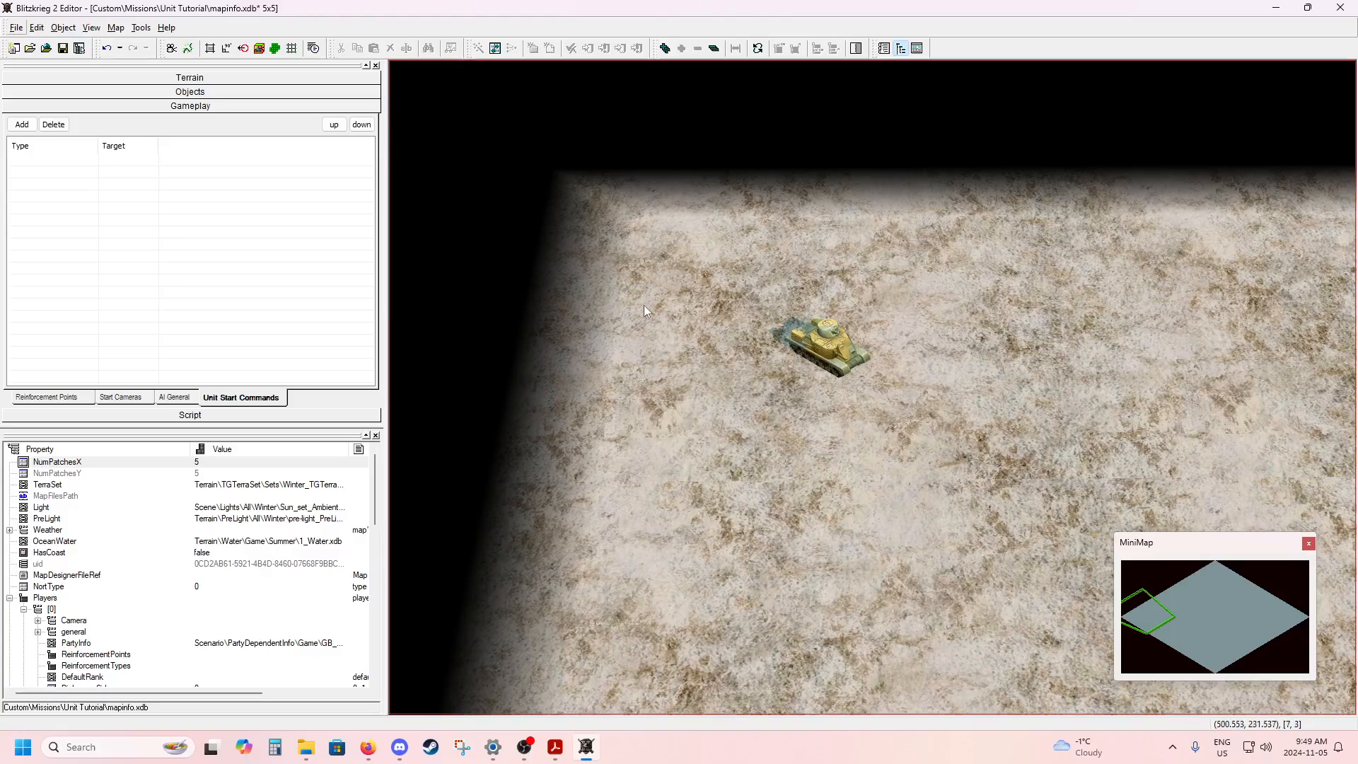
pyautogui.click(842, 346)
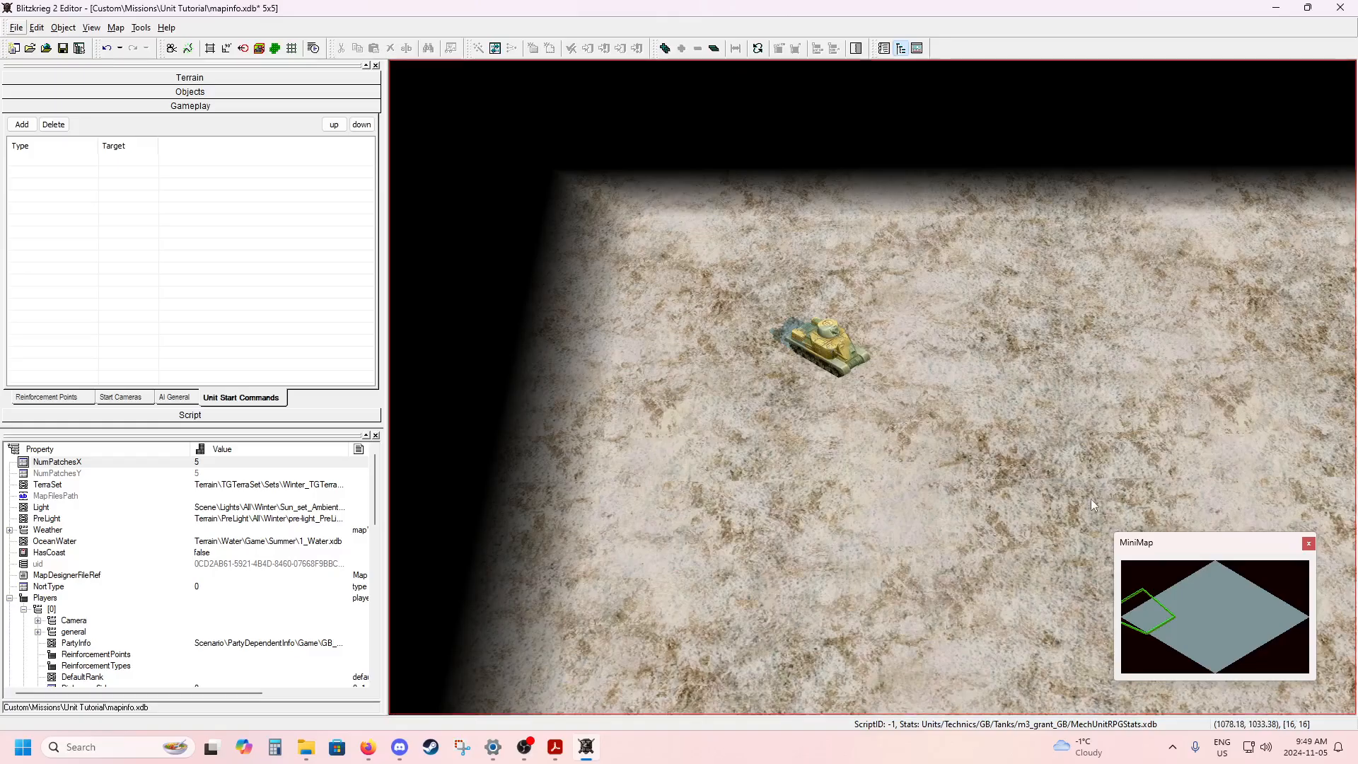
pyautogui.click(1215, 573)
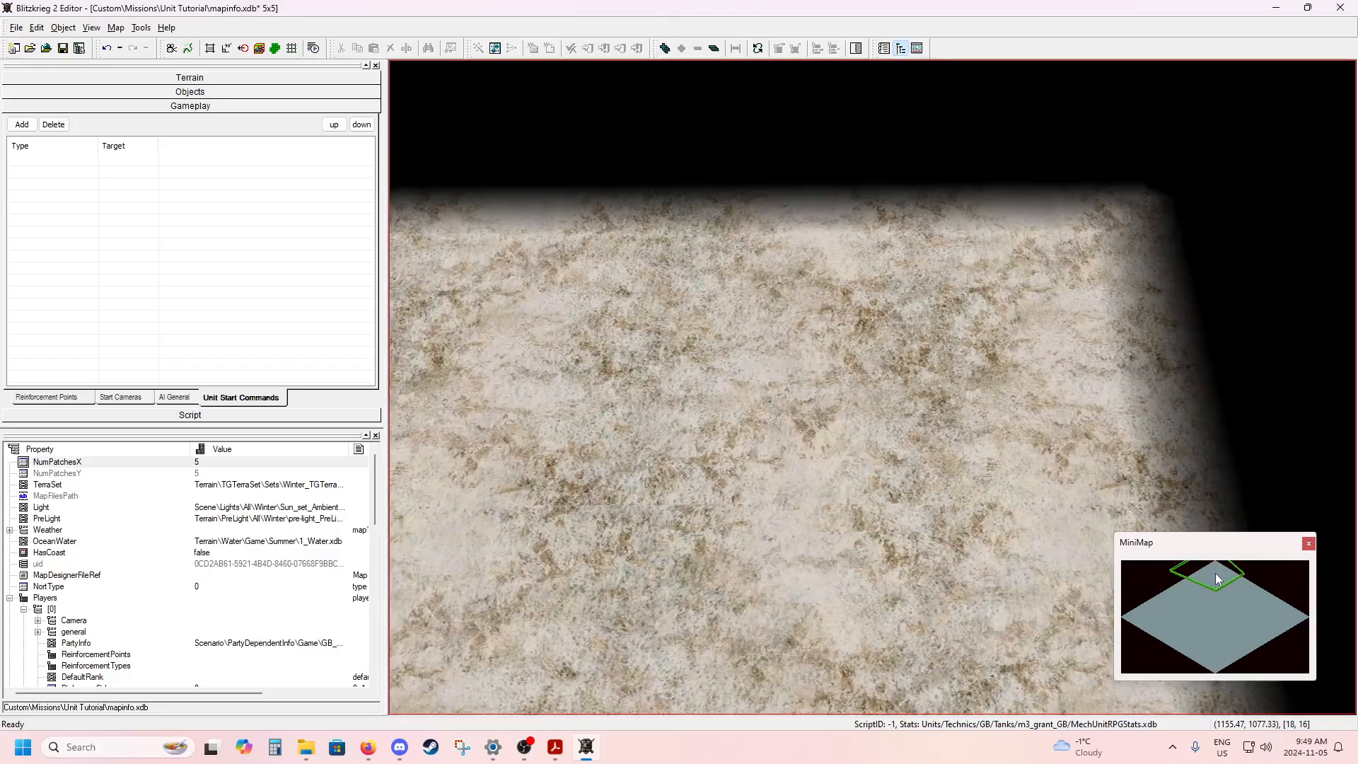
pyautogui.click(1139, 613)
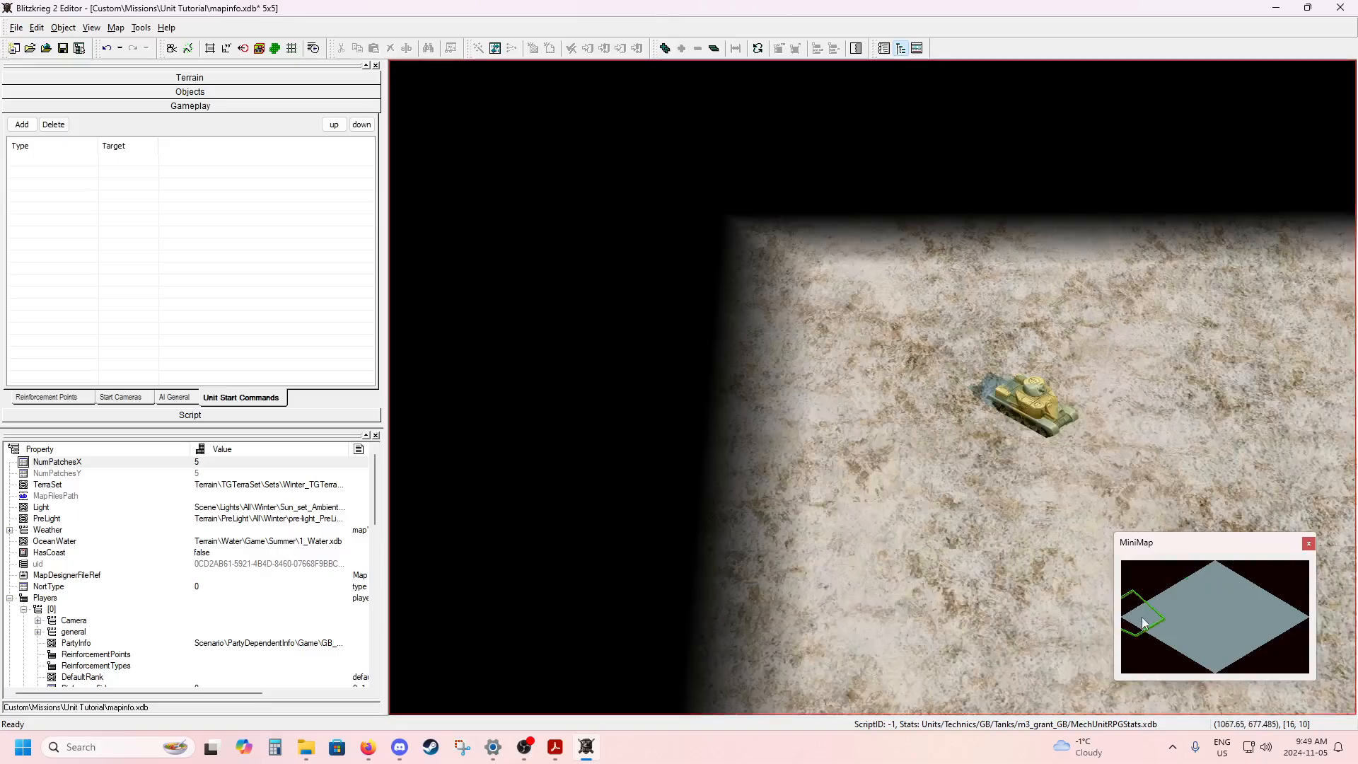
pyautogui.keyDown('alt'); pyautogui.moveTo(1087, 513); pyautogui.dragTo(953, 440); pyautogui.keyUp('alt')
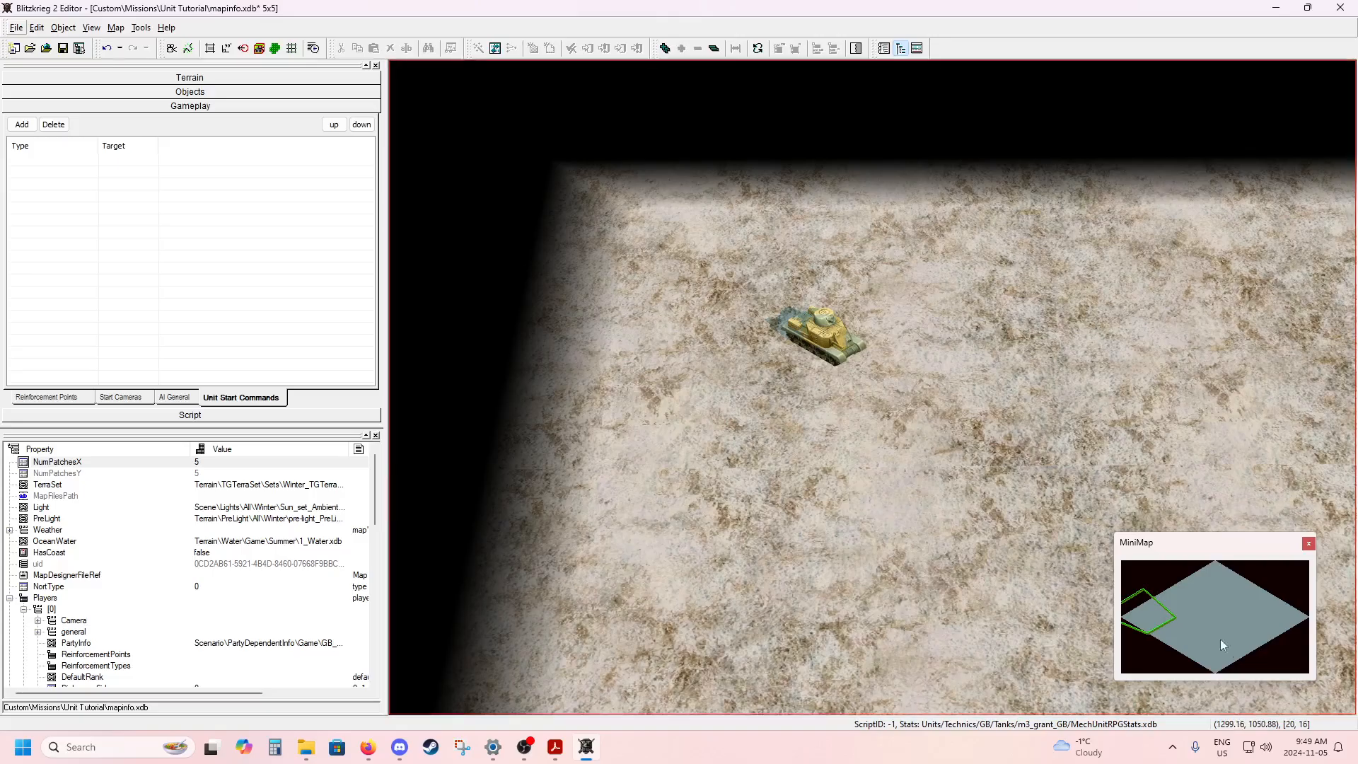
pyautogui.click(1216, 669)
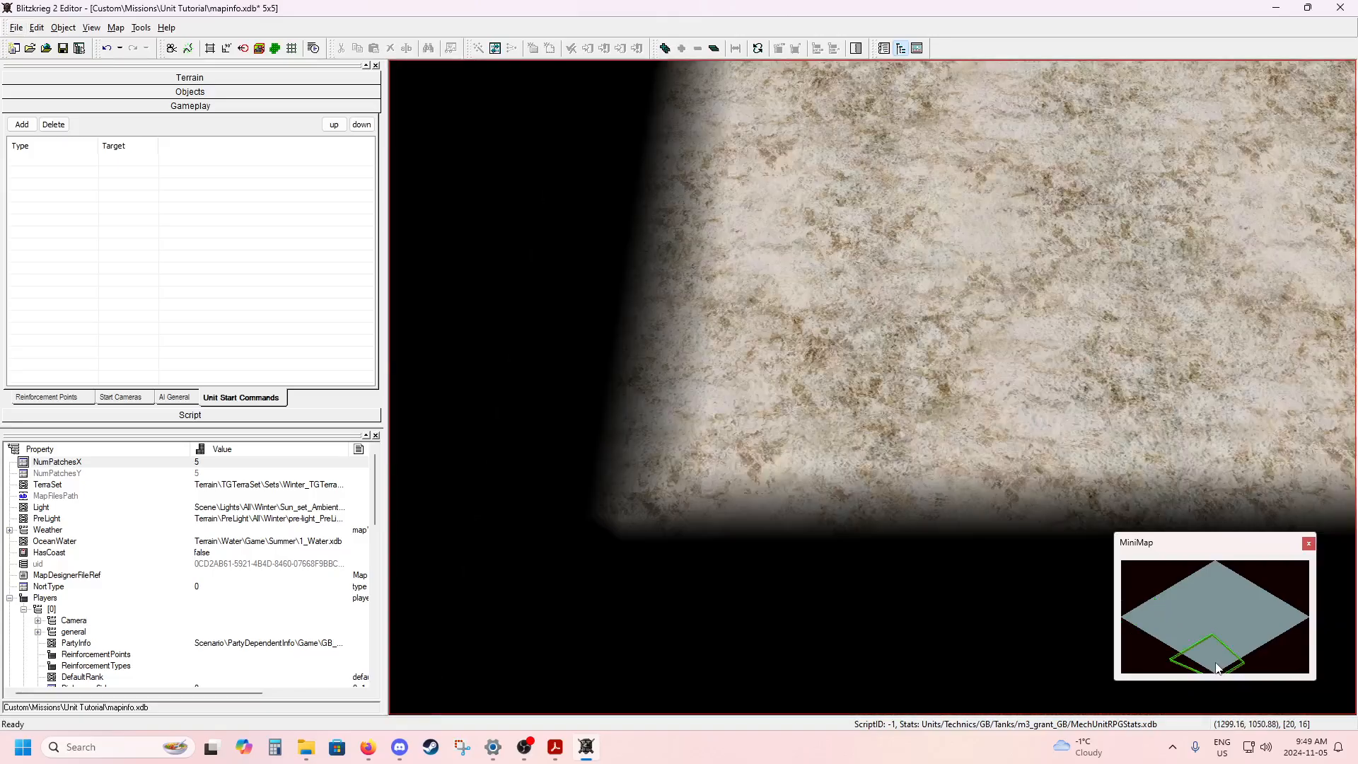
pyautogui.click(1140, 616)
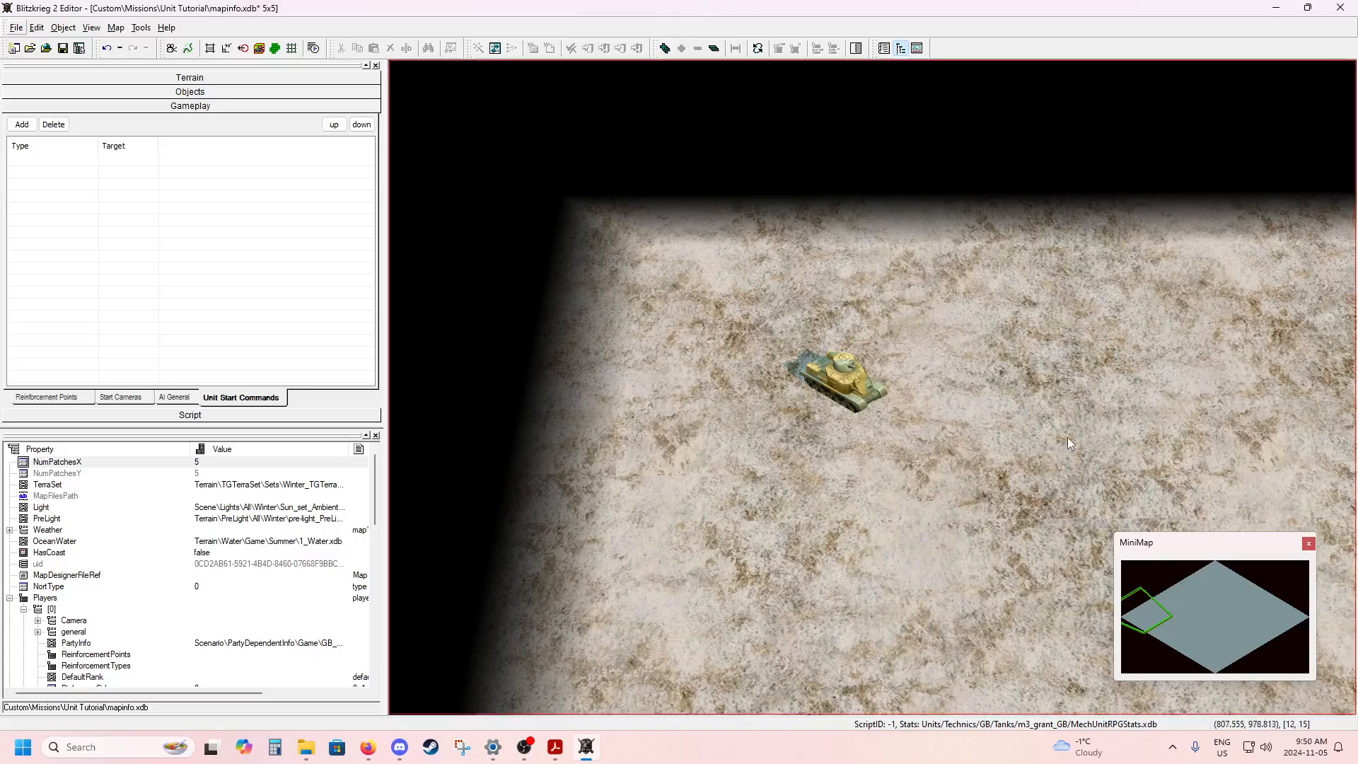
pyautogui.scroll(-2, 993, 457)
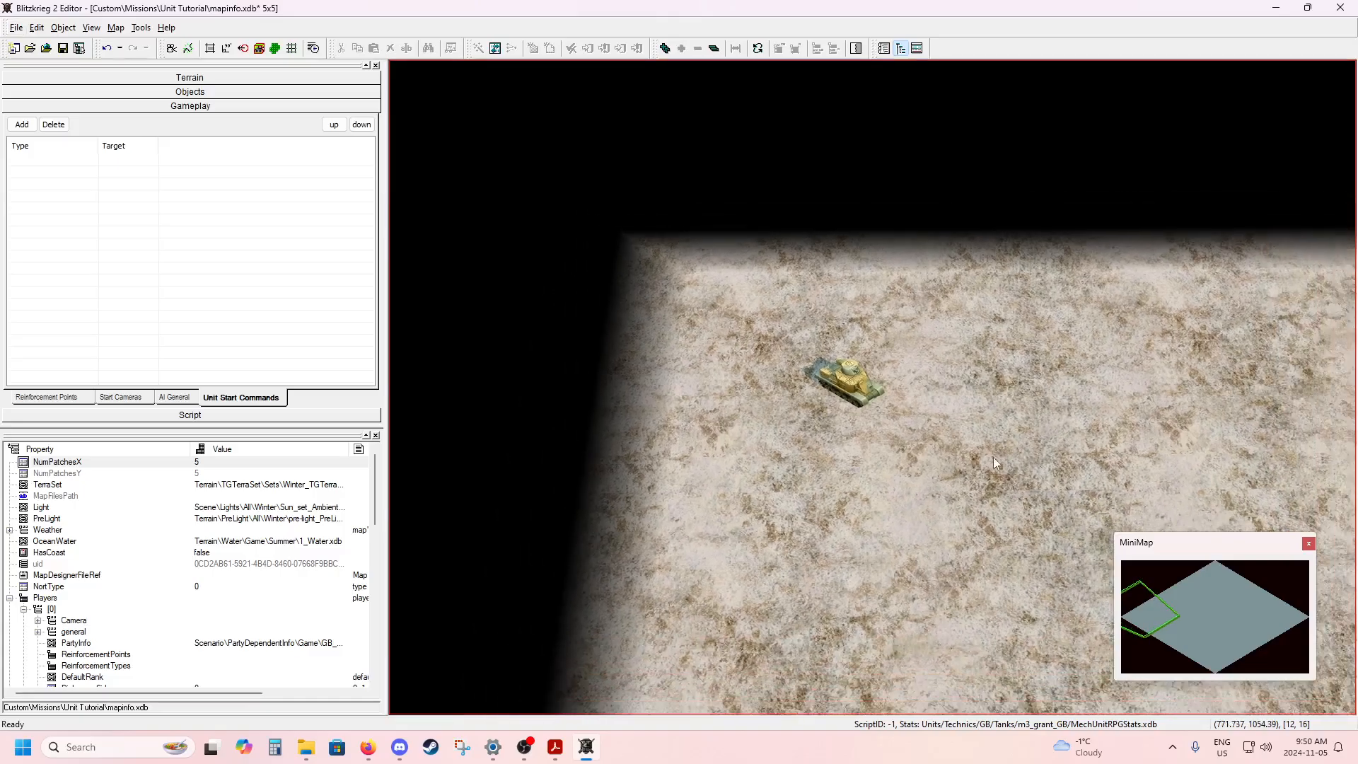
pyautogui.scroll(-1, 993, 457)
pyautogui.moveTo(1080, 464); pyautogui.dragTo(1026, 453, button='middle')
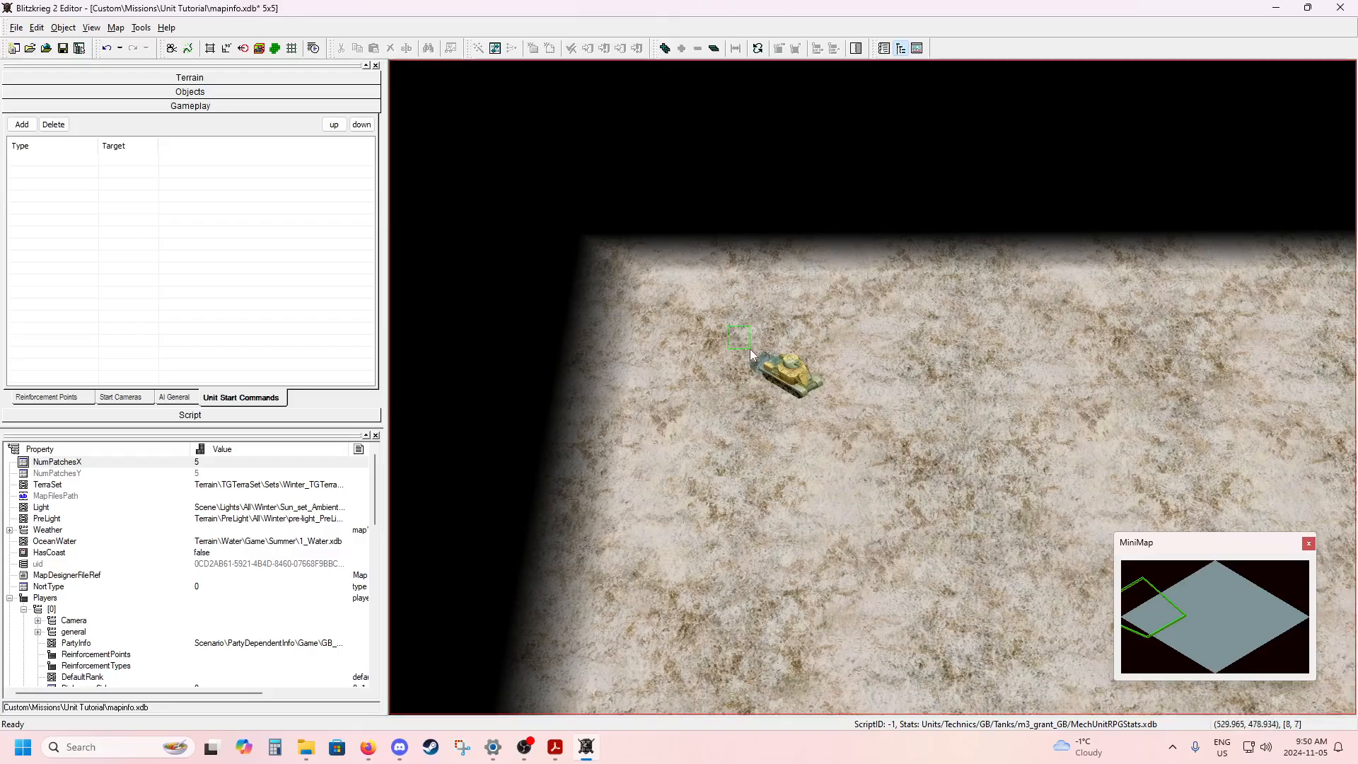
# Start a new start command for the placed tank and set its type to Swarm to point.
pyautogui.click(811, 400)
pyautogui.moveTo(811, 402); pyautogui.dragTo(849, 440)
pyautogui.click(31, 126)
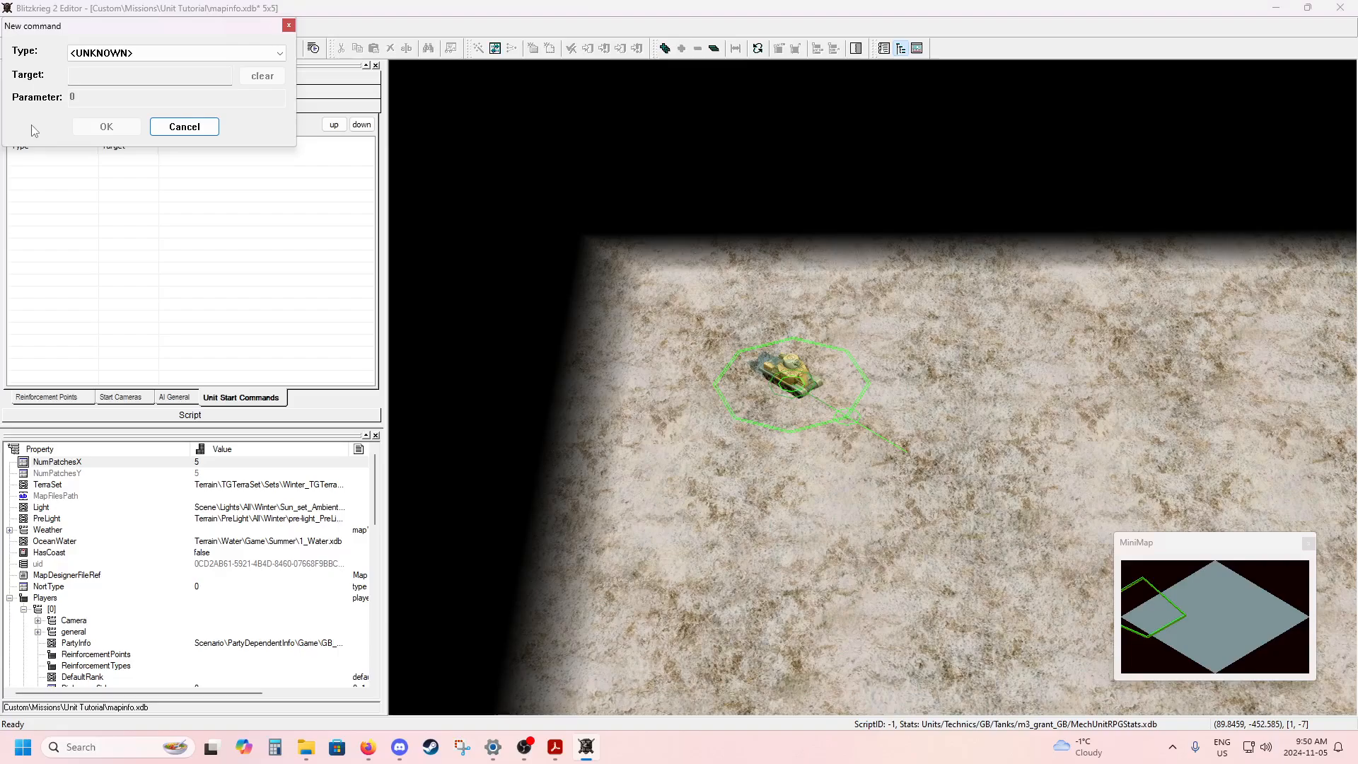
pyautogui.moveTo(42, 33); pyautogui.dragTo(613, 103)
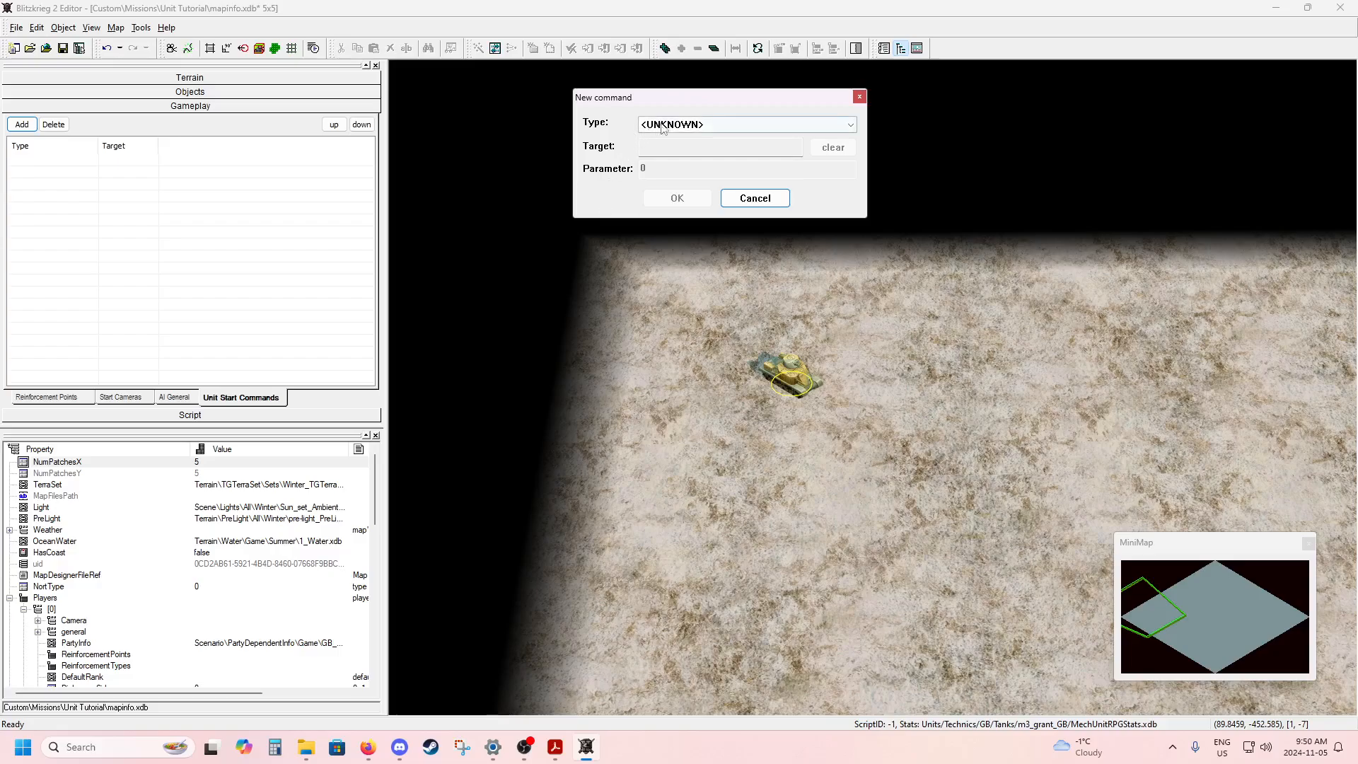
pyautogui.click(715, 130)
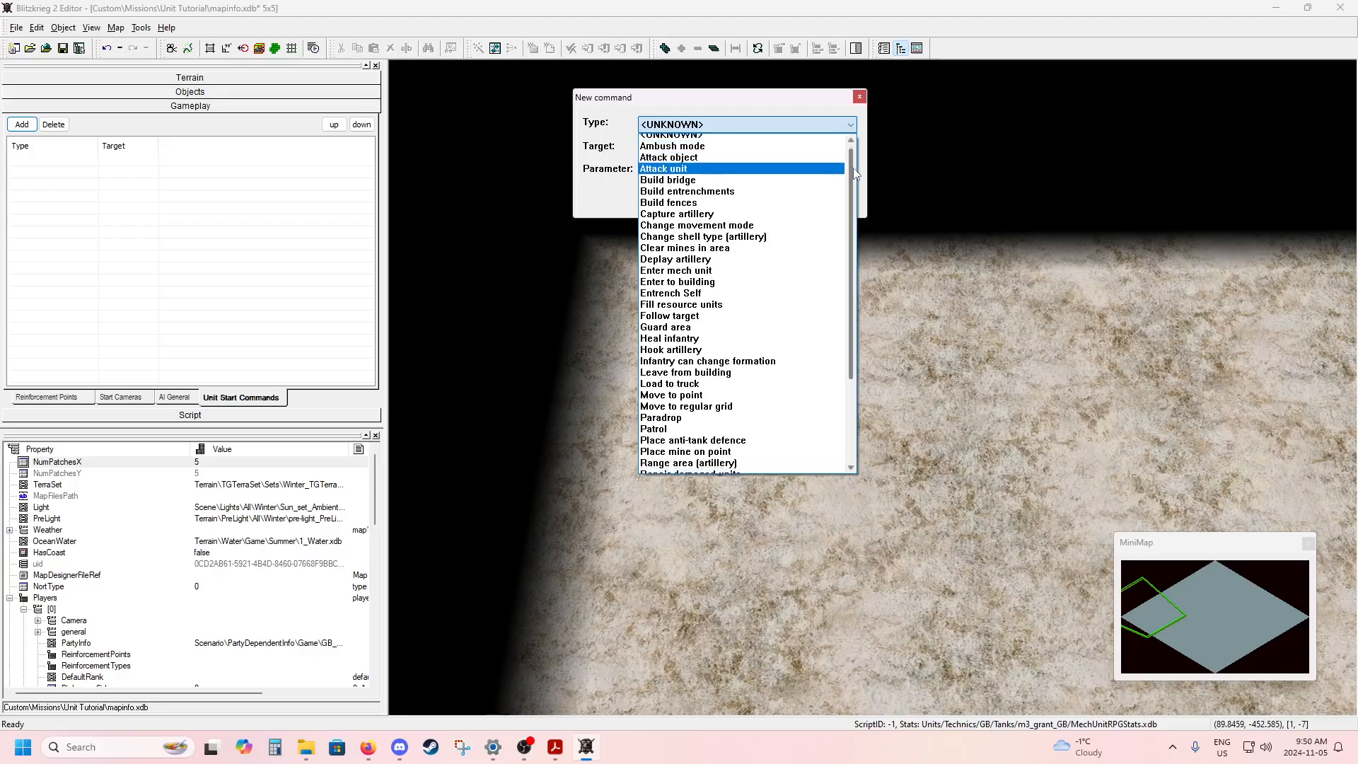
pyautogui.moveTo(853, 168); pyautogui.dragTo(864, 261)
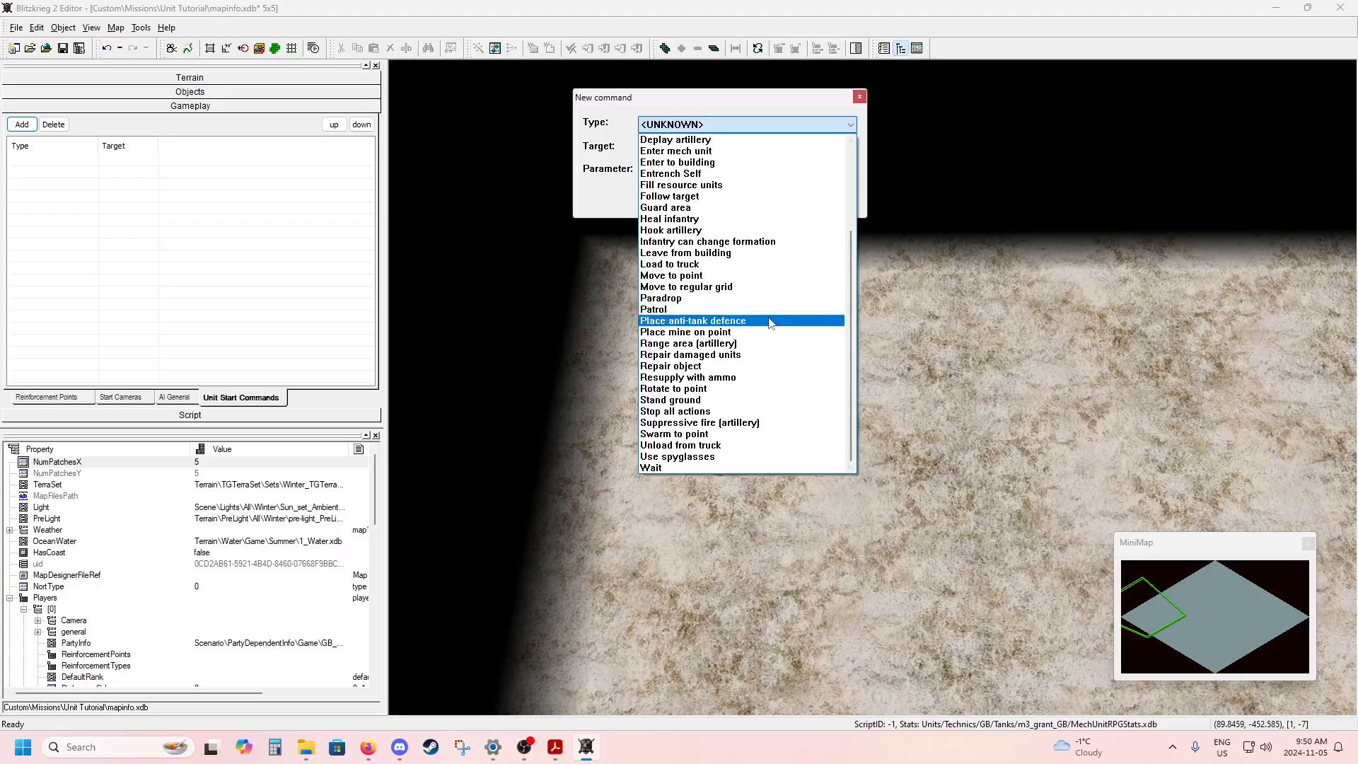
pyautogui.click(720, 436)
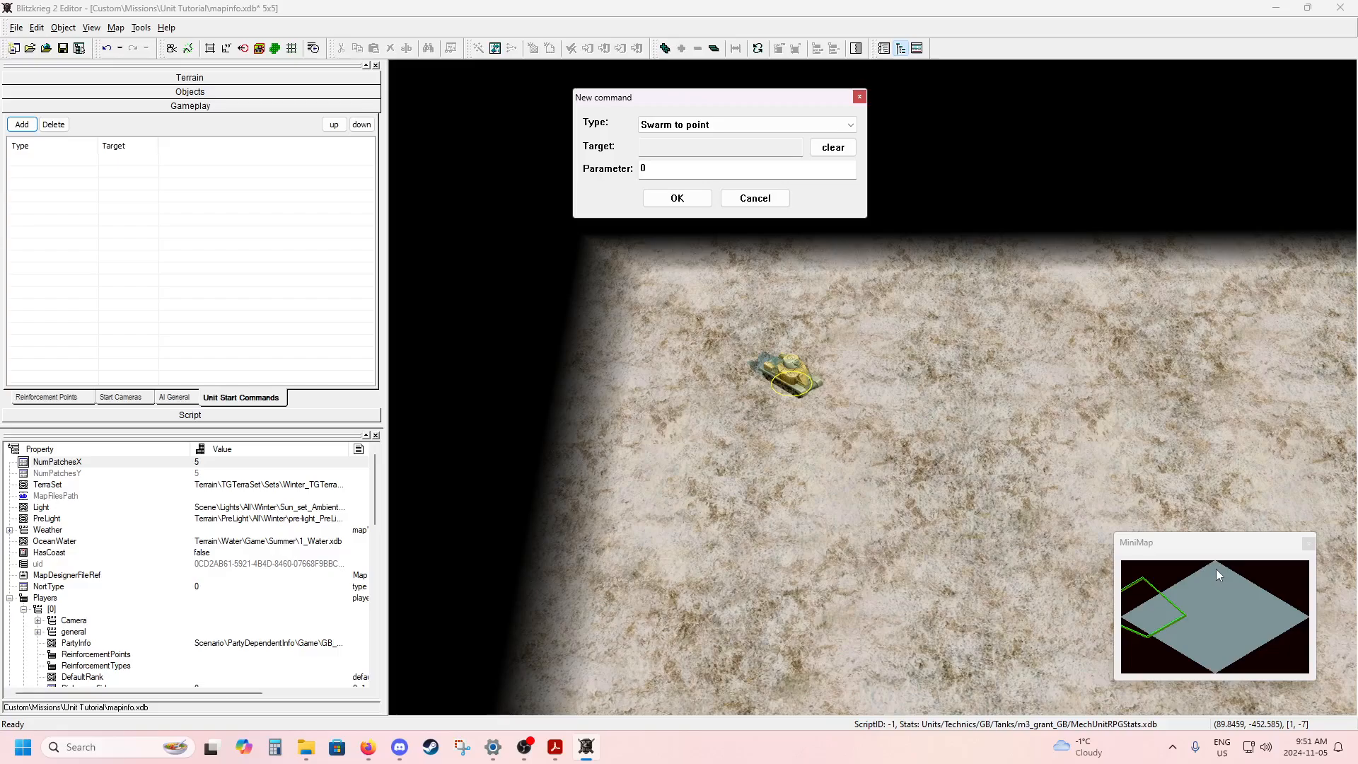
# Target the swarm command near the map corner across from the tank, at about 606 : 4589, and add it.
pyautogui.moveTo(1216, 567); pyautogui.dragTo(1217, 575)
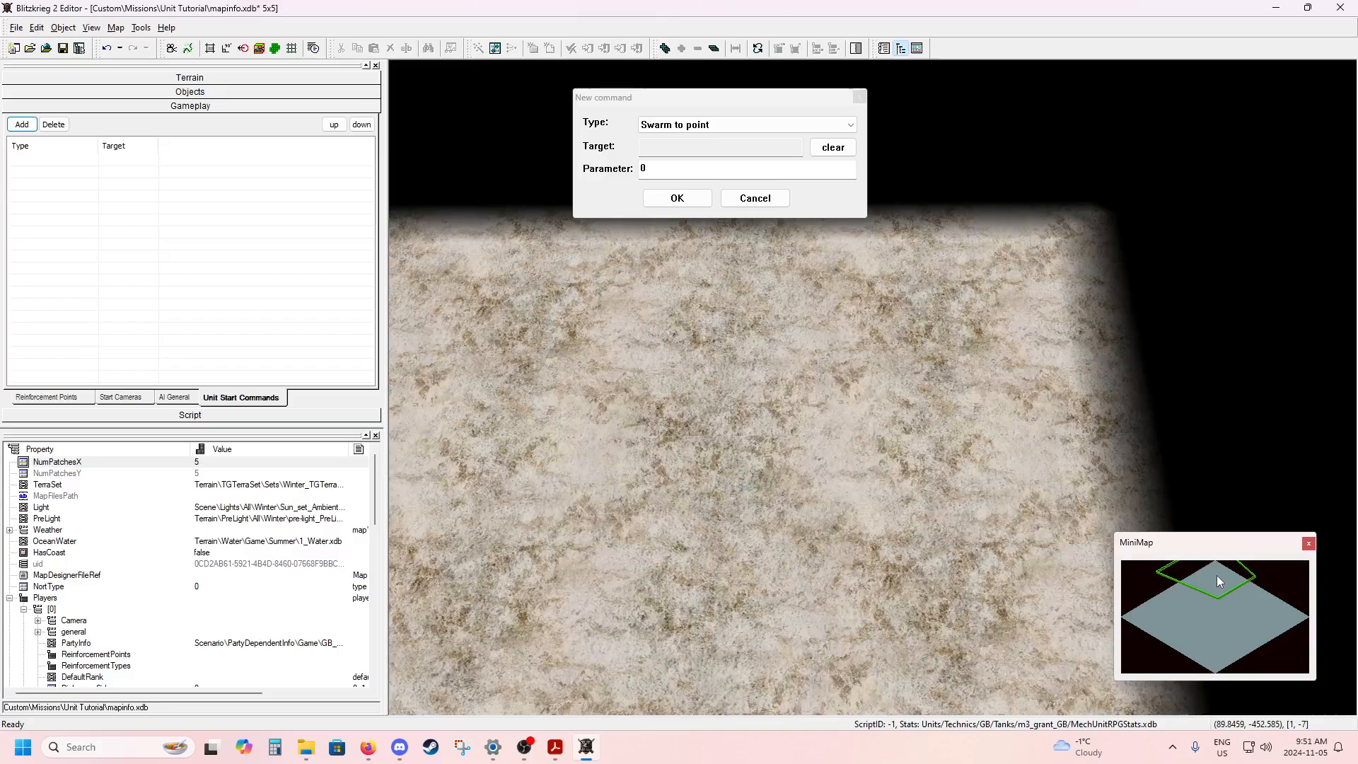
pyautogui.click(945, 307)
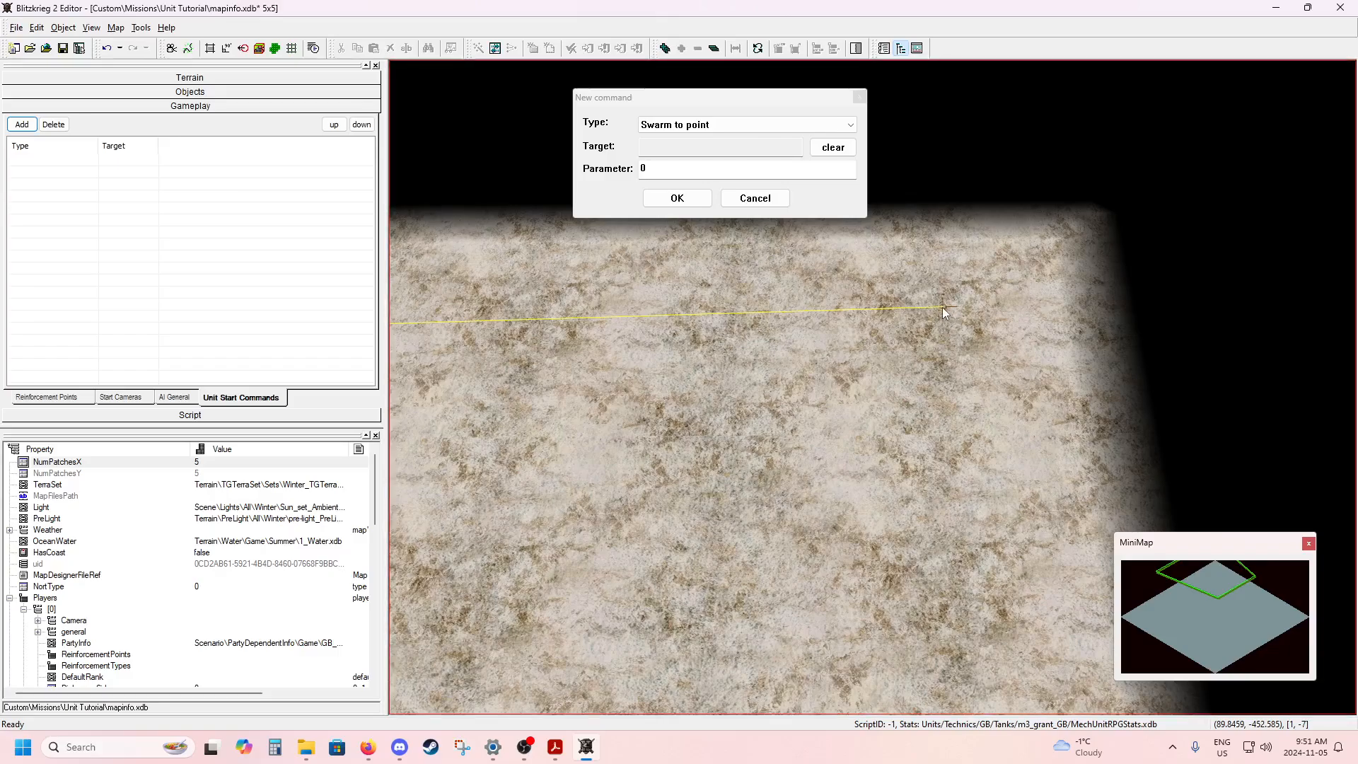
pyautogui.scroll(5, 922, 358)
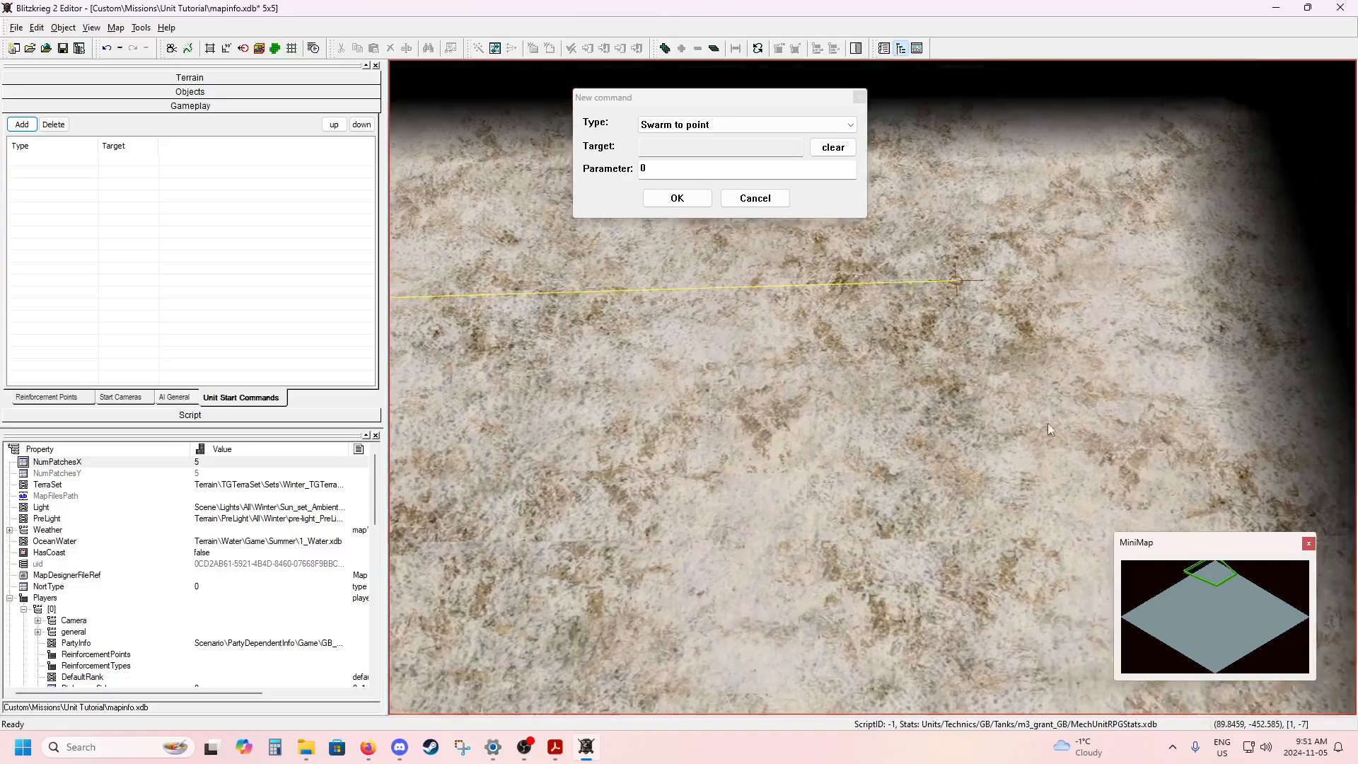
pyautogui.keyDown('alt'); pyautogui.moveTo(1047, 423); pyautogui.dragTo(934, 447); pyautogui.keyUp('alt')
pyautogui.moveTo(890, 368); pyautogui.dragTo(858, 424)
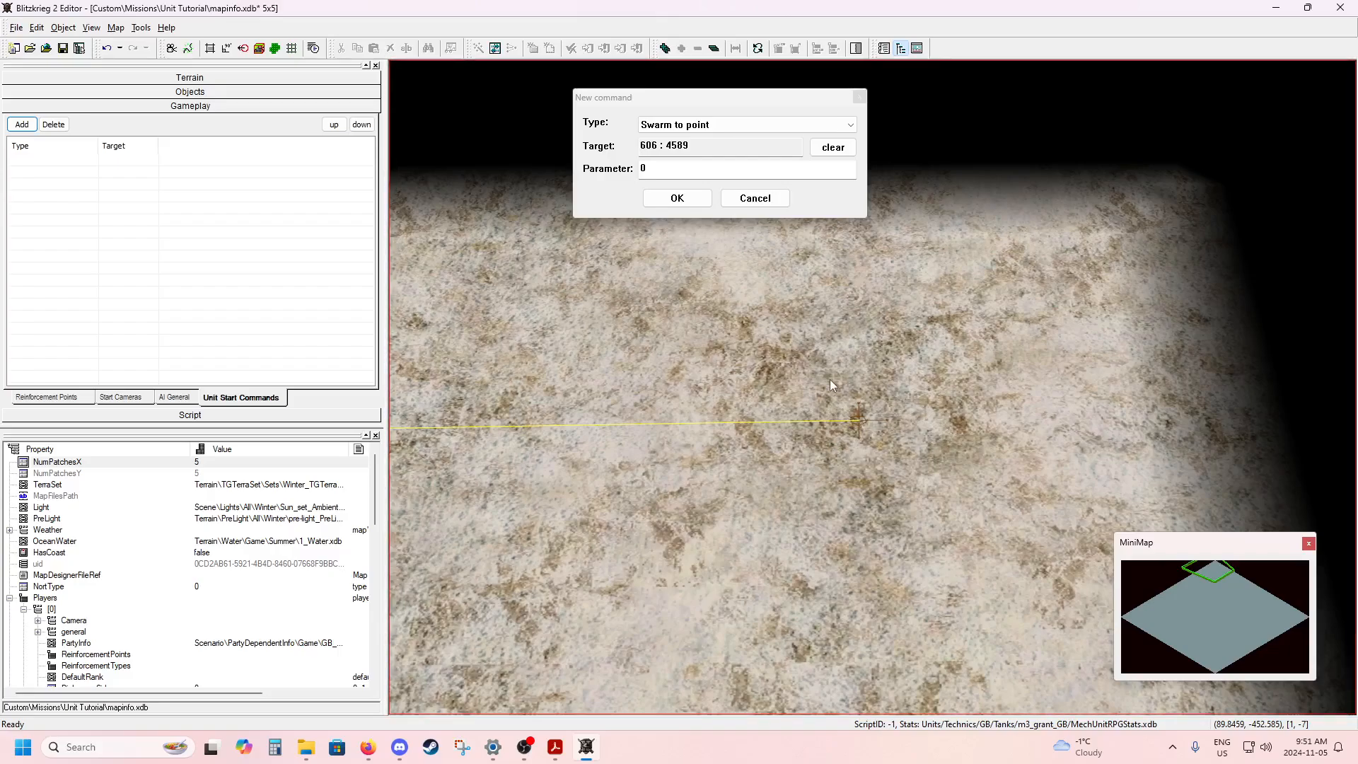
pyautogui.click(677, 198)
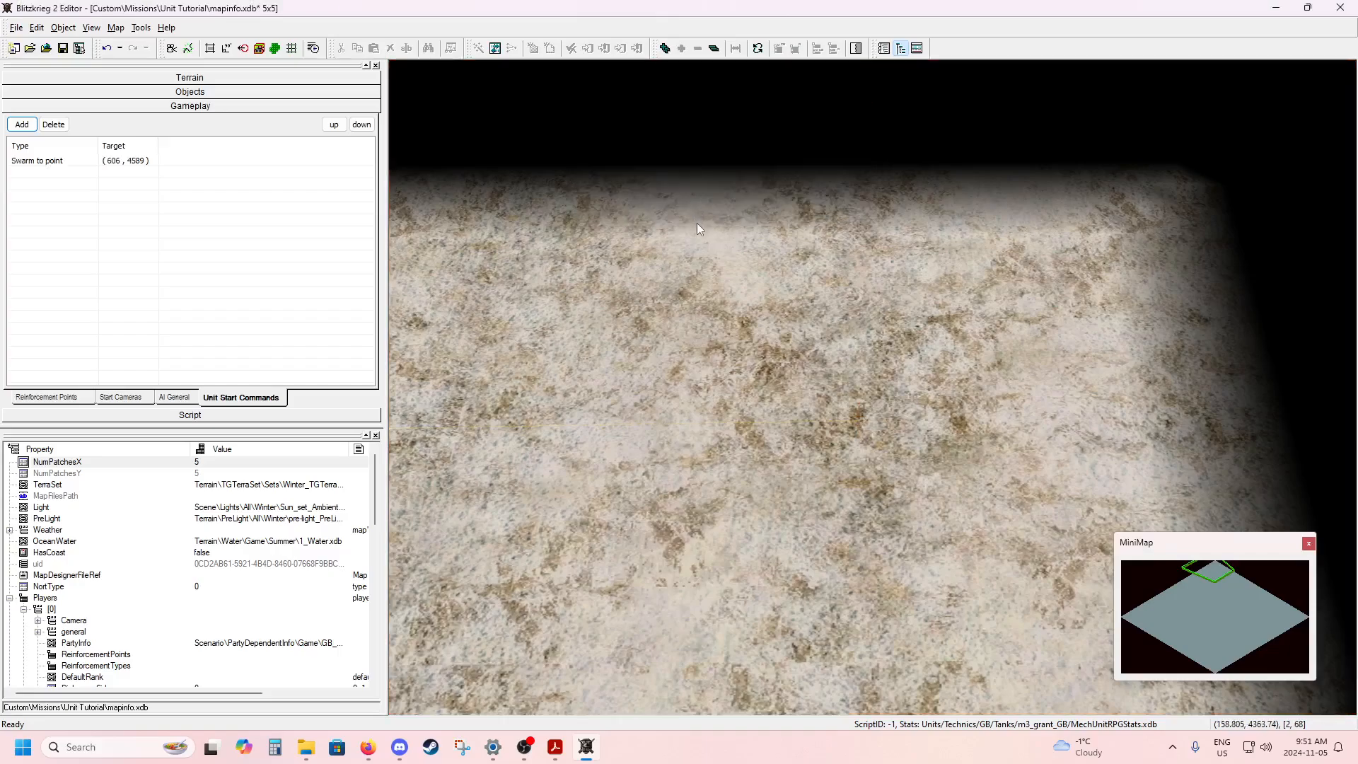
# Select the tank again and start a second command of type Move to point.
pyautogui.click(85, 167)
pyautogui.scroll(-4, 746, 343)
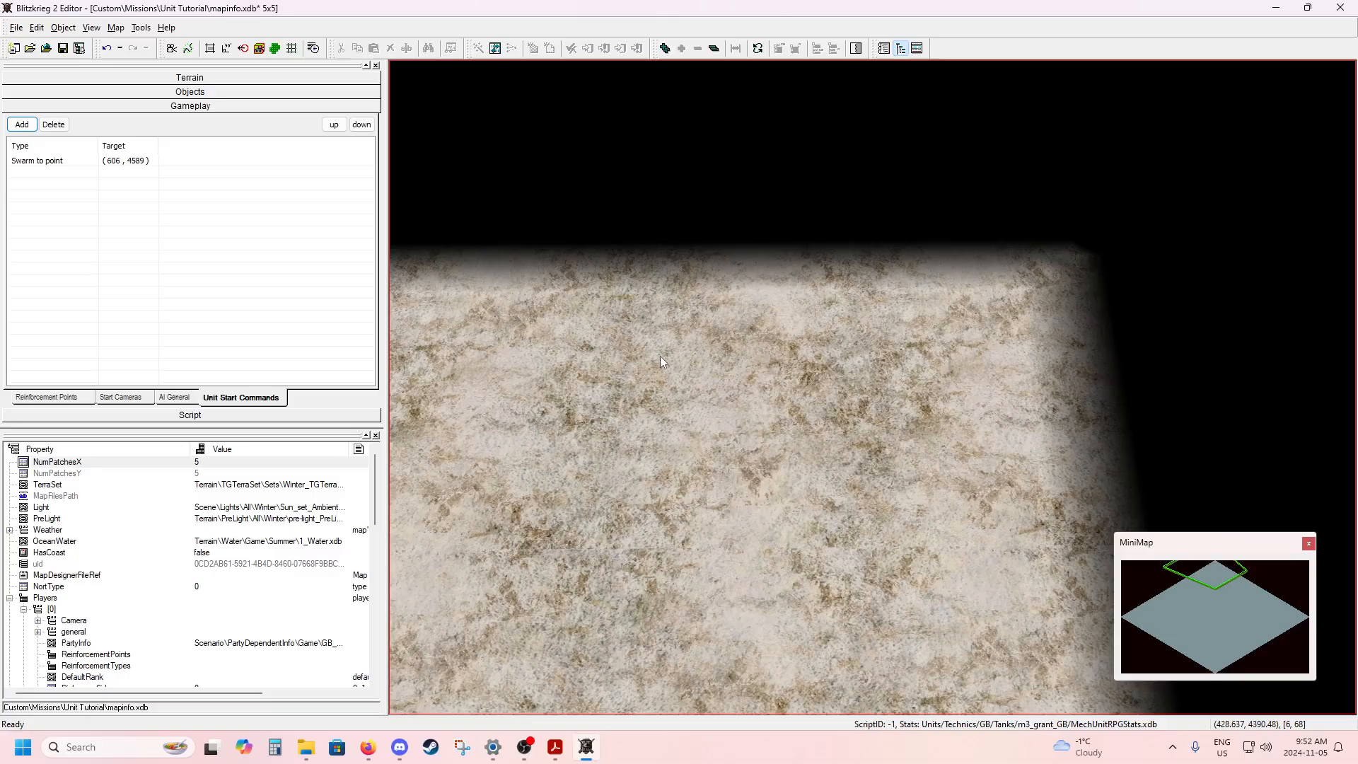
pyautogui.press('alt')
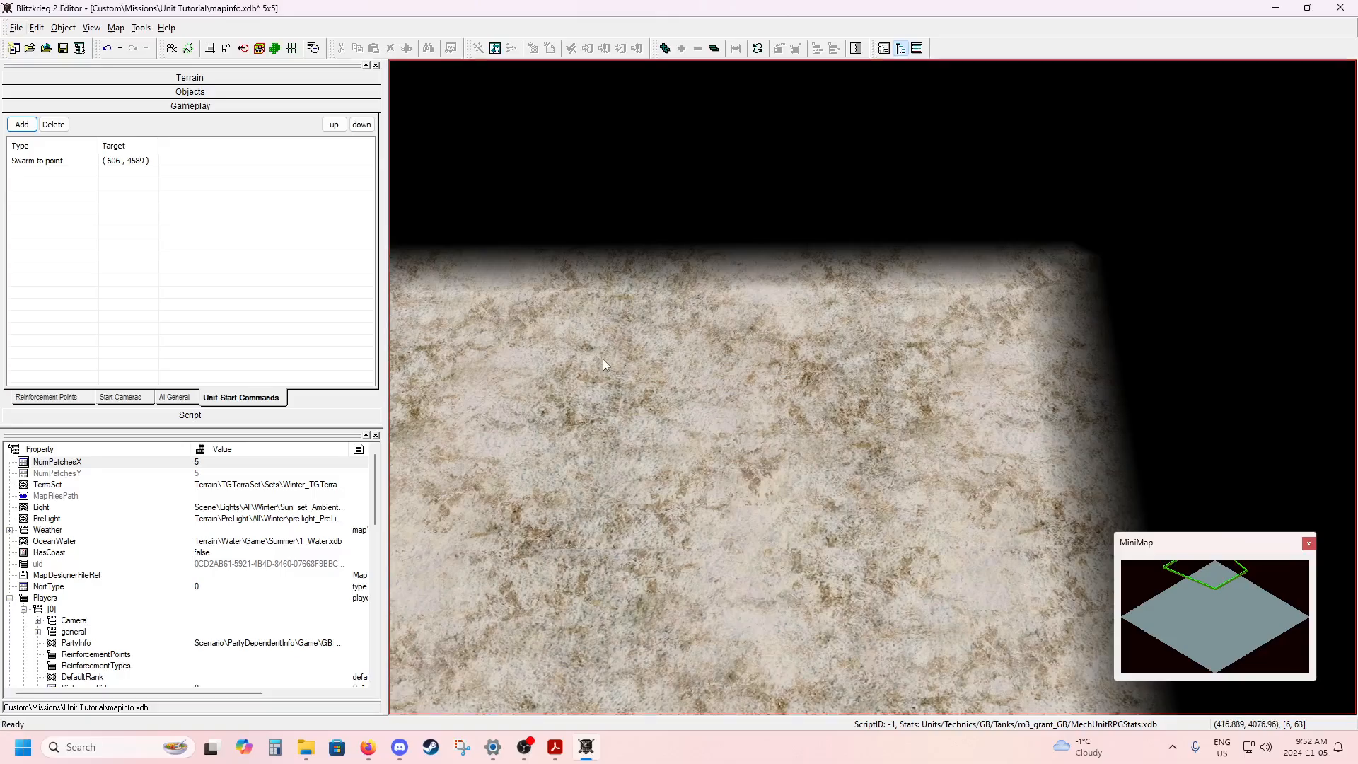
pyautogui.moveTo(602, 359); pyautogui.dragTo(1072, 364, button='middle')
pyautogui.moveTo(736, 380); pyautogui.dragTo(1088, 363, button='middle')
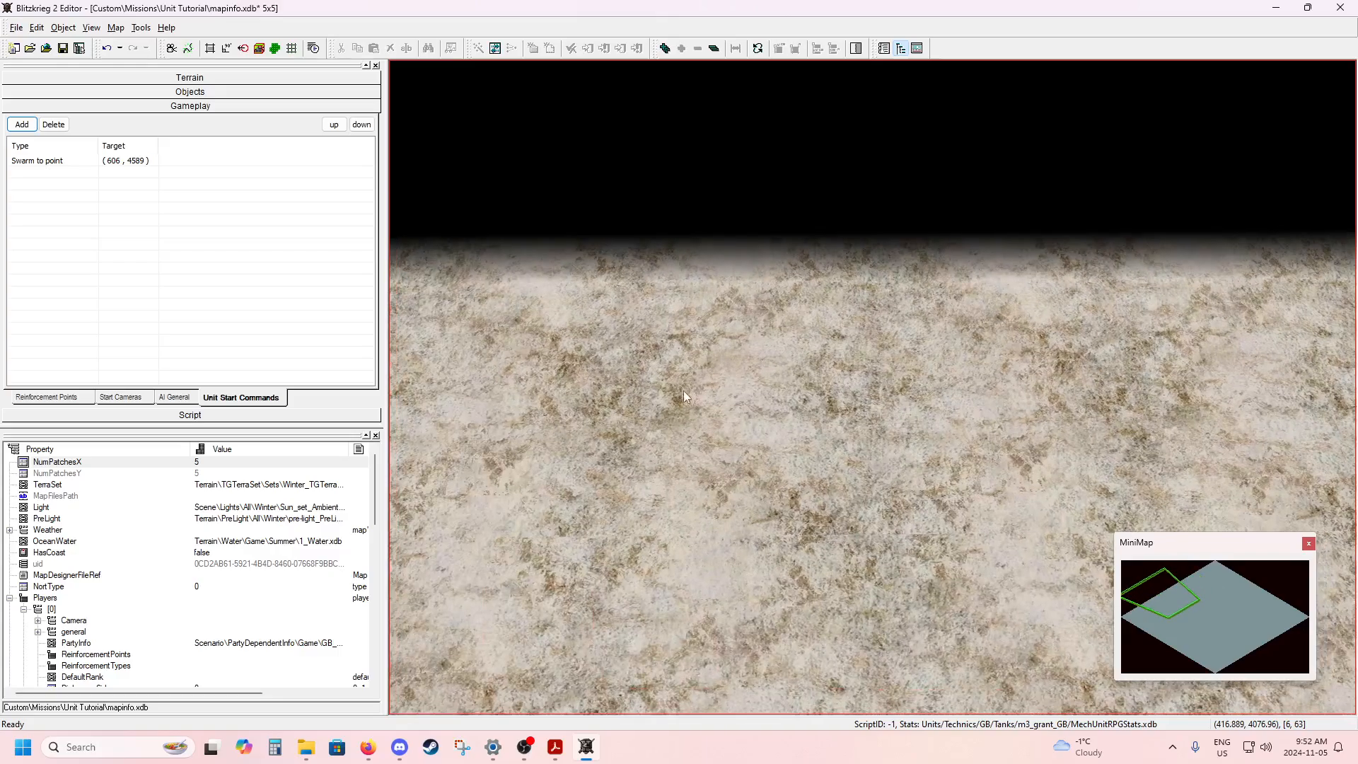
pyautogui.moveTo(684, 390); pyautogui.dragTo(1125, 372, button='middle')
pyautogui.scroll(3, 1037, 392)
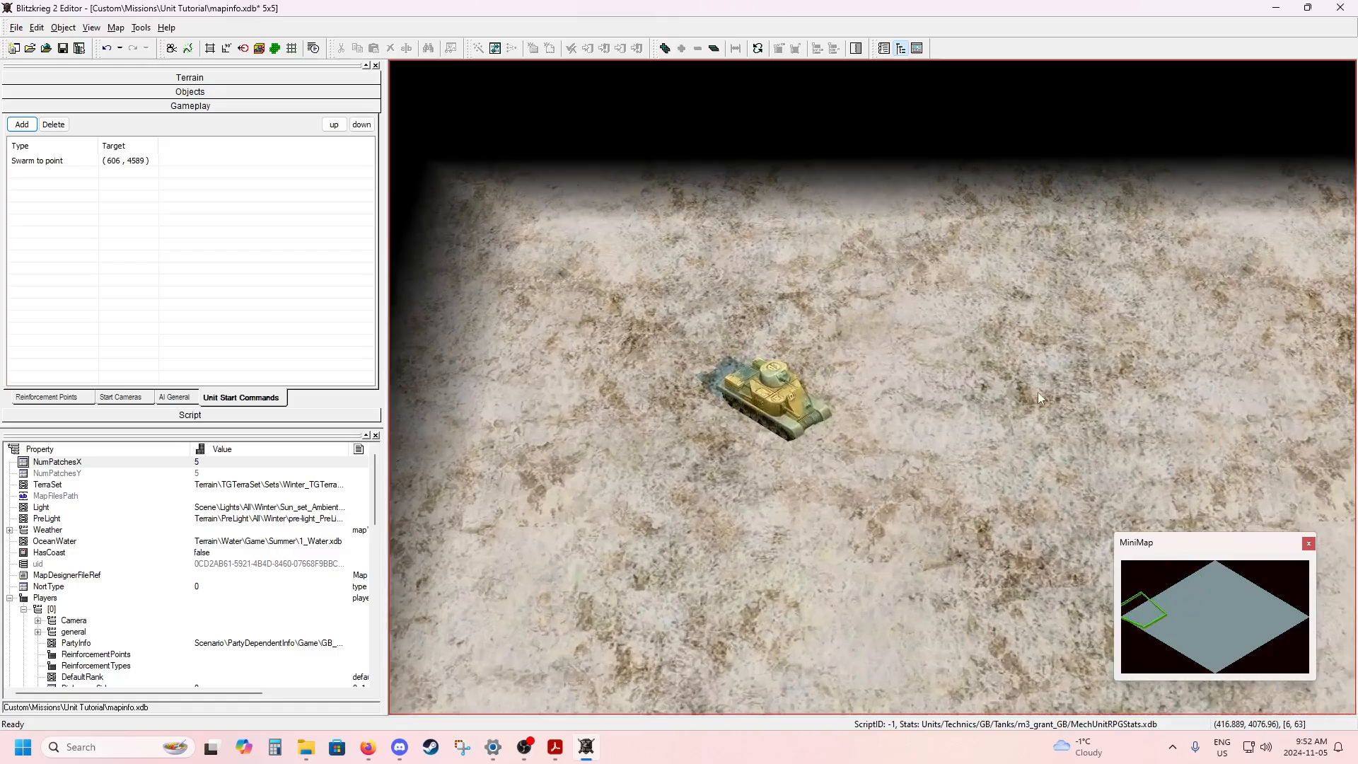
pyautogui.moveTo(930, 383); pyautogui.dragTo(966, 363, button='middle')
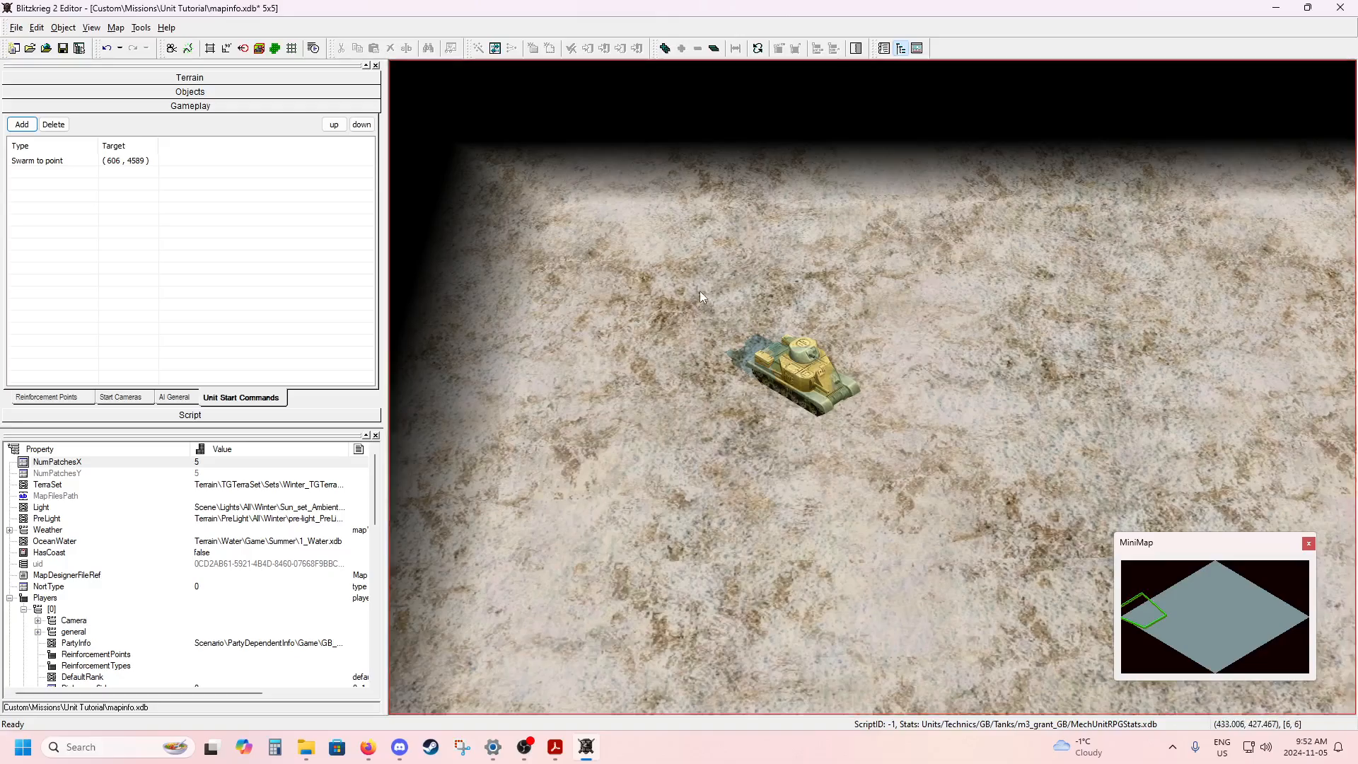
pyautogui.moveTo(699, 291); pyautogui.dragTo(886, 433)
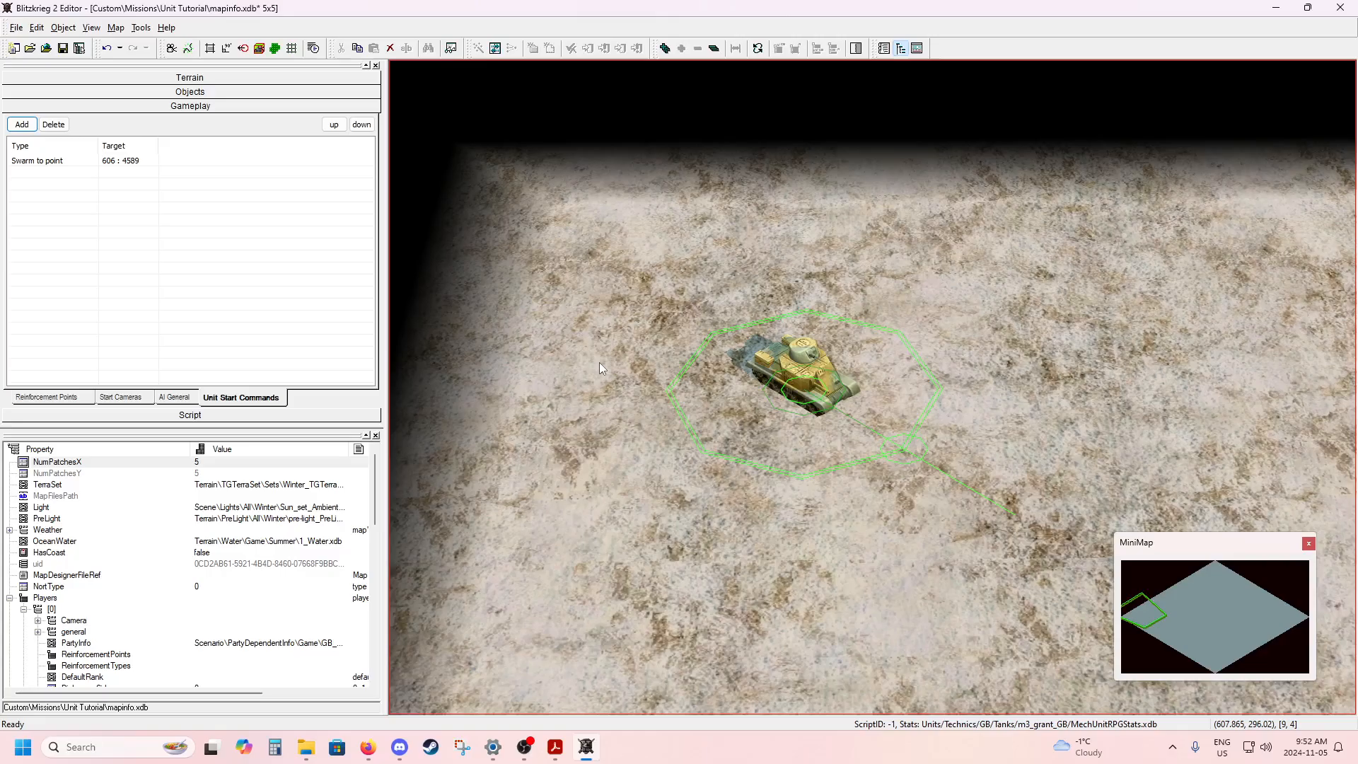
pyautogui.click(22, 125)
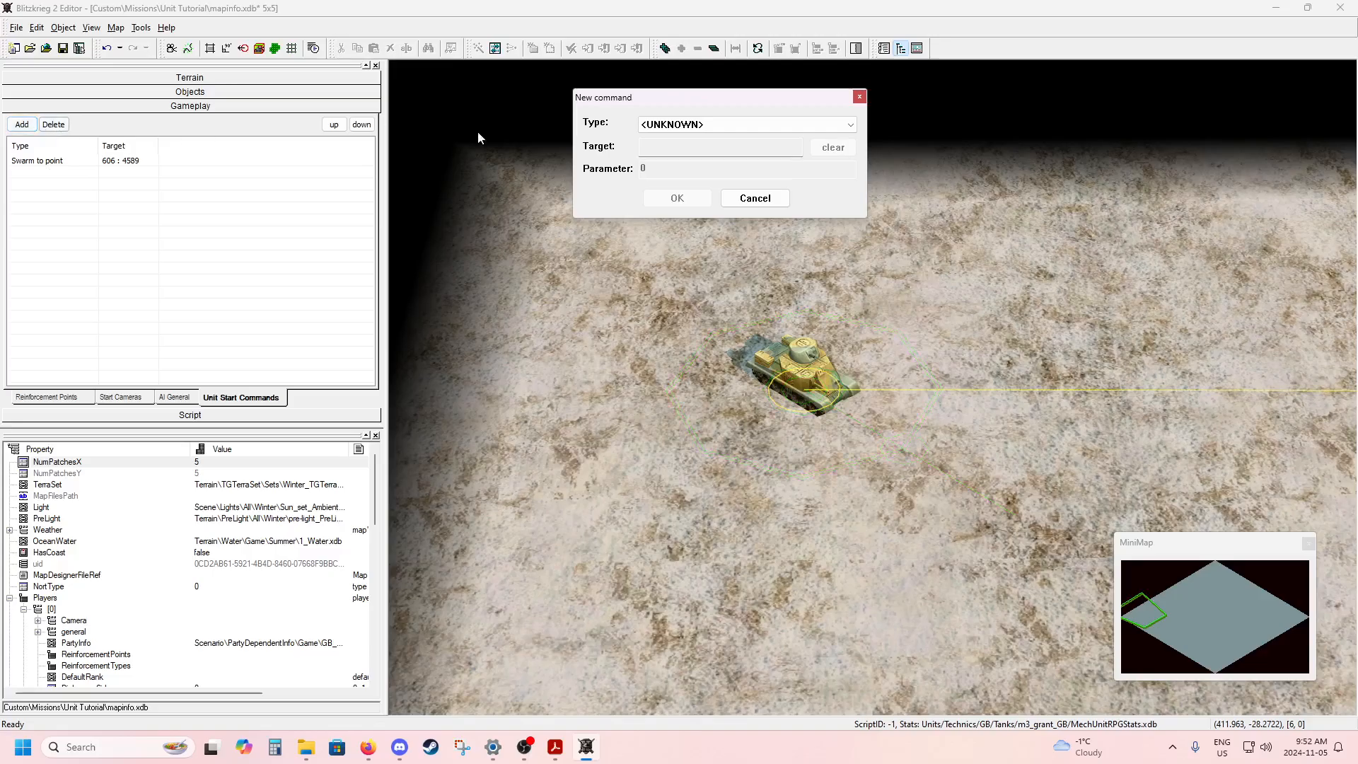
pyautogui.click(682, 125)
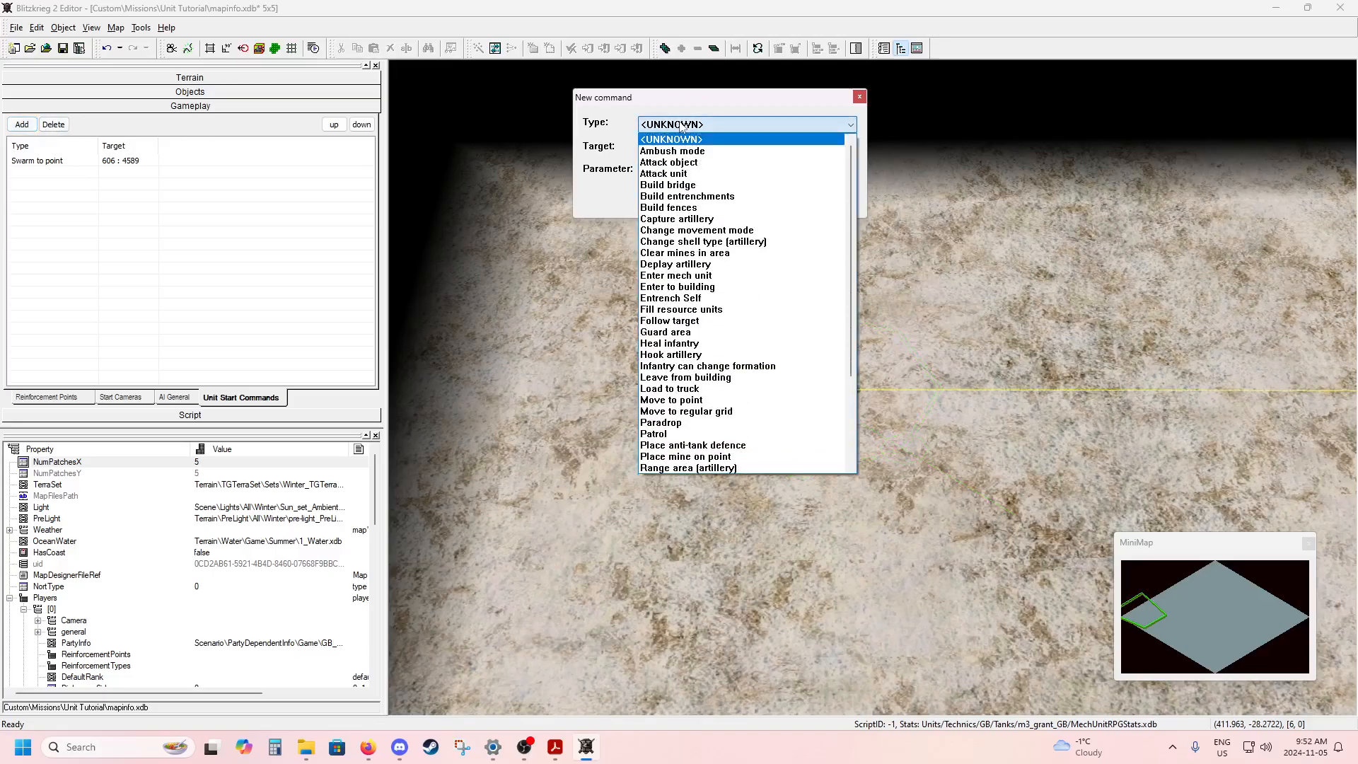
pyautogui.click(698, 400)
pyautogui.click(699, 397)
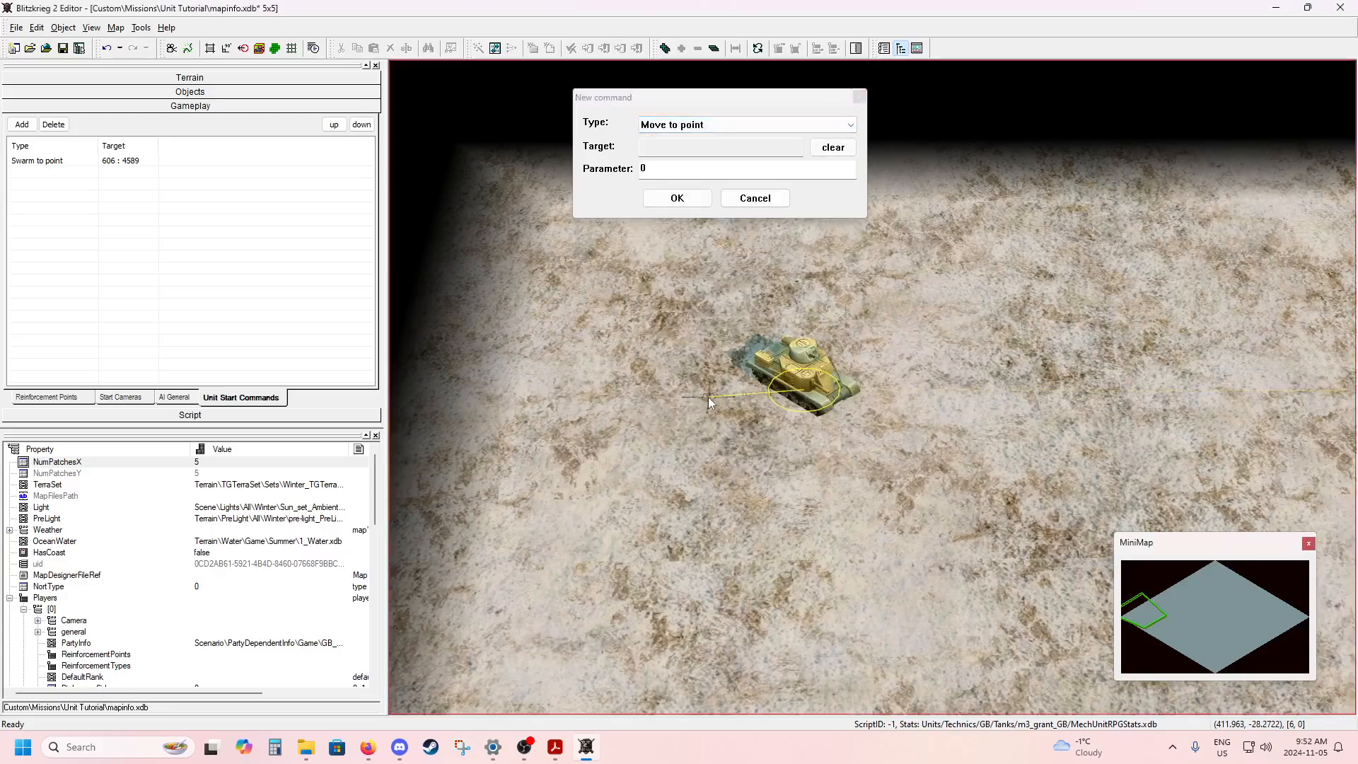
# Target the move command a short distance in front of the tank, at about 785 : 711, and add it.
pyautogui.click(709, 400)
pyautogui.click(800, 443)
pyautogui.moveTo(800, 443); pyautogui.dragTo(898, 445)
pyautogui.click(672, 201)
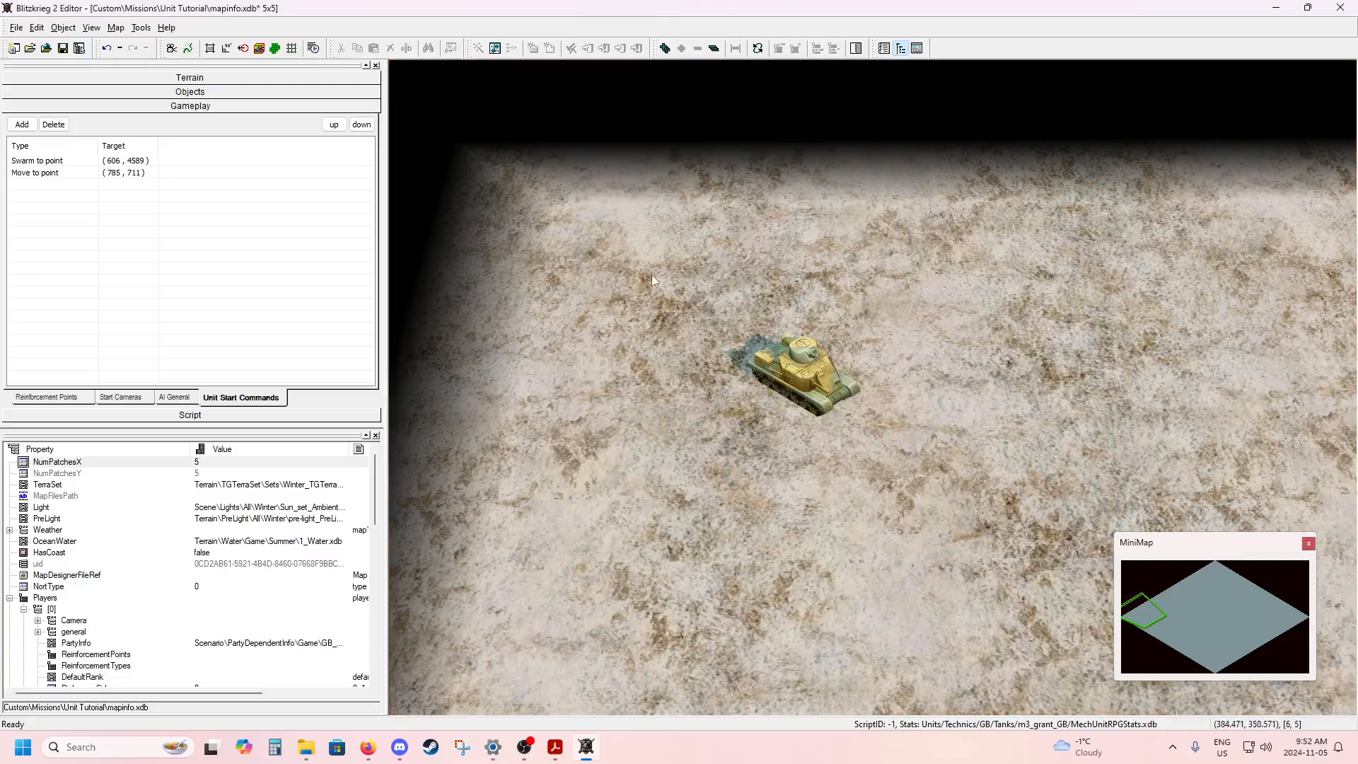
# Examine the map routes of the tank's Swarm to point and Move to point commands.
pyautogui.moveTo(651, 275); pyautogui.dragTo(622, 252, button='middle')
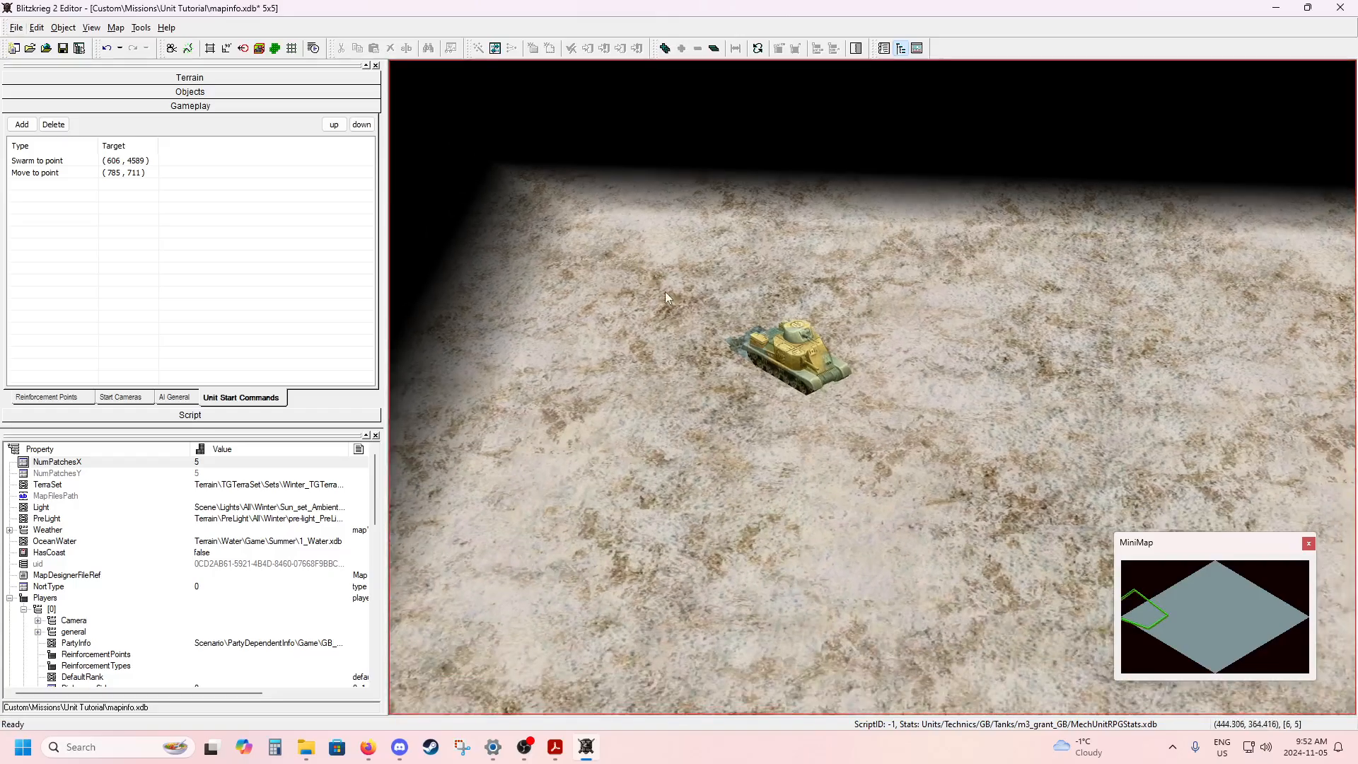
pyautogui.moveTo(685, 328); pyautogui.dragTo(654, 238, button='middle')
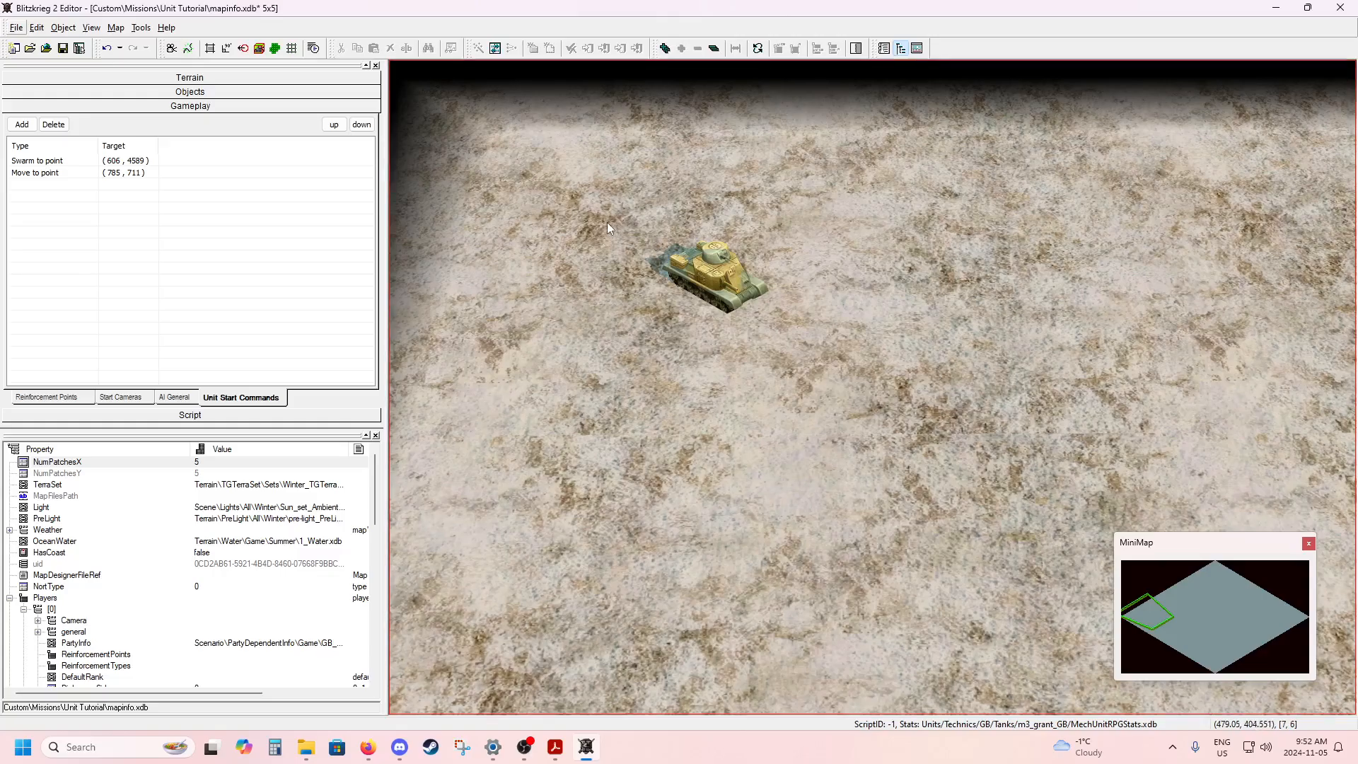
pyautogui.click(71, 162)
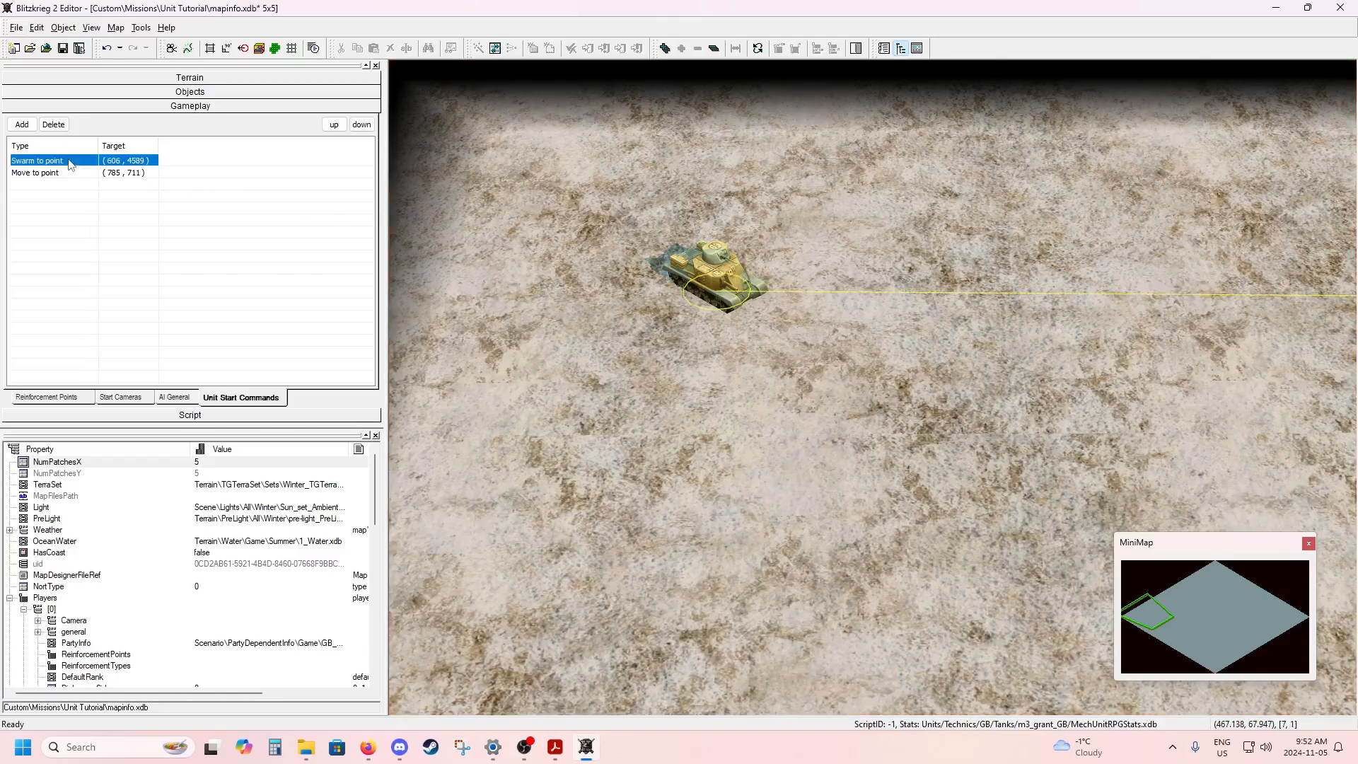
pyautogui.click(701, 386)
pyautogui.scroll(-5, 743, 402)
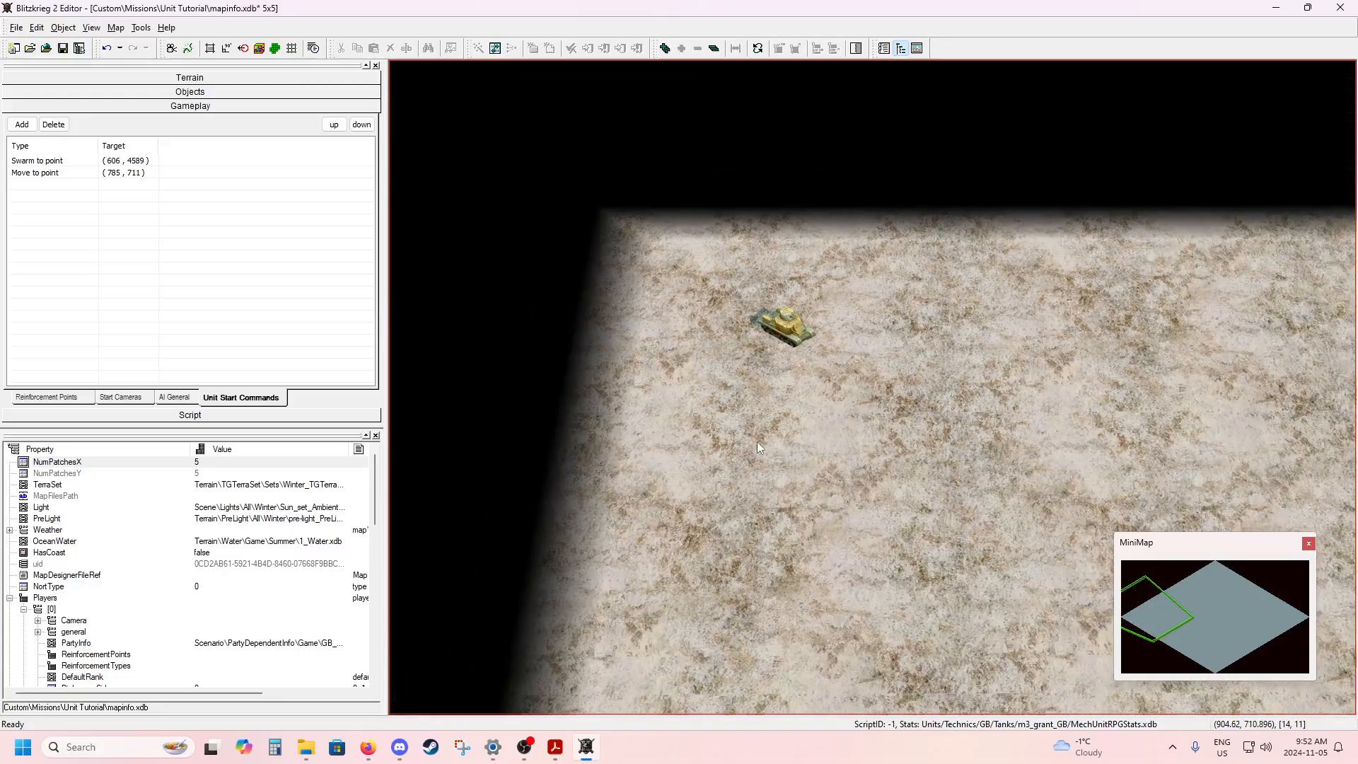
pyautogui.click(61, 162)
pyautogui.moveTo(747, 433); pyautogui.dragTo(552, 439, button='middle')
pyautogui.keyDown('alt'); pyautogui.moveTo(912, 456); pyautogui.dragTo(523, 453, button='middle'); pyautogui.keyUp('alt')
pyautogui.keyDown('alt'); pyautogui.moveTo(875, 470); pyautogui.dragTo(513, 456, button='middle'); pyautogui.keyUp('alt')
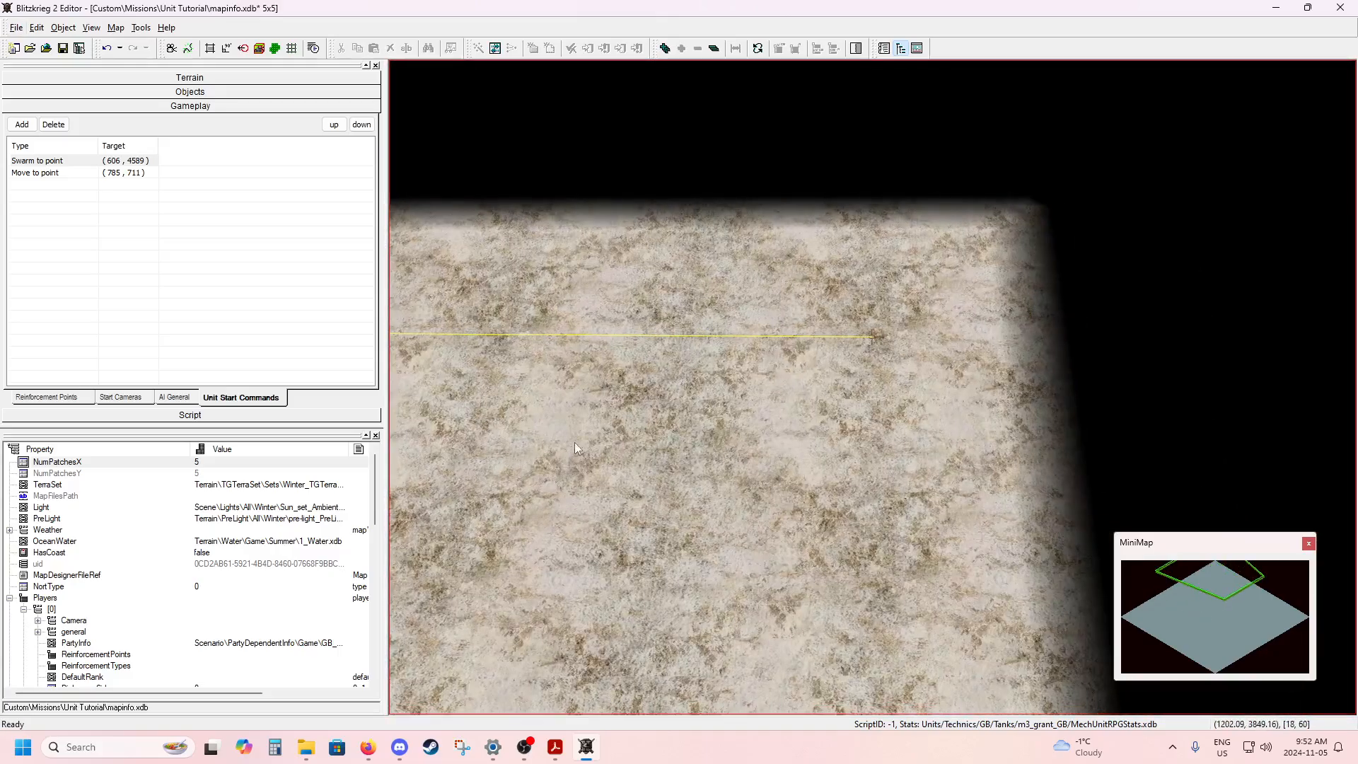
pyautogui.moveTo(574, 443); pyautogui.dragTo(975, 444, button='middle')
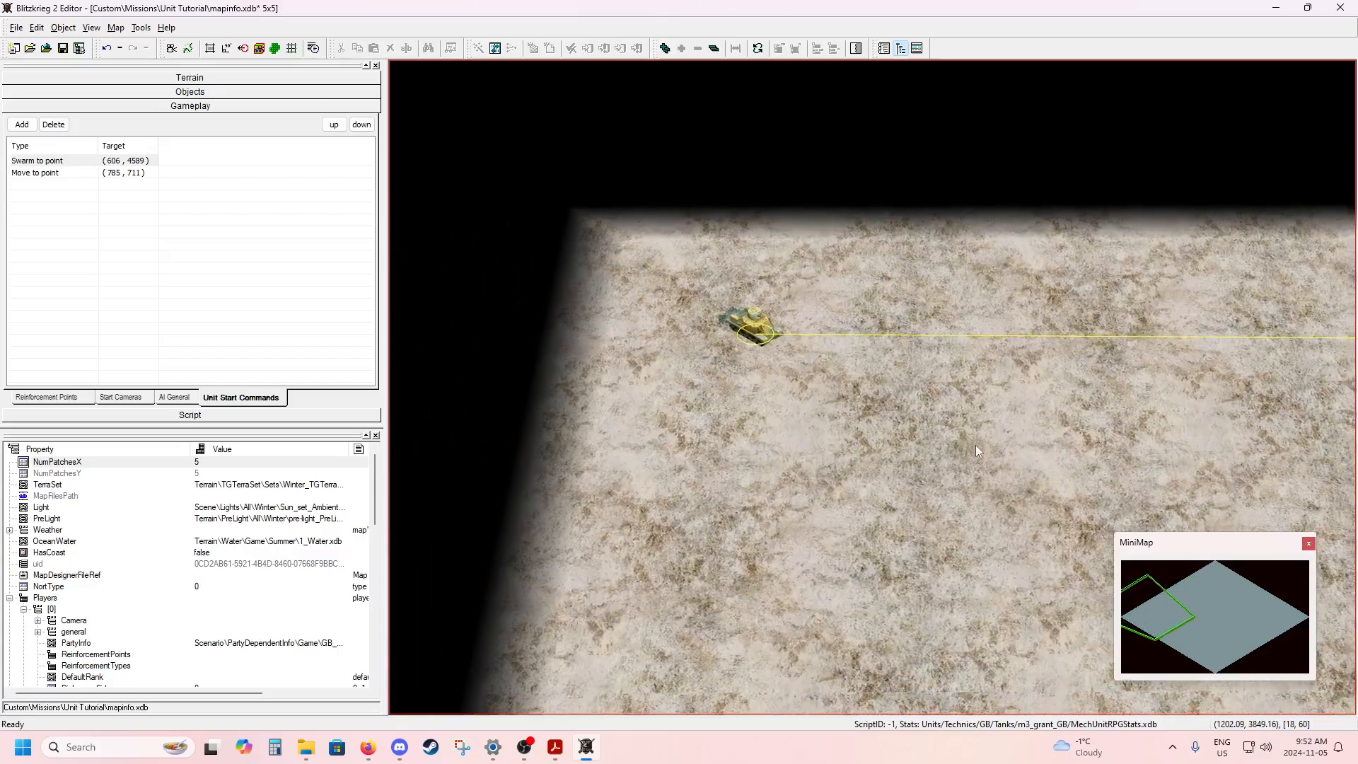
pyautogui.click(80, 176)
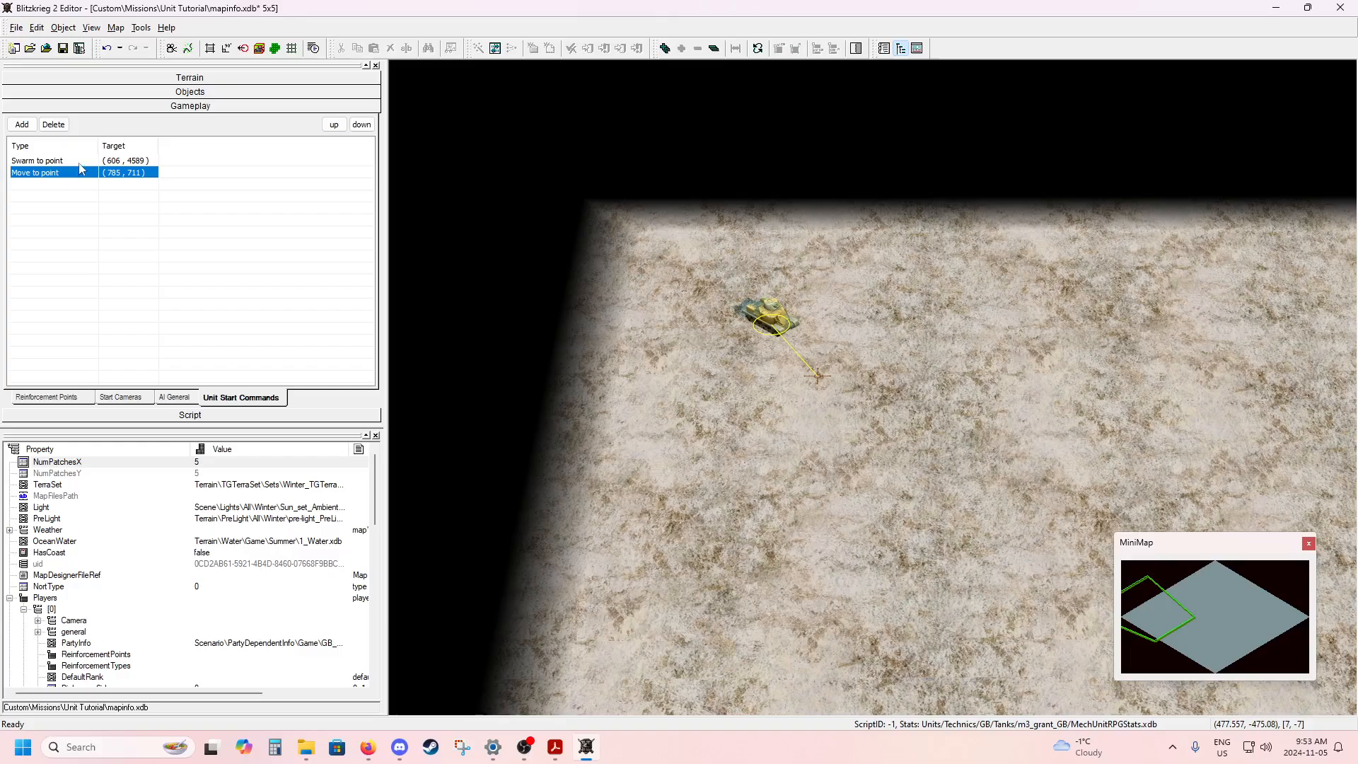
pyautogui.click(582, 314)
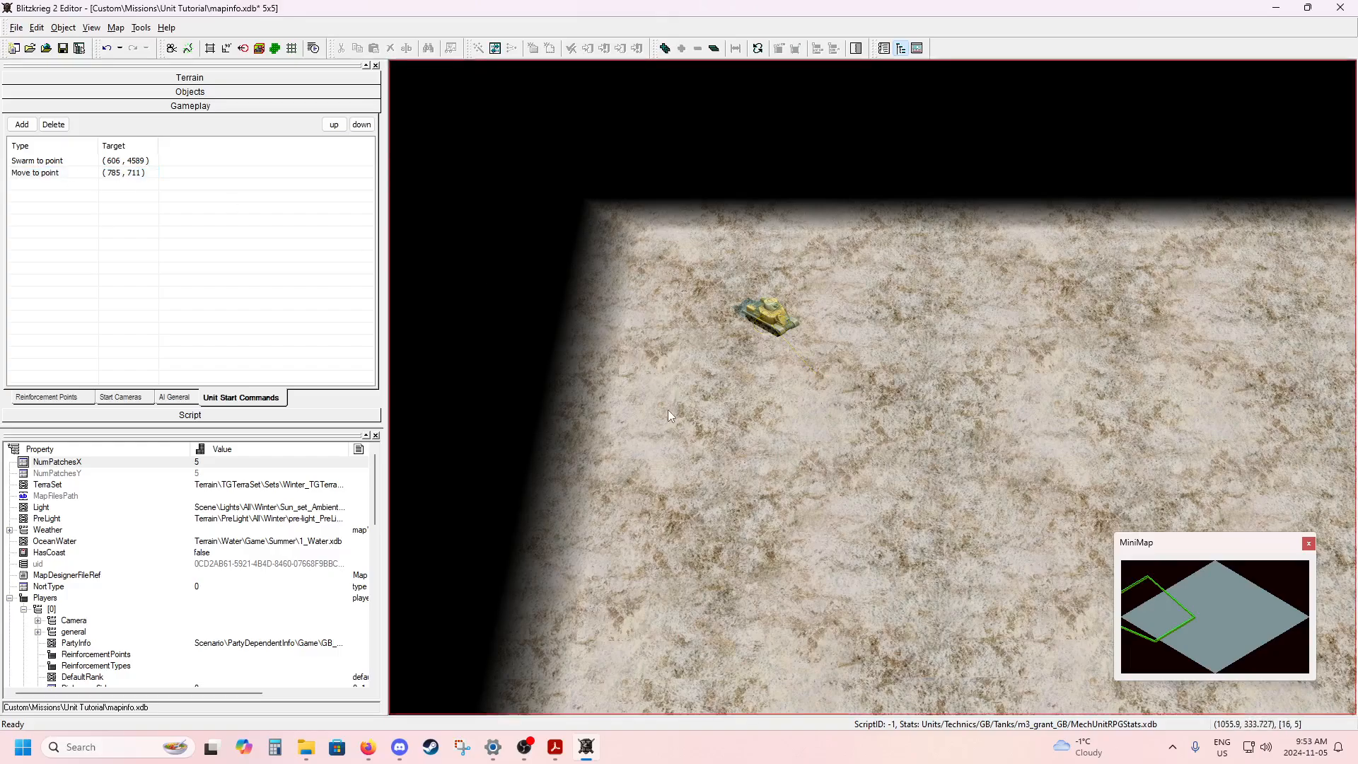
pyautogui.scroll(5, 668, 410)
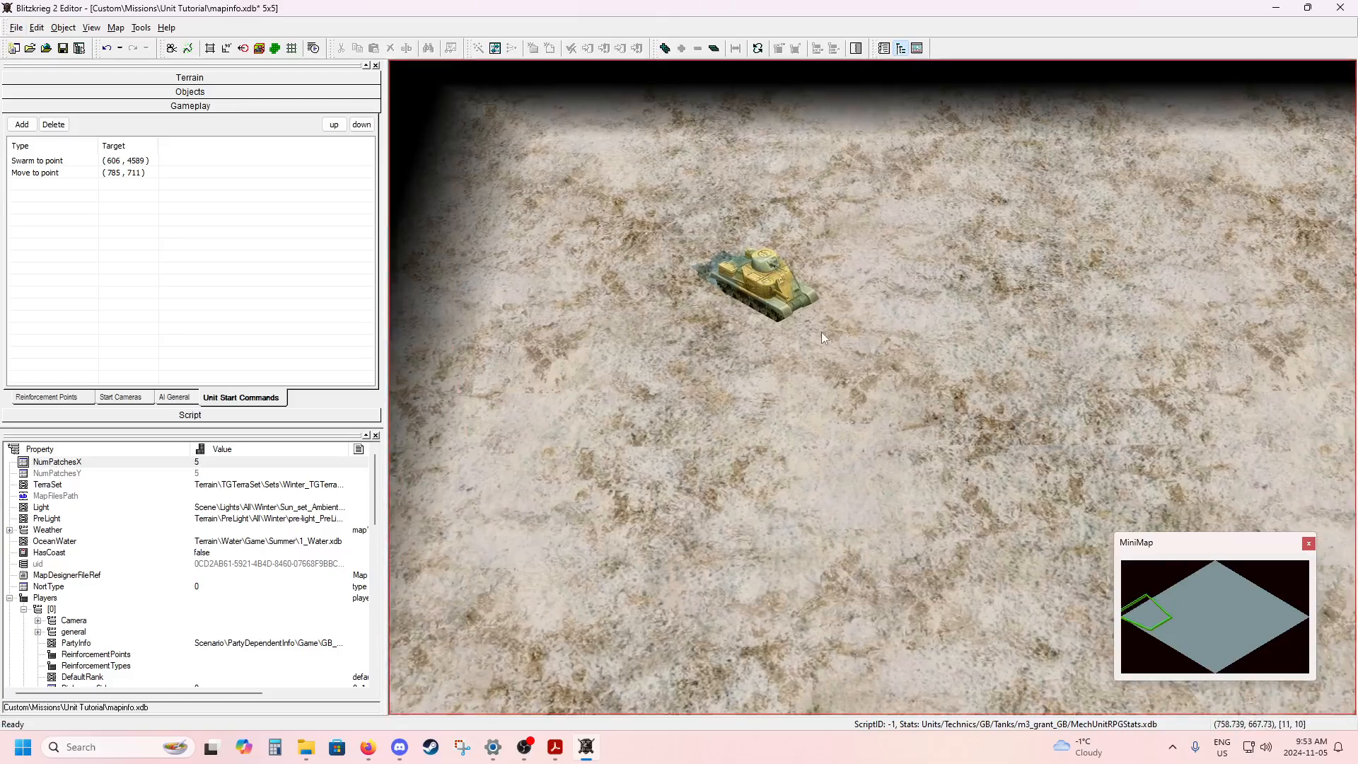
pyautogui.click(184, 93)
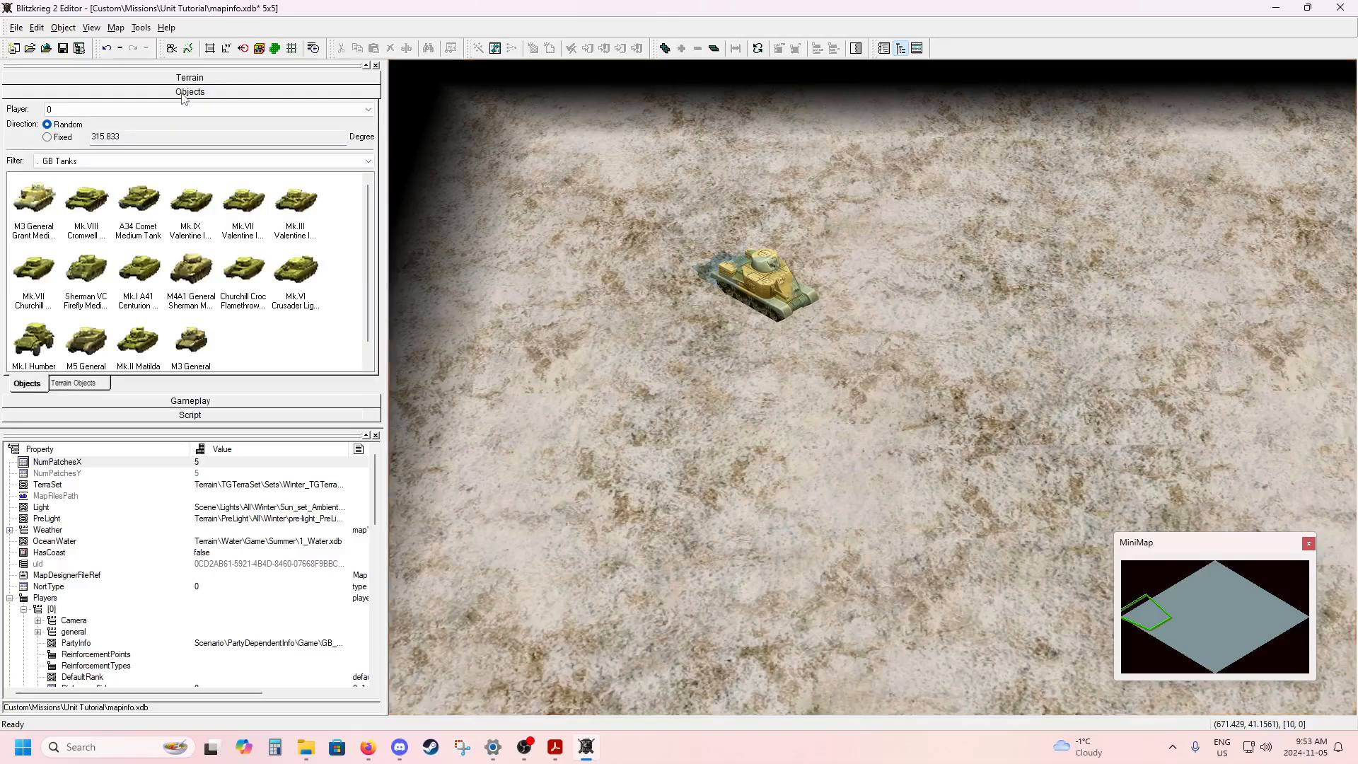
pyautogui.click(220, 402)
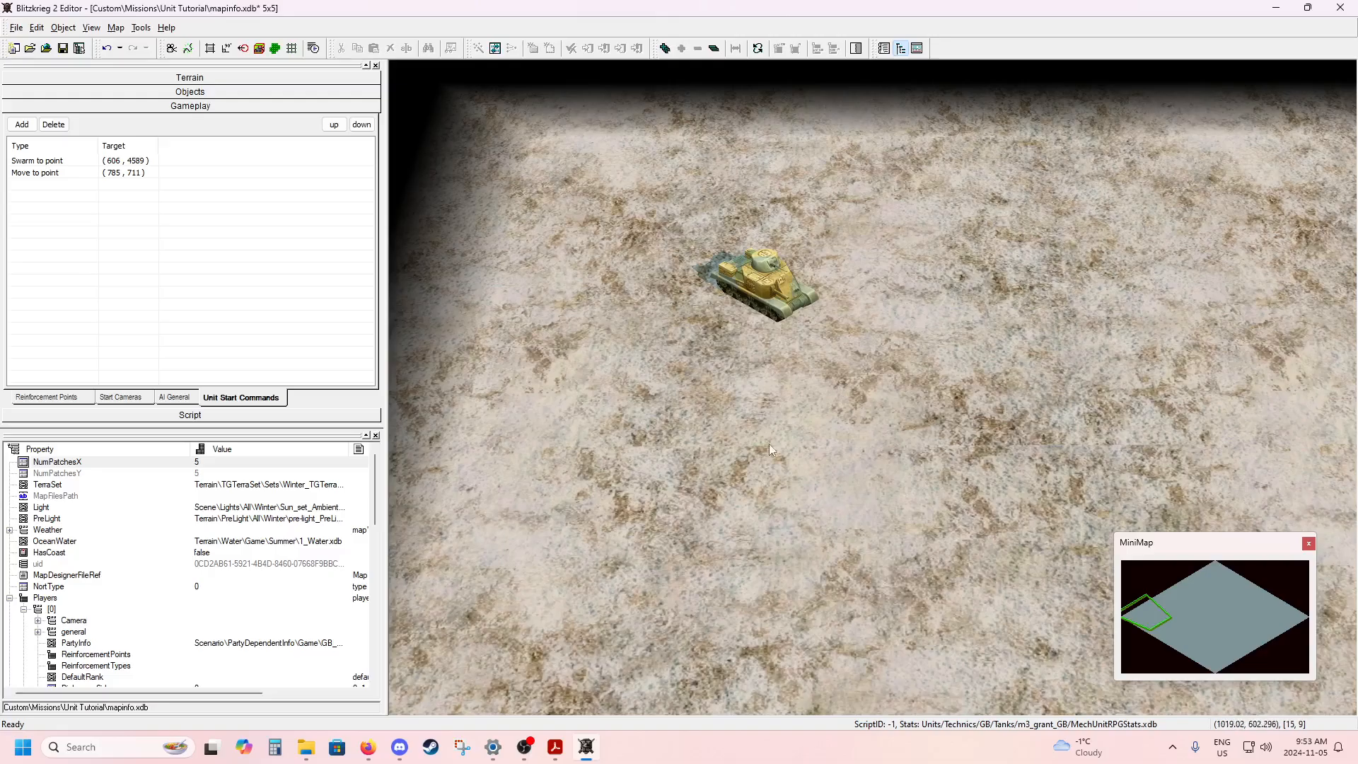
# Select the tank and start a third start command of type Rotate to point.
pyautogui.click(895, 420)
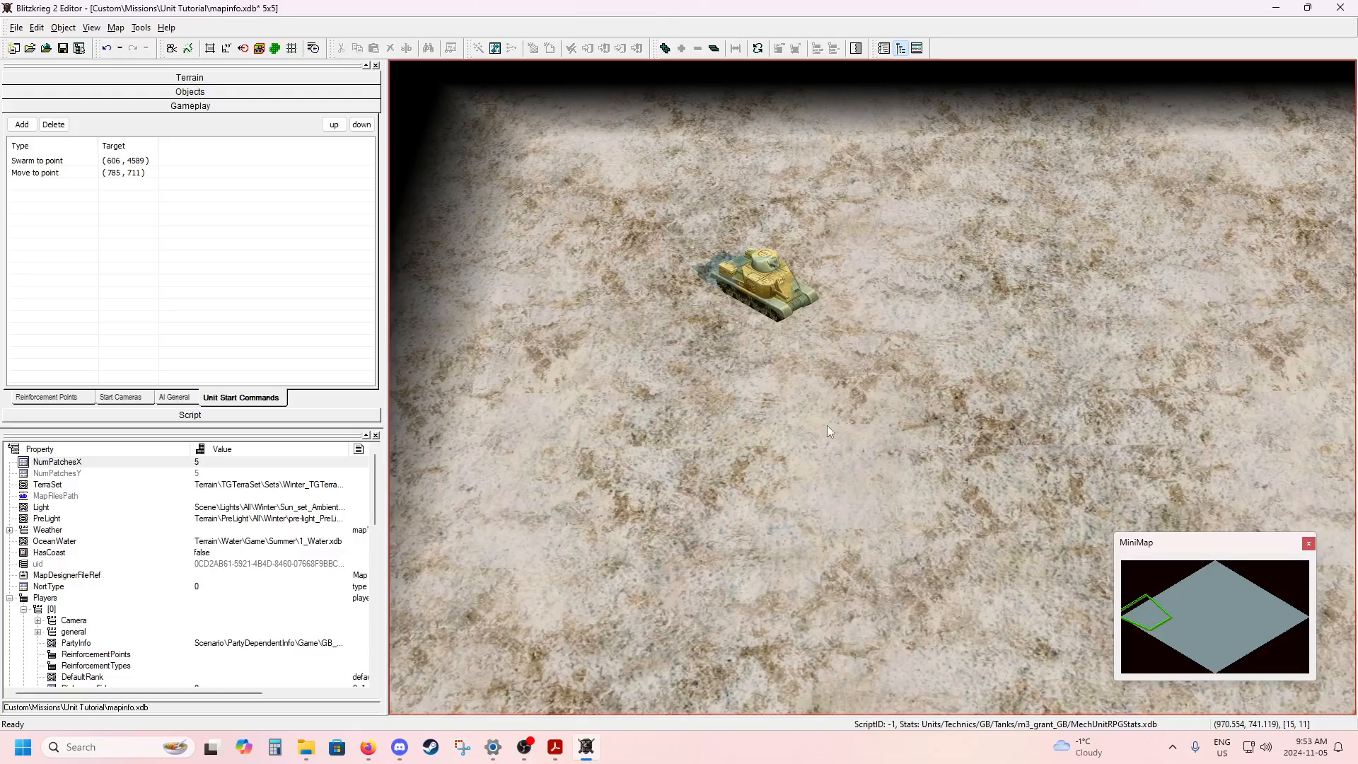
pyautogui.moveTo(885, 415); pyautogui.dragTo(906, 394, button='middle')
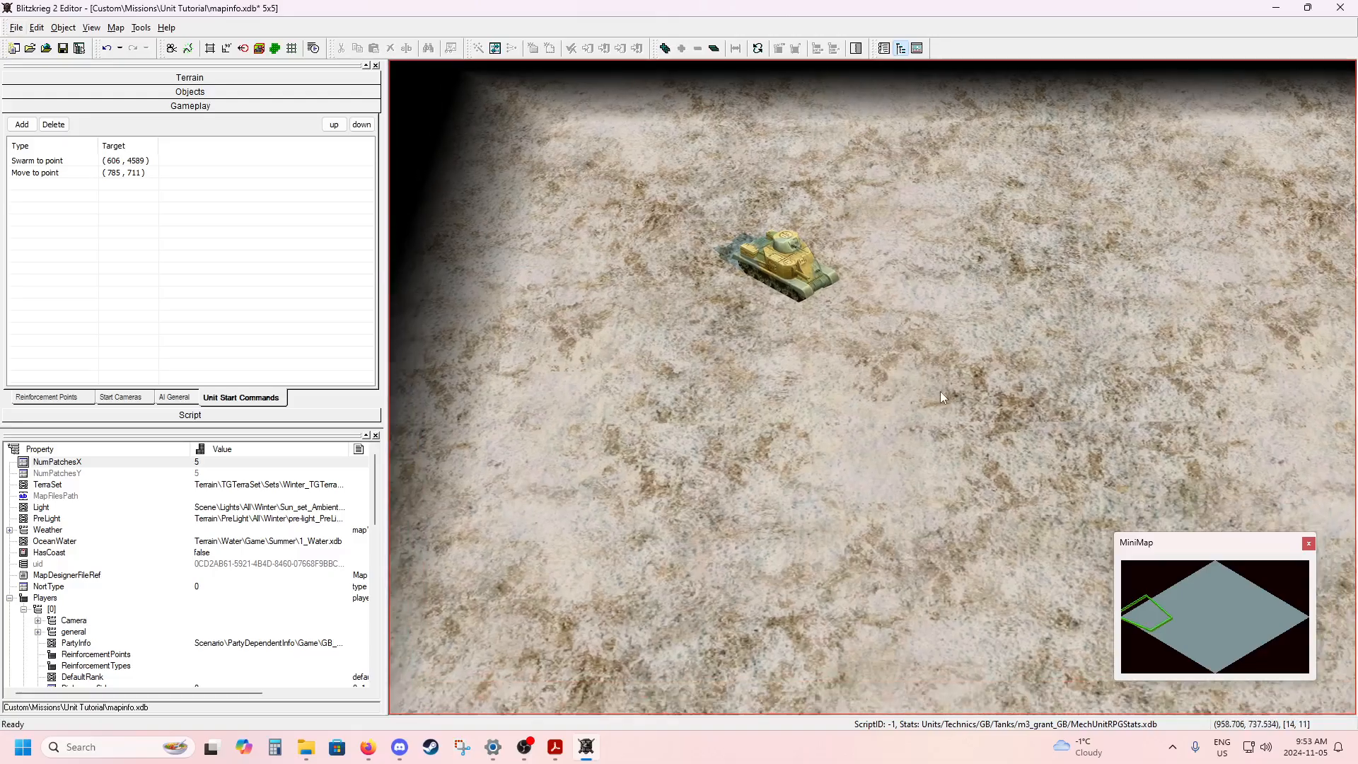
pyautogui.scroll(-4, 884, 398)
pyautogui.moveTo(740, 249); pyautogui.dragTo(872, 346)
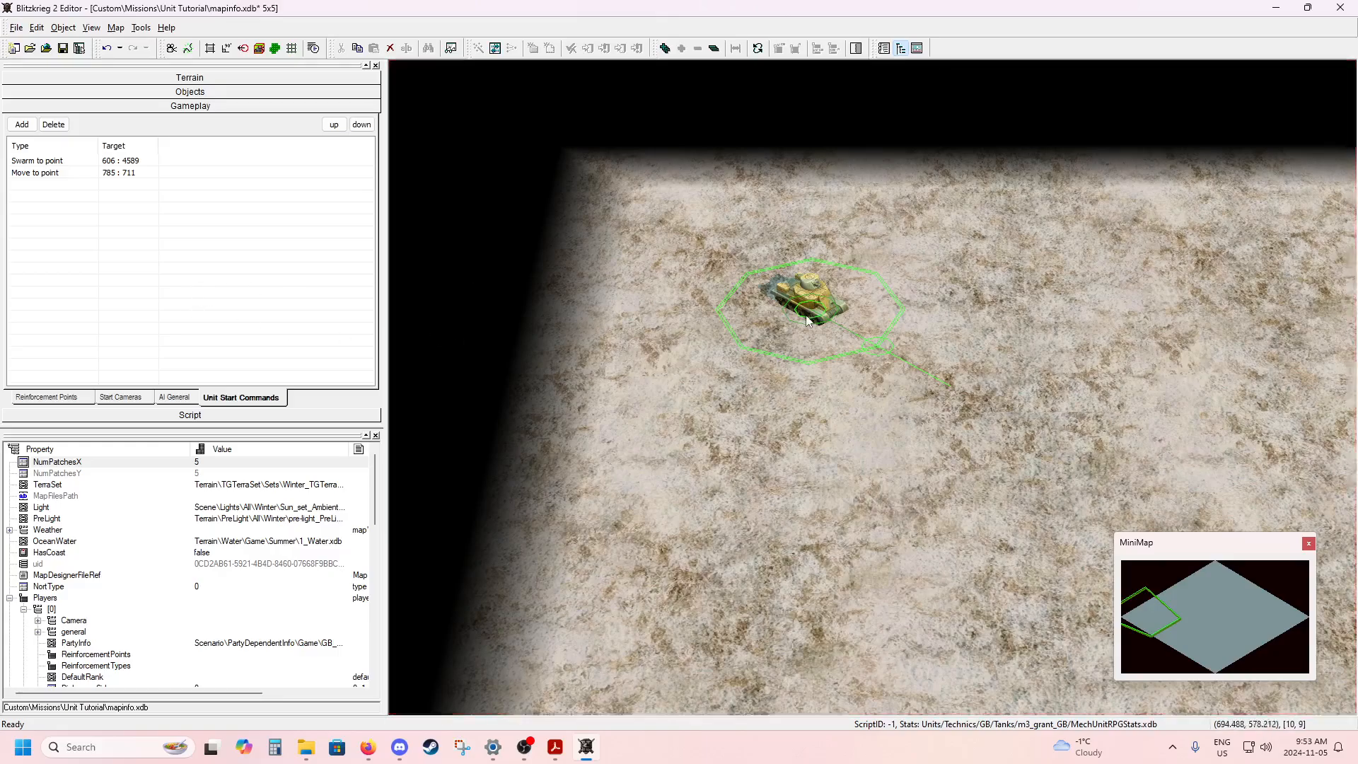
pyautogui.click(22, 125)
pyautogui.moveTo(137, 33); pyautogui.dragTo(718, 413)
pyautogui.click(720, 427)
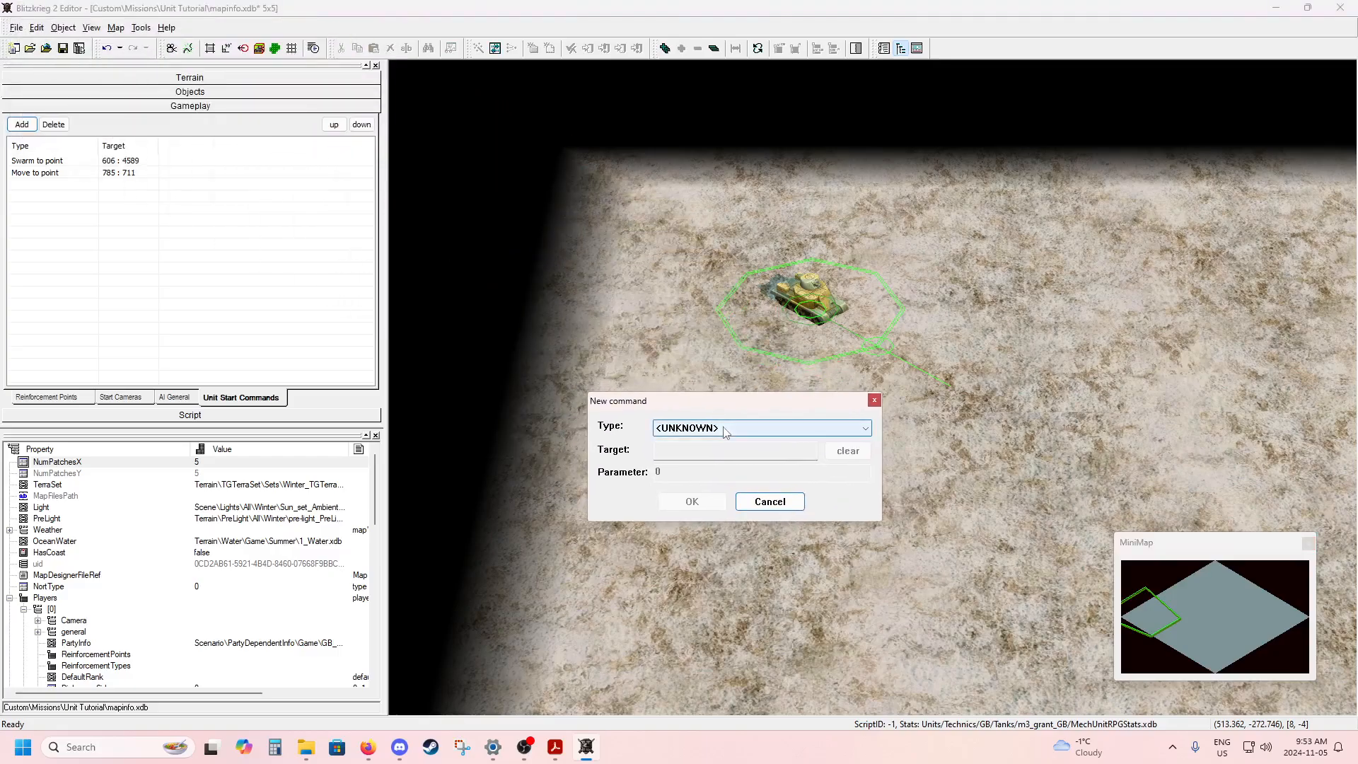
pyautogui.scroll(-4, 725, 382)
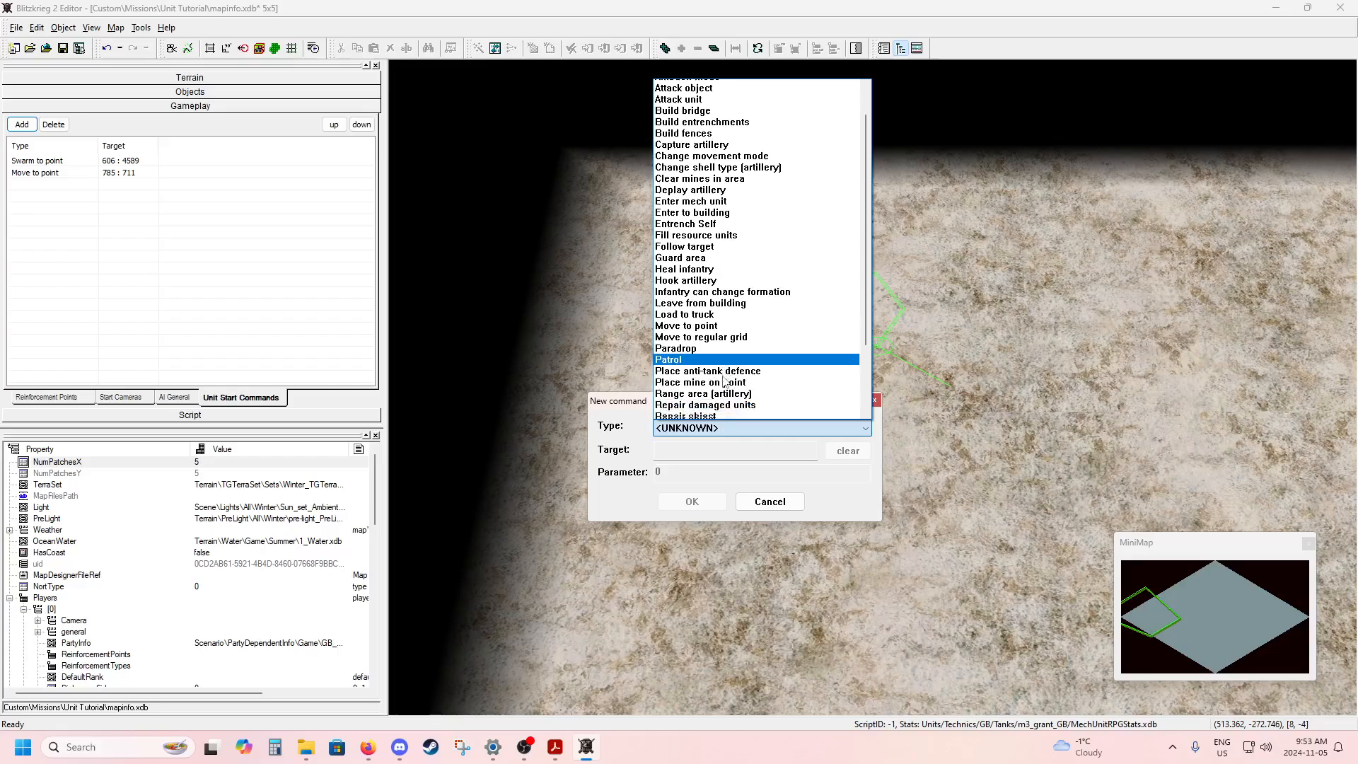
pyautogui.scroll(-1, 725, 383)
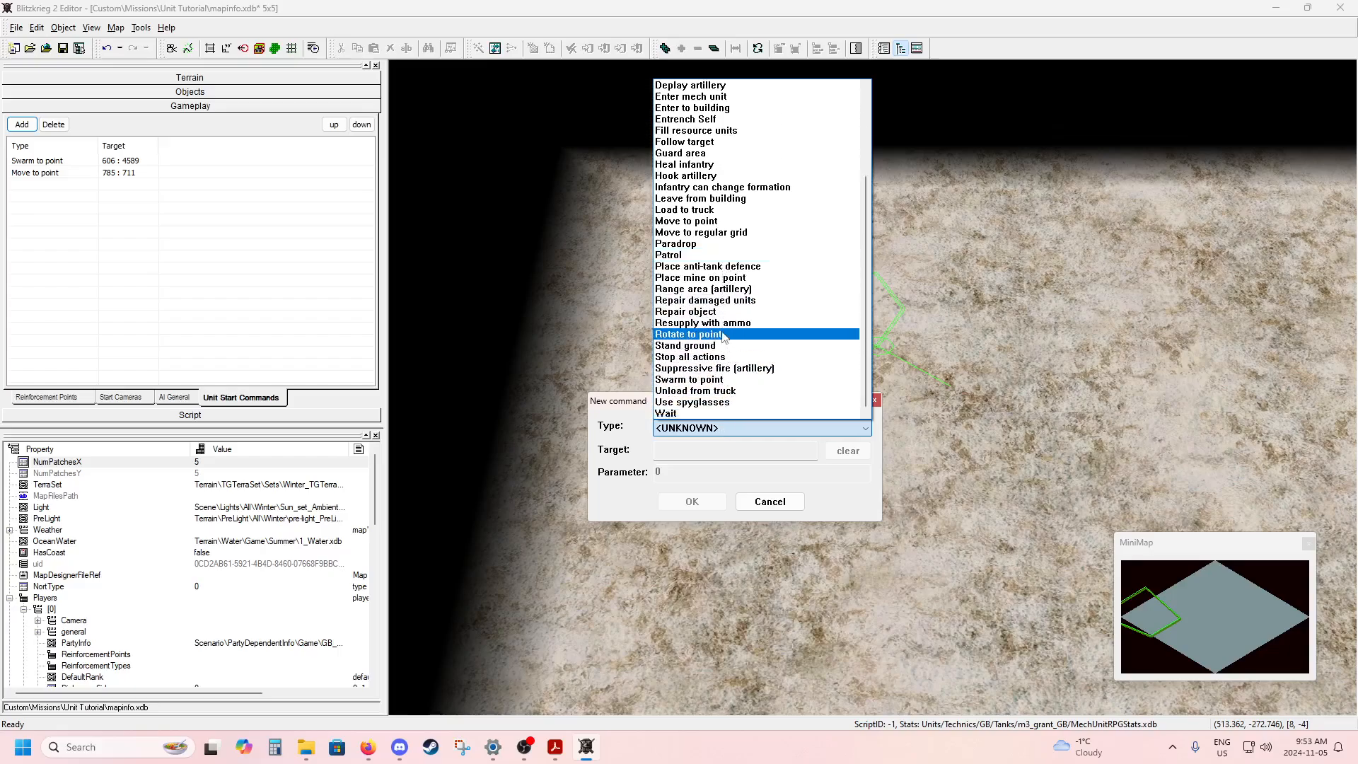
pyautogui.click(723, 334)
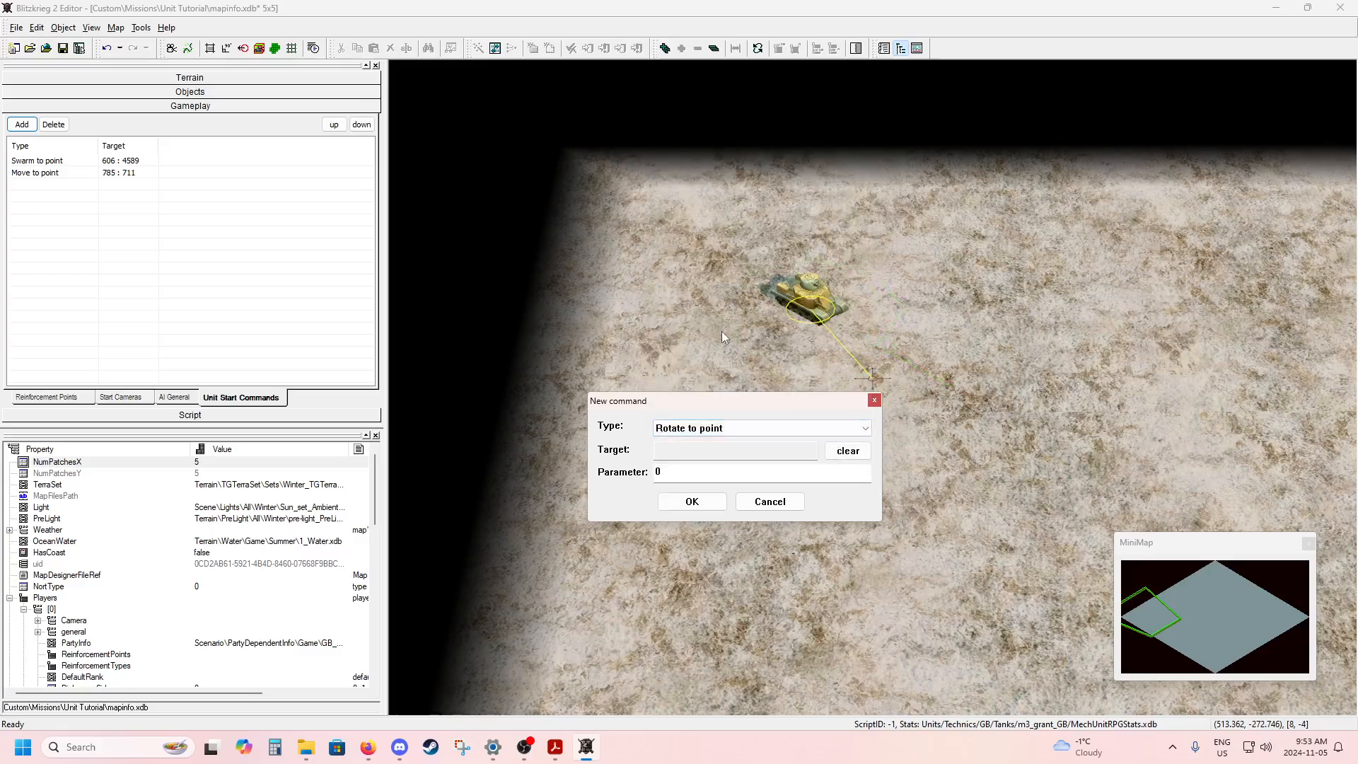
# Target the rotate command well away from the tank, at about 1733 : 687, and add it.
pyautogui.moveTo(784, 406); pyautogui.dragTo(641, 151)
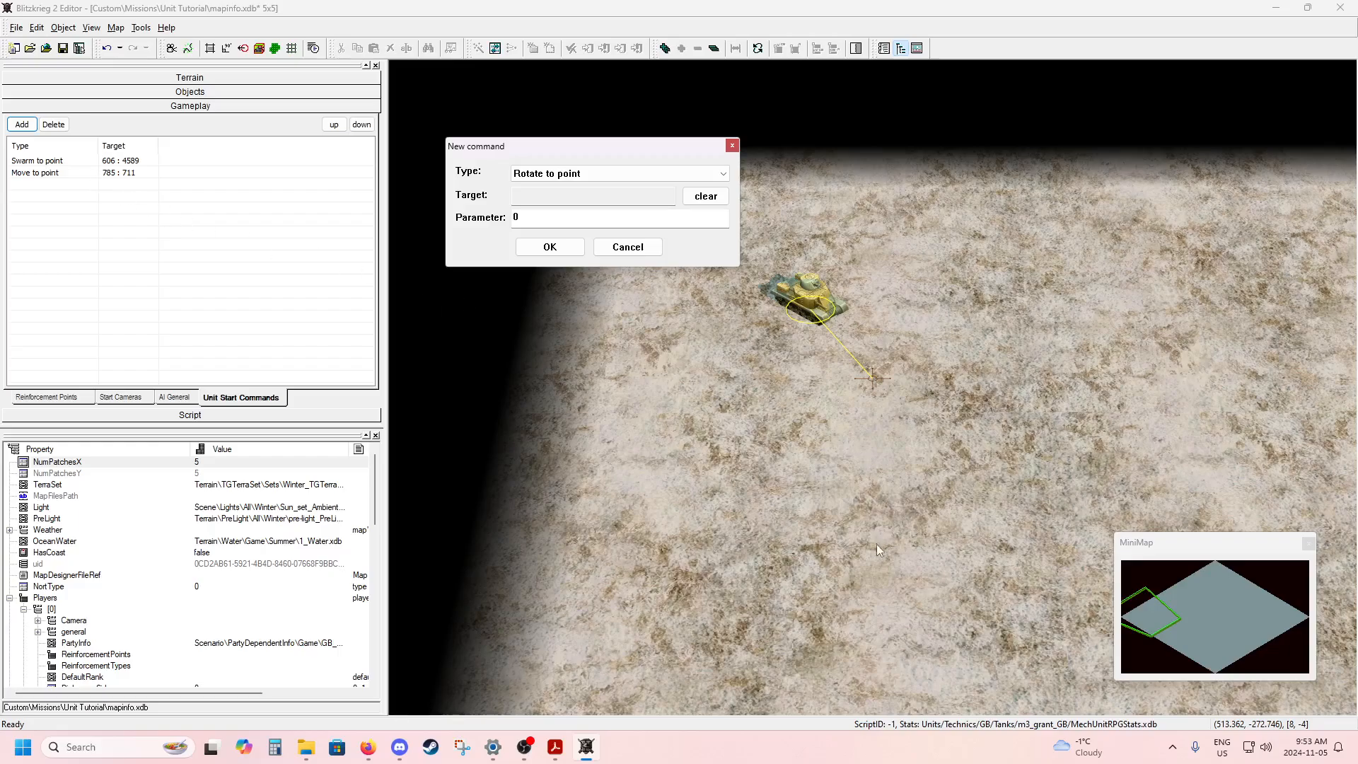
pyautogui.click(863, 666)
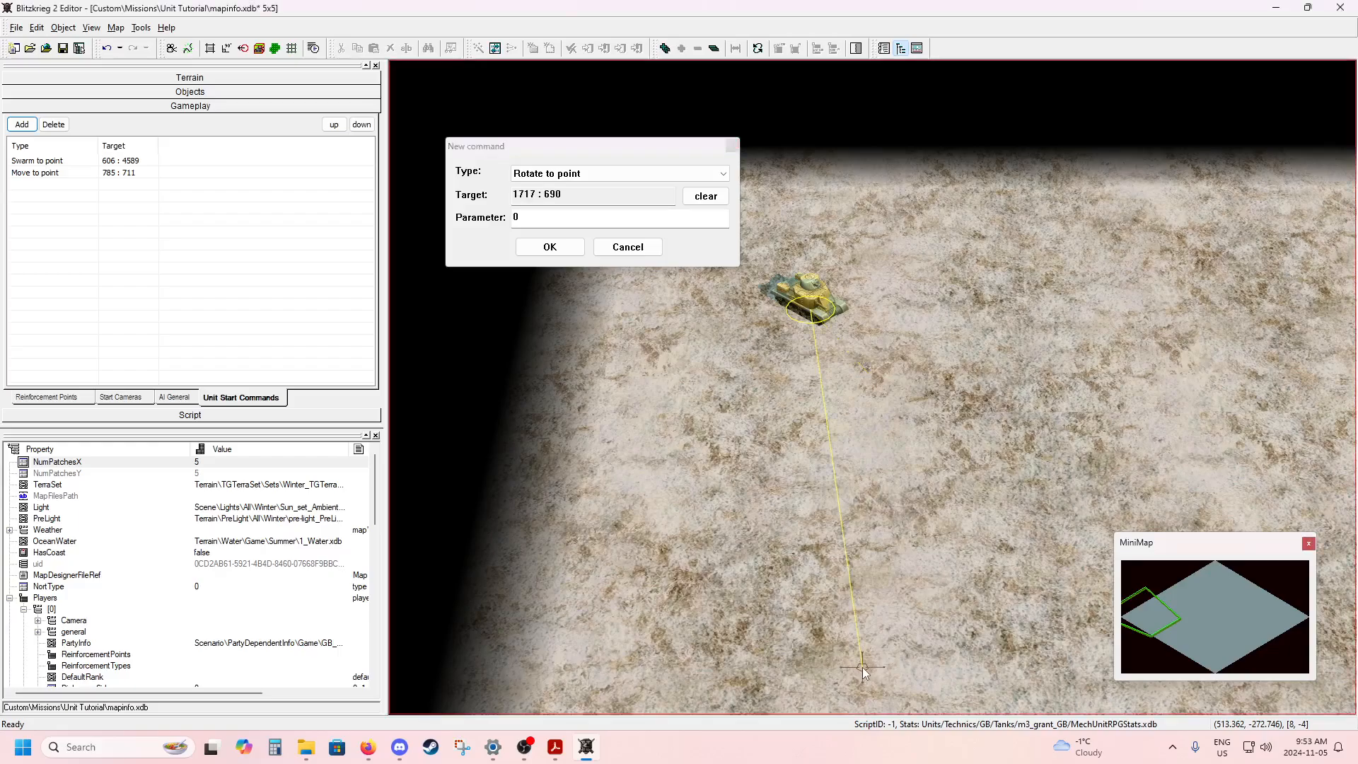
pyautogui.moveTo(863, 670); pyautogui.dragTo(862, 678)
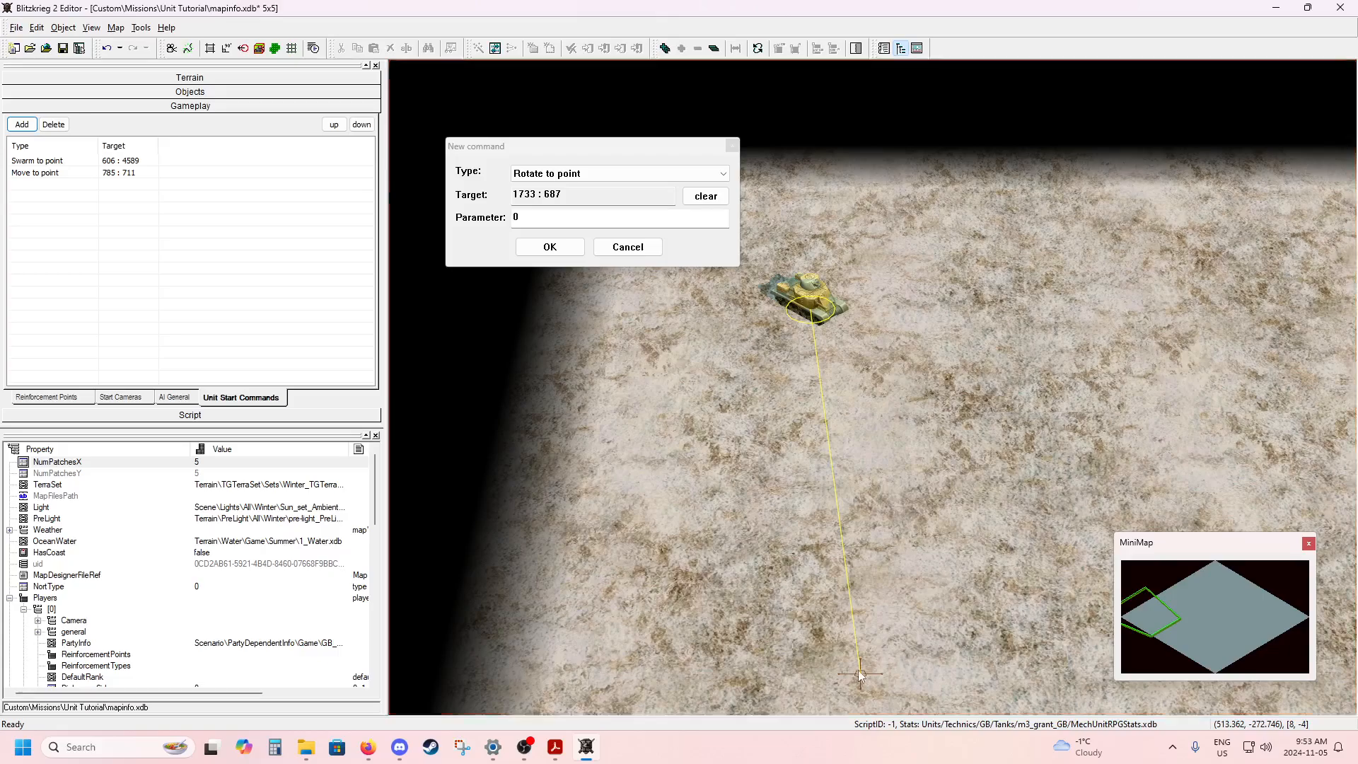
pyautogui.click(548, 246)
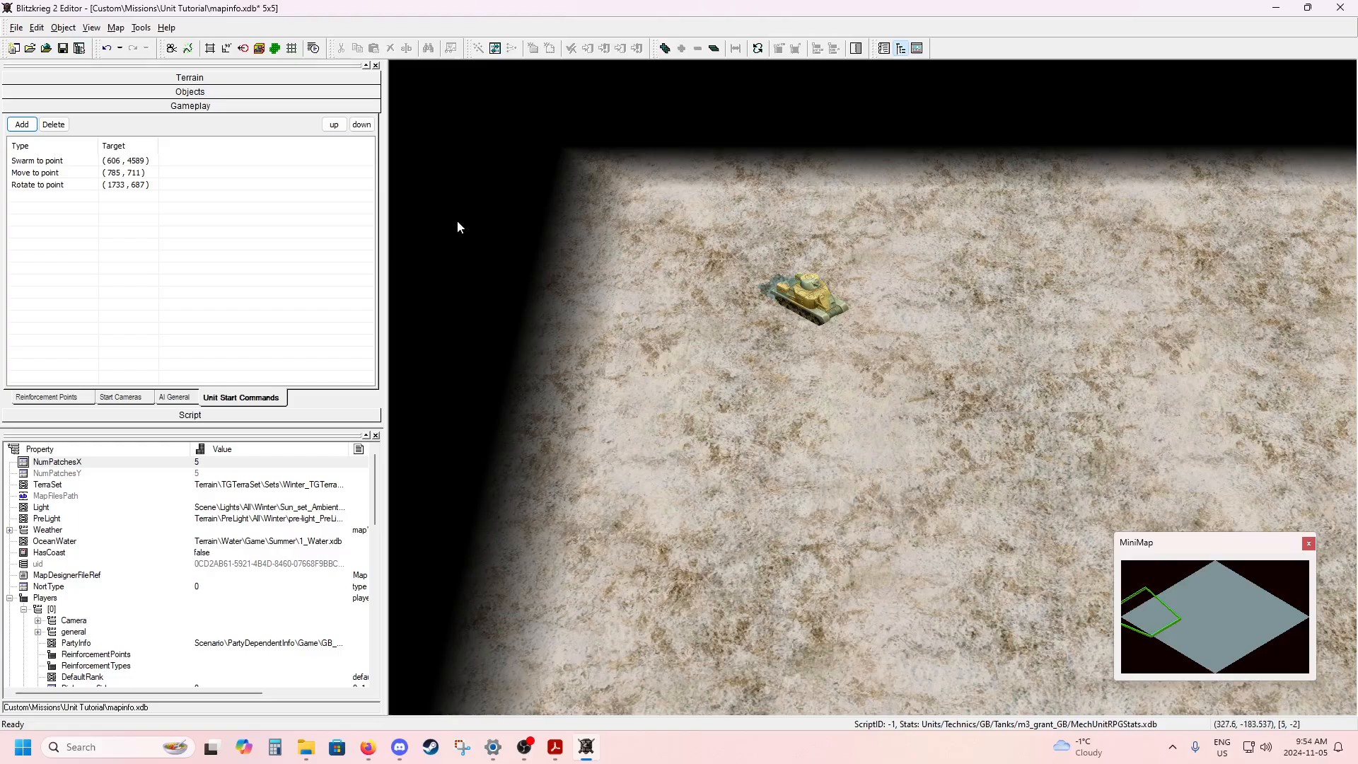
# Add an Entrench Self start command to the tank without picking a target.
pyautogui.click(806, 298)
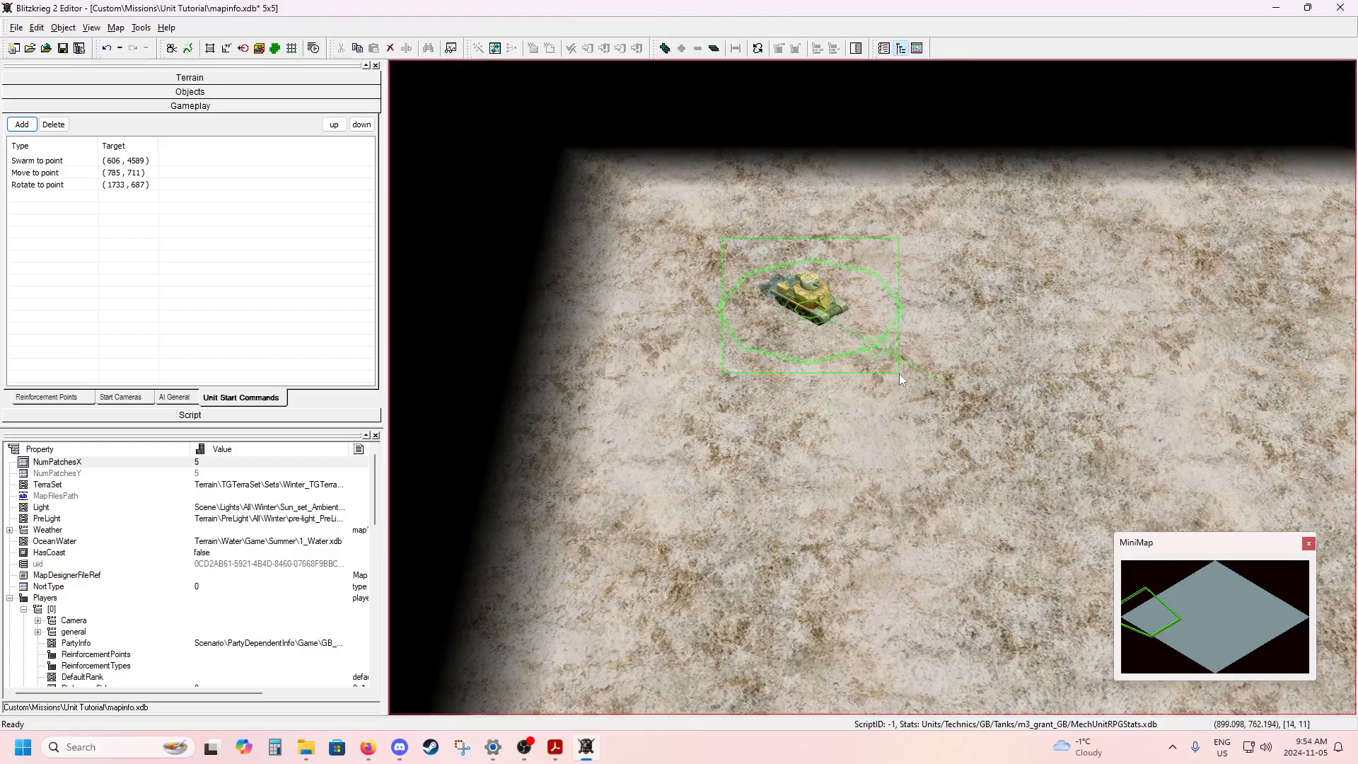
pyautogui.click(30, 126)
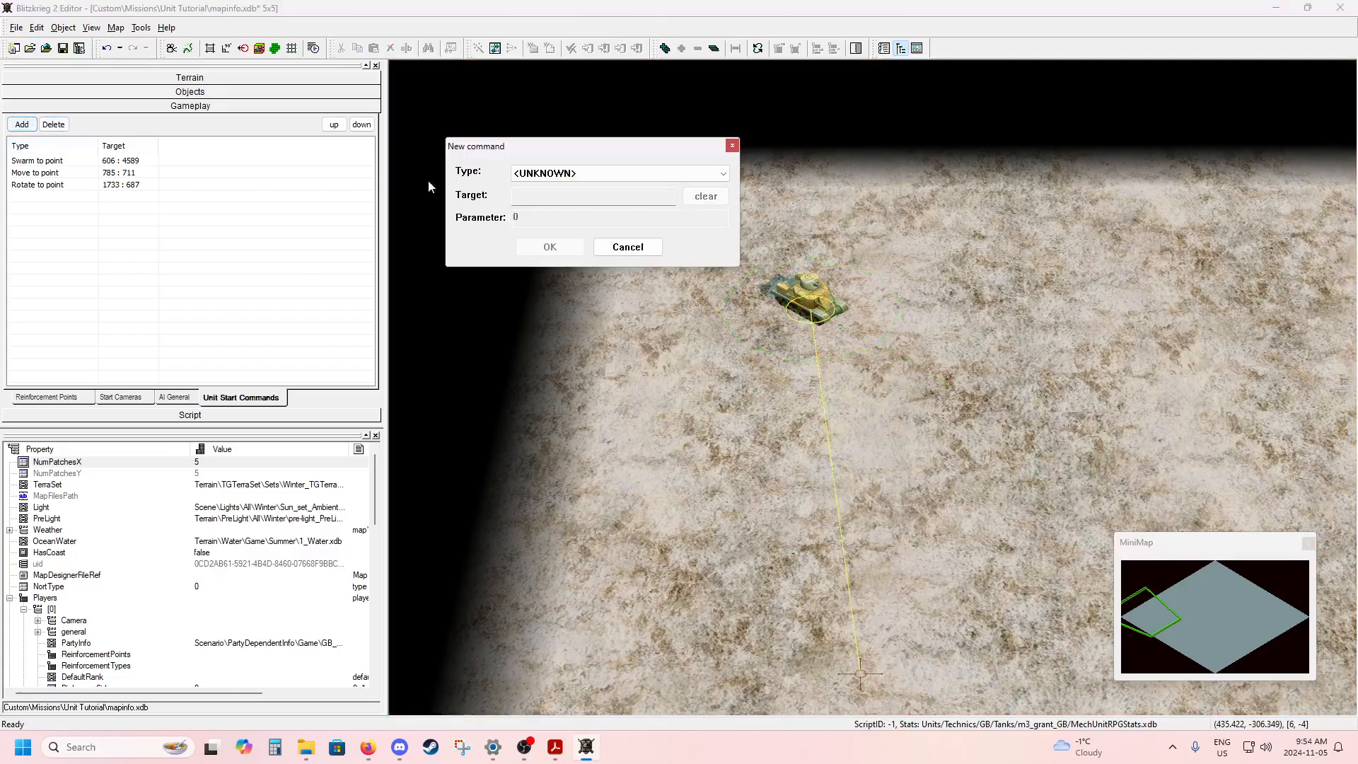
pyautogui.click(613, 179)
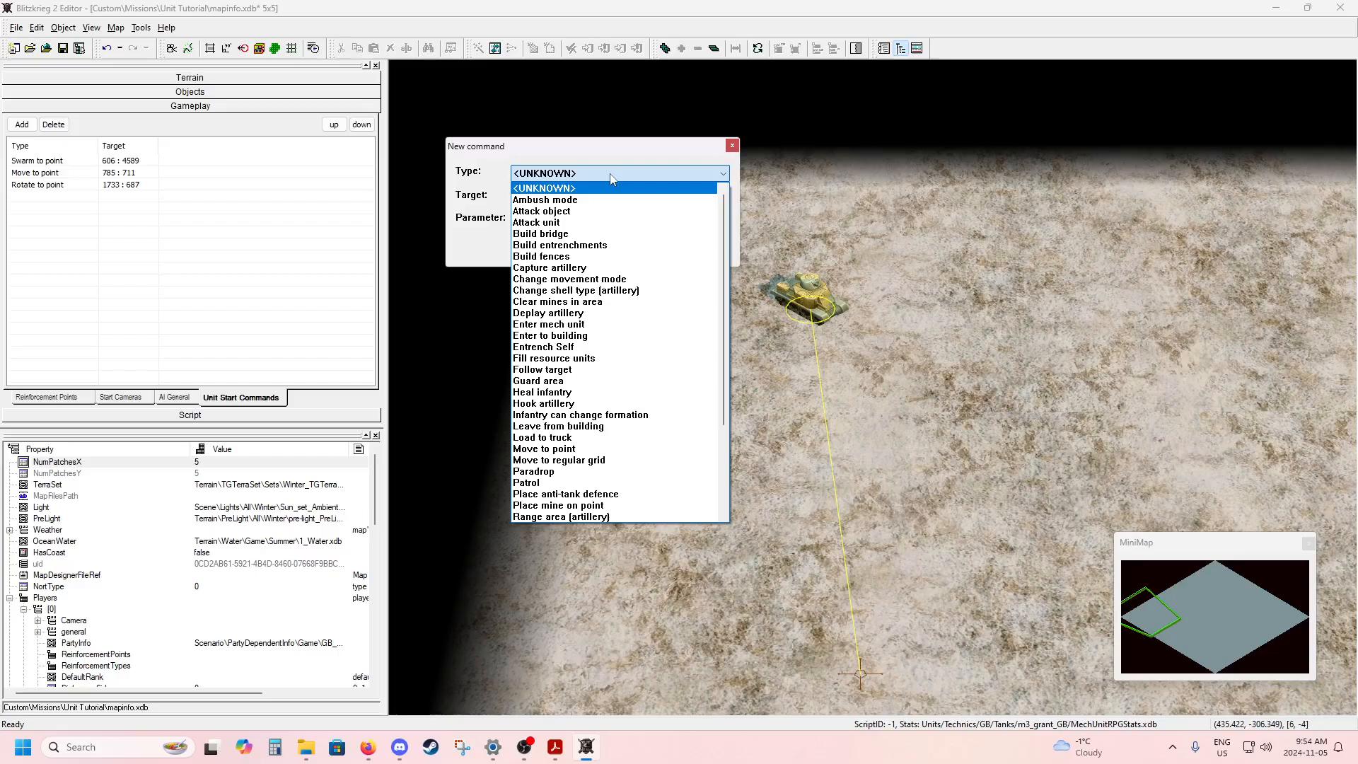
pyautogui.click(593, 348)
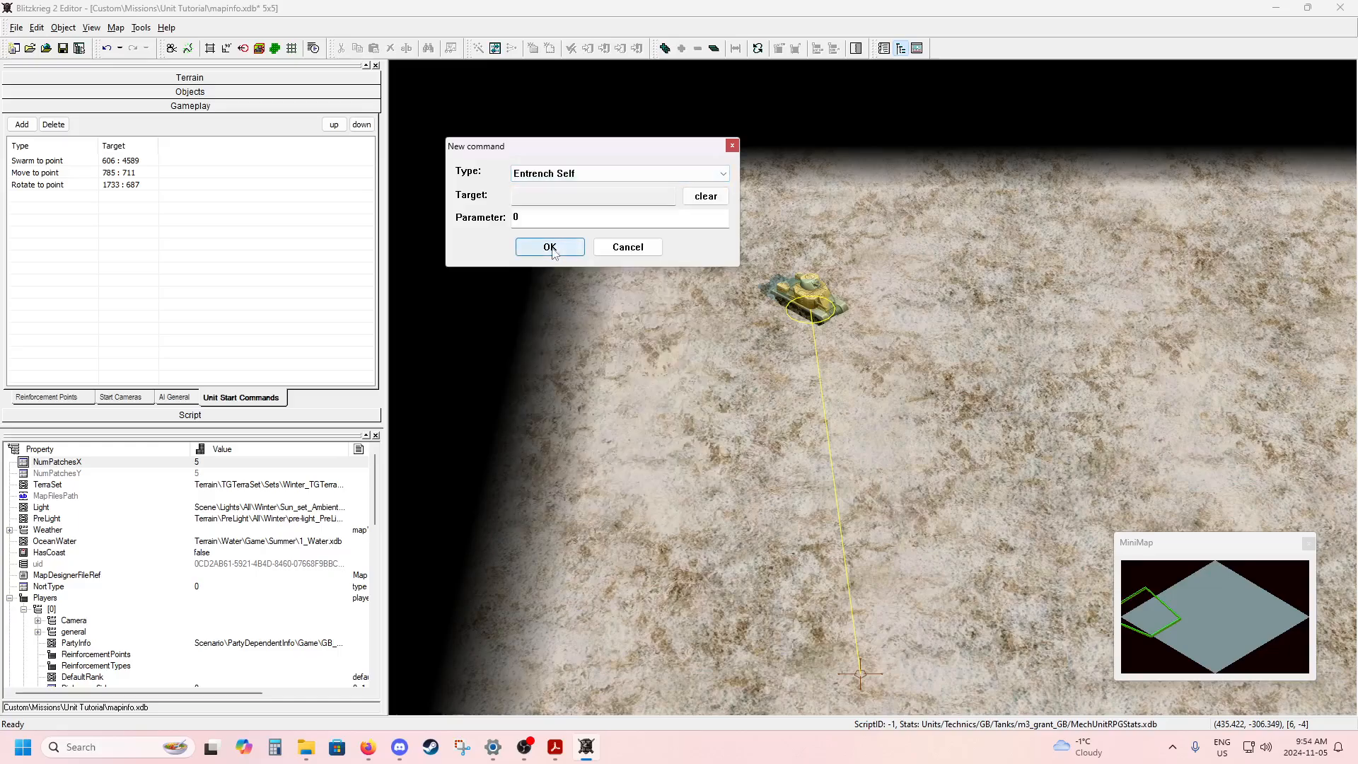
pyautogui.click(550, 248)
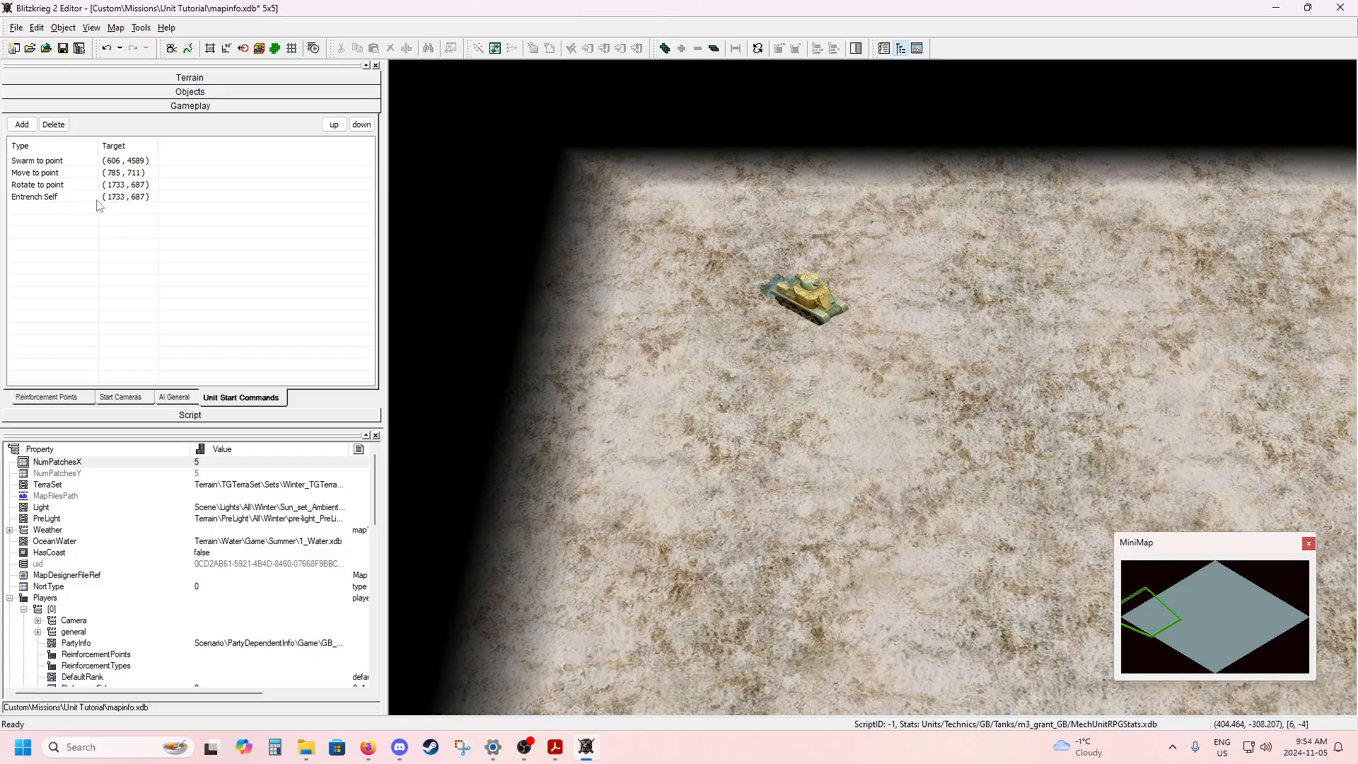
pyautogui.click(596, 256)
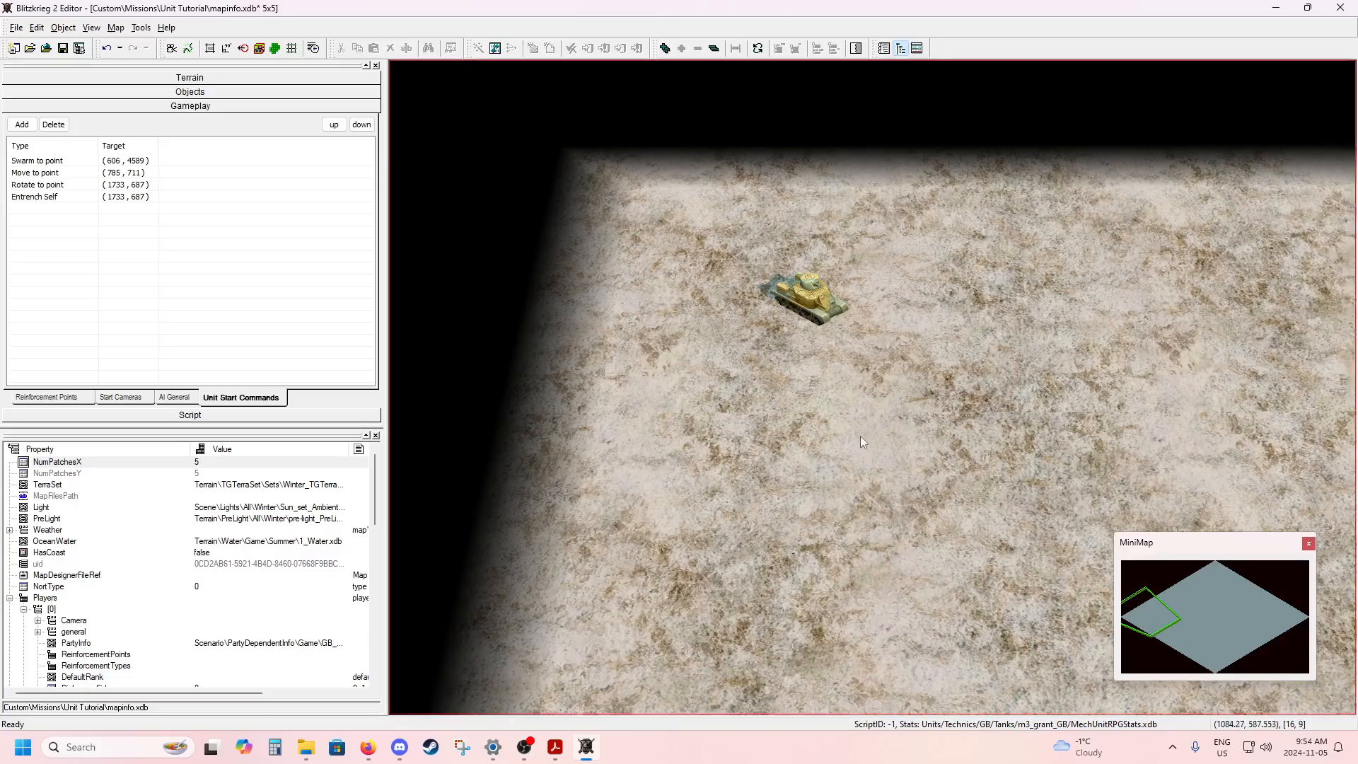
# Set up object placement for player 1 with the USSR Tanks filter, partway along the map edge between the tank and its swarm target.
pyautogui.scroll(-5, 860, 436)
pyautogui.scroll(-1, 899, 441)
pyautogui.moveTo(884, 444); pyautogui.dragTo(410, 496, button='middle')
pyautogui.moveTo(668, 453); pyautogui.dragTo(897, 499, button='middle')
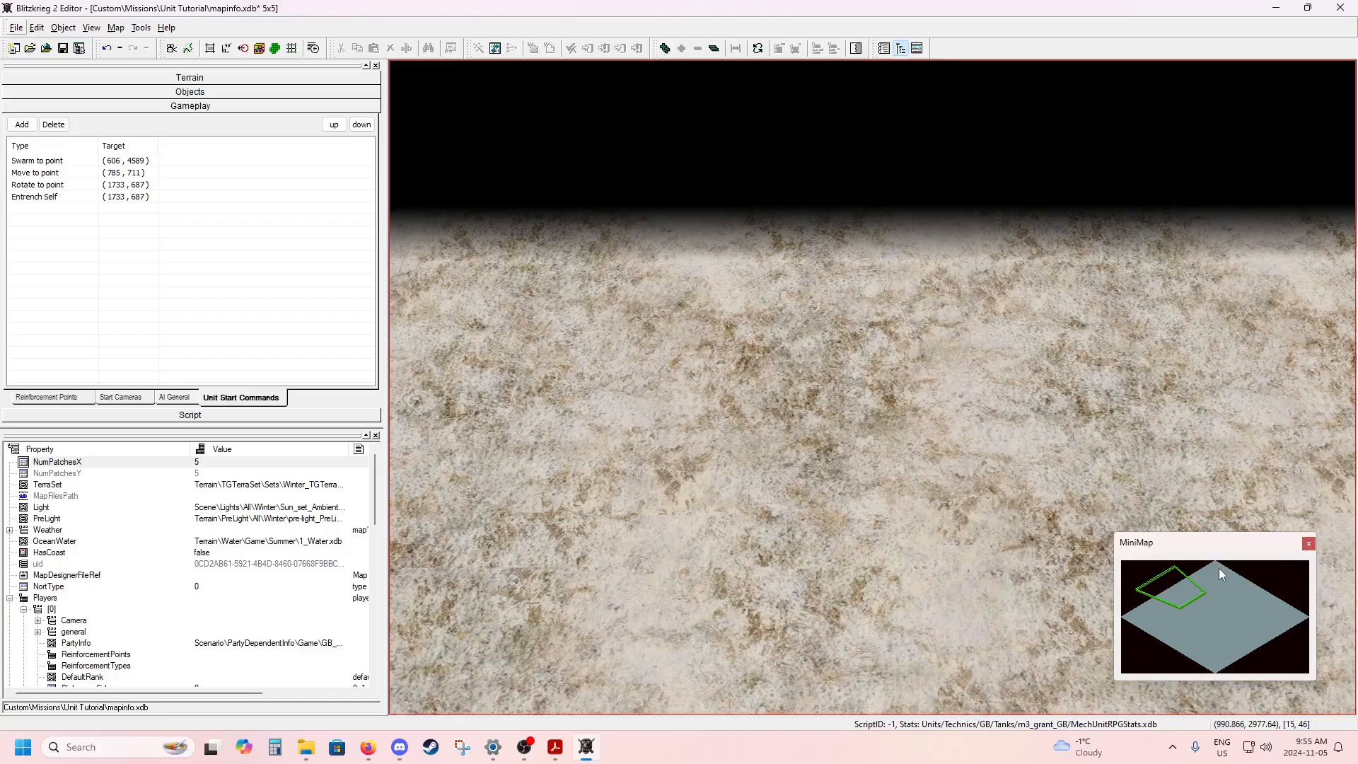
pyautogui.moveTo(847, 480); pyautogui.dragTo(903, 471, button='middle')
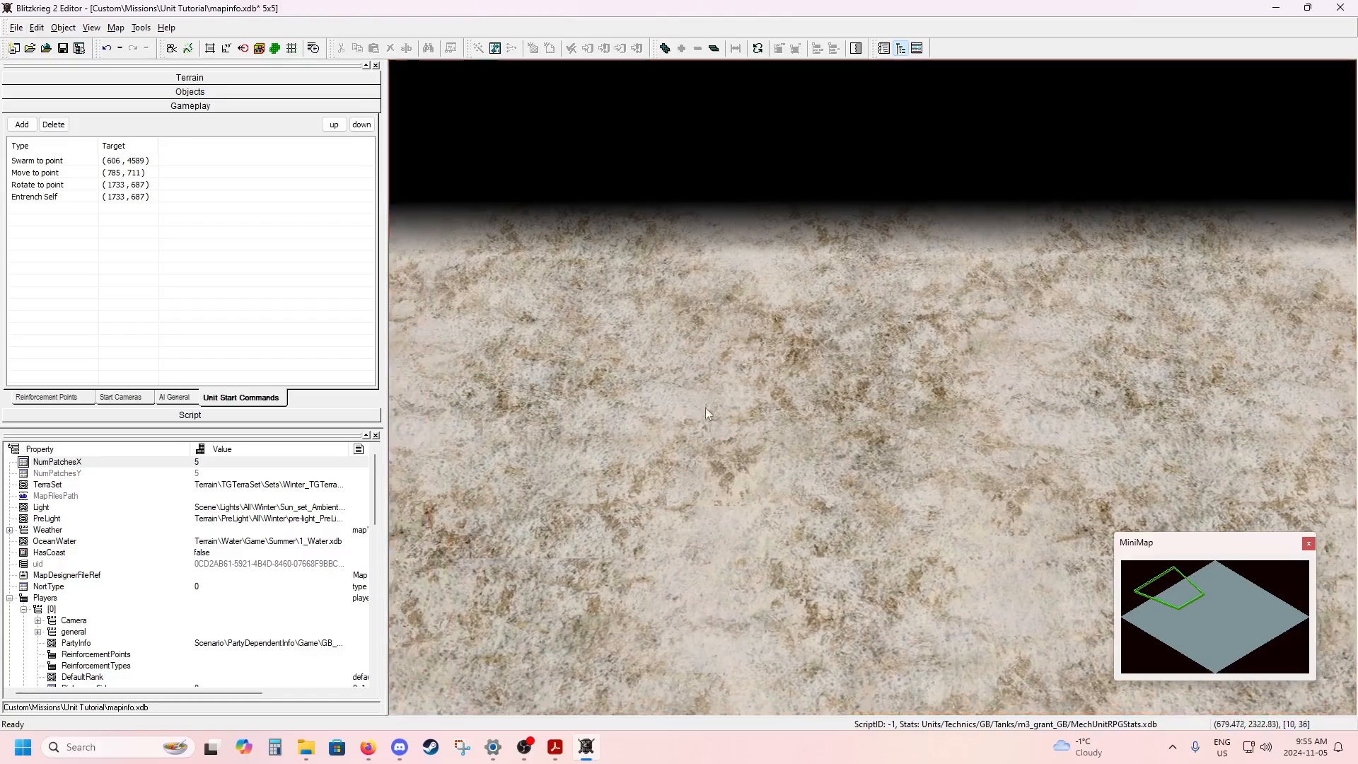
pyautogui.click(156, 93)
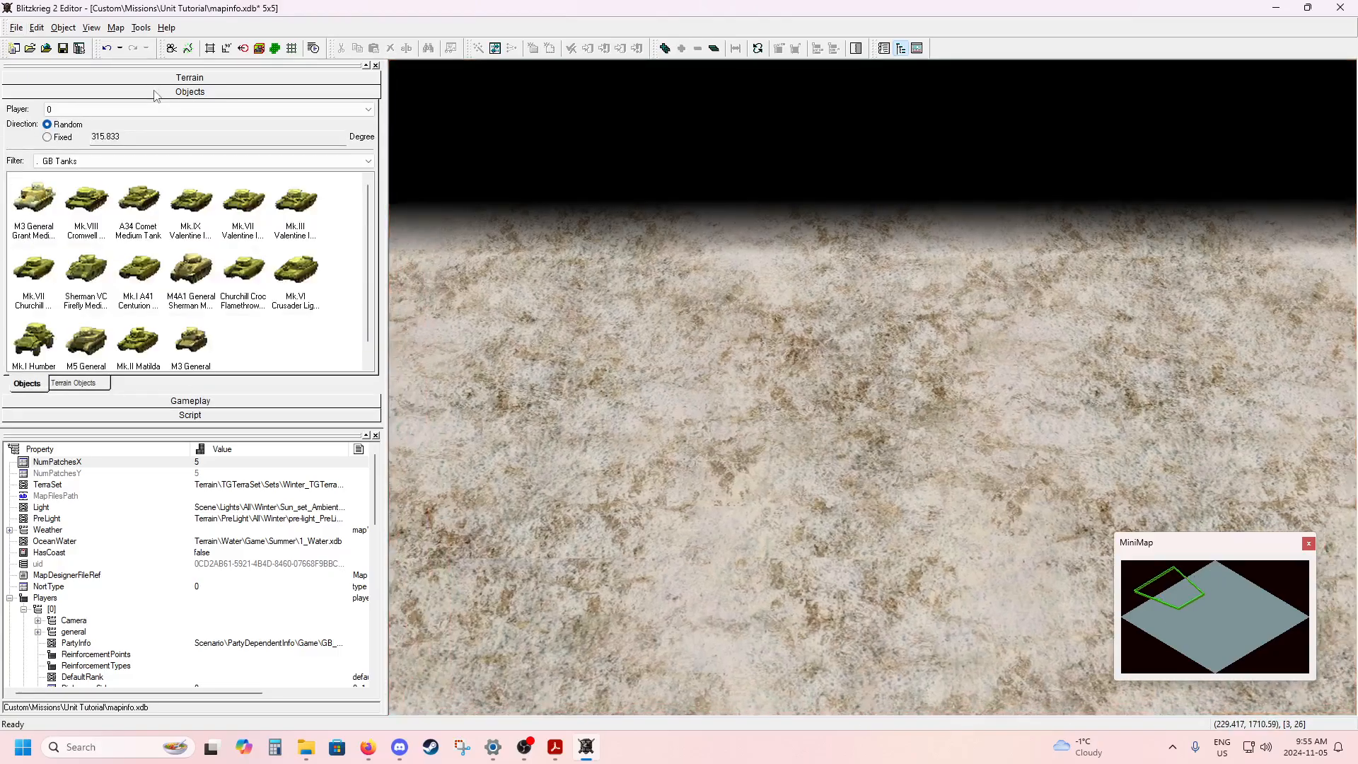
pyautogui.click(64, 162)
pyautogui.click(63, 110)
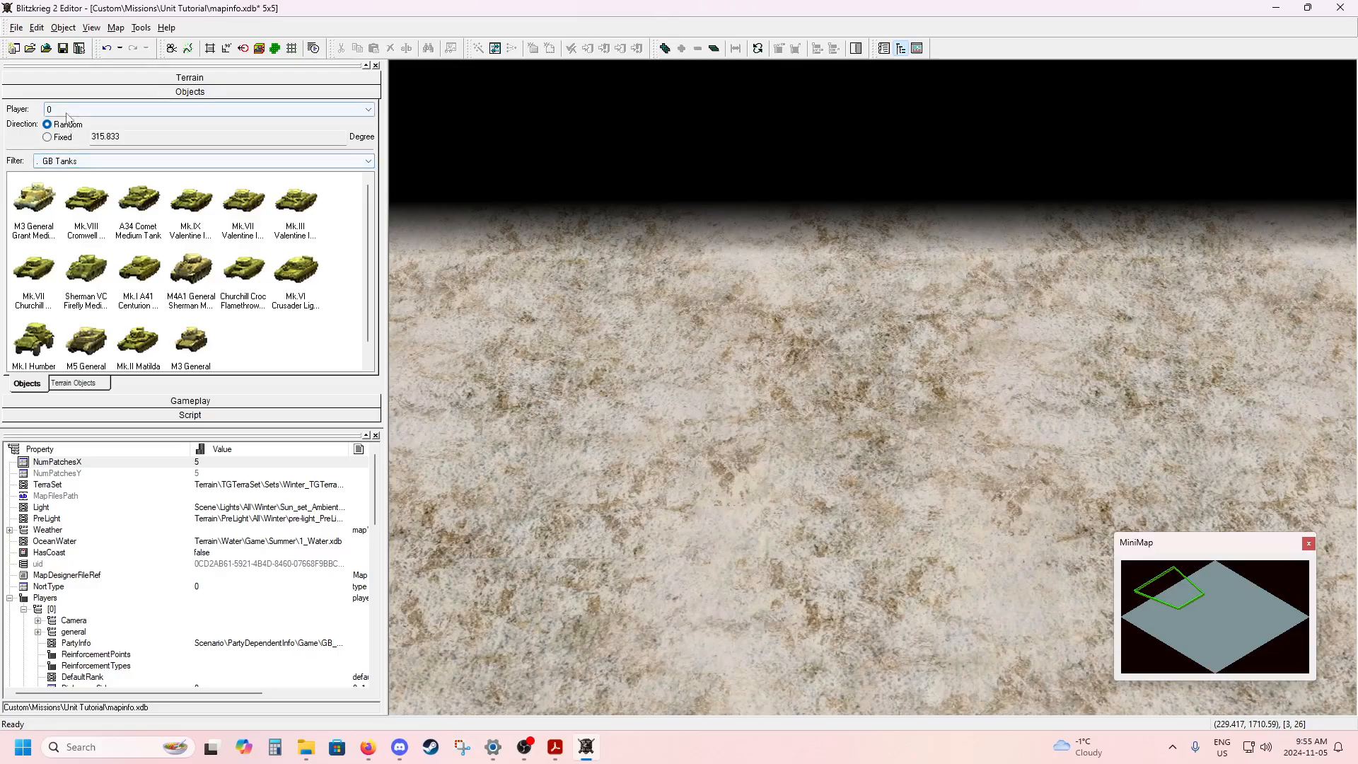
pyautogui.click(65, 130)
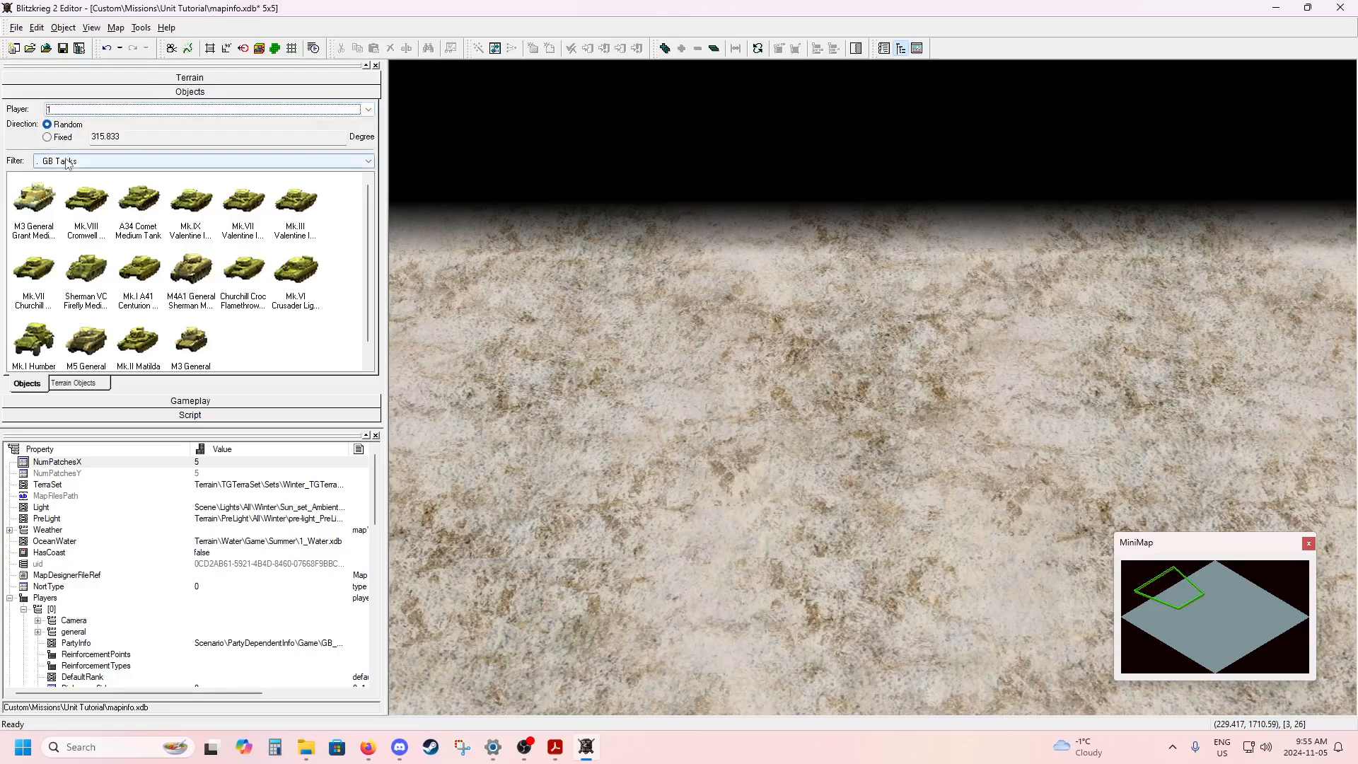
pyautogui.click(67, 161)
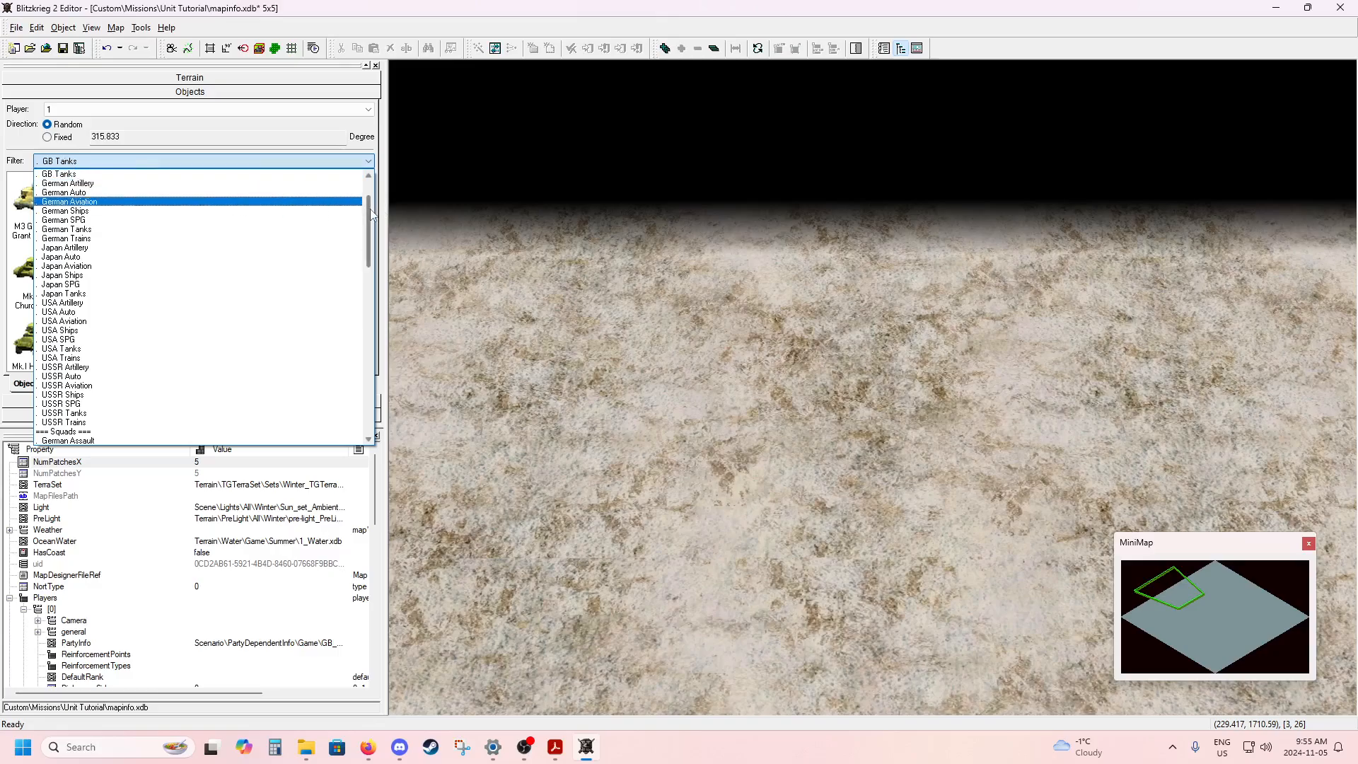
pyautogui.moveTo(371, 209); pyautogui.dragTo(369, 214)
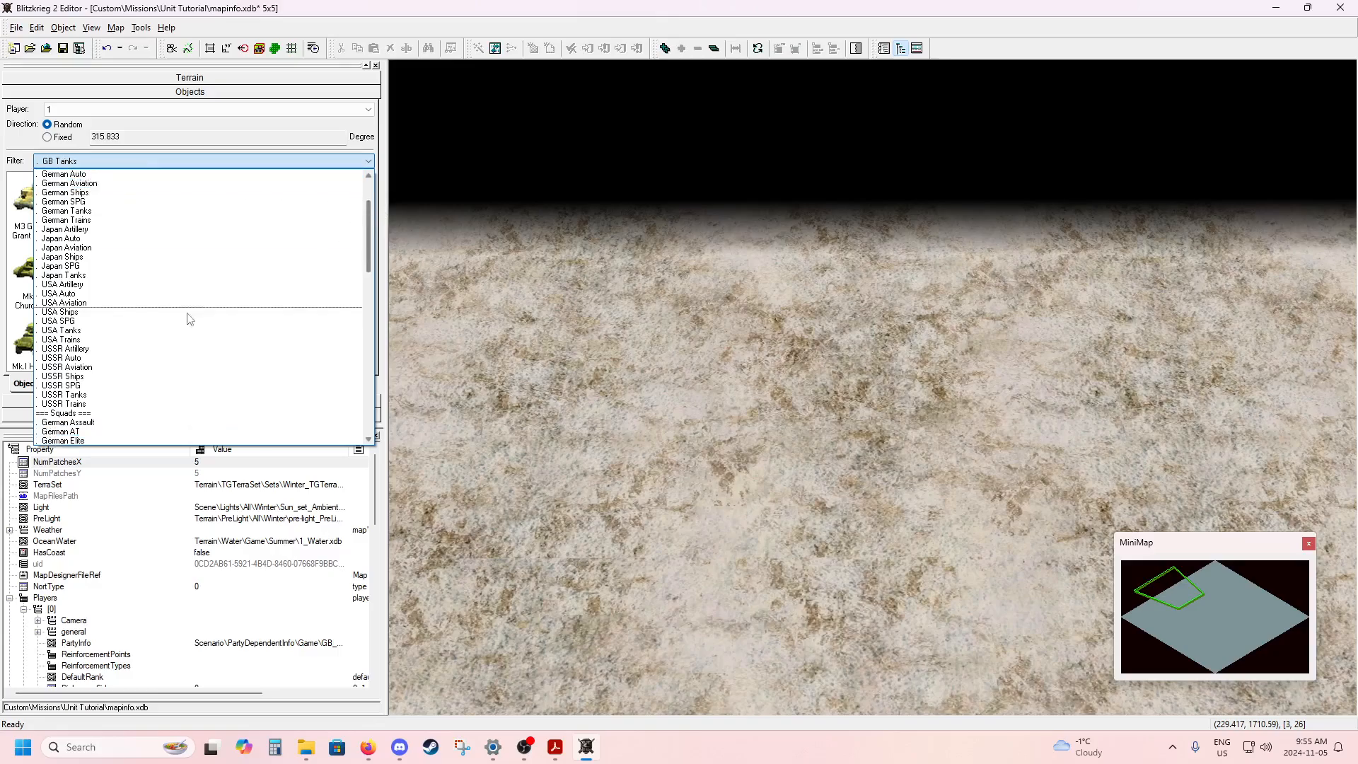
pyautogui.click(90, 395)
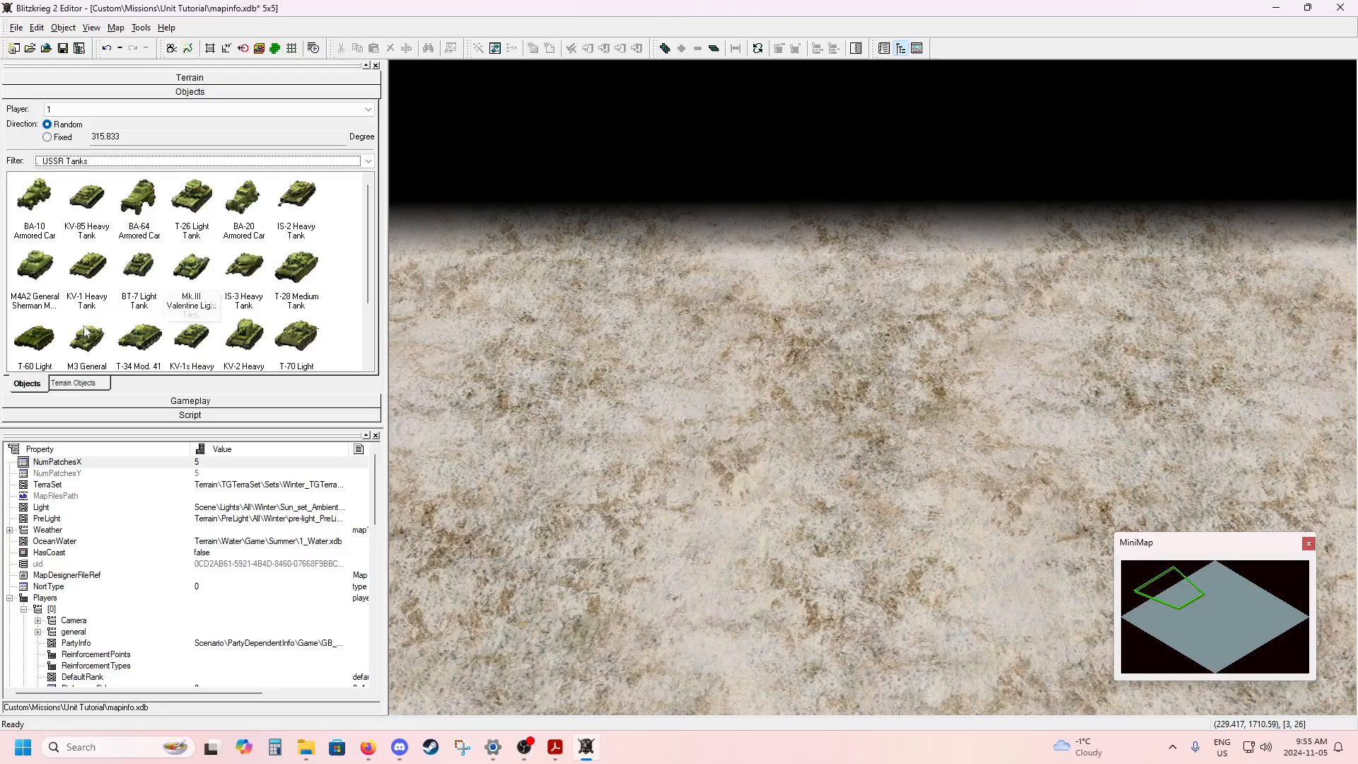
# Place a T-60 light tank near the map edge and rotate it to about 179 degrees, facing back towards the first tank.
pyautogui.click(39, 346)
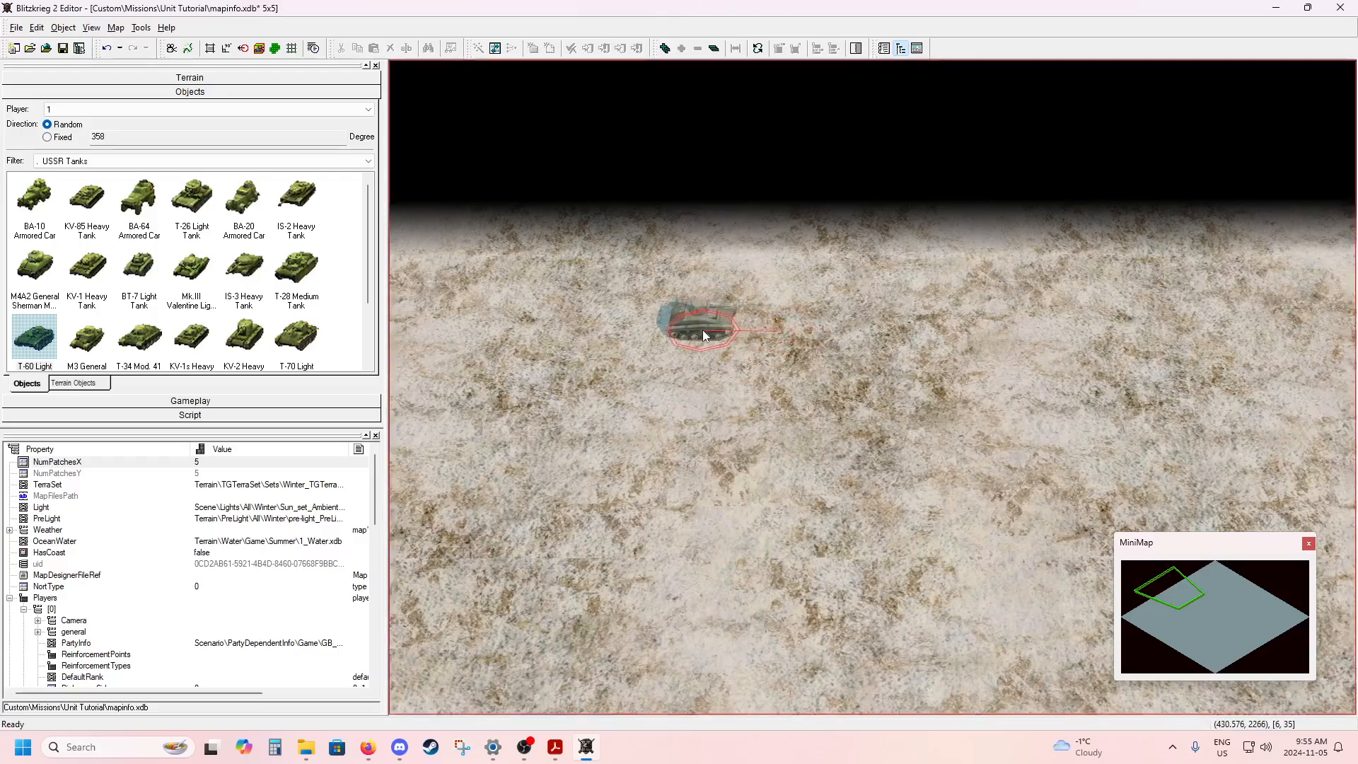
pyautogui.press('Escape')
pyautogui.click(693, 327)
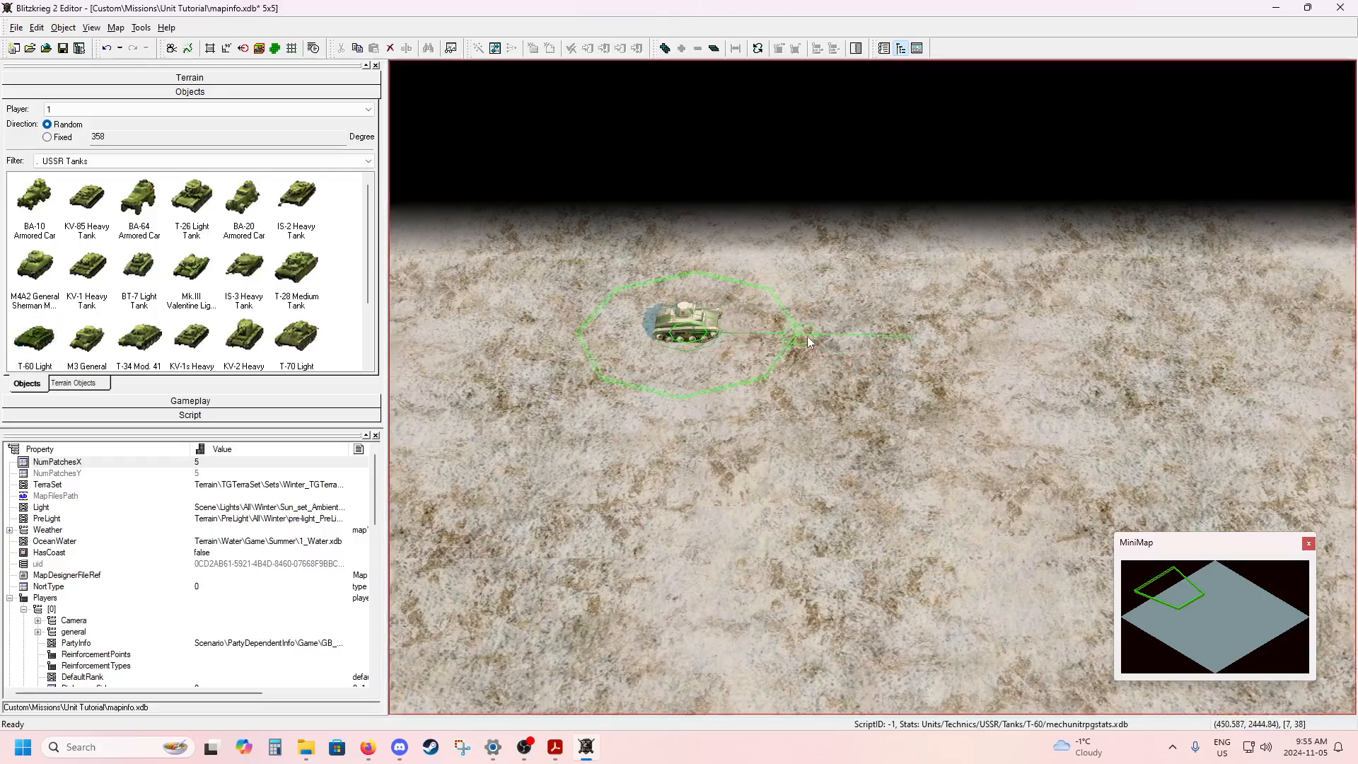
pyautogui.moveTo(808, 337); pyautogui.dragTo(528, 329)
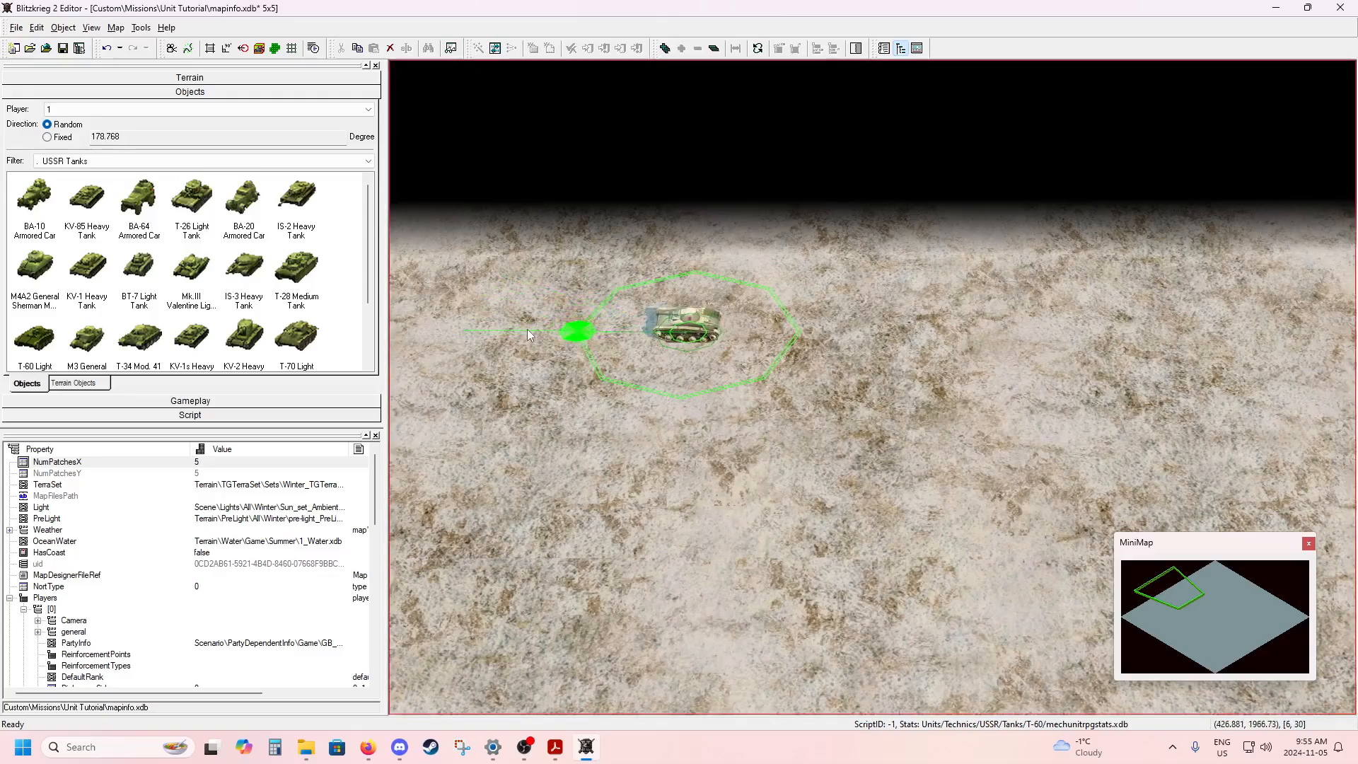
pyautogui.click(546, 267)
# Place a T-70 light tank farther along the same map edge and turn it to about 183 degrees.
pyautogui.scroll(-2, 852, 369)
pyautogui.moveTo(851, 369); pyautogui.dragTo(782, 398, button='middle')
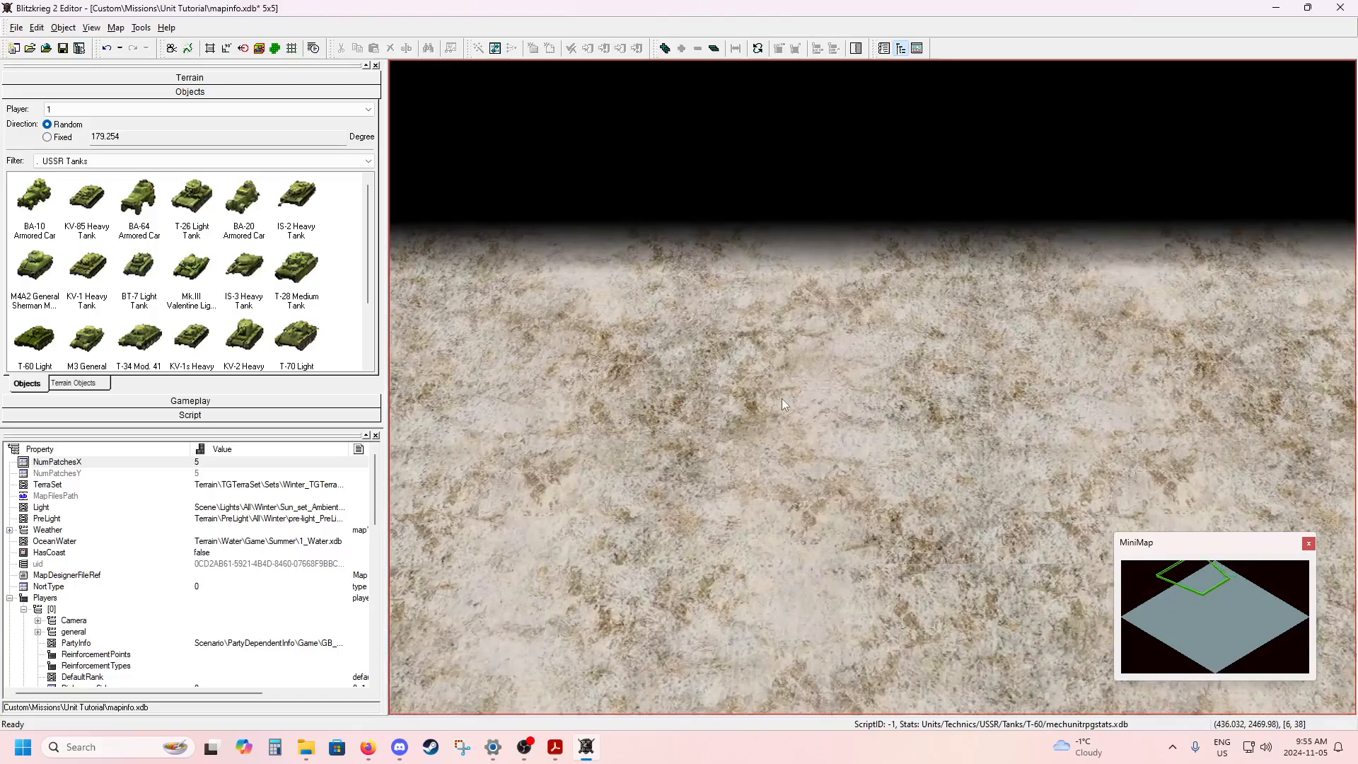
pyautogui.click(297, 338)
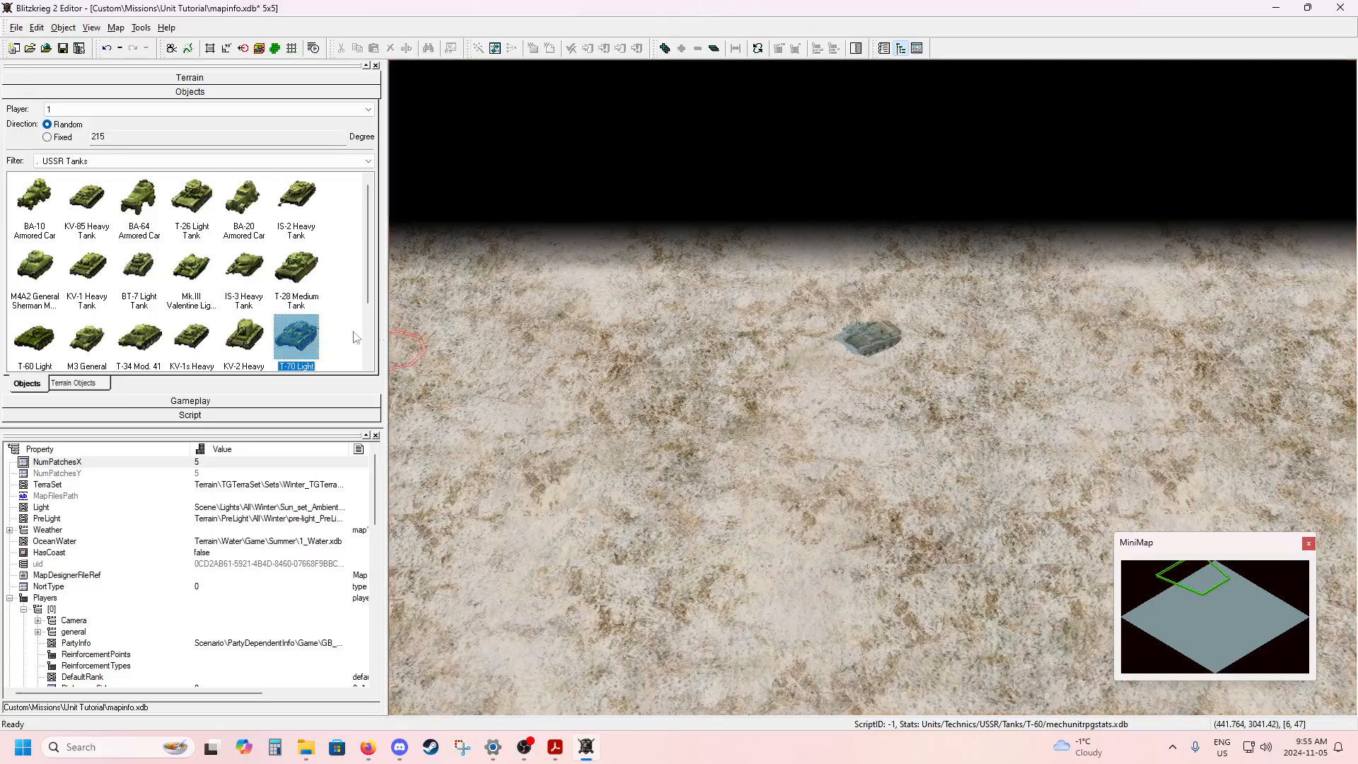
pyautogui.moveTo(838, 316); pyautogui.dragTo(725, 338)
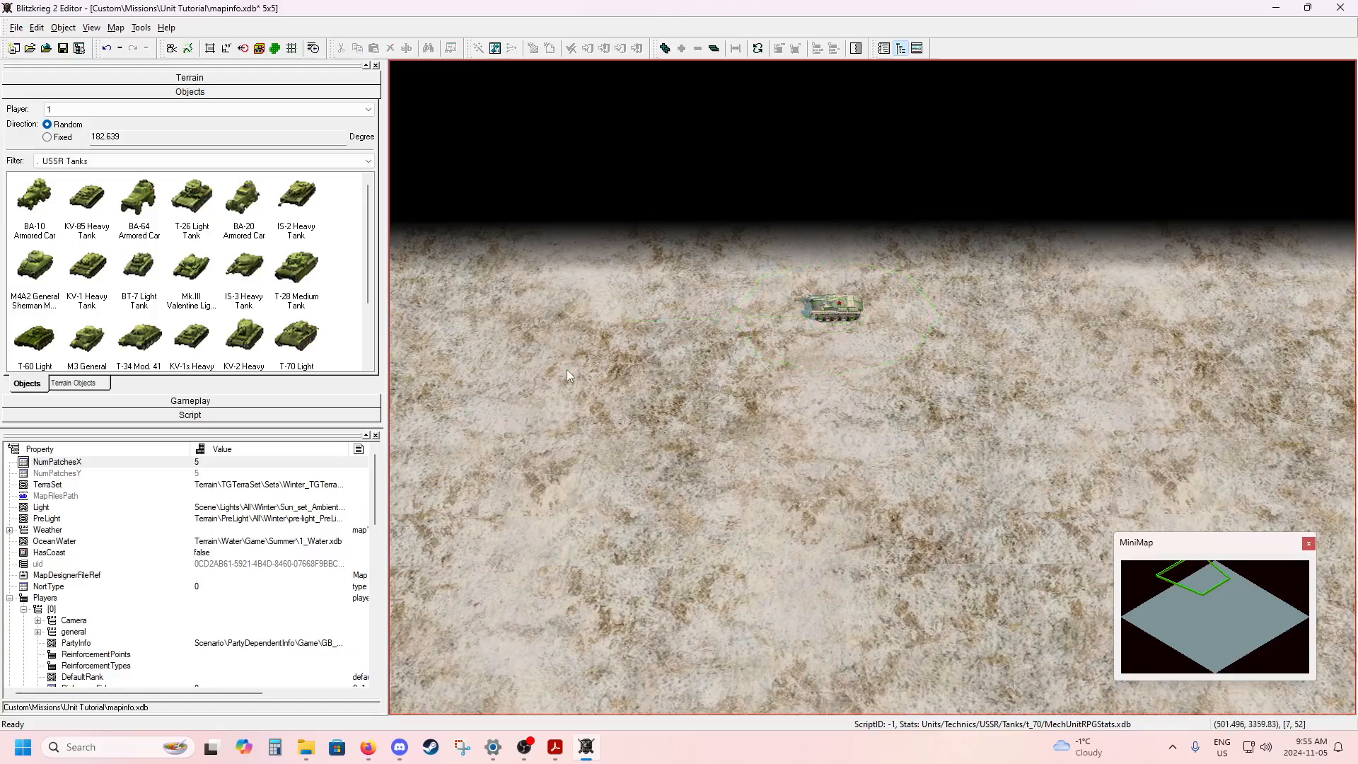
# Switch object placement back to player 0 and save all map data.
pyautogui.click(156, 109)
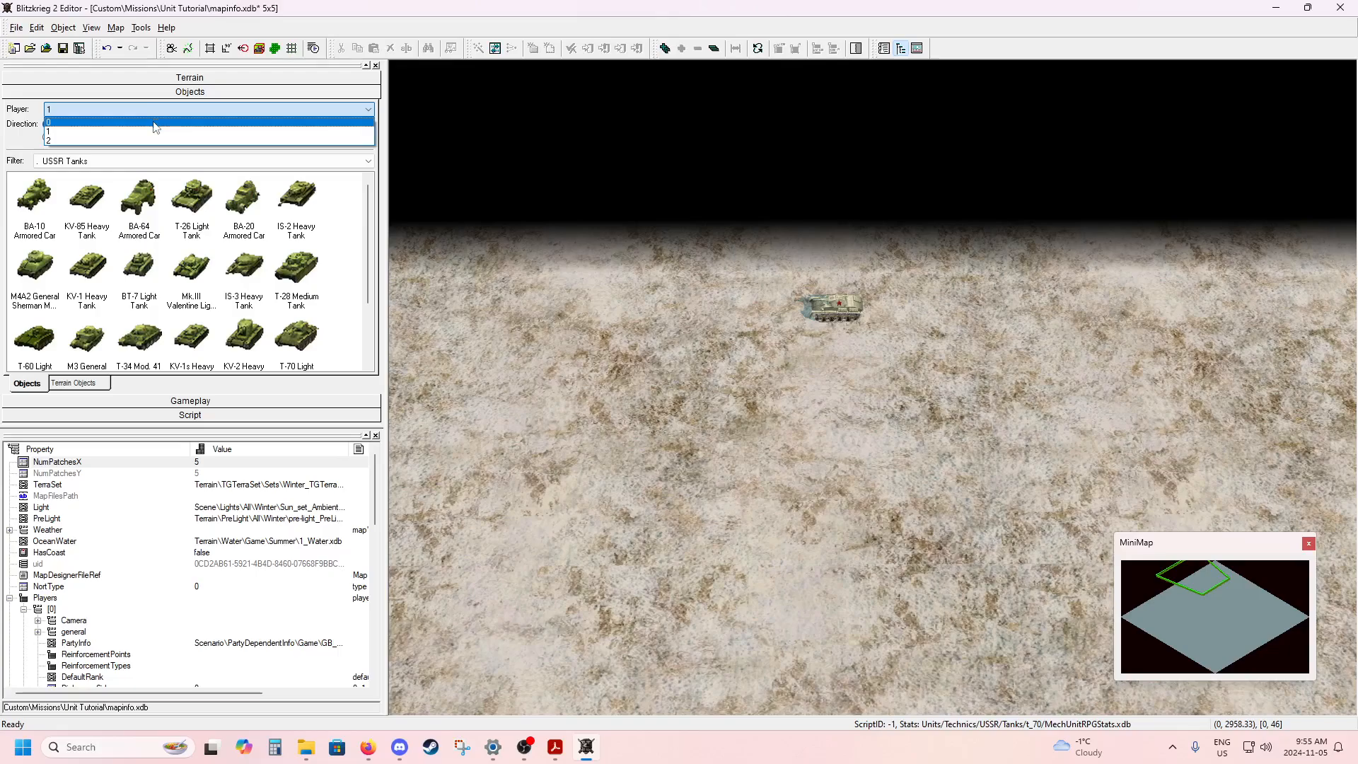
pyautogui.click(154, 122)
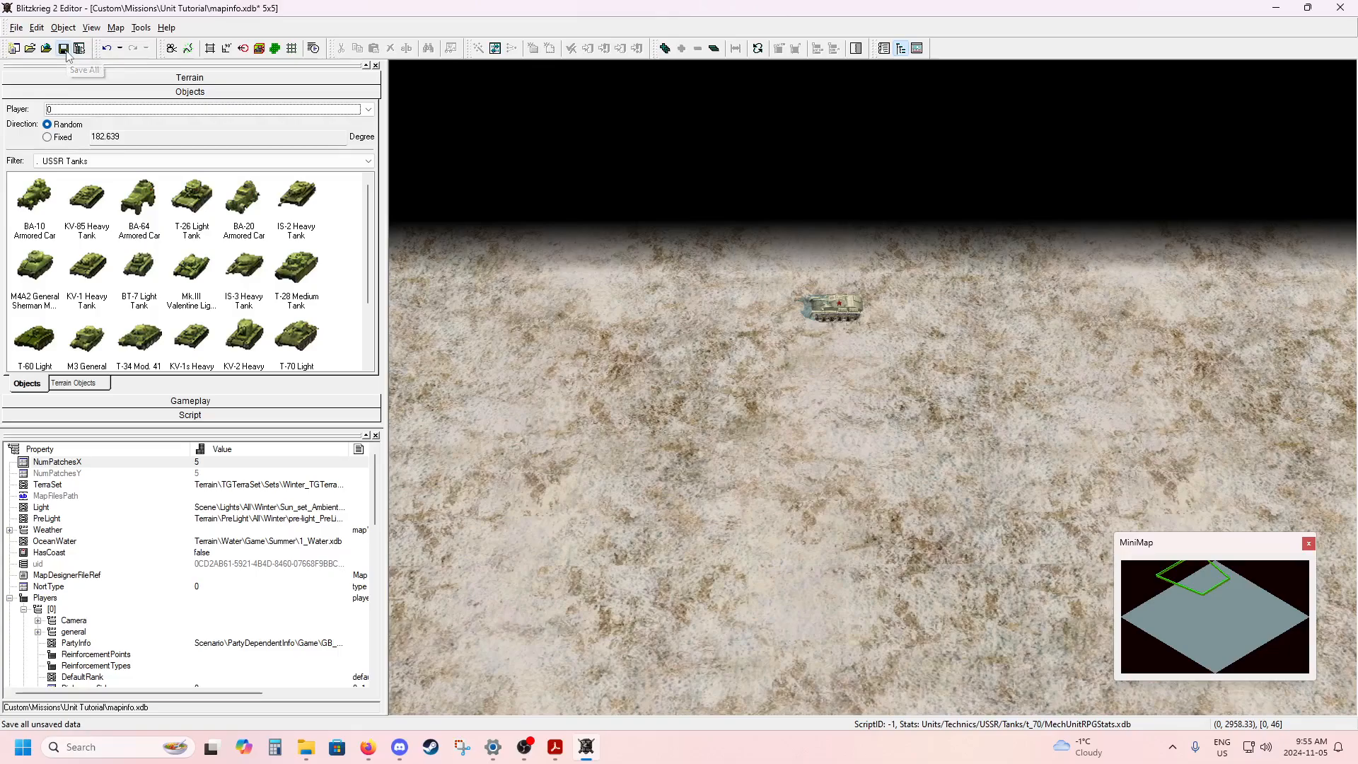
pyautogui.click(67, 53)
pyautogui.click(674, 216)
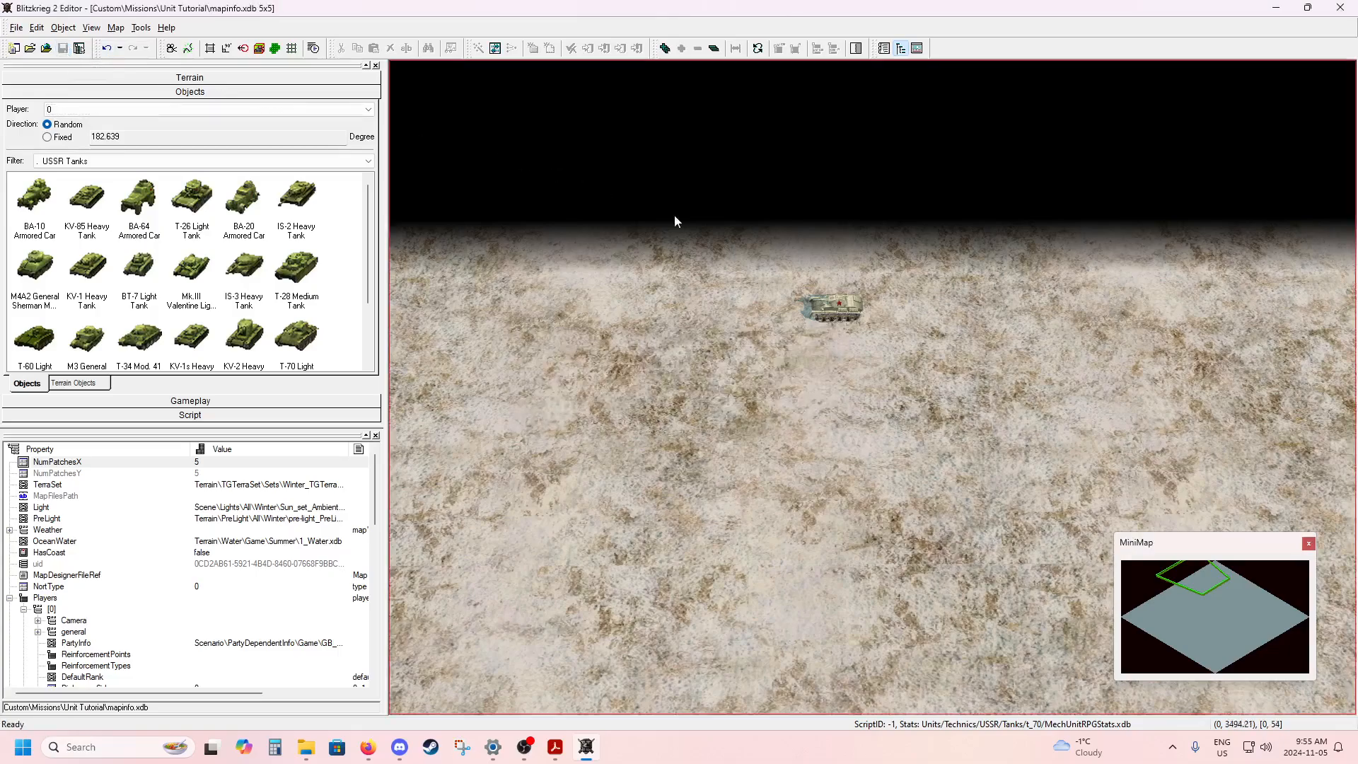
# Reopen the unit start commands list and view both USSR tanks along the swarm route.
pyautogui.click(196, 402)
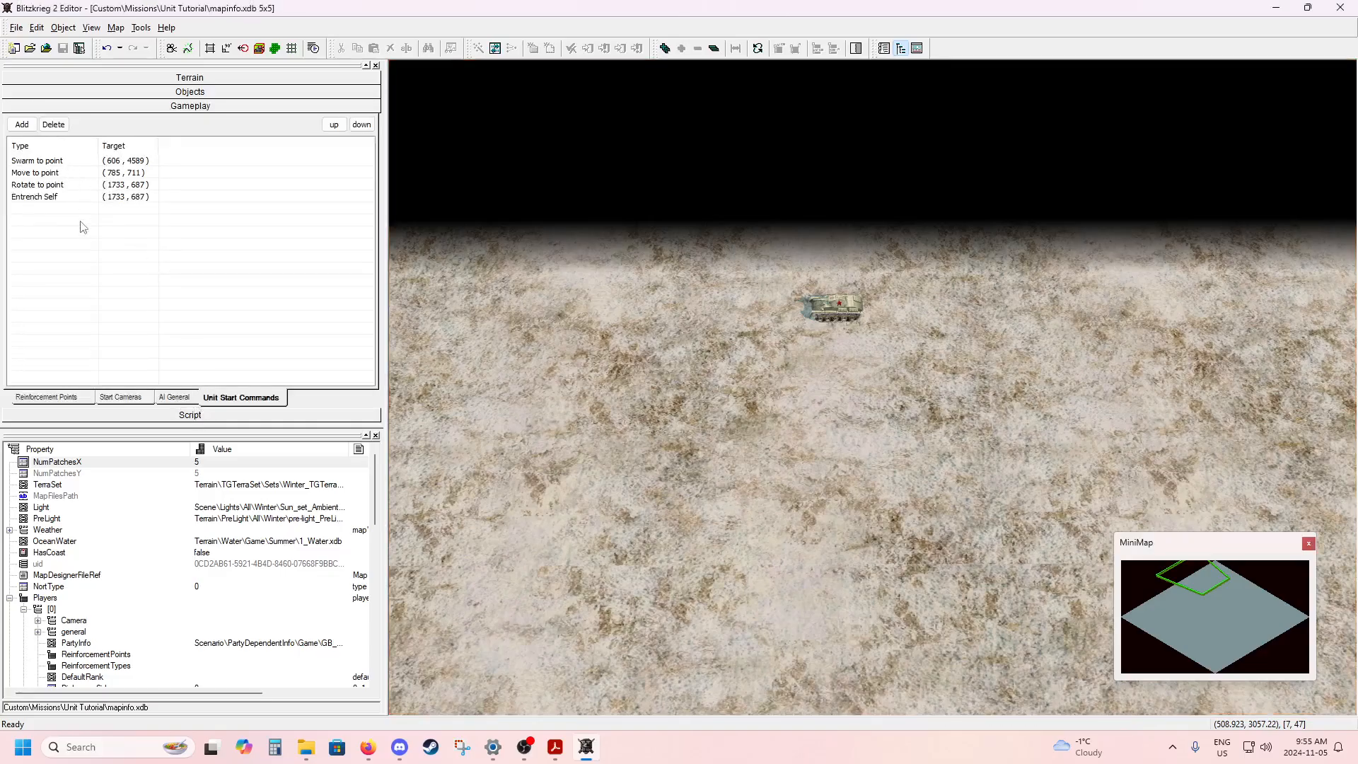
pyautogui.scroll(-5, 673, 422)
pyautogui.moveTo(673, 422); pyautogui.dragTo(795, 420, button='middle')
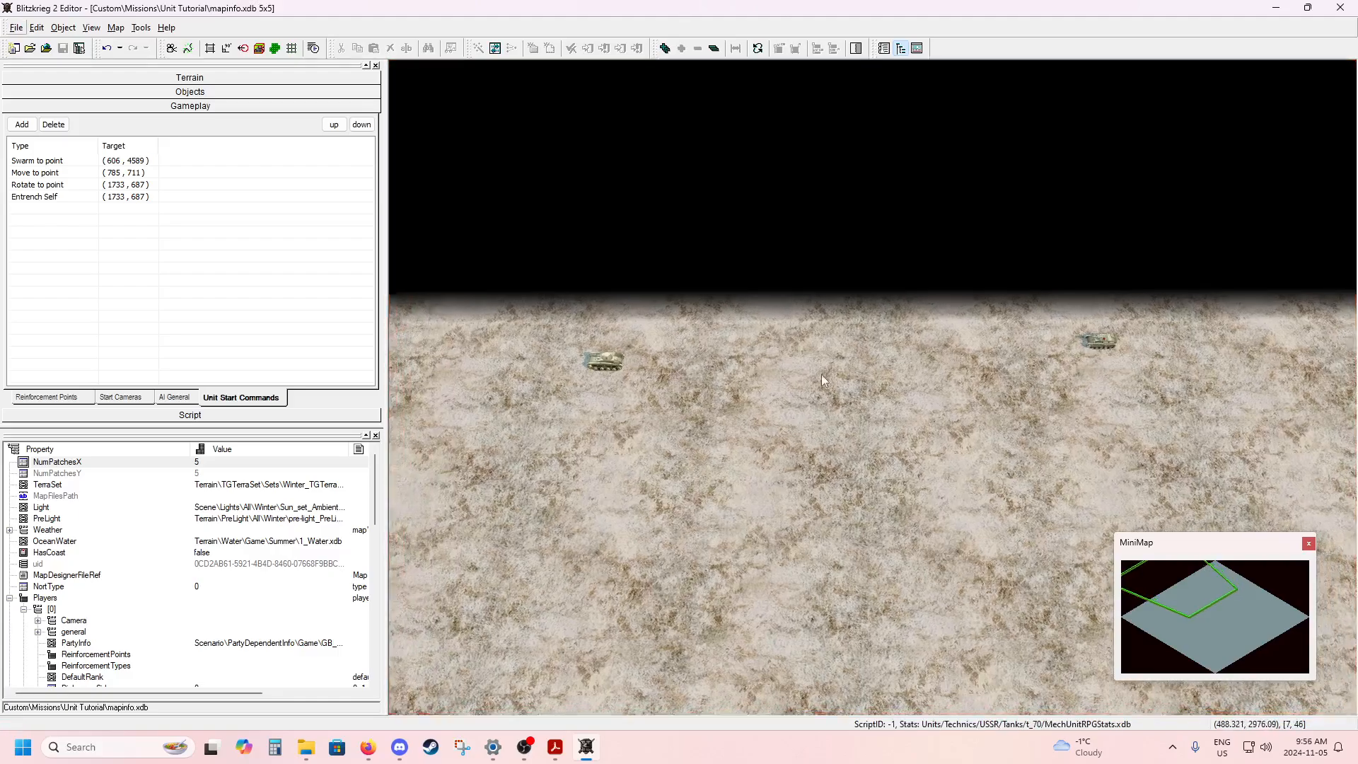
# Look over the swarm route past the T-70 tank to the map corner and back to the starting tank.
pyautogui.moveTo(1022, 417); pyautogui.dragTo(809, 419, button='middle')
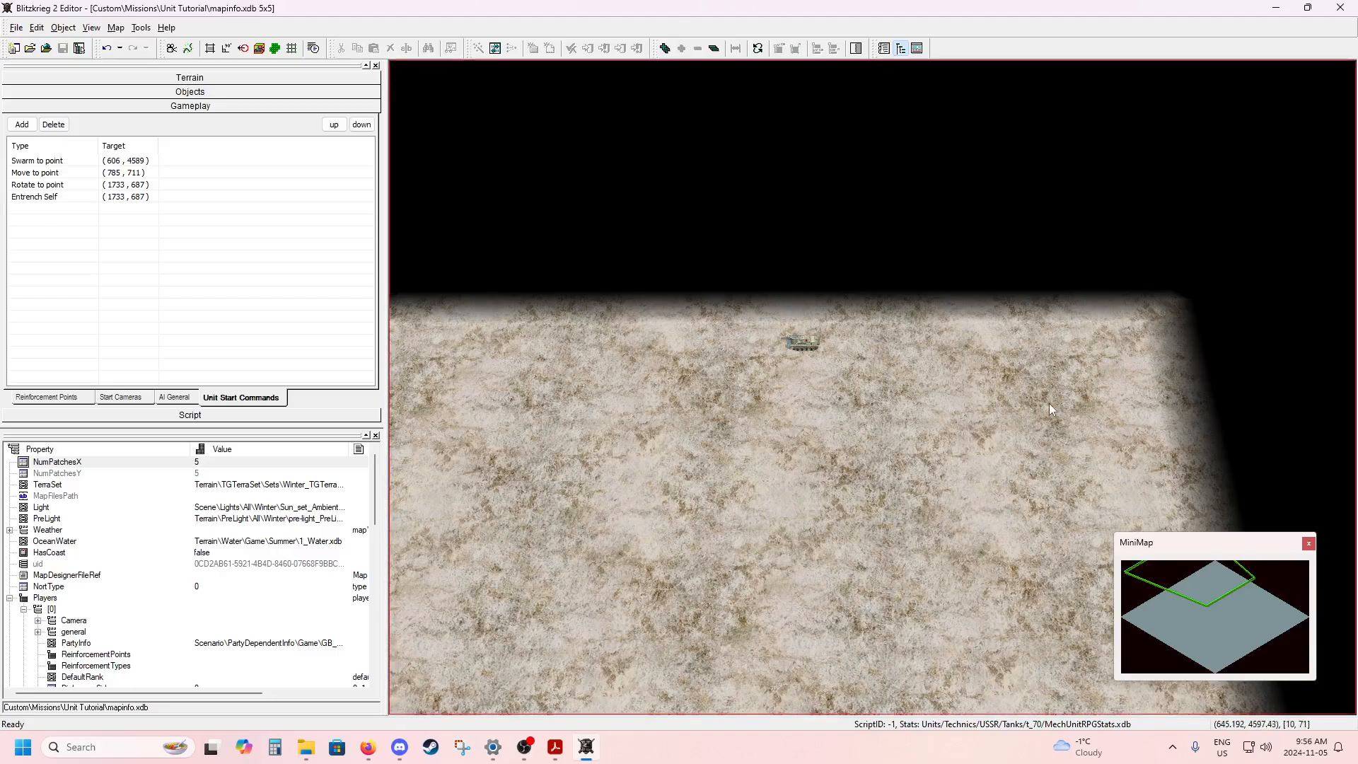
pyautogui.scroll(5, 1010, 403)
pyautogui.moveTo(1111, 412); pyautogui.dragTo(997, 417, button='middle')
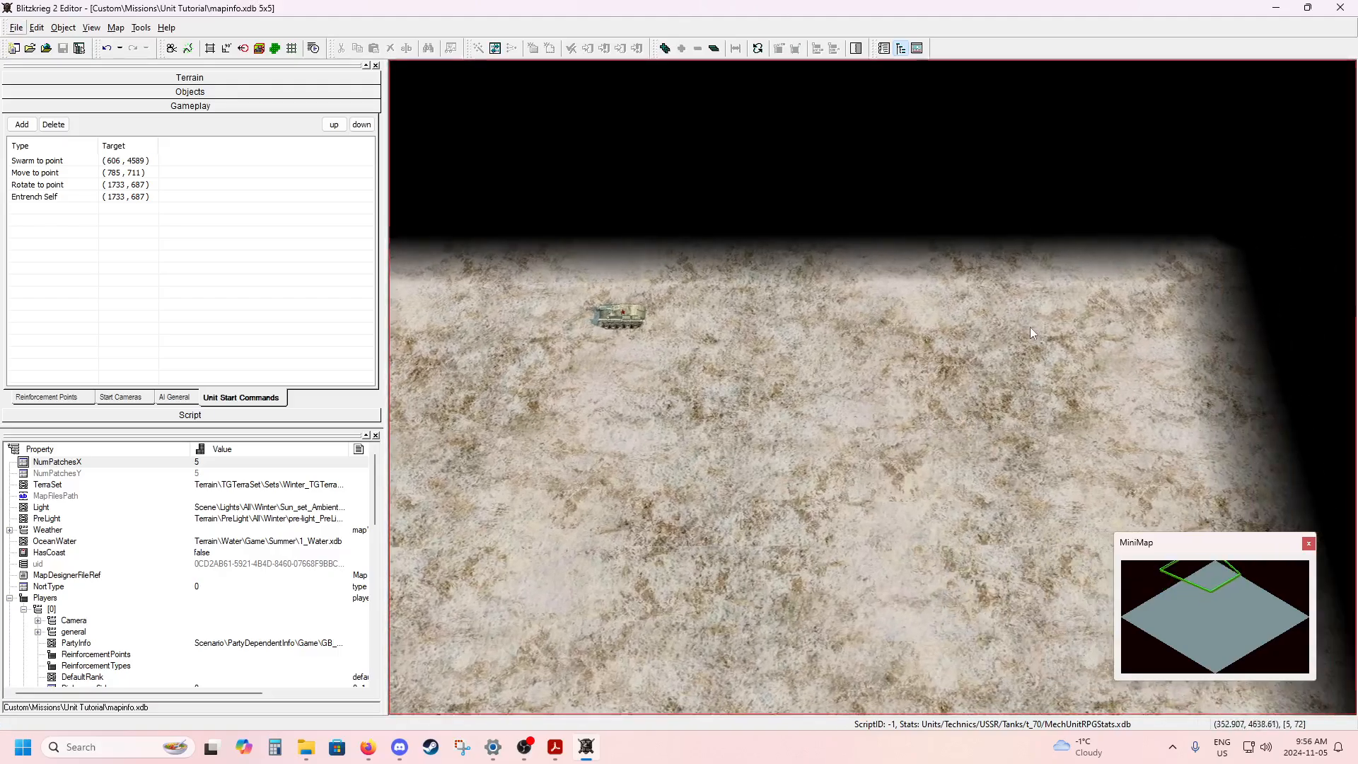
pyautogui.scroll(-5, 919, 408)
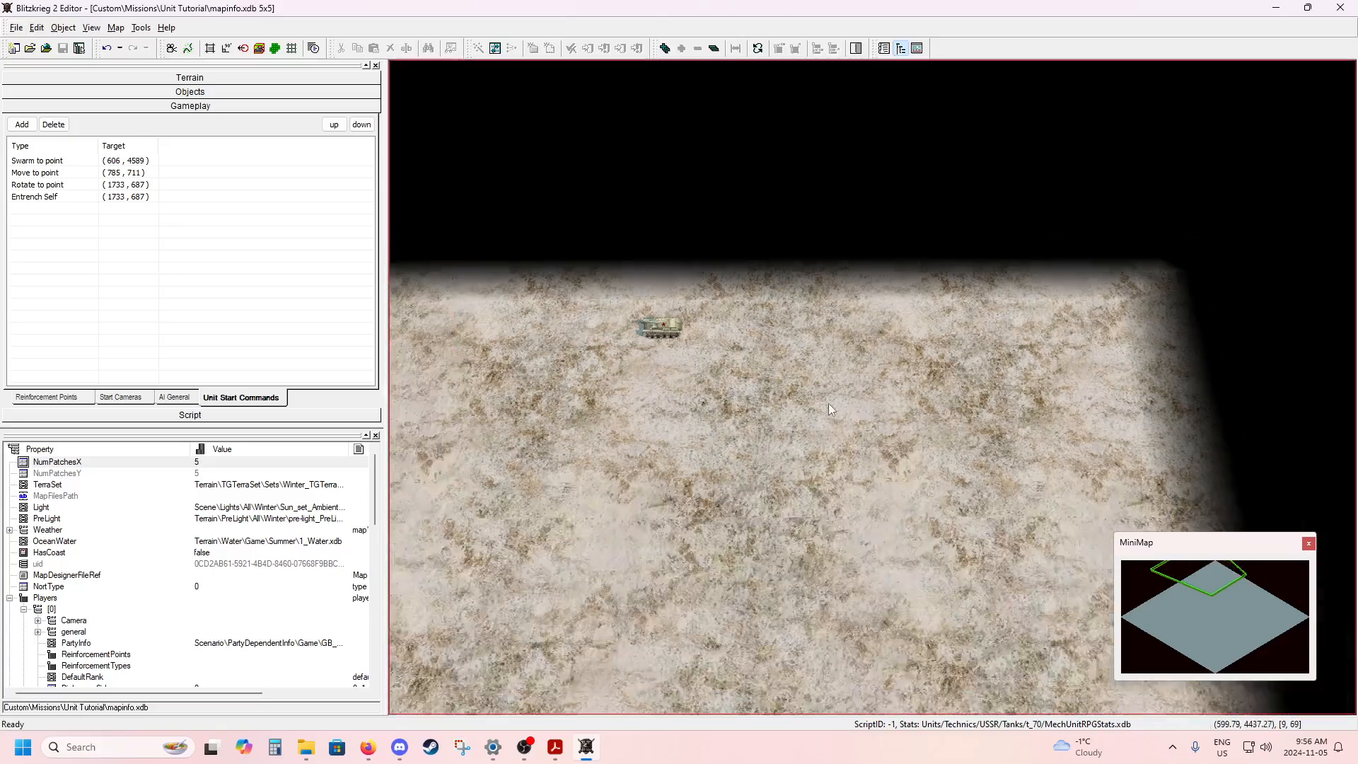
pyautogui.moveTo(715, 420); pyautogui.dragTo(931, 401, button='middle')
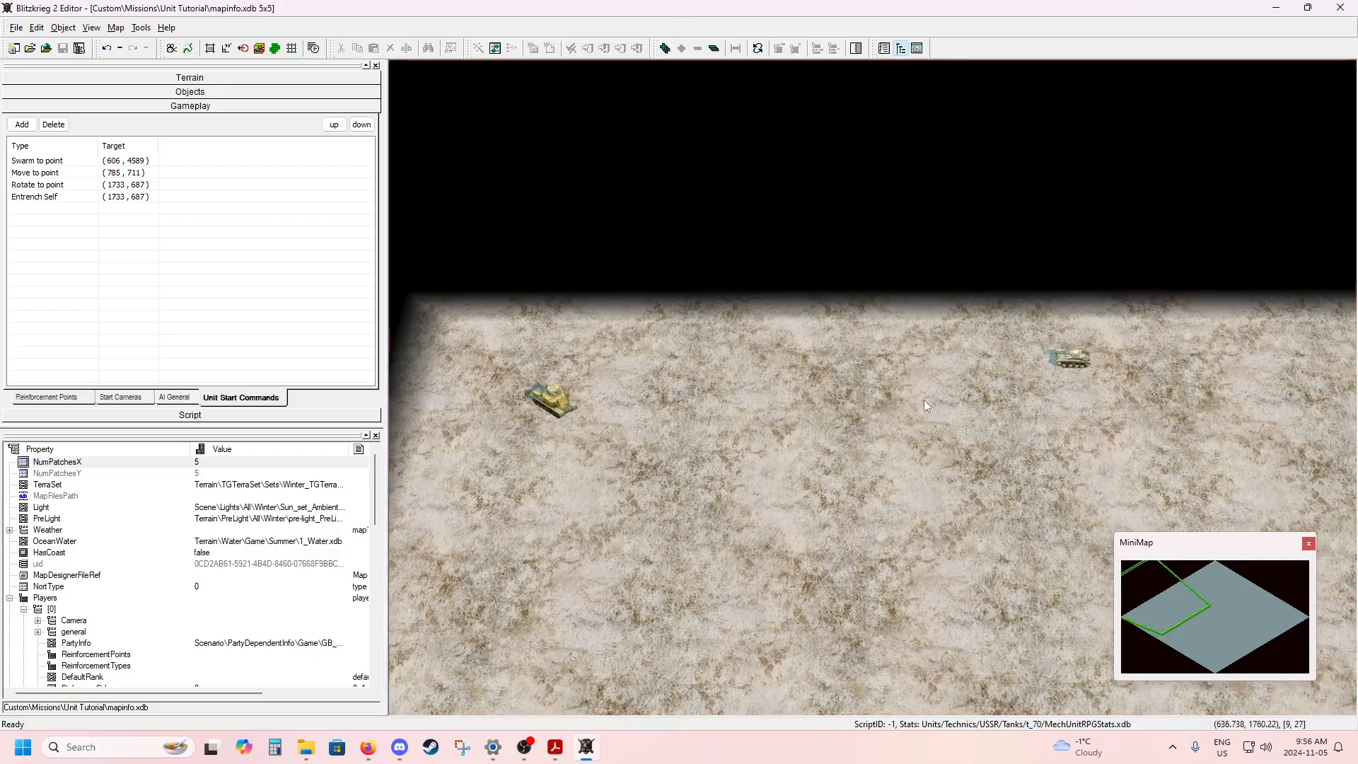
# Switch to the Blitzkrieg 2 game and open its list of custom missions.
pyautogui.click(107, 748)
pyautogui.write('blitz')
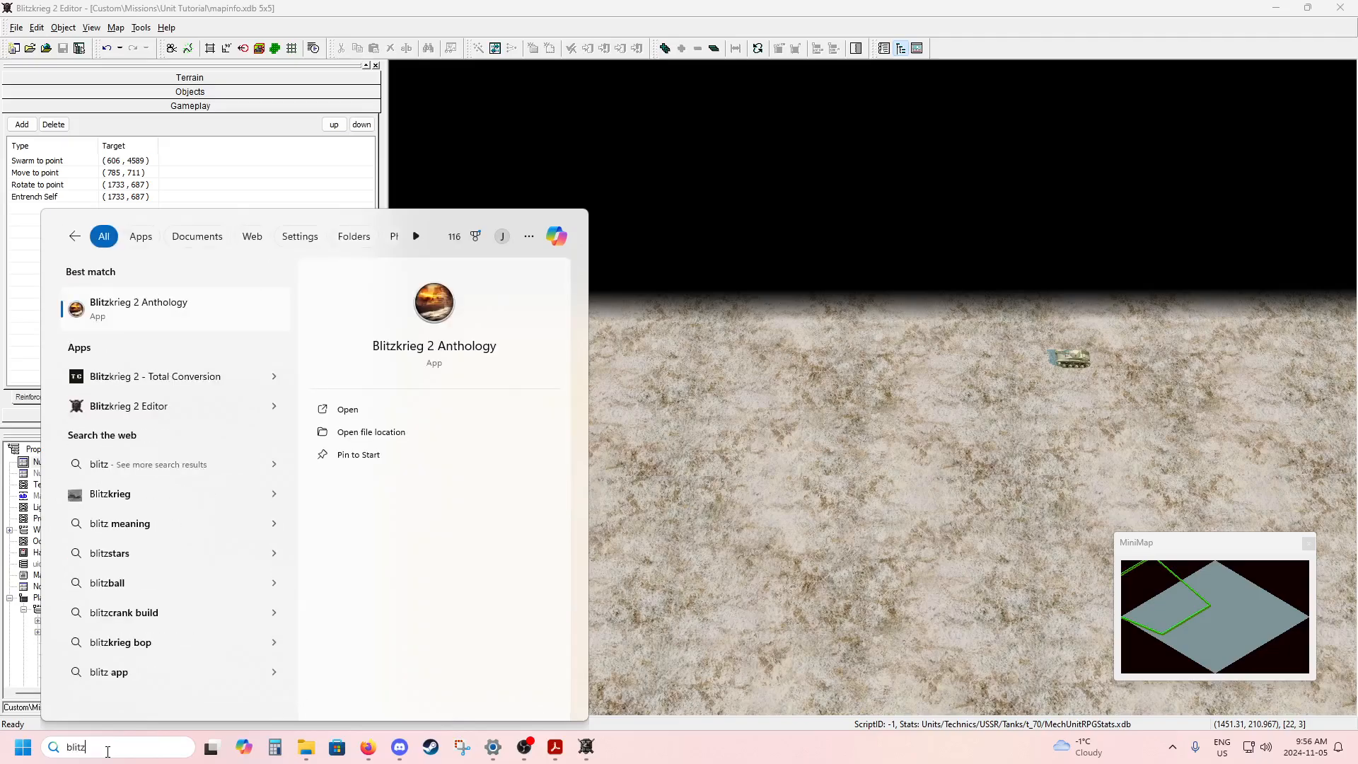
pyautogui.press('Escape')
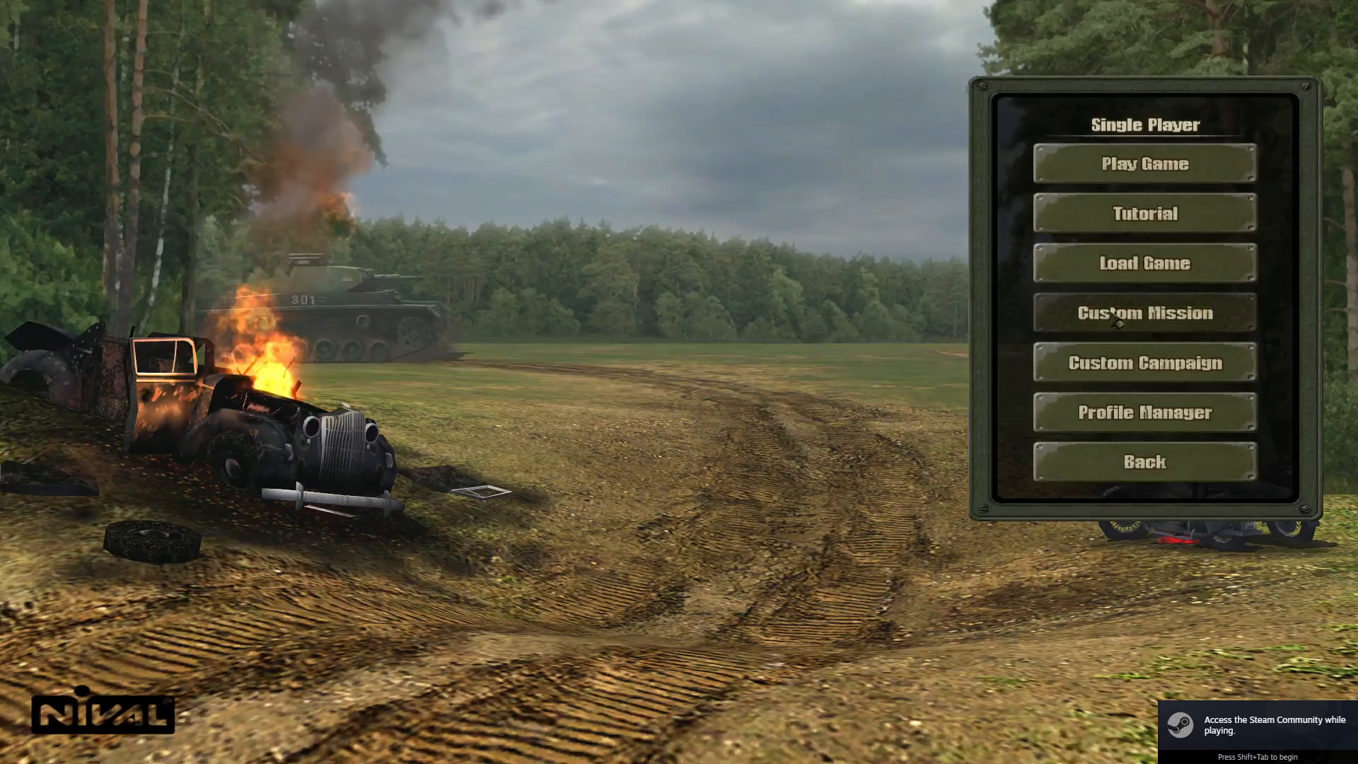
pyautogui.click(1111, 313)
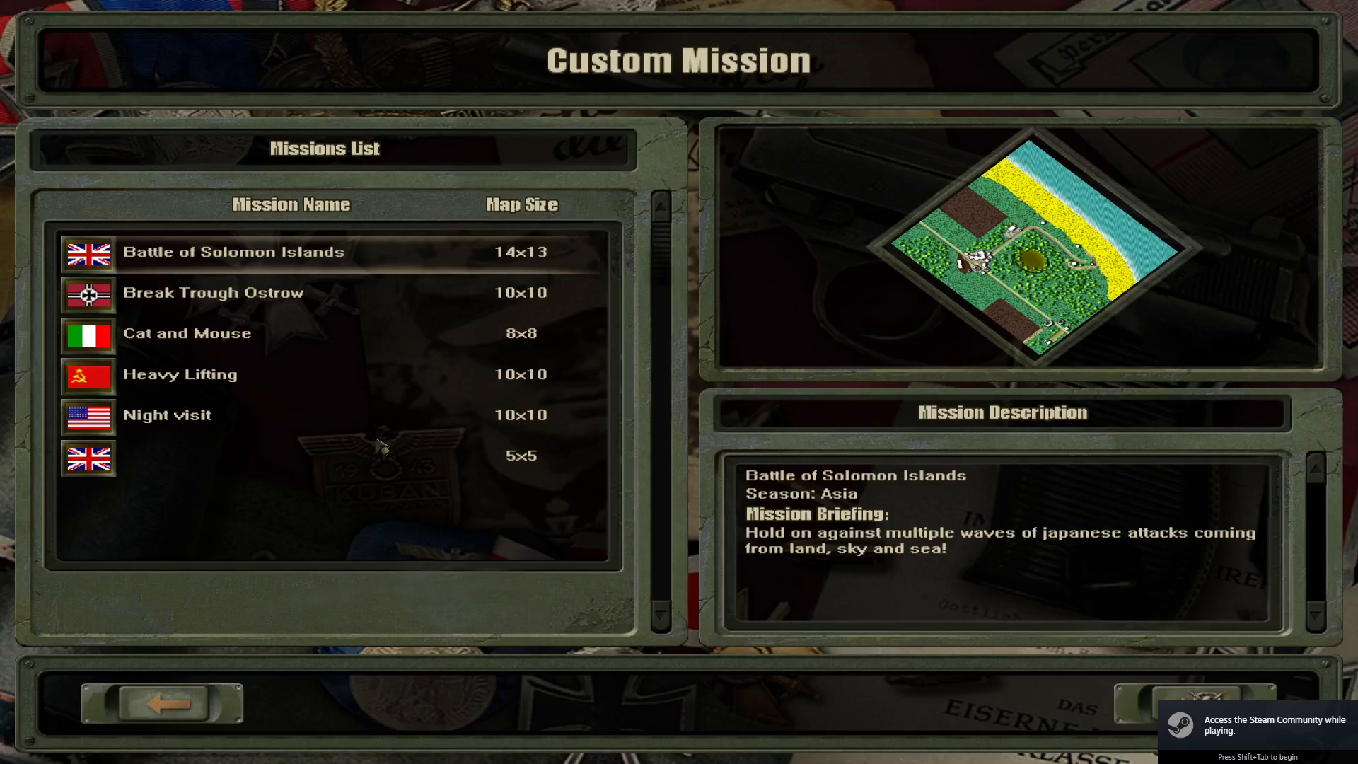
# Load the unnamed 5x5 British winter mission and begin playing it.
pyautogui.click(386, 461)
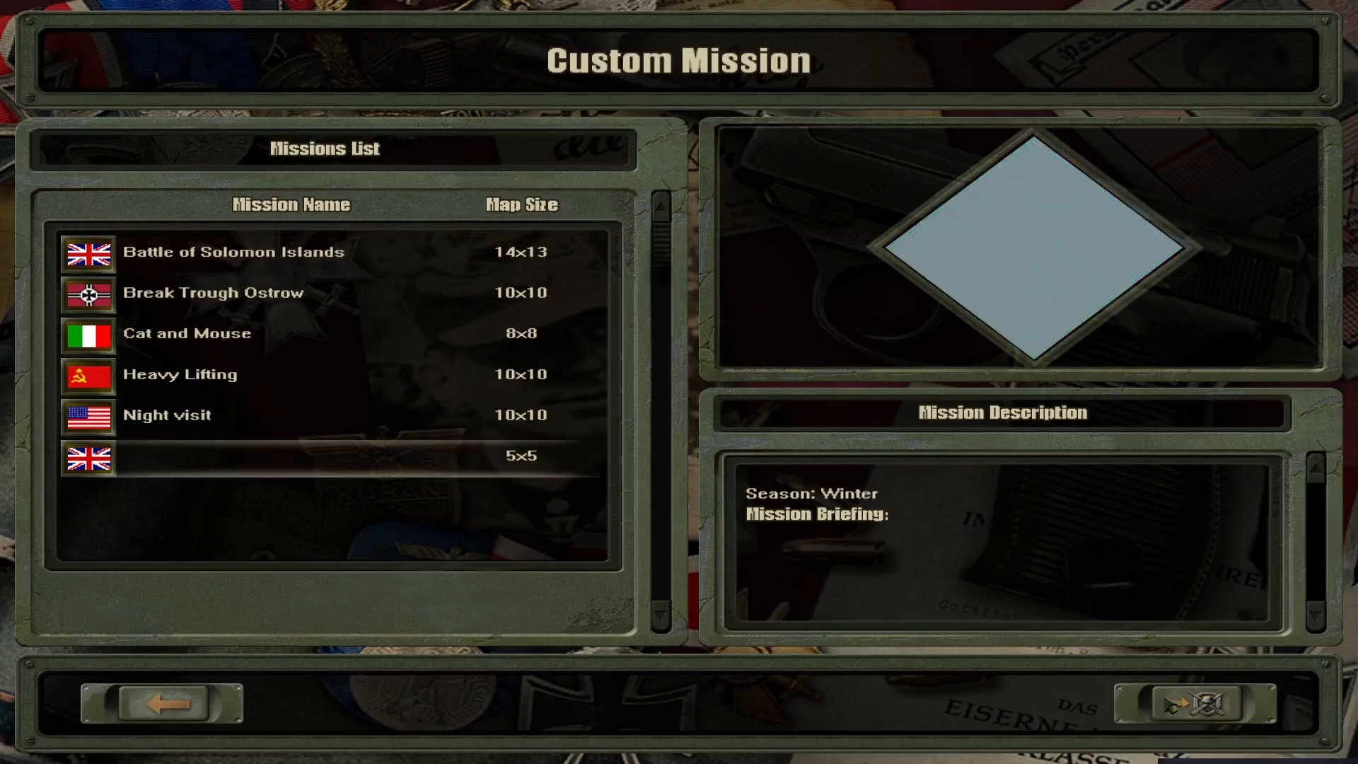
pyautogui.click(1171, 706)
pyautogui.click(1170, 704)
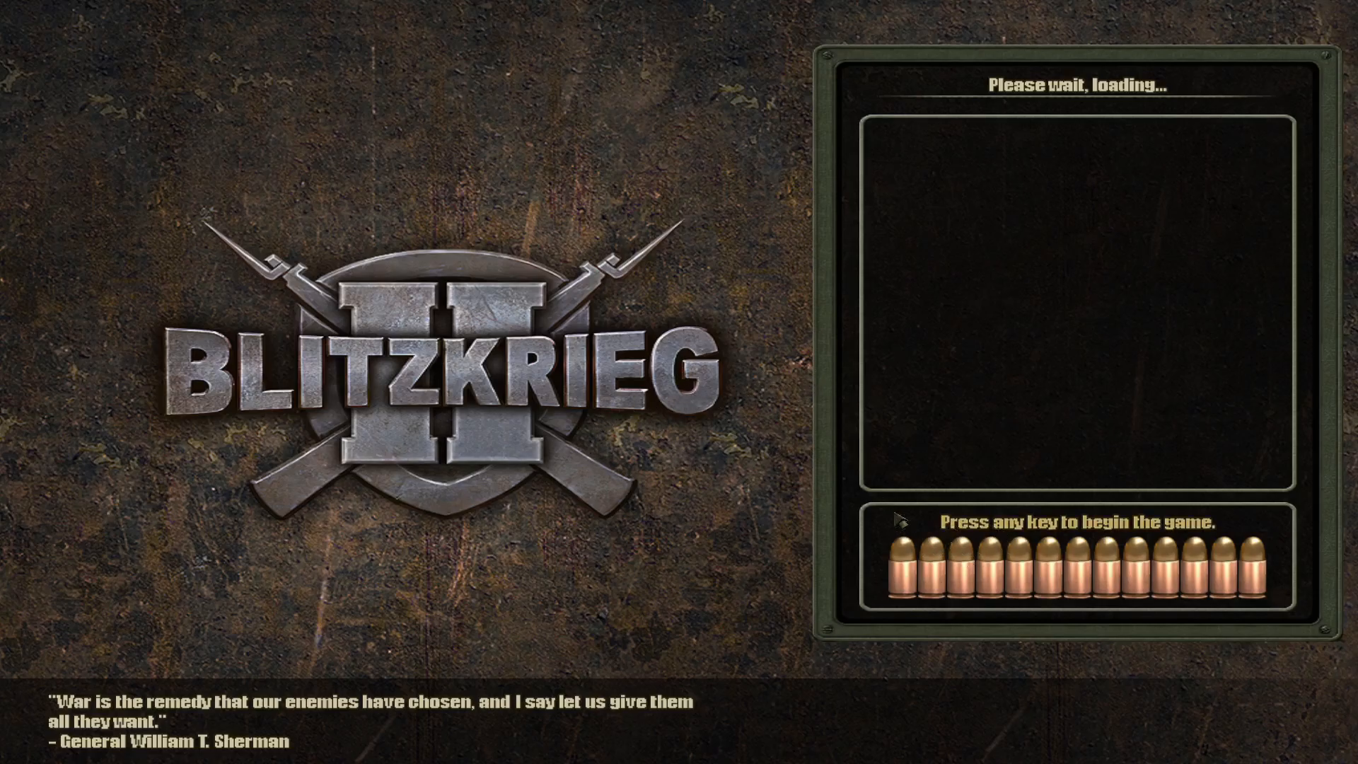
pyautogui.press('space')
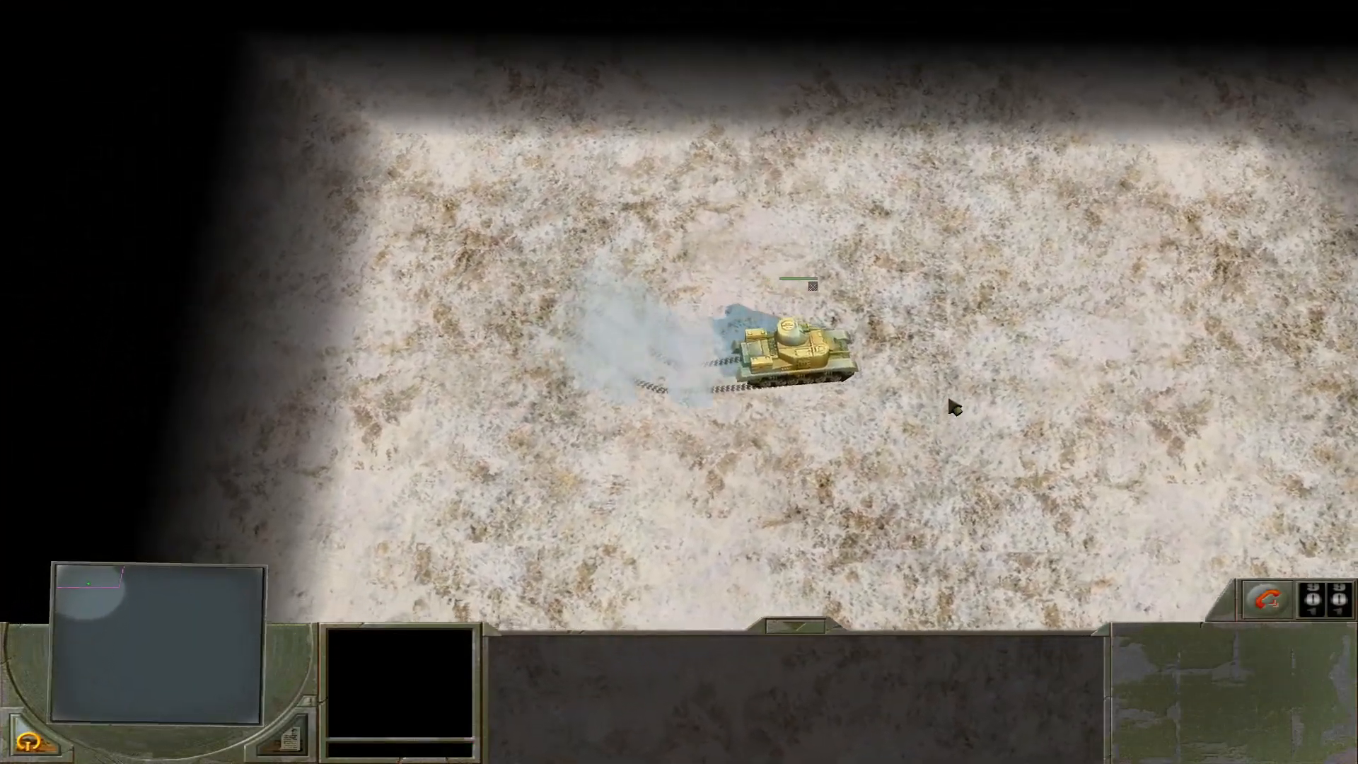
# Follow the player's tank along the swarm route and watch its encounter with the T-70 light tank.
pyautogui.moveTo(1357, 347)
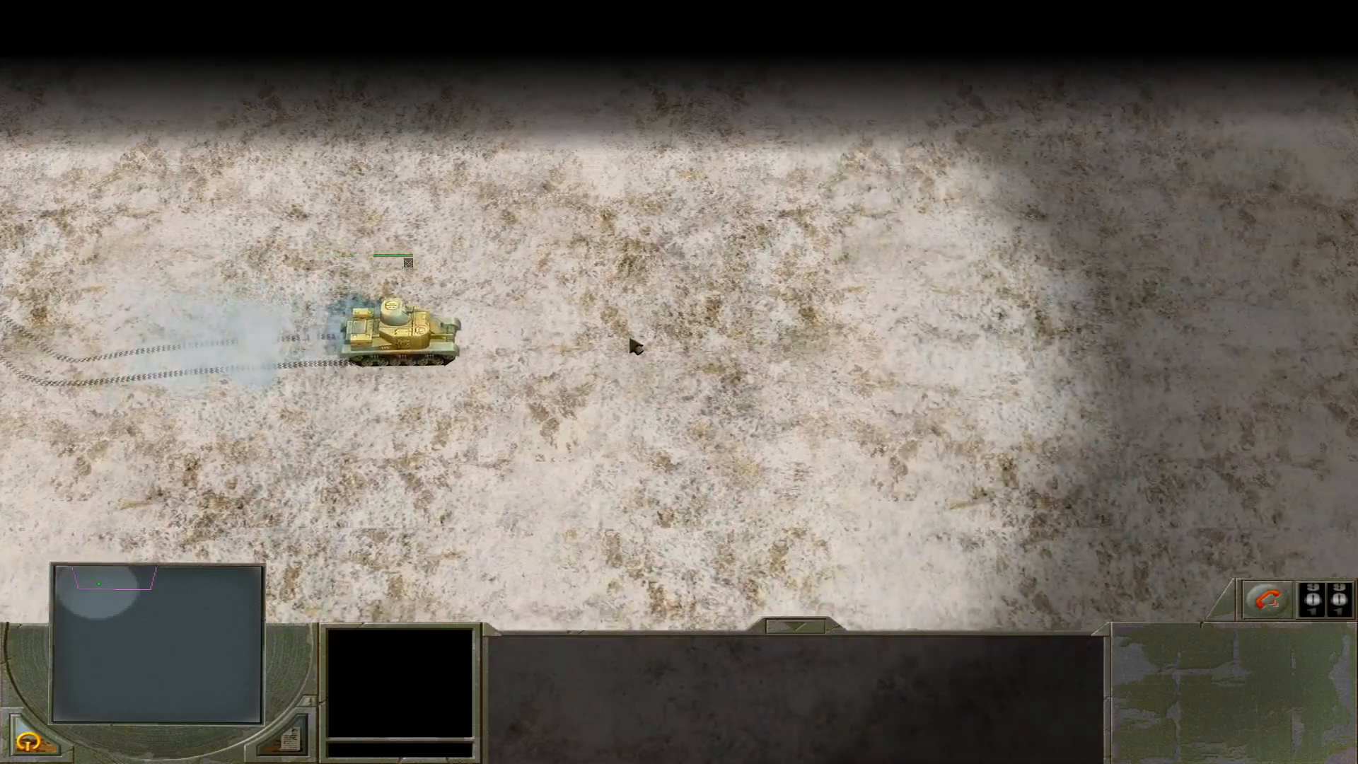
pyautogui.click(431, 329)
pyautogui.click(882, 361)
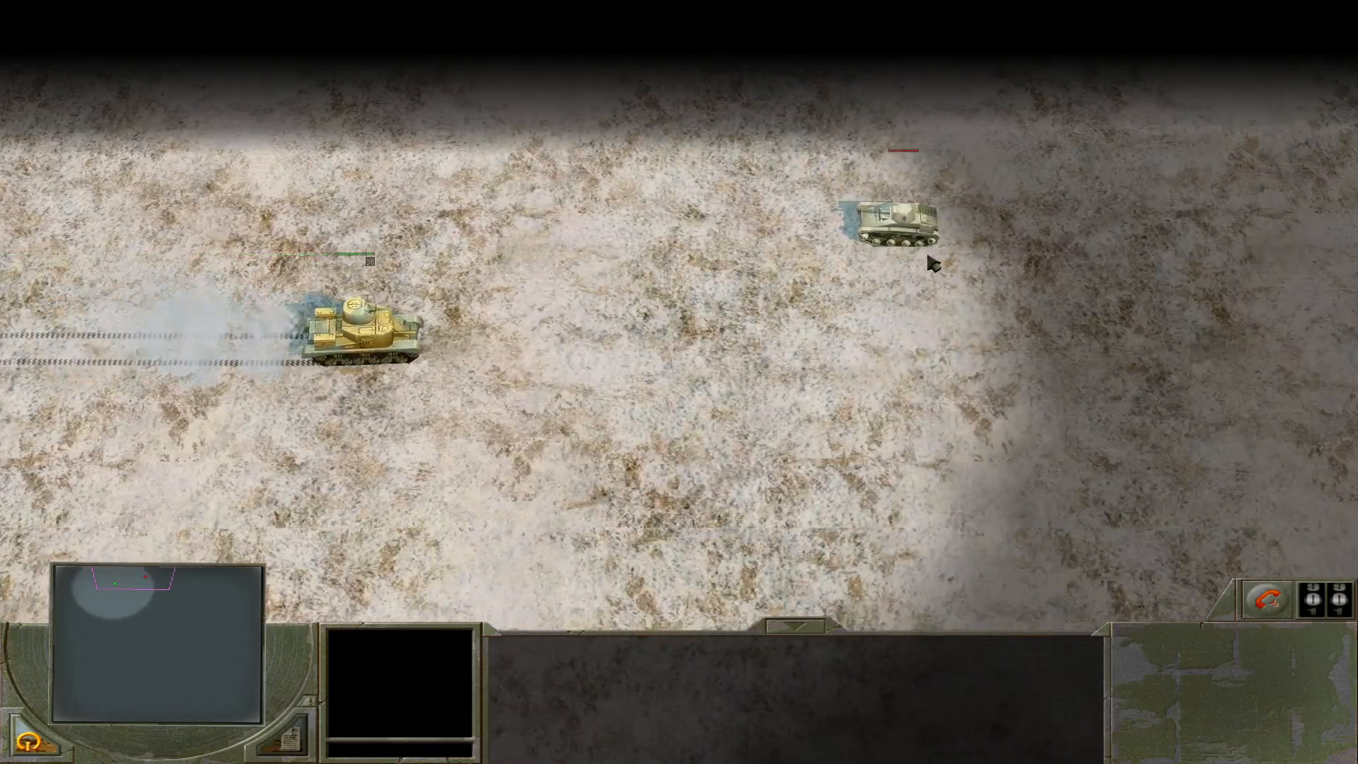
pyautogui.click(909, 230)
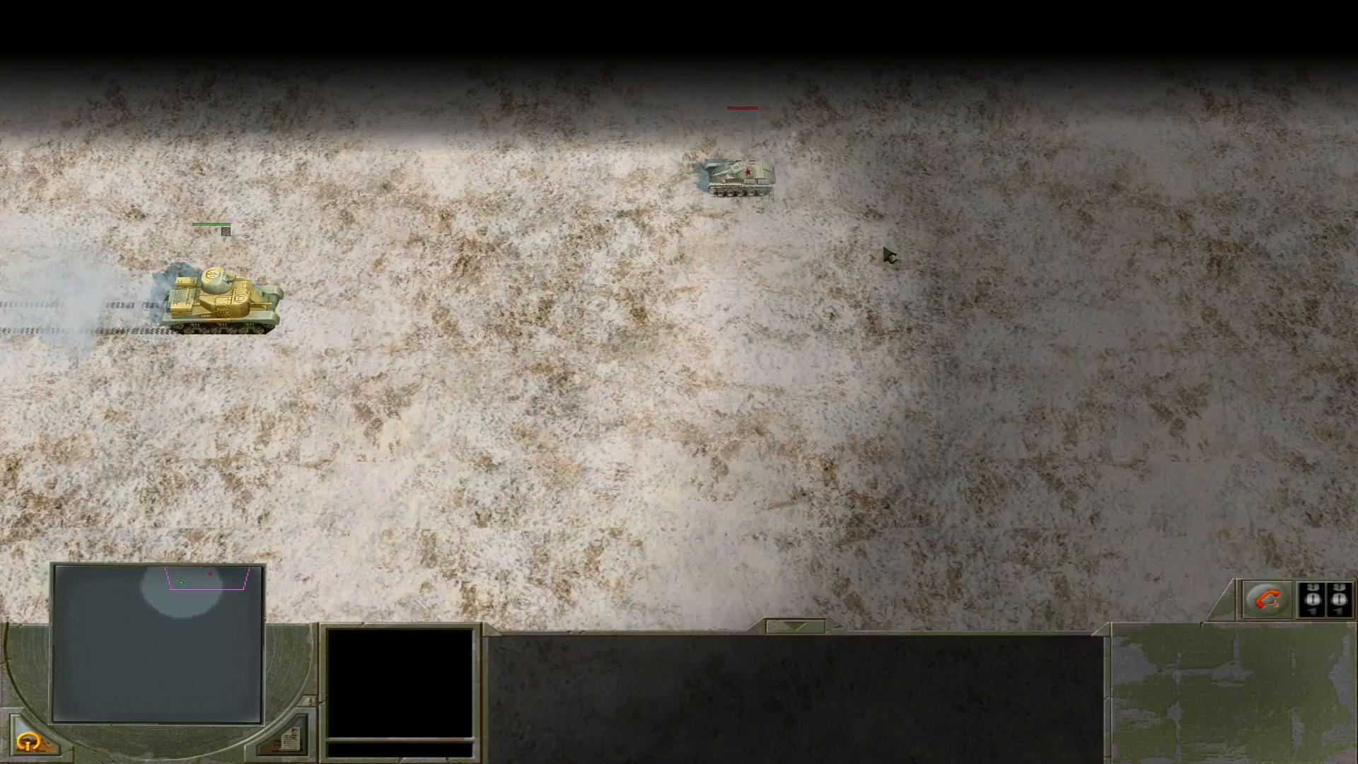
pyautogui.click(675, 183)
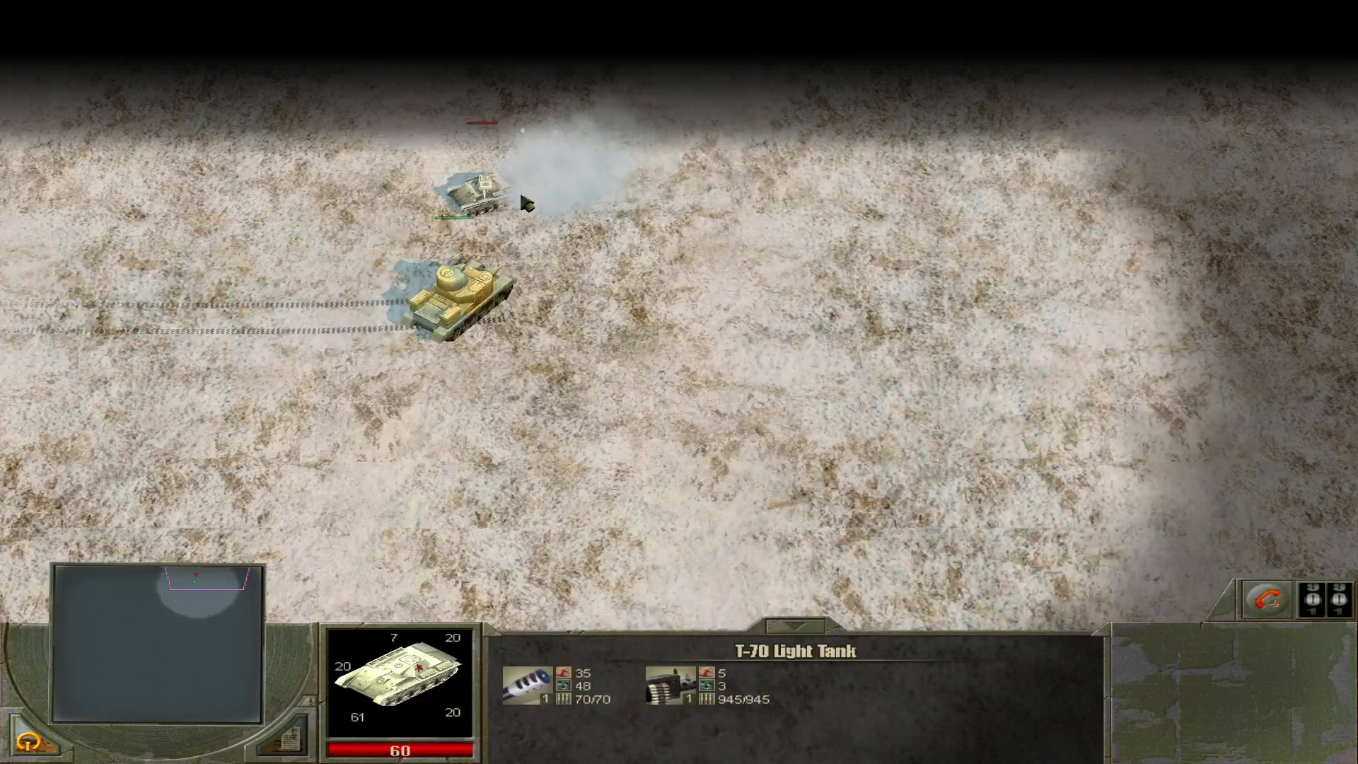
pyautogui.click(517, 193)
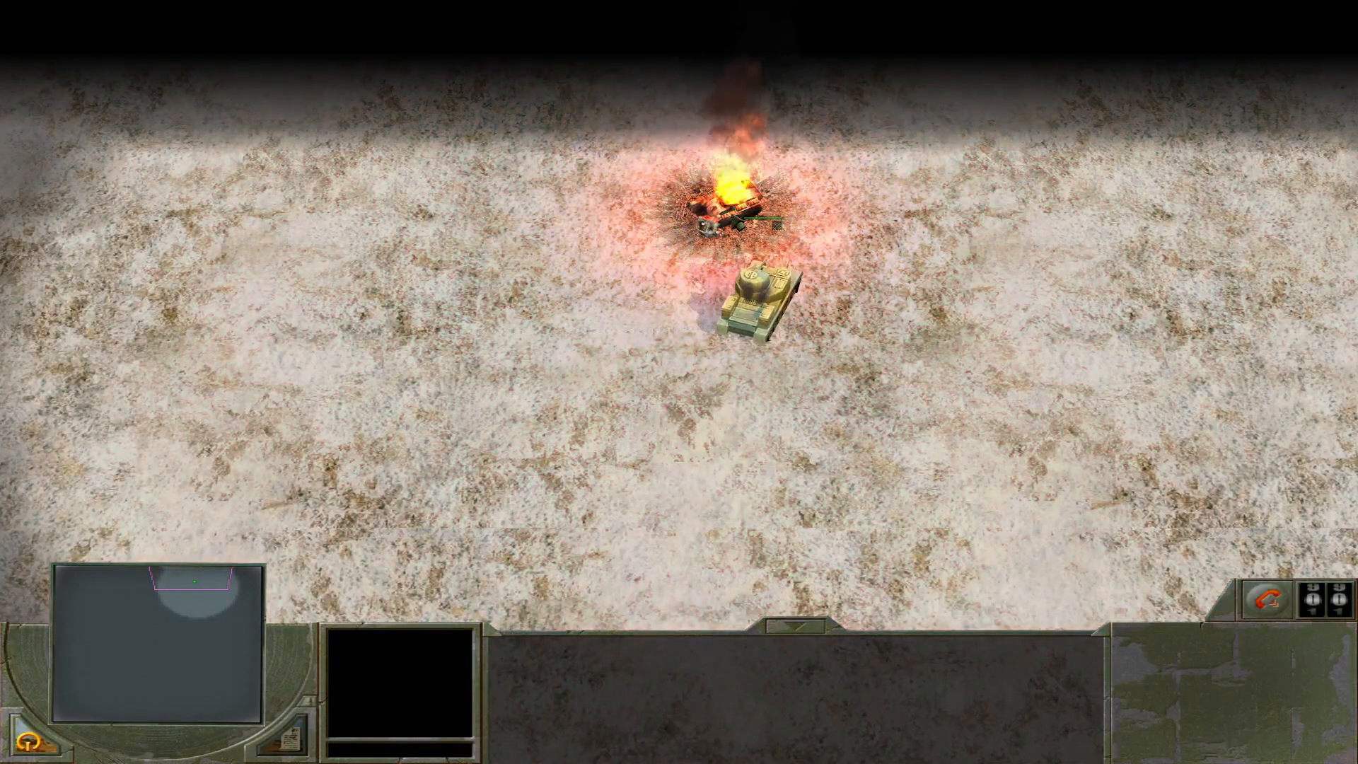
# Follow the M3 General Grant to the end of its swarm and back, watching it carry out its move, rotate and entrench commands.
pyautogui.click(756, 301)
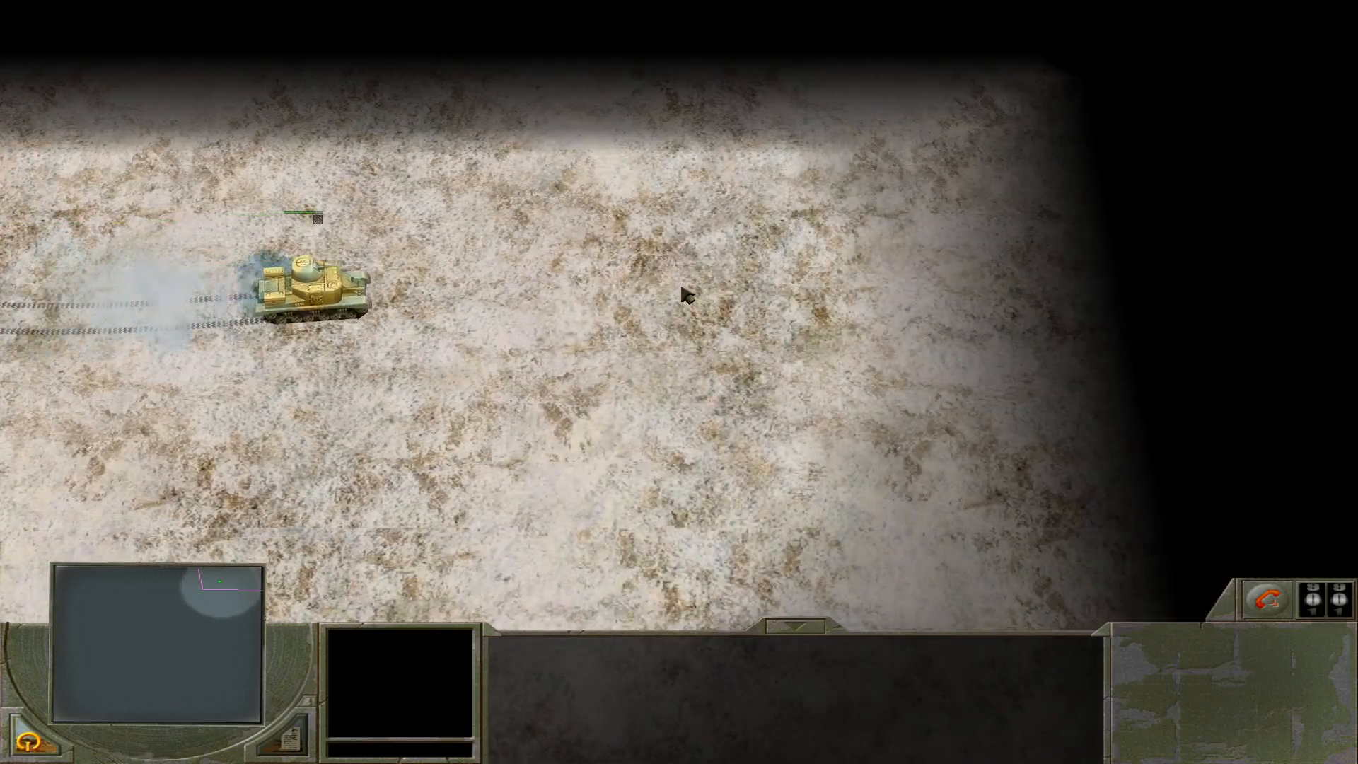
pyautogui.click(481, 300)
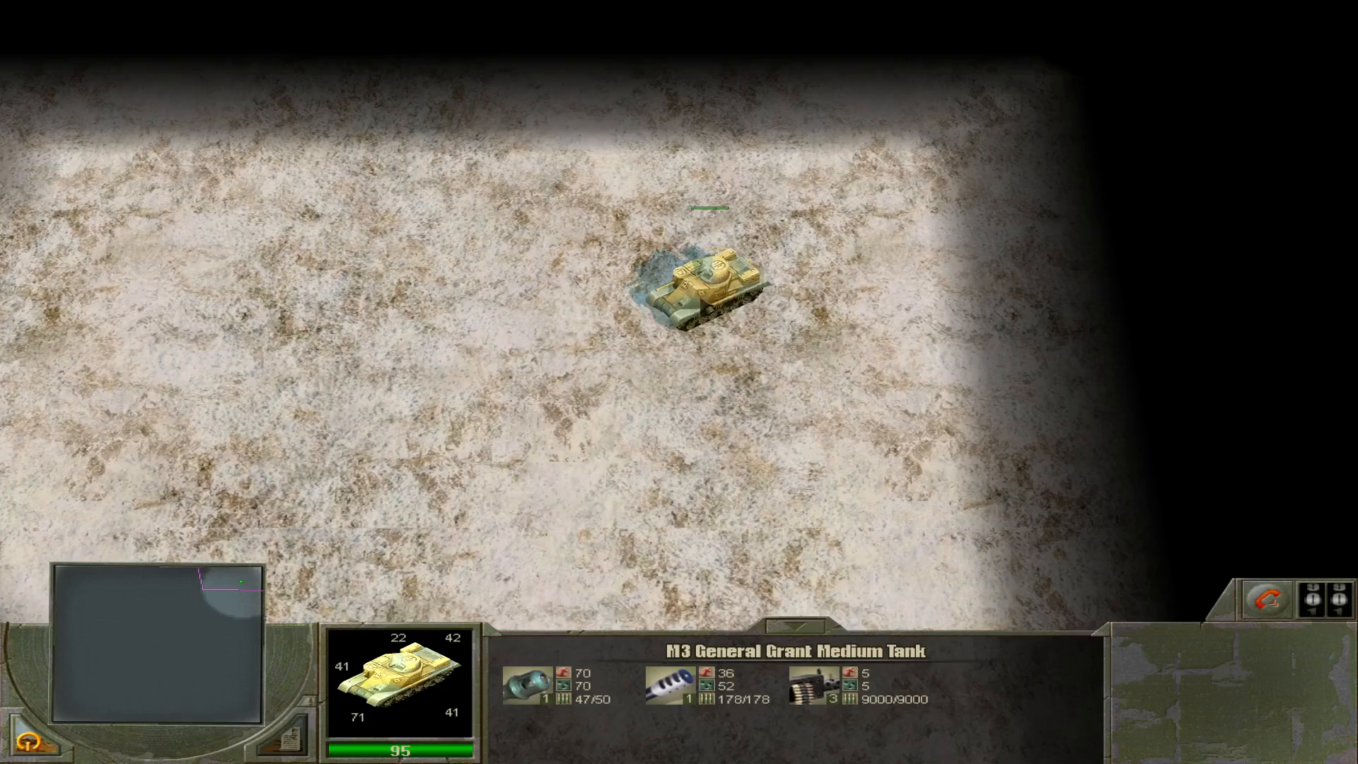
pyautogui.click(326, 296)
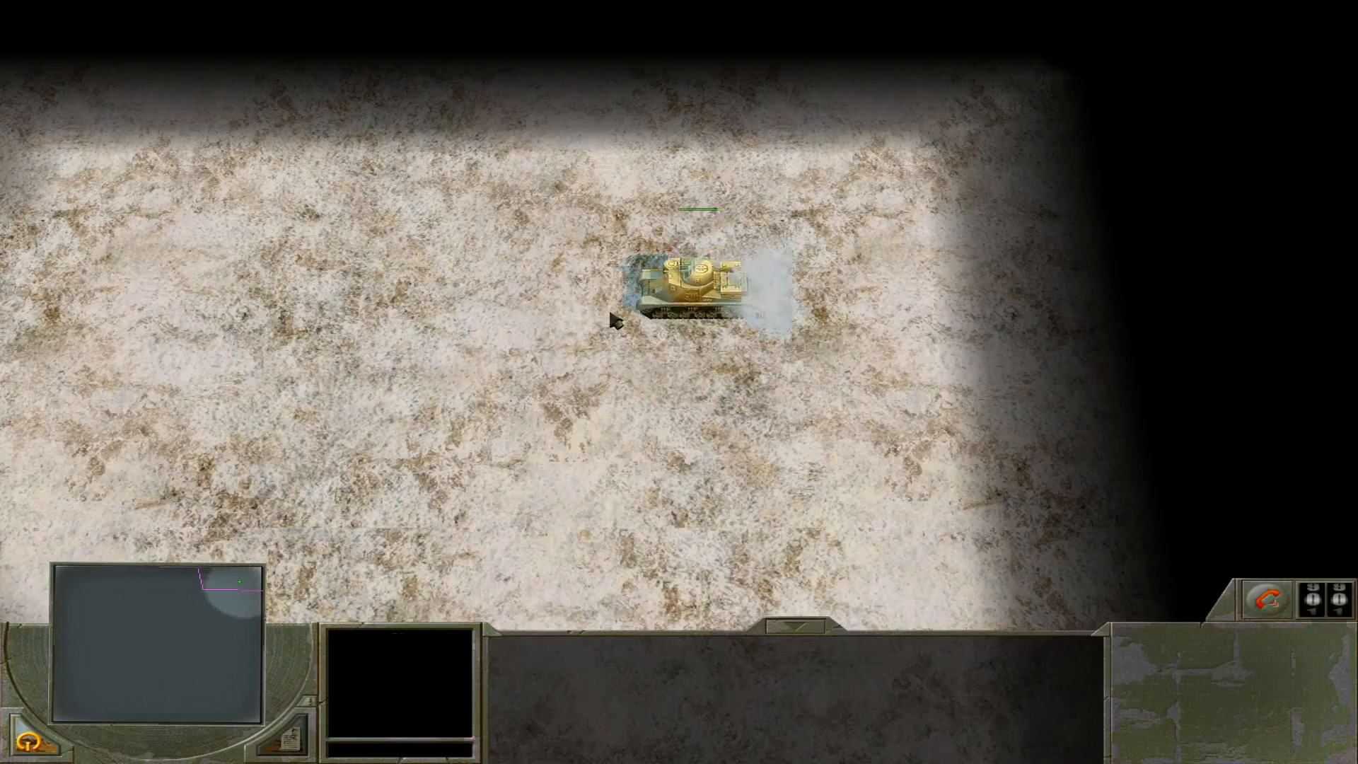
pyautogui.click(88, 592)
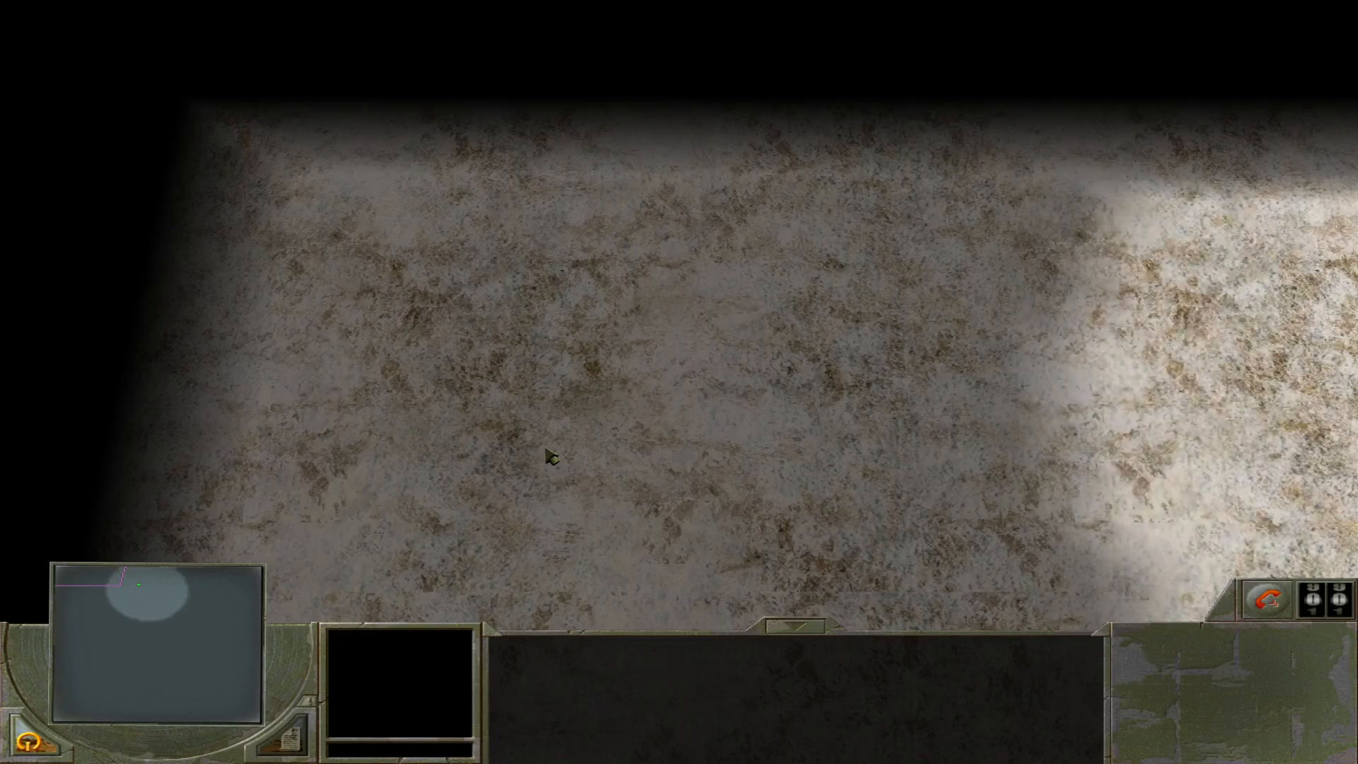
pyautogui.moveTo(669, 763)
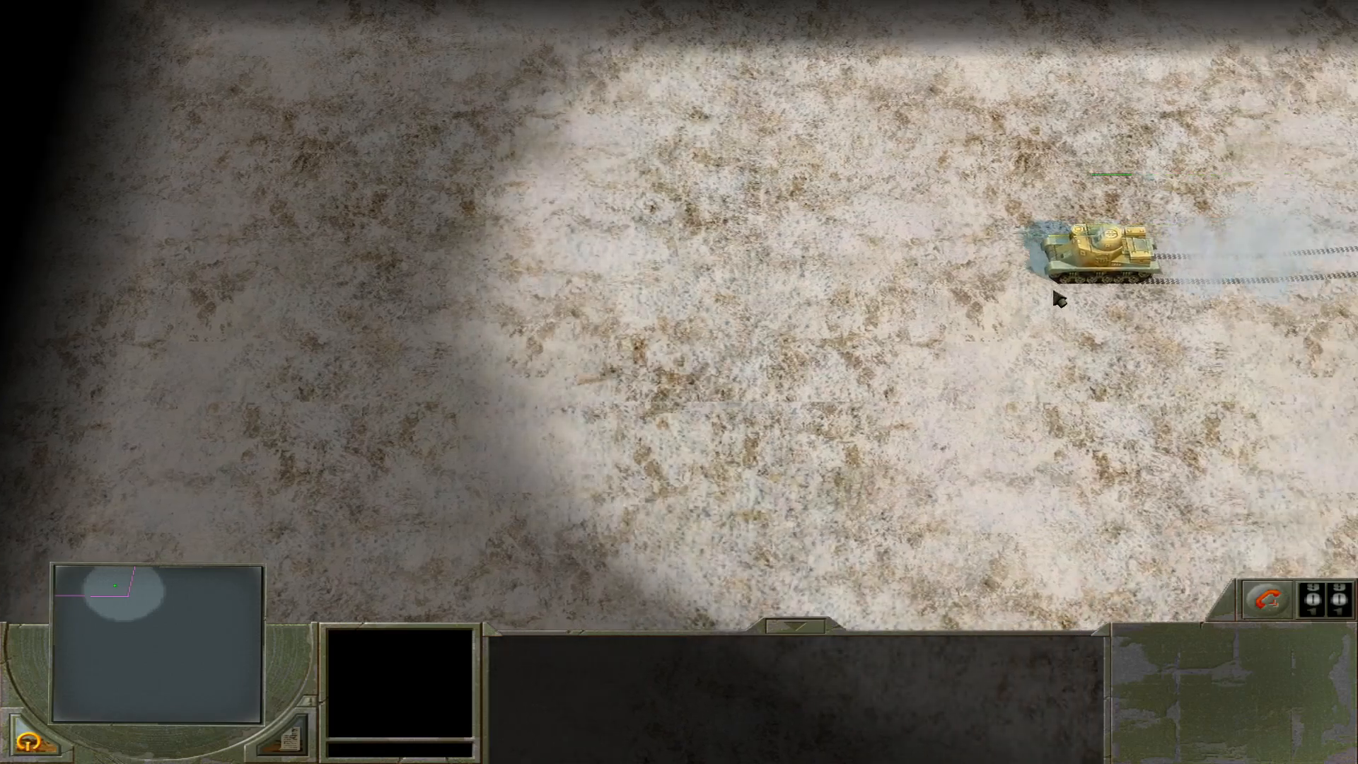
pyautogui.click(1061, 290)
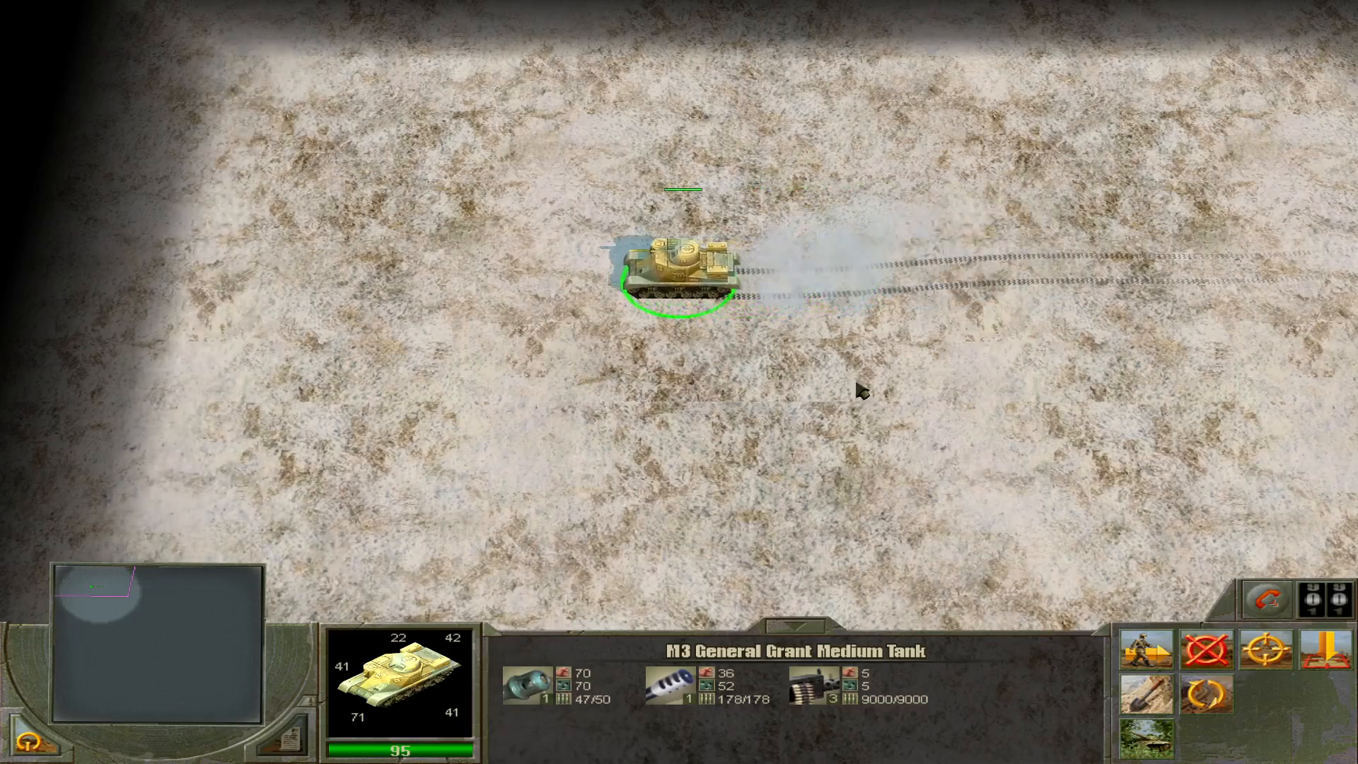
pyautogui.rightClick(143, 331)
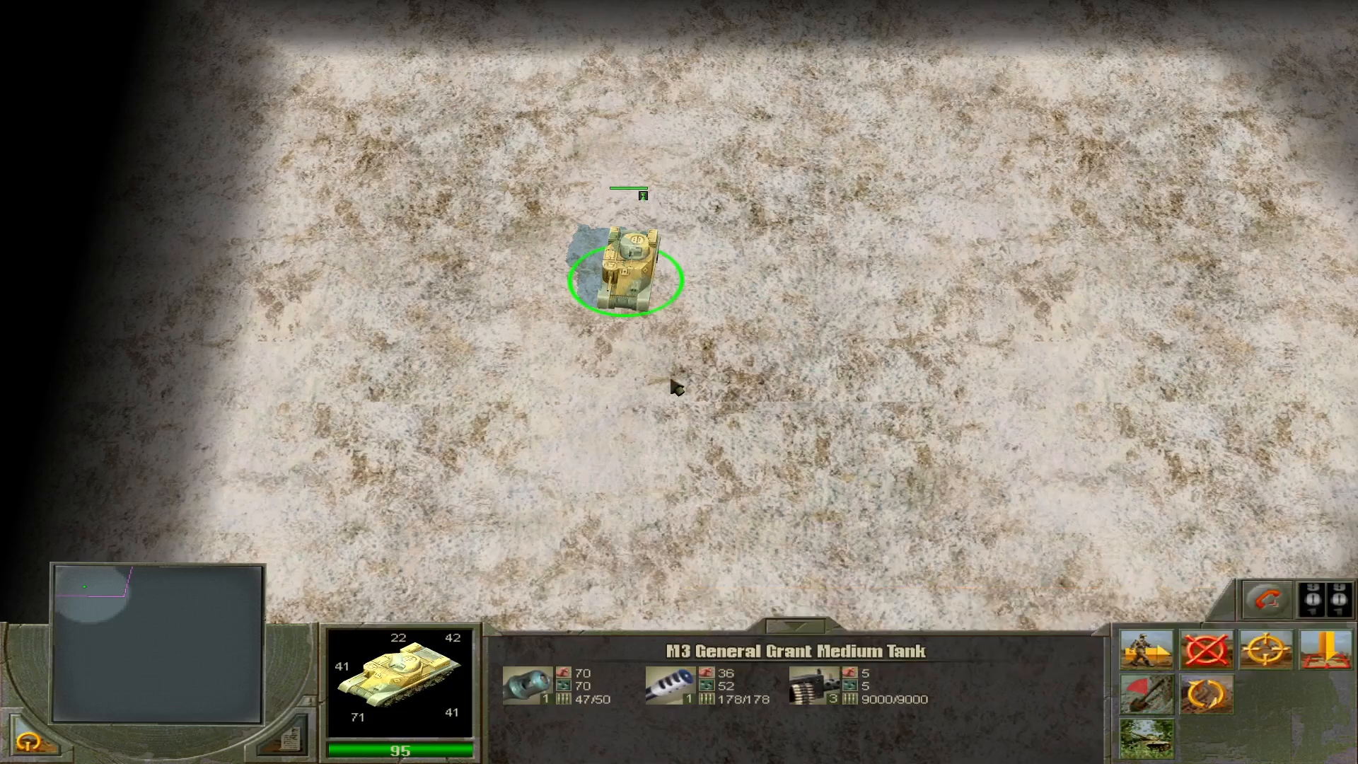
pyautogui.press('e')
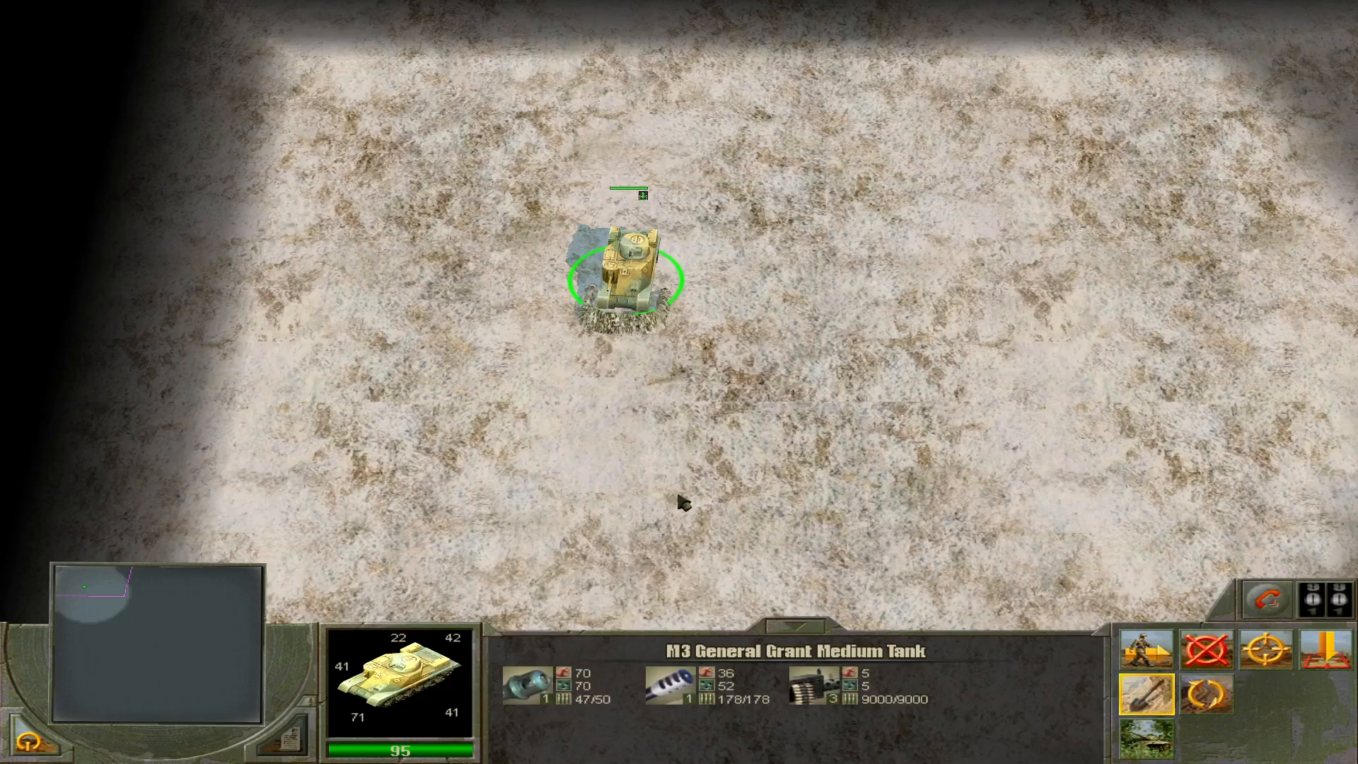
# Rotate the camera around the entrenched M3 General Grant to examine its position from other angles.
pyautogui.moveTo(684, 508); pyautogui.dragTo(685, 508, button='middle')
pyautogui.moveTo(684, 508); pyautogui.dragTo(671, 510, button='middle')
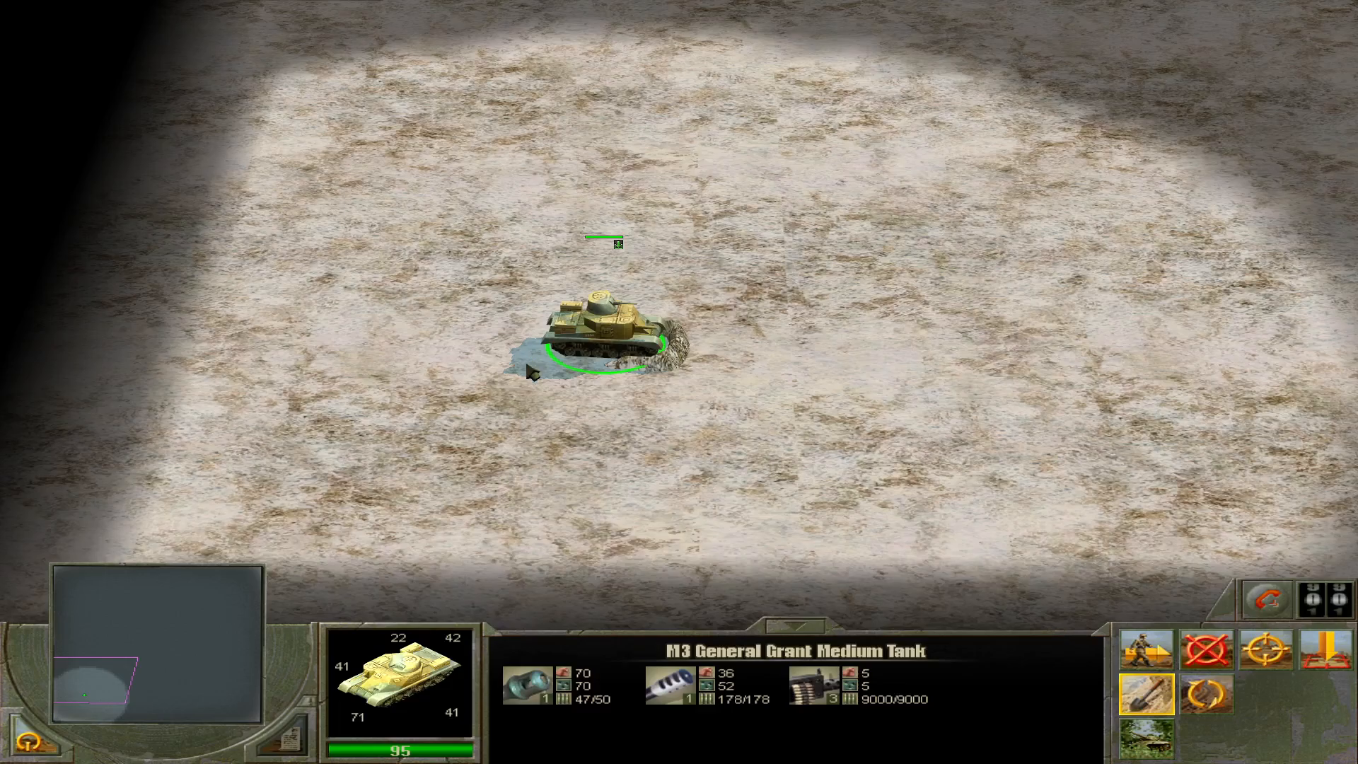
pyautogui.moveTo(1, 470)
pyautogui.moveTo(564, 504); pyautogui.dragTo(564, 503, button='middle')
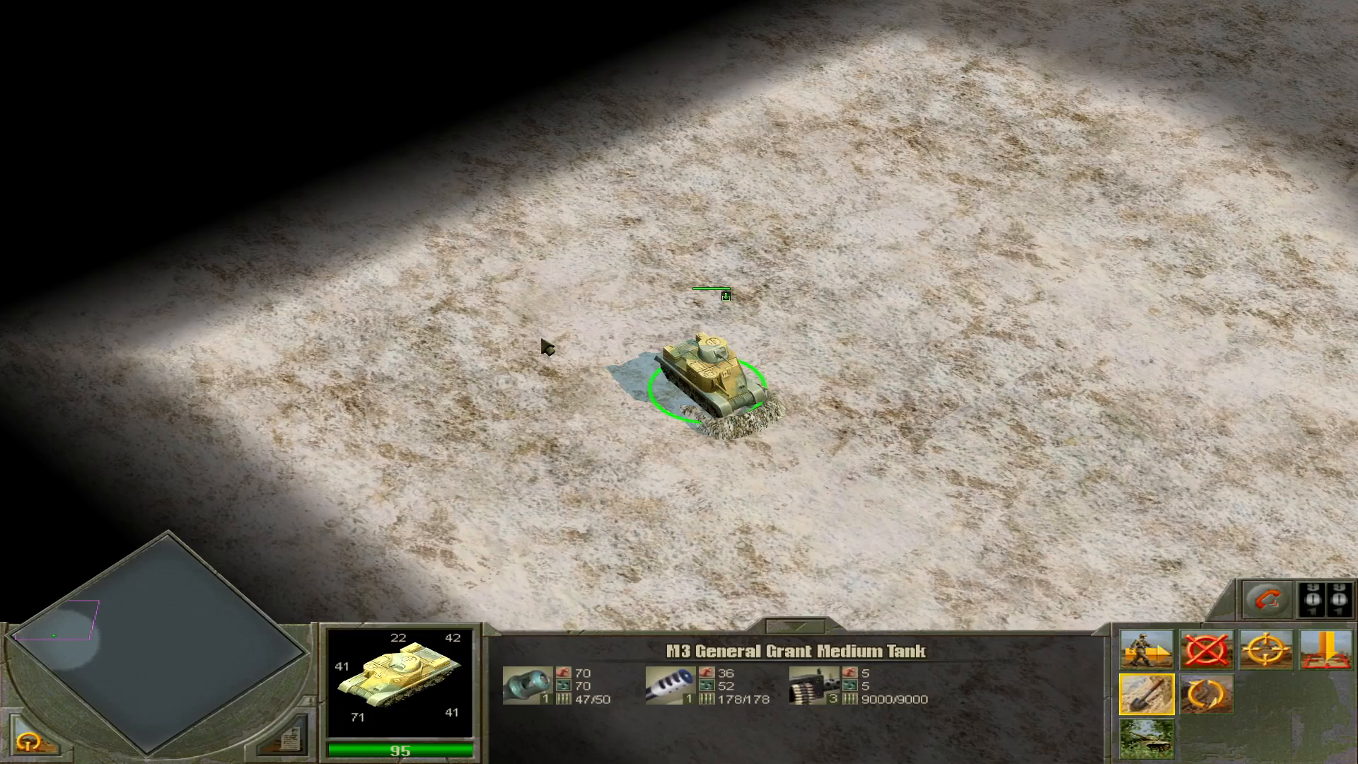
# Restart the mission, select the M3 General Grant and follow it along the route to the first enemy tank.
pyautogui.press('Escape')
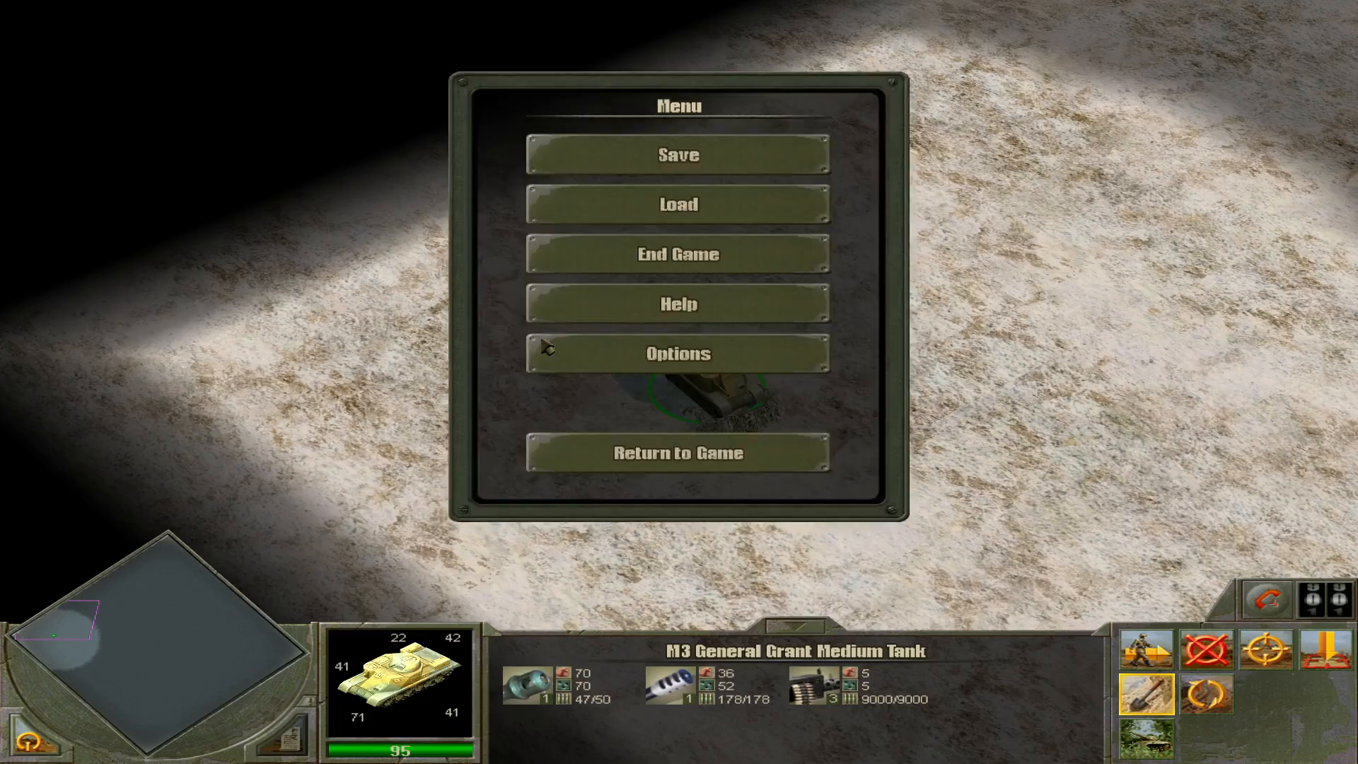
pyautogui.click(614, 253)
pyautogui.click(779, 212)
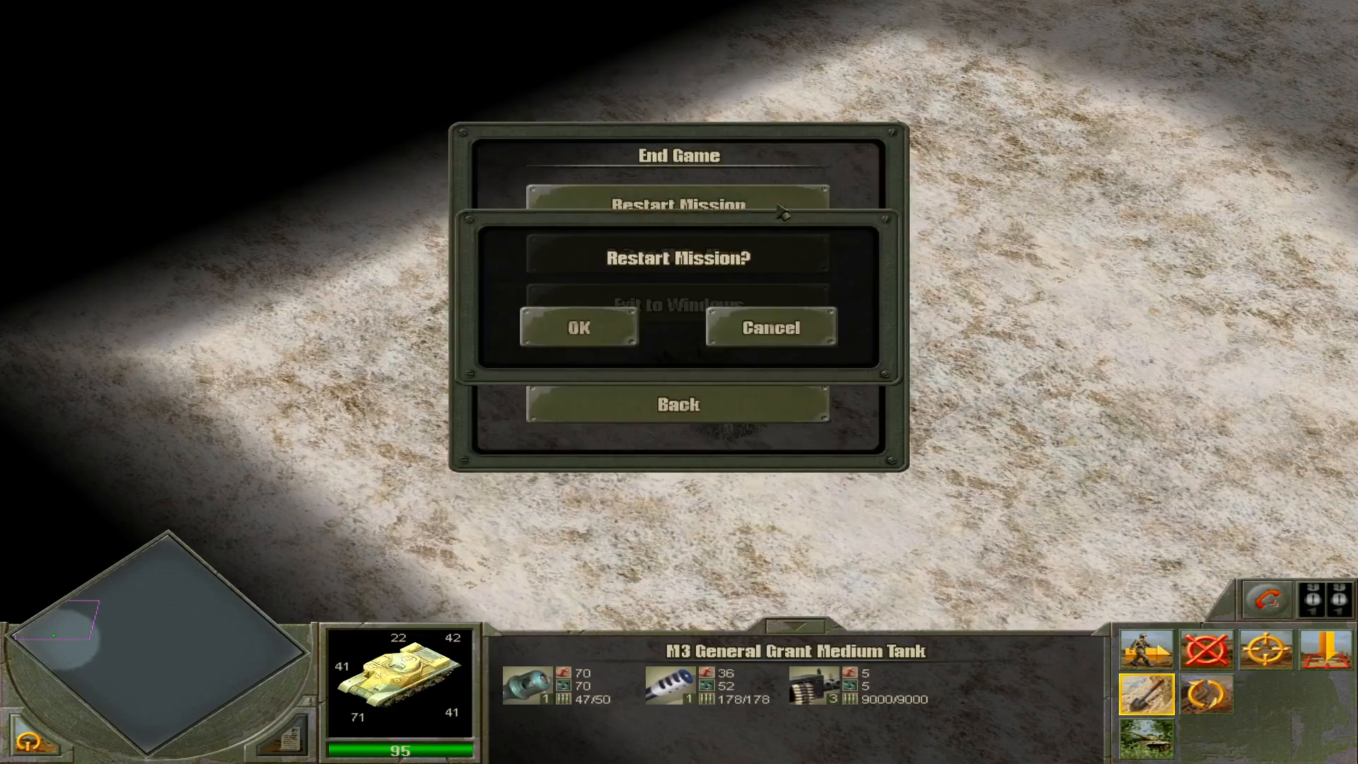
pyautogui.click(613, 324)
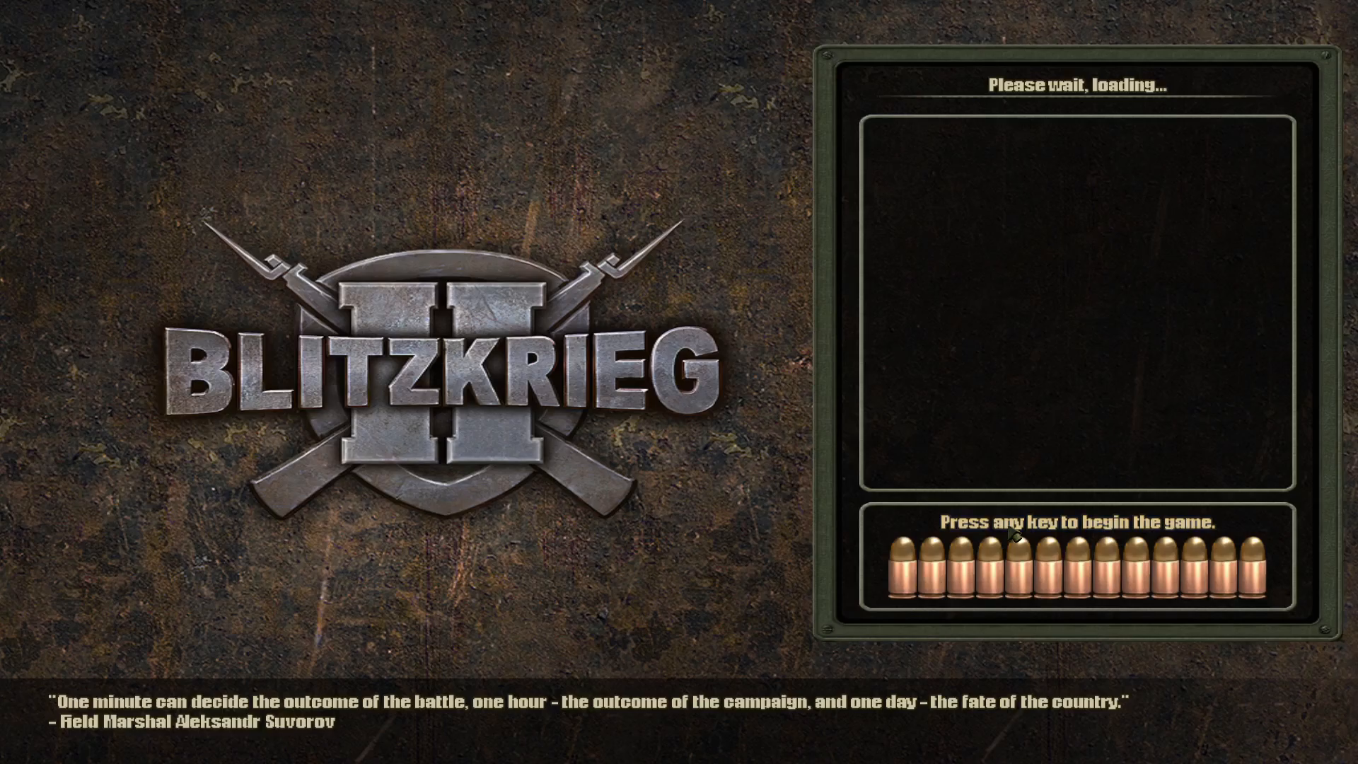
pyautogui.click(1010, 527)
pyautogui.click(711, 382)
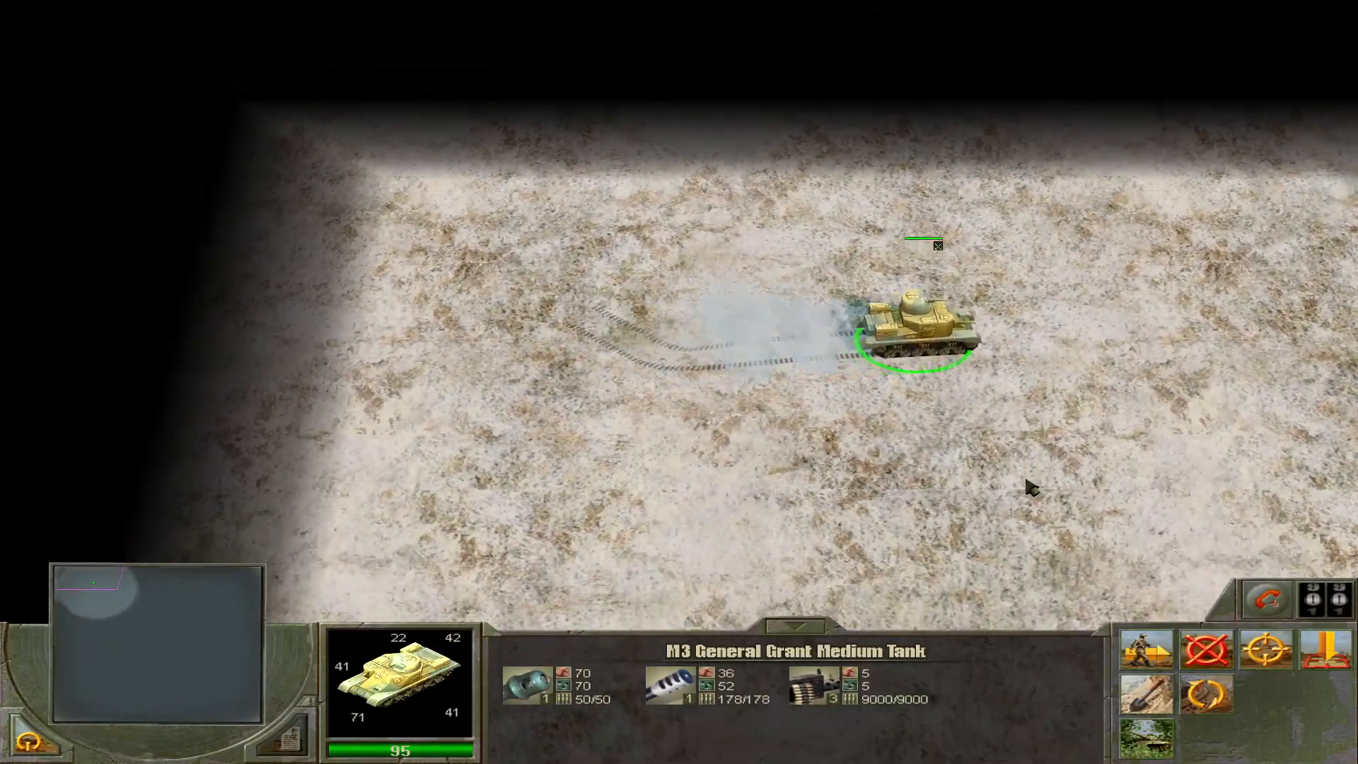
pyautogui.moveTo(1357, 467)
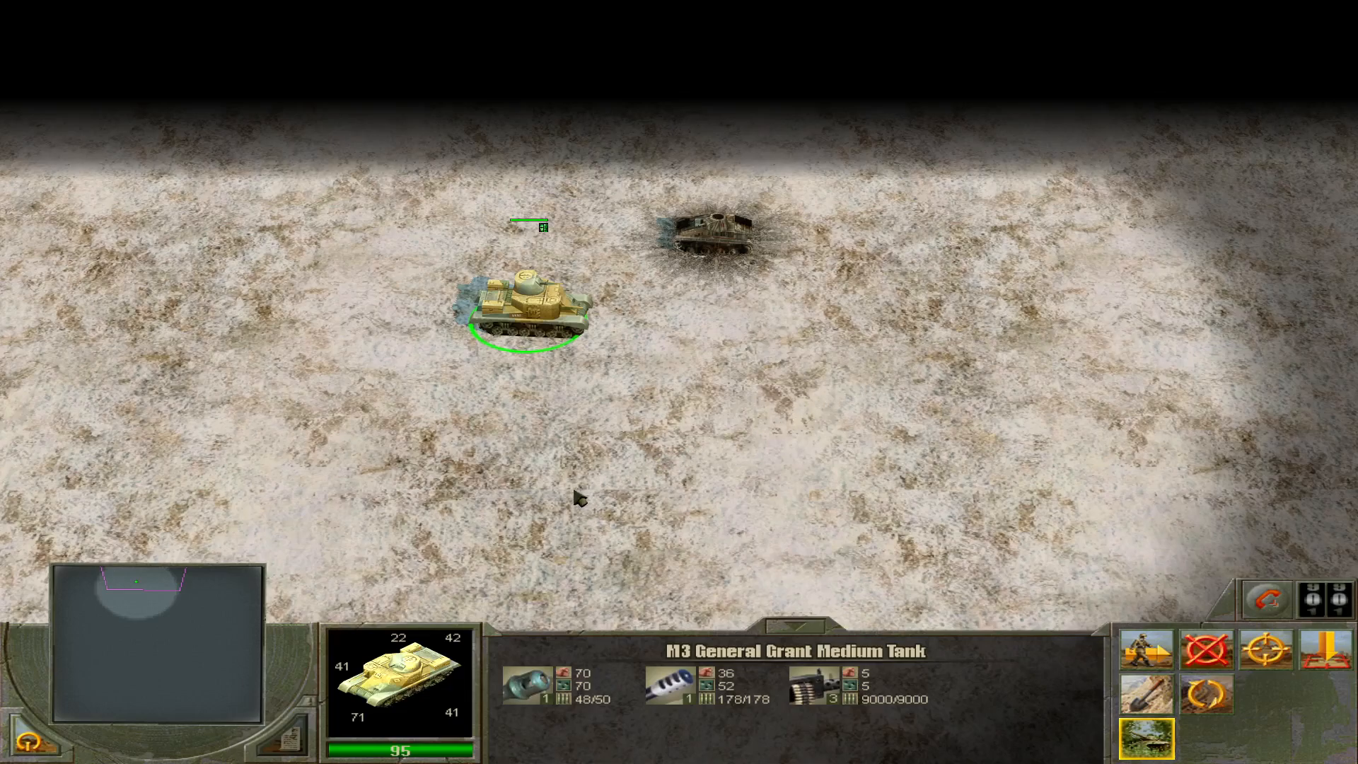
# End the mission and exit the game to Windows, returning to the map editor.
pyautogui.press('Escape')
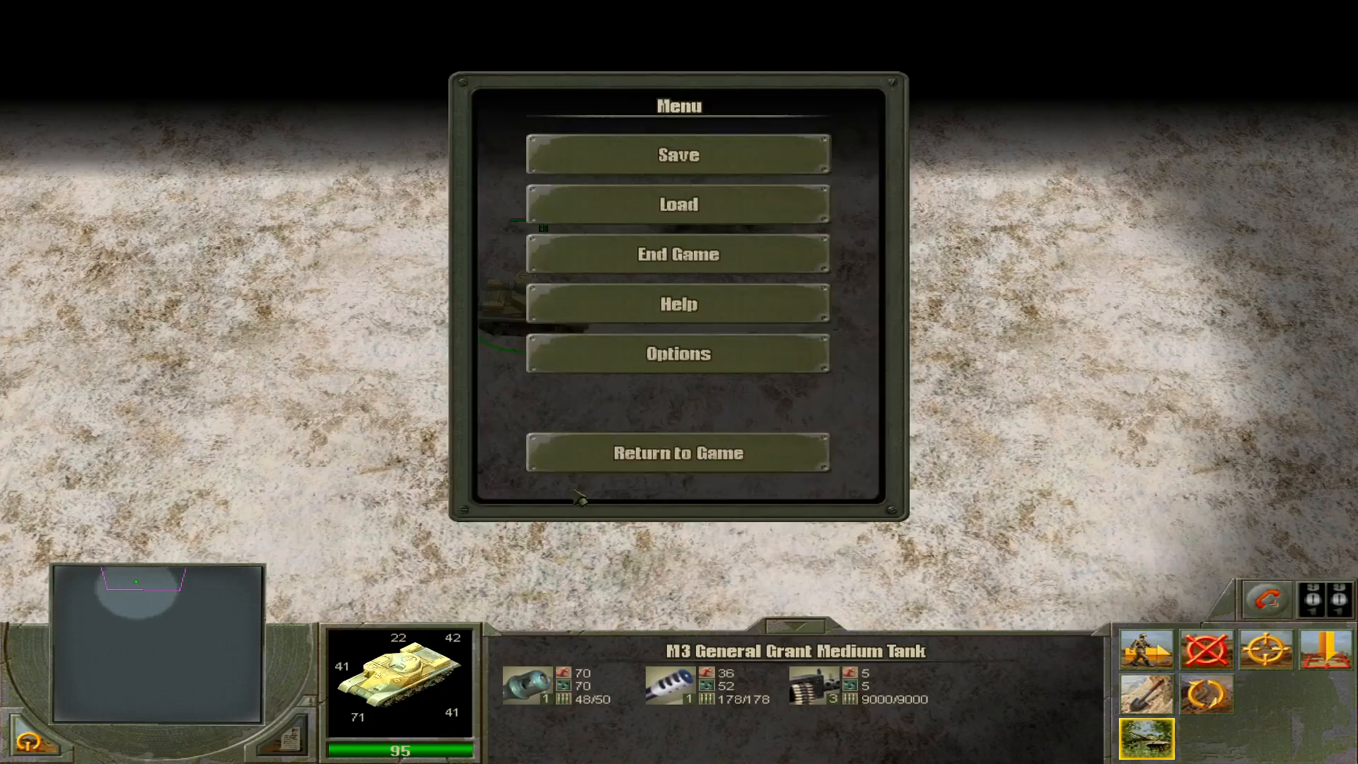
pyautogui.click(676, 263)
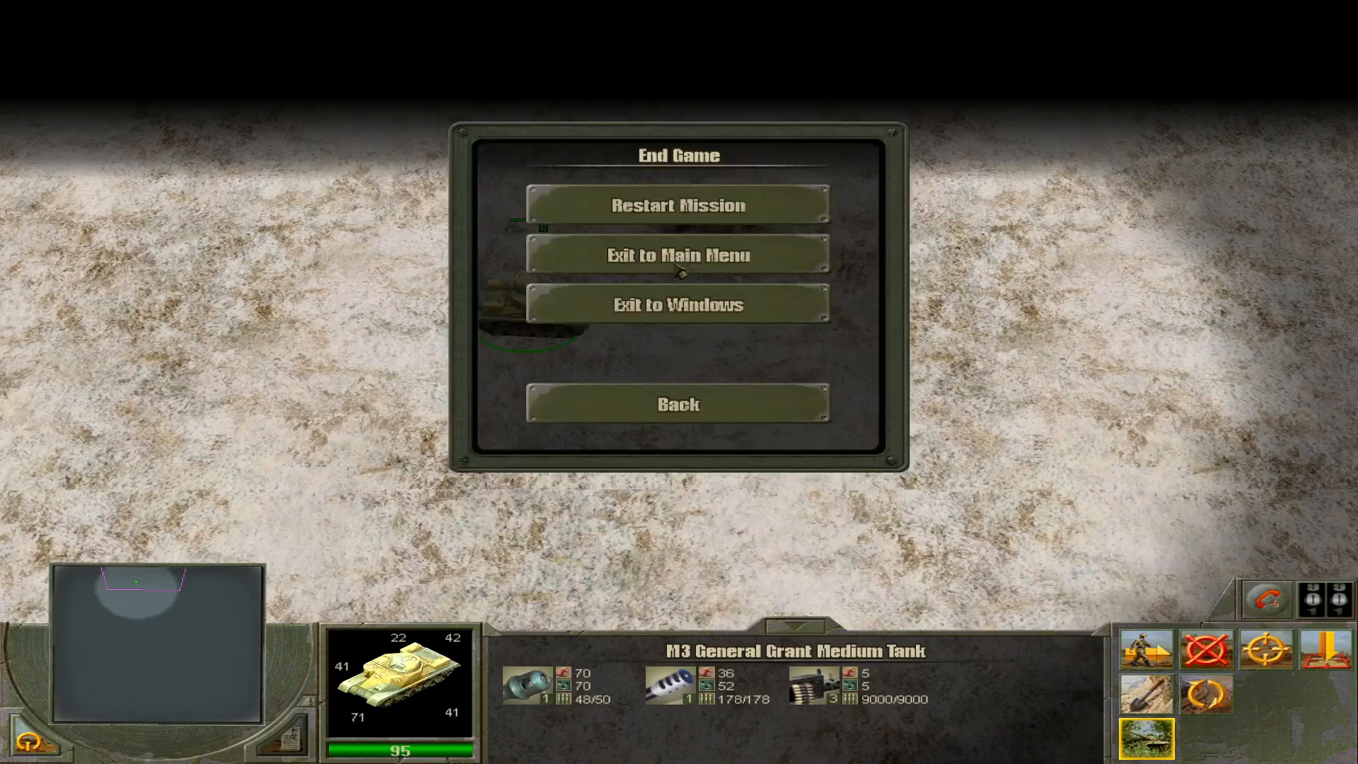
pyautogui.click(669, 312)
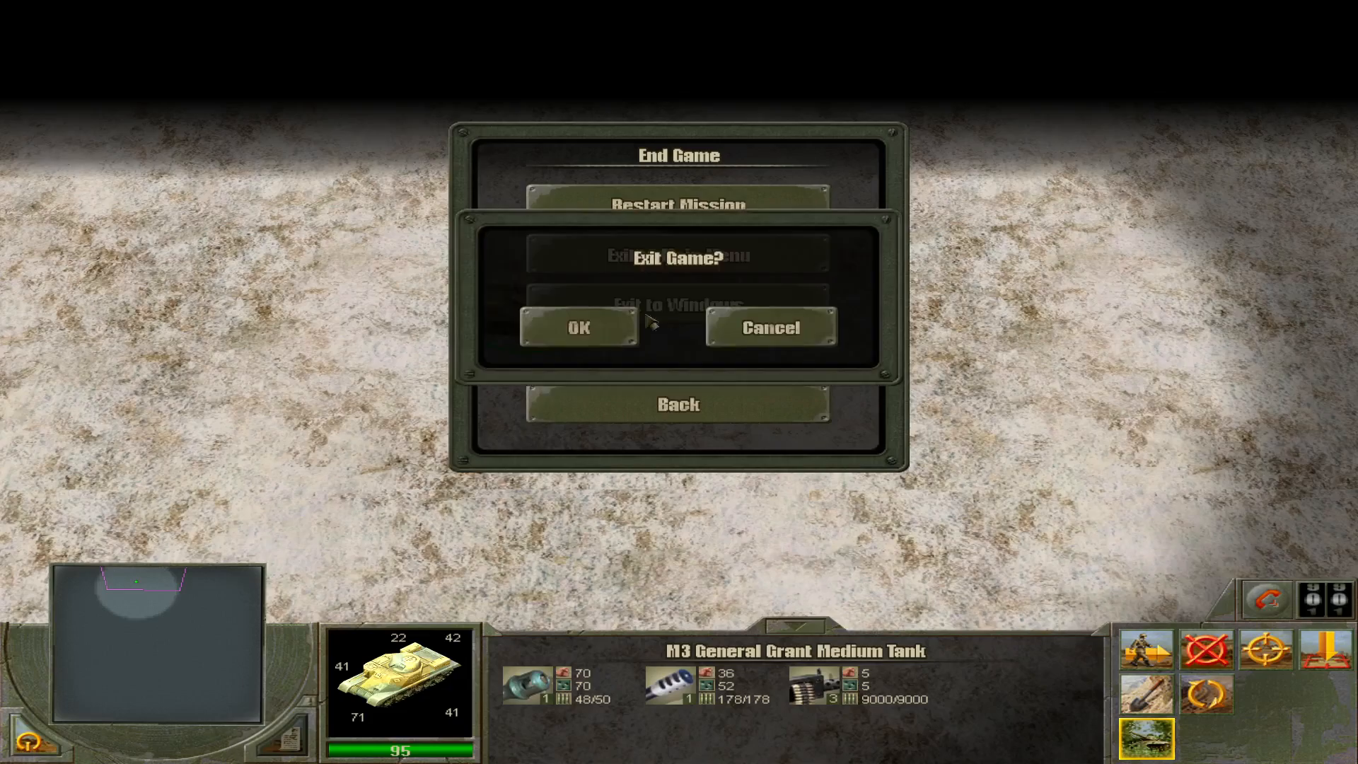
pyautogui.click(624, 326)
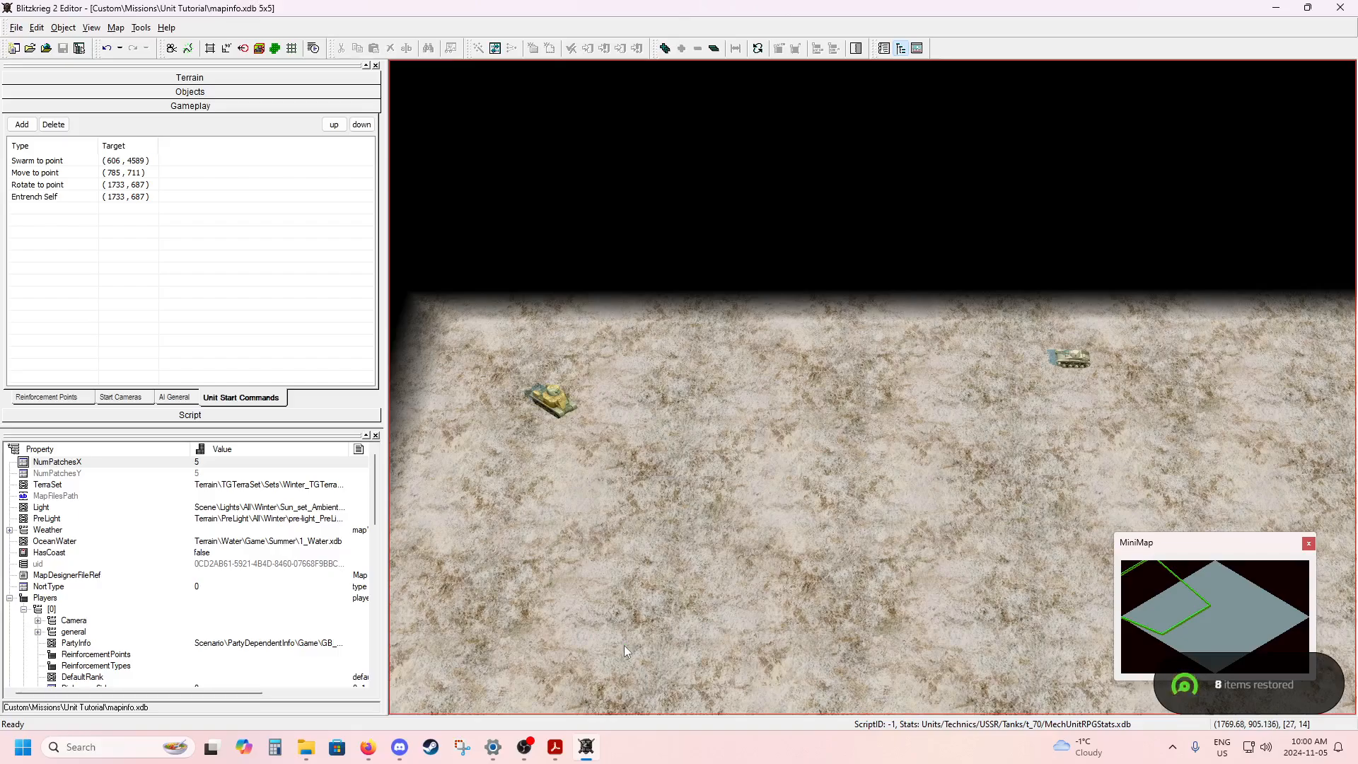
# Set player 0's start camera, position only, near the bottom corner of the map diamond.
pyautogui.moveTo(624, 645); pyautogui.dragTo(623, 409, button='middle')
pyautogui.moveTo(640, 517); pyautogui.dragTo(672, 378, button='middle')
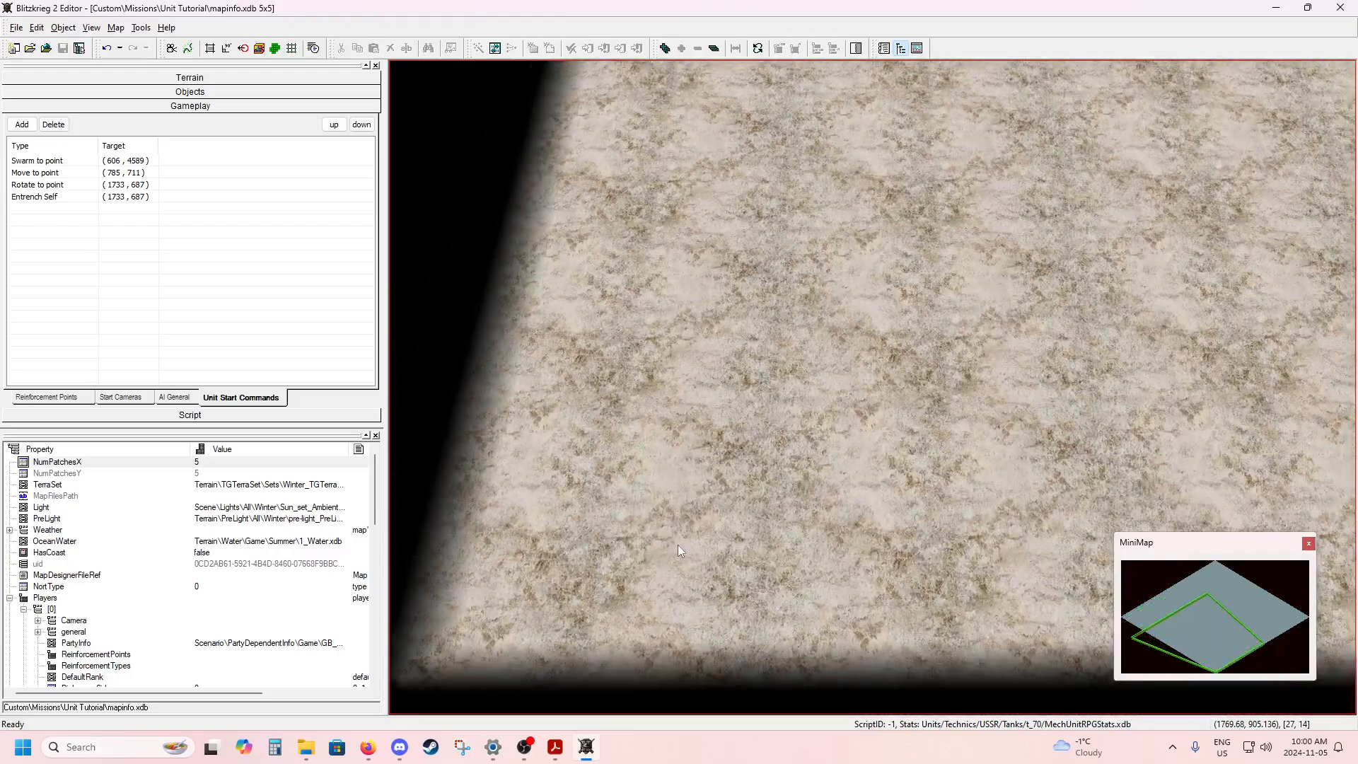
pyautogui.moveTo(678, 545); pyautogui.dragTo(897, 430, button='middle')
pyautogui.scroll(3, 673, 469)
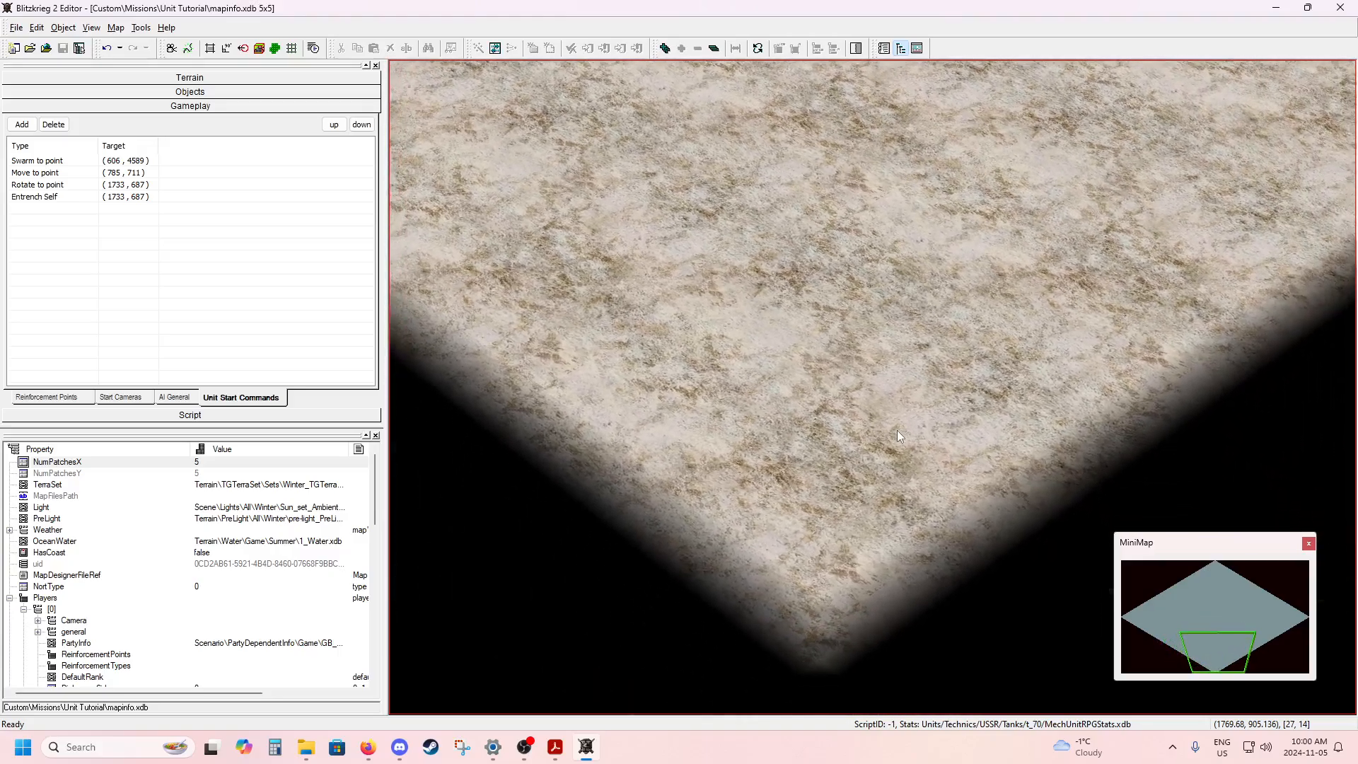
pyautogui.click(140, 401)
pyautogui.scroll(5, 855, 464)
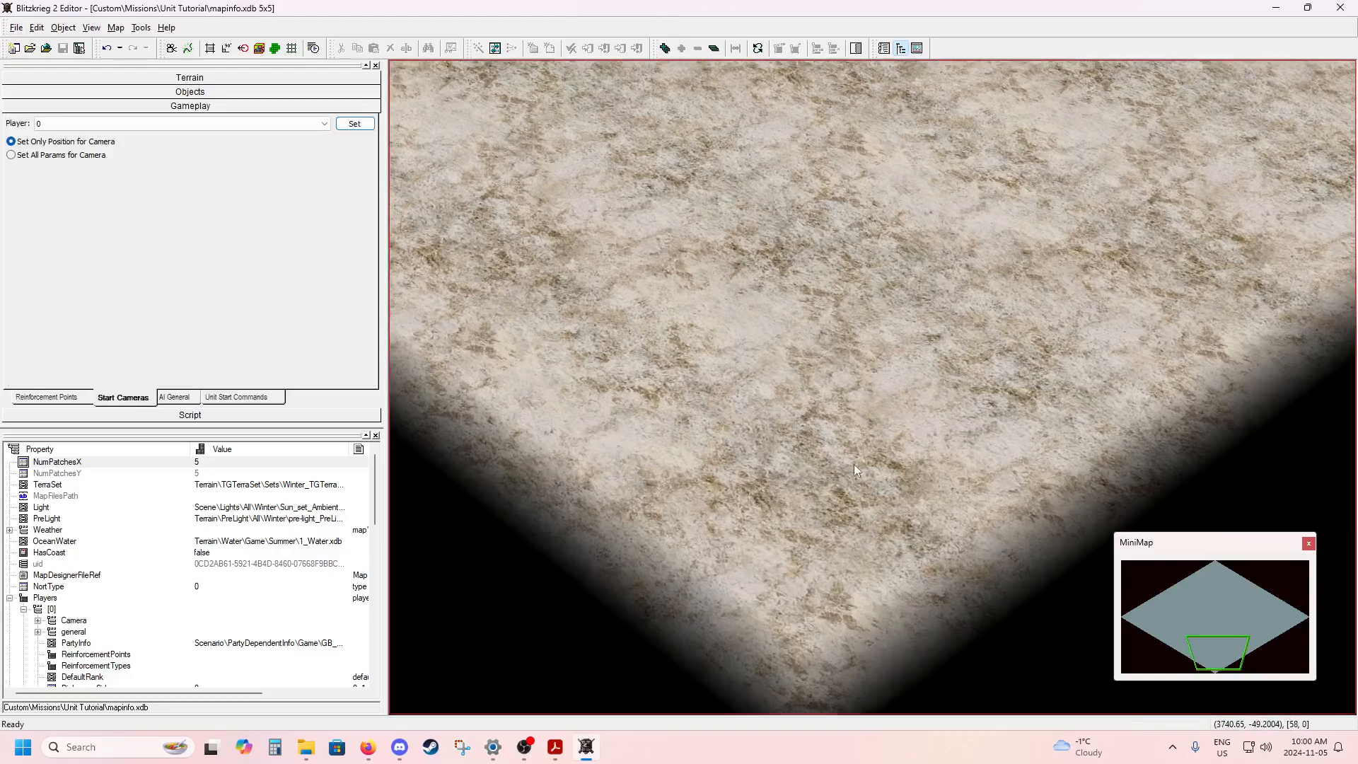
pyautogui.keyDown('alt'); pyautogui.moveTo(910, 464); pyautogui.dragTo(927, 471, button='middle'); pyautogui.keyUp('alt')
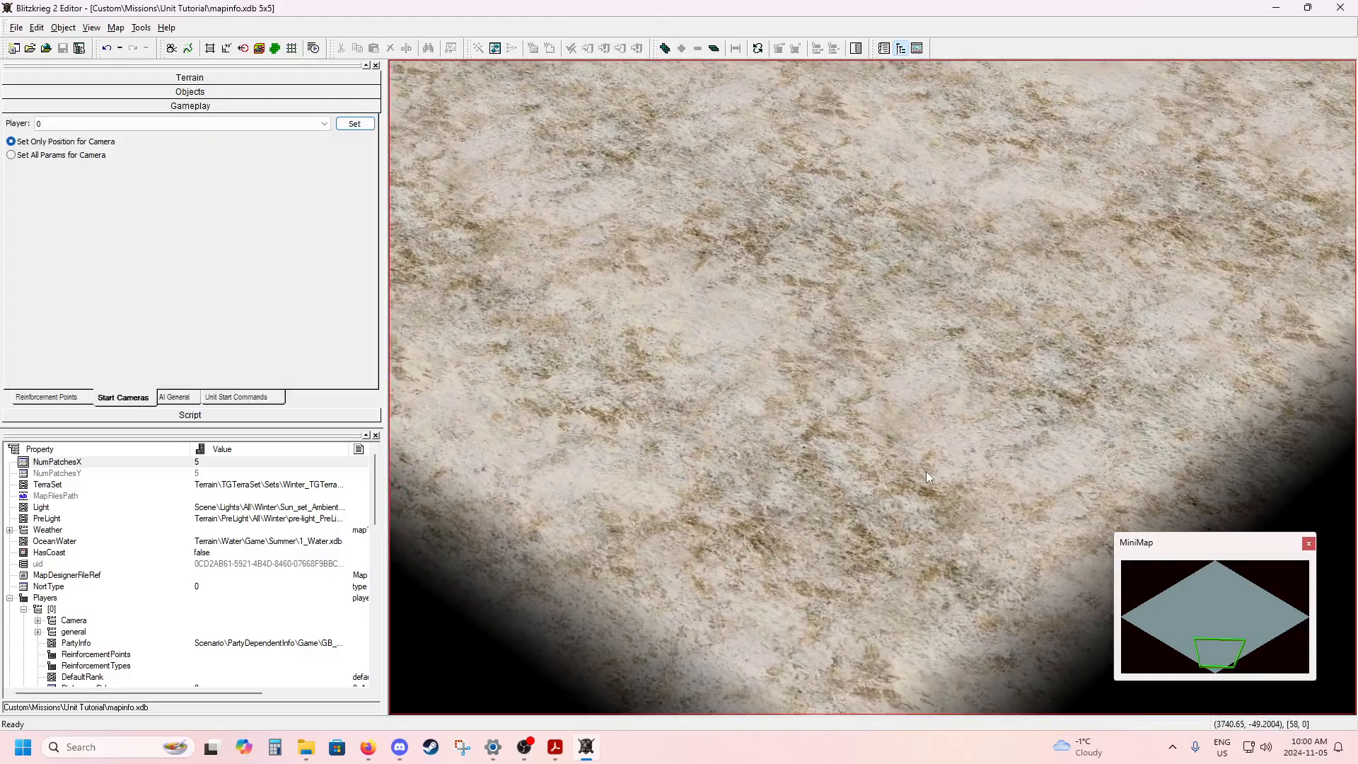
pyautogui.click(359, 126)
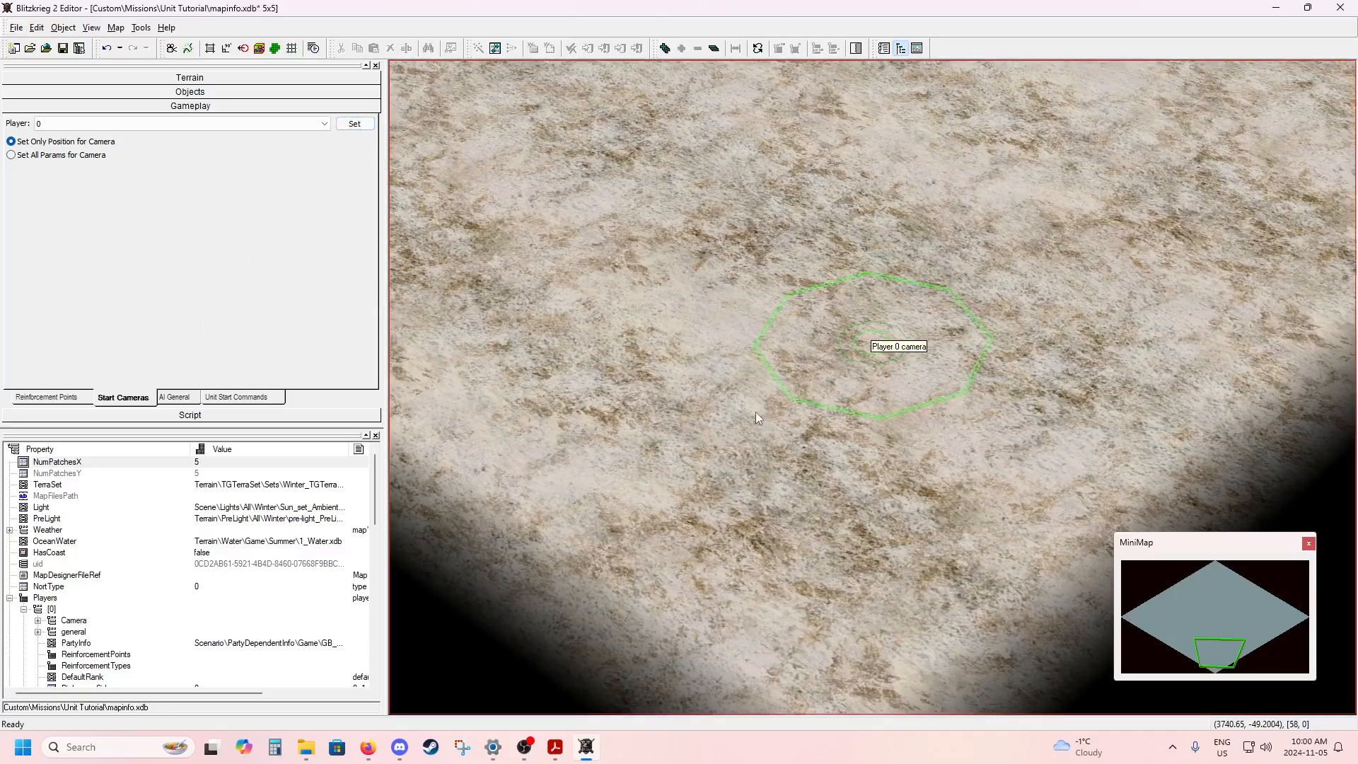
# Place a GB Archer Heavy AT SPG for player 0 near the start camera and rotate it to about 2 degrees.
pyautogui.keyDown('alt'); pyautogui.moveTo(749, 407); pyautogui.dragTo(537, 411, button='middle'); pyautogui.keyUp('alt')
pyautogui.scroll(-3, 711, 417)
pyautogui.keyDown('alt'); pyautogui.moveTo(711, 418); pyautogui.dragTo(723, 414, button='middle'); pyautogui.keyUp('alt')
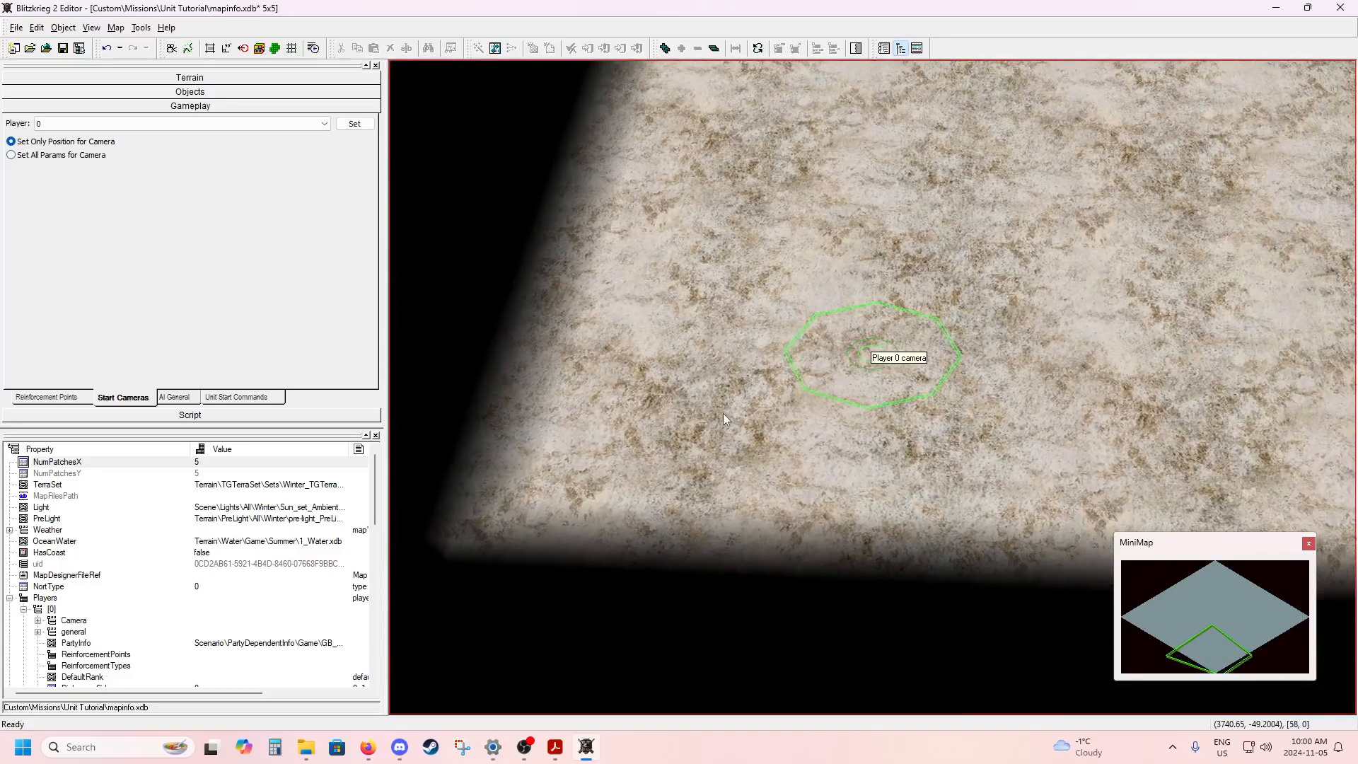
pyautogui.click(192, 92)
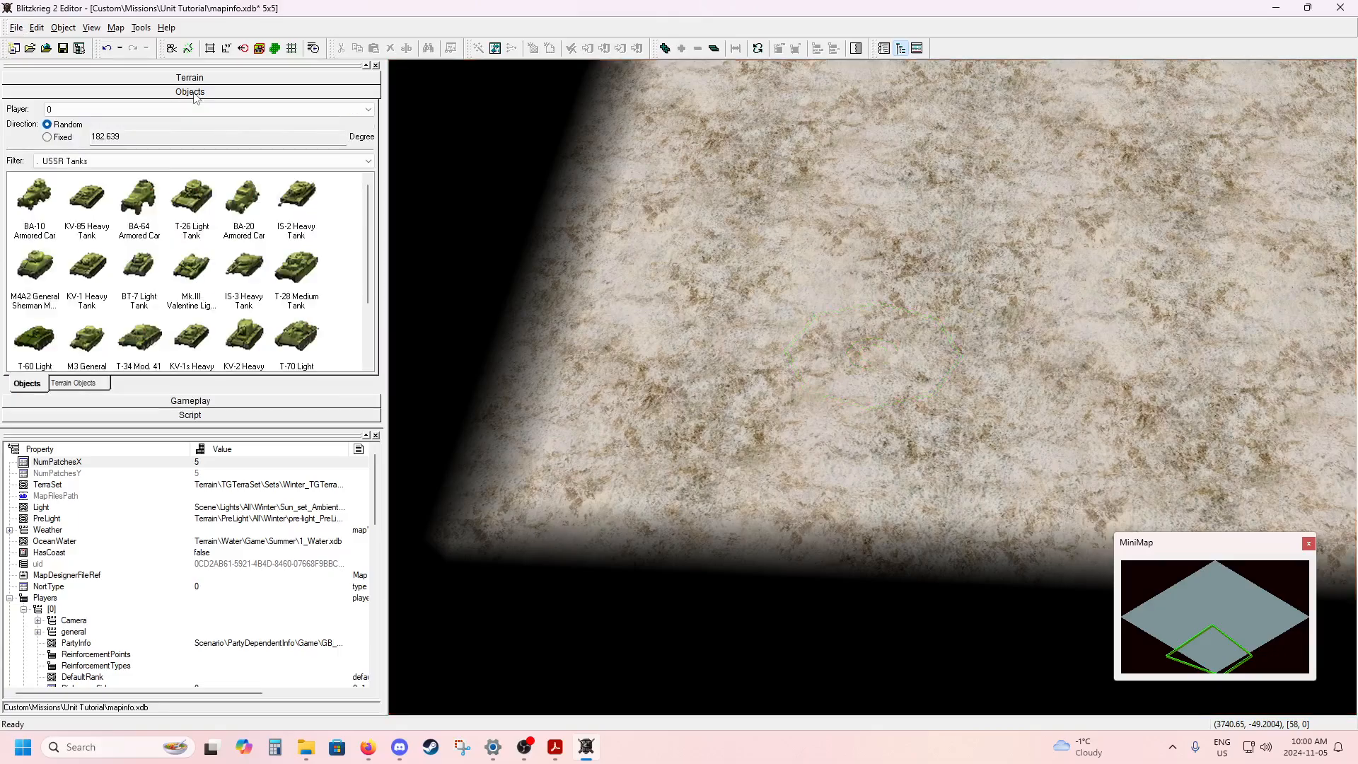
pyautogui.click(149, 162)
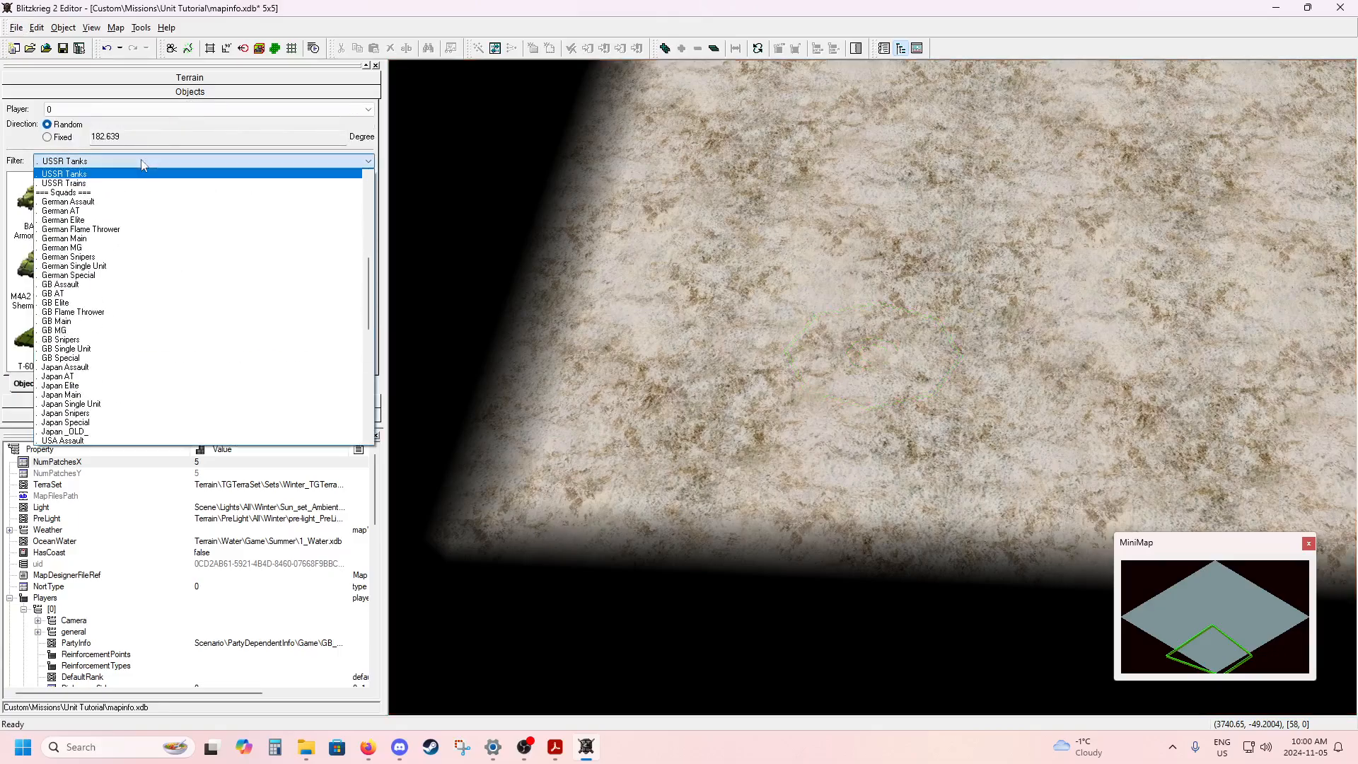
pyautogui.scroll(5, 176, 278)
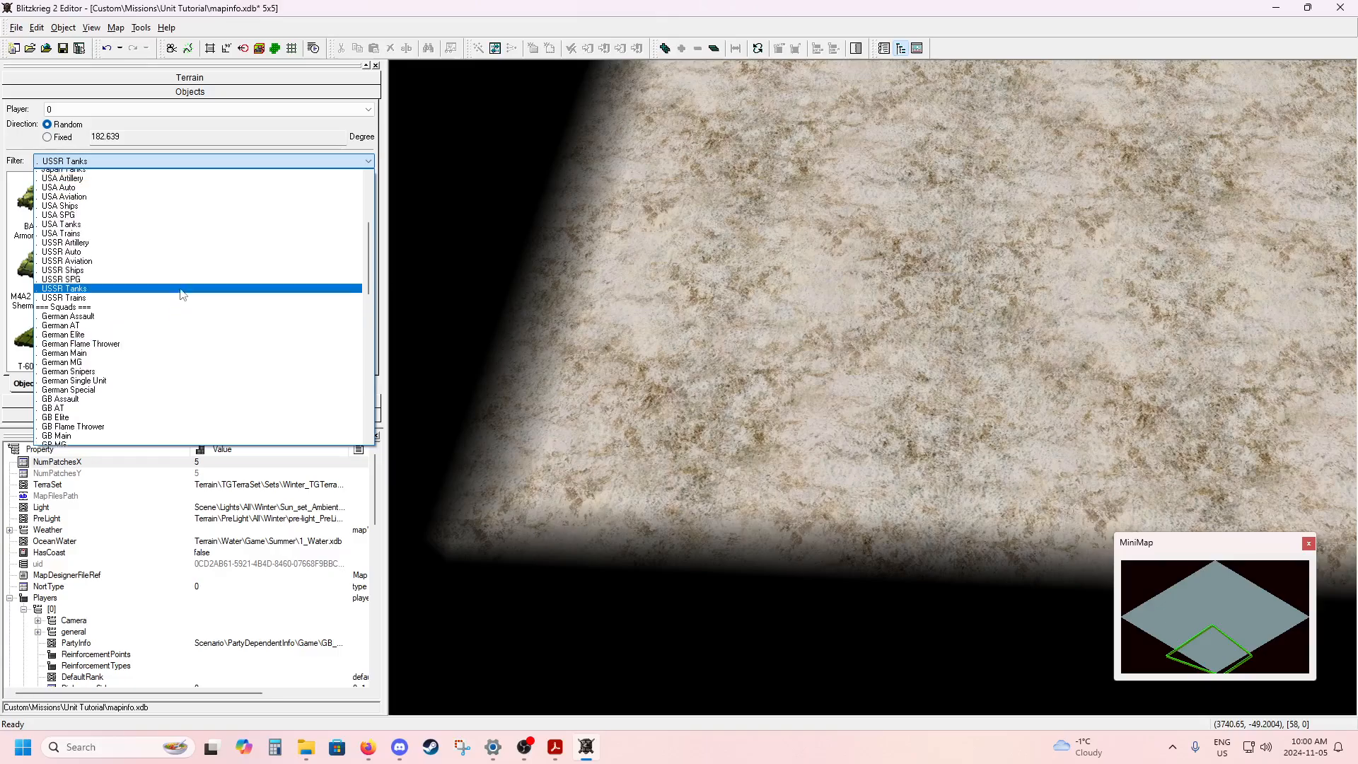
pyautogui.scroll(5, 182, 294)
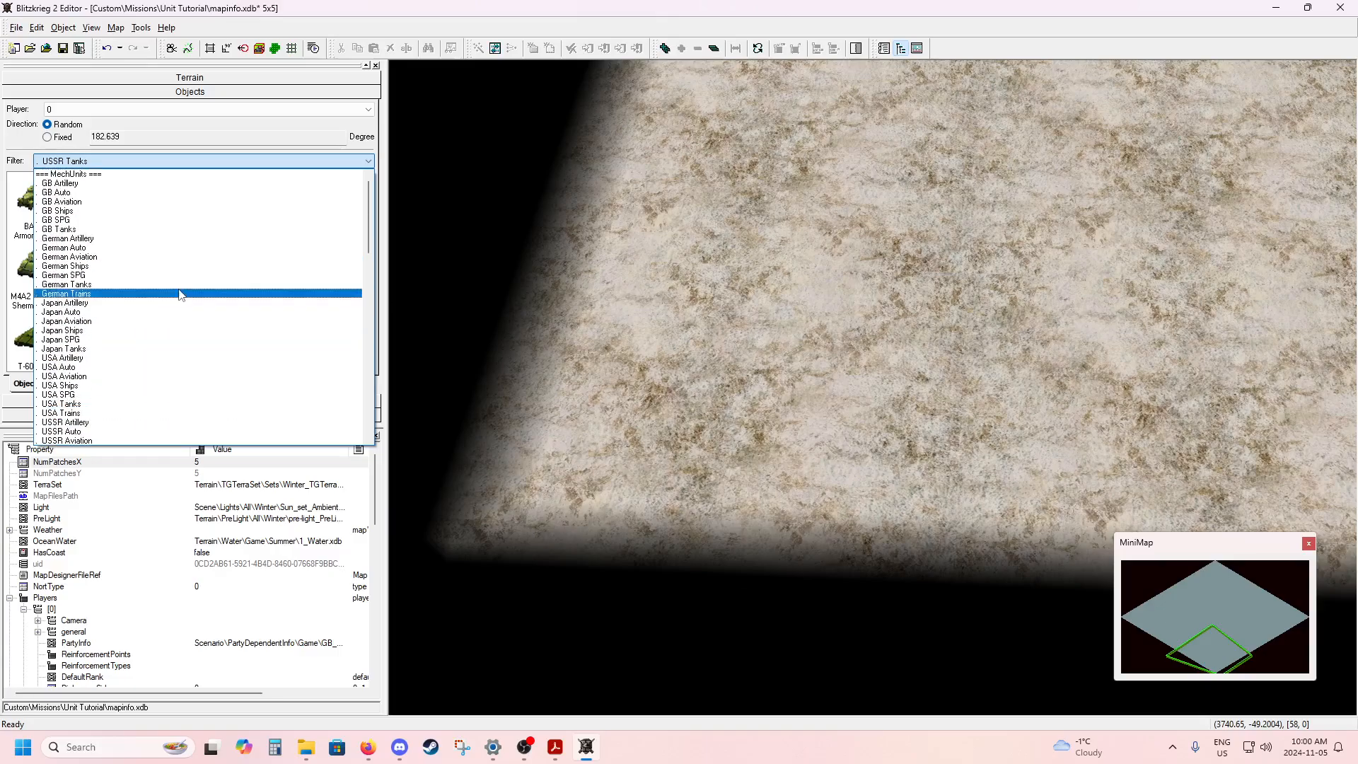
pyautogui.click(163, 220)
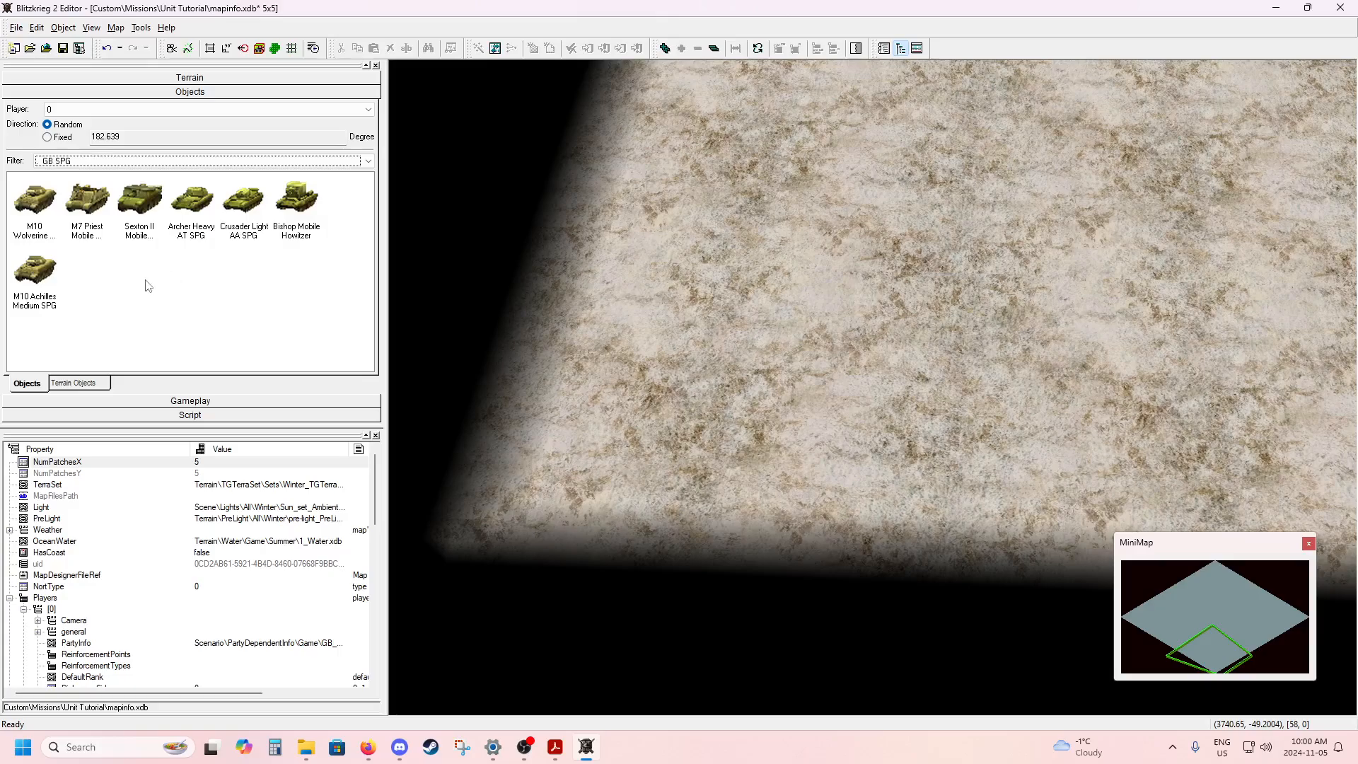
pyautogui.click(192, 201)
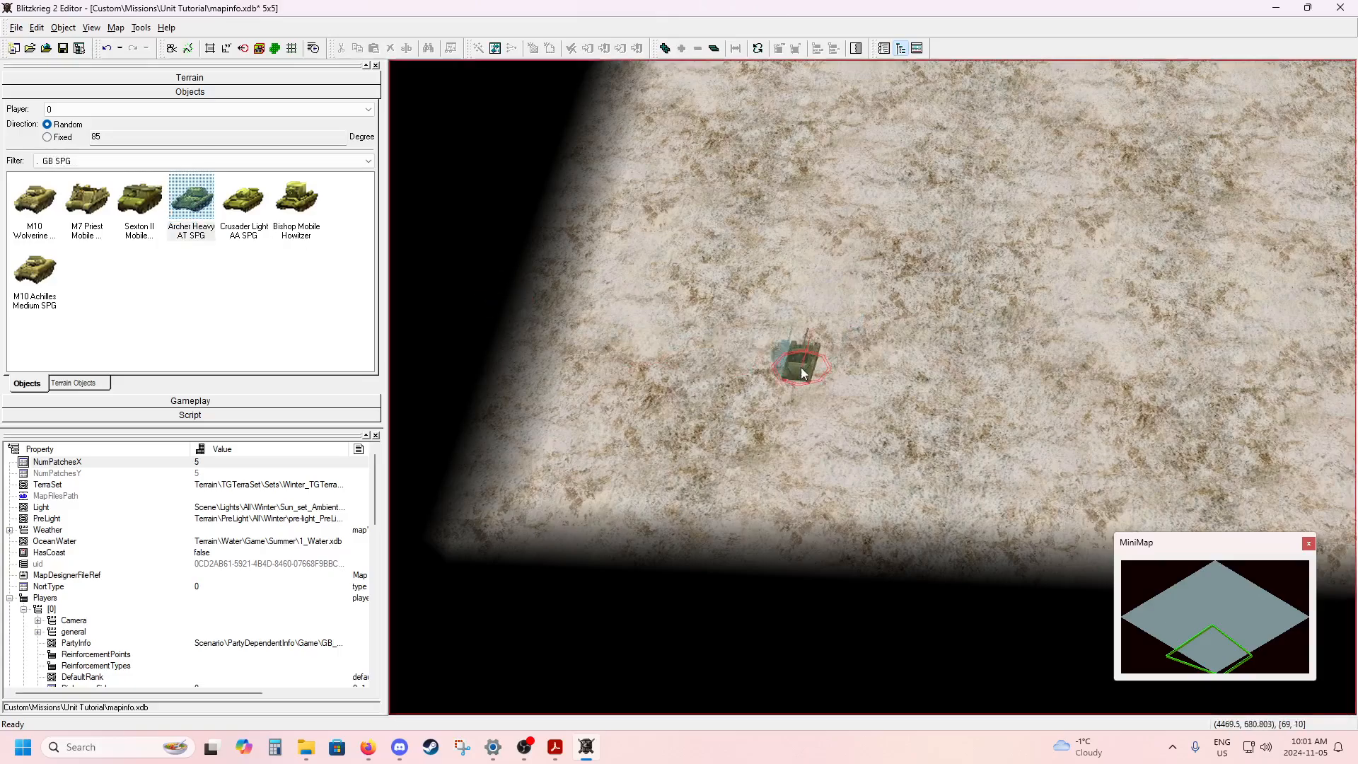
pyautogui.click(764, 329)
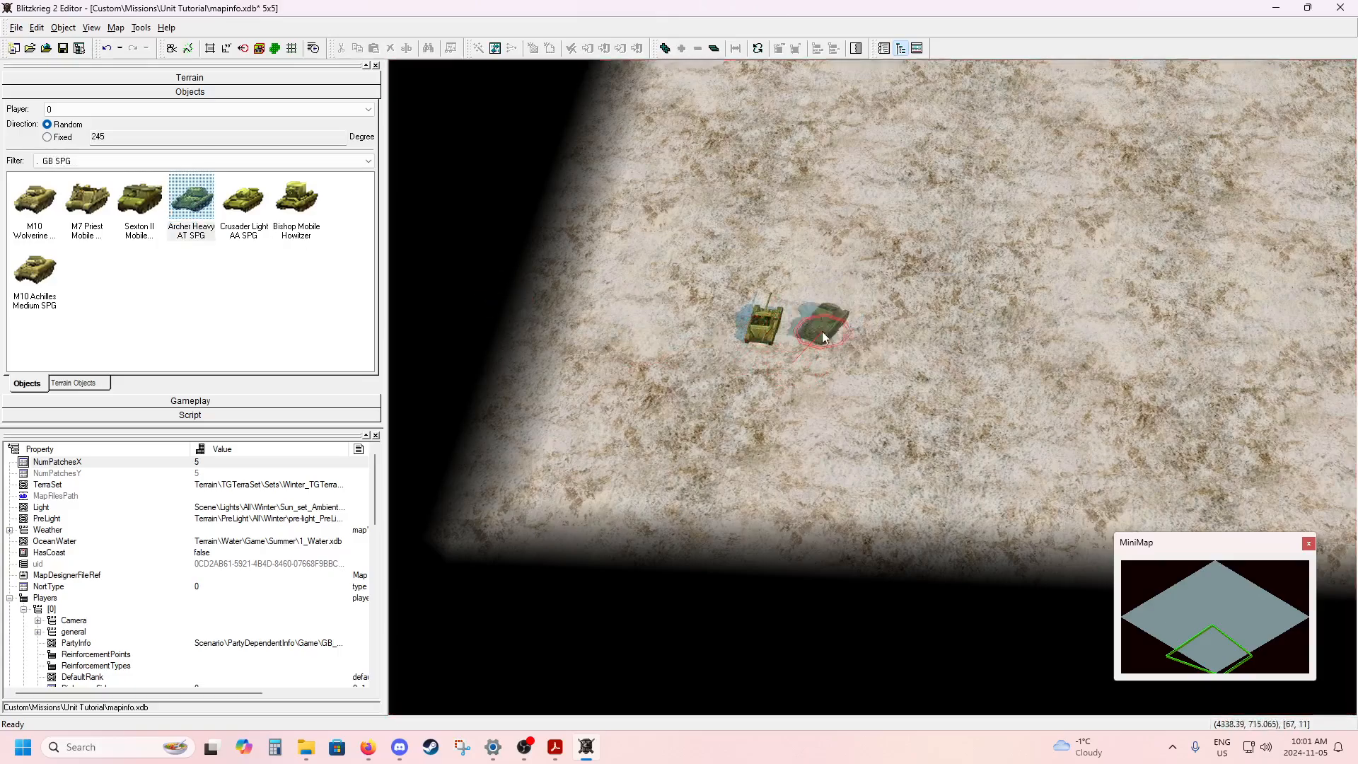
pyautogui.press('Escape')
pyautogui.click(762, 328)
pyautogui.moveTo(764, 328); pyautogui.dragTo(902, 333)
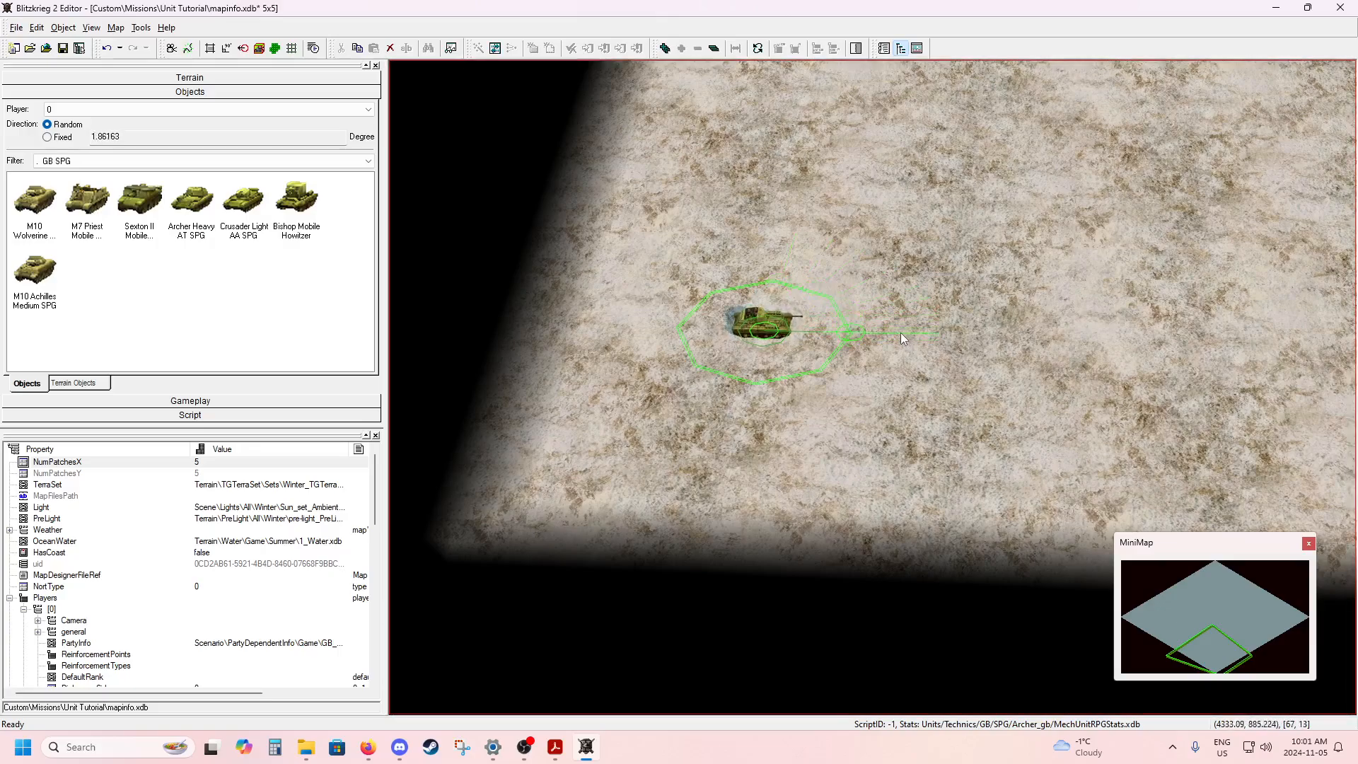
# Place a GB Sherman VC Firefly for player 0 beside the Archer and rotate it to about 359 degrees.
pyautogui.click(176, 162)
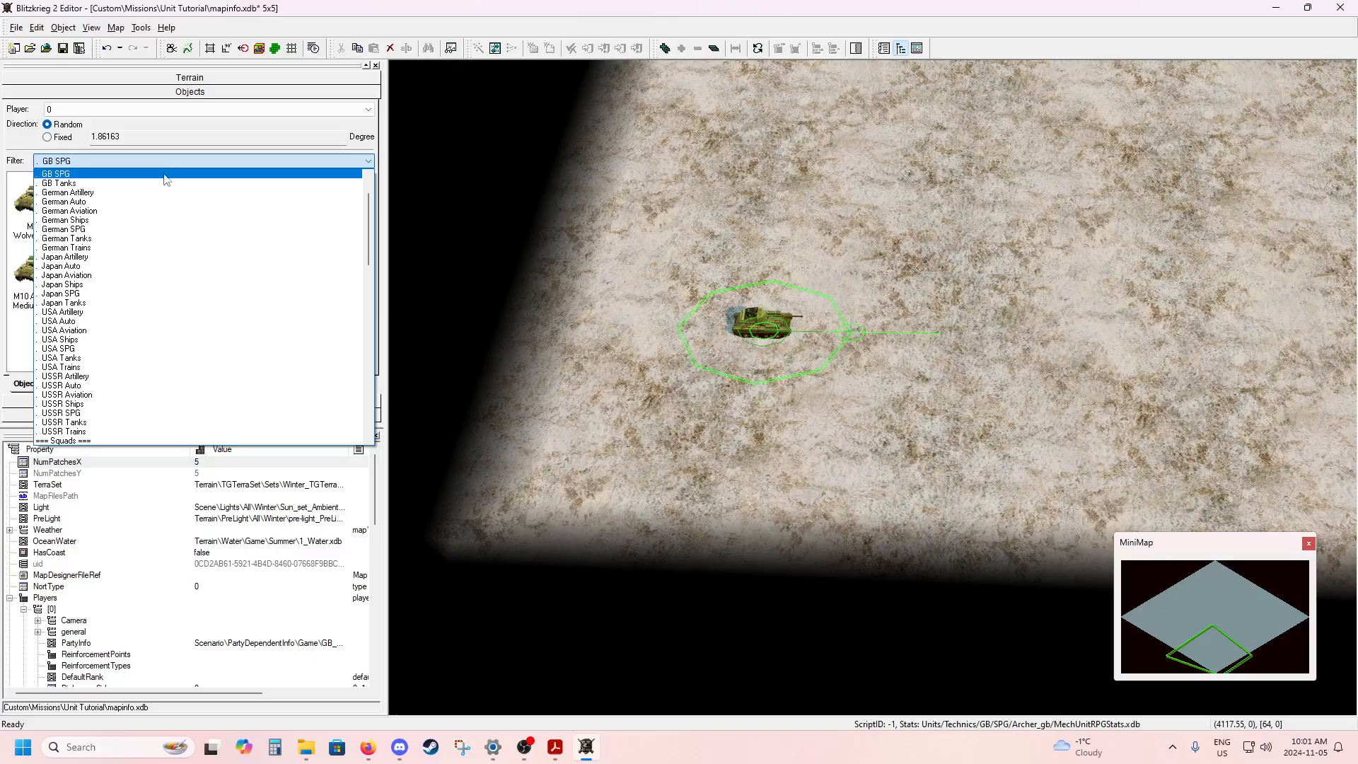
pyautogui.click(163, 189)
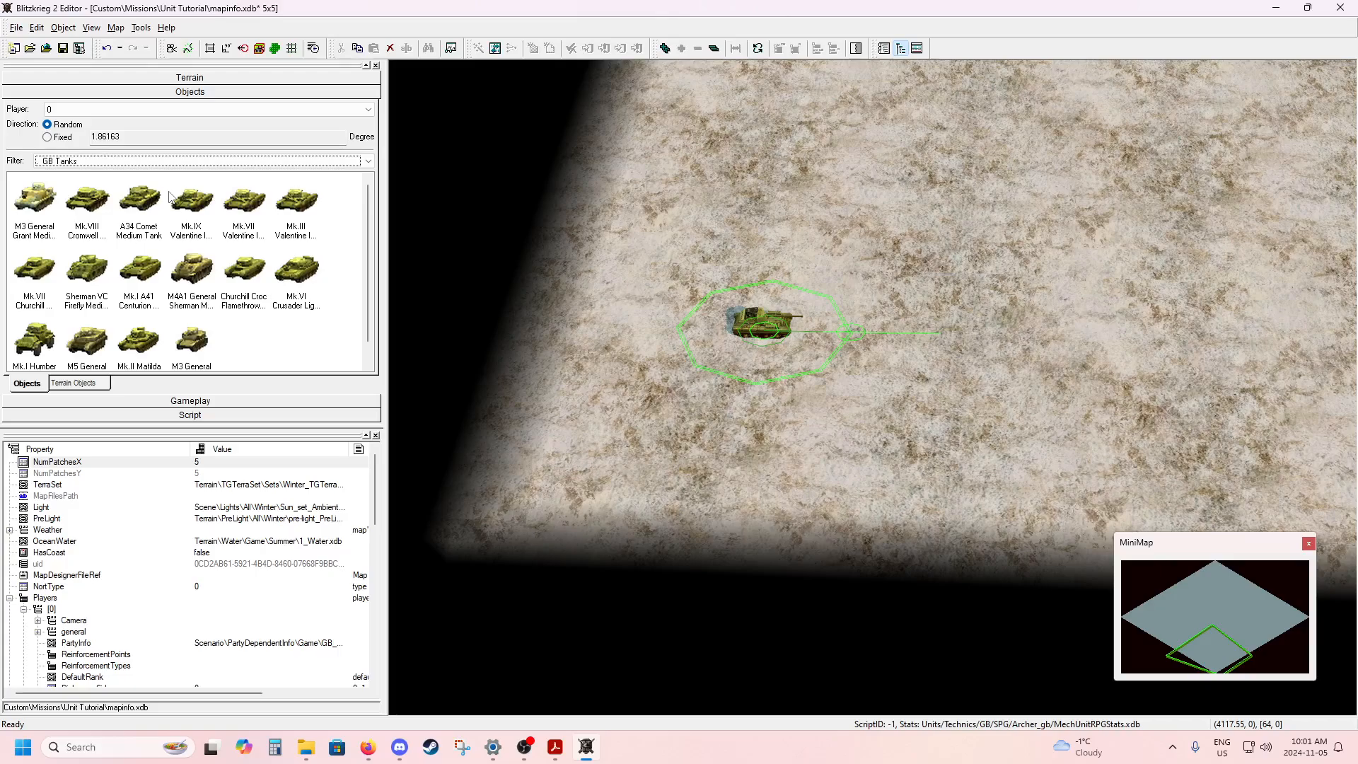
pyautogui.click(87, 269)
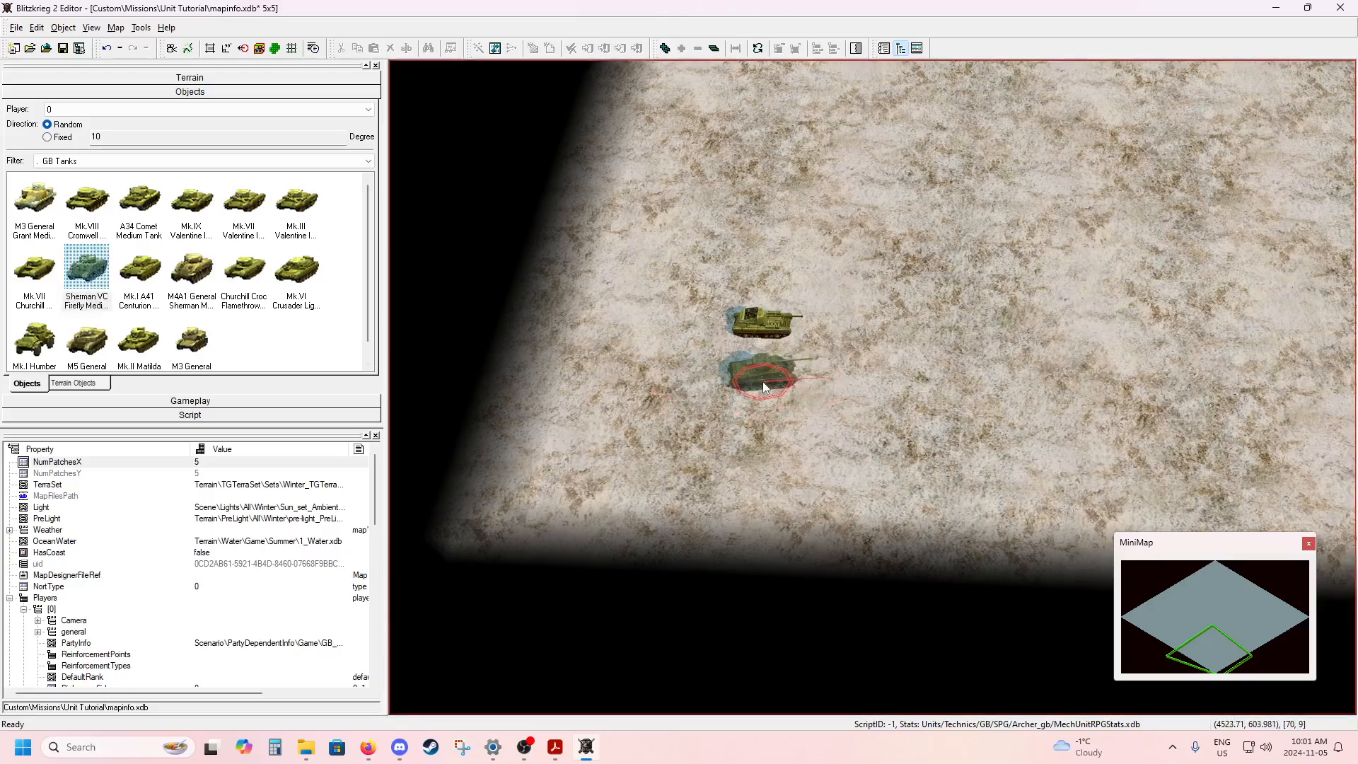
pyautogui.click(766, 382)
pyautogui.moveTo(845, 381); pyautogui.dragTo(873, 394)
pyautogui.click(885, 364)
pyautogui.moveTo(863, 363); pyautogui.dragTo(911, 394, button='middle')
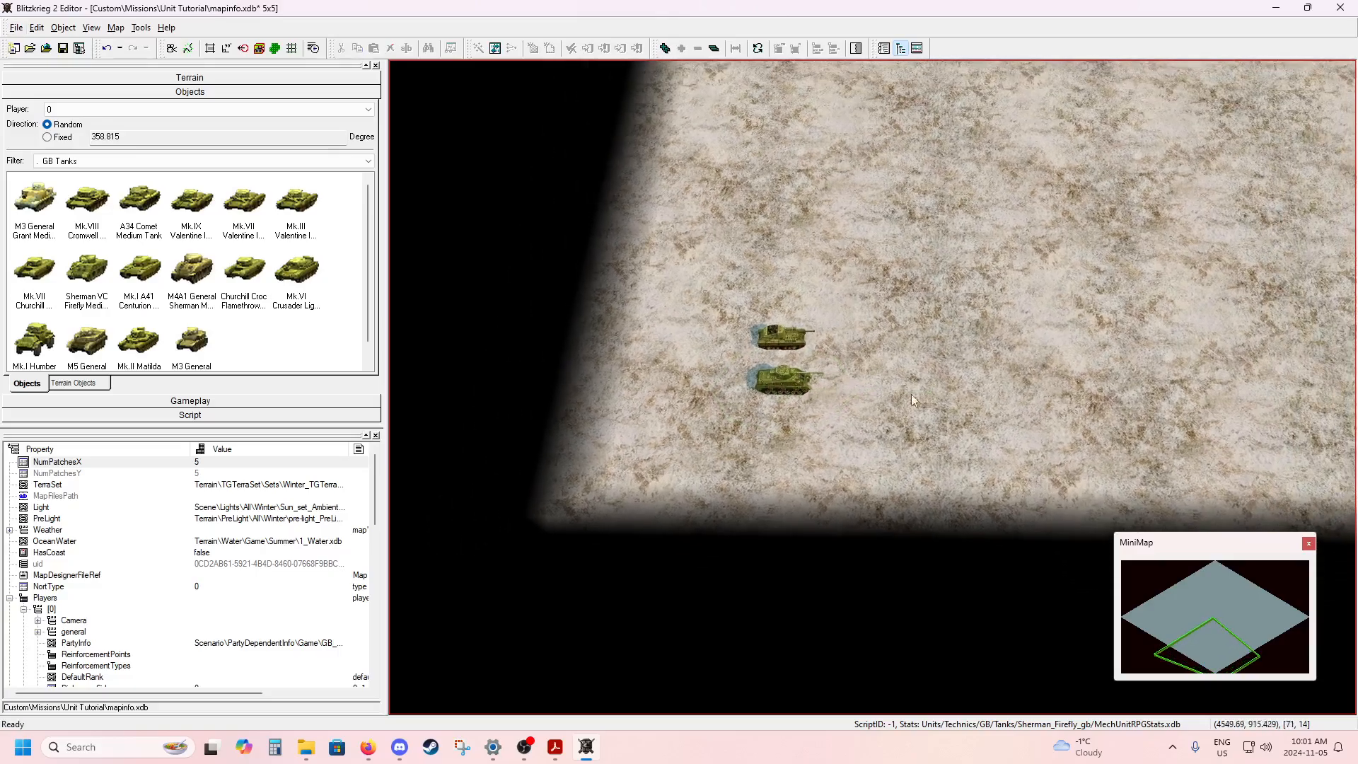
# Place a USSR SU-76 AT SPG for player 1 near the map diamond's right corner and turn it to about 182 degrees, towards the British vehicles.
pyautogui.moveTo(1123, 397); pyautogui.dragTo(825, 404, button='middle')
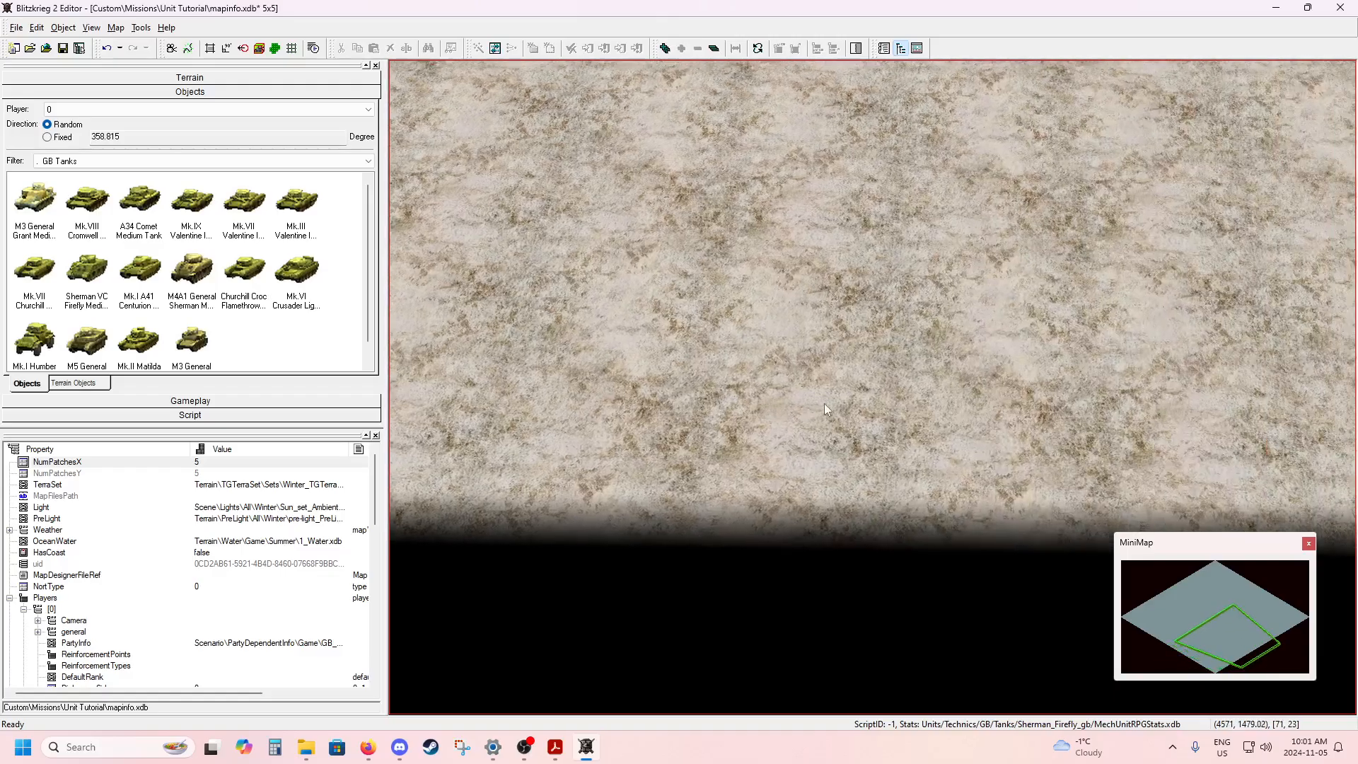
pyautogui.moveTo(1062, 421); pyautogui.dragTo(785, 426, button='middle')
pyautogui.moveTo(1105, 434); pyautogui.dragTo(924, 442, button='middle')
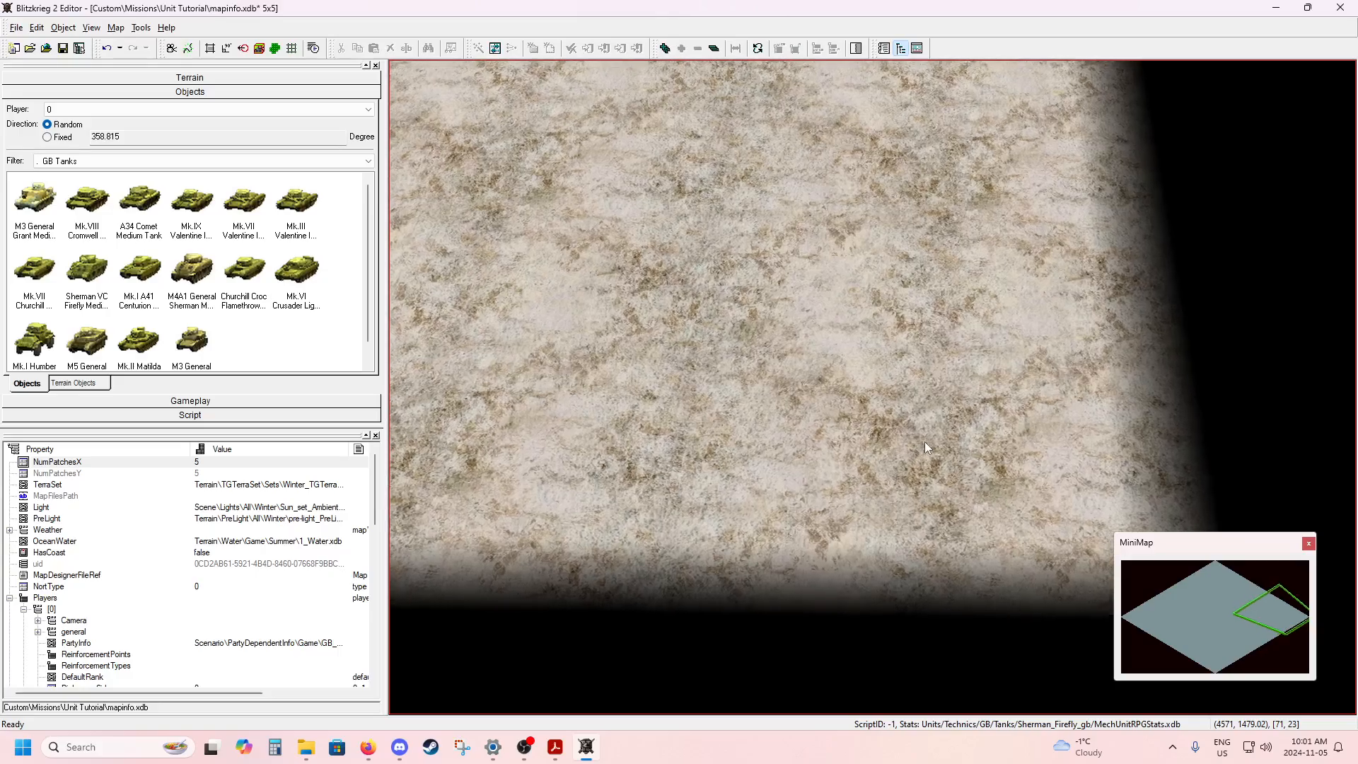
pyautogui.click(115, 109)
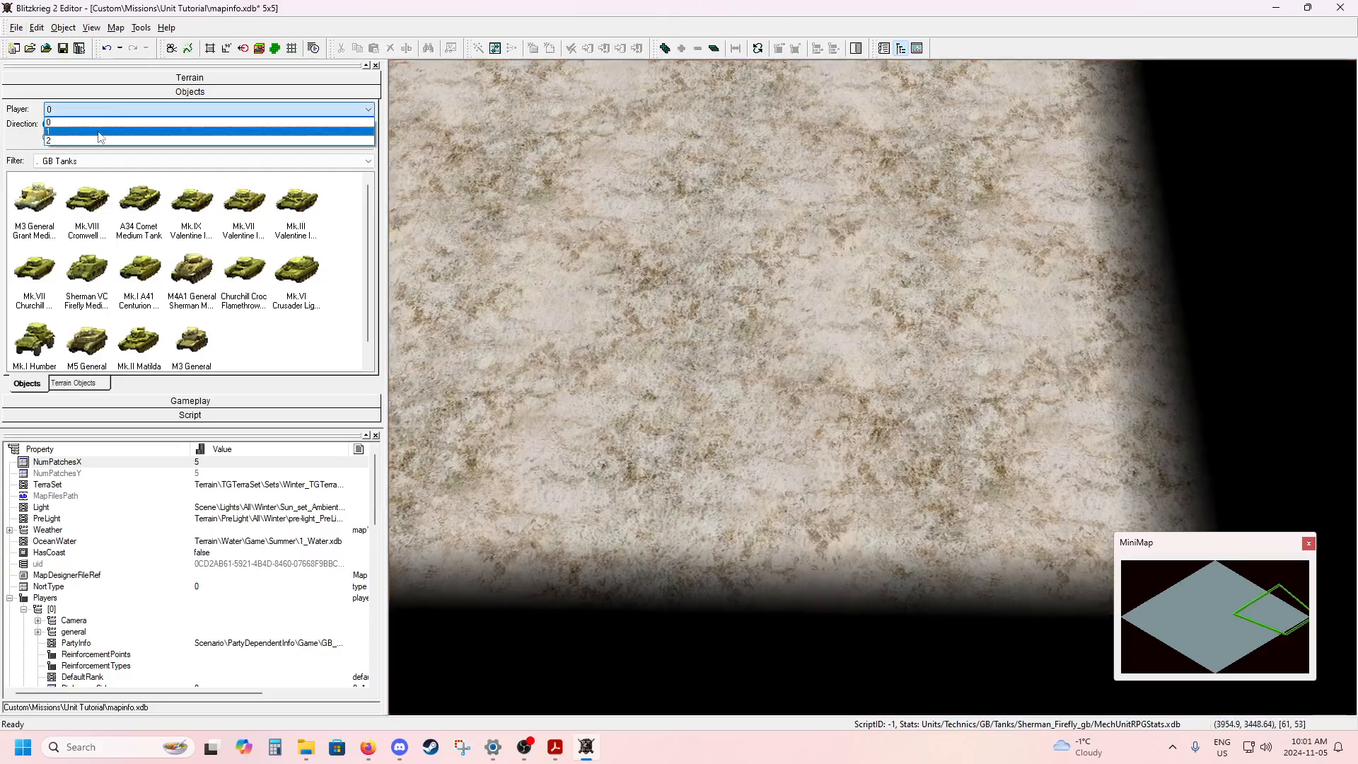
pyautogui.click(99, 131)
pyautogui.click(76, 162)
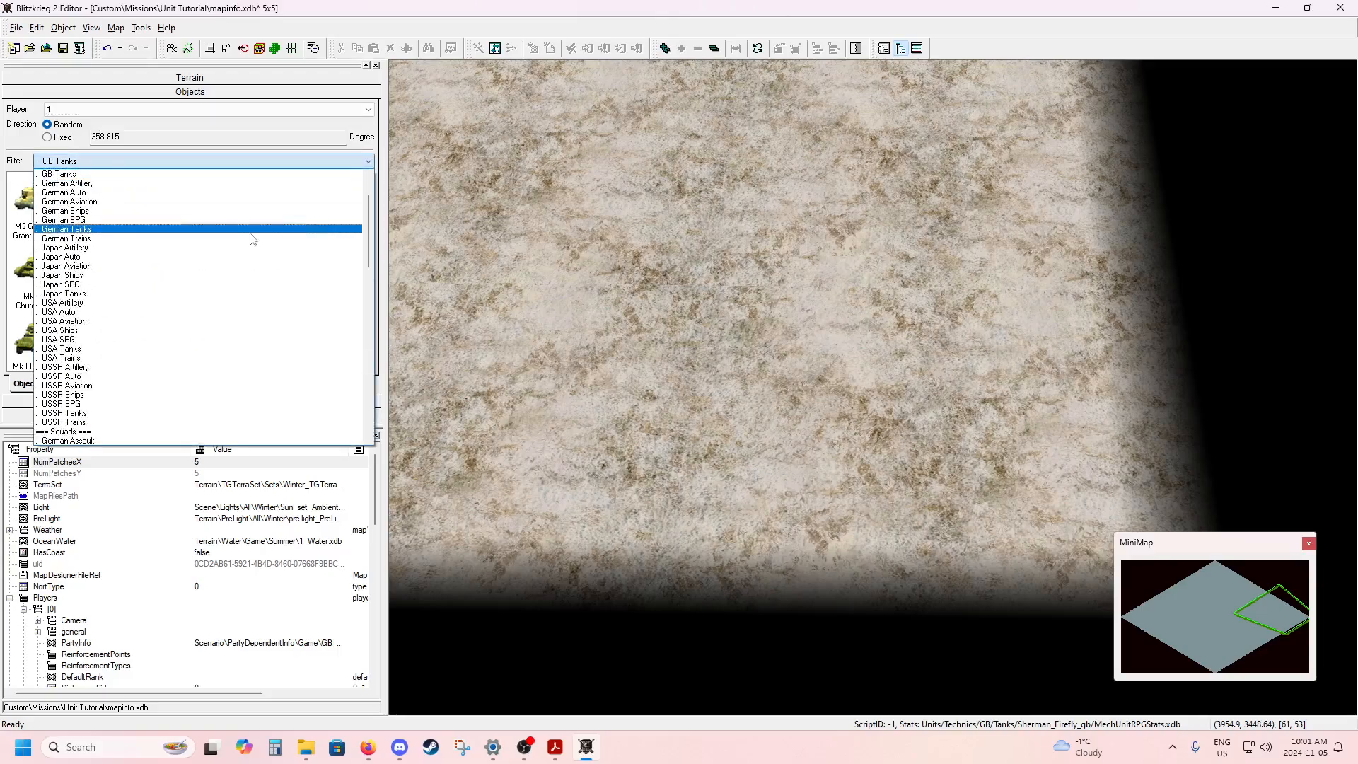
pyautogui.moveTo(370, 217); pyautogui.dragTo(370, 234)
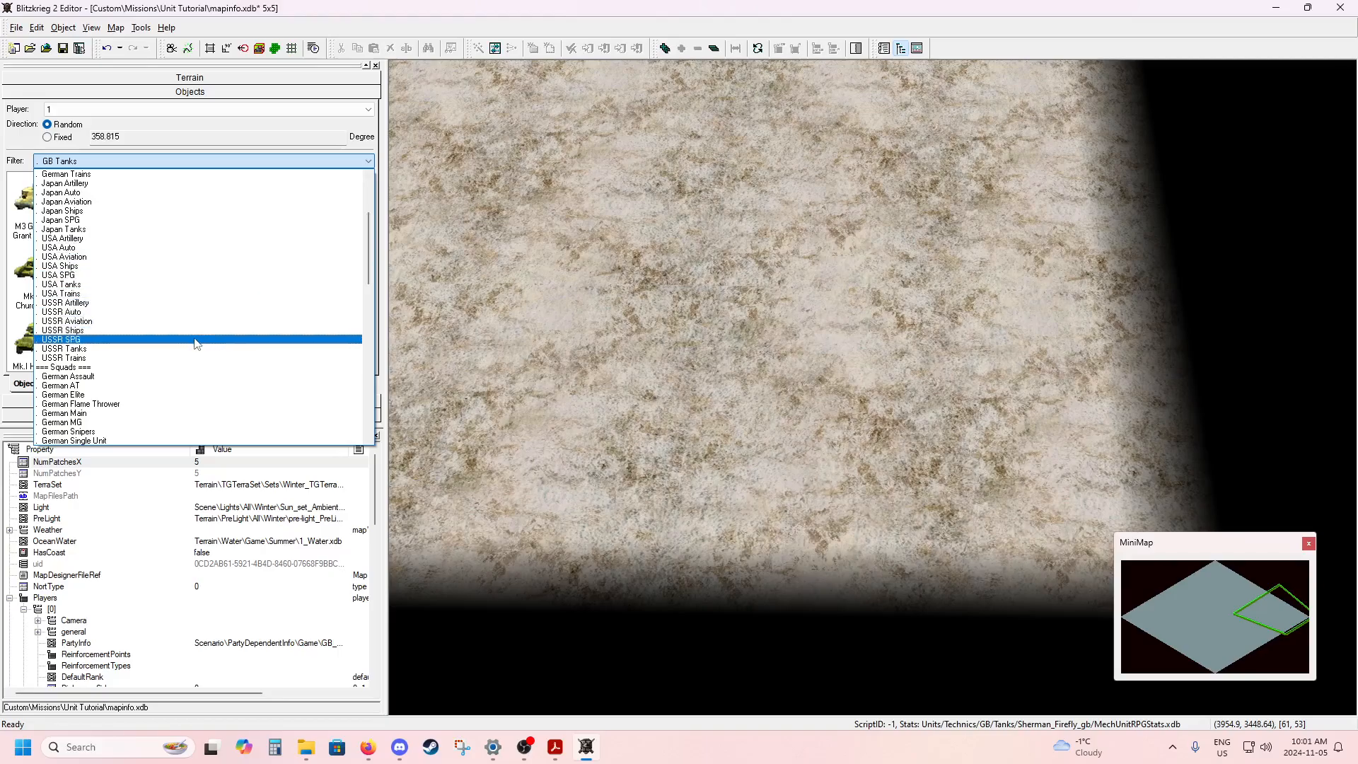
pyautogui.click(197, 340)
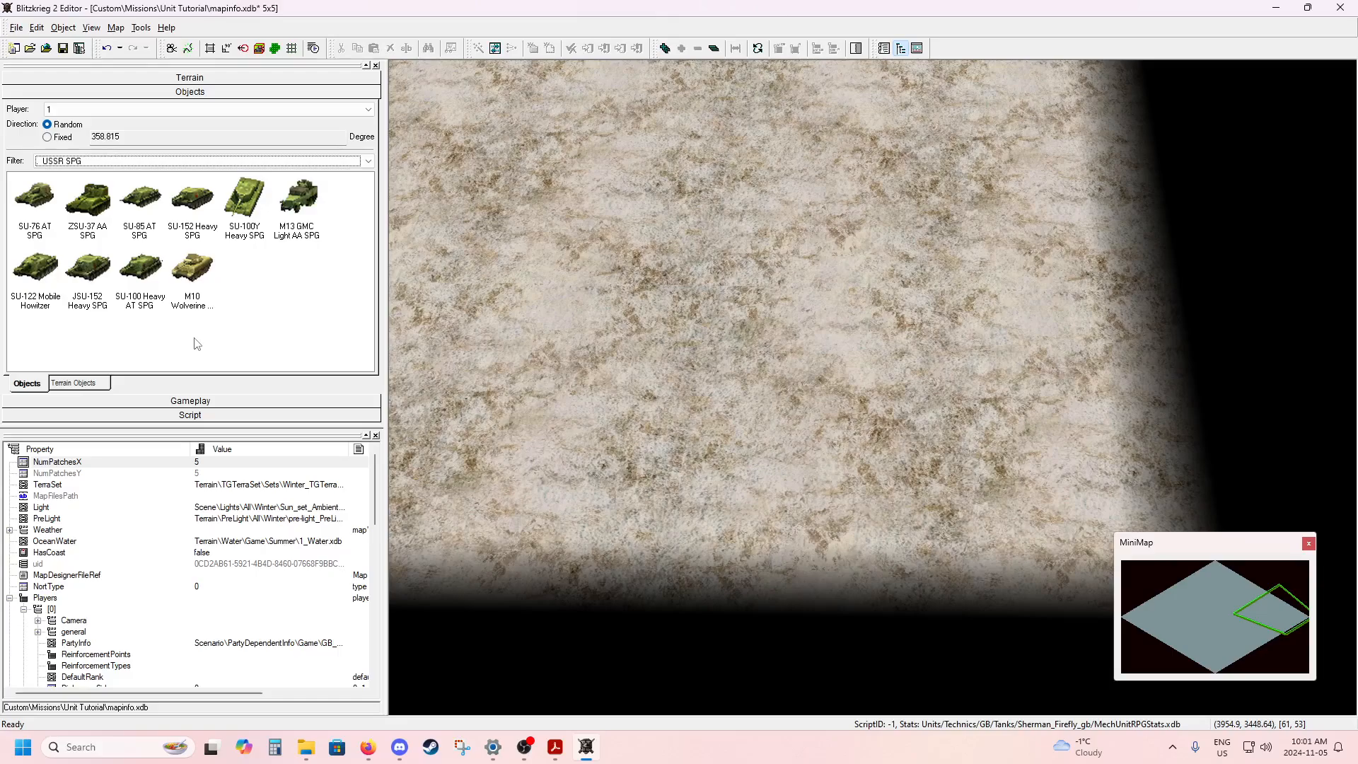
pyautogui.click(37, 204)
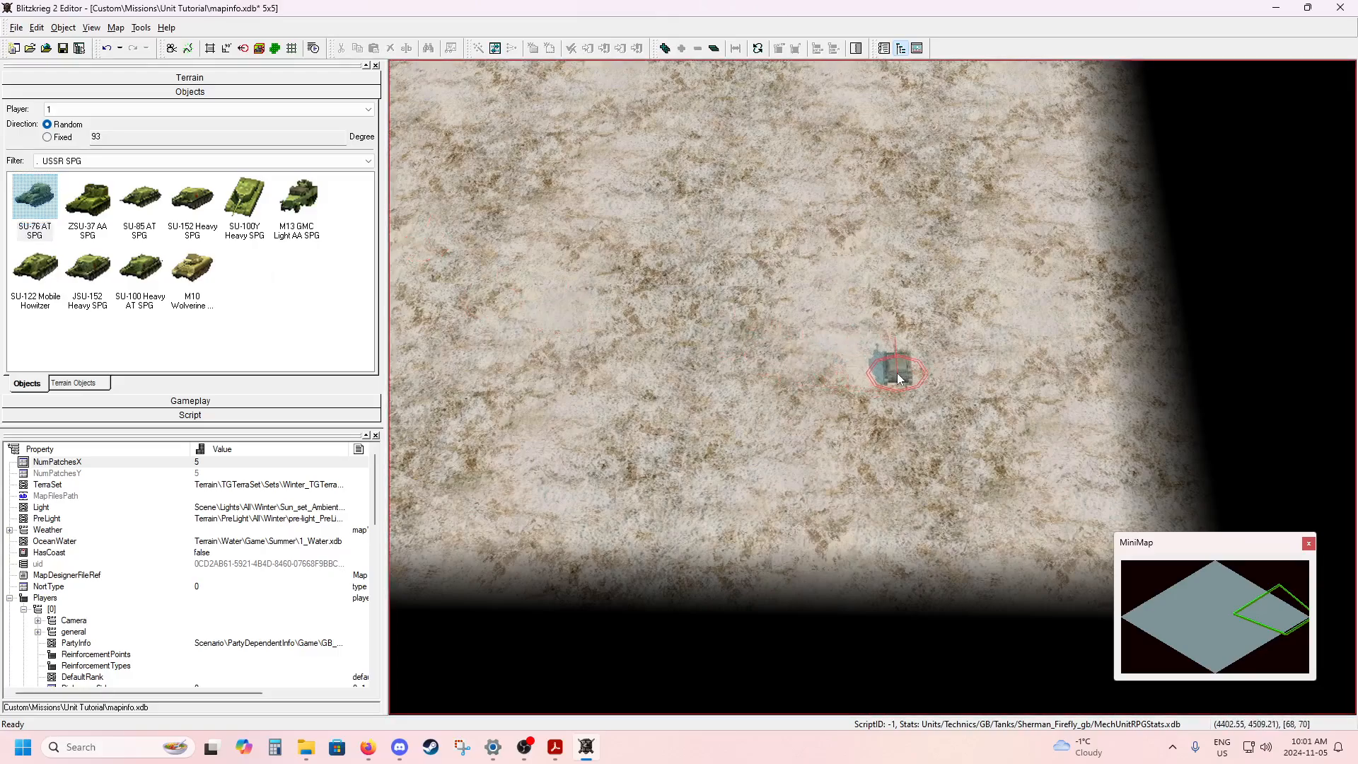
pyautogui.click(897, 372)
pyautogui.press('Escape')
pyautogui.click(897, 369)
pyautogui.moveTo(896, 319); pyautogui.dragTo(791, 378)
# Place a USSR T-34 Mod. 41 Medium Tank for player 1 beside the SU-76 and rotate it to about 182 degrees.
pyautogui.click(113, 161)
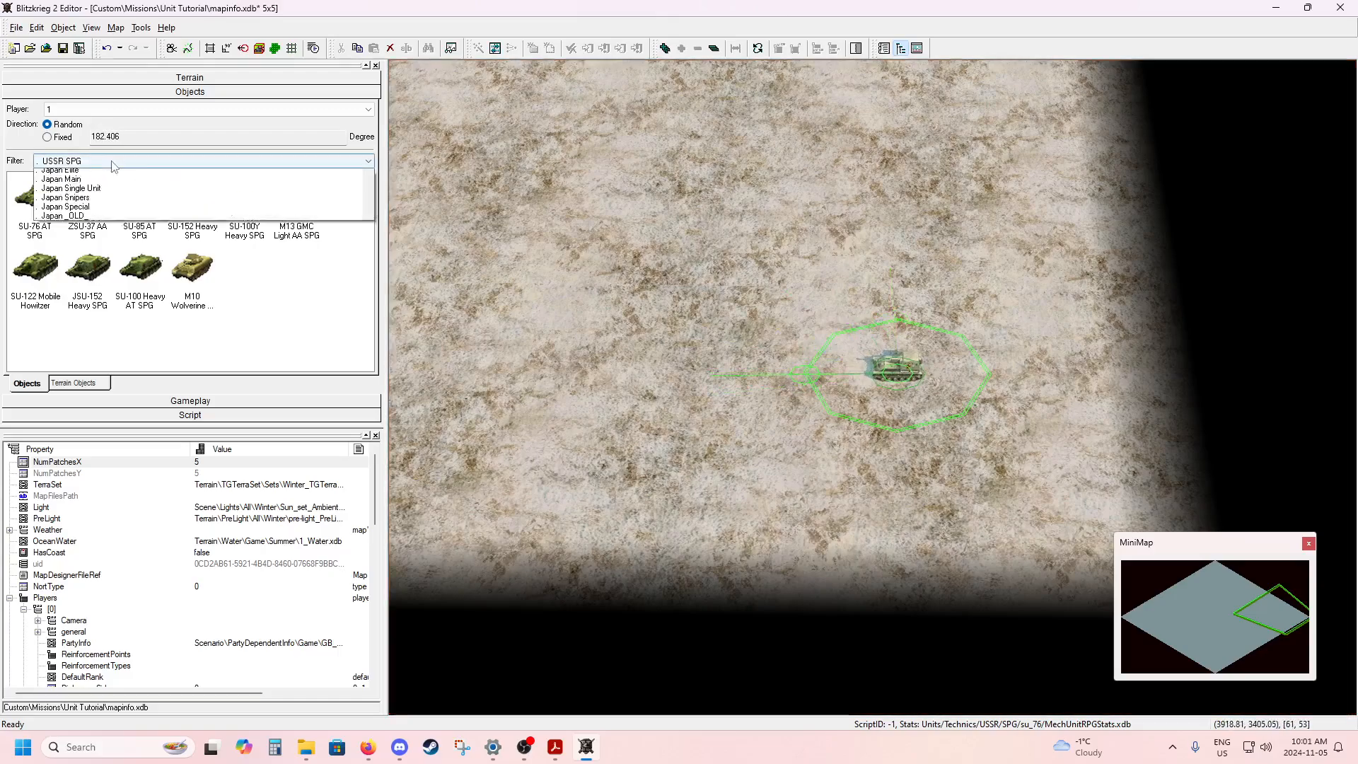
pyautogui.click(111, 184)
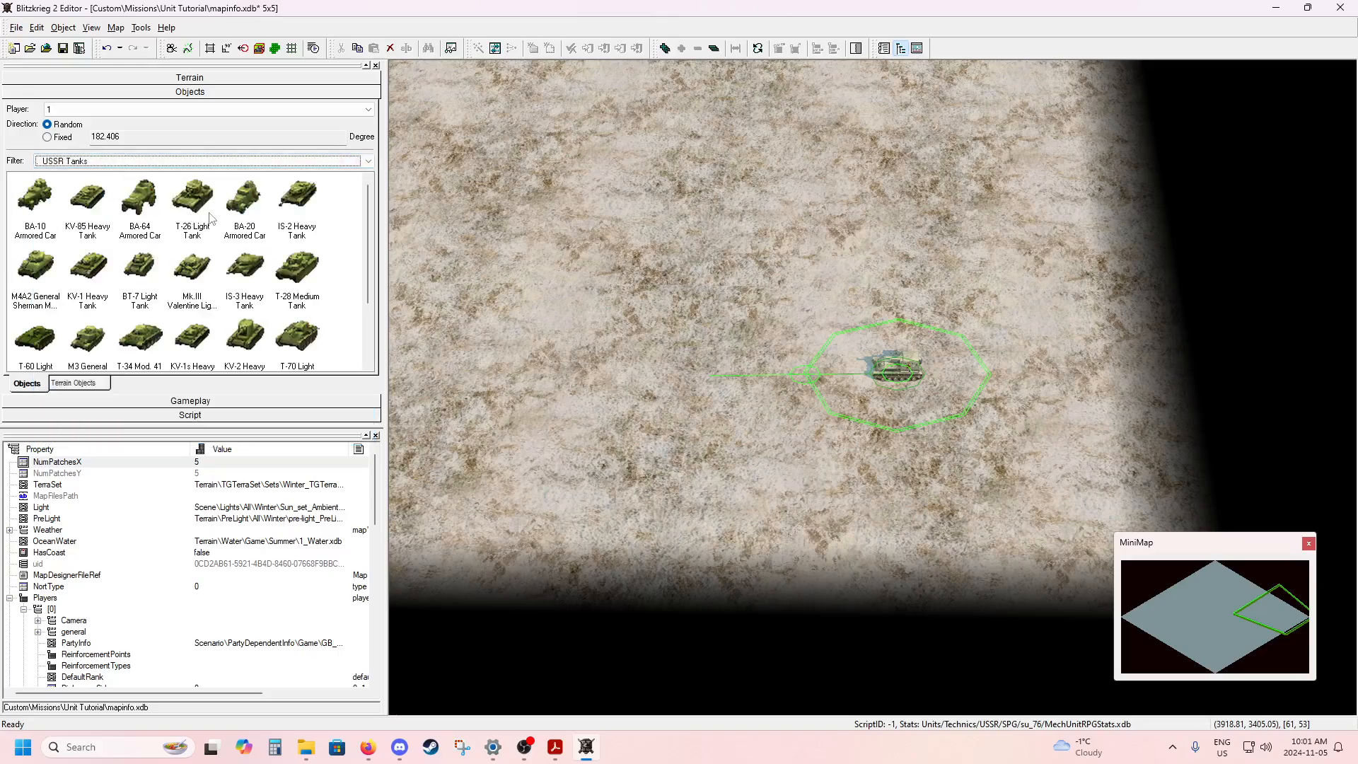
pyautogui.scroll(-2, 211, 218)
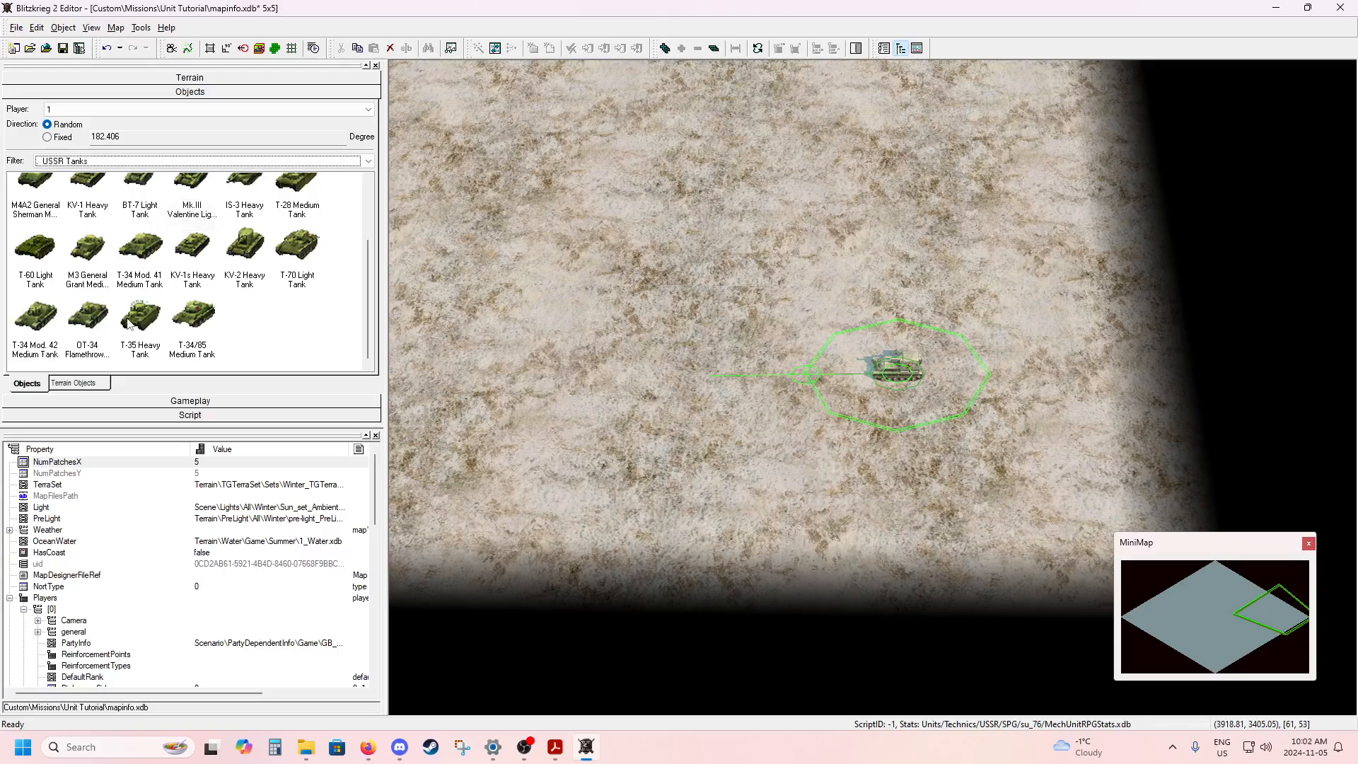
pyautogui.click(140, 251)
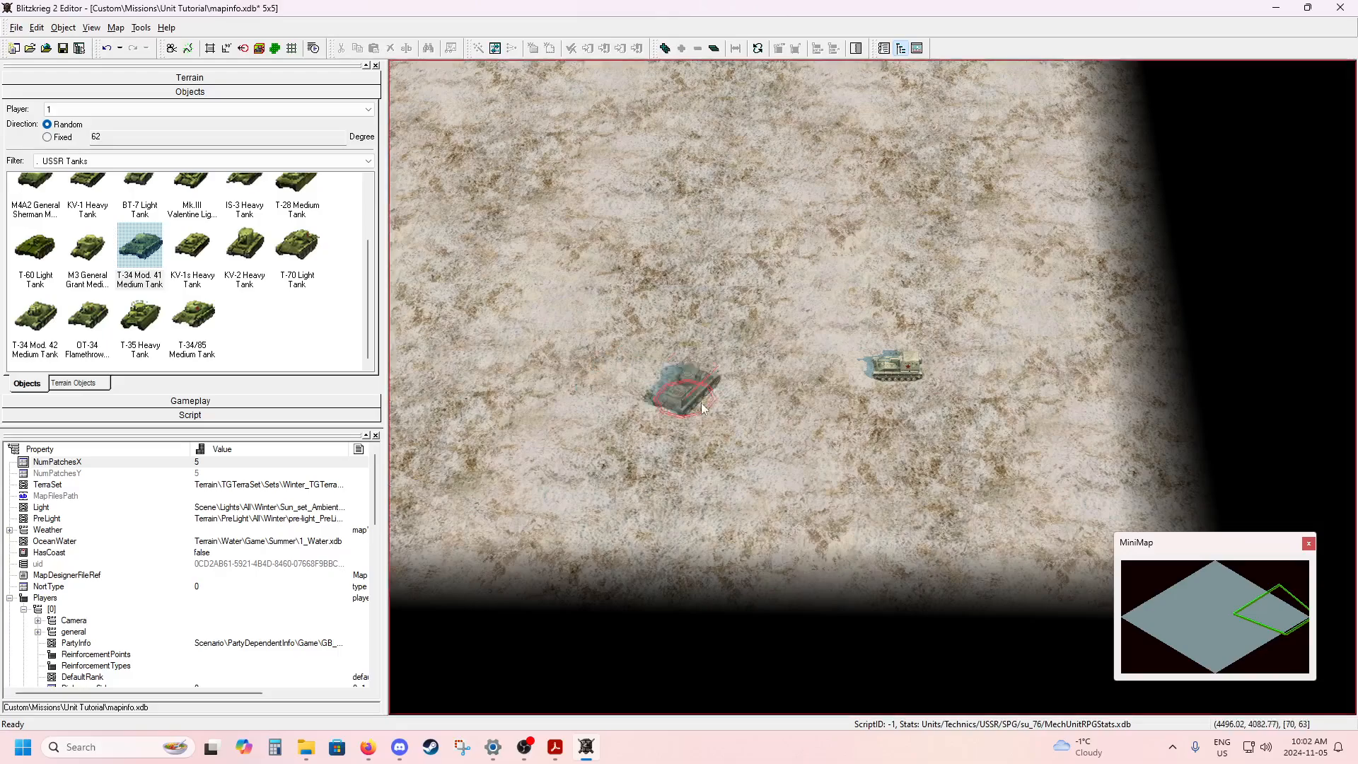
pyautogui.click(891, 446)
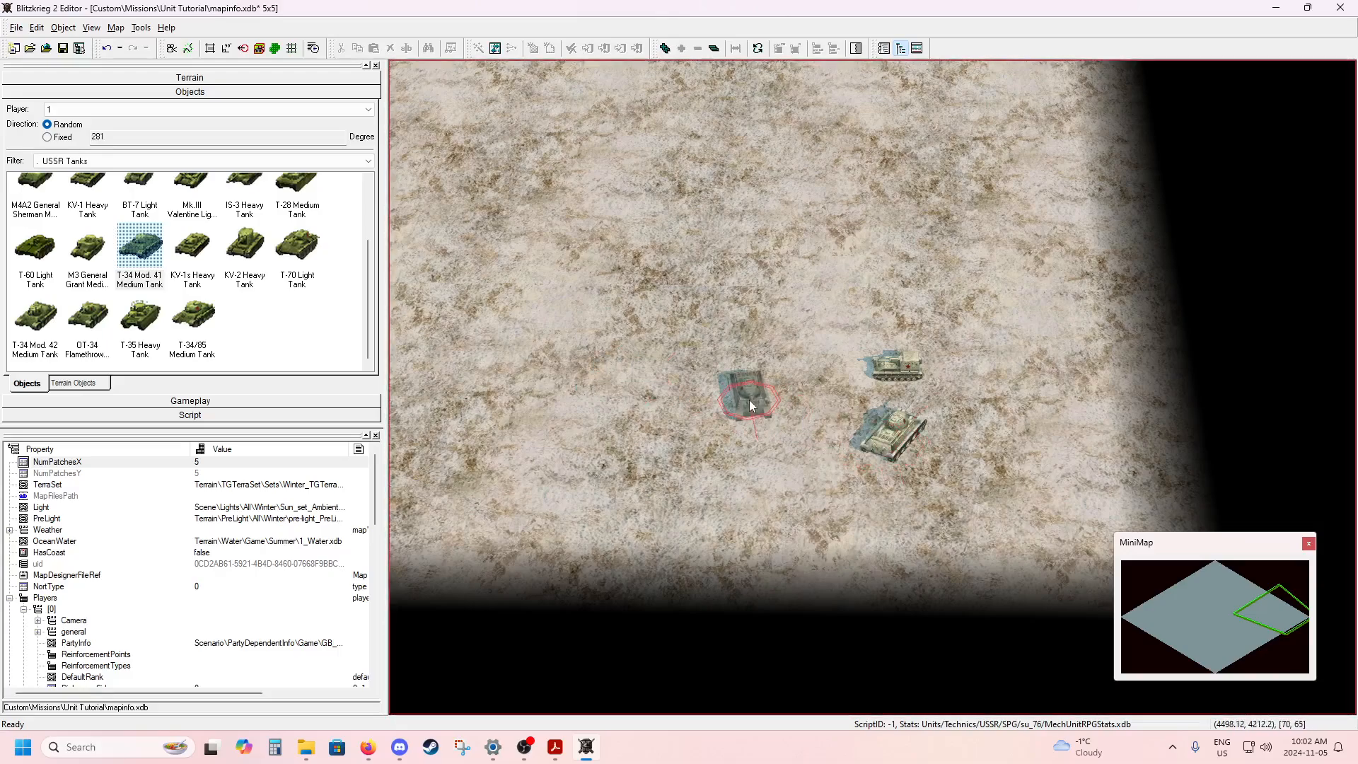
pyautogui.press('Escape')
pyautogui.click(909, 429)
pyautogui.moveTo(938, 398); pyautogui.dragTo(720, 451)
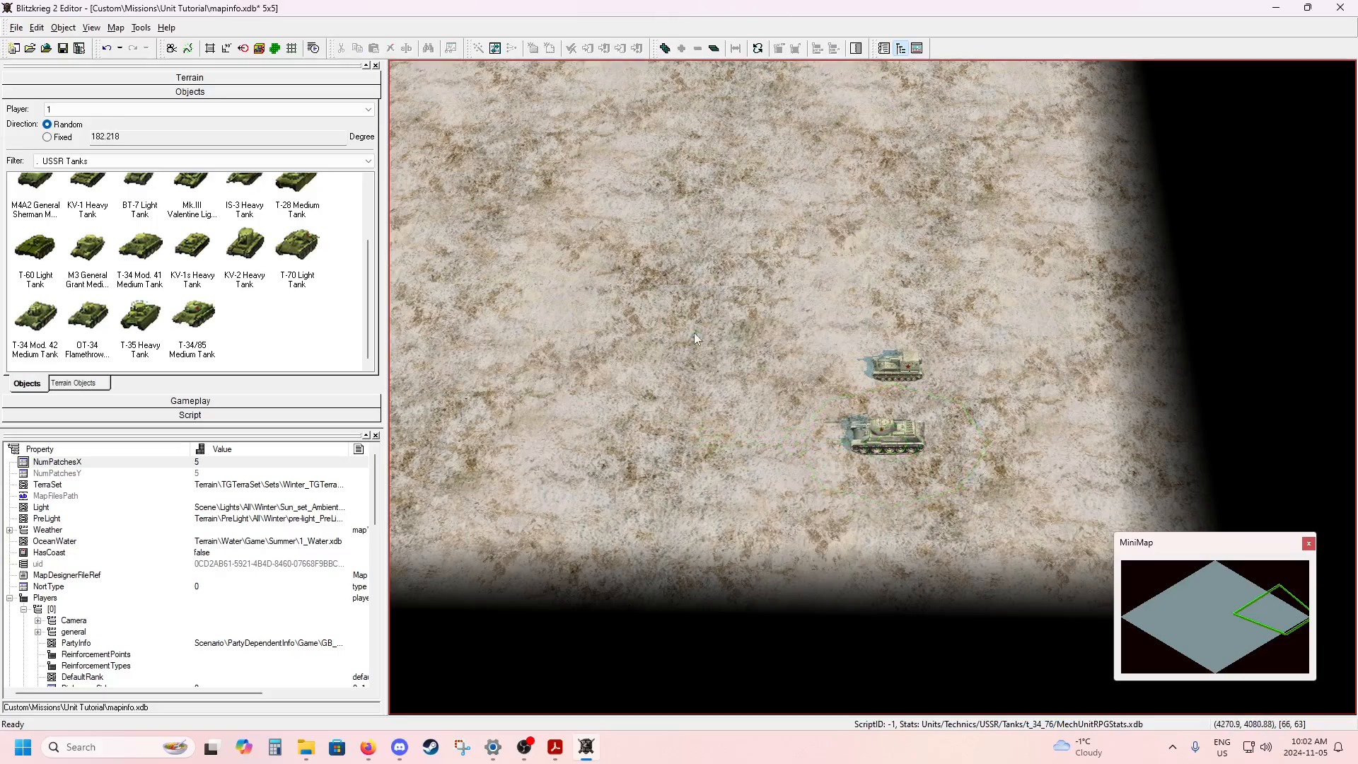
# Set the active player for object placement to player 0.
pyautogui.scroll(-2, 708, 325)
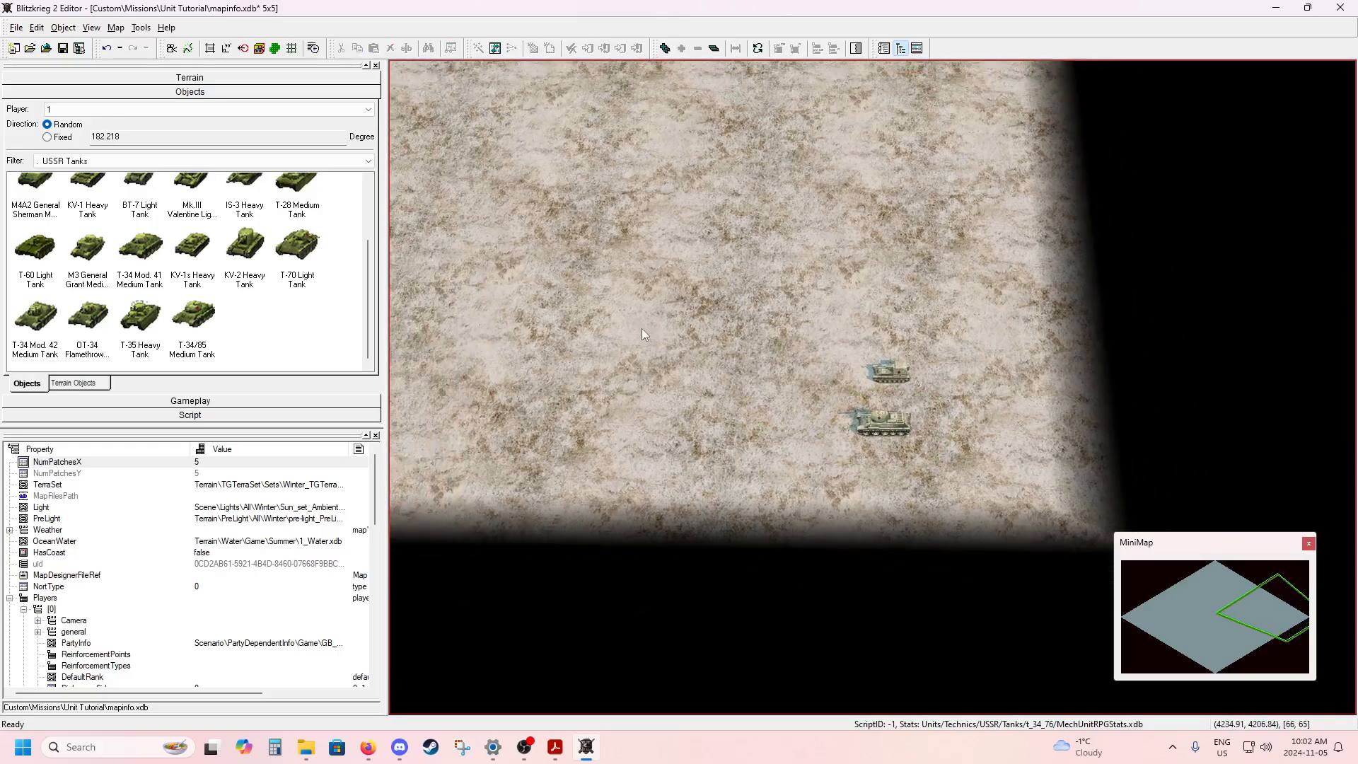
pyautogui.click(306, 111)
pyautogui.click(292, 123)
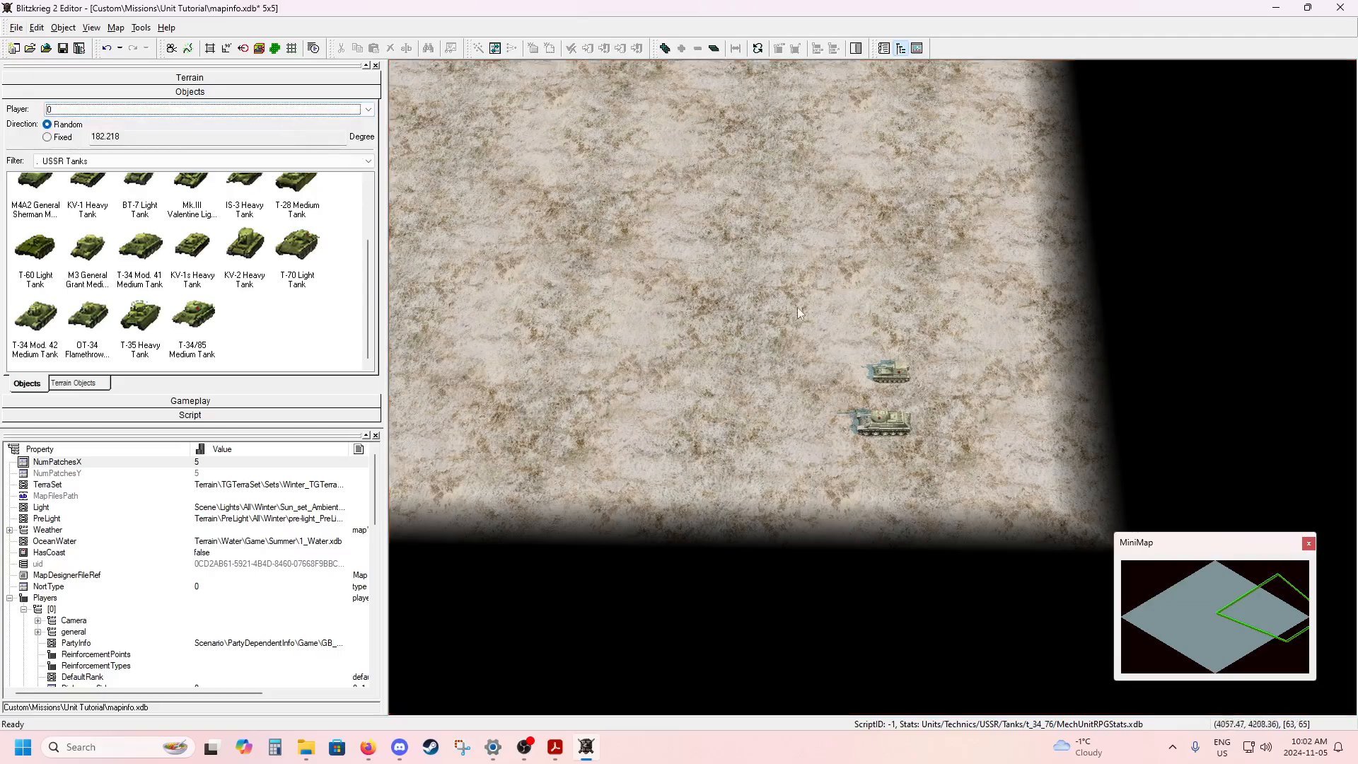
# Examine the British and Soviet vehicle positions and the open ground between them along the map's edge.
pyautogui.moveTo(587, 344); pyautogui.dragTo(944, 386, button='middle')
pyautogui.moveTo(750, 388)
pyautogui.mouseDown(button='middle')
pyautogui.moveTo(948, 389)
pyautogui.moveTo(812, 385)
pyautogui.mouseUp(button='middle')
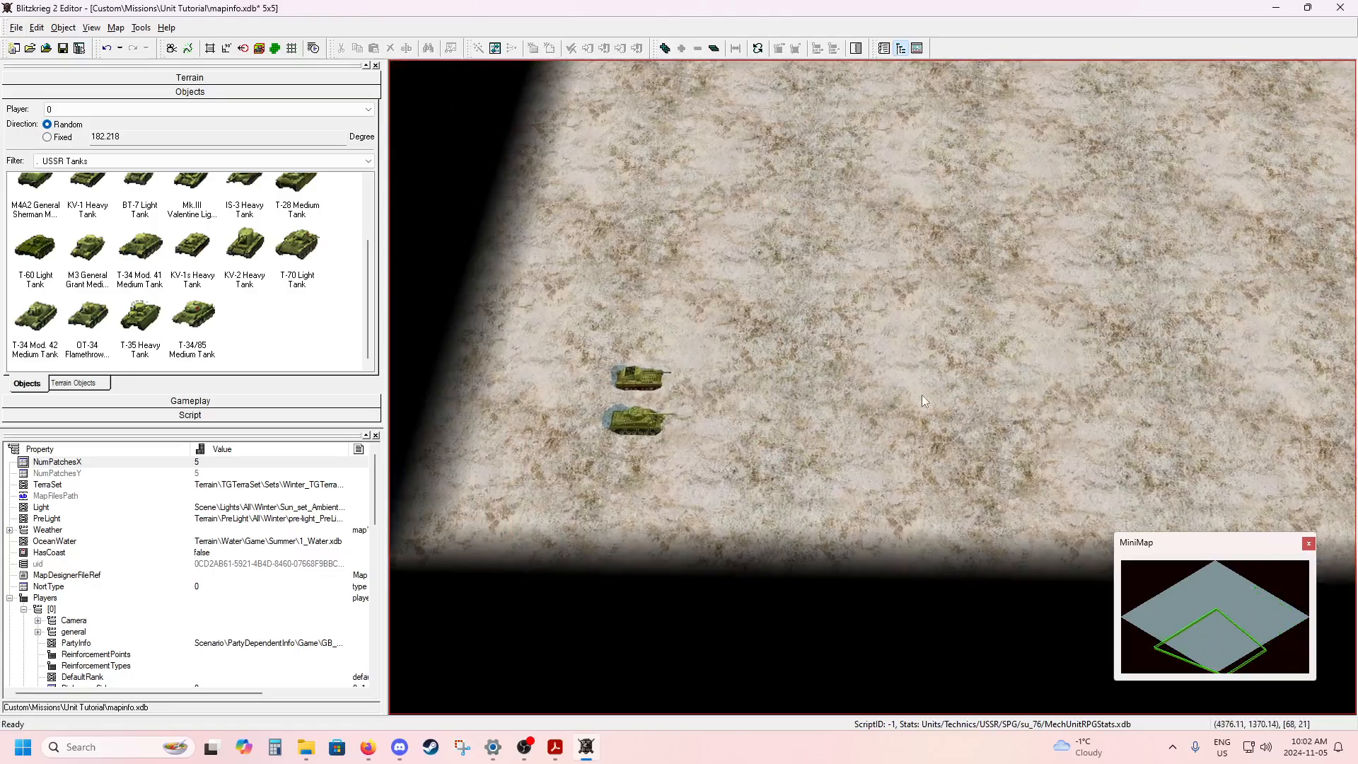
pyautogui.moveTo(923, 395); pyautogui.dragTo(855, 396, button='middle')
pyautogui.scroll(-3, 826, 394)
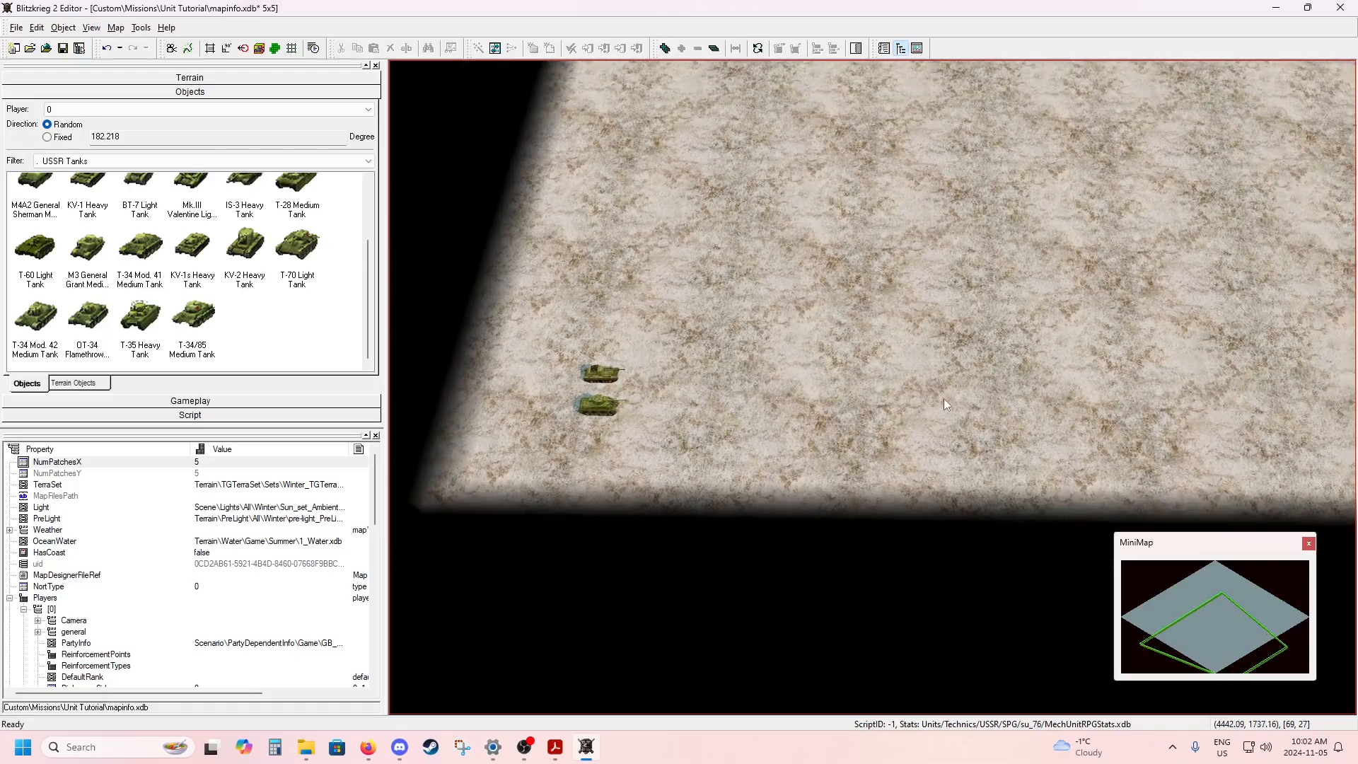
pyautogui.moveTo(944, 398); pyautogui.dragTo(615, 403, button='middle')
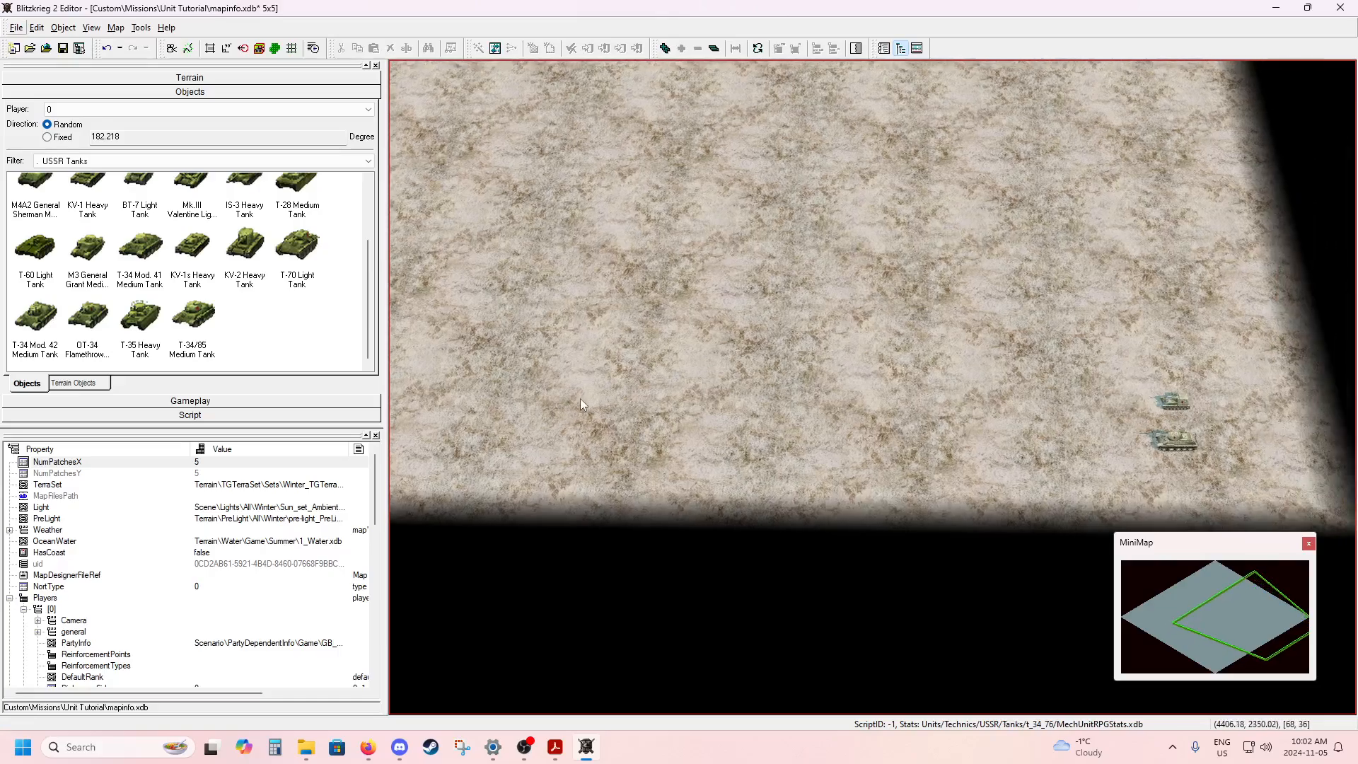
pyautogui.moveTo(580, 397); pyautogui.dragTo(839, 368, button='middle')
pyautogui.scroll(-4, 665, 375)
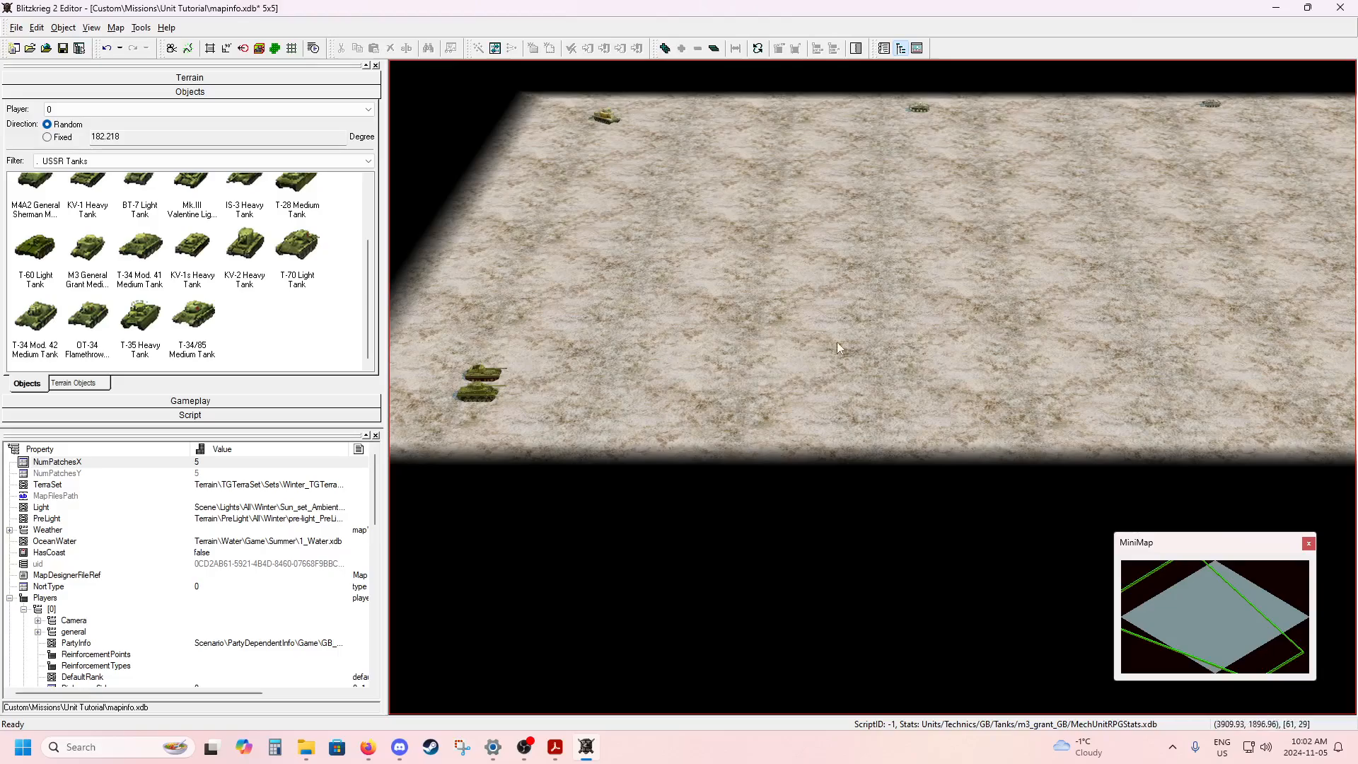
pyautogui.scroll(3, 783, 366)
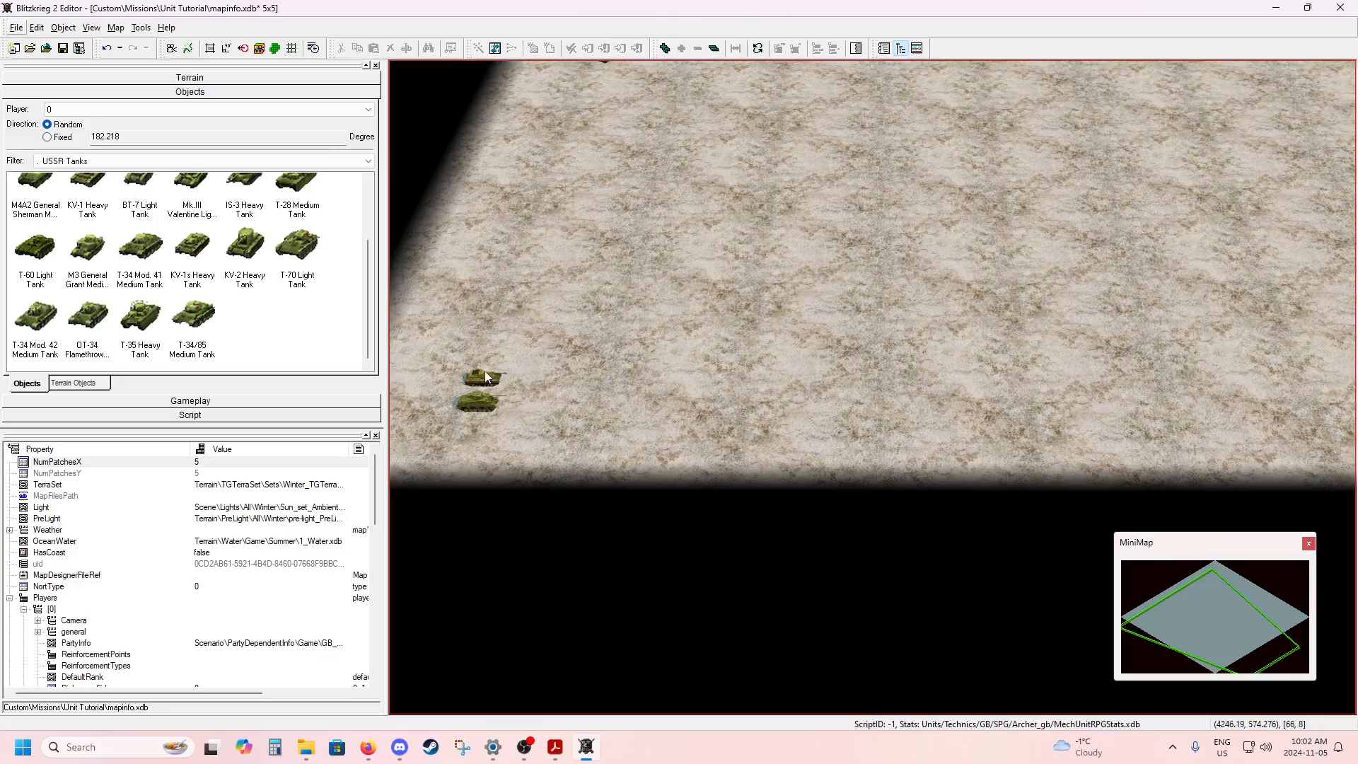
pyautogui.moveTo(903, 395); pyautogui.dragTo(544, 405, button='middle')
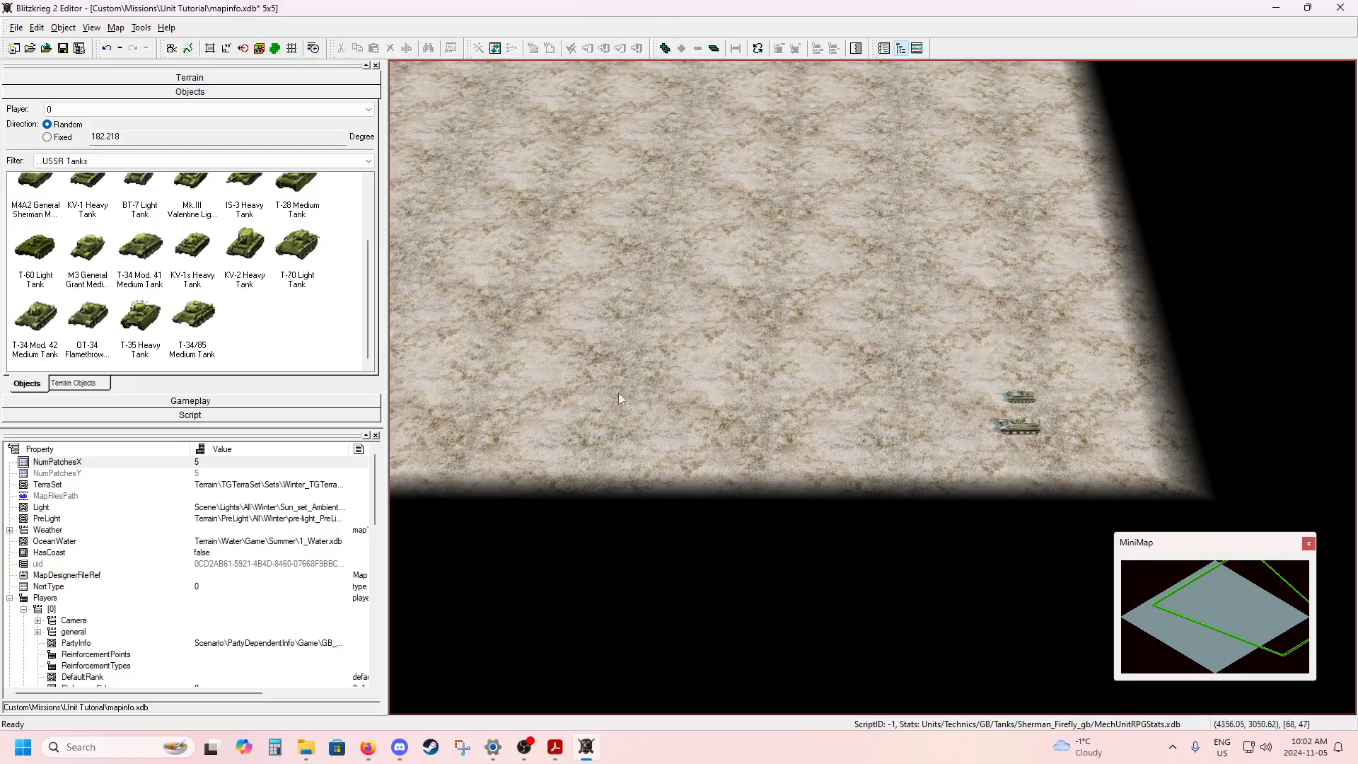
pyautogui.moveTo(579, 396); pyautogui.dragTo(750, 401, button='middle')
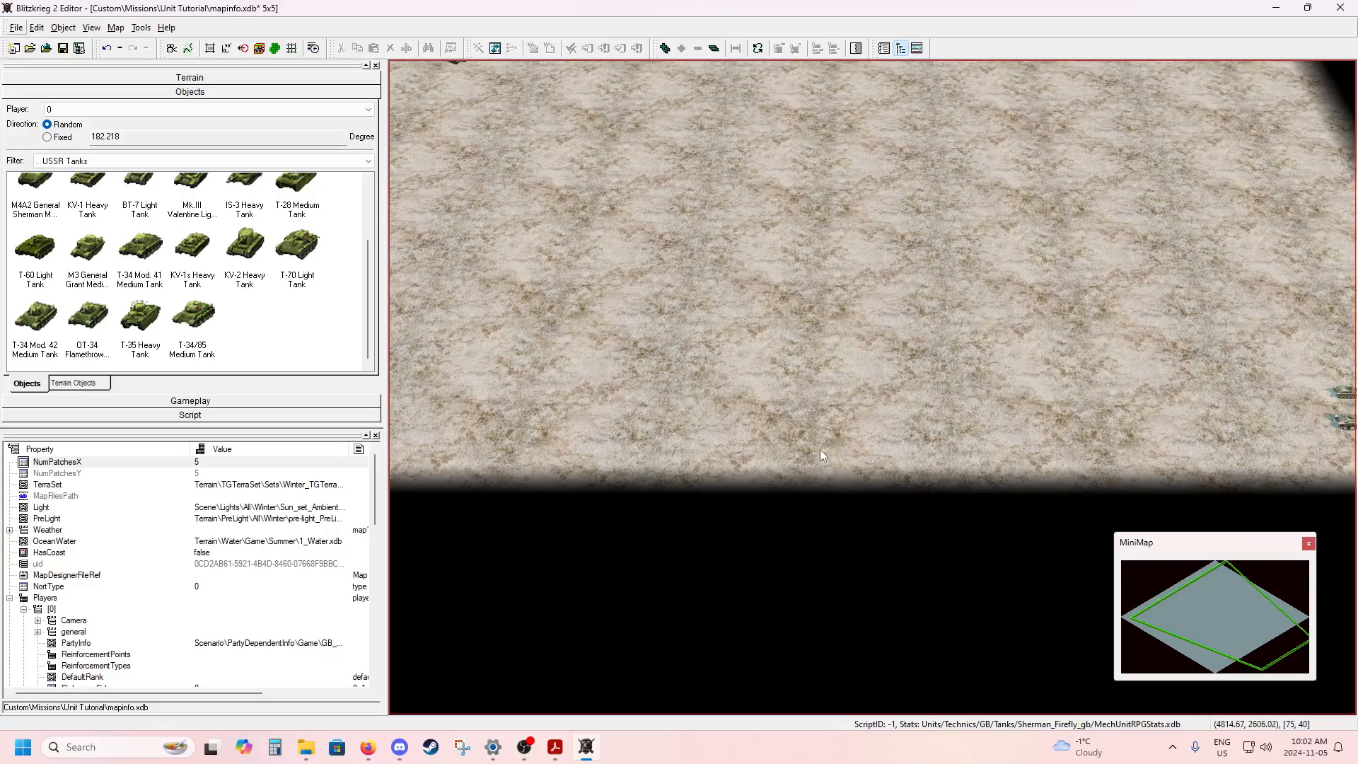
pyautogui.moveTo(777, 415); pyautogui.dragTo(986, 427, button='middle')
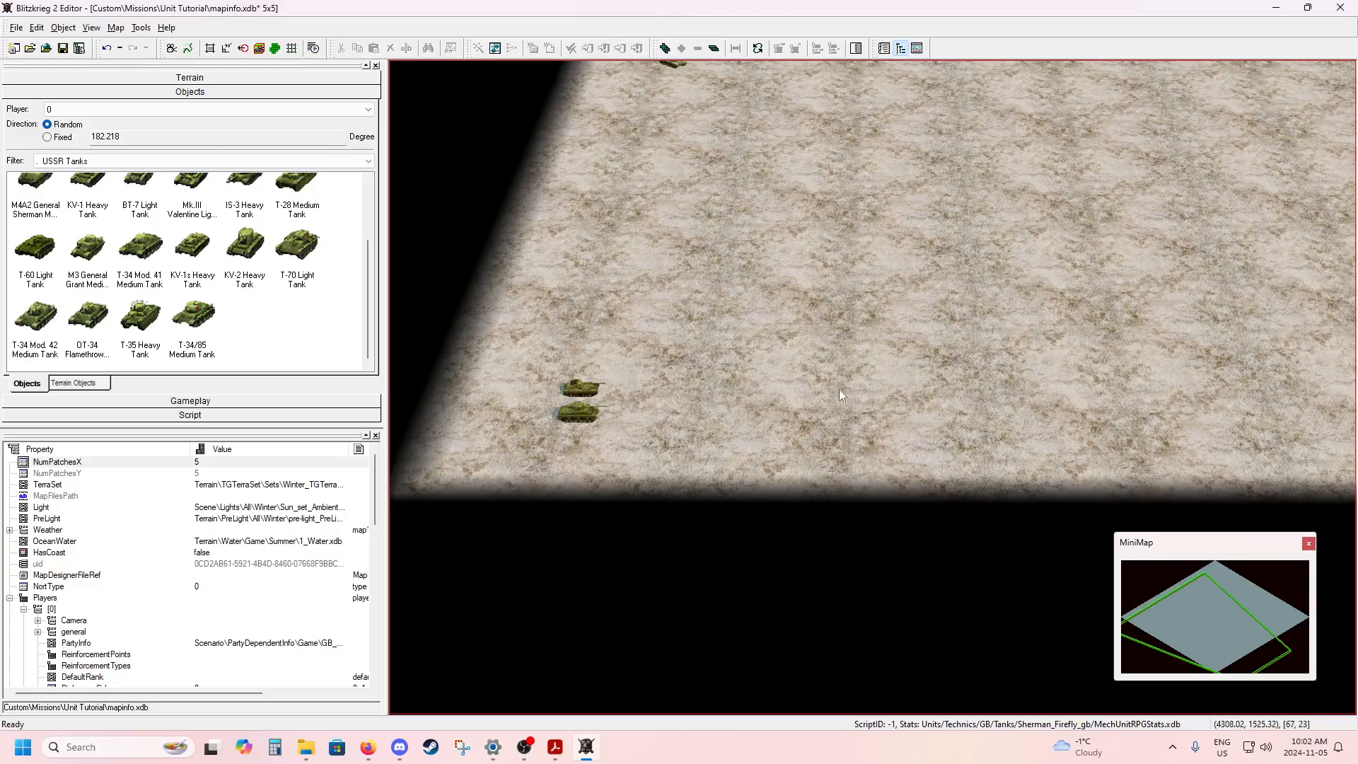
pyautogui.moveTo(865, 389); pyautogui.dragTo(629, 389, button='middle')
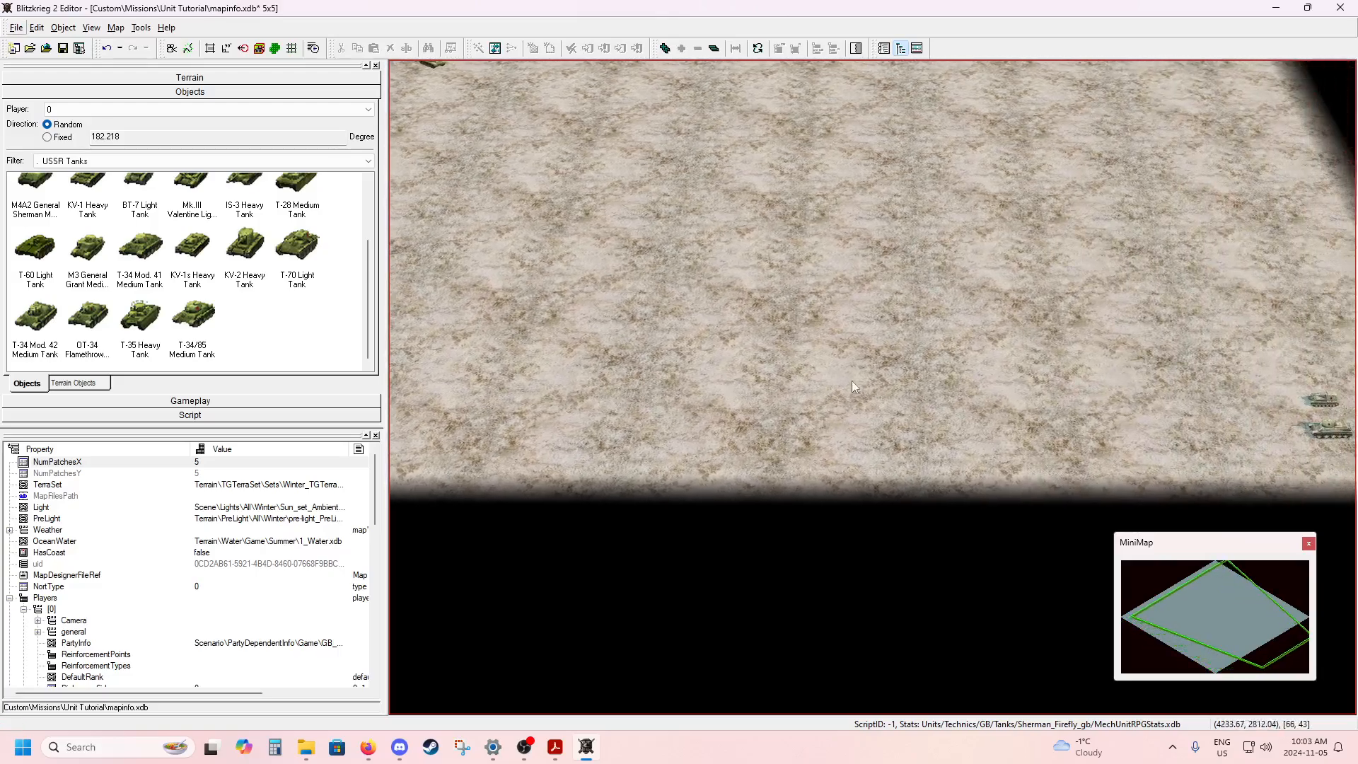
pyautogui.moveTo(760, 292); pyautogui.dragTo(848, 521, button='middle')
pyautogui.moveTo(655, 373); pyautogui.dragTo(754, 489, button='middle')
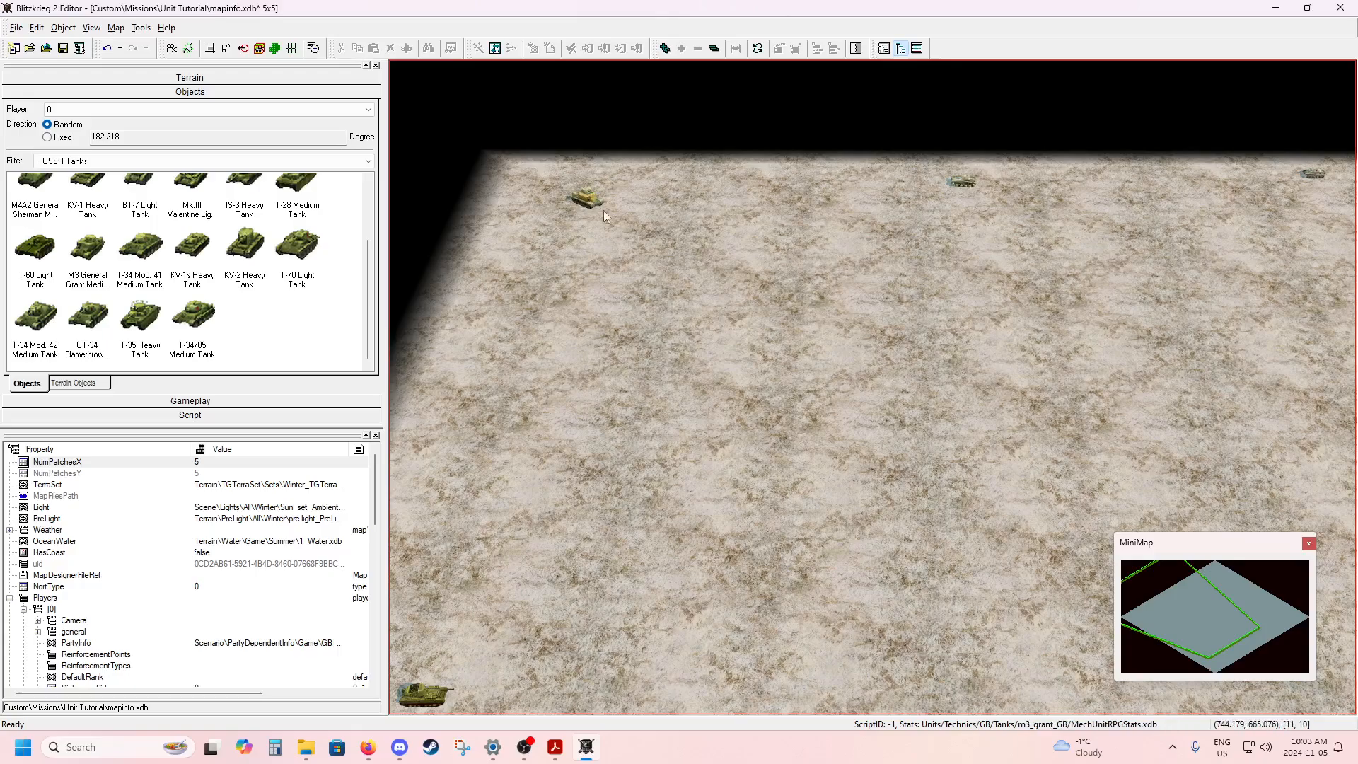
pyautogui.moveTo(787, 456)
pyautogui.mouseDown(button='middle')
pyautogui.moveTo(707, 342)
pyautogui.moveTo(699, 279)
pyautogui.mouseUp(button='middle')
pyautogui.moveTo(819, 395)
pyautogui.mouseDown(button='middle')
pyautogui.moveTo(756, 271)
pyautogui.moveTo(770, 256)
pyautogui.mouseUp(button='middle')
pyautogui.scroll(-3, 745, 287)
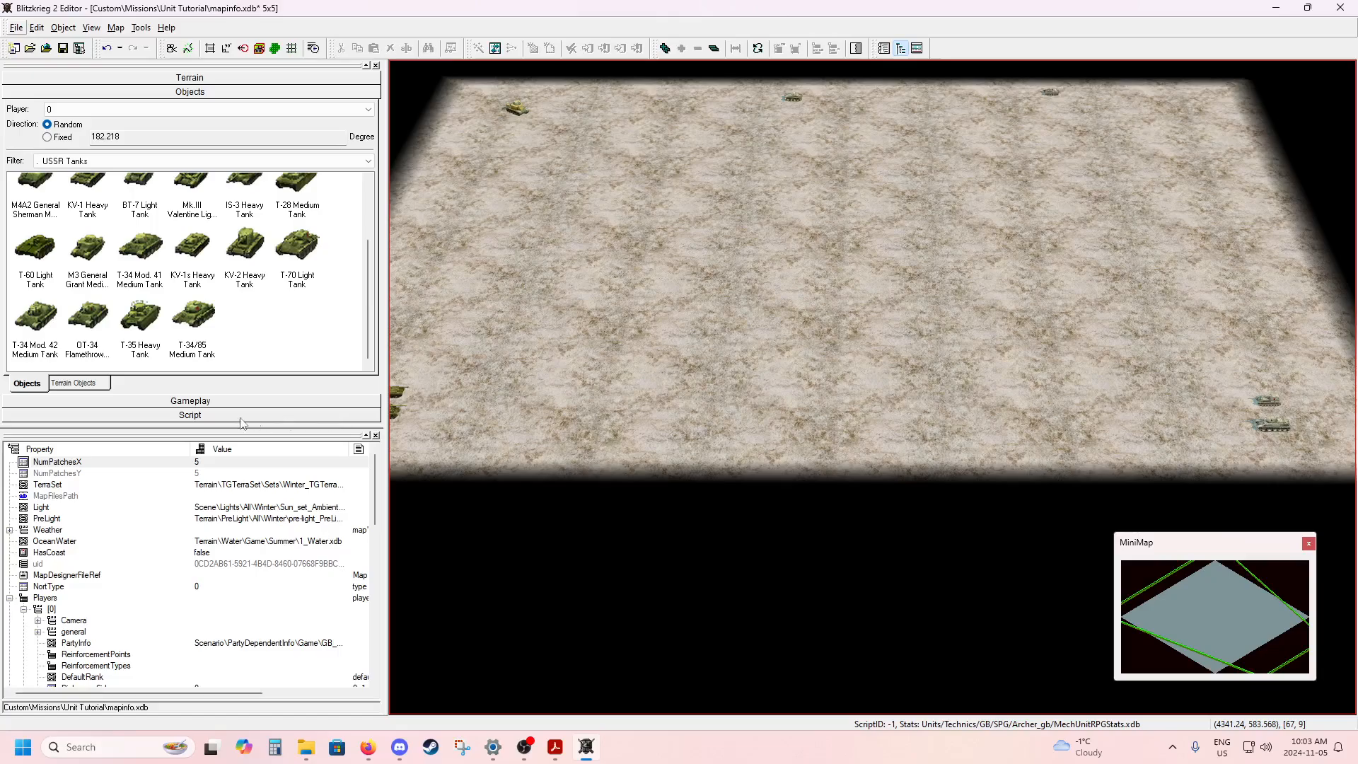
# Create a circular script area named Meetup, with a radius of about 256, midway between the Archer and Firefly and the Soviet vehicles.
pyautogui.click(201, 416)
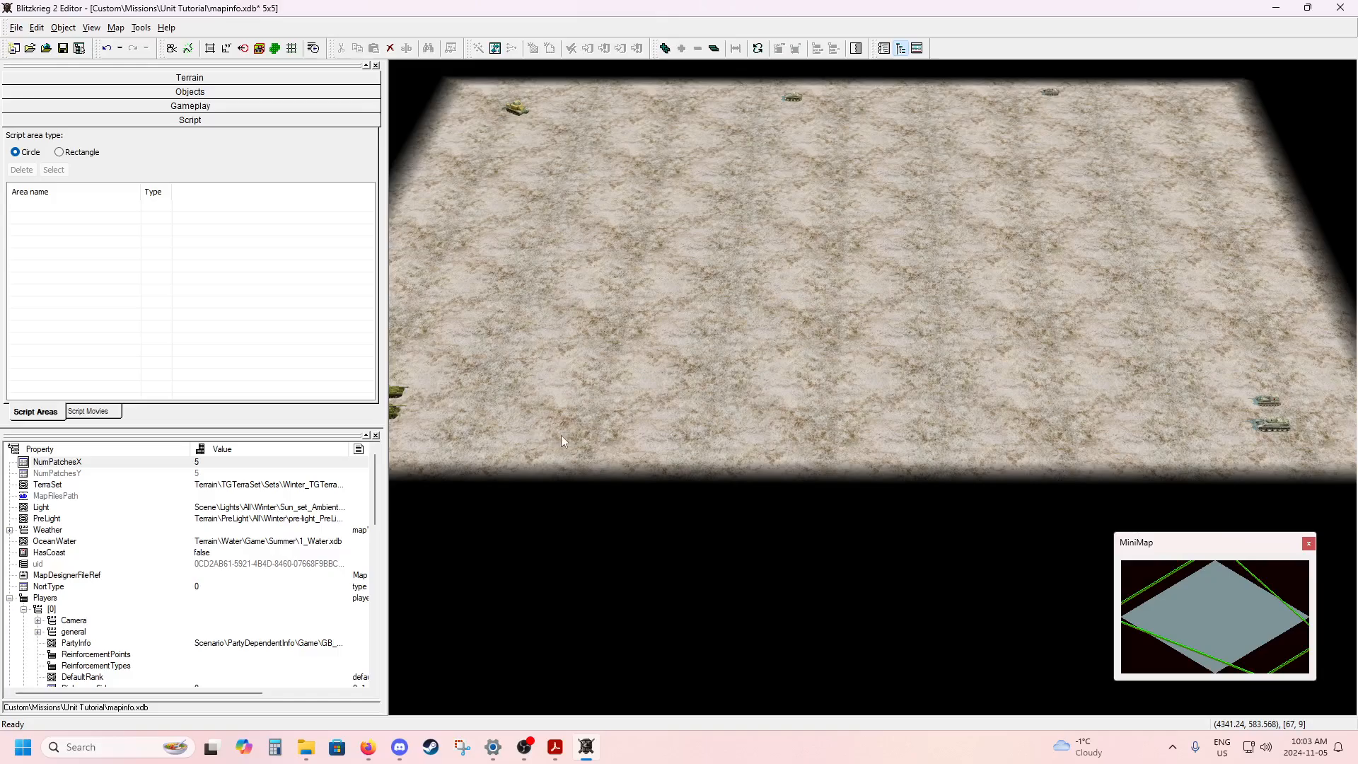
pyautogui.click(811, 479)
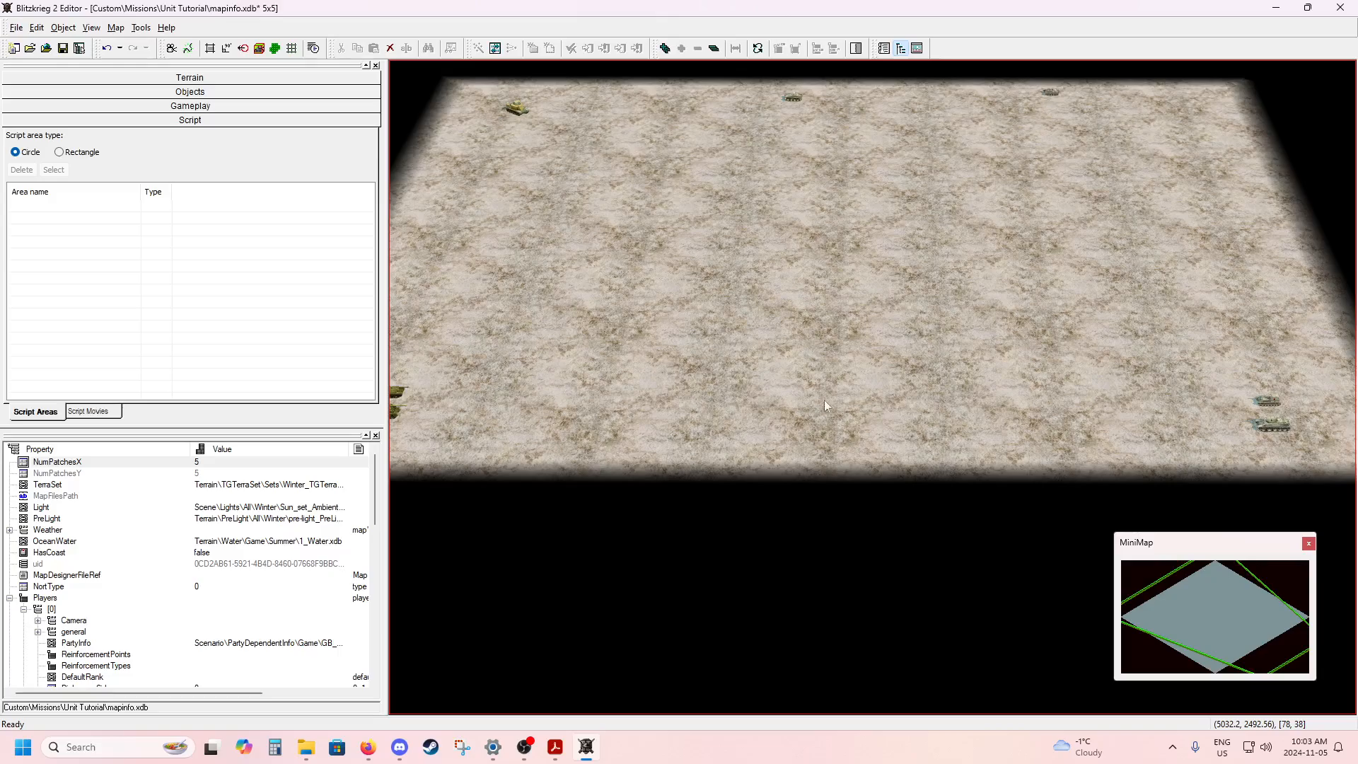
pyautogui.scroll(3, 829, 424)
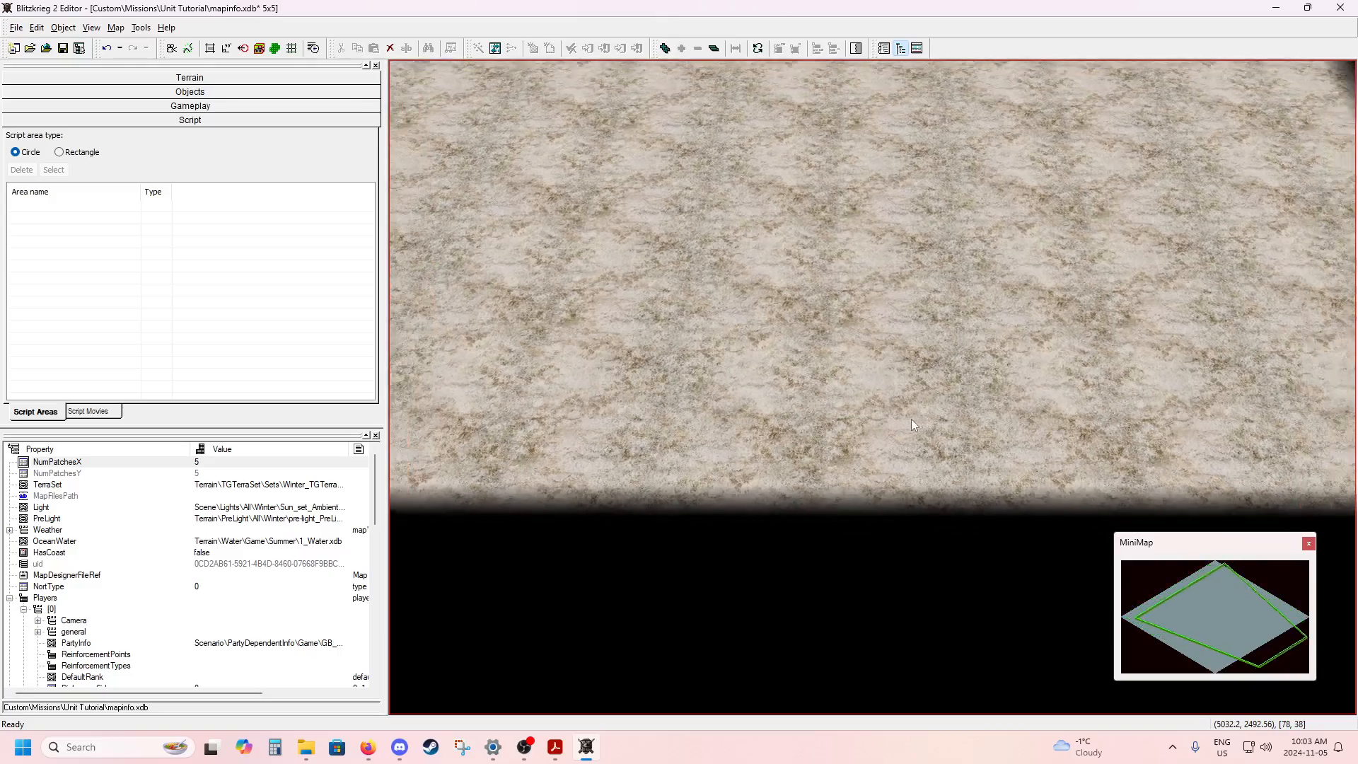
pyautogui.scroll(-3, 911, 419)
pyautogui.scroll(-2, 778, 425)
pyautogui.scroll(3, 771, 426)
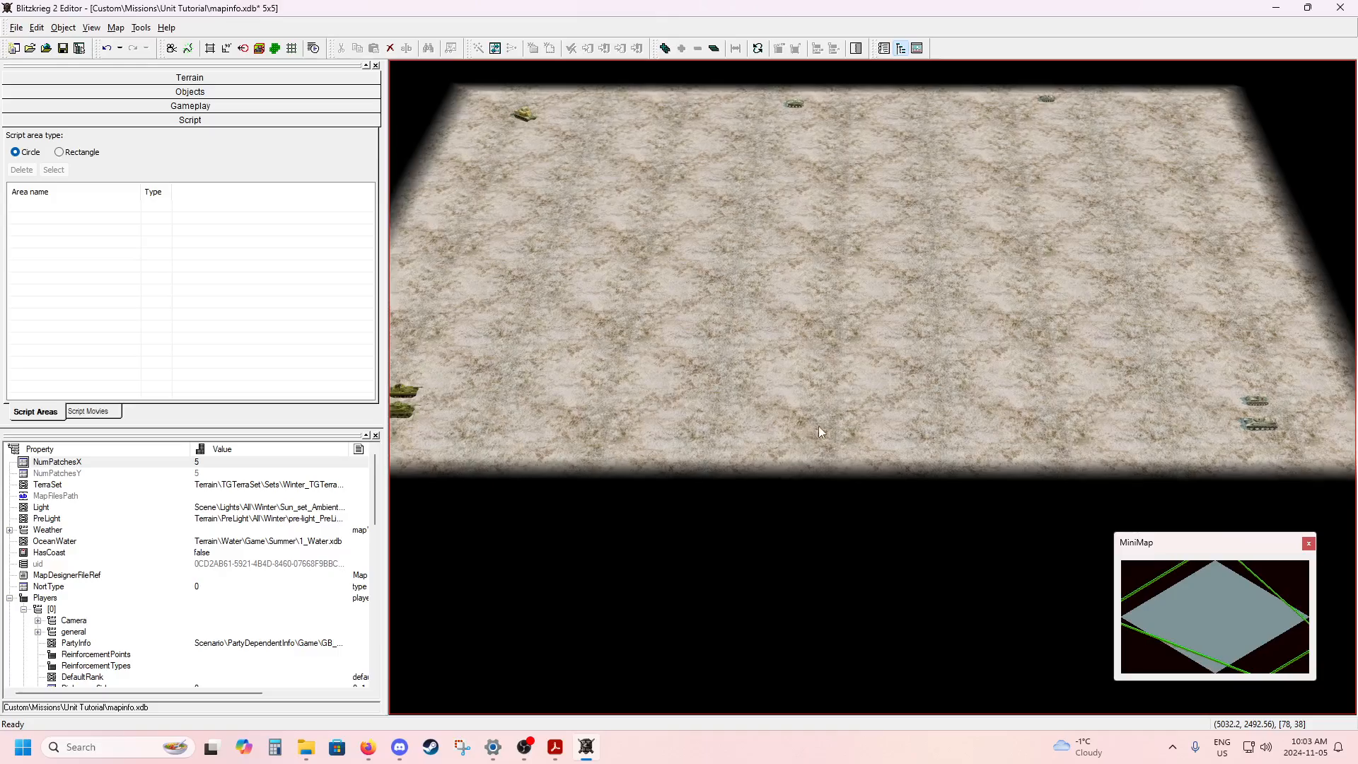
pyautogui.scroll(4, 839, 426)
pyautogui.press('alt')
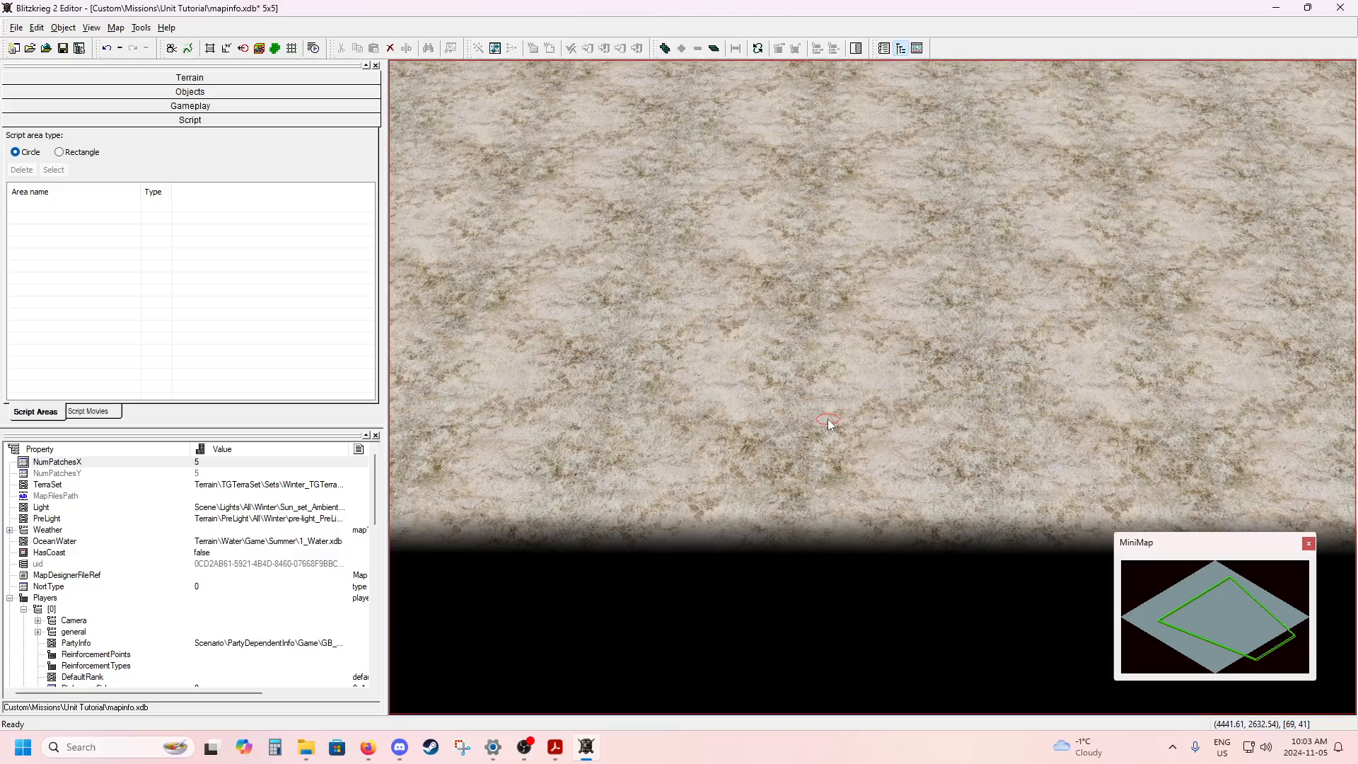
pyautogui.moveTo(828, 419)
pyautogui.mouseDown()
pyautogui.moveTo(844, 440)
pyautogui.moveTo(881, 415)
pyautogui.moveTo(822, 371)
pyautogui.moveTo(762, 385)
pyautogui.moveTo(753, 444)
pyautogui.moveTo(788, 471)
pyautogui.moveTo(863, 478)
pyautogui.moveTo(903, 447)
pyautogui.mouseUp()
pyautogui.moveTo(904, 453); pyautogui.dragTo(830, 381)
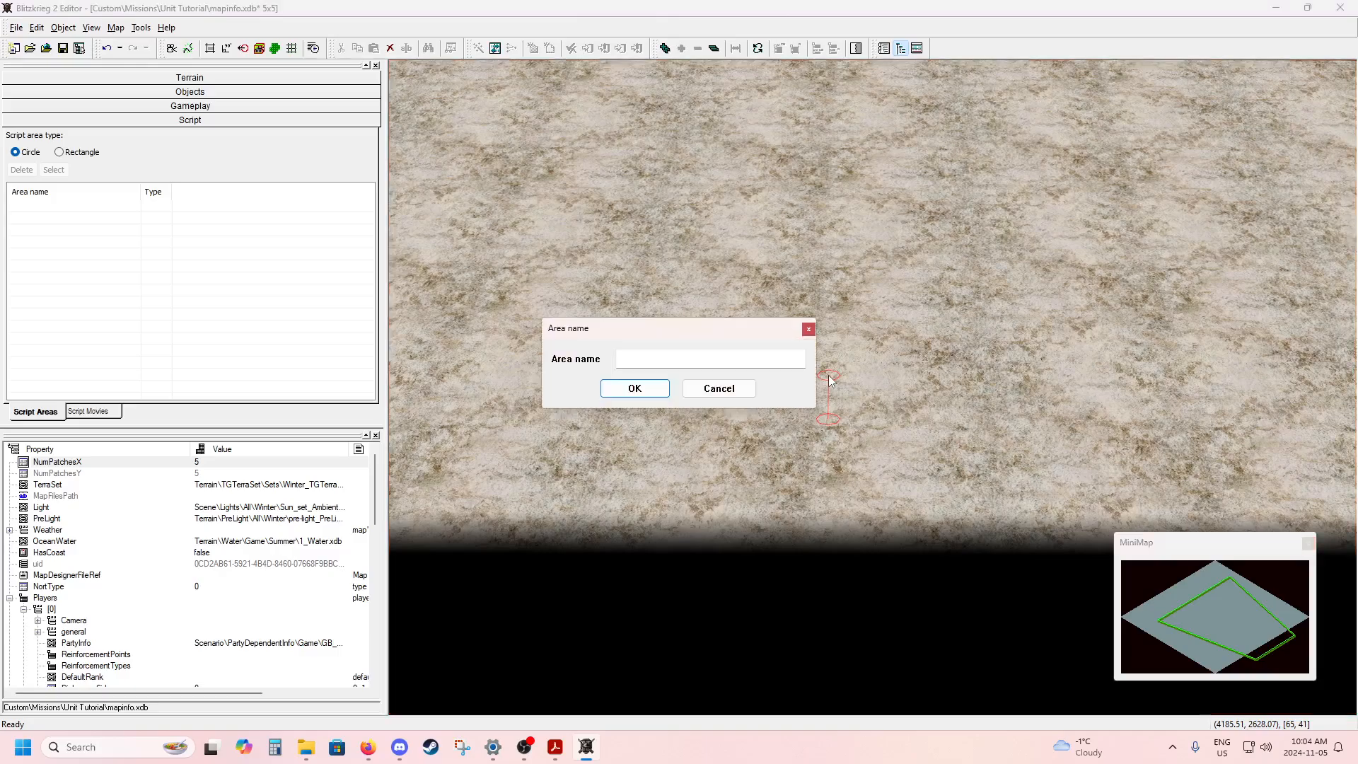
pyautogui.click(757, 358)
pyautogui.write('Meetup')
pyautogui.press('Return')
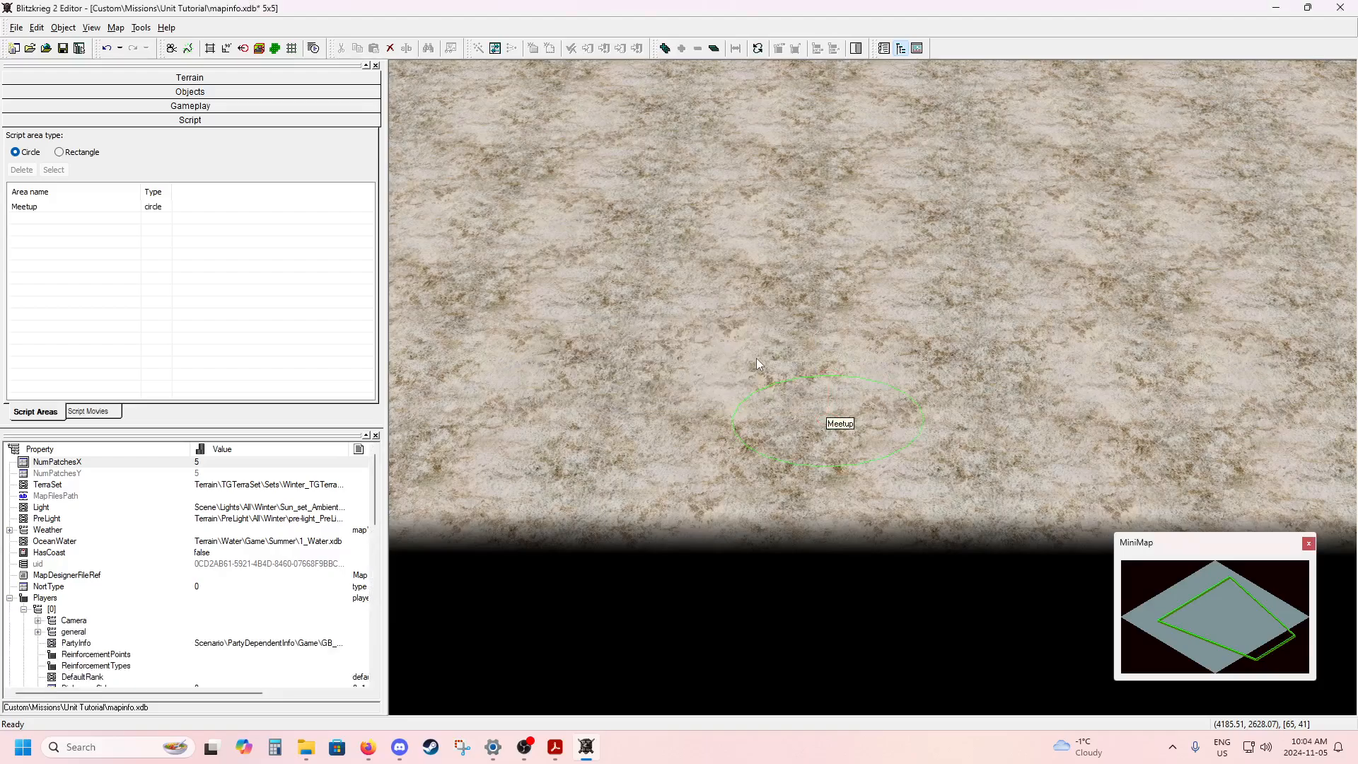
# Move the Meetup area slightly away from the map edge and enlarge its circle to over twice its radius.
pyautogui.moveTo(841, 322); pyautogui.dragTo(852, 325)
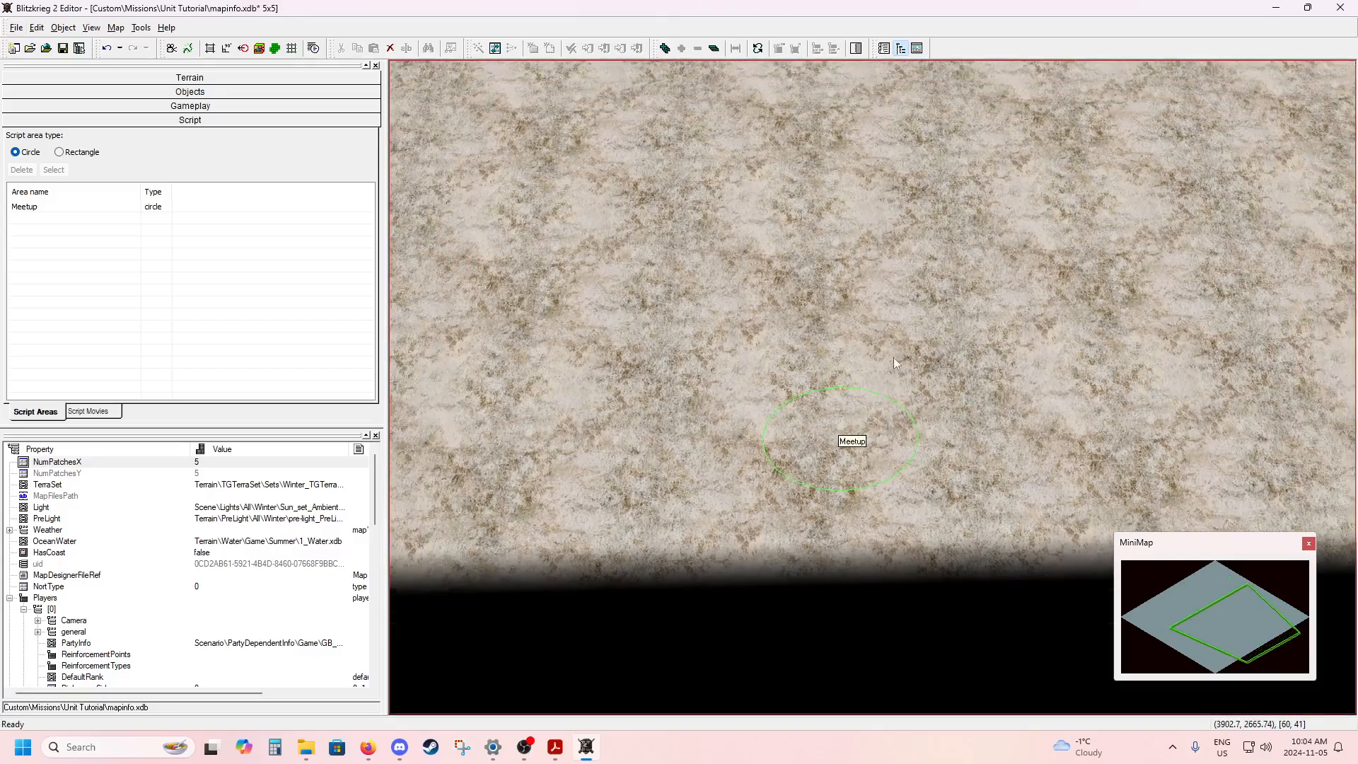
pyautogui.scroll(-5, 766, 363)
pyautogui.scroll(4, 749, 363)
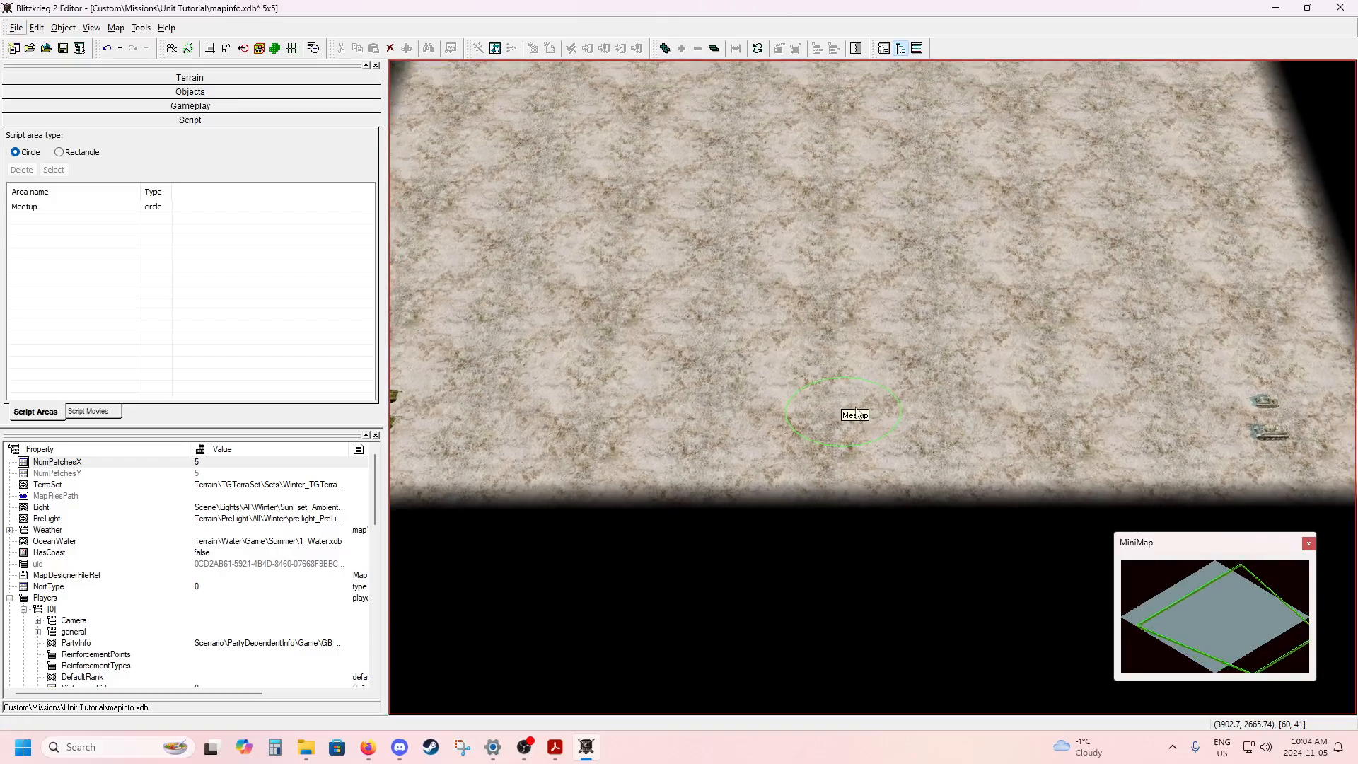
pyautogui.click(856, 413)
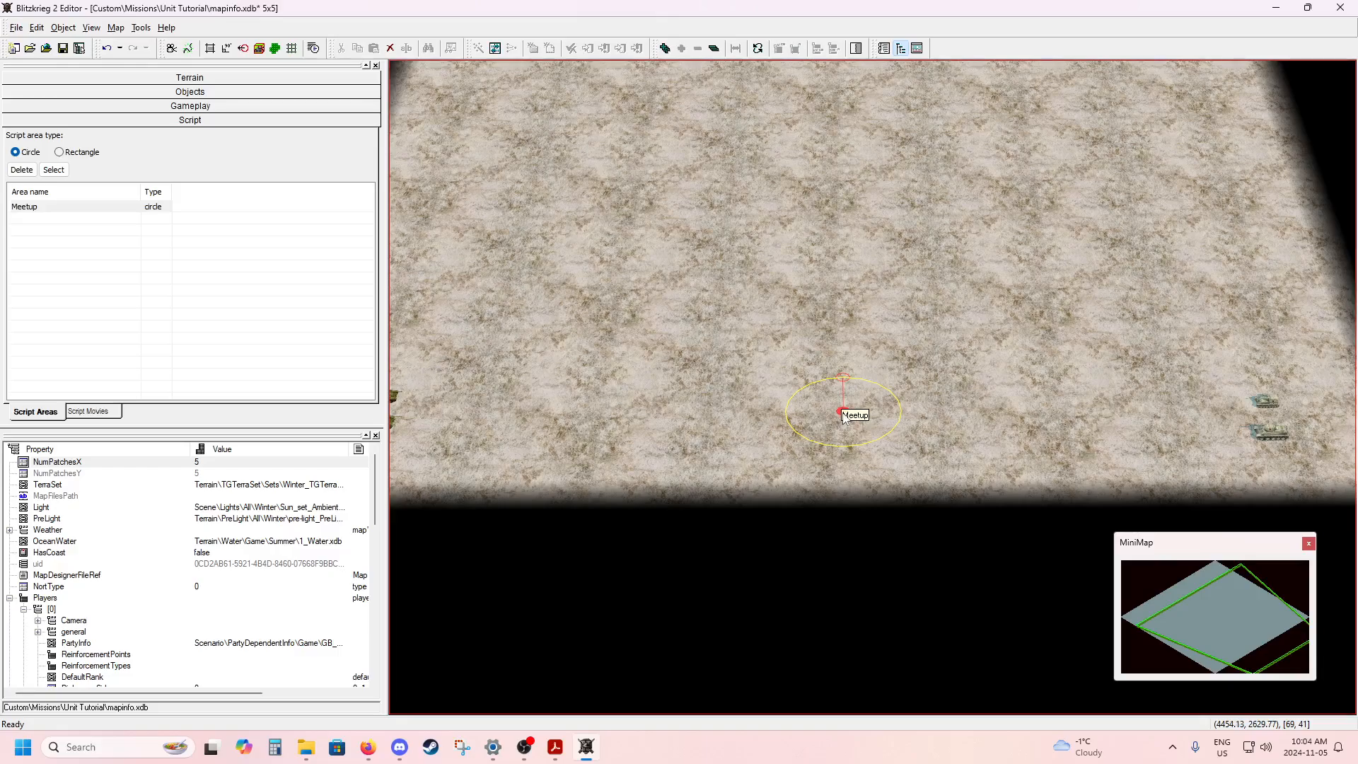
pyautogui.moveTo(843, 413)
pyautogui.mouseDown()
pyautogui.moveTo(870, 415)
pyautogui.moveTo(837, 441)
pyautogui.moveTo(821, 424)
pyautogui.moveTo(844, 427)
pyautogui.moveTo(837, 400)
pyautogui.mouseUp()
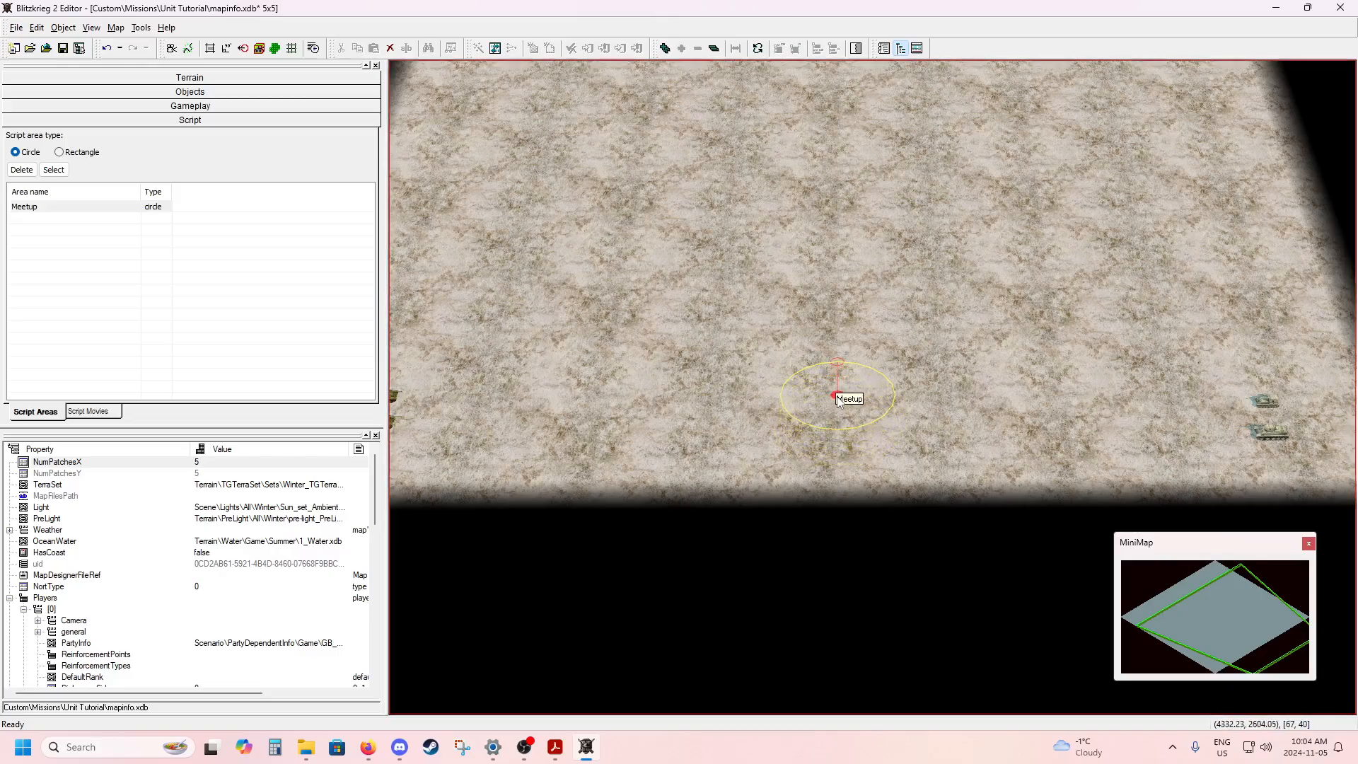
pyautogui.click(840, 361)
pyautogui.moveTo(841, 365)
pyautogui.mouseDown()
pyautogui.moveTo(842, 327)
pyautogui.moveTo(839, 356)
pyautogui.moveTo(931, 370)
pyautogui.moveTo(858, 394)
pyautogui.moveTo(961, 438)
pyautogui.mouseUp()
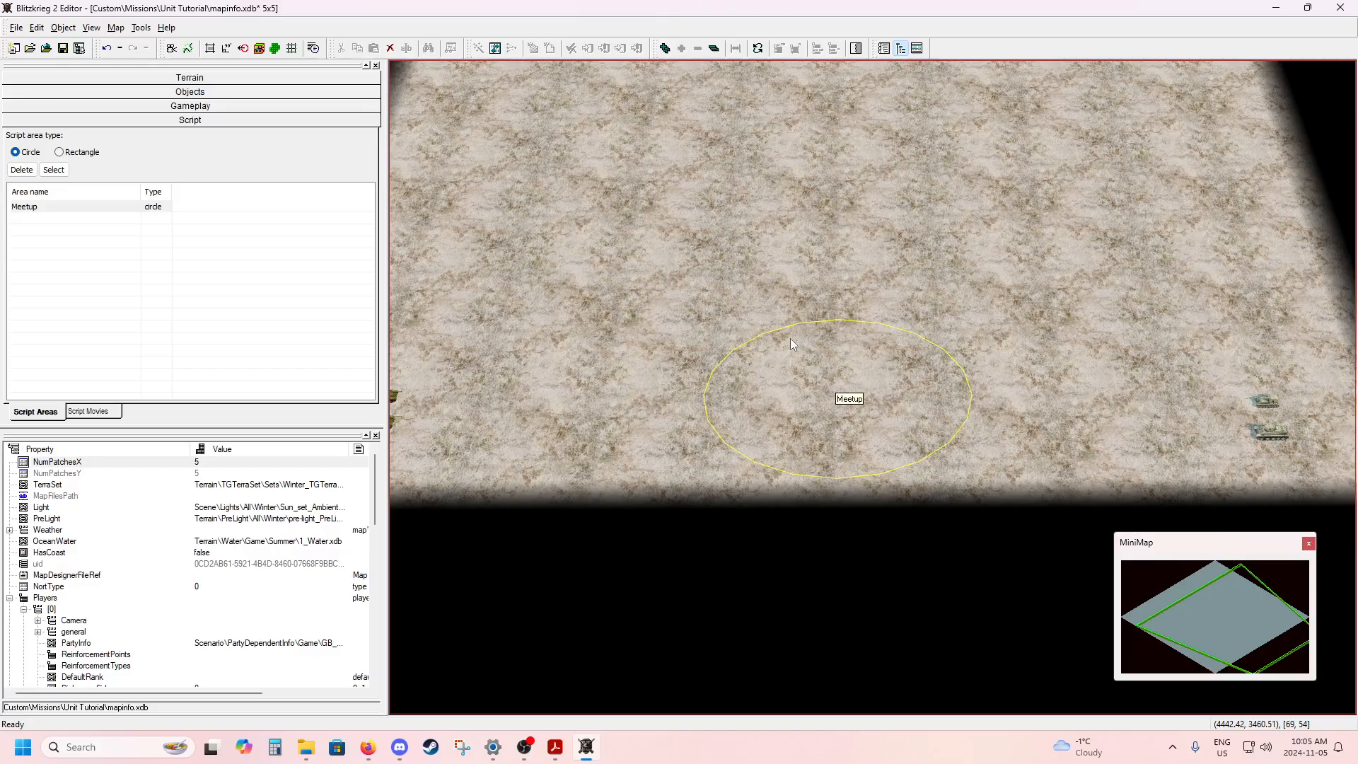
pyautogui.click(846, 225)
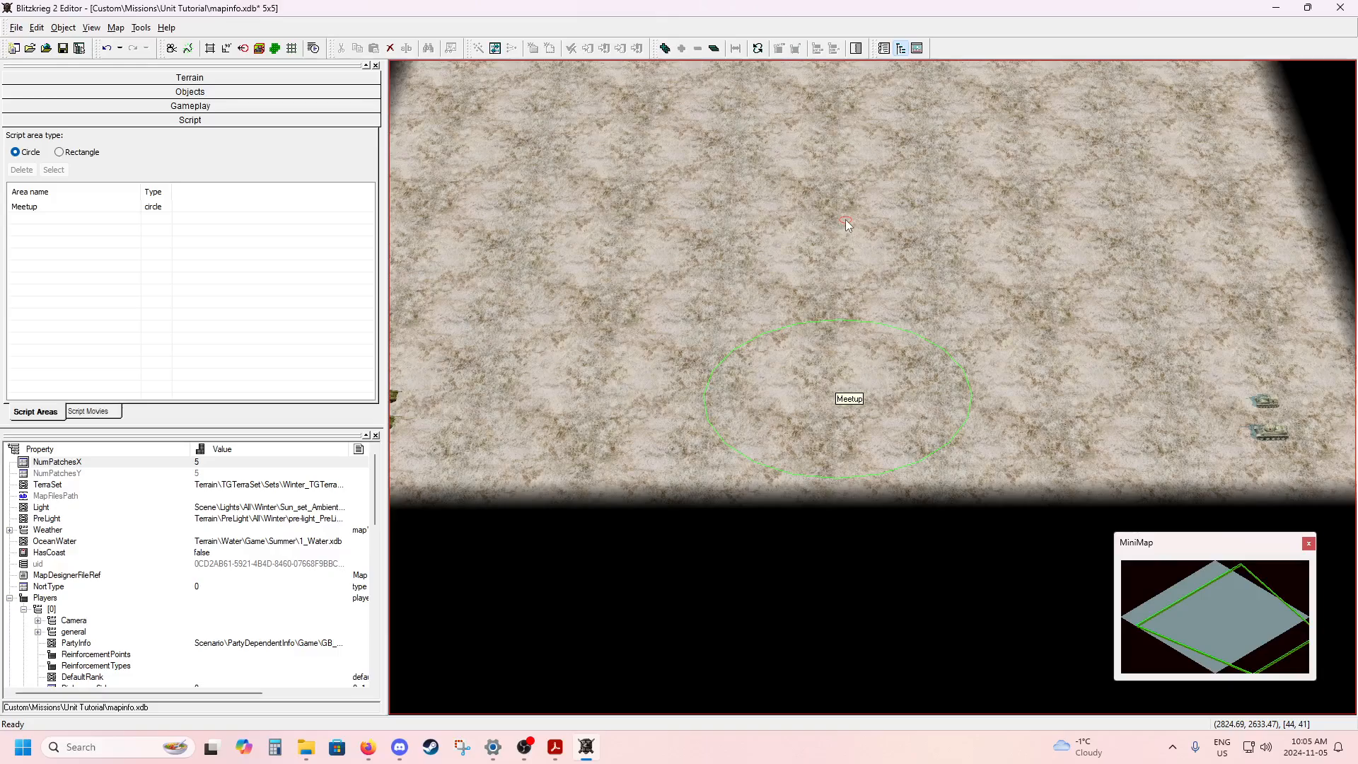
# Examine the Meetup area's position relative to both vehicle groups and the M3 Grant in the map's far corner.
pyautogui.moveTo(846, 220); pyautogui.dragTo(849, 272)
pyautogui.keyDown('alt'); pyautogui.moveTo(638, 244); pyautogui.dragTo(736, 225, button='middle'); pyautogui.keyUp('alt')
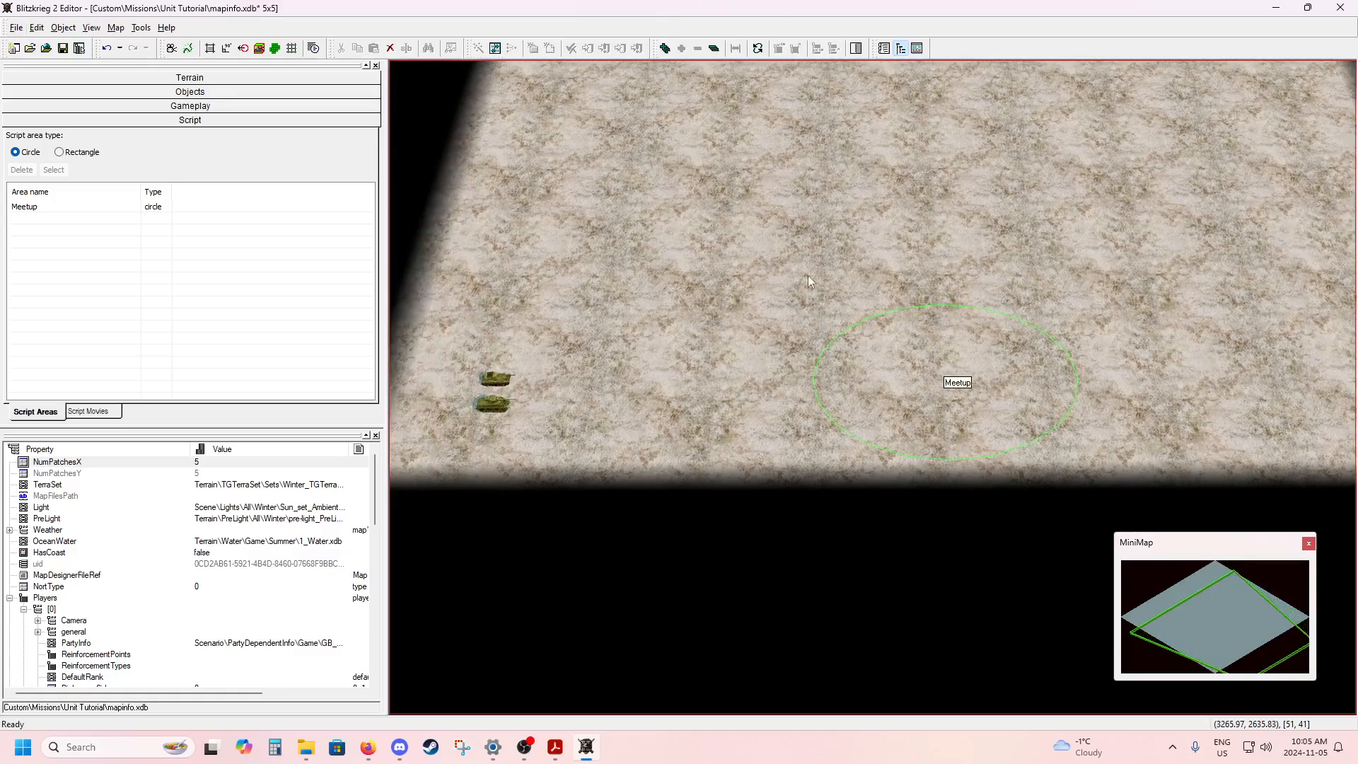
pyautogui.keyDown('alt'); pyautogui.moveTo(839, 274); pyautogui.dragTo(724, 266, button='middle'); pyautogui.keyUp('alt')
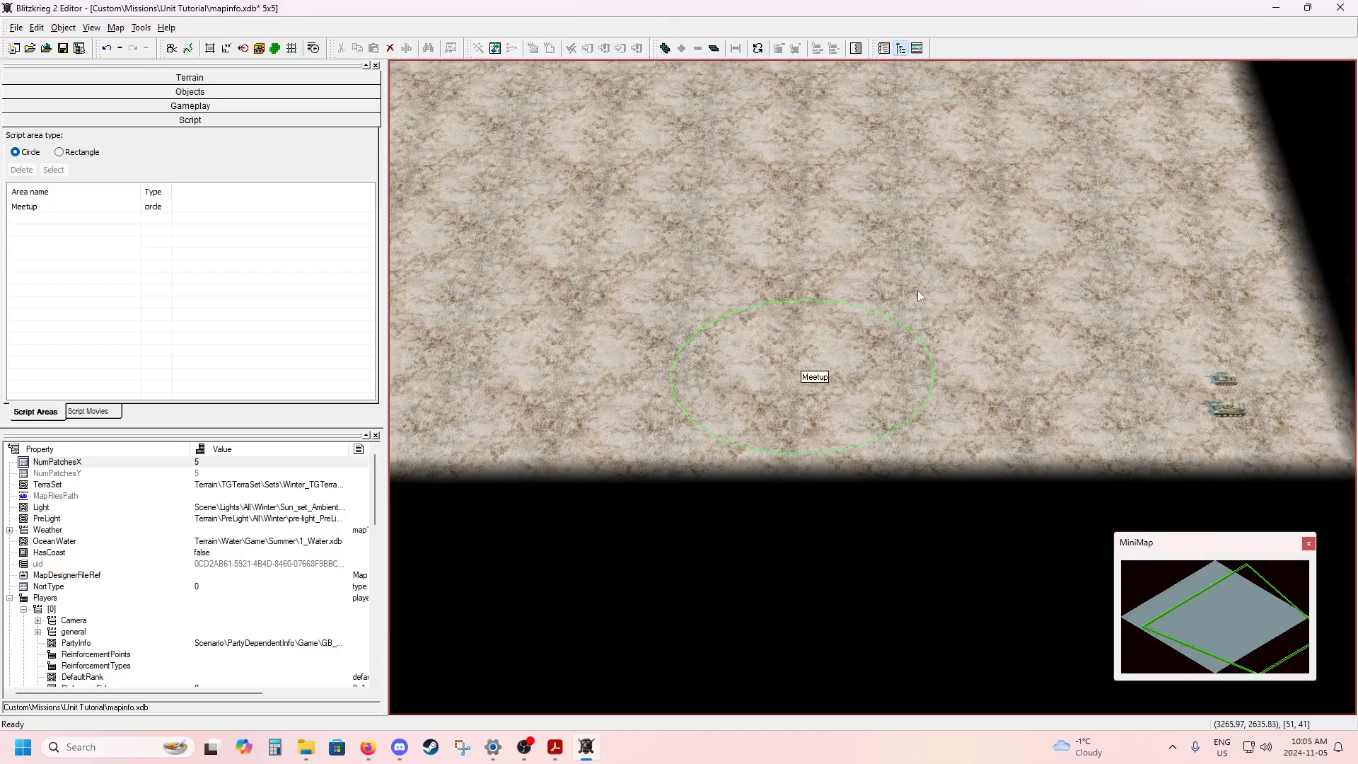
pyautogui.keyDown('alt'); pyautogui.moveTo(918, 290); pyautogui.dragTo(1016, 292, button='middle'); pyautogui.keyUp('alt')
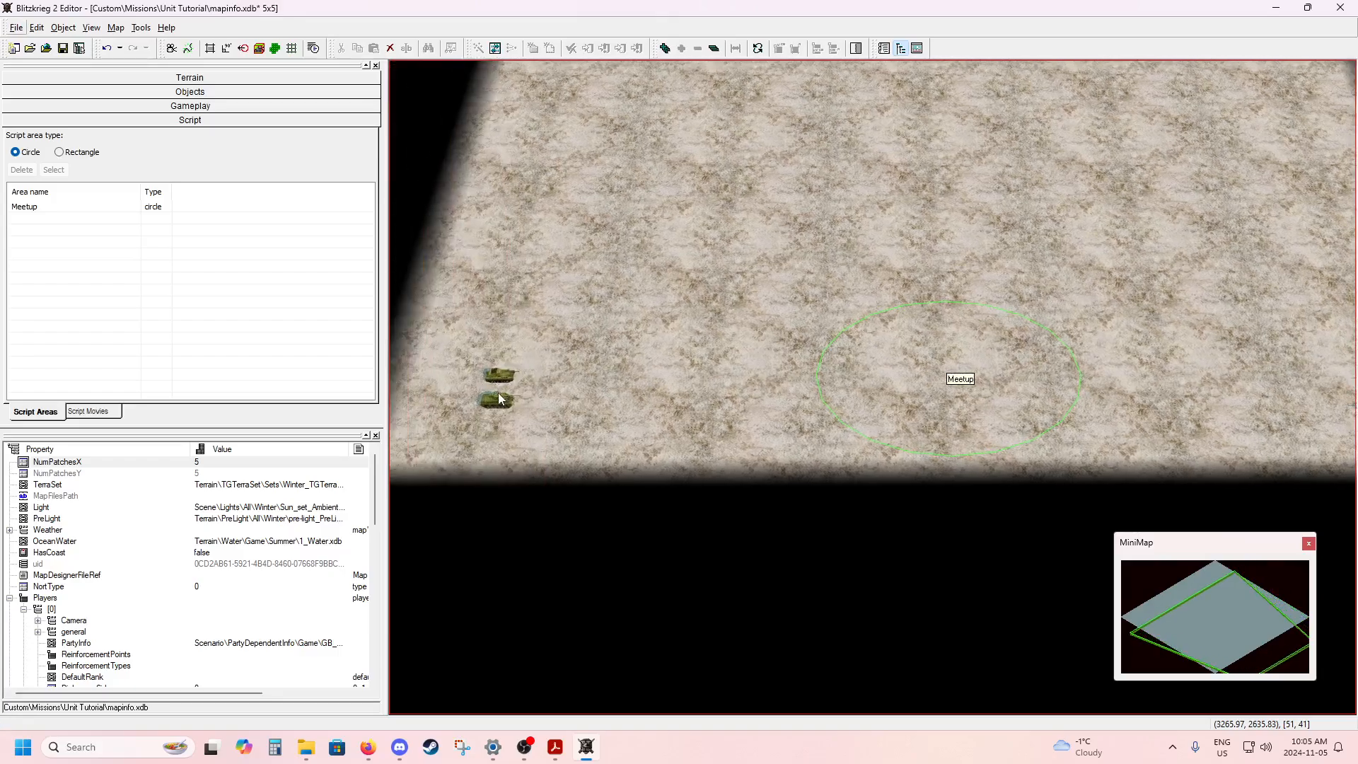
pyautogui.keyDown('alt'); pyautogui.moveTo(724, 266); pyautogui.dragTo(660, 265, button='middle'); pyautogui.keyUp('alt')
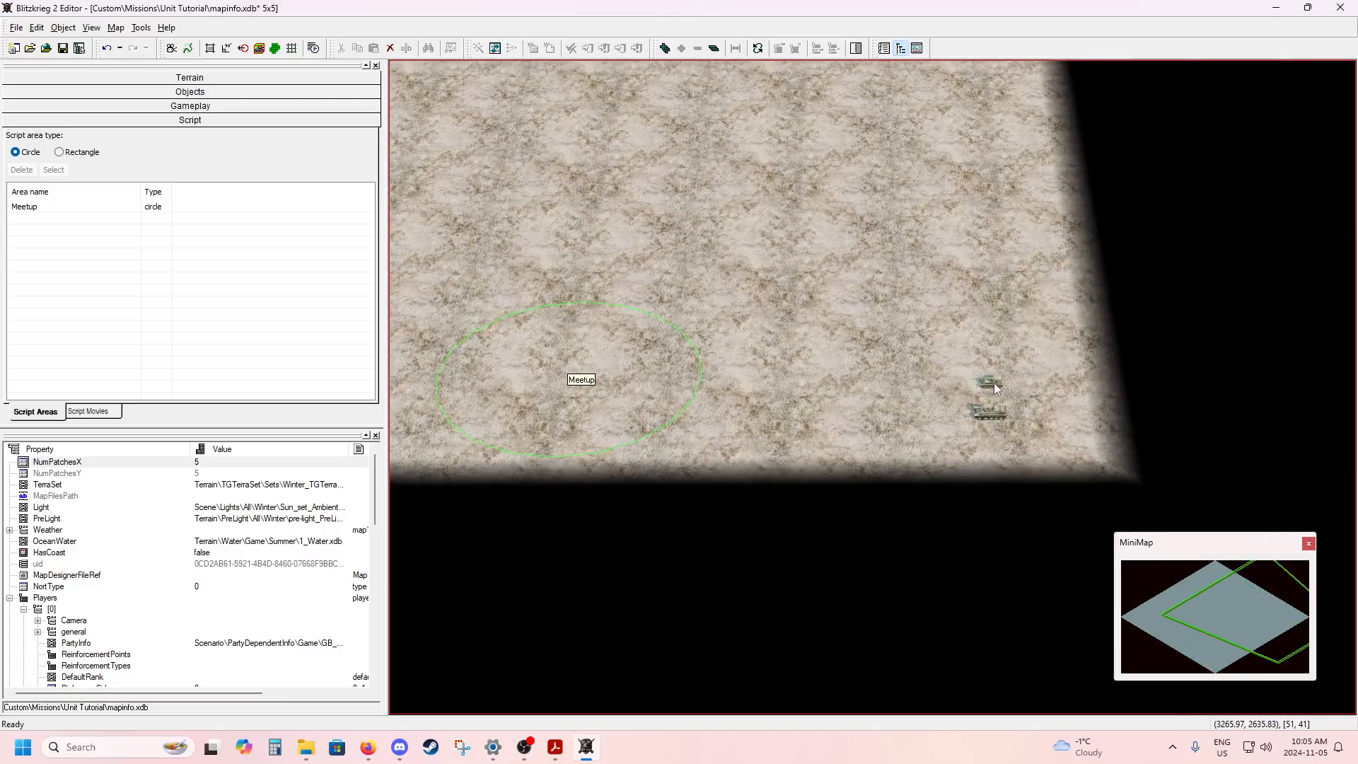
pyautogui.keyDown('alt'); pyautogui.moveTo(733, 266); pyautogui.dragTo(852, 277, button='middle'); pyautogui.keyUp('alt')
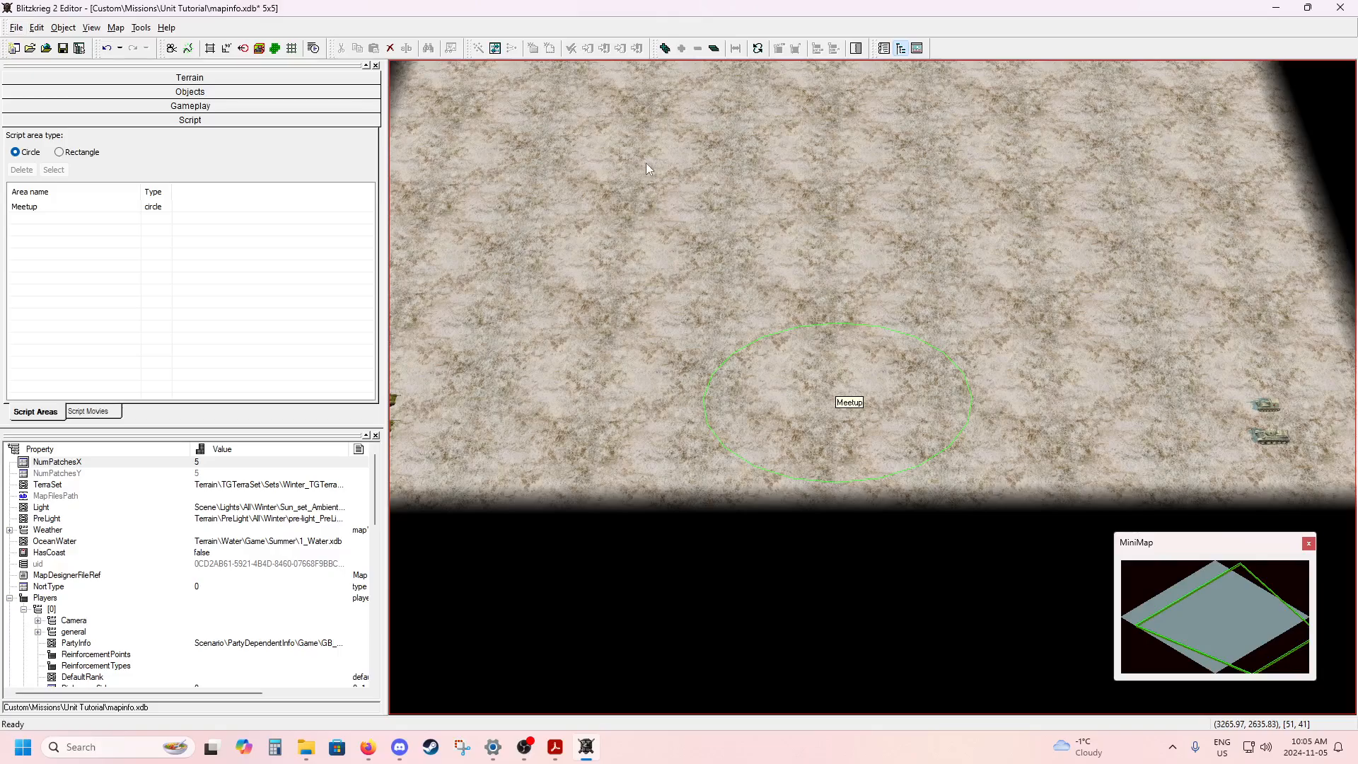
pyautogui.keyDown('alt'); pyautogui.moveTo(647, 162); pyautogui.dragTo(728, 201, button='middle'); pyautogui.keyUp('alt')
pyautogui.keyDown('alt'); pyautogui.moveTo(759, 271); pyautogui.dragTo(680, 263, button='middle'); pyautogui.keyUp('alt')
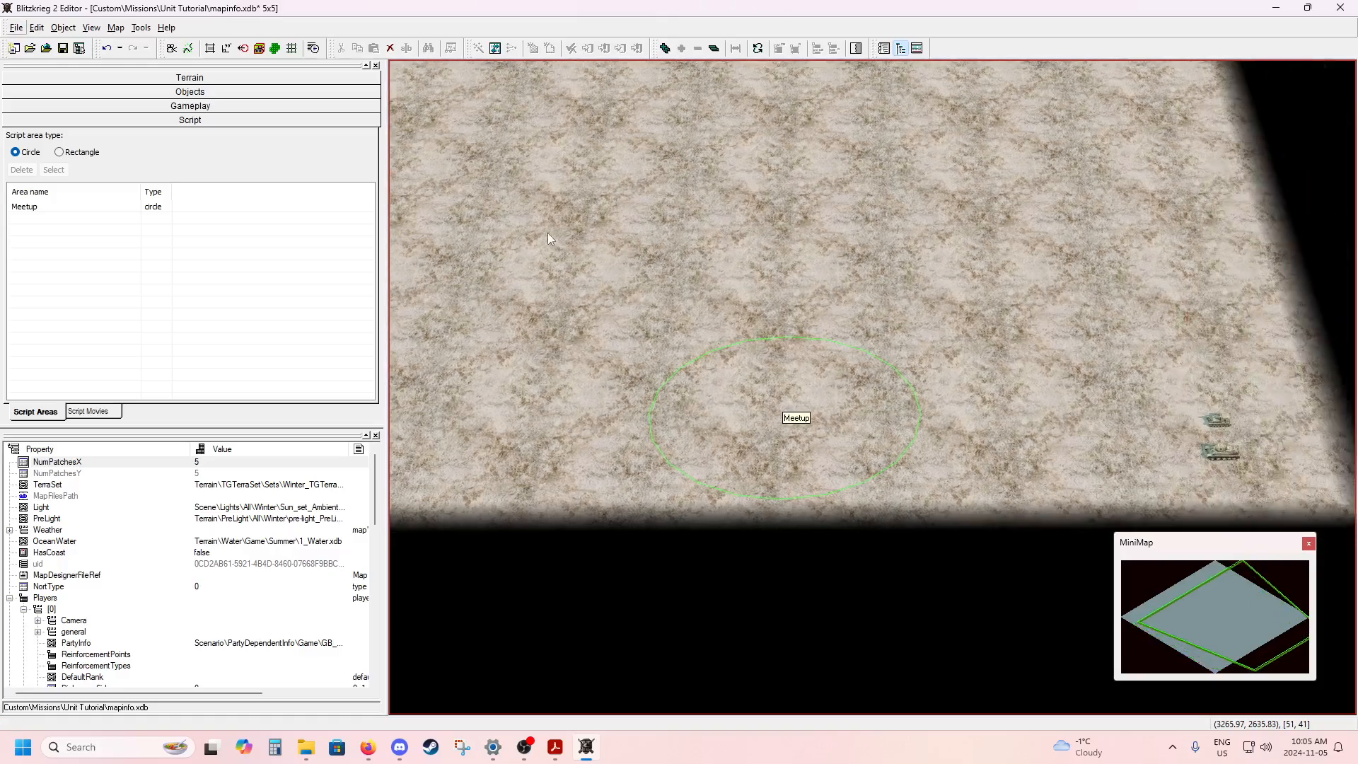
pyautogui.moveTo(595, 229)
pyautogui.keyDown('alt'); pyautogui.mouseDown(button='middle')
pyautogui.moveTo(700, 418)
pyautogui.moveTo(768, 468)
pyautogui.mouseUp(button='middle'); pyautogui.keyUp('alt')
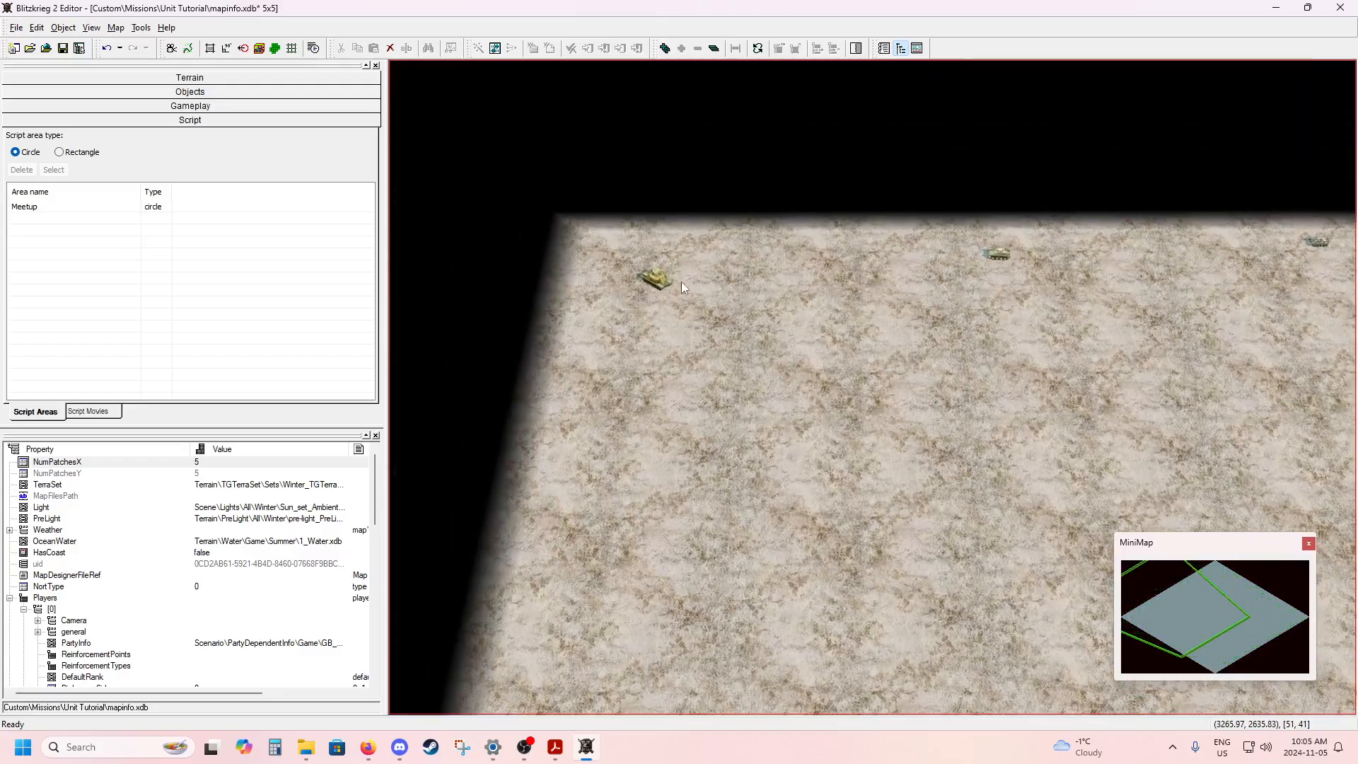
pyautogui.scroll(3, 784, 283)
pyautogui.keyDown('alt'); pyautogui.moveTo(765, 367); pyautogui.dragTo(788, 392, button='middle'); pyautogui.keyUp('alt')
pyautogui.scroll(3, 843, 337)
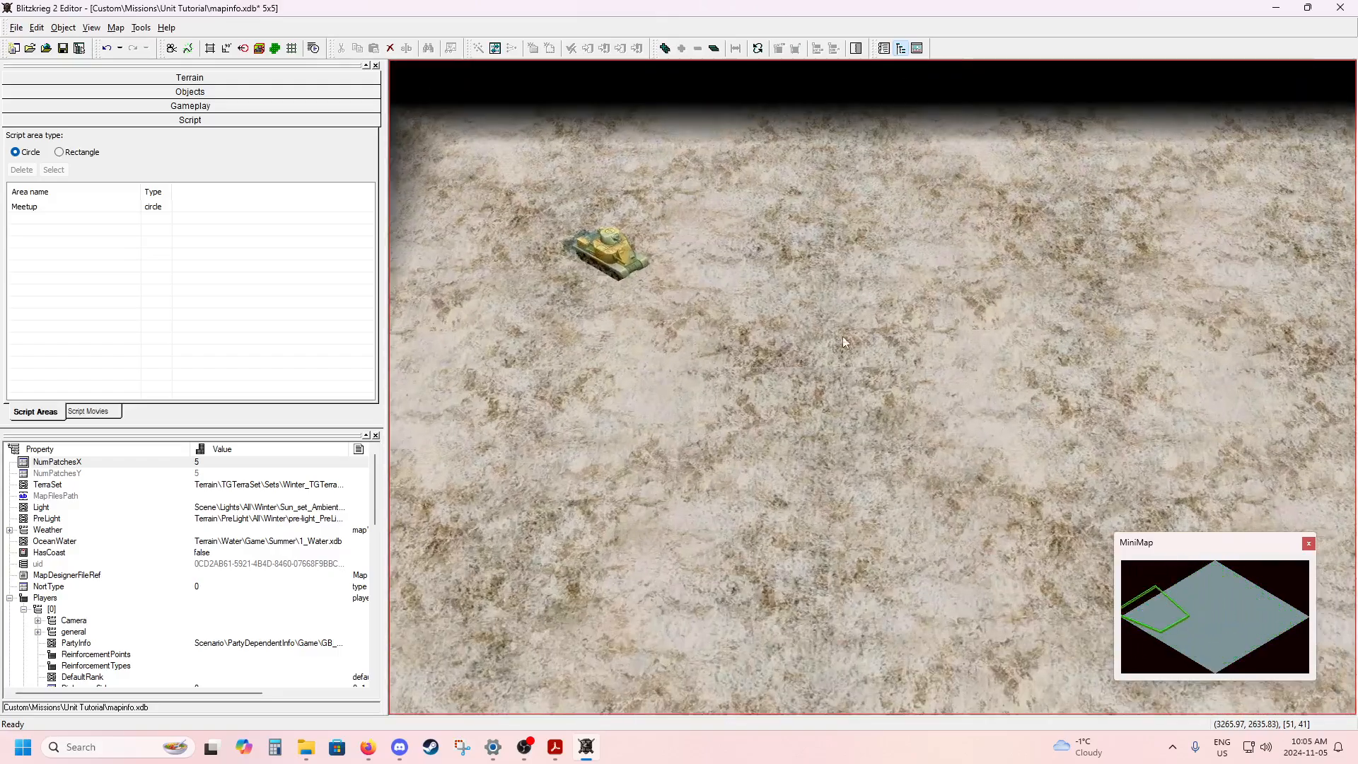
pyautogui.scroll(-3, 813, 348)
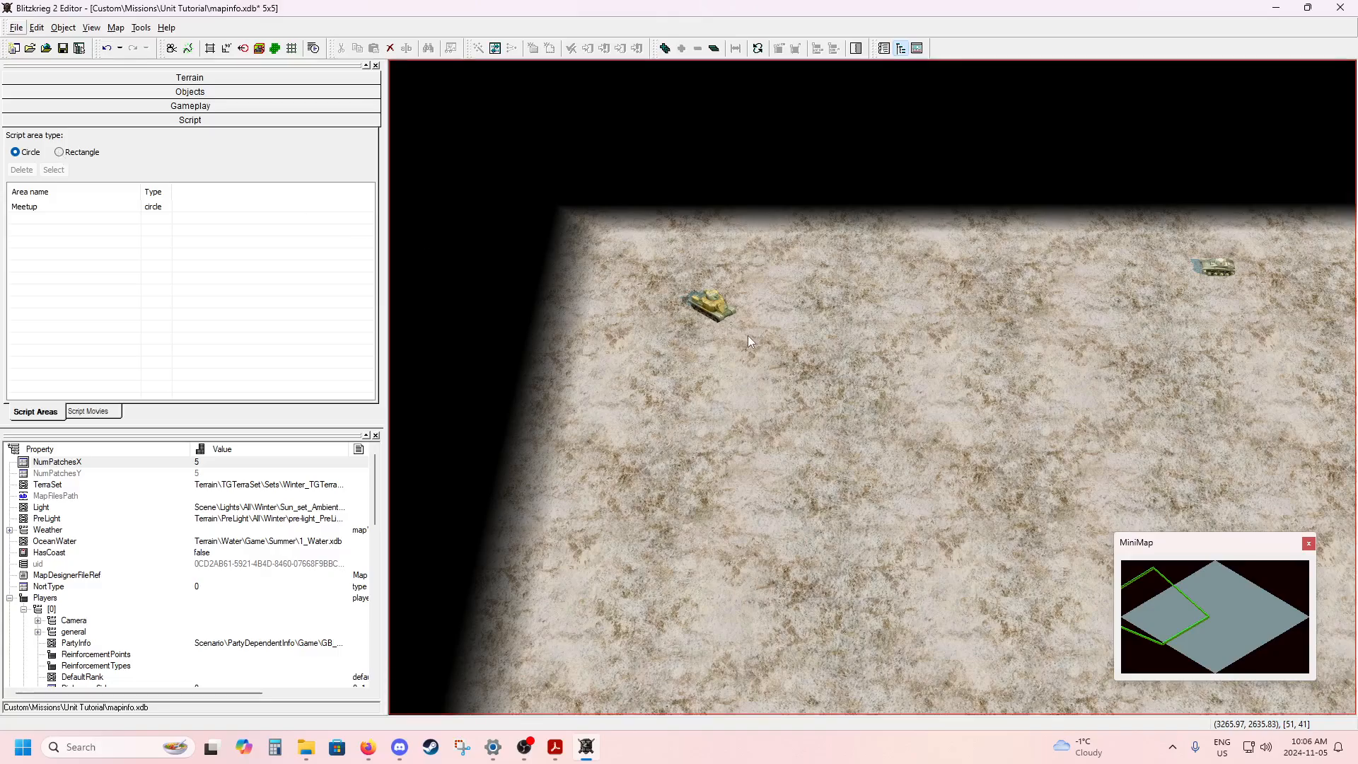
# Create a rectangular script area named Grant right beside the M3 Grant in the map's corner.
pyautogui.click(60, 153)
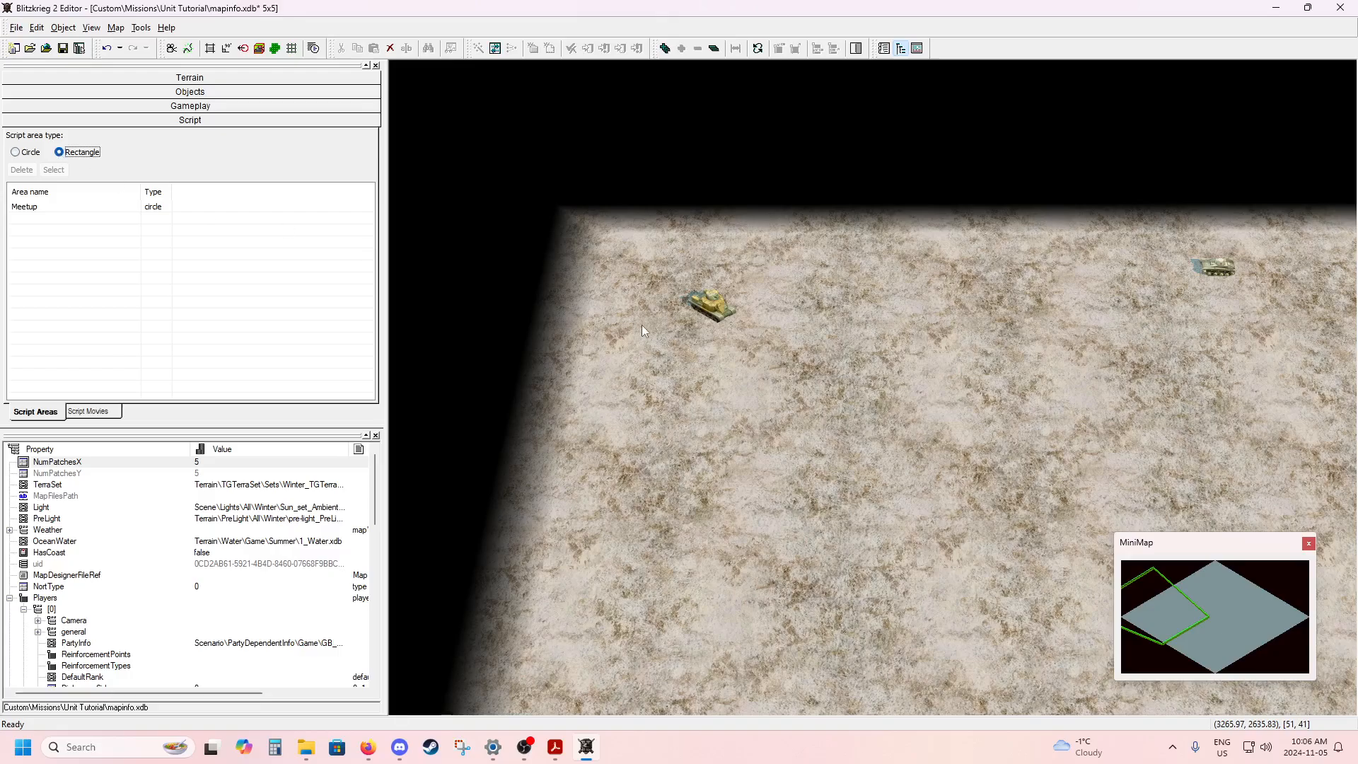
pyautogui.click(763, 338)
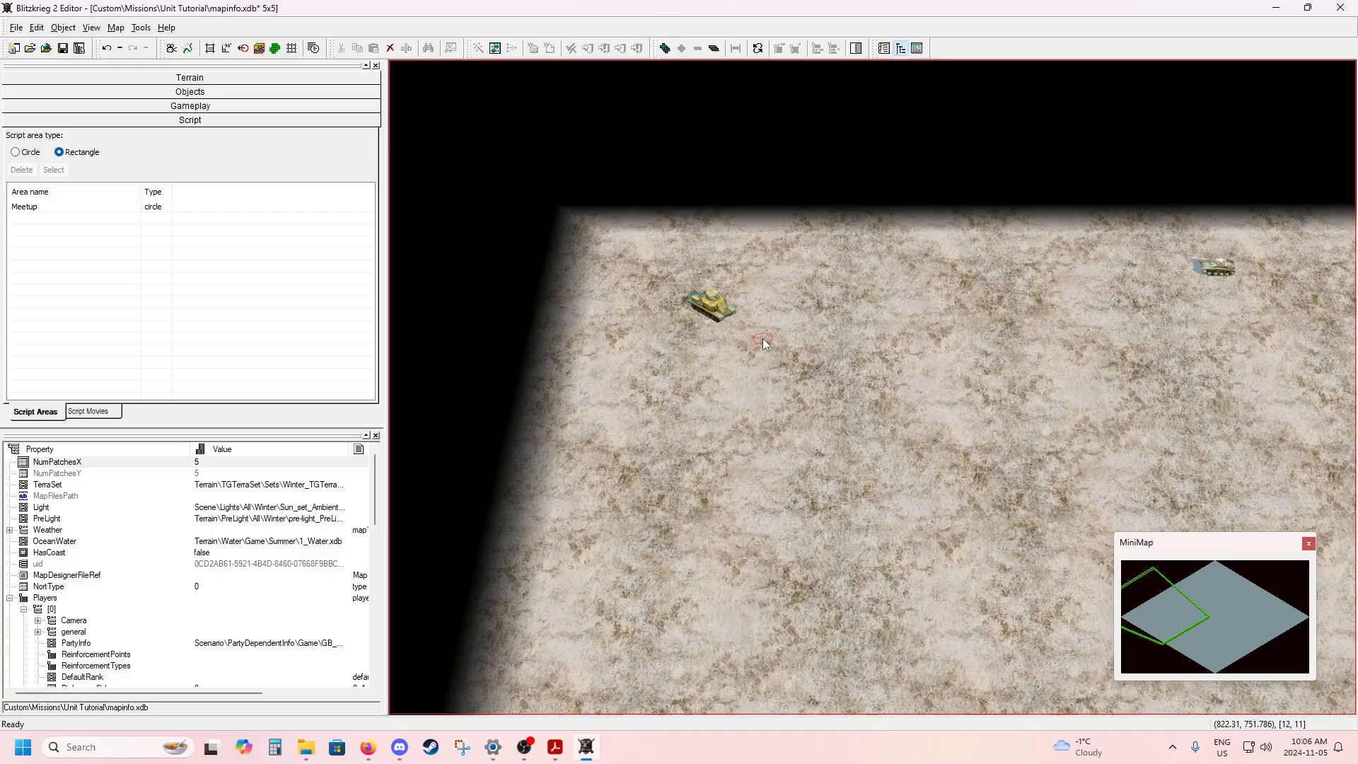
pyautogui.moveTo(763, 339)
pyautogui.mouseDown()
pyautogui.moveTo(802, 397)
pyautogui.moveTo(825, 397)
pyautogui.moveTo(846, 327)
pyautogui.moveTo(824, 384)
pyautogui.mouseUp()
pyautogui.moveTo(824, 388); pyautogui.dragTo(824, 388)
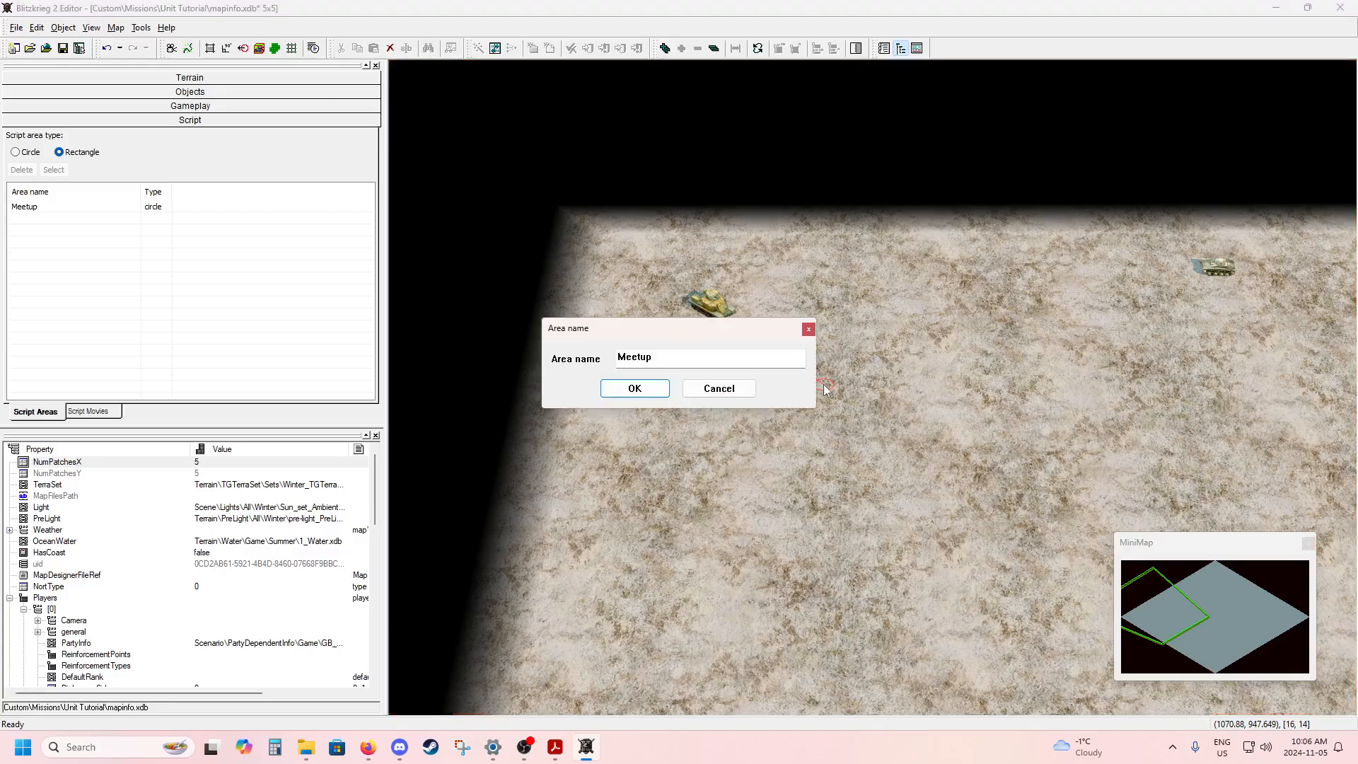
pyautogui.moveTo(737, 334); pyautogui.dragTo(805, 449)
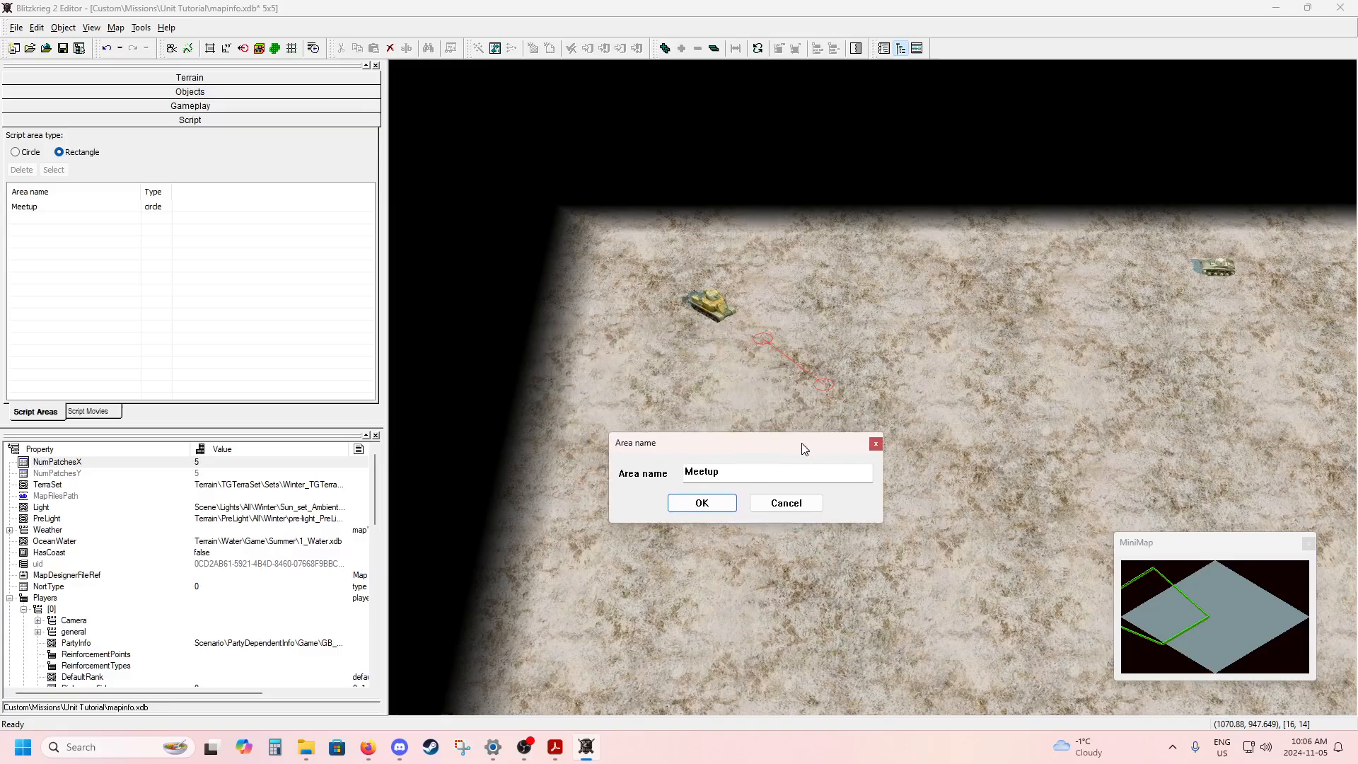
pyautogui.doubleClick(740, 471)
pyautogui.write('Grant')
pyautogui.press('Return')
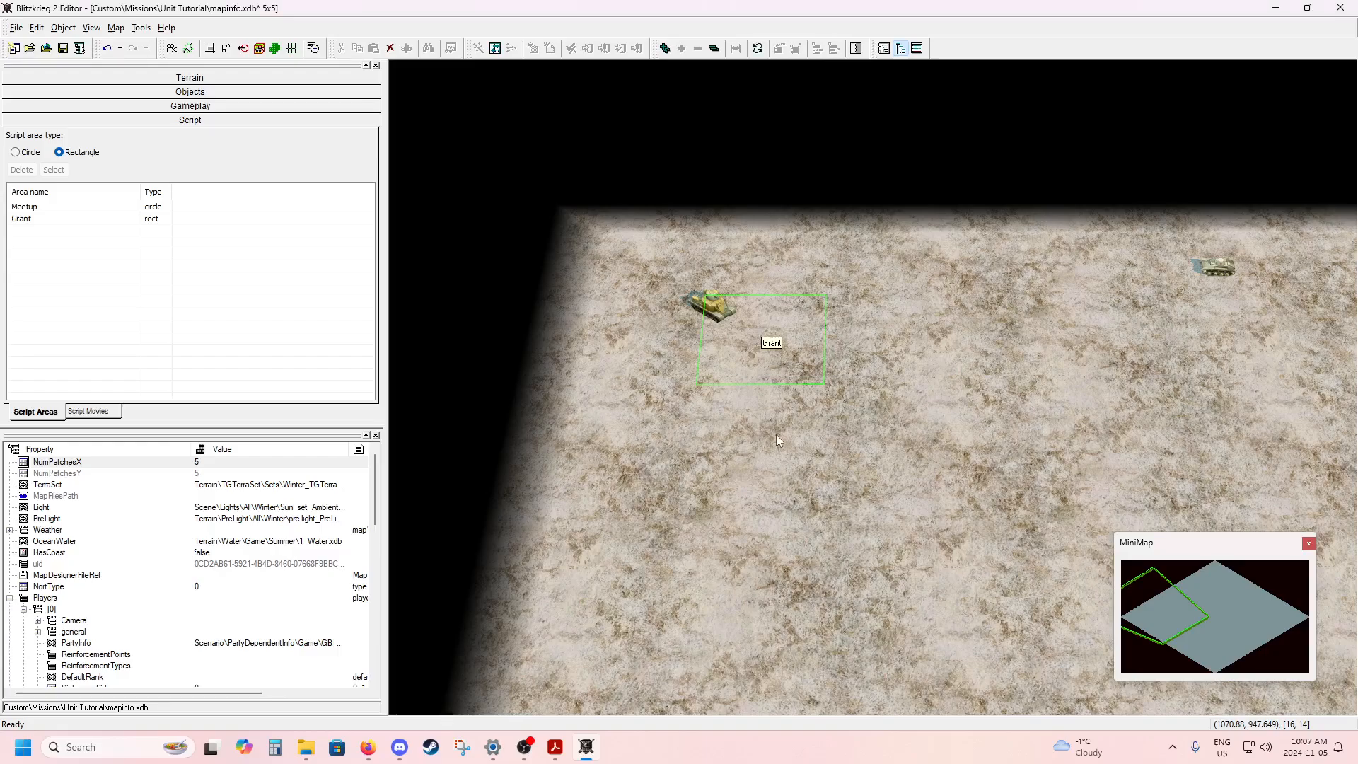
# Move the Grant area clear of the M3 Grant, farther into the map, and enlarge its rectangle slightly.
pyautogui.click(794, 363)
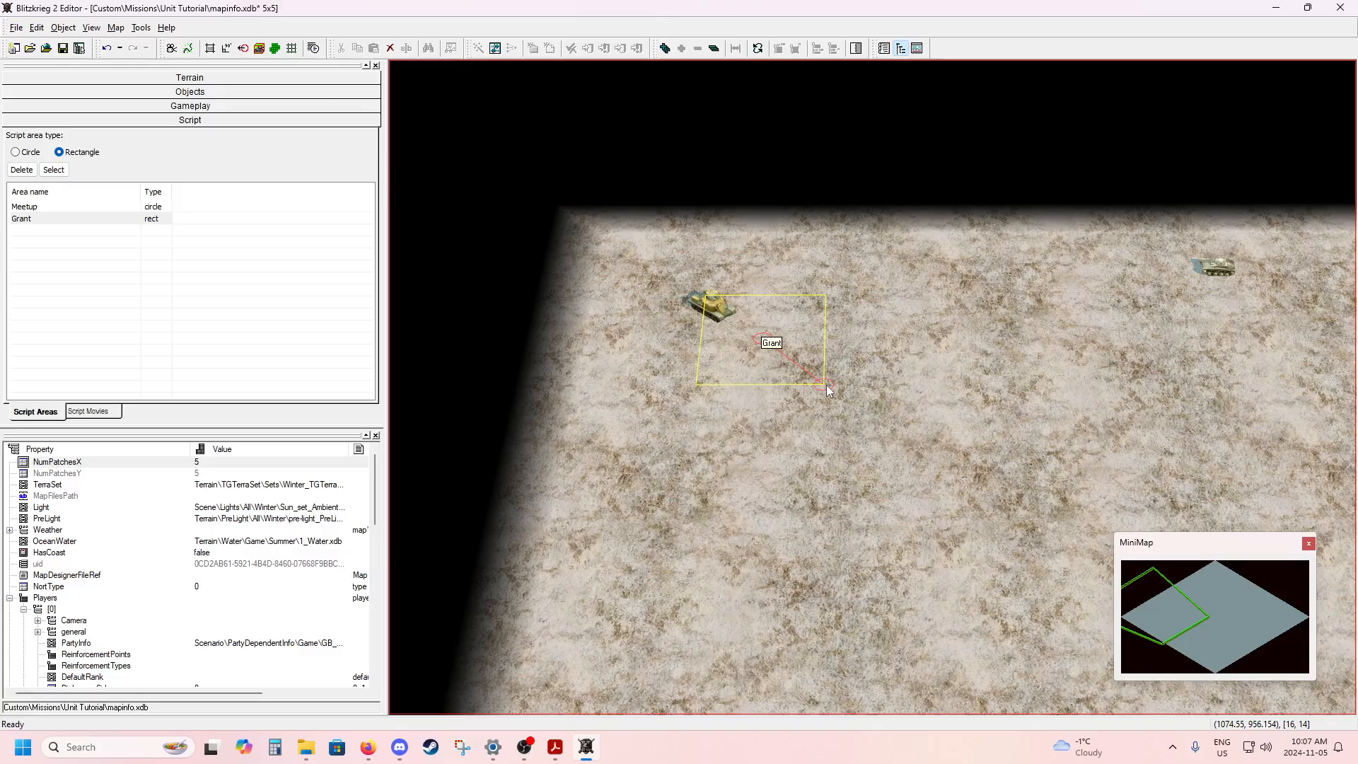
pyautogui.moveTo(773, 343)
pyautogui.mouseDown()
pyautogui.moveTo(723, 332)
pyautogui.moveTo(803, 373)
pyautogui.mouseUp()
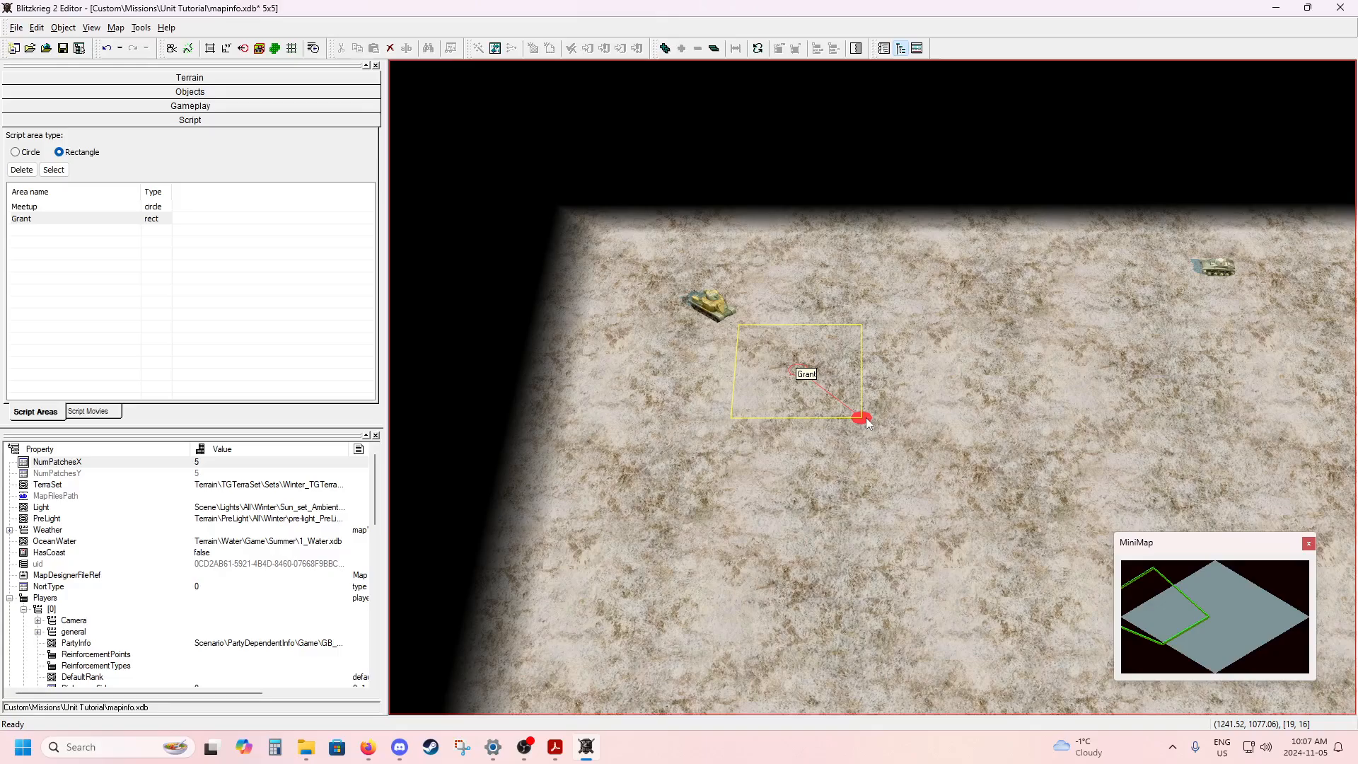
pyautogui.moveTo(867, 422)
pyautogui.mouseDown()
pyautogui.moveTo(879, 463)
pyautogui.moveTo(859, 476)
pyautogui.moveTo(824, 449)
pyautogui.moveTo(826, 385)
pyautogui.moveTo(889, 385)
pyautogui.moveTo(912, 404)
pyautogui.moveTo(919, 434)
pyautogui.moveTo(889, 453)
pyautogui.moveTo(846, 437)
pyautogui.moveTo(837, 413)
pyautogui.moveTo(846, 388)
pyautogui.moveTo(889, 405)
pyautogui.moveTo(879, 446)
pyautogui.moveTo(832, 446)
pyautogui.moveTo(832, 398)
pyautogui.moveTo(866, 401)
pyautogui.moveTo(878, 437)
pyautogui.mouseUp()
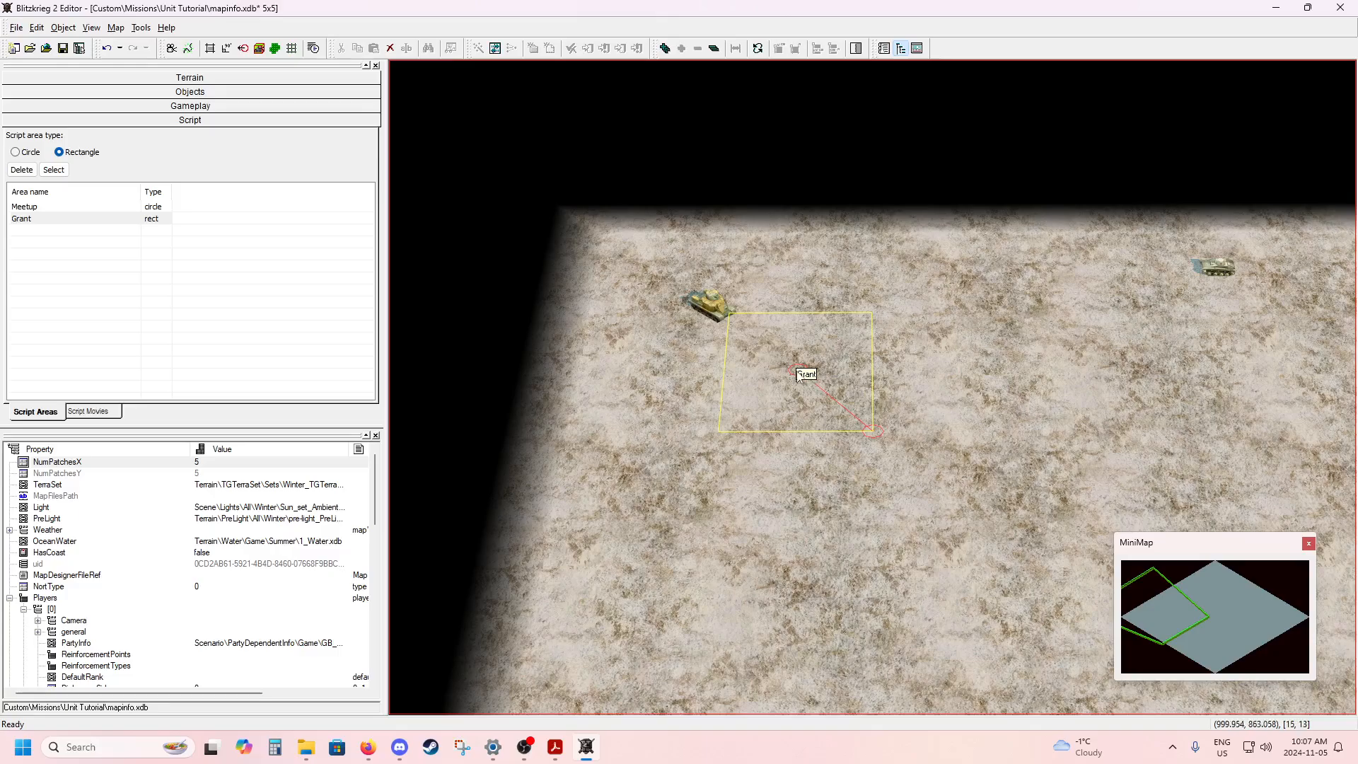
pyautogui.moveTo(800, 374); pyautogui.dragTo(835, 402)
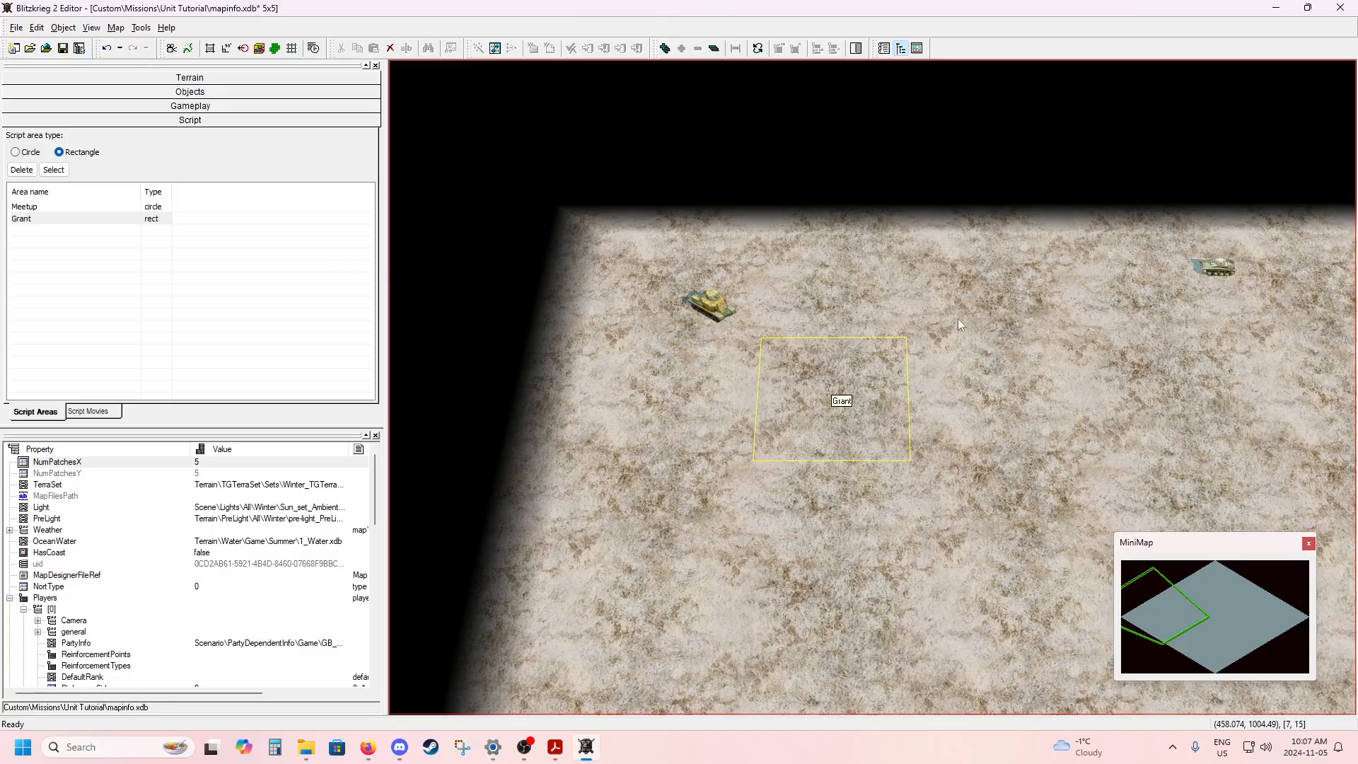
# Select the Archer and Firefly together and open their shared properties at the ScriptID entry.
pyautogui.moveTo(1009, 409); pyautogui.dragTo(925, 246, button='middle')
pyautogui.moveTo(916, 444); pyautogui.dragTo(769, 226, button='middle')
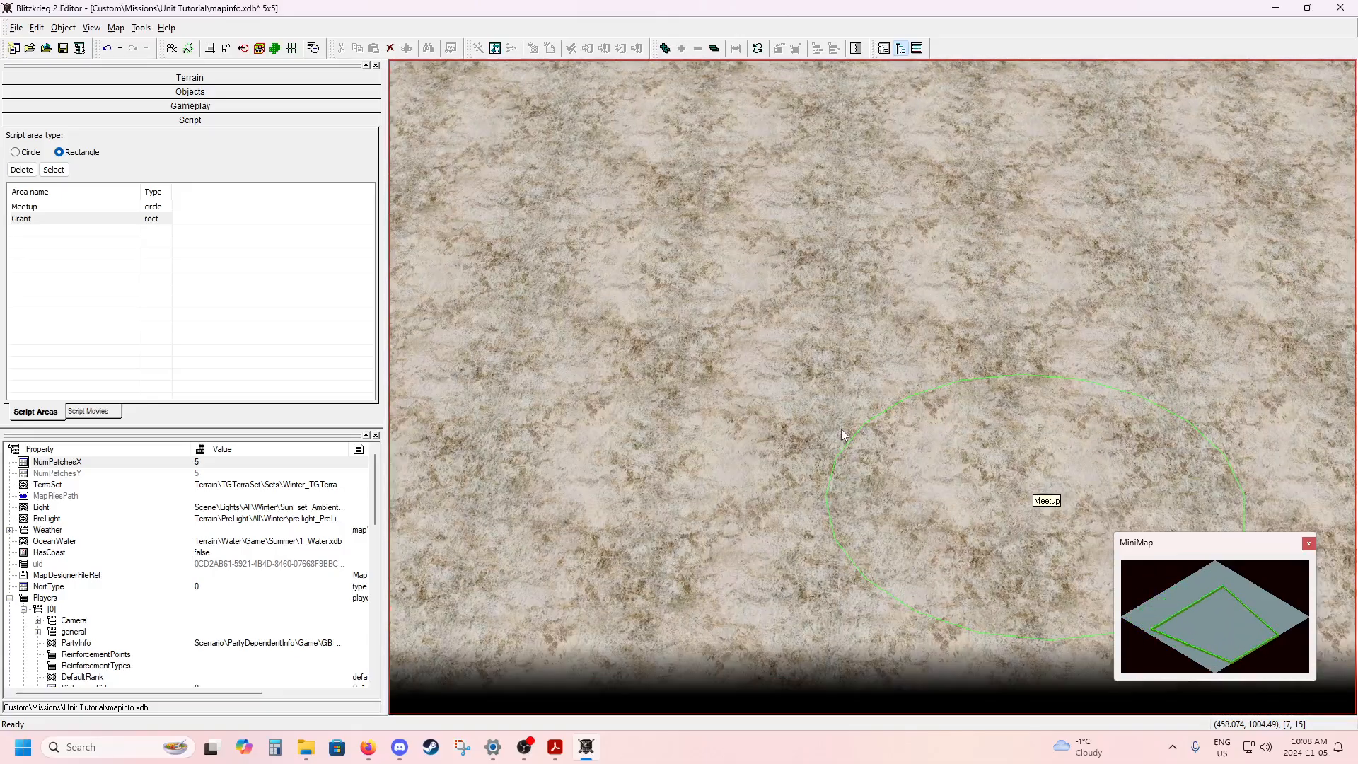
pyautogui.moveTo(959, 427)
pyautogui.mouseDown(button='middle')
pyautogui.moveTo(817, 358)
pyautogui.moveTo(1080, 354)
pyautogui.moveTo(470, 368)
pyautogui.moveTo(708, 349)
pyautogui.mouseUp(button='middle')
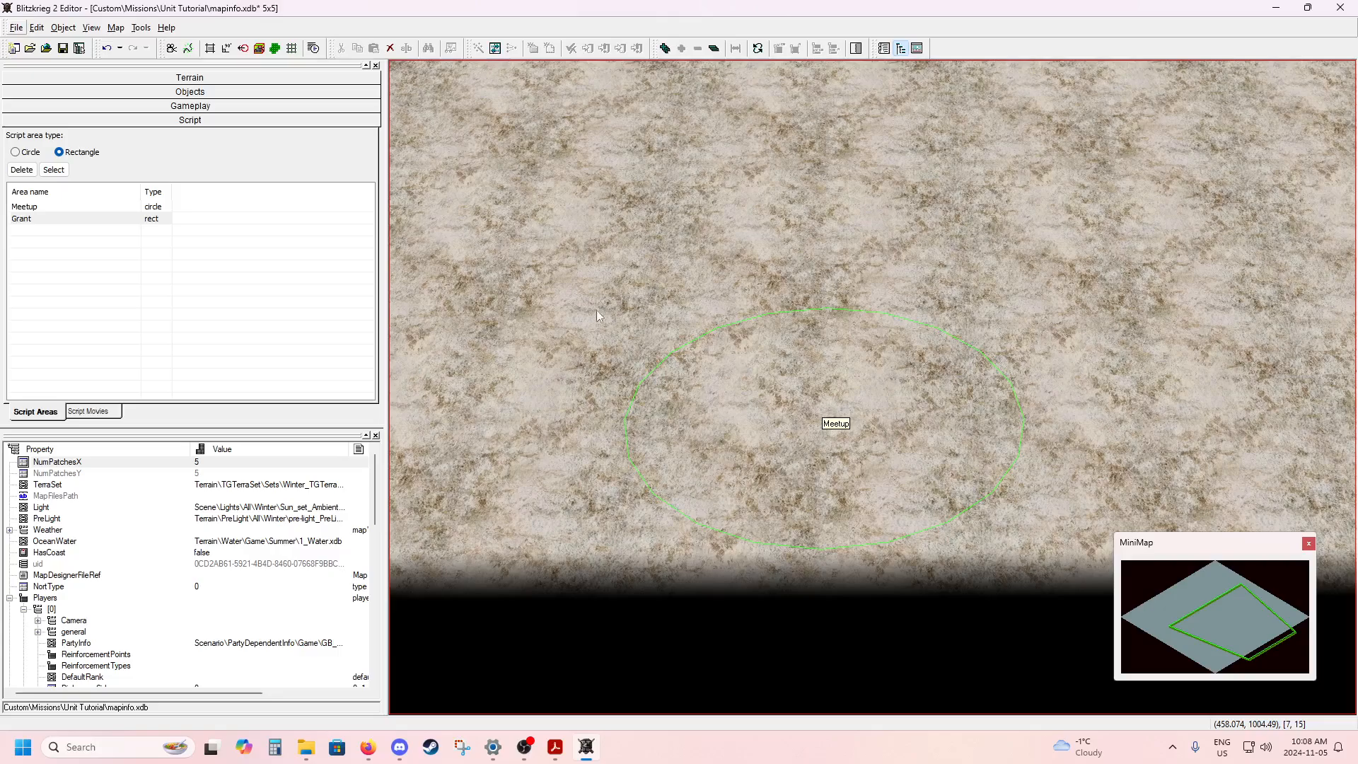
pyautogui.moveTo(584, 321); pyautogui.dragTo(906, 299, button='middle')
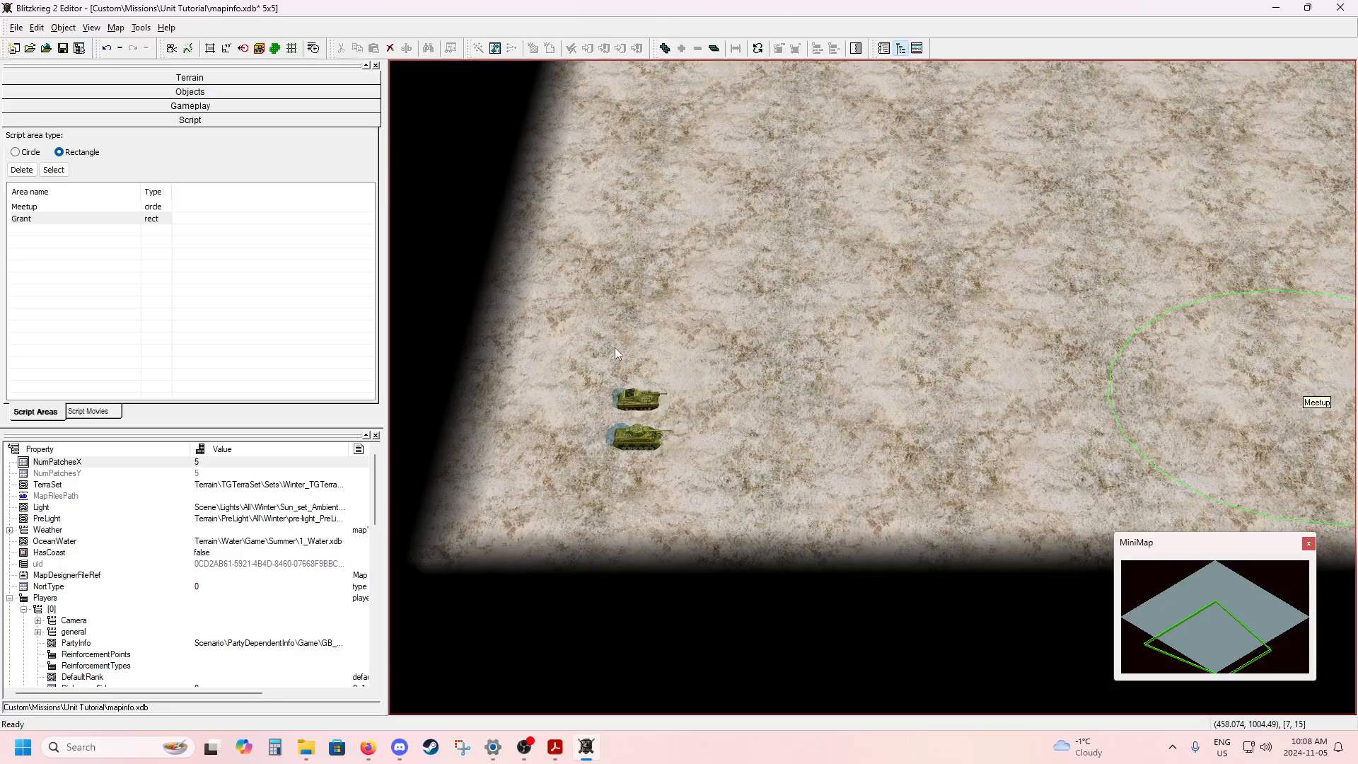
pyautogui.moveTo(614, 347); pyautogui.dragTo(652, 312, button='middle')
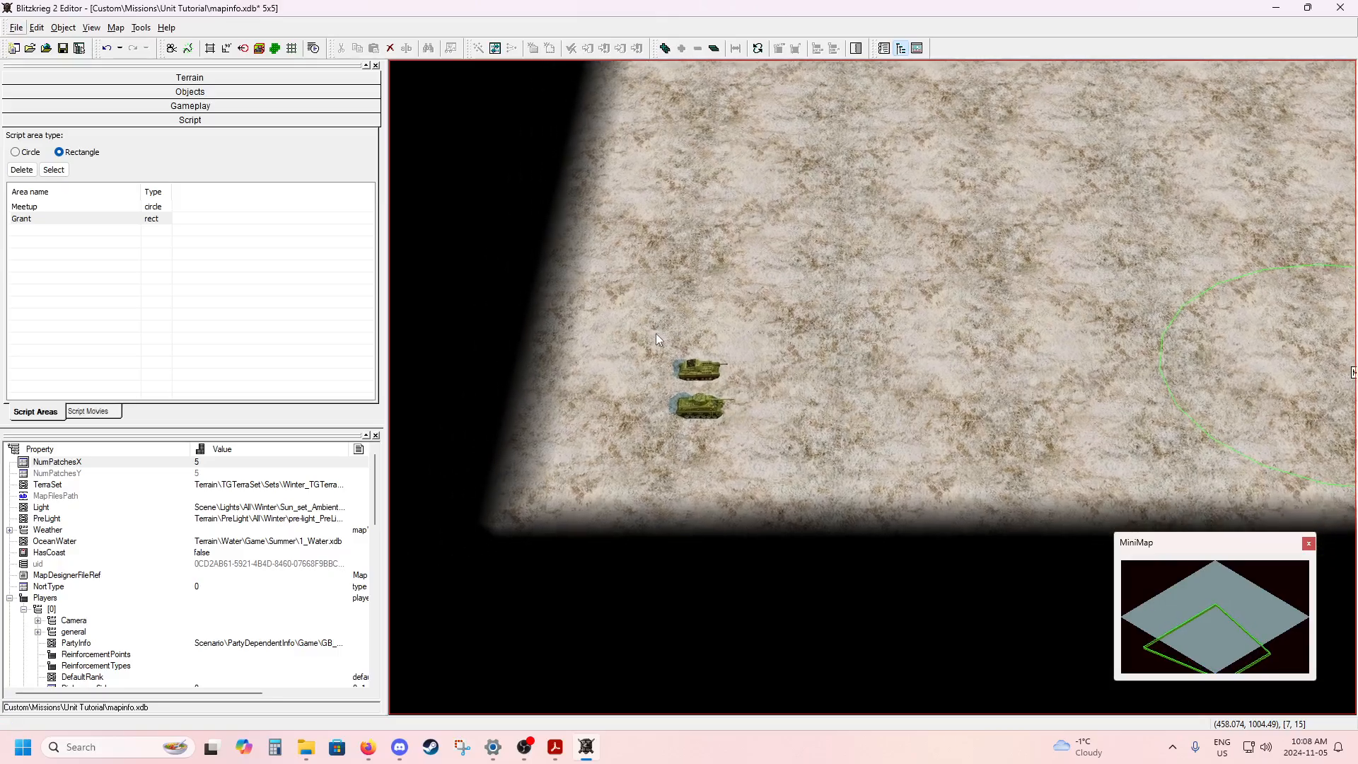
pyautogui.scroll(3, 655, 341)
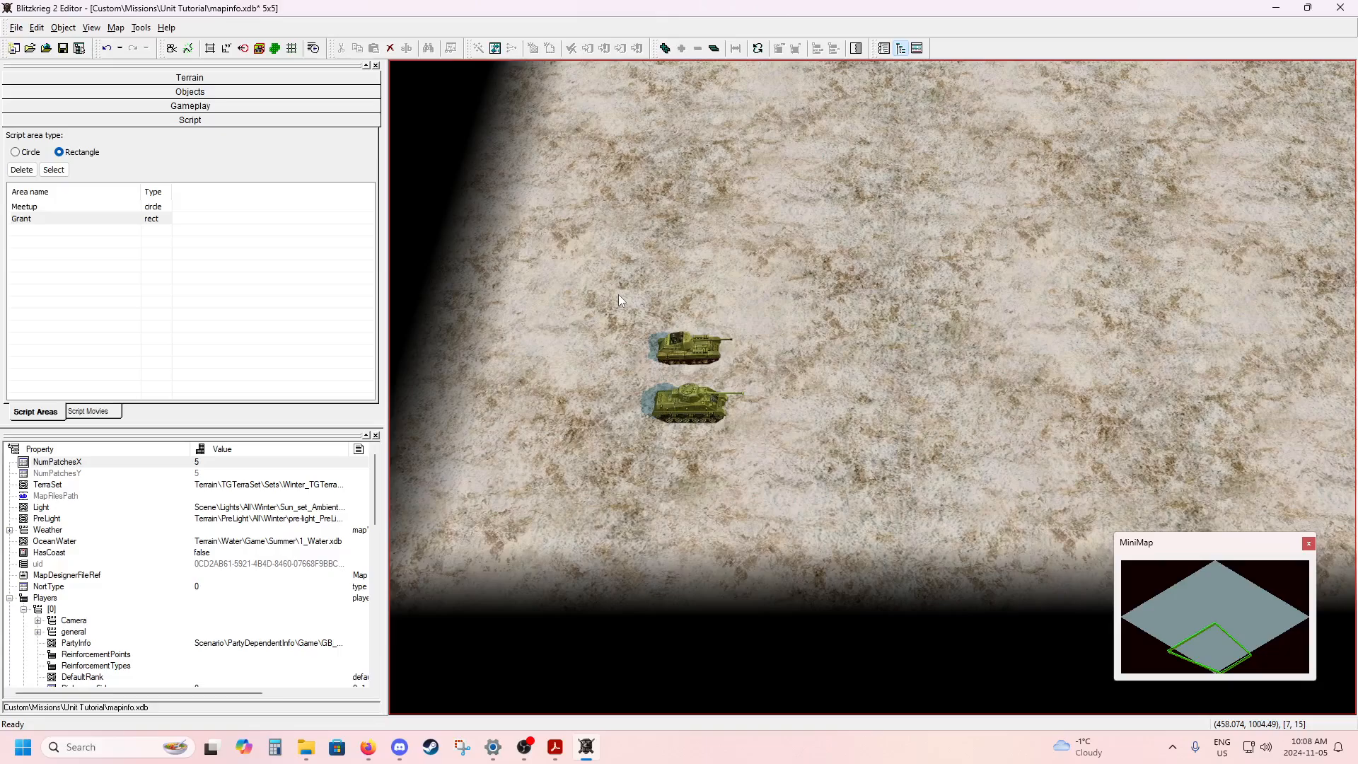
pyautogui.moveTo(616, 292); pyautogui.dragTo(659, 352)
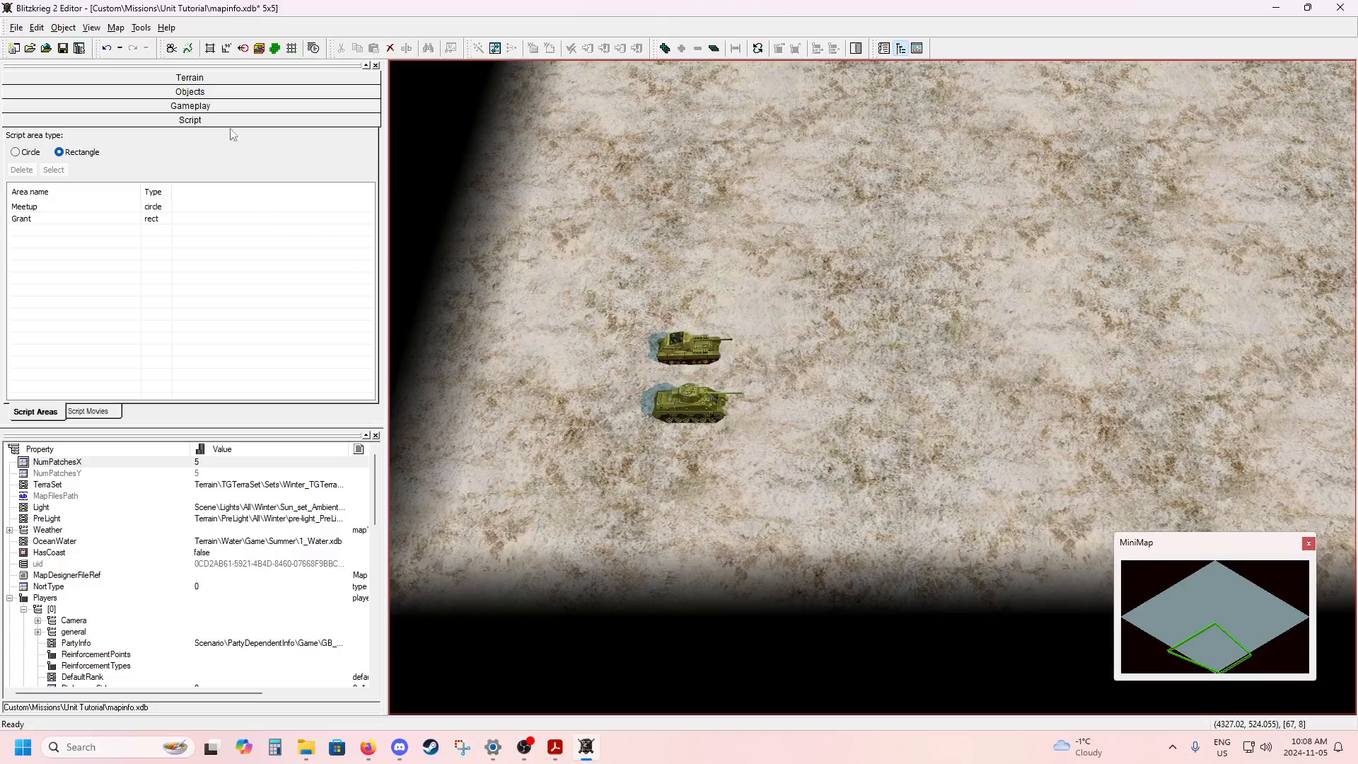
pyautogui.click(213, 94)
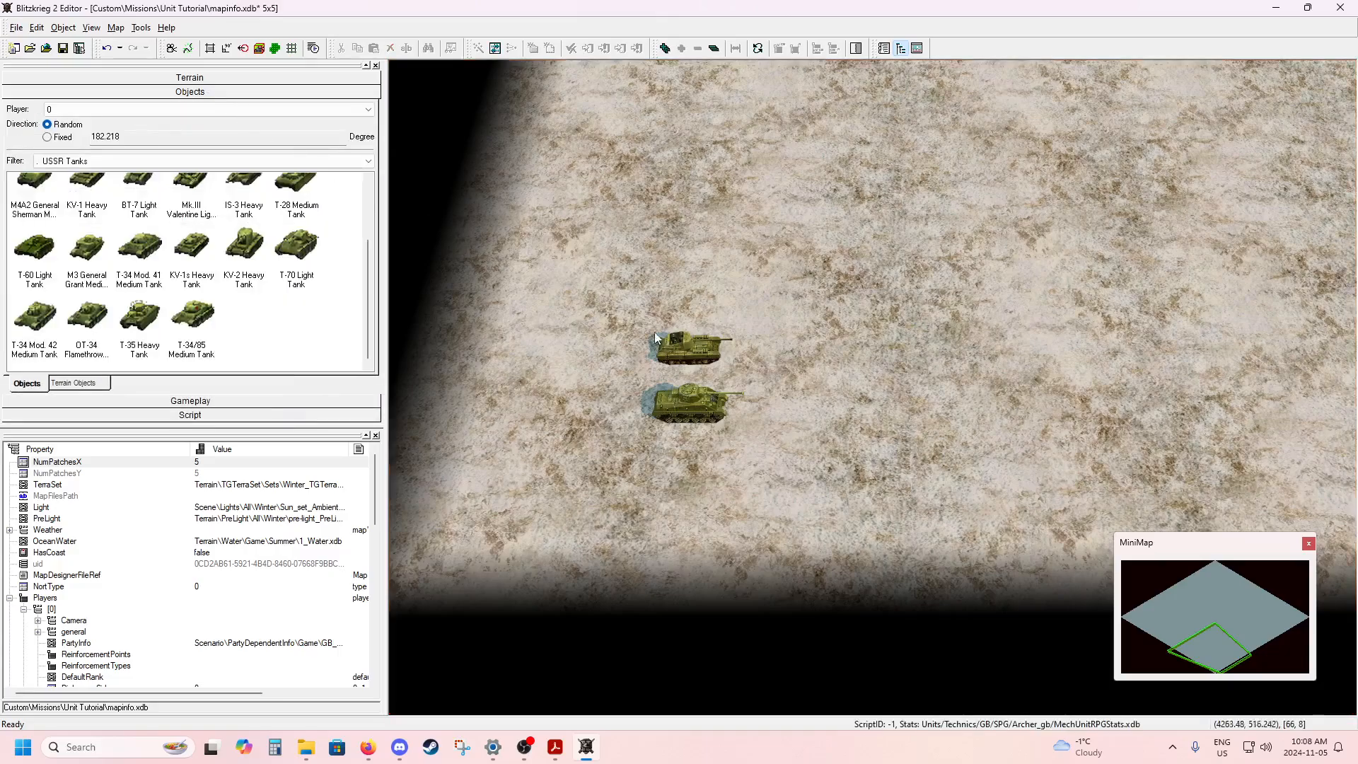
pyautogui.moveTo(583, 286); pyautogui.dragTo(809, 484)
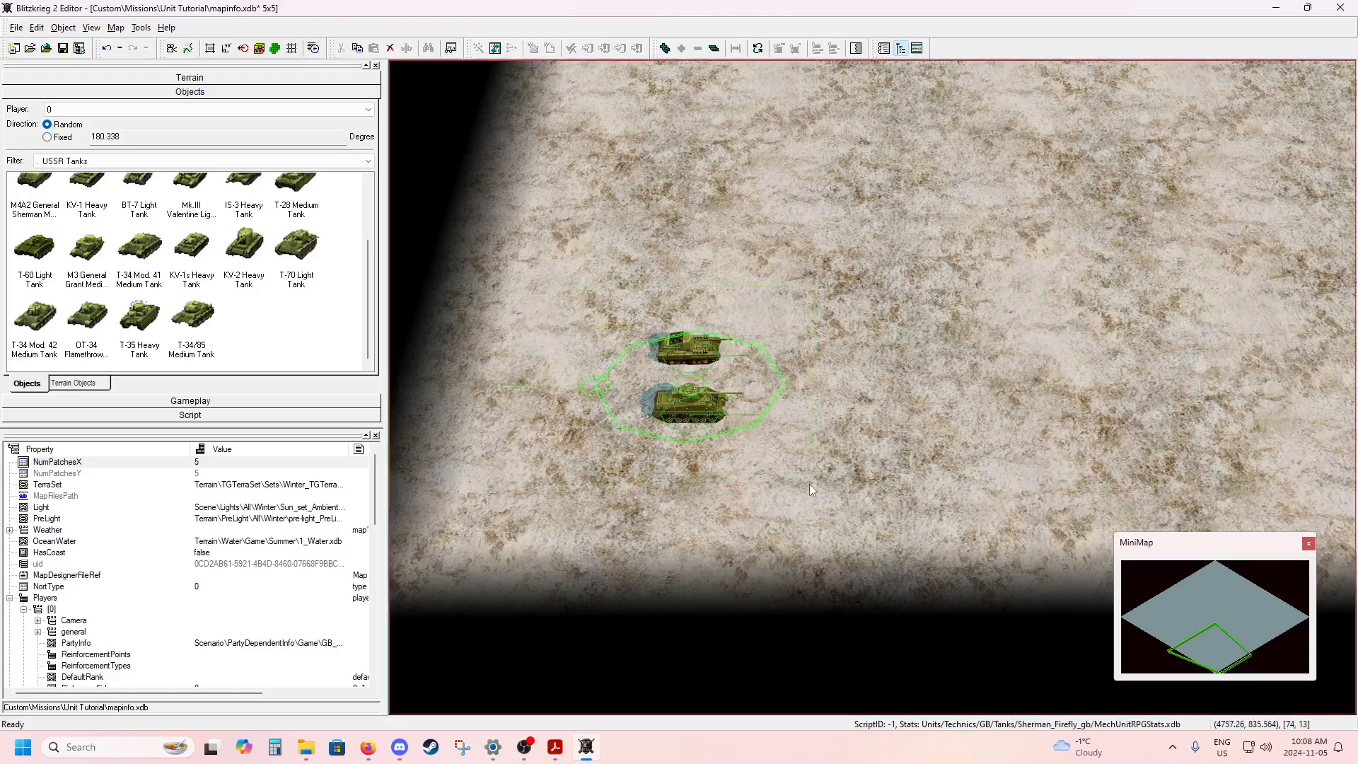
pyautogui.click(450, 51)
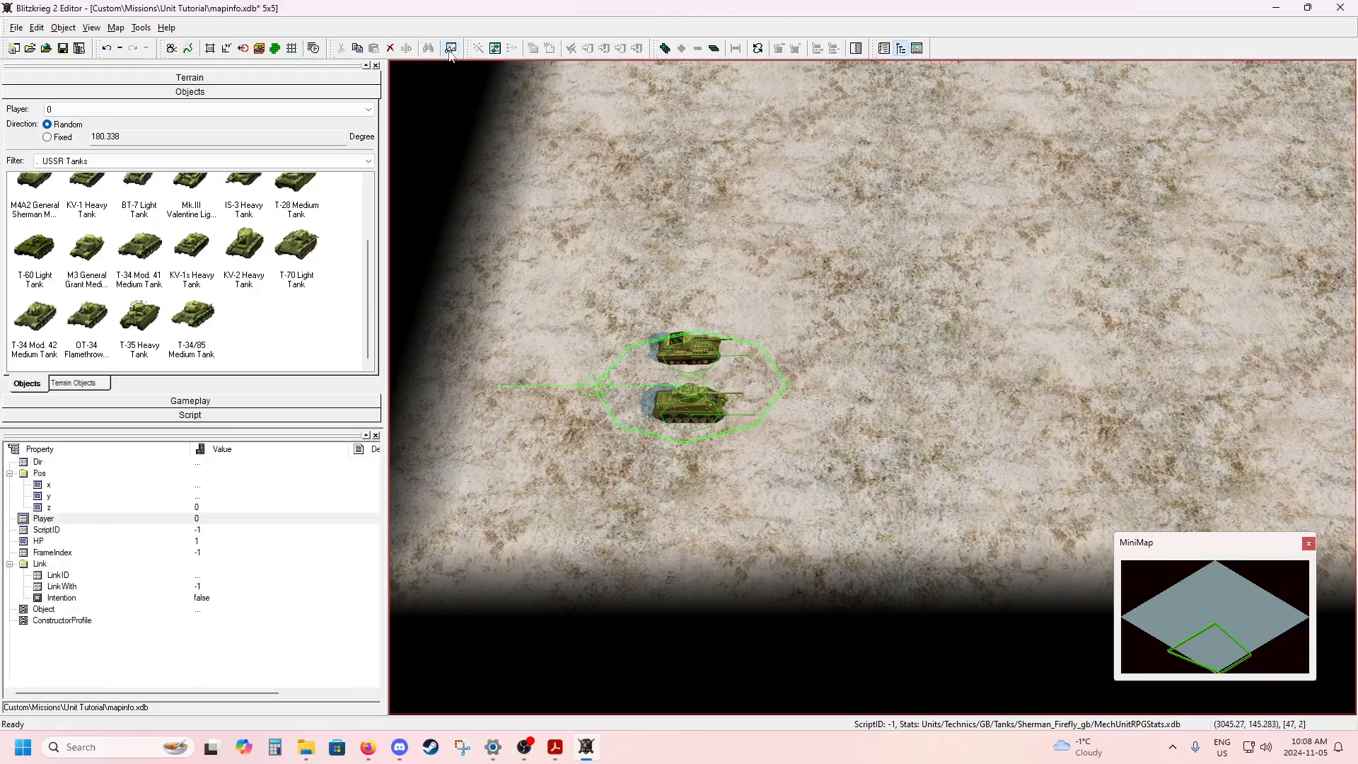
pyautogui.click(71, 531)
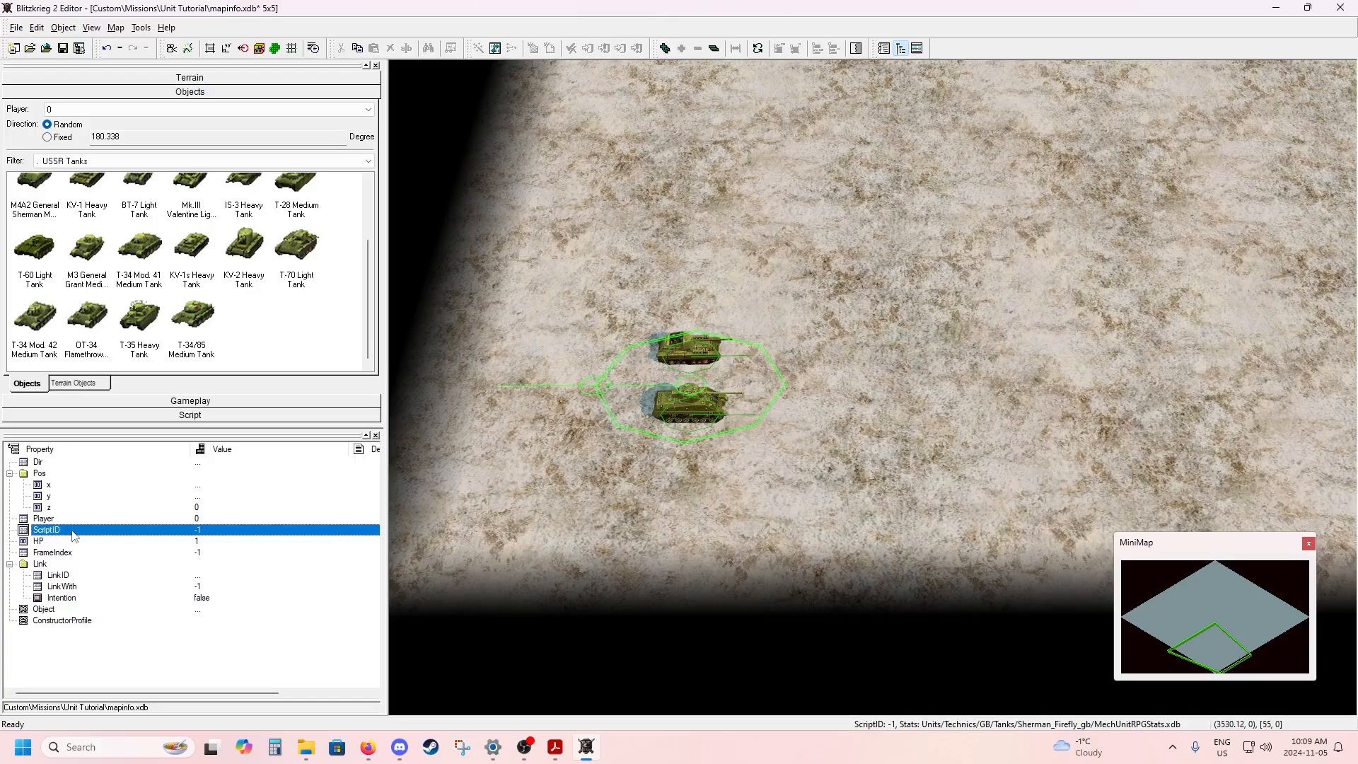
# Set the ScriptID of the selected Archer and Firefly to 1 and clear the selection.
pyautogui.click(221, 534)
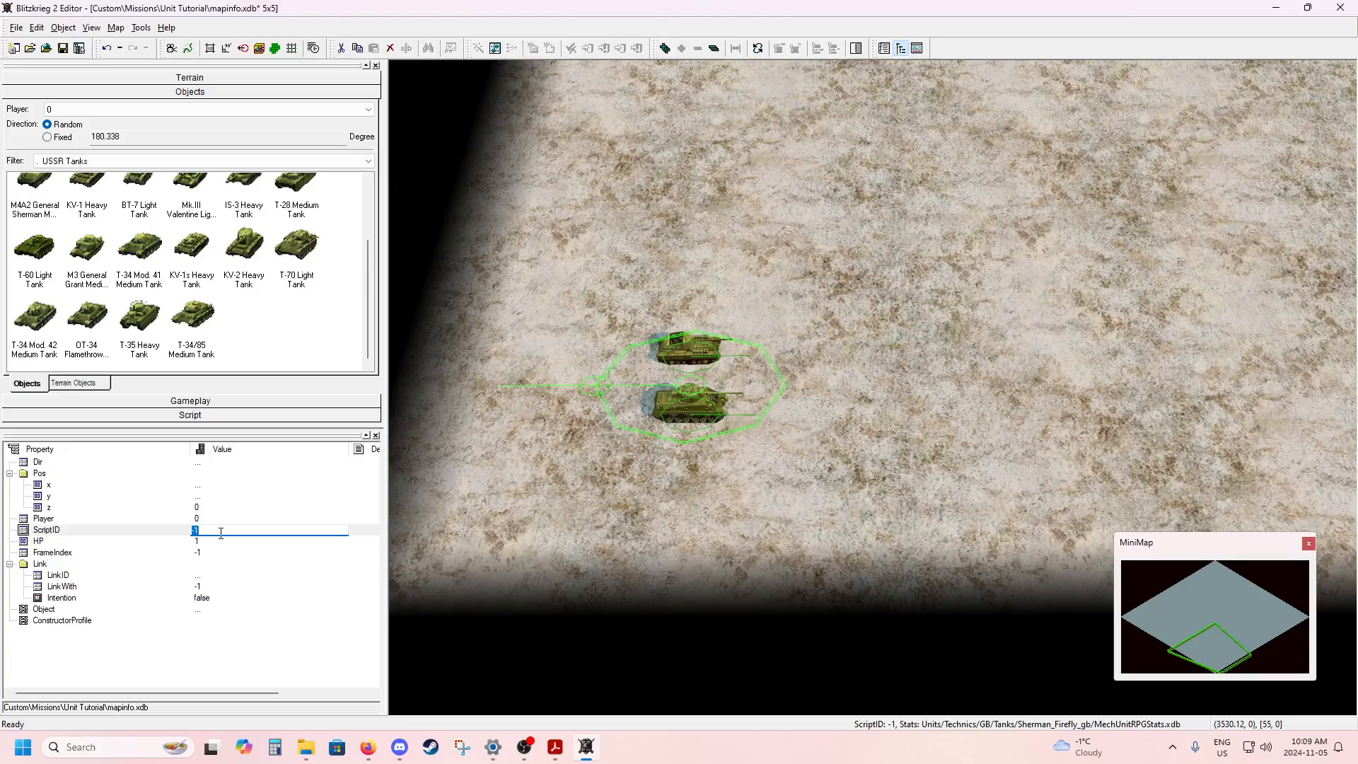
pyautogui.write('1')
pyautogui.press('Return')
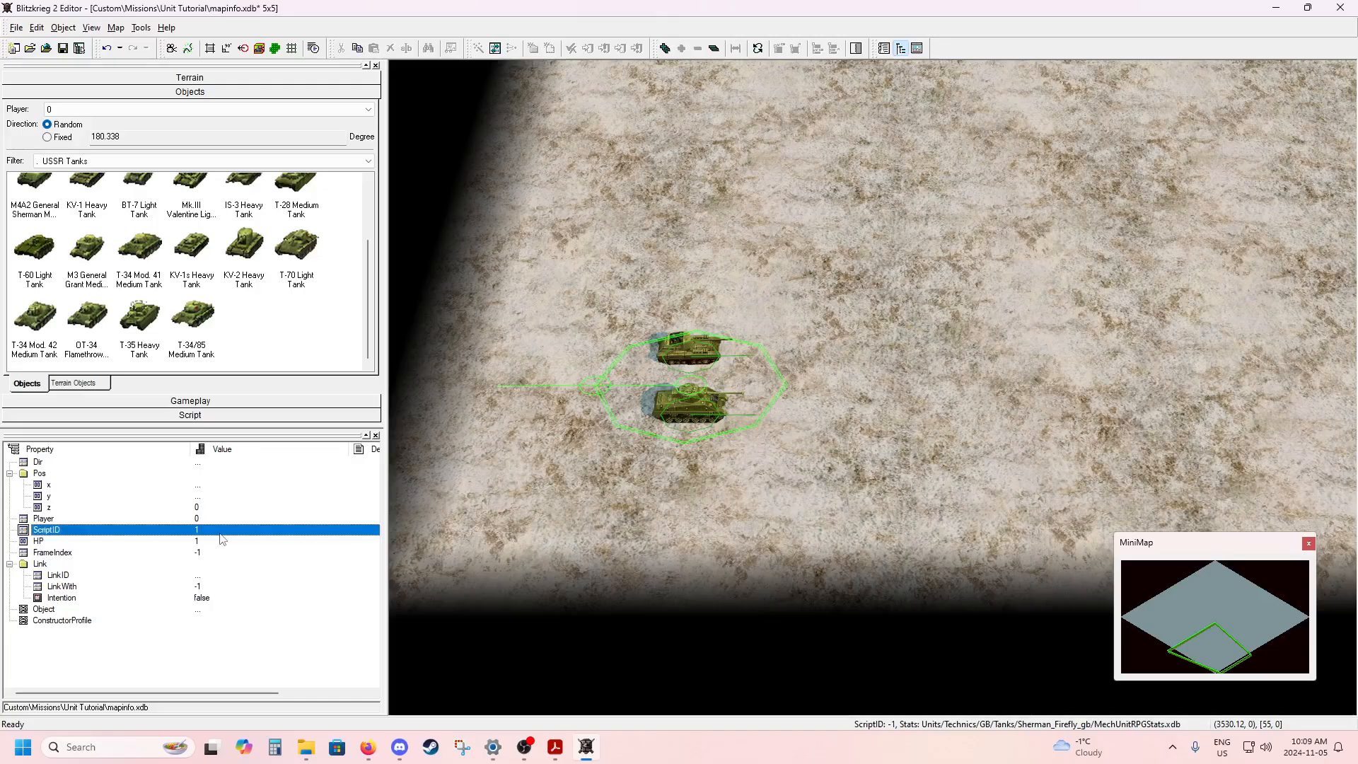
pyautogui.click(549, 549)
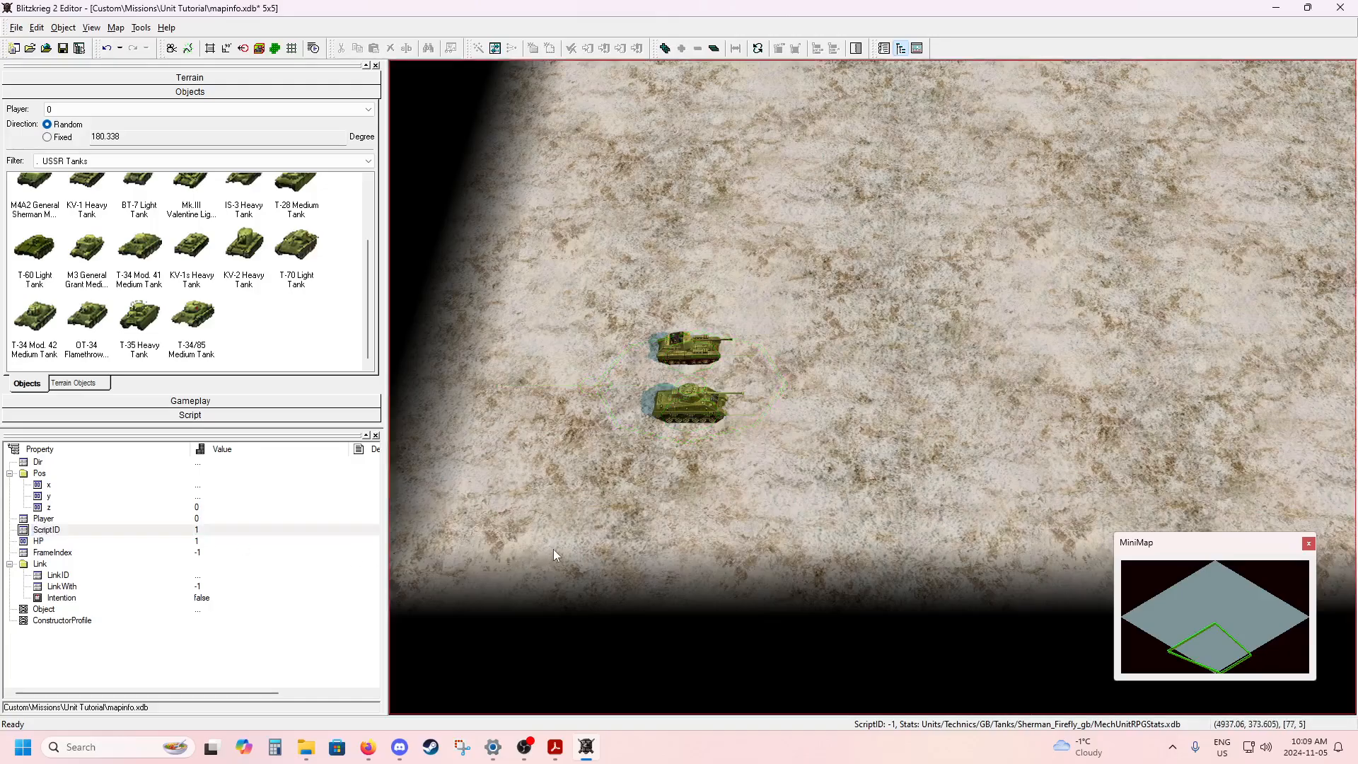
# Select the Soviet T-34 and SU-76 together in the opposite corner and set their shared ScriptID to 0.
pyautogui.scroll(-4, 639, 525)
pyautogui.scroll(-1, 597, 528)
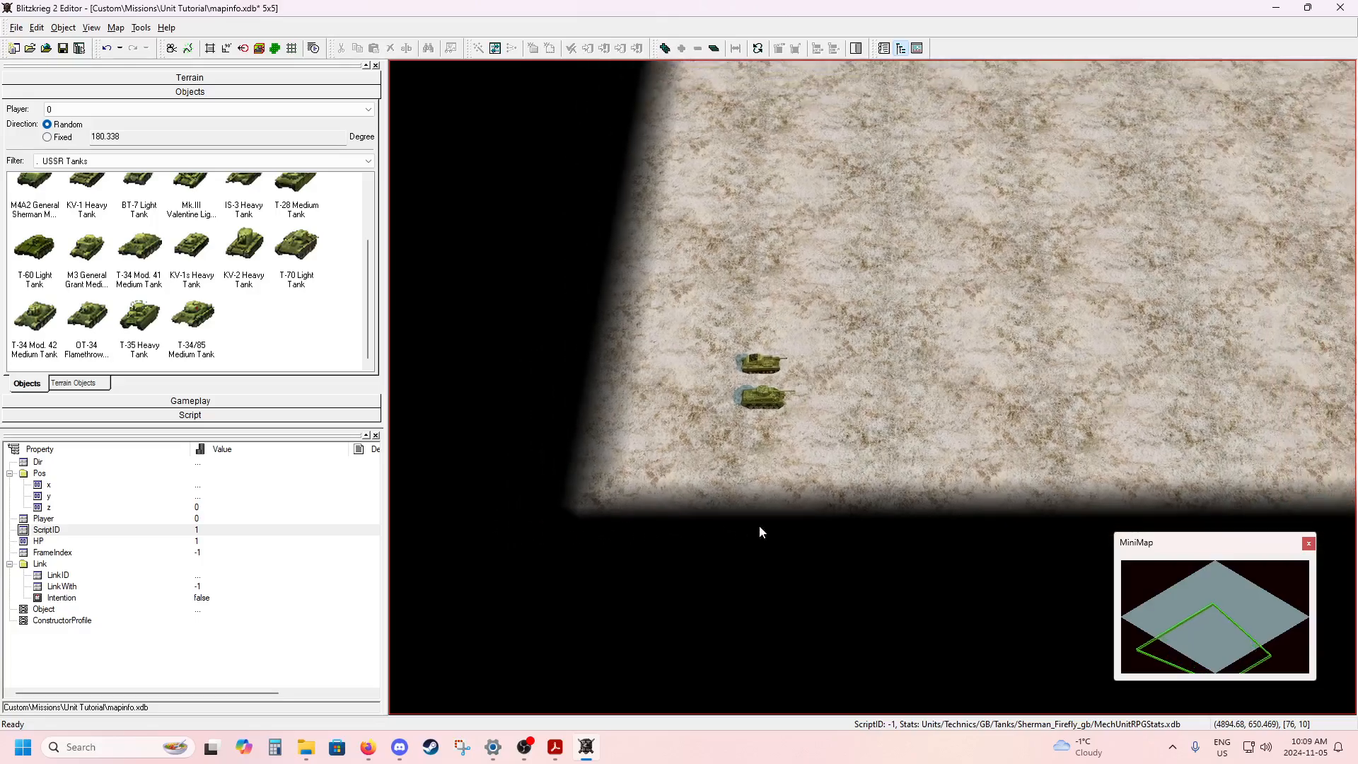
pyautogui.moveTo(805, 512); pyautogui.dragTo(500, 530, button='middle')
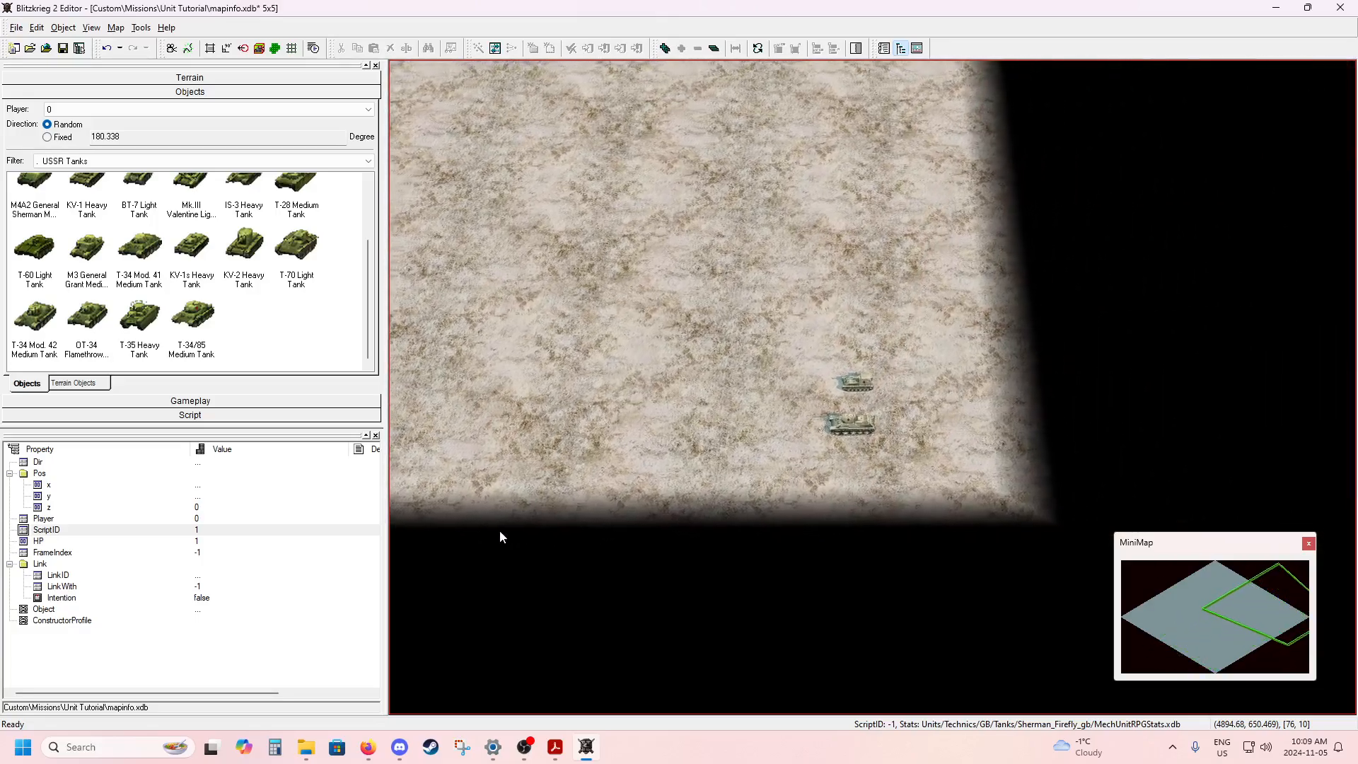
pyautogui.scroll(5, 605, 532)
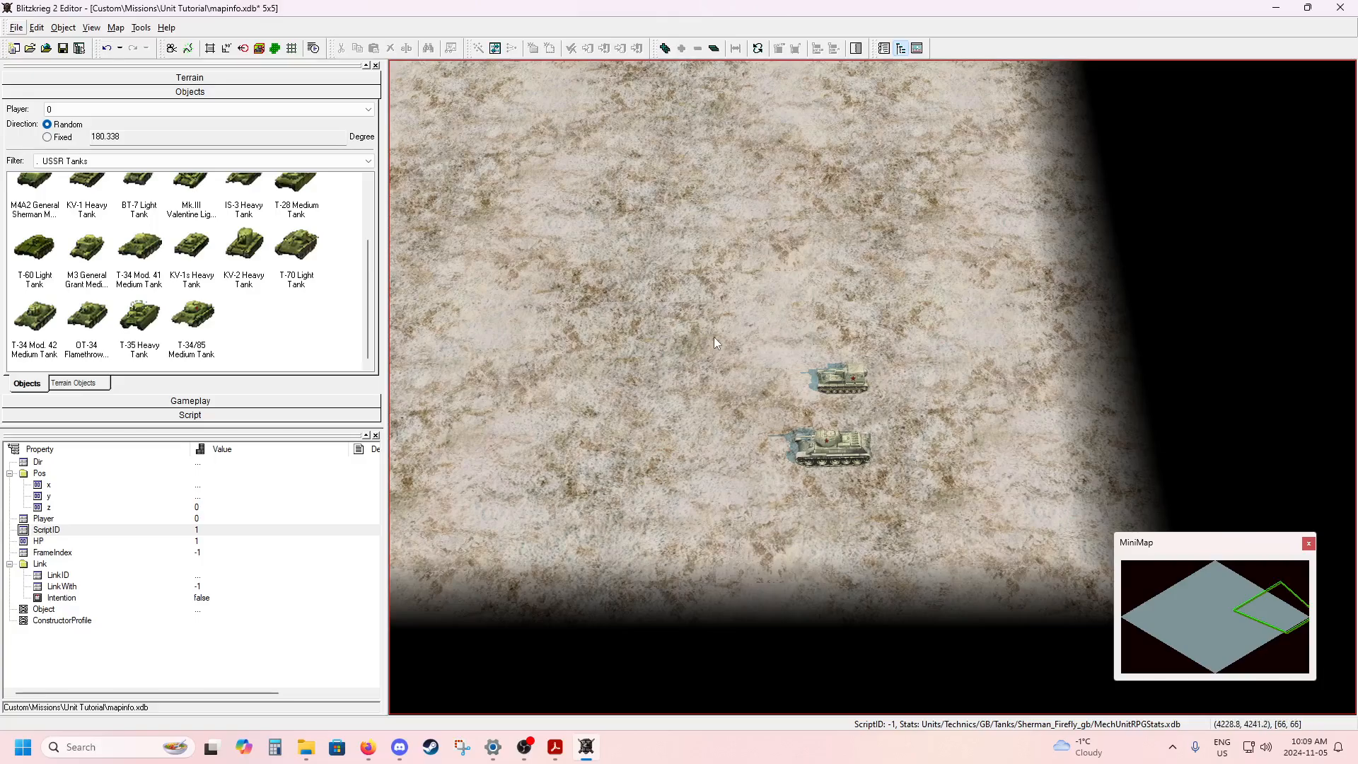
pyautogui.moveTo(715, 333); pyautogui.dragTo(951, 522)
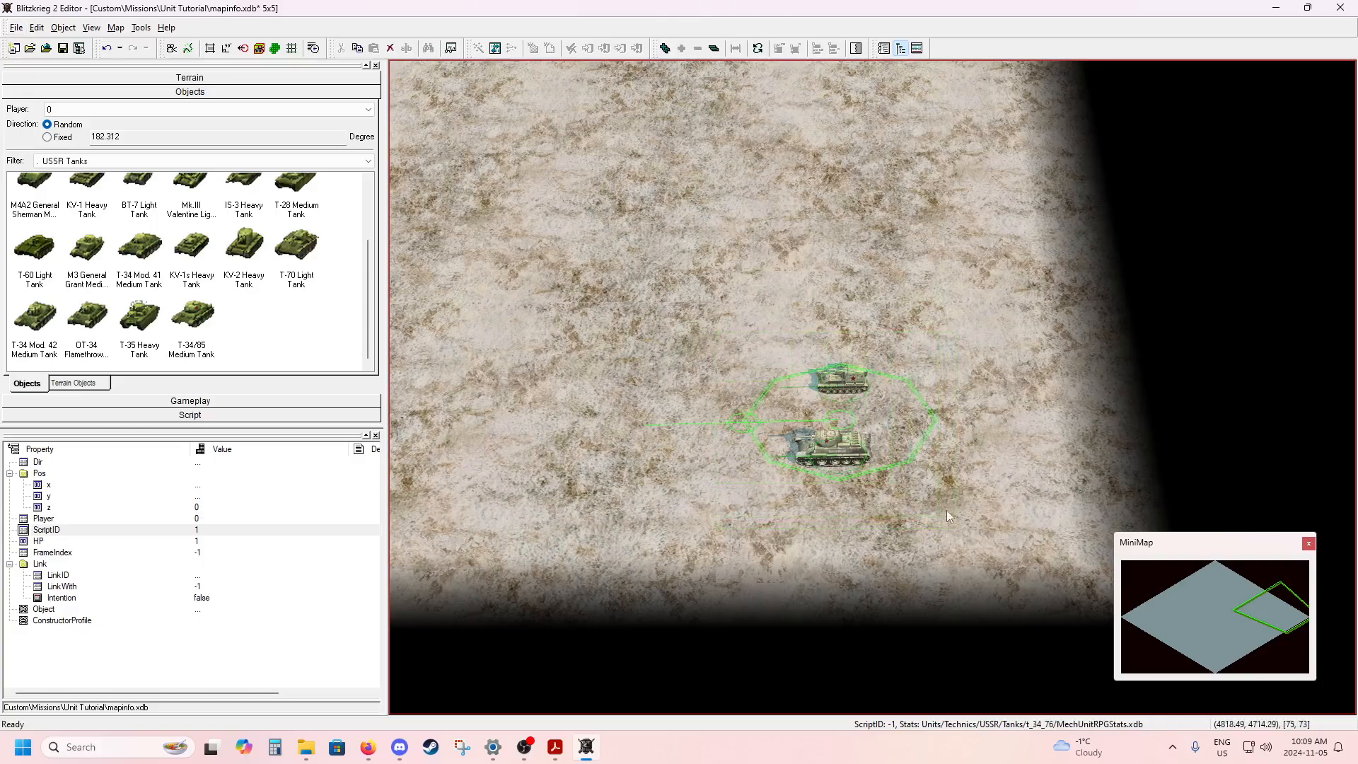
pyautogui.click(452, 53)
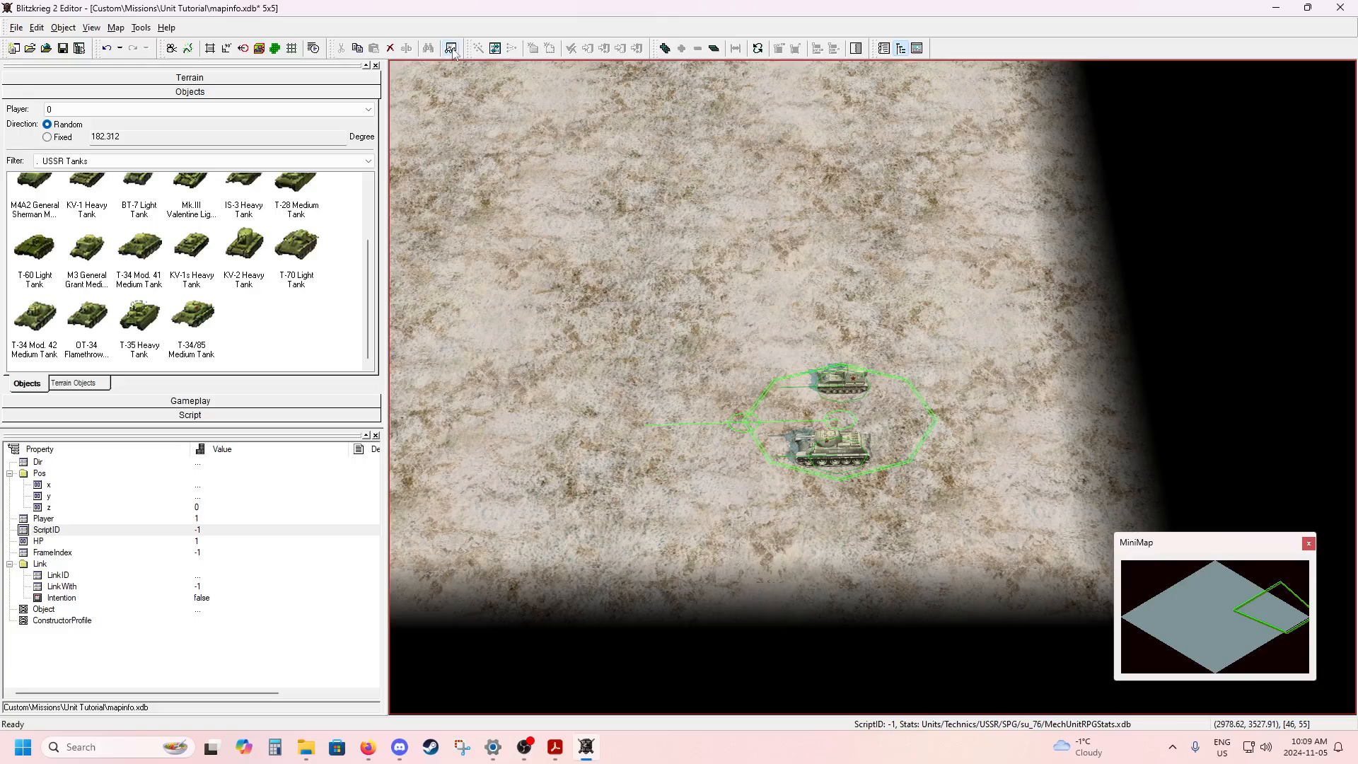
pyautogui.click(221, 532)
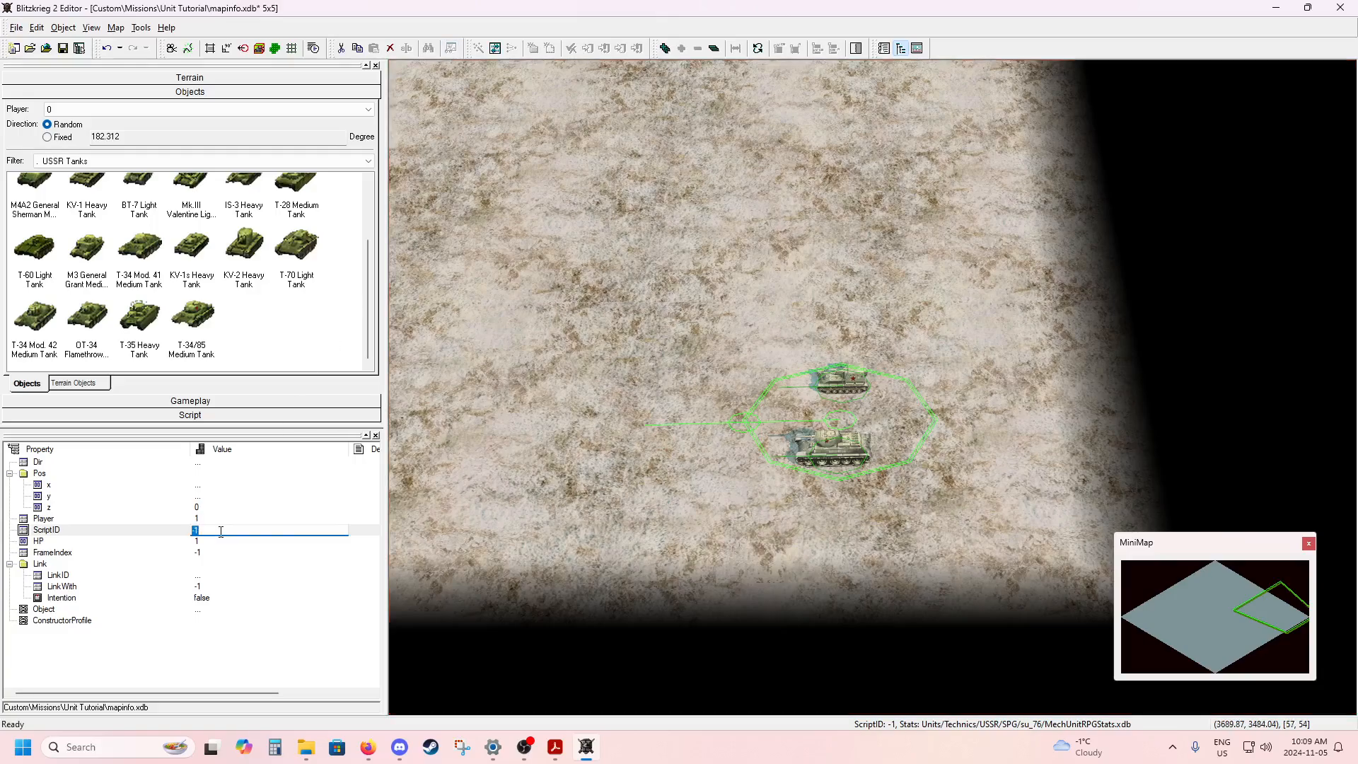
pyautogui.write('0')
pyautogui.press('Return')
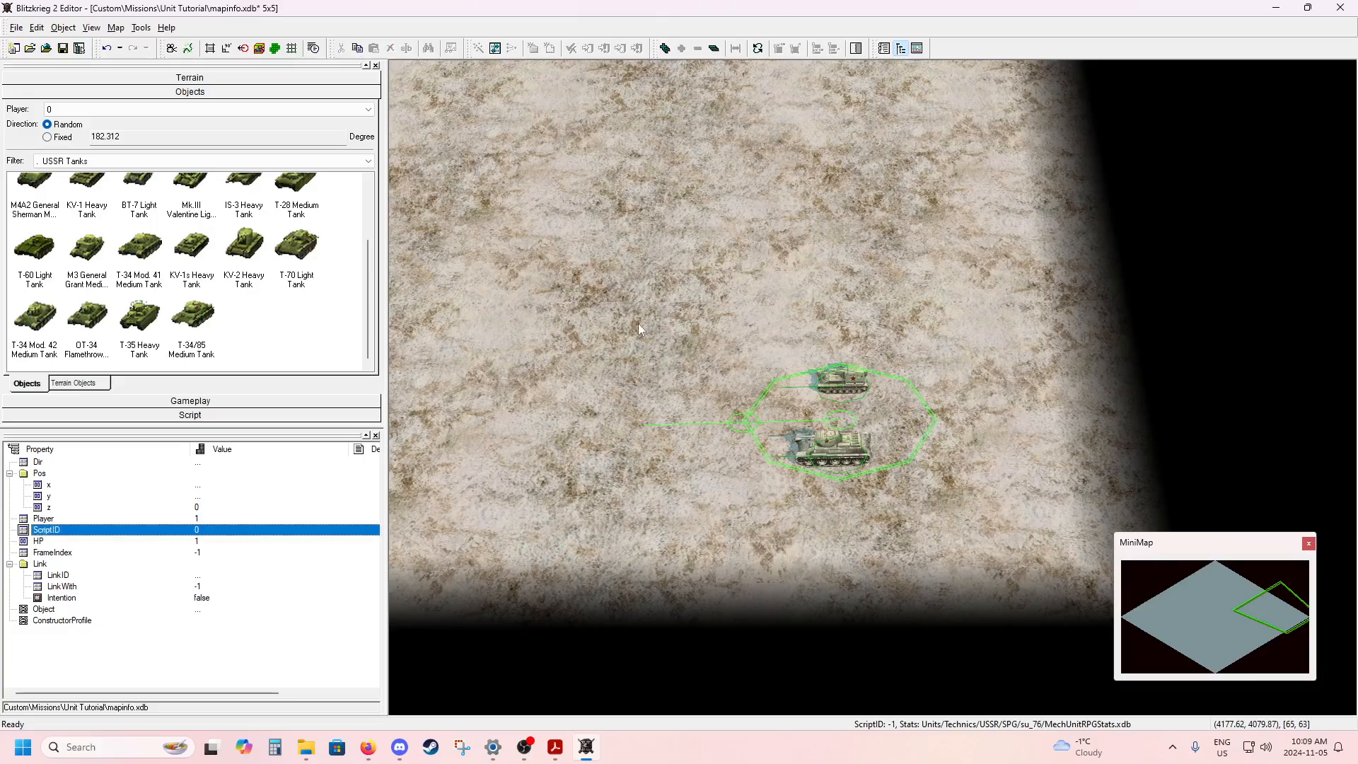
pyautogui.click(639, 325)
# Open the map's own properties and start editing the ScriptFileRef entry.
pyautogui.scroll(-3, 635, 327)
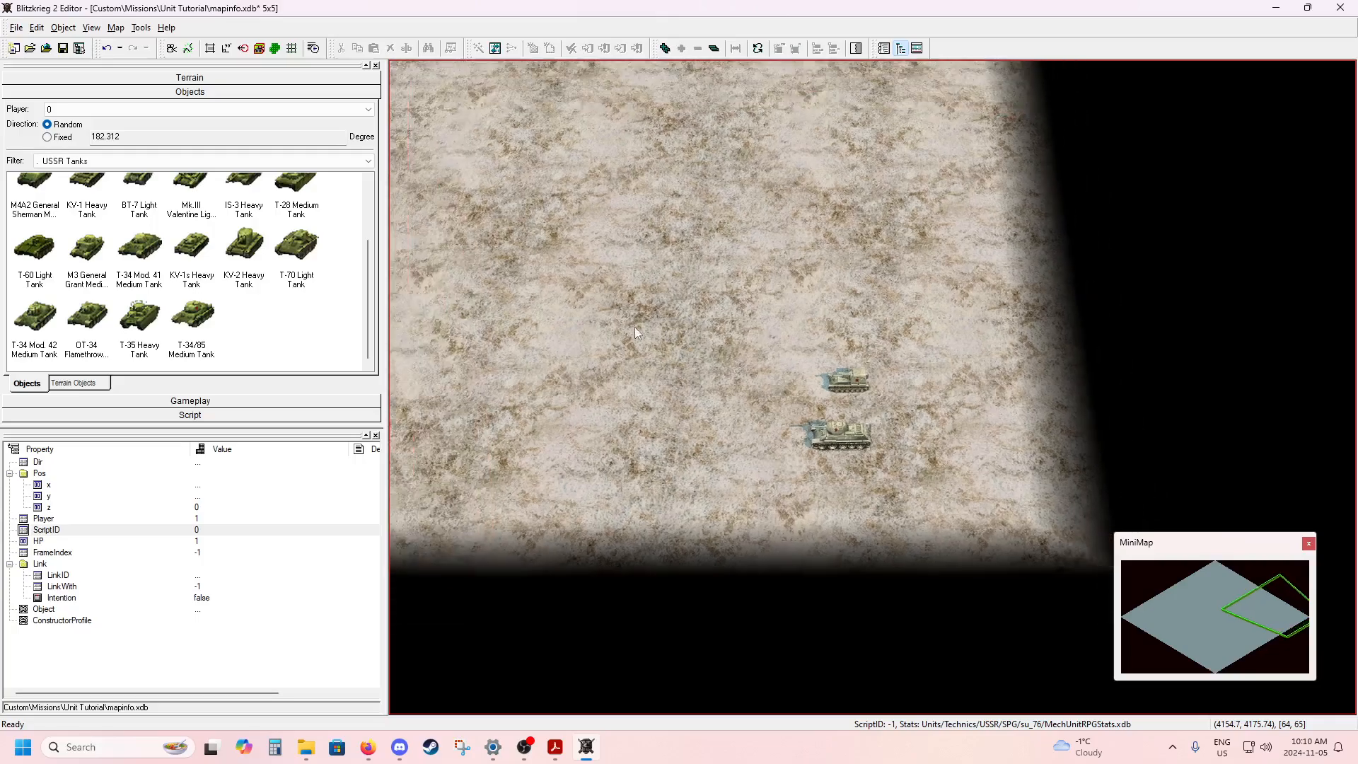
pyautogui.moveTo(634, 337); pyautogui.dragTo(863, 356, button='middle')
pyautogui.scroll(-4, 705, 359)
pyautogui.moveTo(701, 358); pyautogui.dragTo(791, 363, button='middle')
pyautogui.scroll(-3, 791, 362)
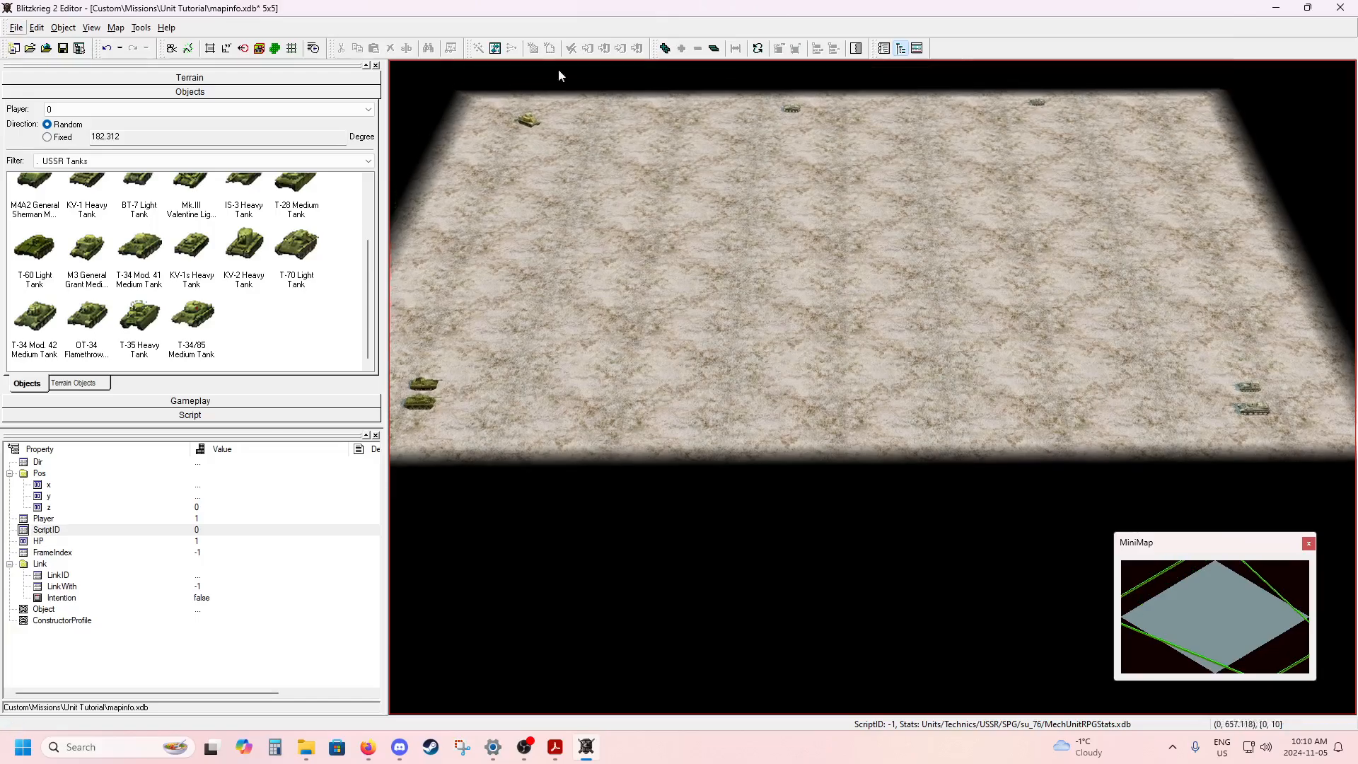
pyautogui.click(496, 49)
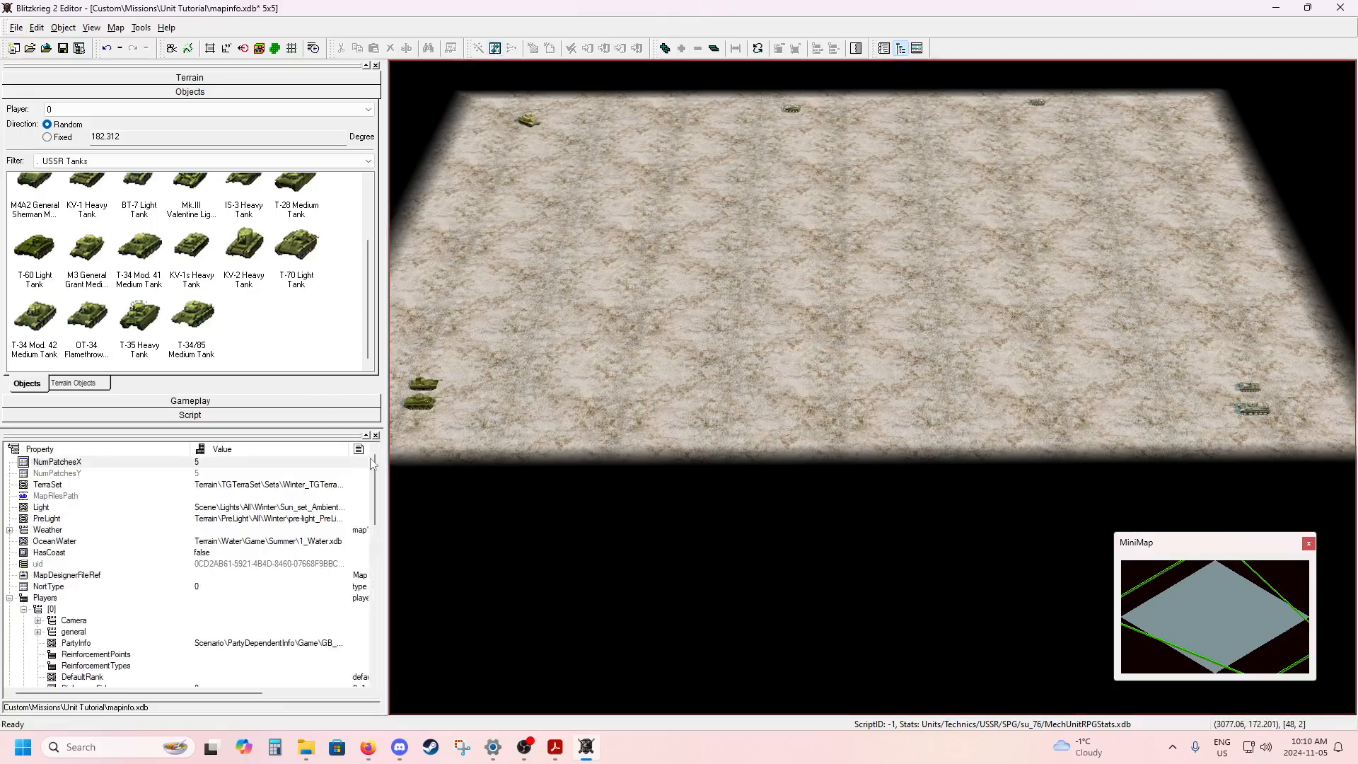
pyautogui.moveTo(376, 461); pyautogui.dragTo(379, 610)
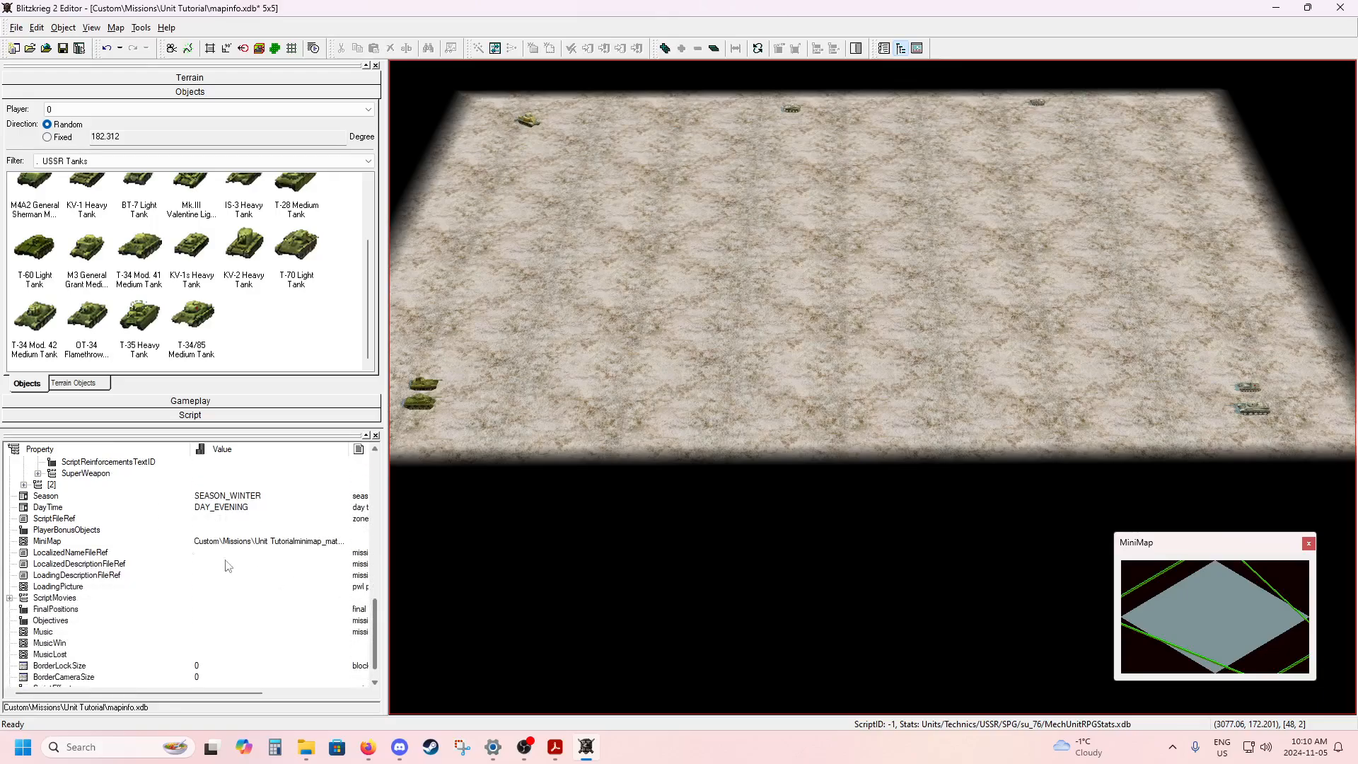
pyautogui.click(82, 520)
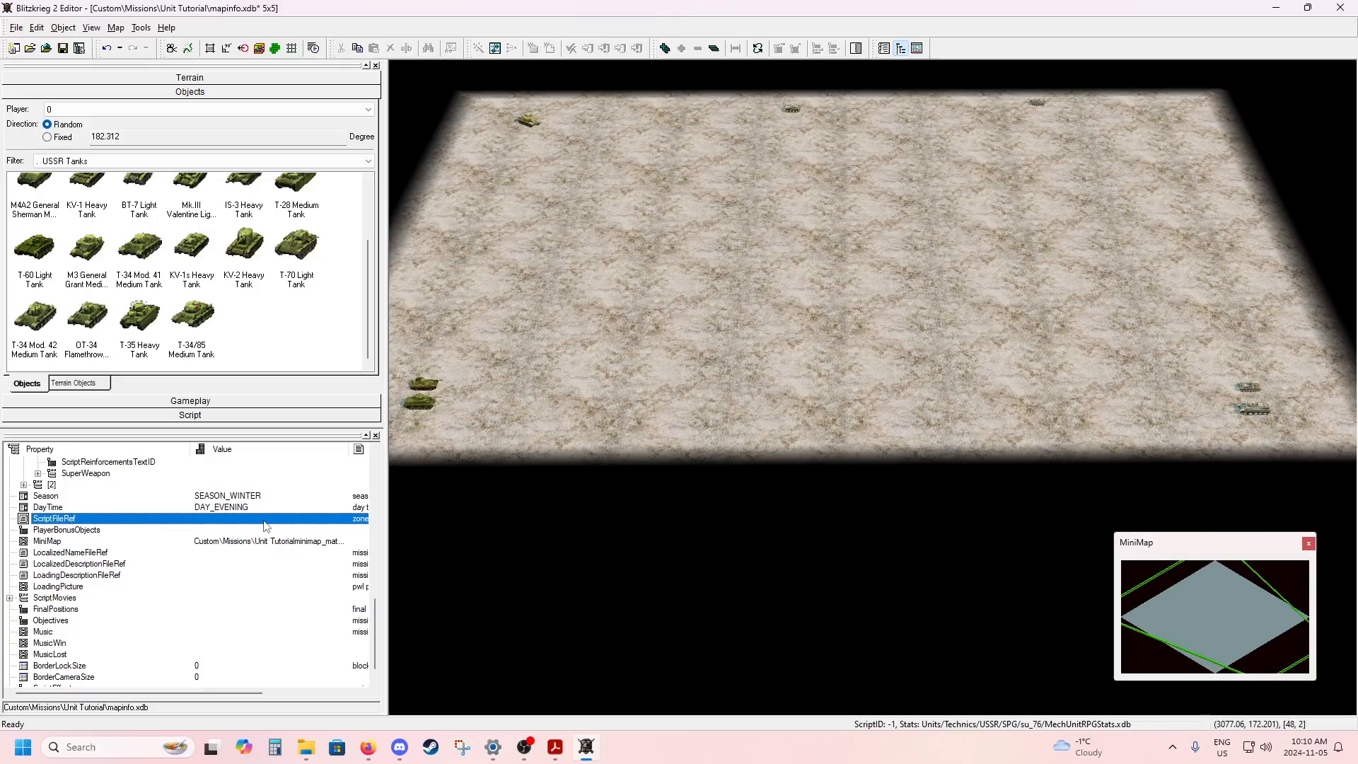
pyautogui.click(233, 520)
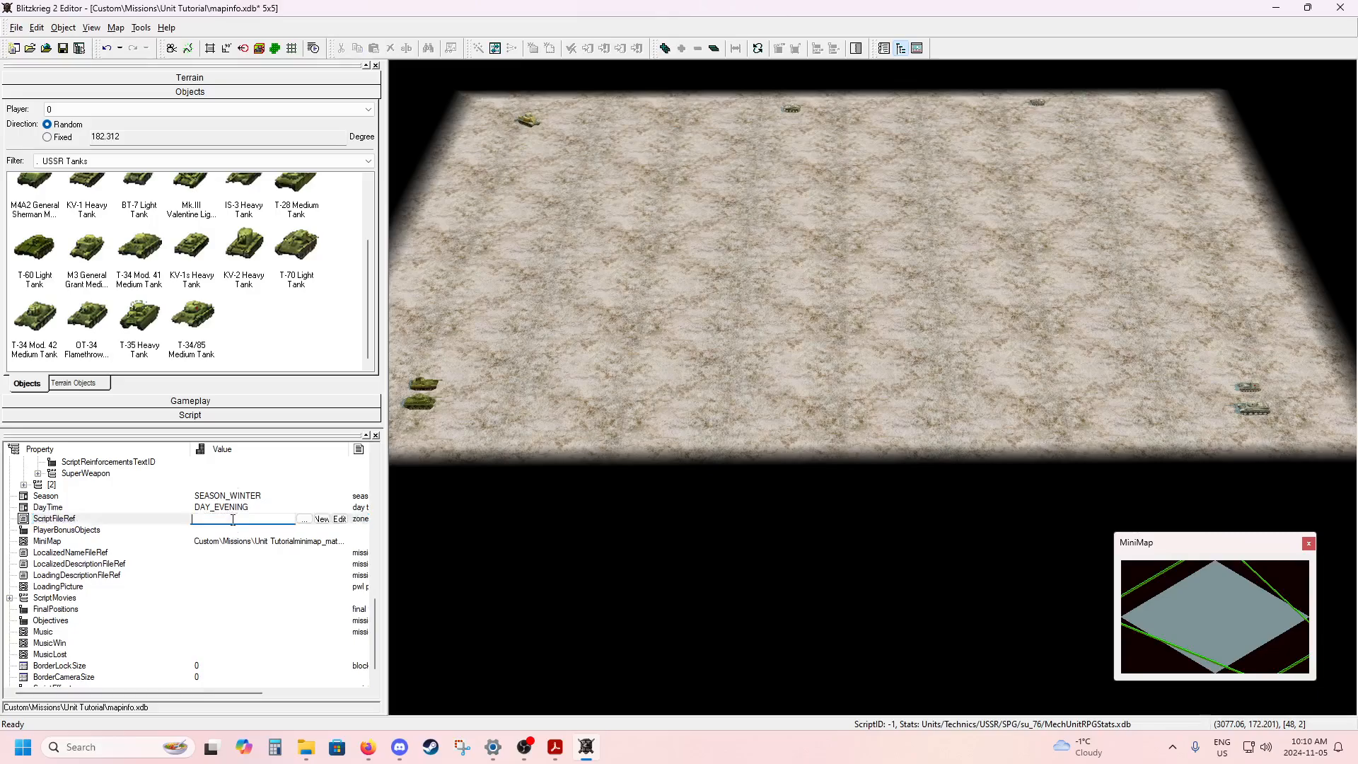
# Create a new text object named script as the map's ScriptFileRef and open it for editing.
pyautogui.click(321, 520)
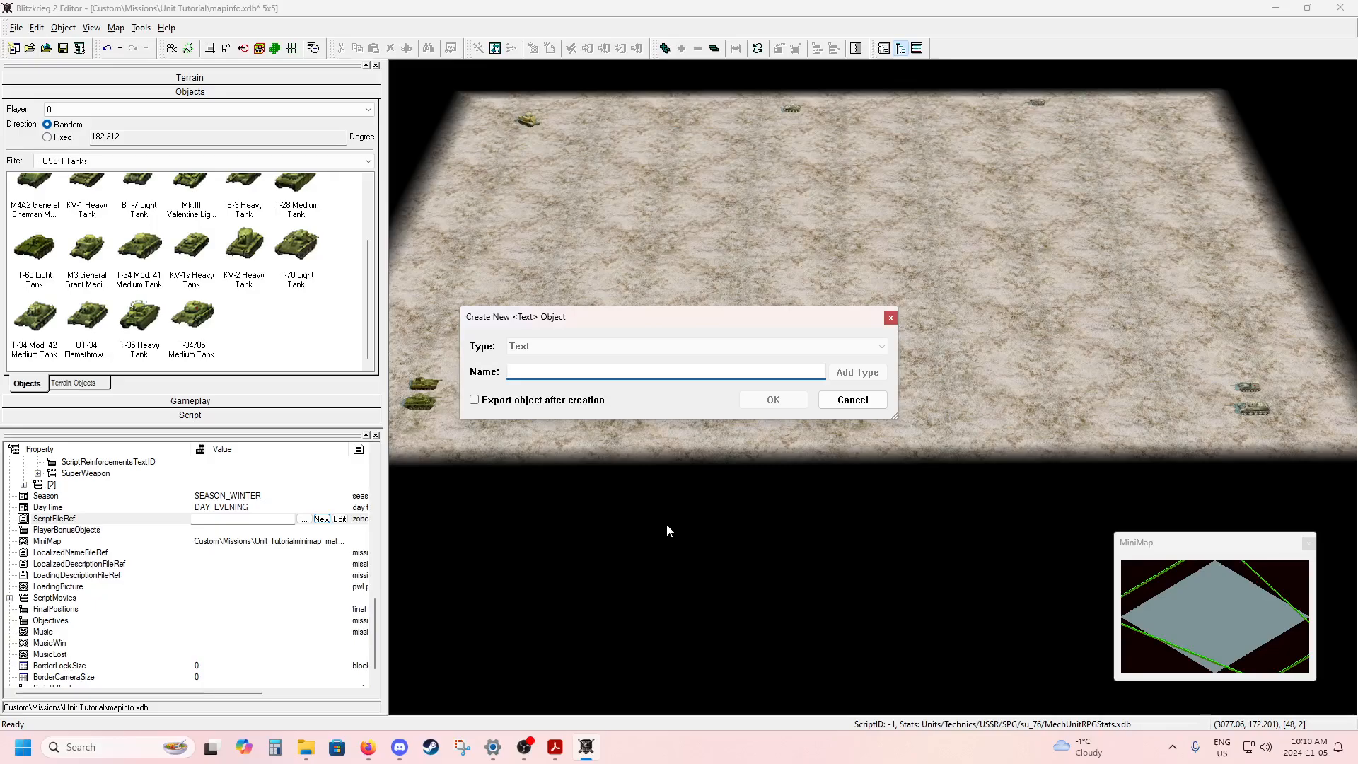
pyautogui.write('script')
pyautogui.press('Return')
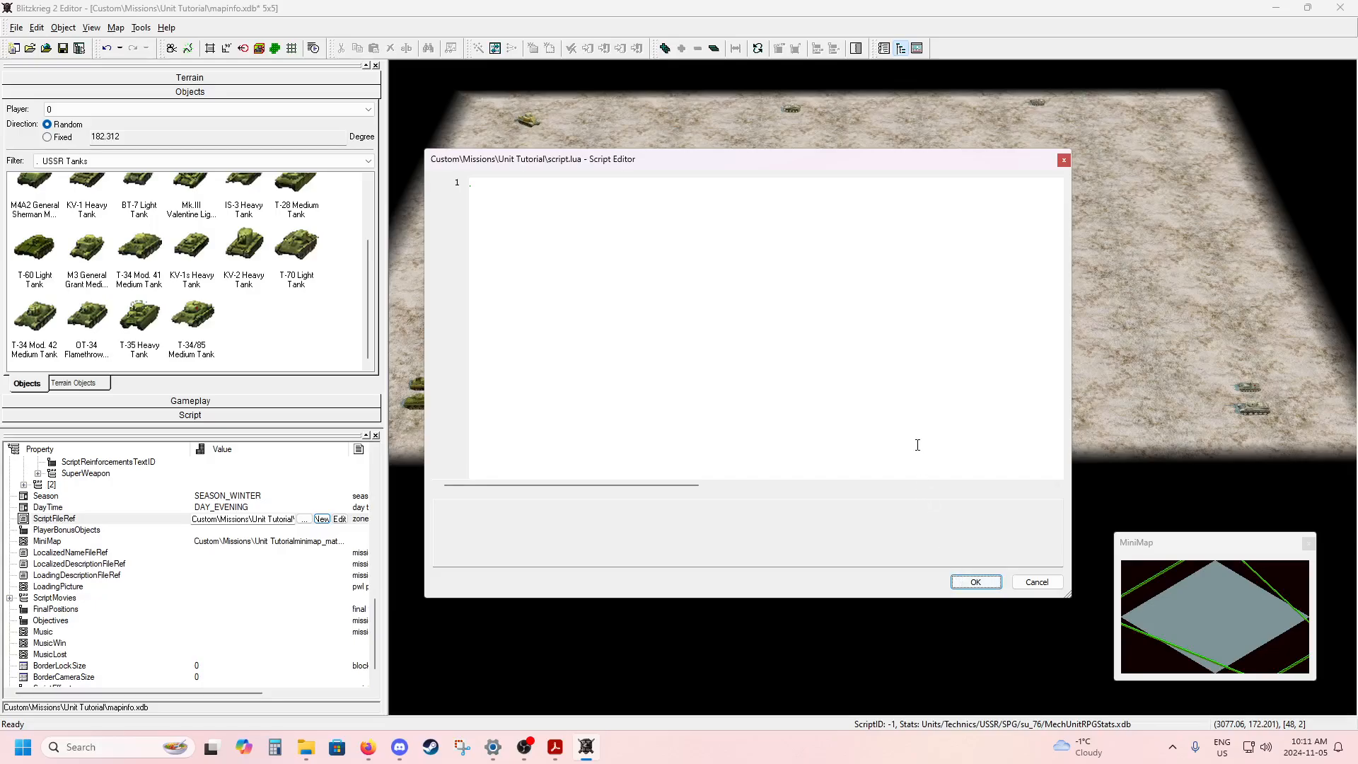
# Write an empty function meetup() in the script, leaving a blank line before its closing end.
pyautogui.click(822, 254)
pyautogui.write('function')
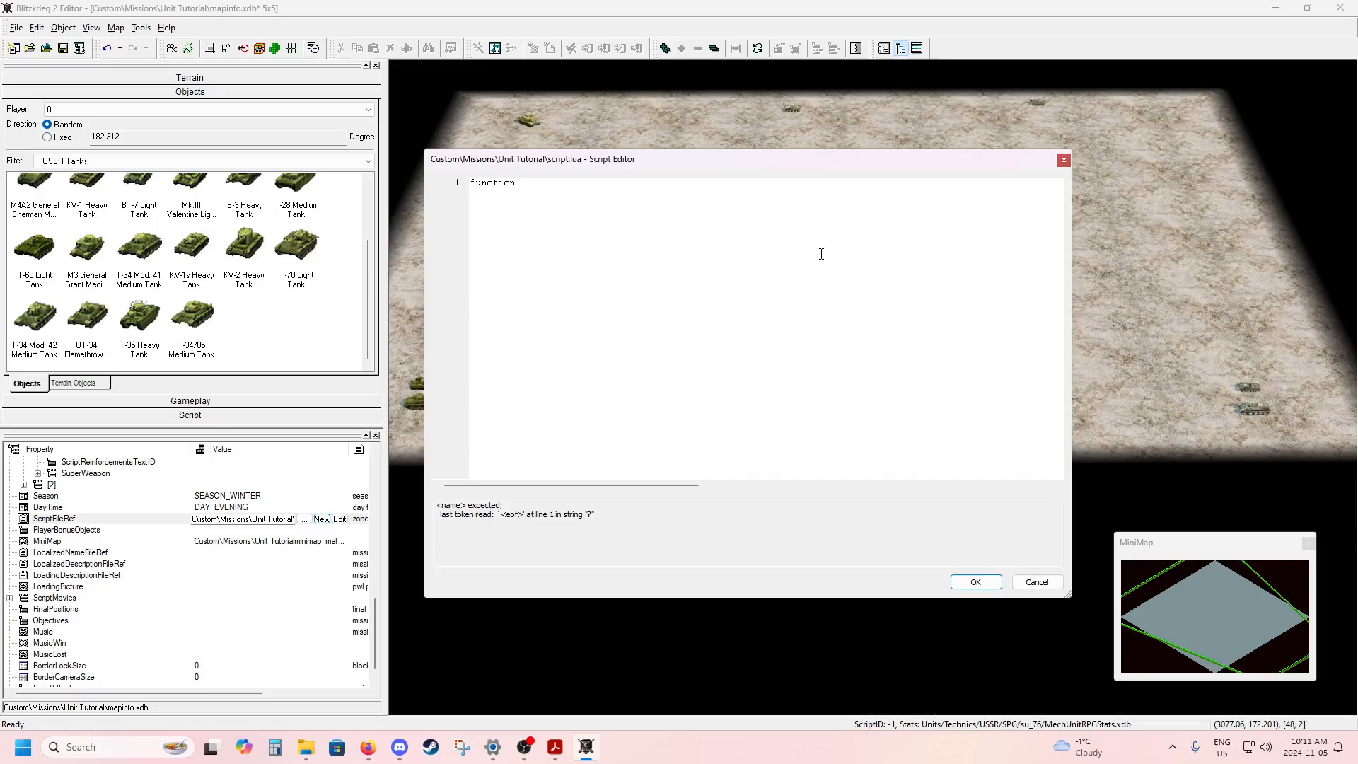
pyautogui.moveTo(436, 503); pyautogui.dragTo(600, 520)
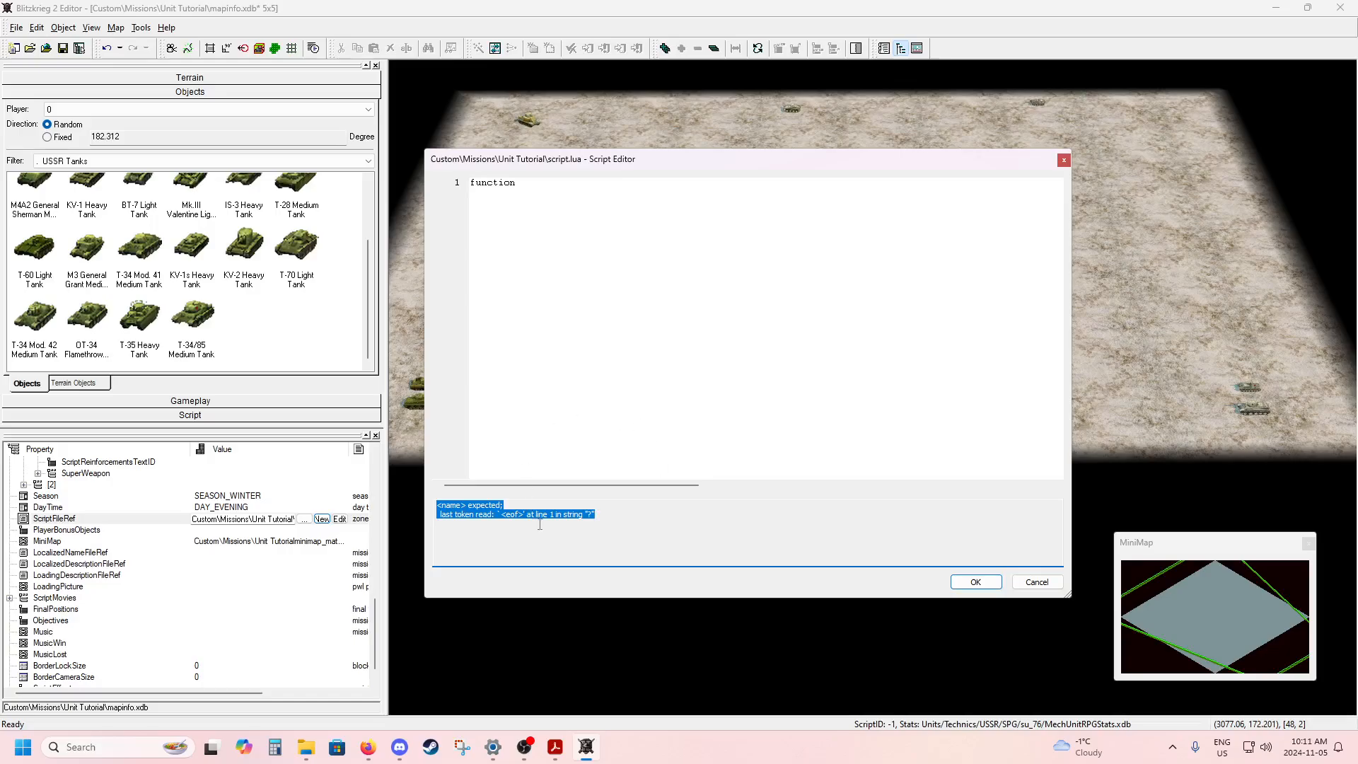
pyautogui.click(583, 187)
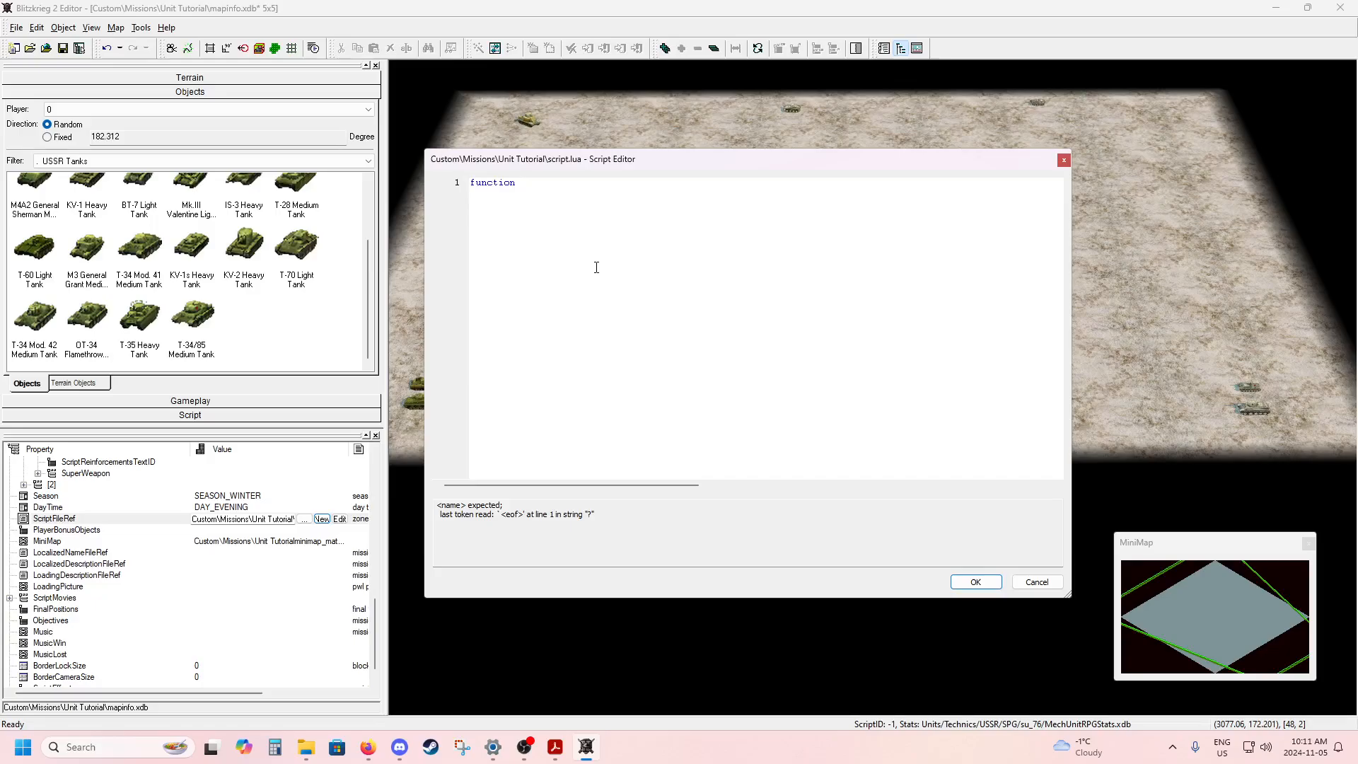
pyautogui.write('meetup()')
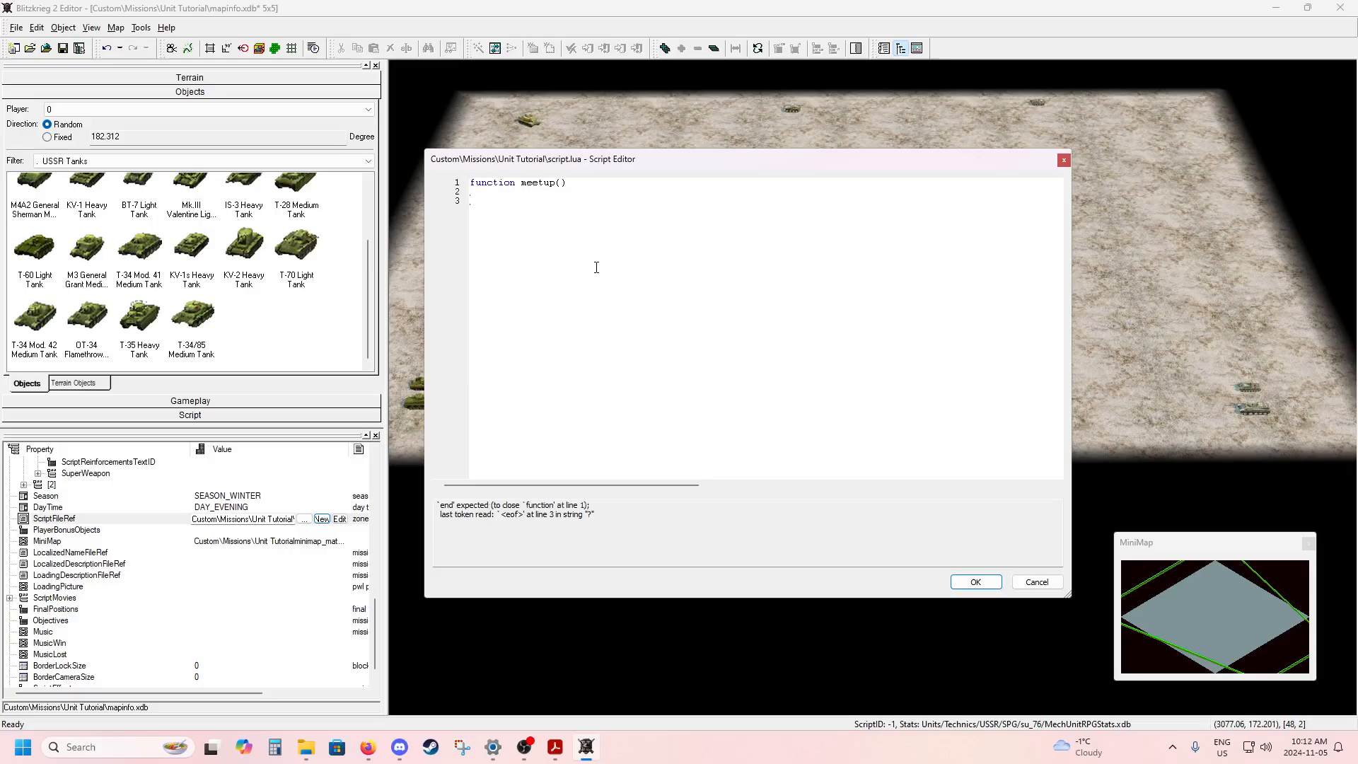
pyautogui.write('end')
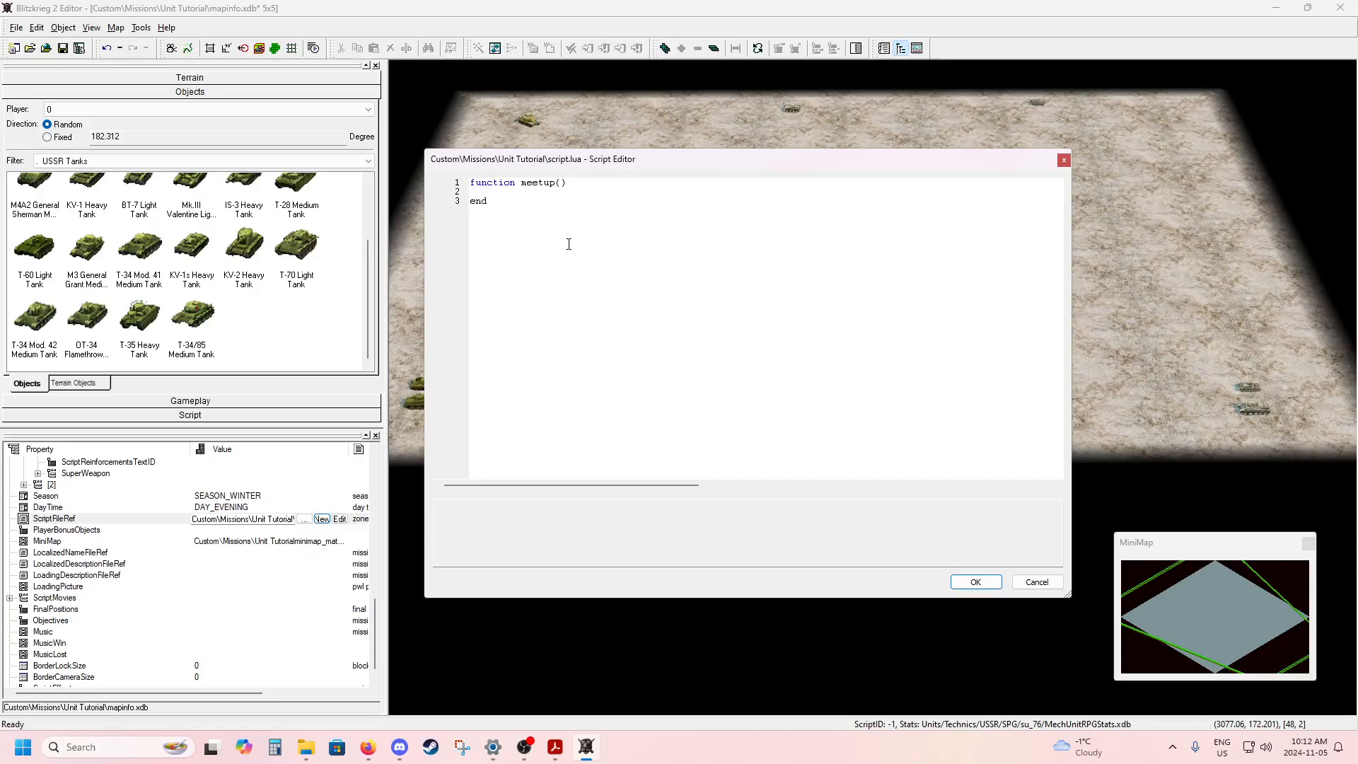
# Enlarge the script text and reposition the Script Editor window so that it leaves the map uncovered.
pyautogui.keyDown('ctrl'); pyautogui.scroll(2, 569, 244); pyautogui.keyUp('ctrl')
pyautogui.keyDown('ctrl'); pyautogui.scroll(1, 569, 244); pyautogui.keyUp('ctrl')
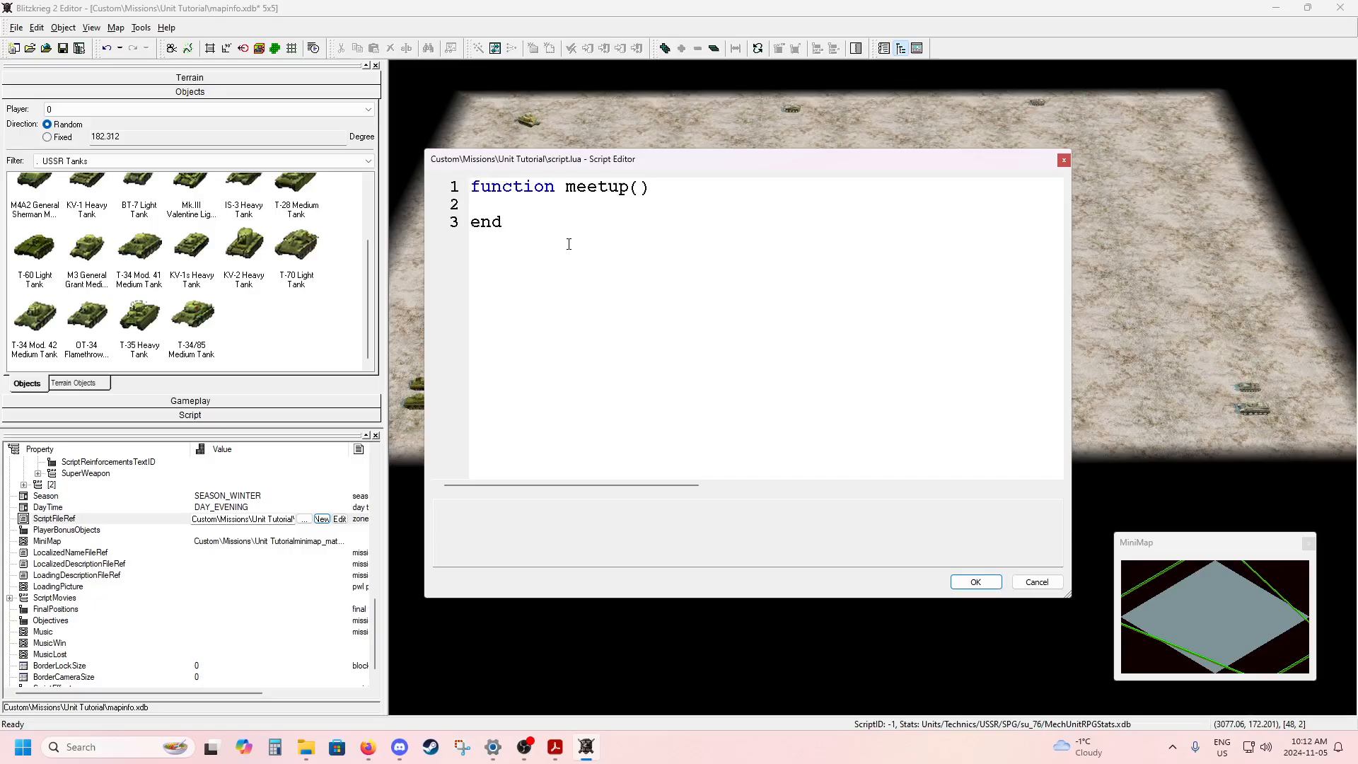
pyautogui.keyDown('ctrl'); pyautogui.scroll(1, 569, 244); pyautogui.keyUp('ctrl')
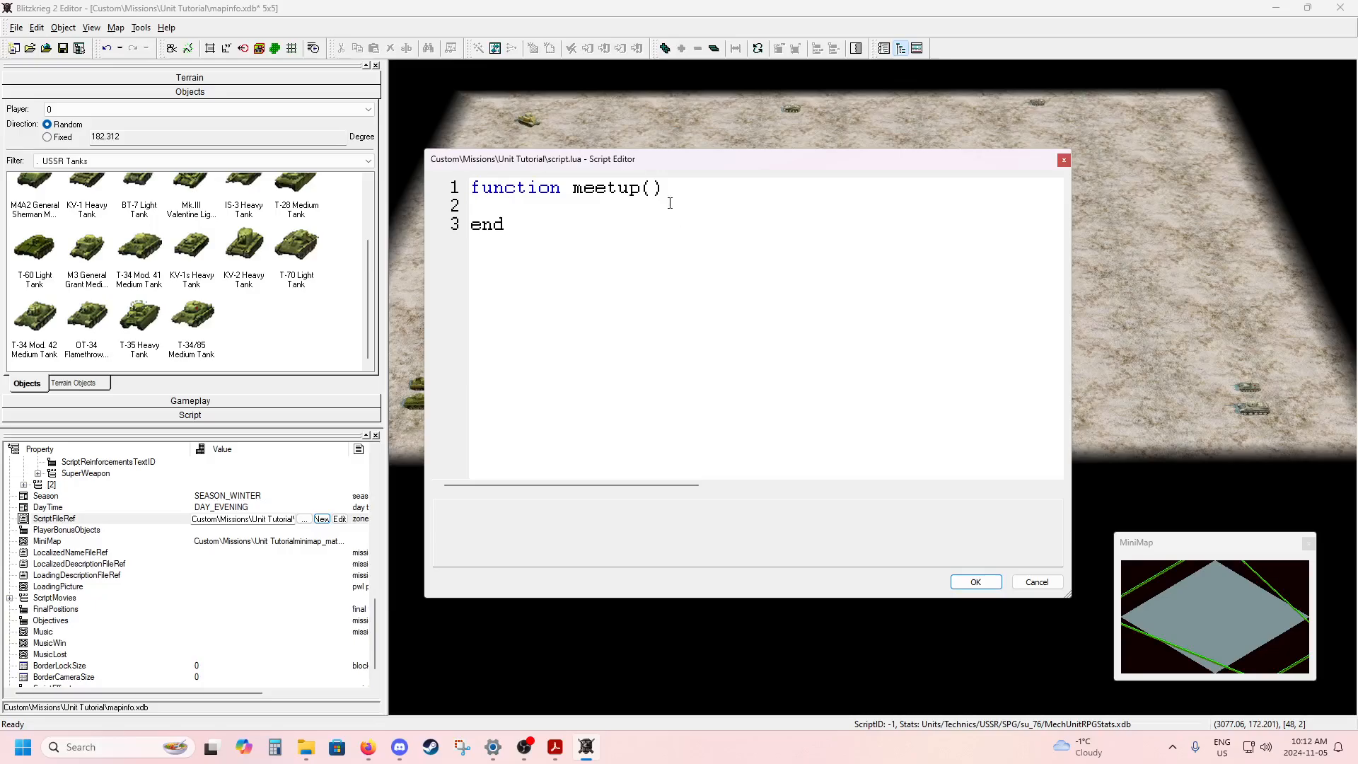
pyautogui.moveTo(649, 160); pyautogui.dragTo(665, 504)
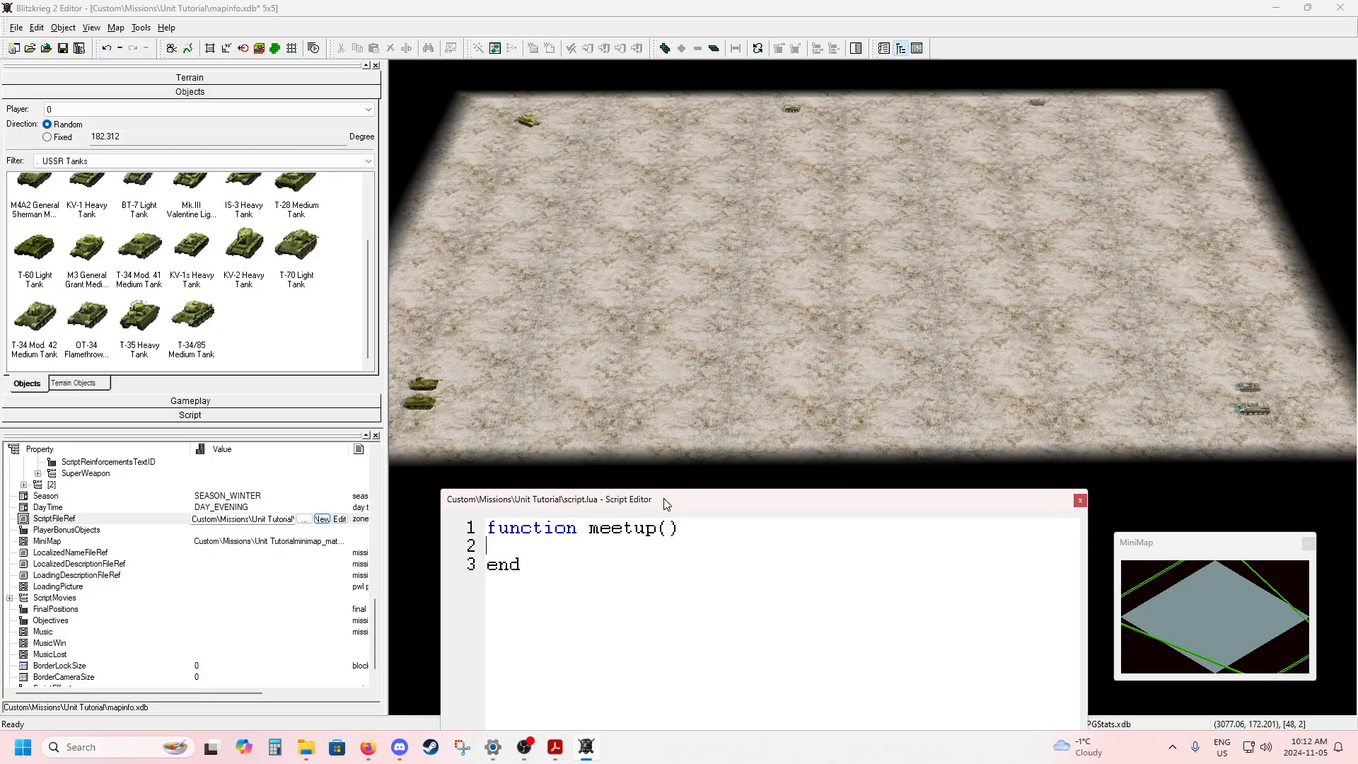
pyautogui.moveTo(667, 505); pyautogui.dragTo(675, 499)
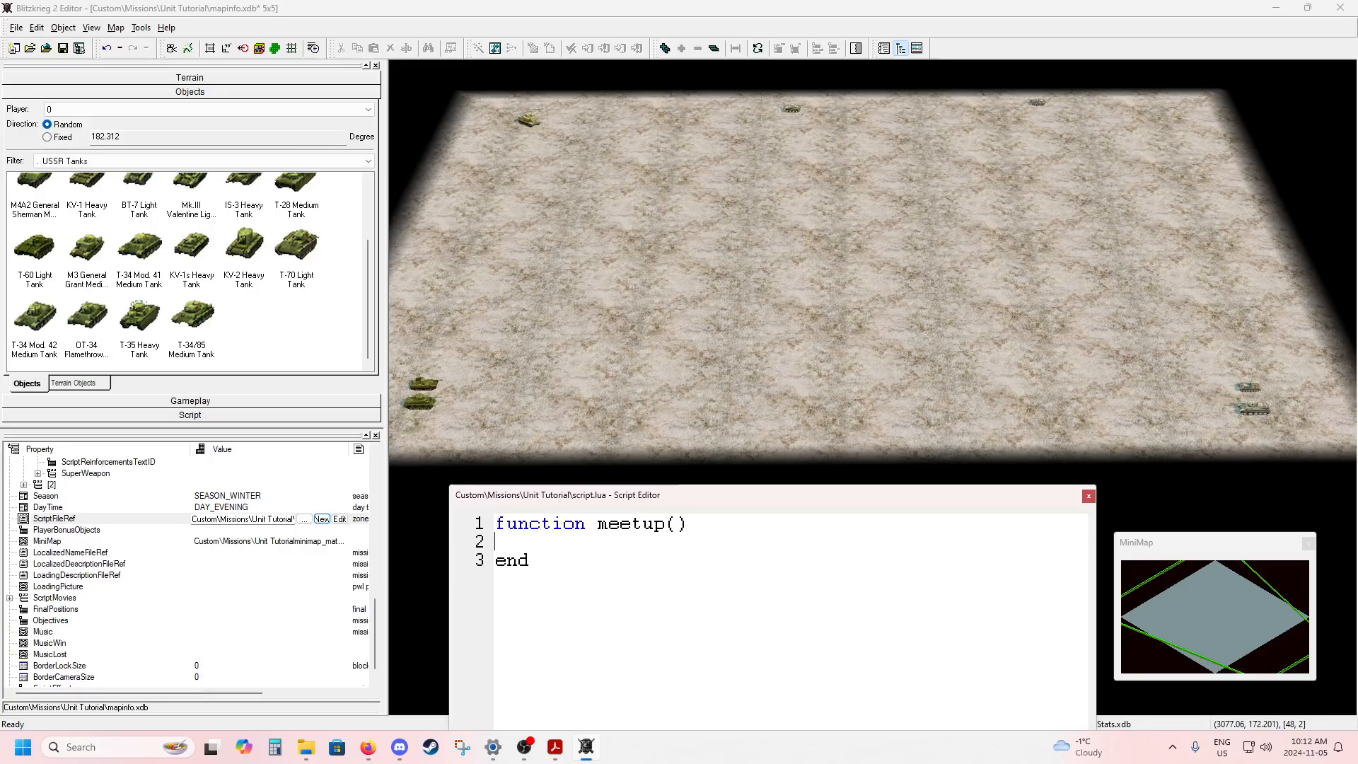
# Switch to Editor_Manual.pdf in Adobe Acrobat and examine the Cmd syntax for ACT_MOVE, ACT_ATTACKUNIT and ACT_SWARM.
pyautogui.moveTo(1357, 170); pyautogui.dragTo(879, 0)
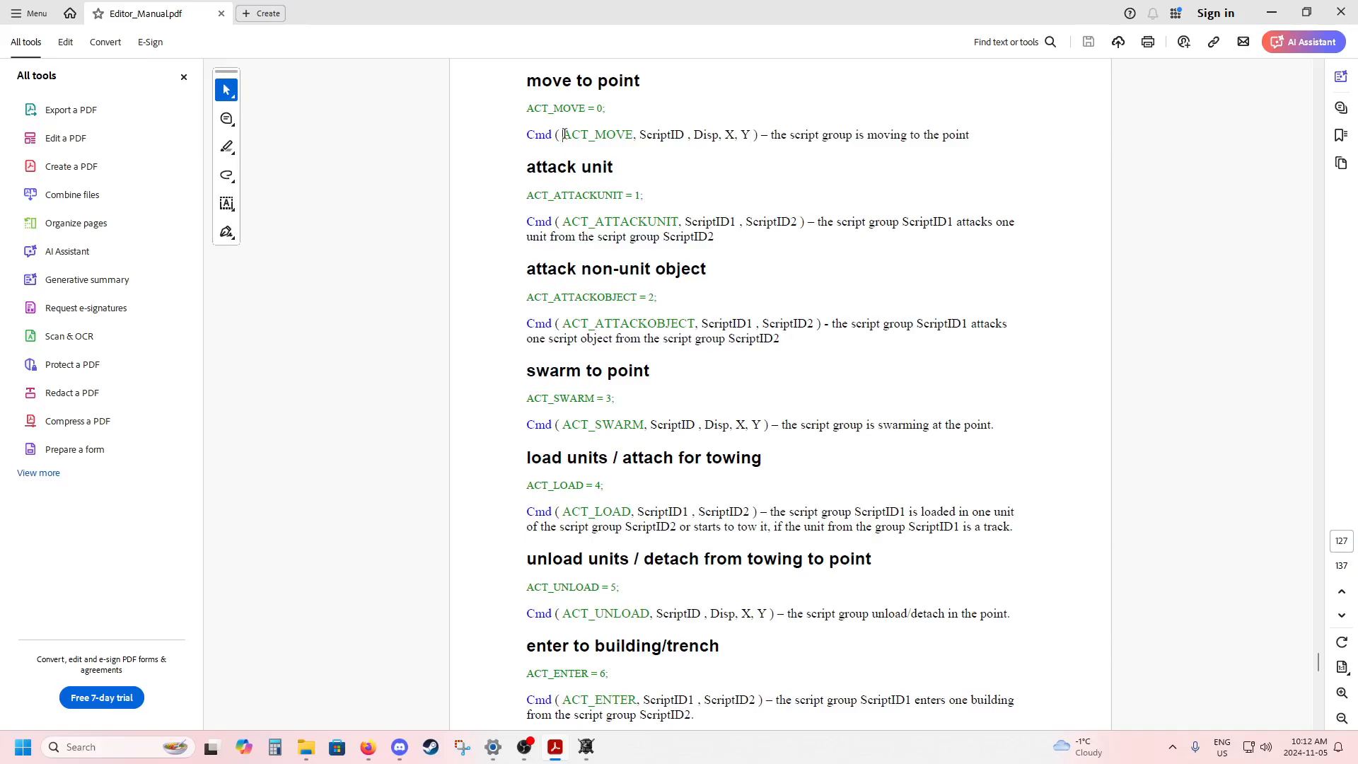
pyautogui.moveTo(564, 135); pyautogui.dragTo(751, 136)
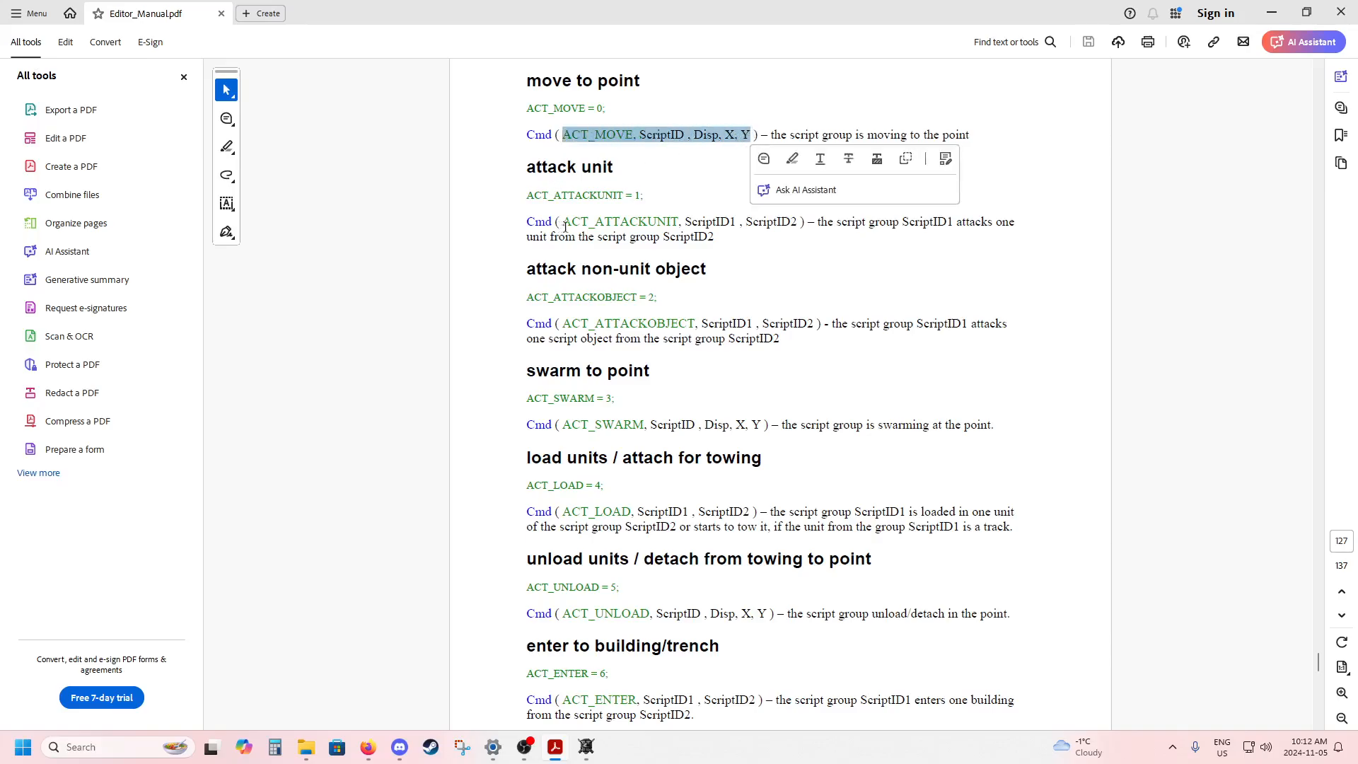
pyautogui.moveTo(565, 227); pyautogui.dragTo(797, 224)
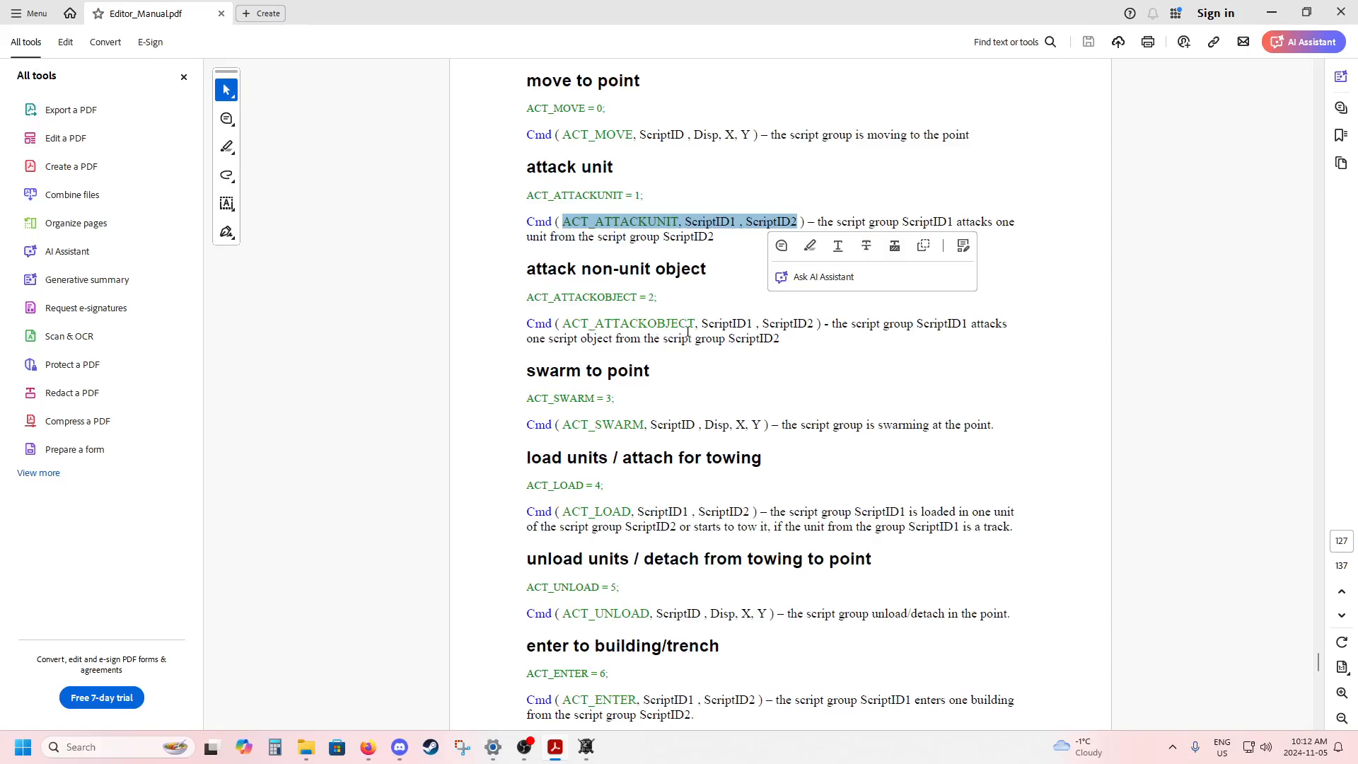
pyautogui.click(677, 303)
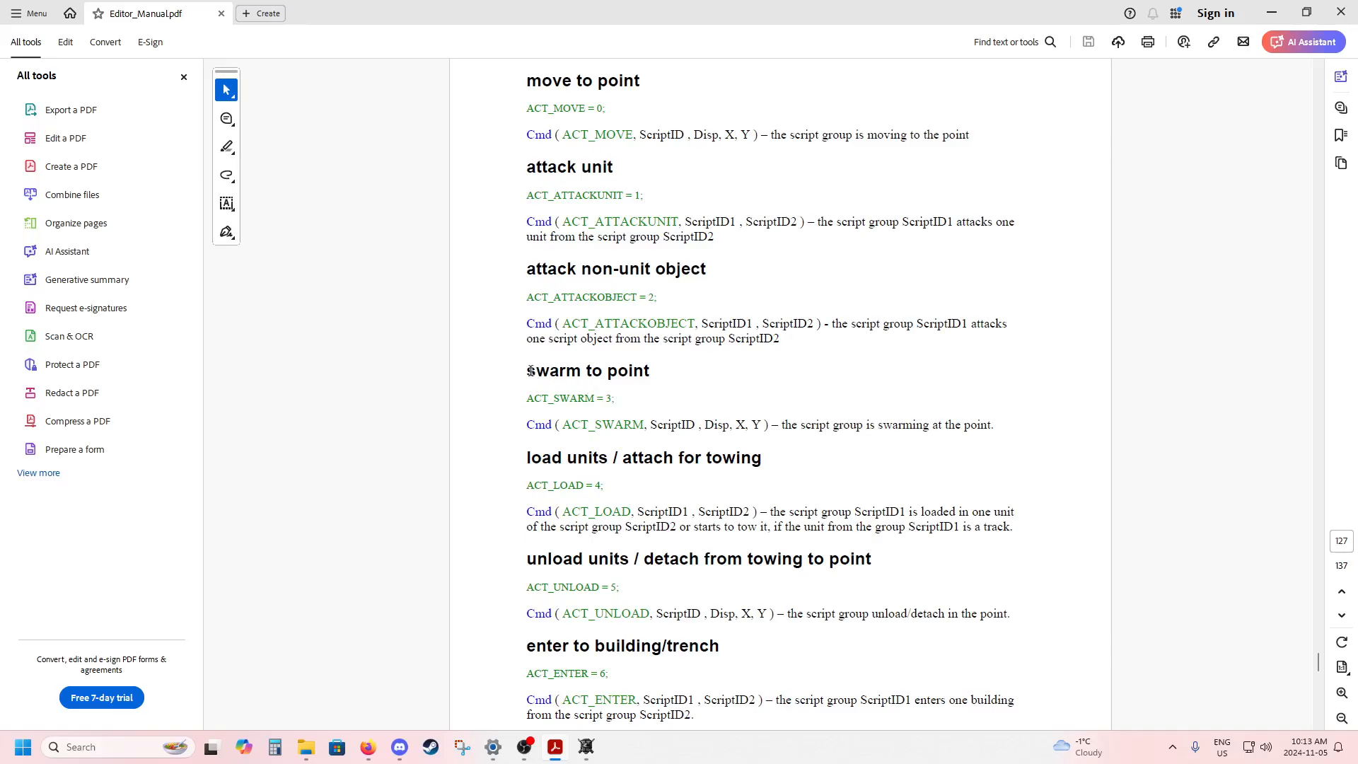
pyautogui.moveTo(530, 371); pyautogui.dragTo(768, 424)
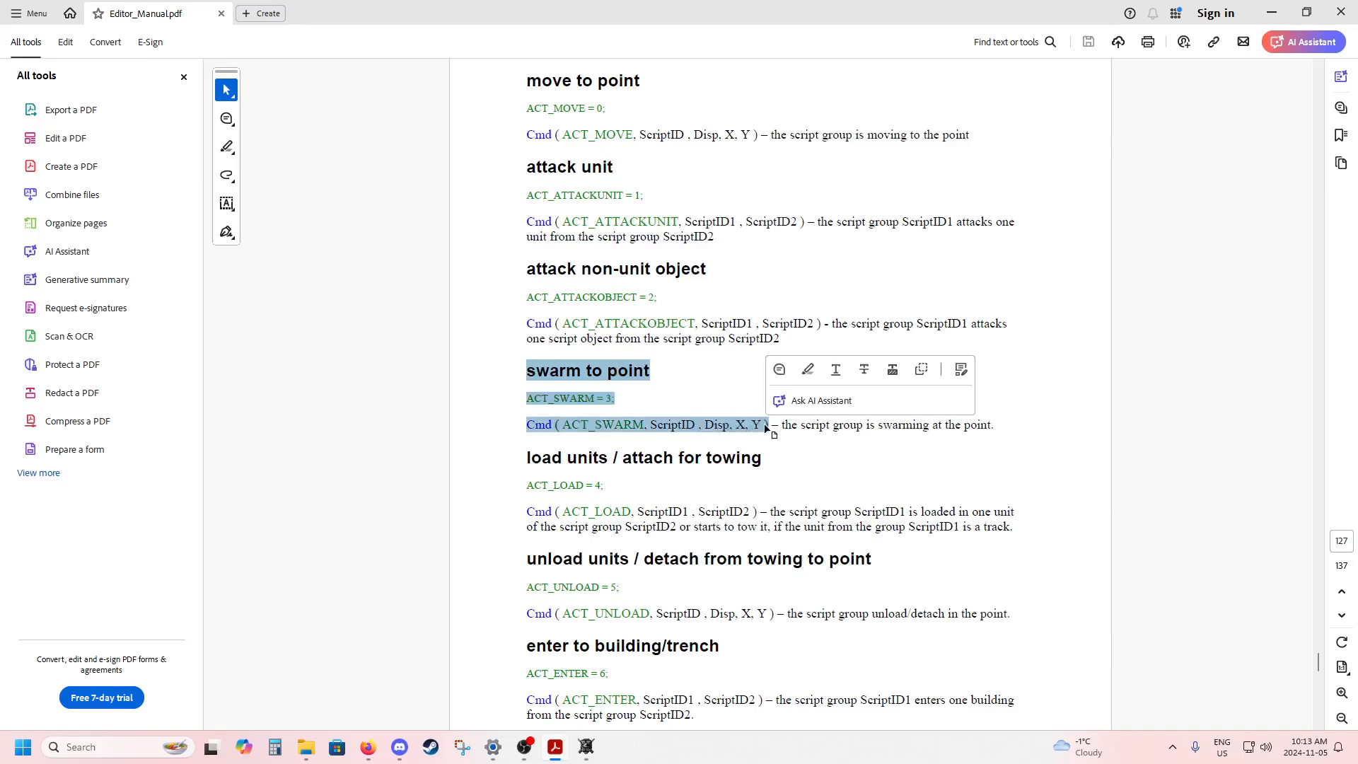
pyautogui.click(644, 398)
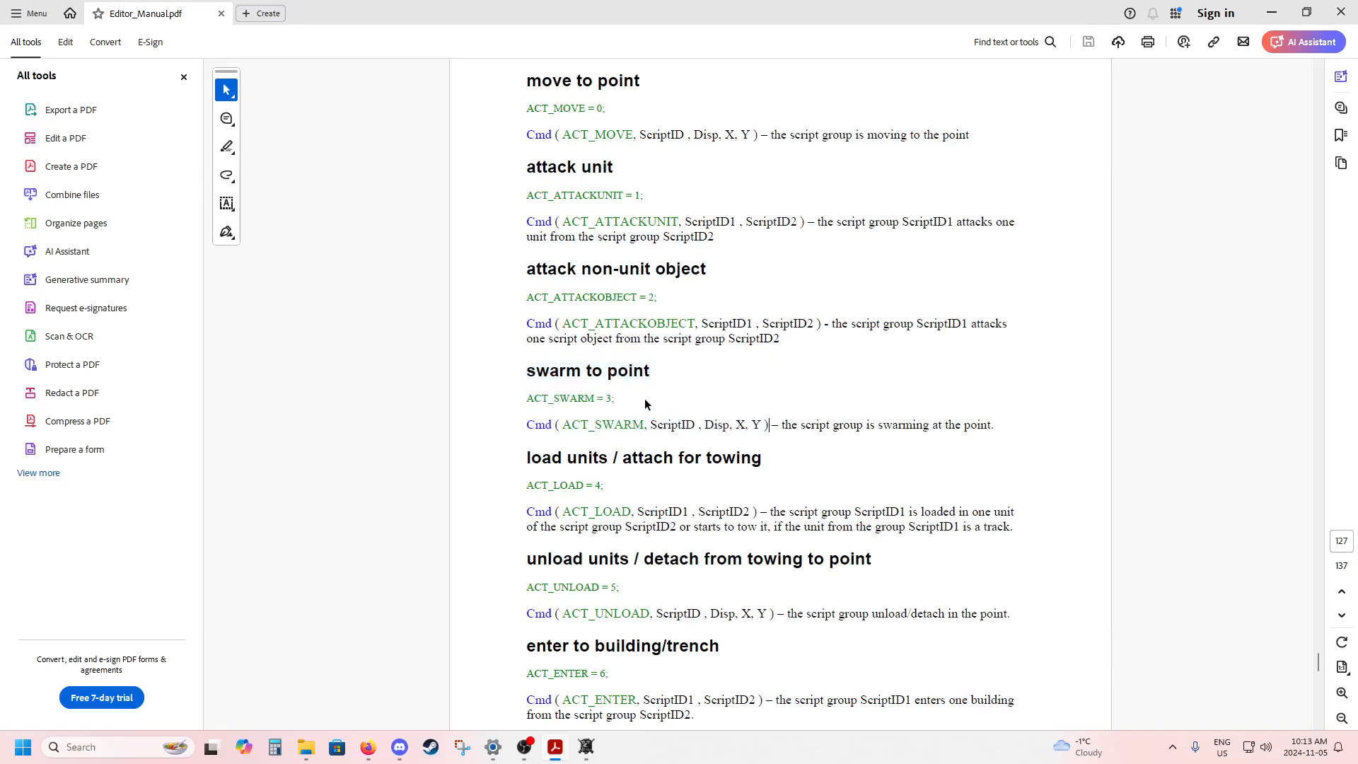
pyautogui.moveTo(564, 428); pyautogui.dragTo(645, 425)
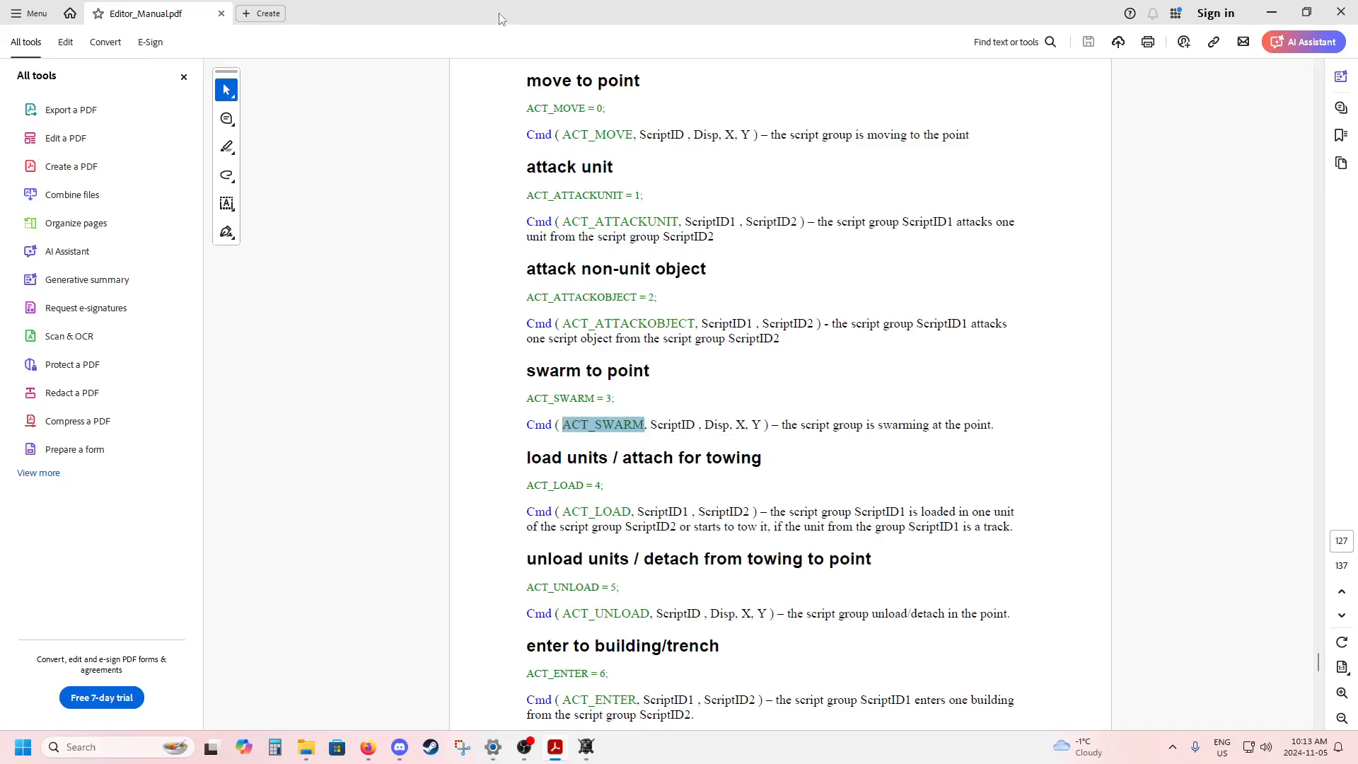
pyautogui.moveTo(653, 427); pyautogui.dragTo(696, 426)
pyautogui.click(680, 420)
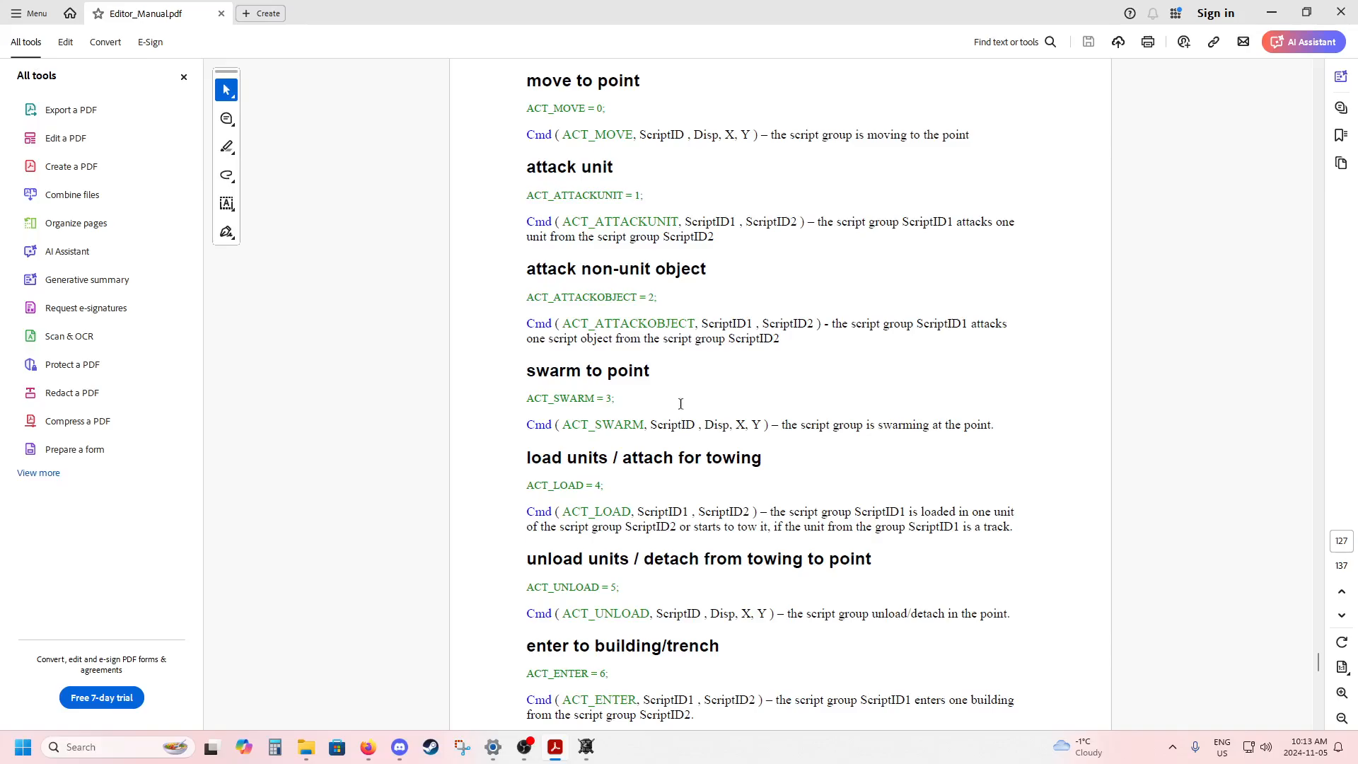
# Examine the ScriptID, Disp and X, Y parameters of the ACT_SWARM command in the manual.
pyautogui.moveTo(565, 427); pyautogui.dragTo(644, 426)
pyautogui.click(679, 423)
pyautogui.moveTo(706, 425); pyautogui.dragTo(730, 425)
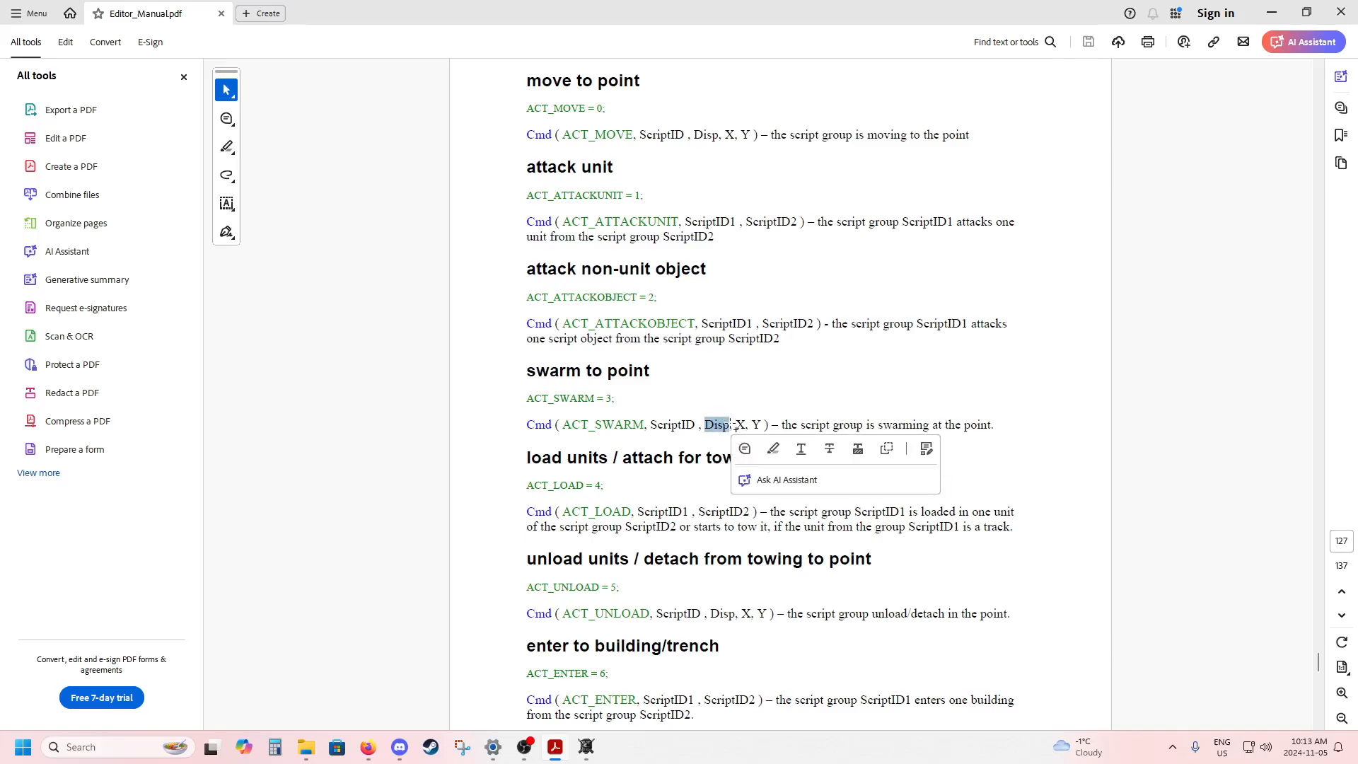
pyautogui.click(733, 425)
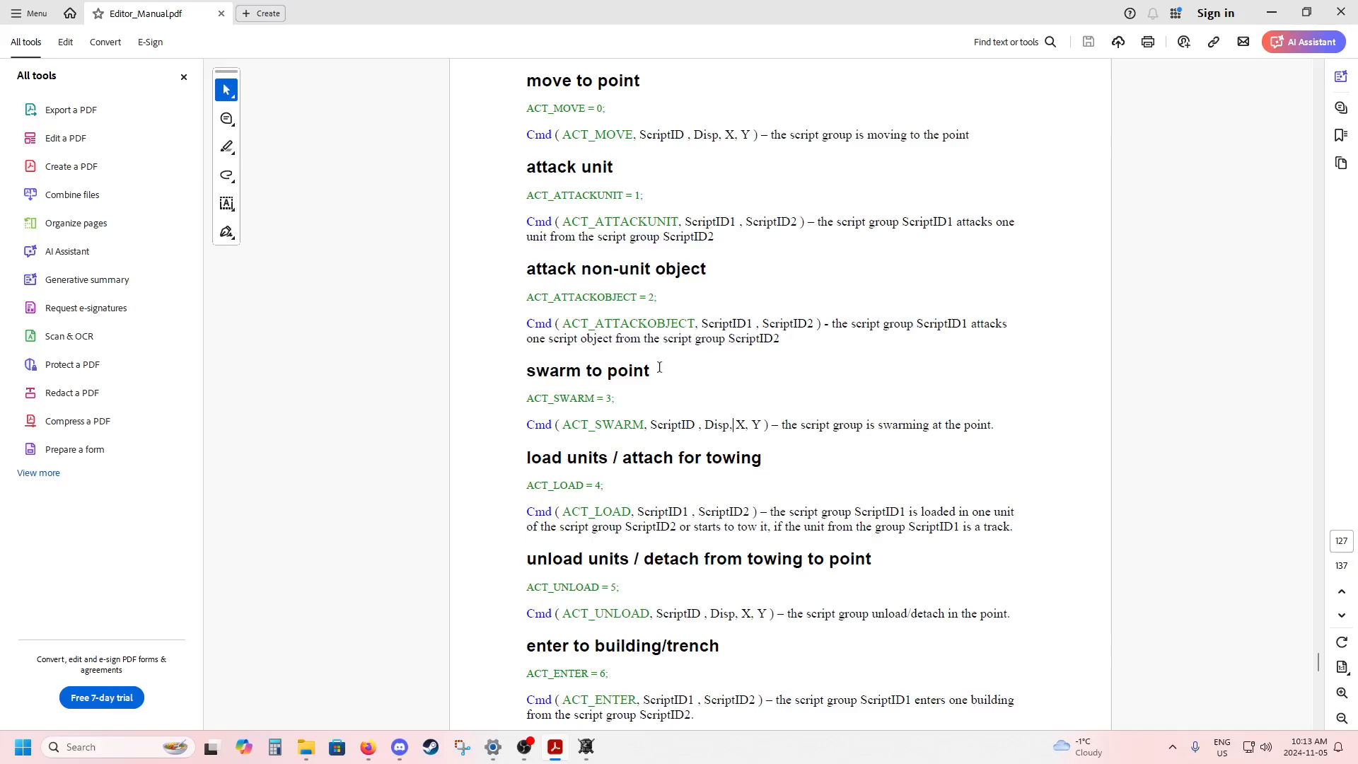
pyautogui.moveTo(736, 425); pyautogui.dragTo(763, 425)
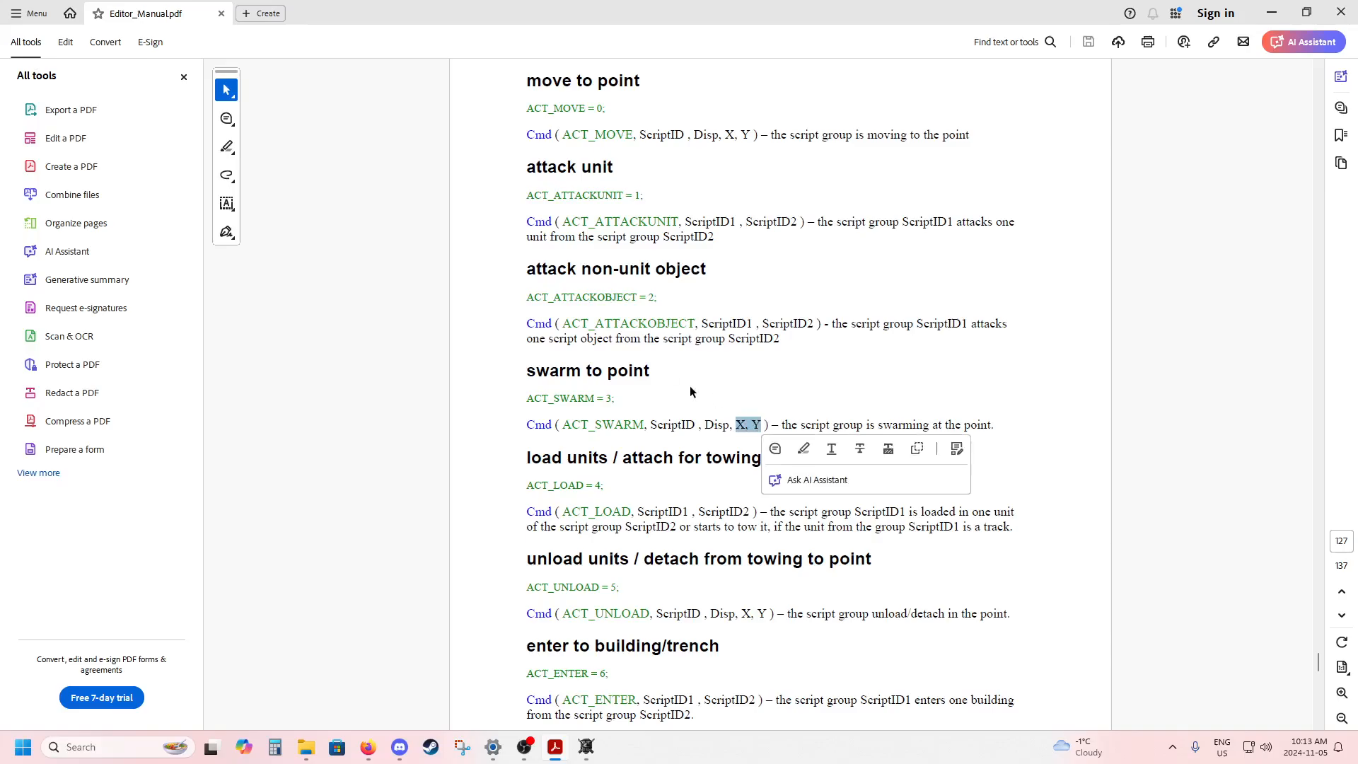
pyautogui.click(772, 425)
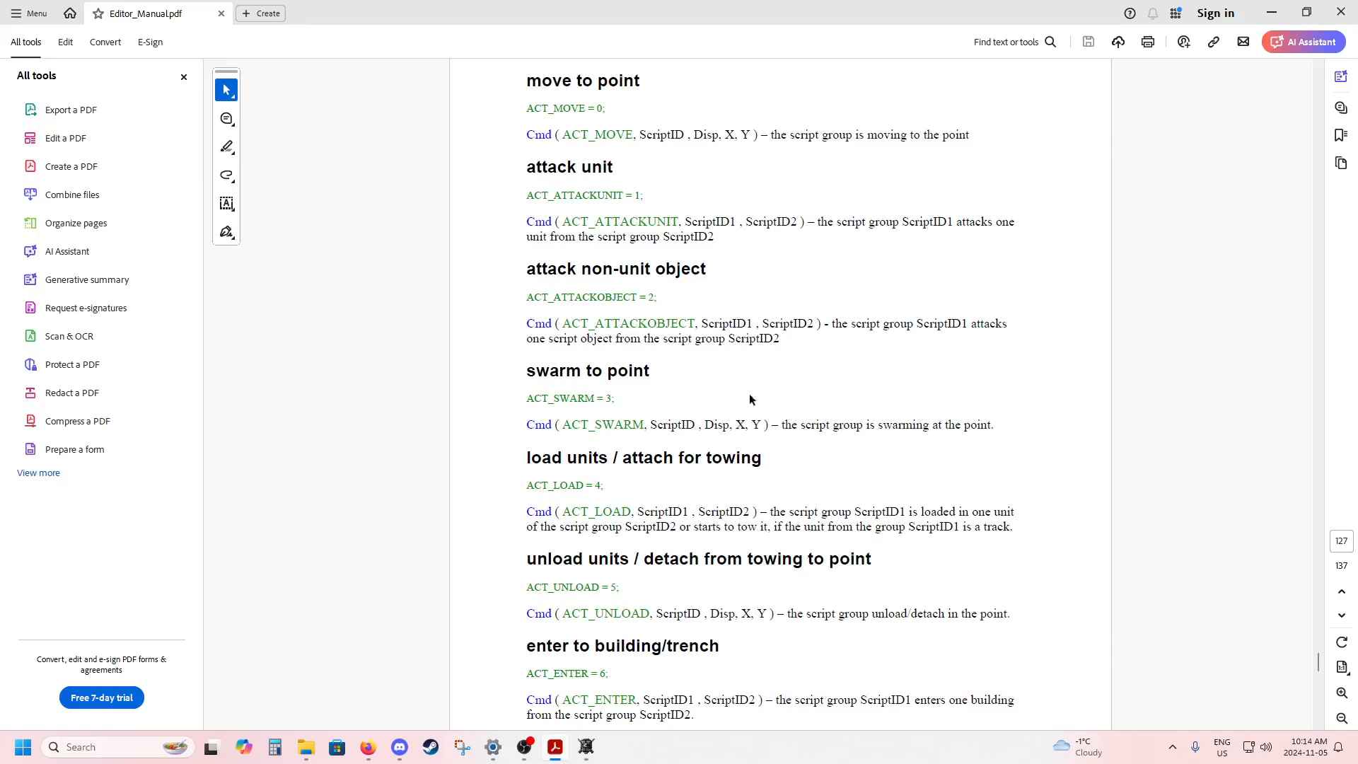
# Switch back to the Blitzkrieg 2 Editor and write an indented Cmd(ACT_SWARM,0,0 inside the meetup function.
pyautogui.moveTo(581, 16); pyautogui.dragTo(1357, 145)
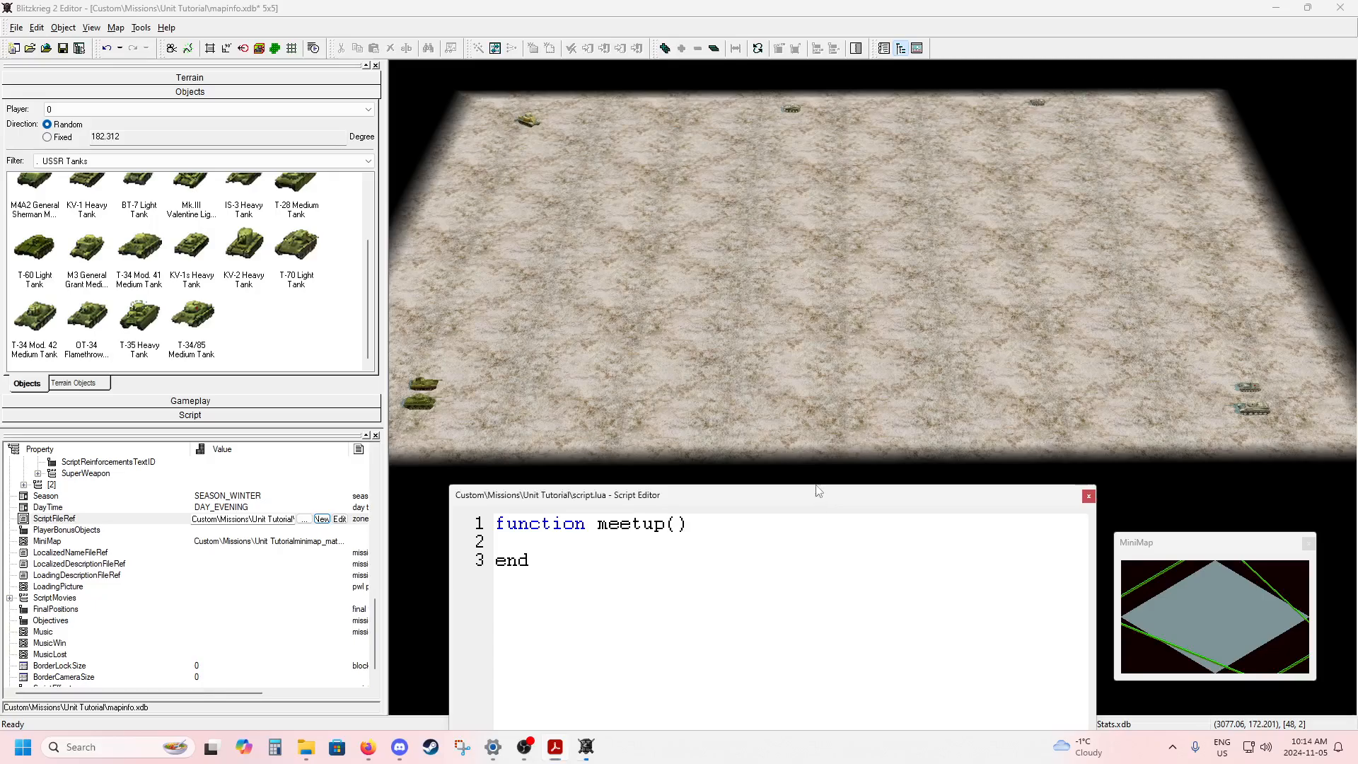
pyautogui.moveTo(826, 497); pyautogui.dragTo(817, 277)
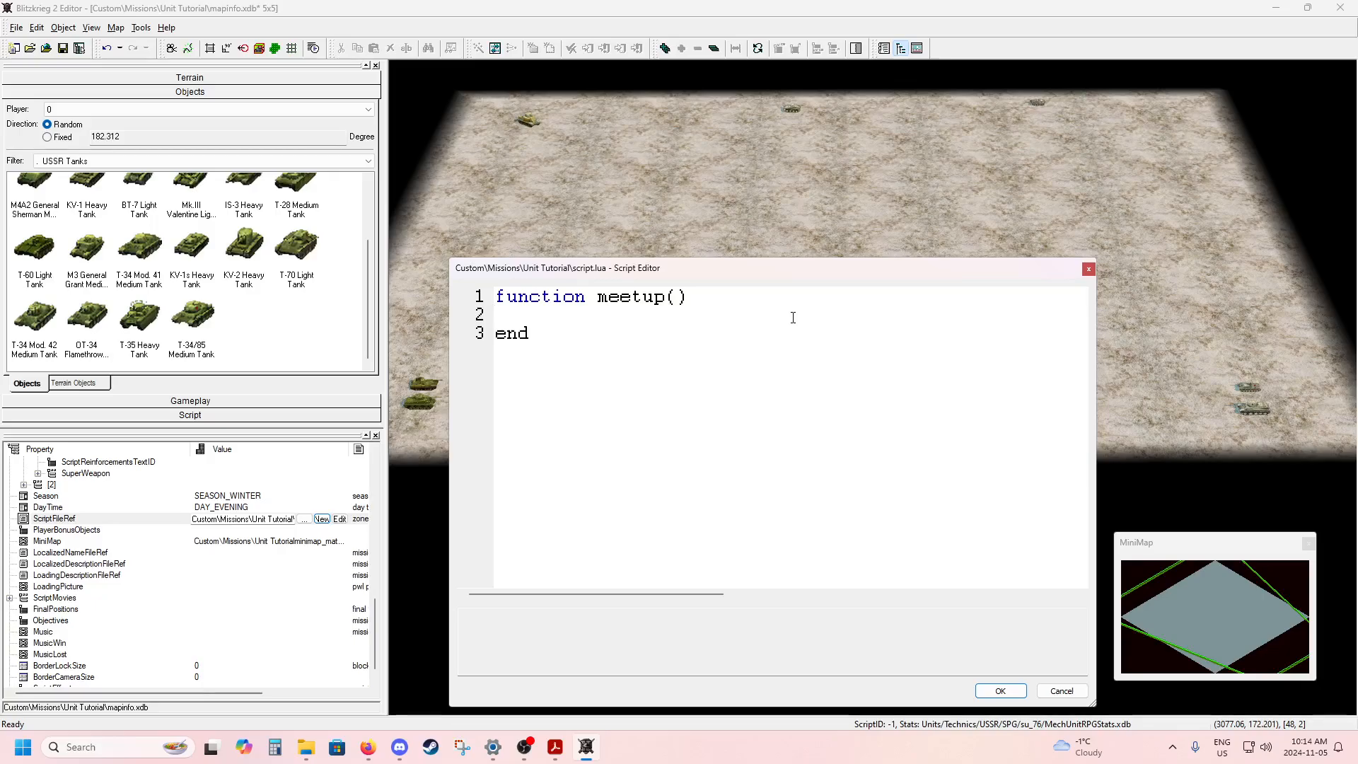
pyautogui.press('Tab')
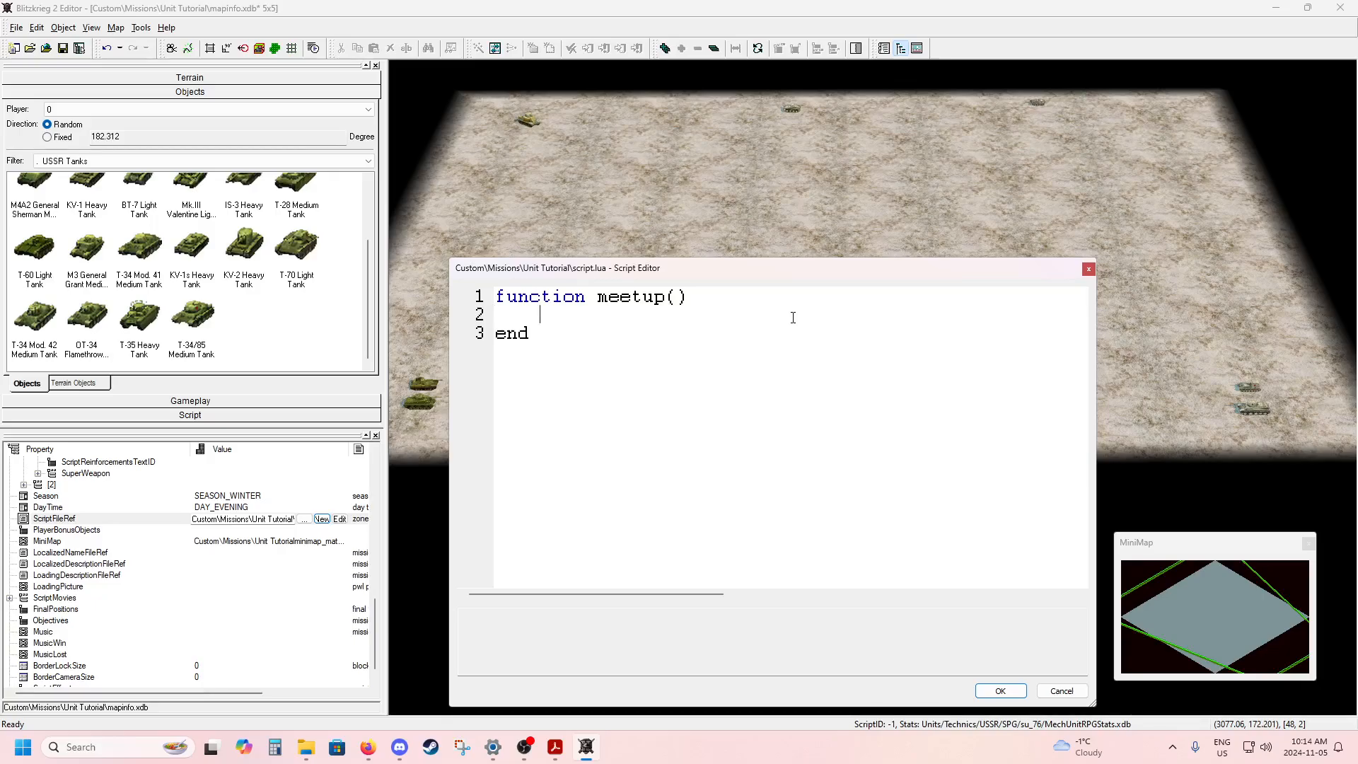
pyautogui.write('Cmd')
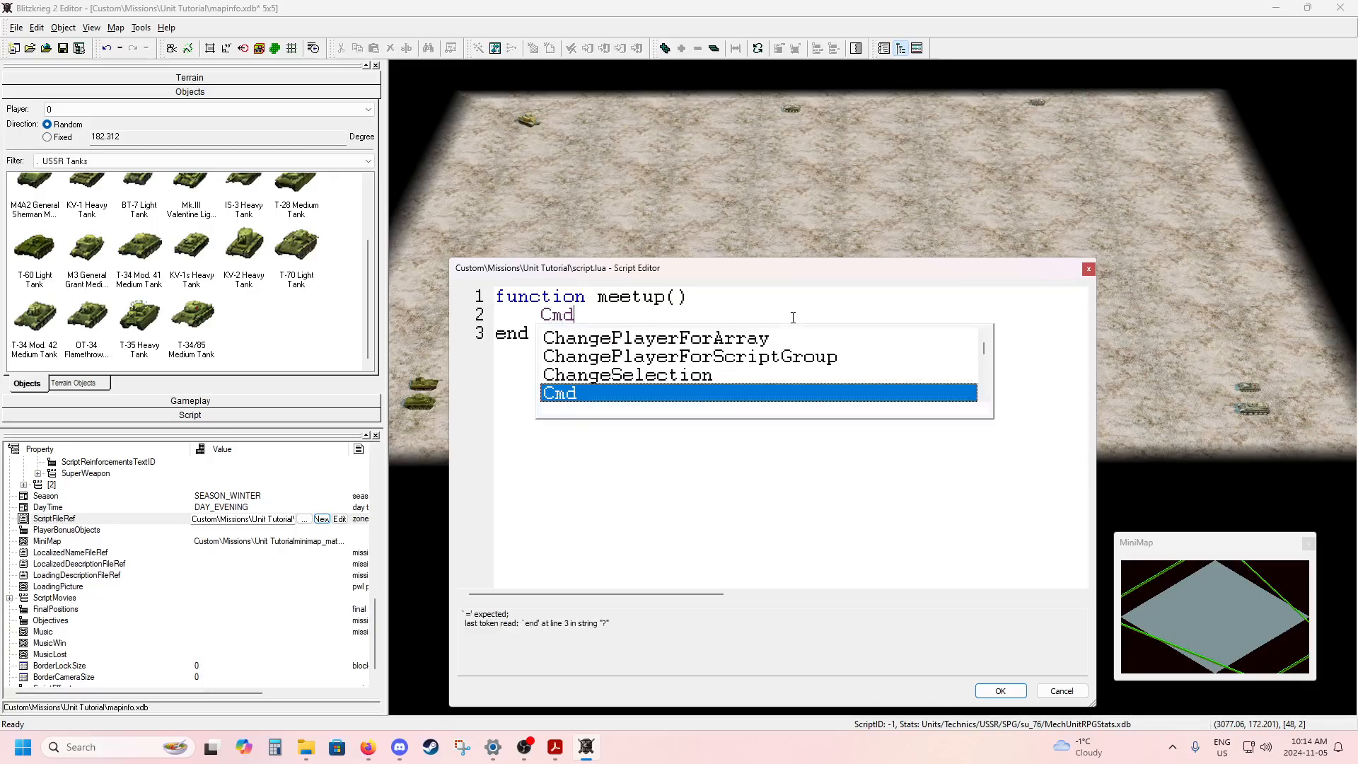
pyautogui.write('(')
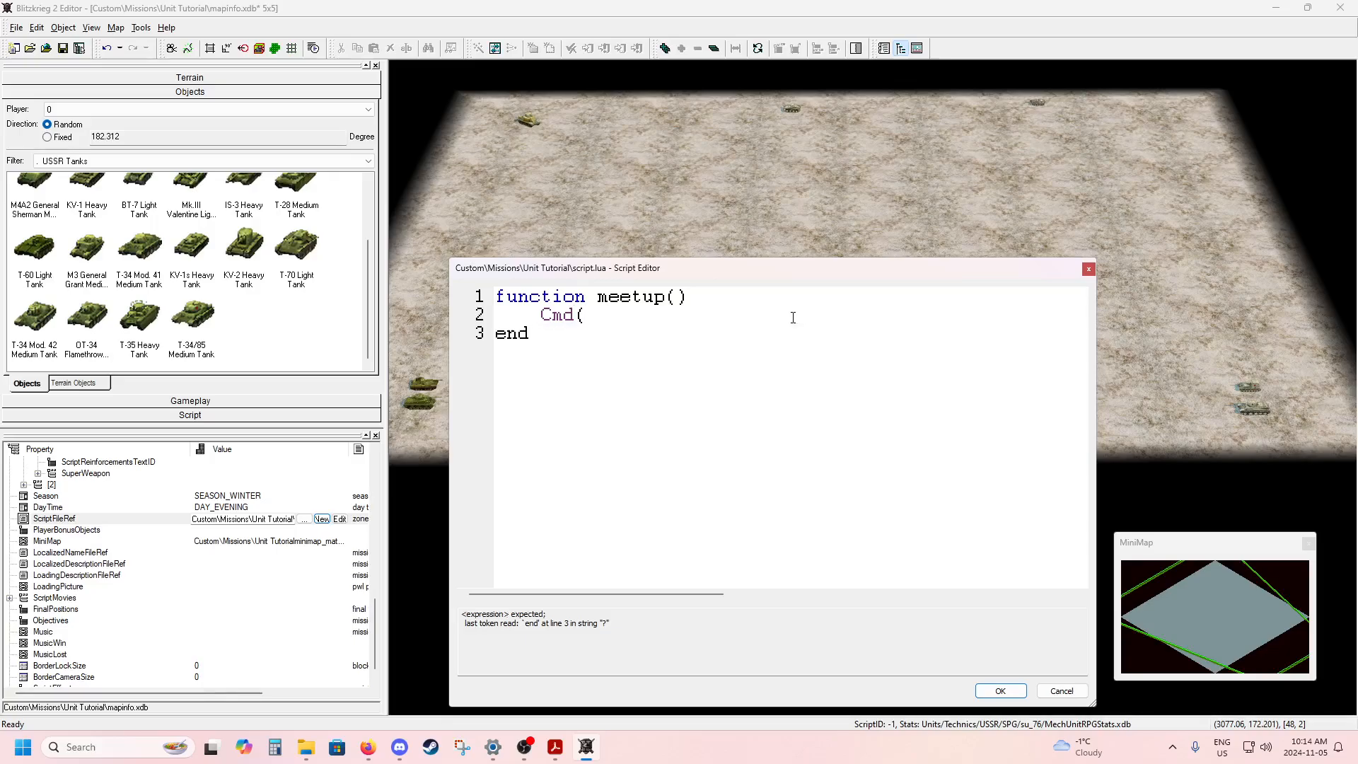
pyautogui.write('ACT_SWARM')
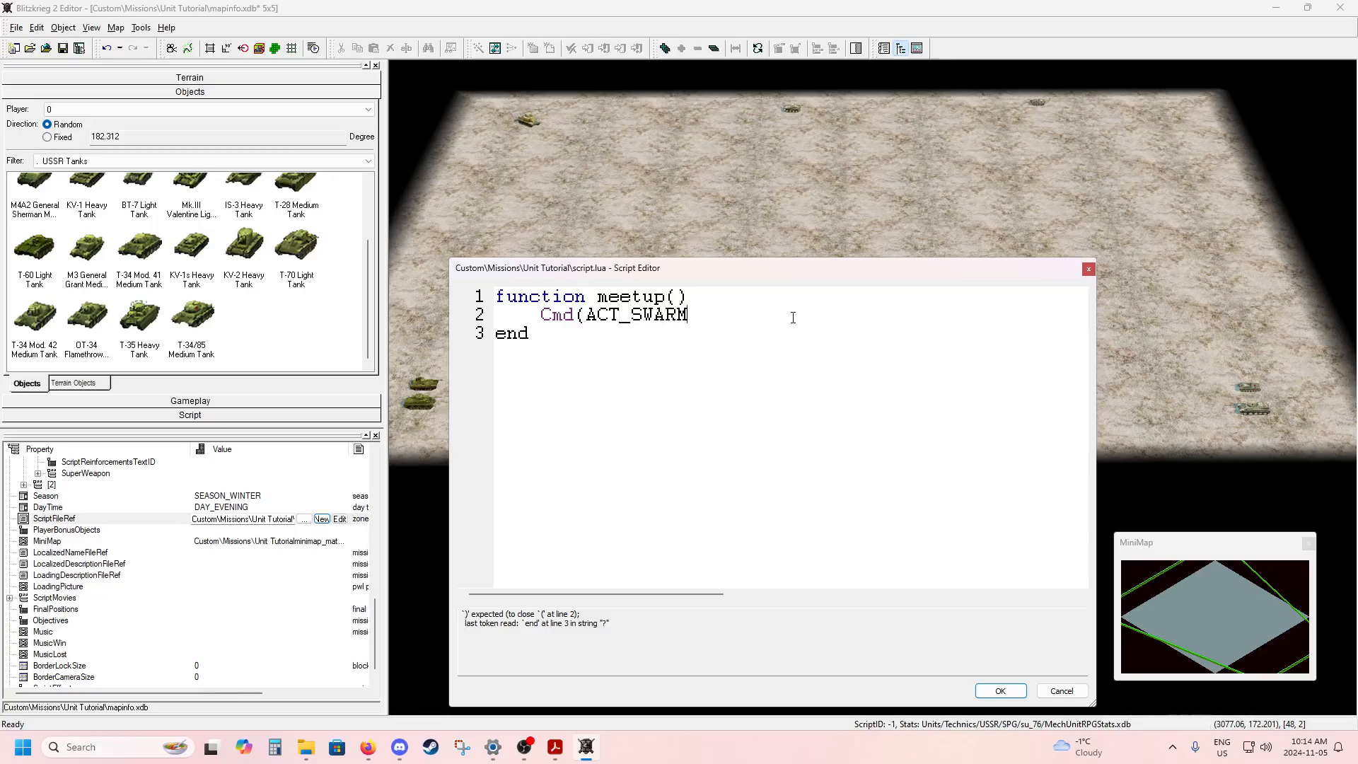
pyautogui.write(',0,0')
# Close the script with its changes saved and display the map's script areas.
pyautogui.moveTo(830, 268); pyautogui.dragTo(860, 252)
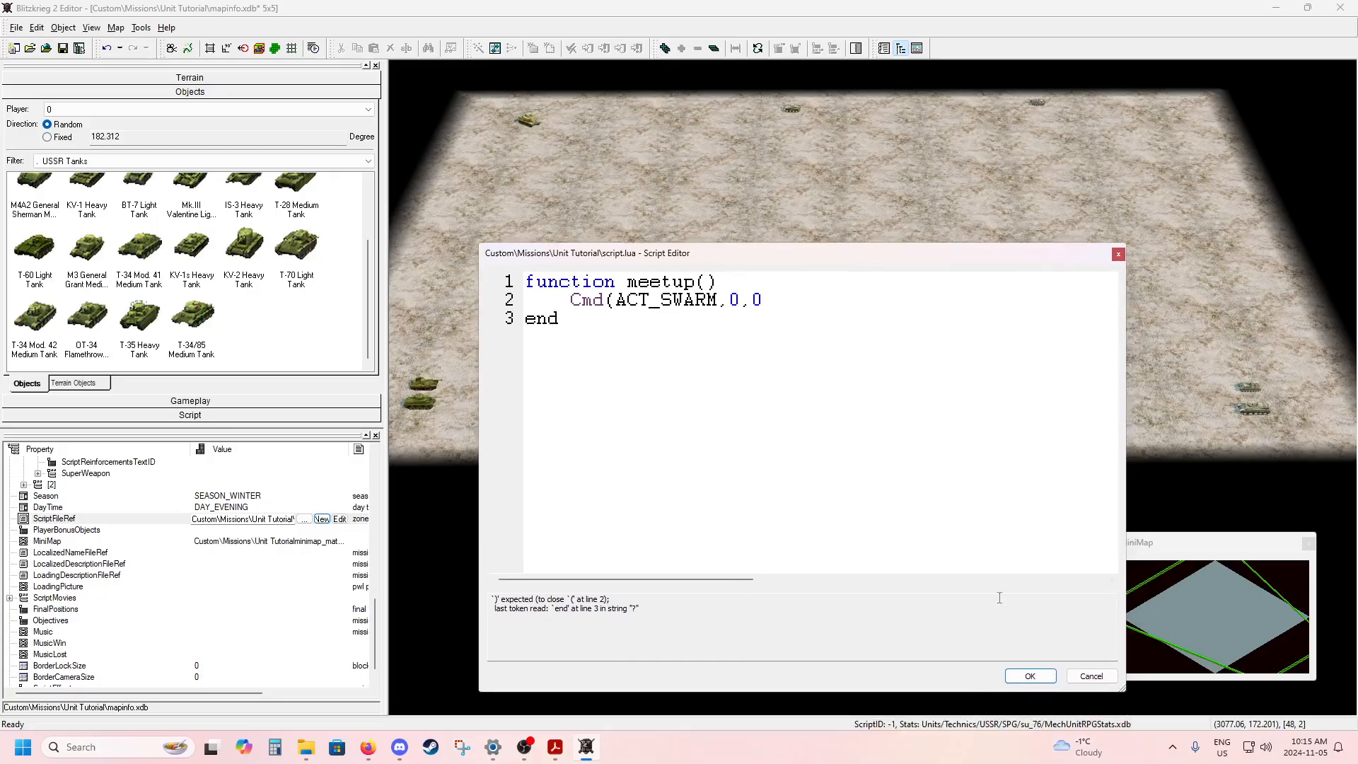
pyautogui.click(1013, 678)
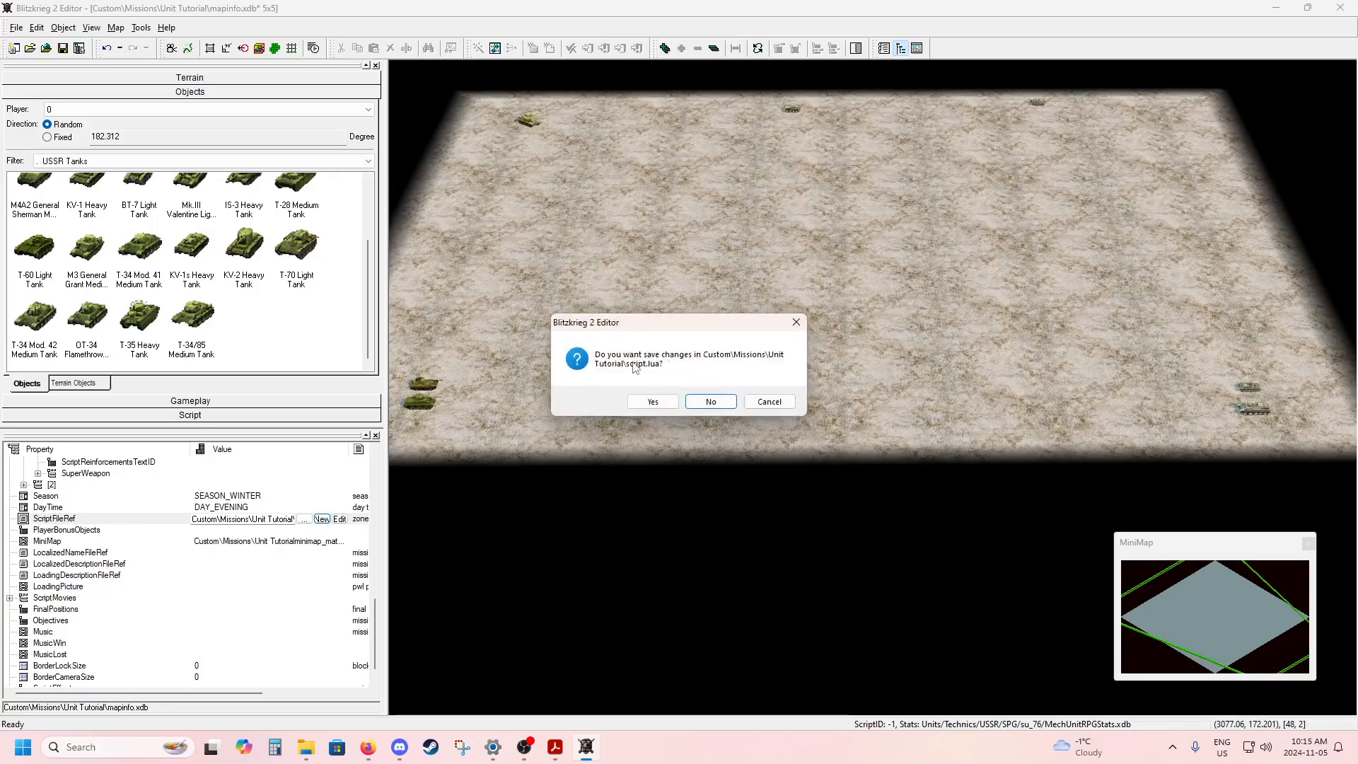
pyautogui.click(663, 402)
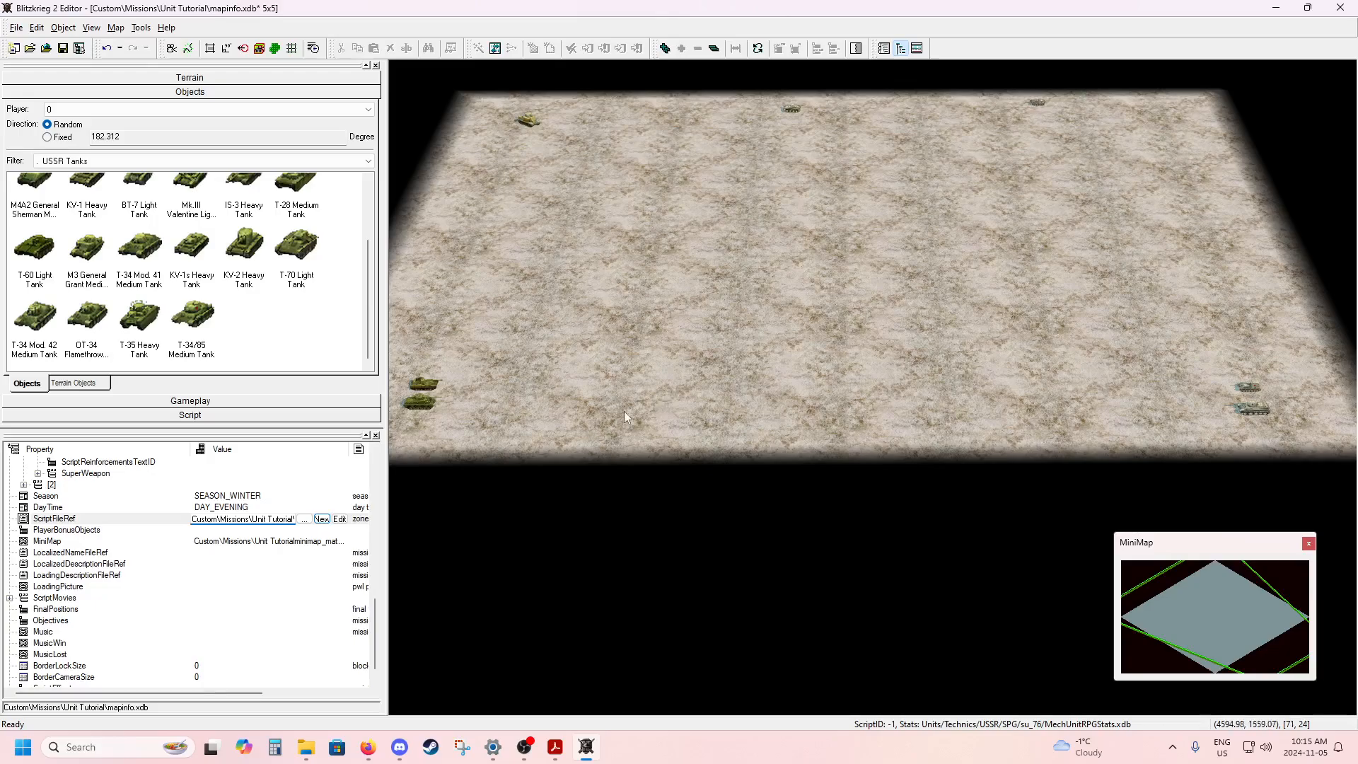
pyautogui.click(222, 417)
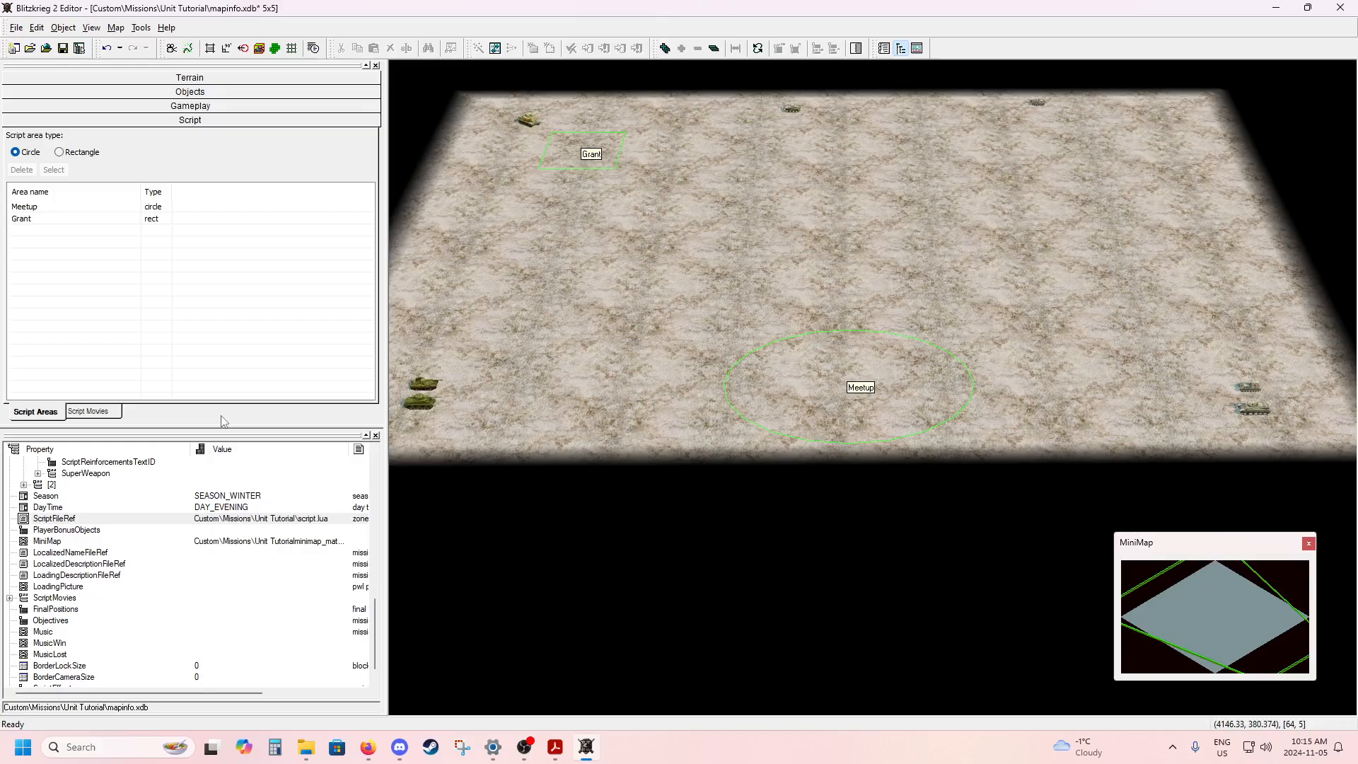
# Reopen the map's ScriptFileRef script for editing, enlarge its text and move the Script Editor clear of the Meetup area.
pyautogui.click(214, 520)
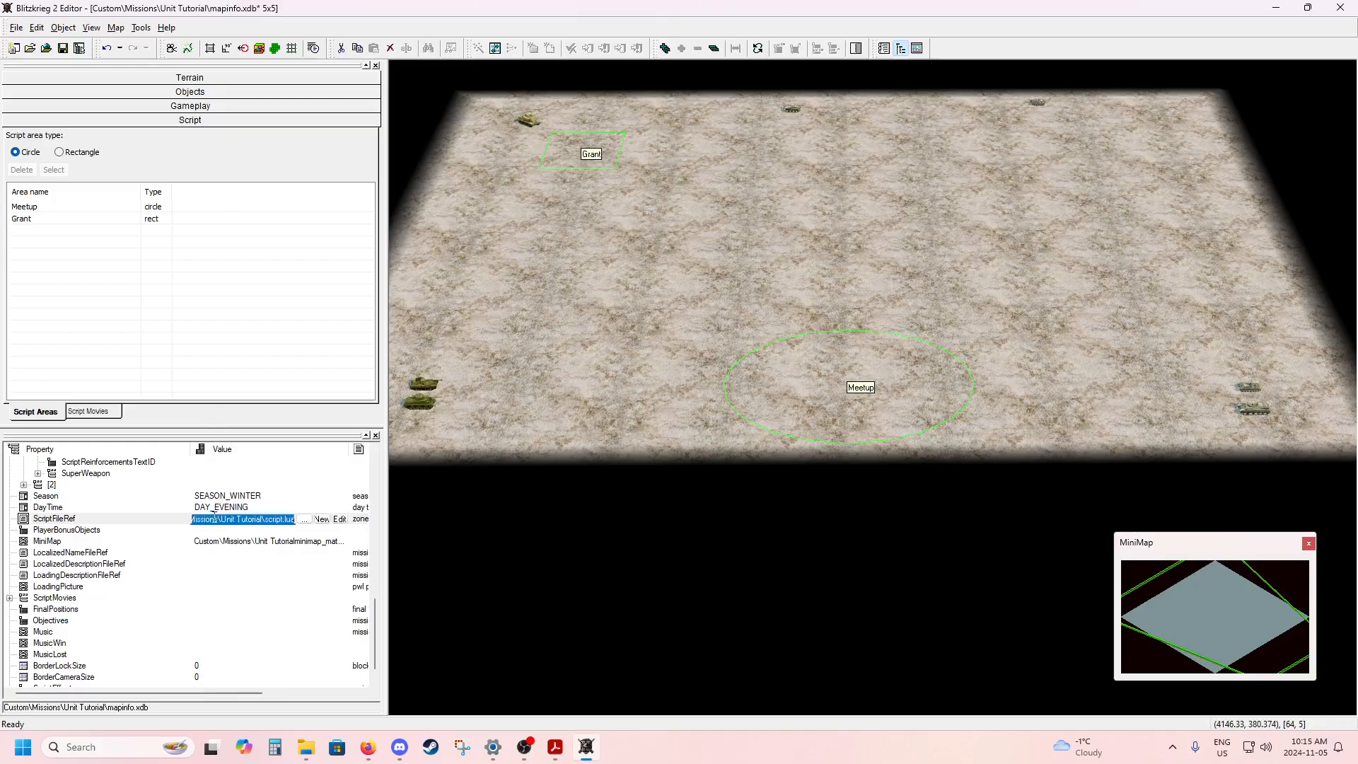
pyautogui.click(340, 520)
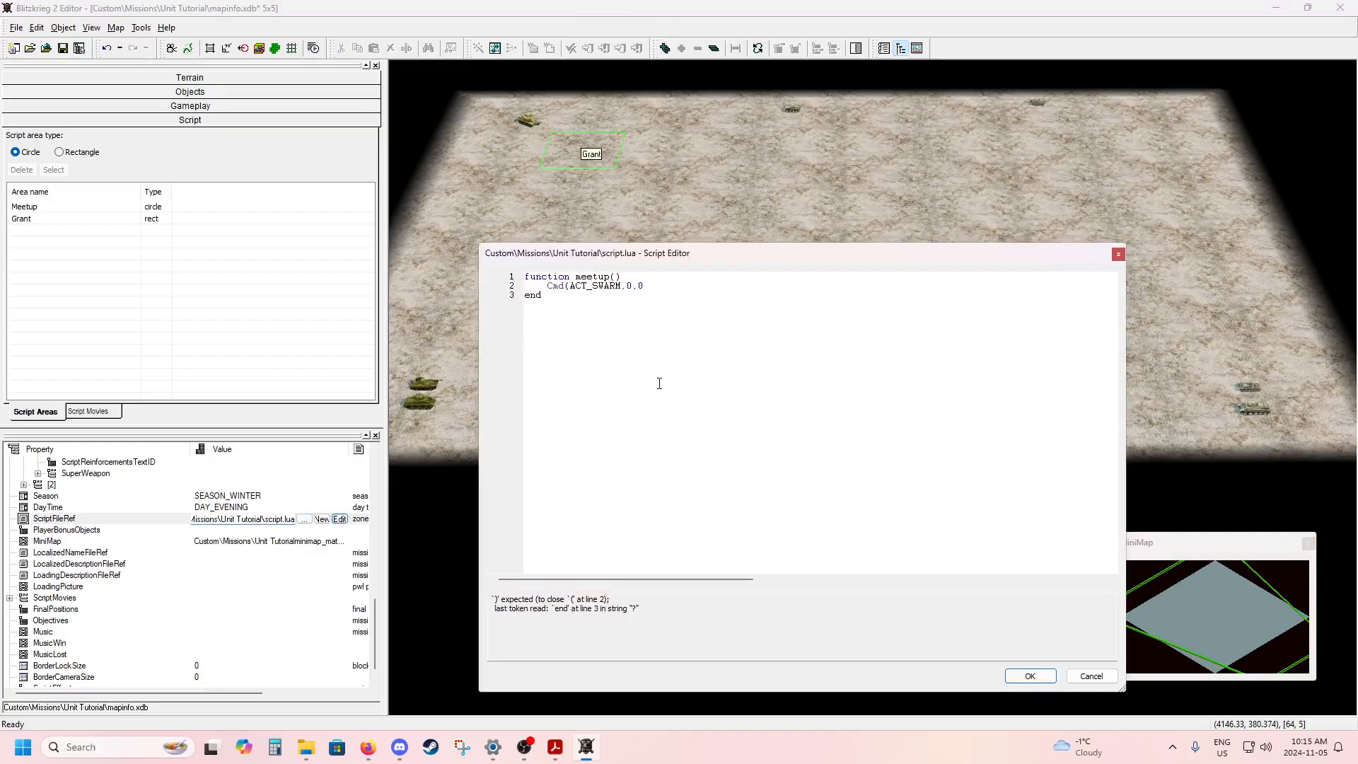
pyautogui.keyDown('ctrl'); pyautogui.scroll(2, 656, 358); pyautogui.keyUp('ctrl')
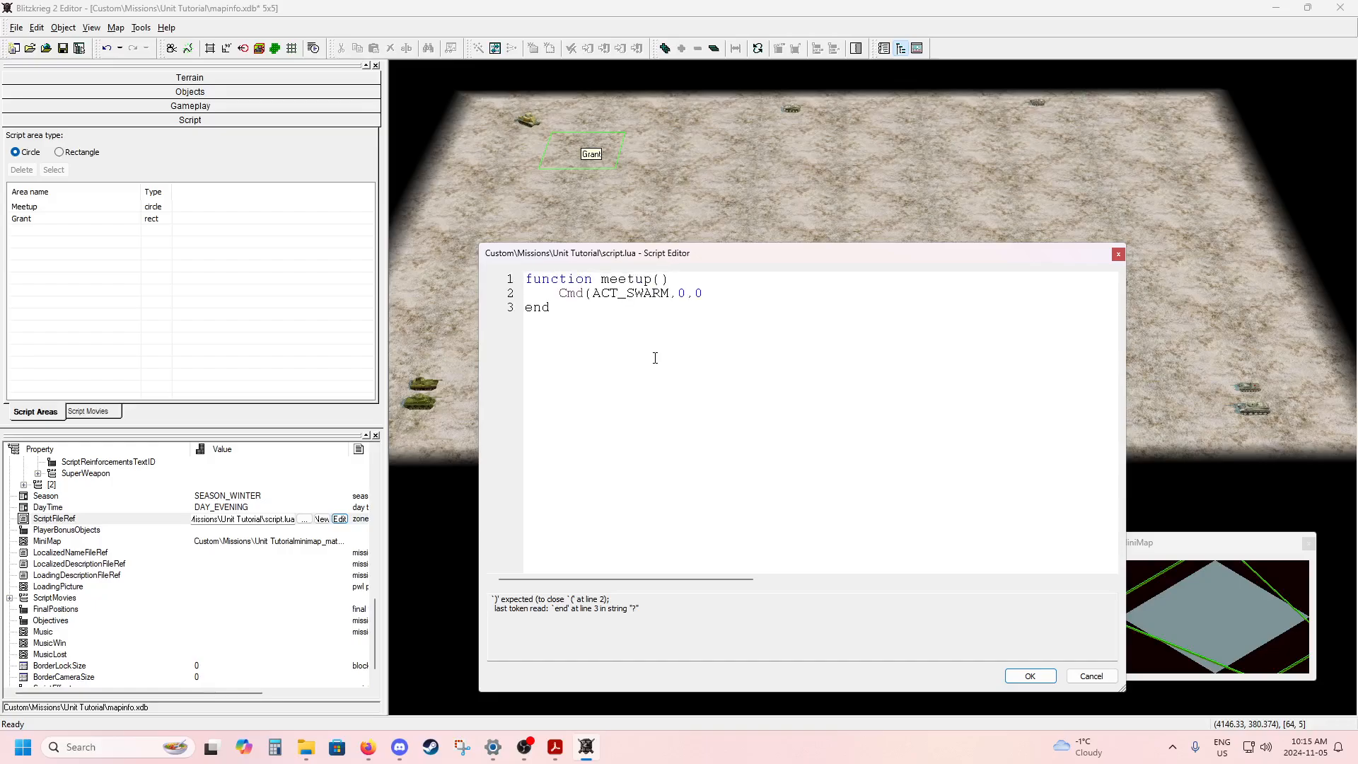
pyautogui.keyDown('ctrl'); pyautogui.scroll(2, 655, 358); pyautogui.keyUp('ctrl')
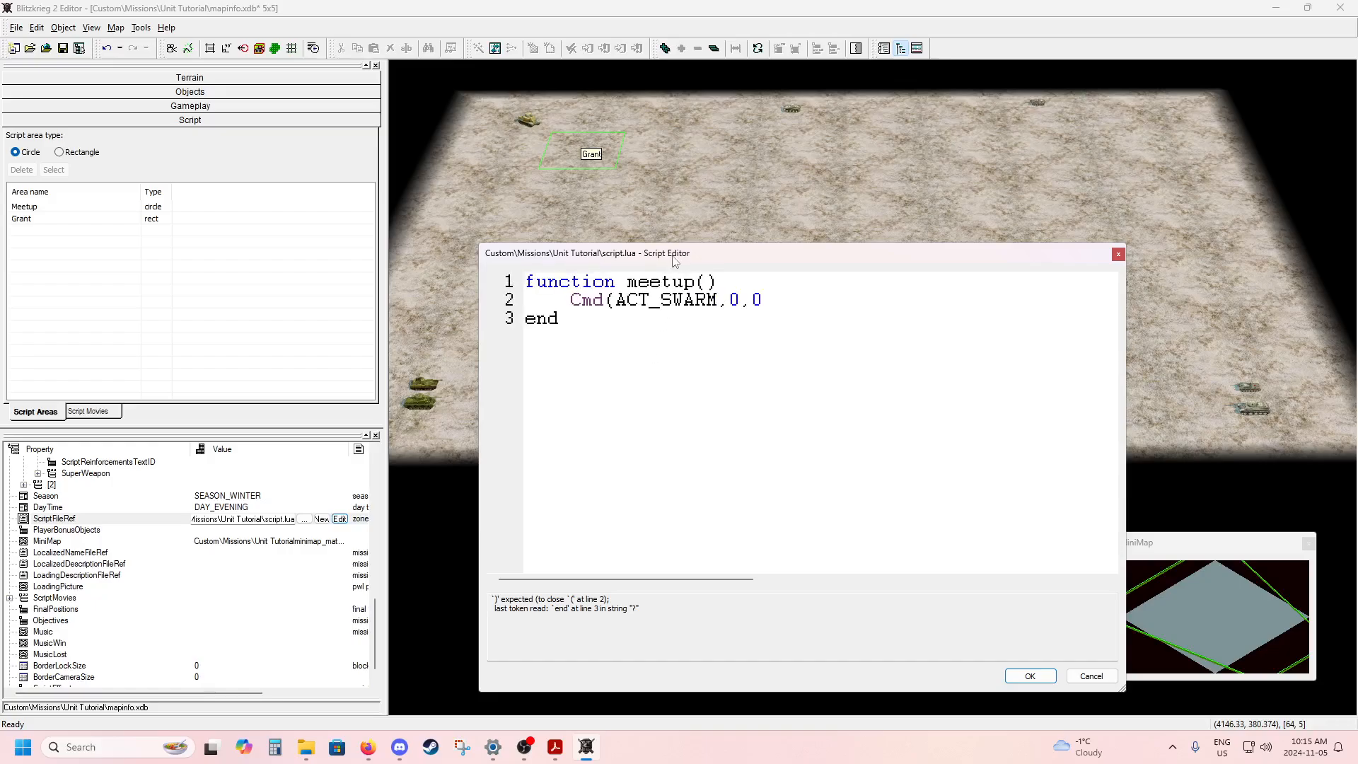
pyautogui.moveTo(675, 262); pyautogui.dragTo(686, 472)
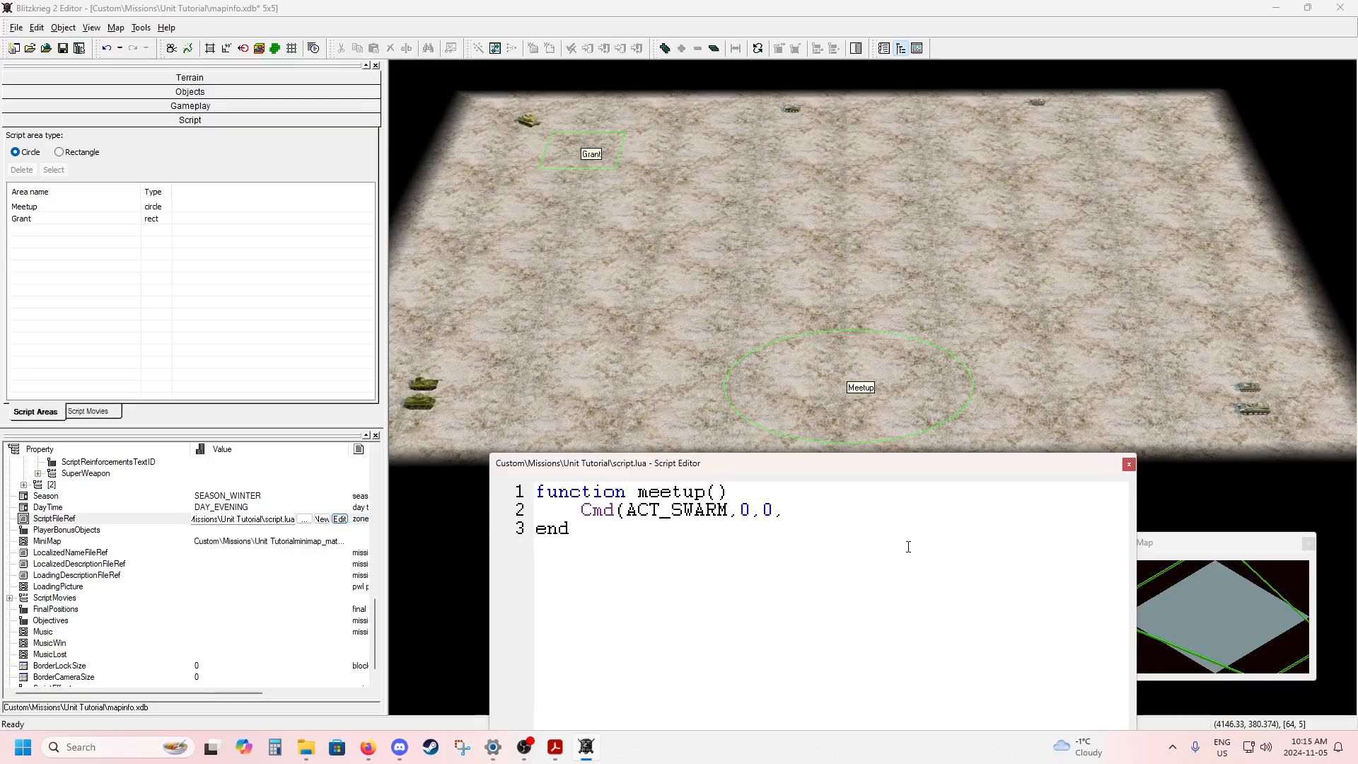
# Complete the ACT_SWARM command with "Meetup" as its last argument and a closing parenthesis.
pyautogui.write('"')
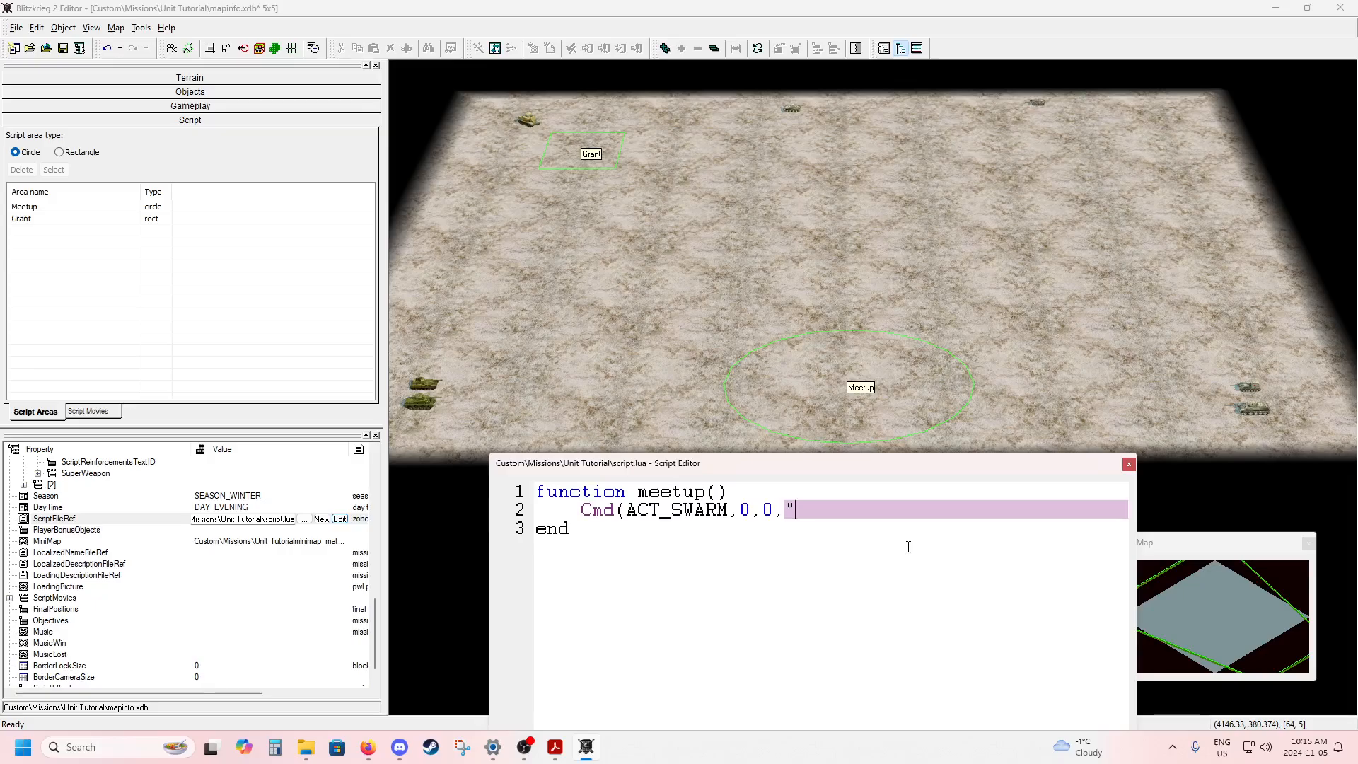
pyautogui.write('"')
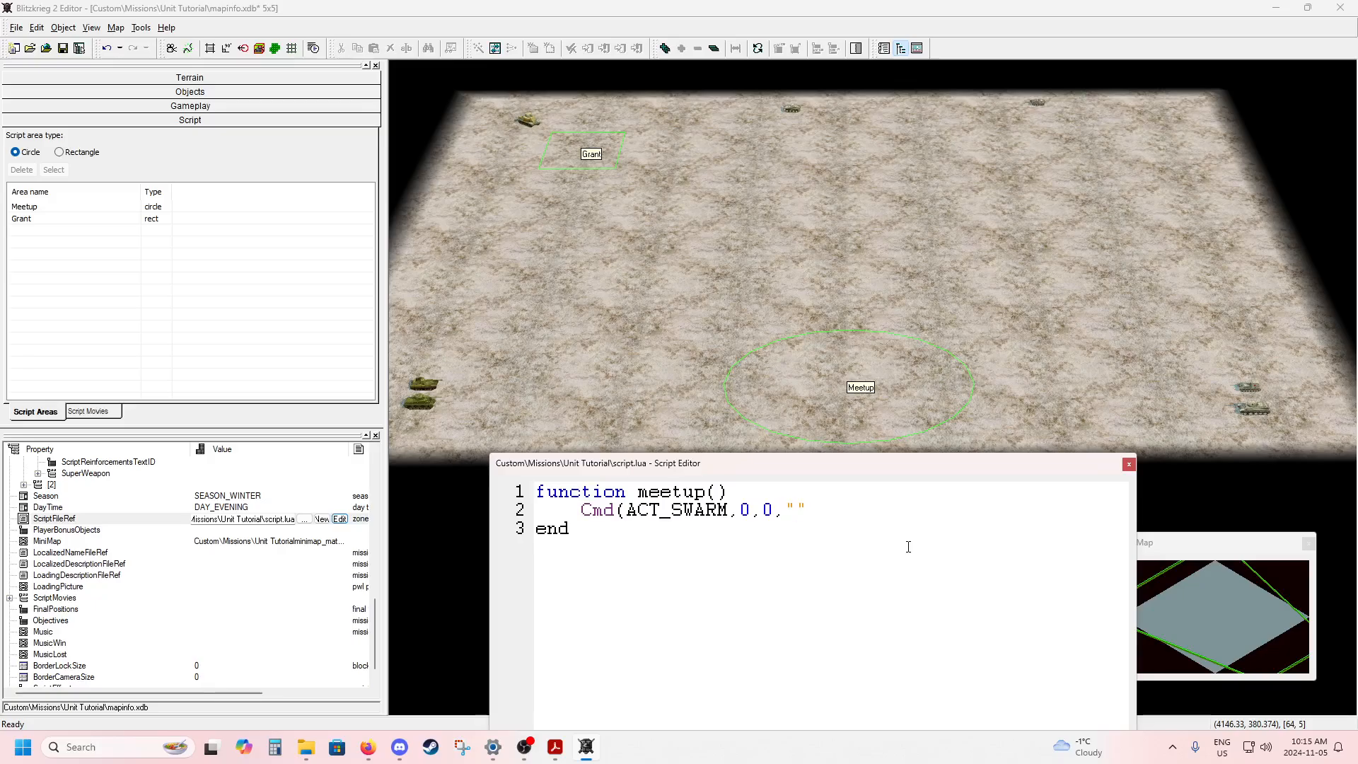
pyautogui.press('BackSpace')
pyautogui.press('BackSpace')
pyautogui.write("''")
pyautogui.press('BackSpace')
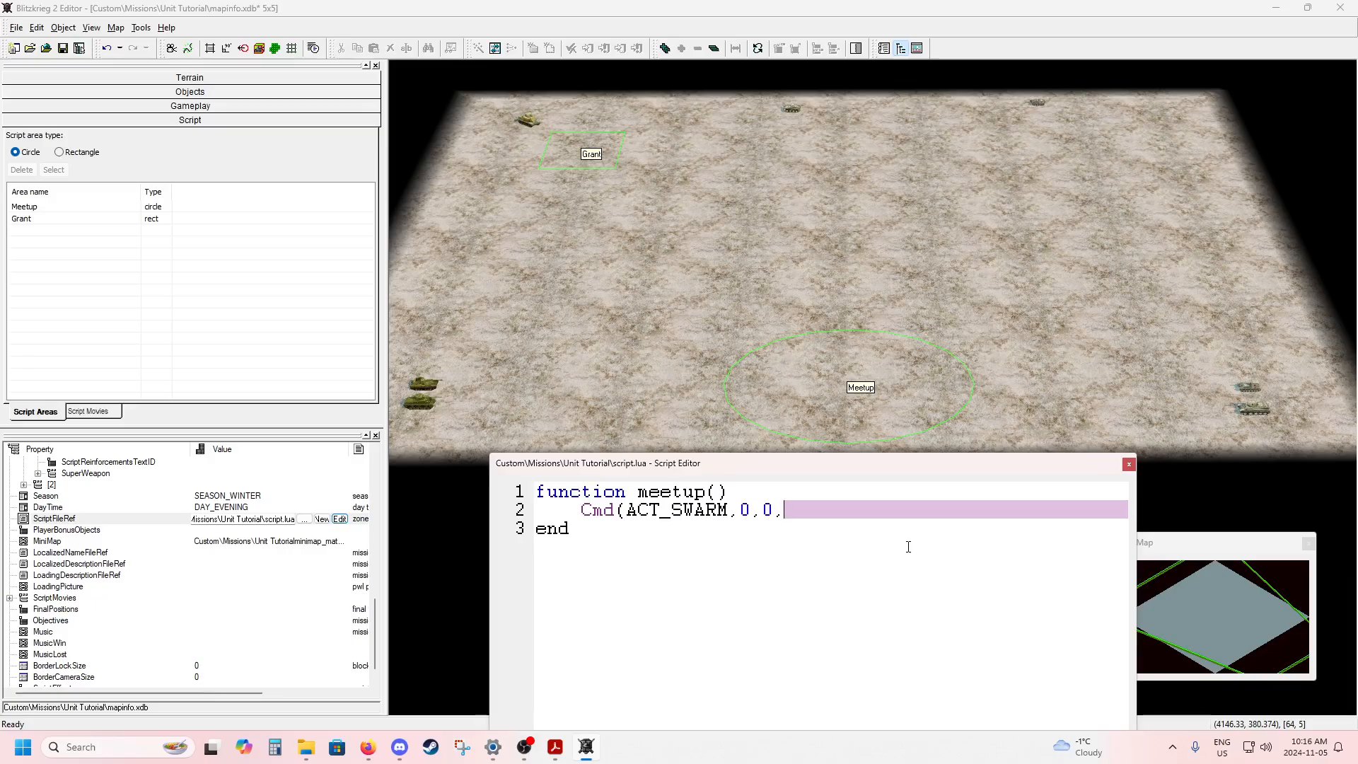
pyautogui.write('""')
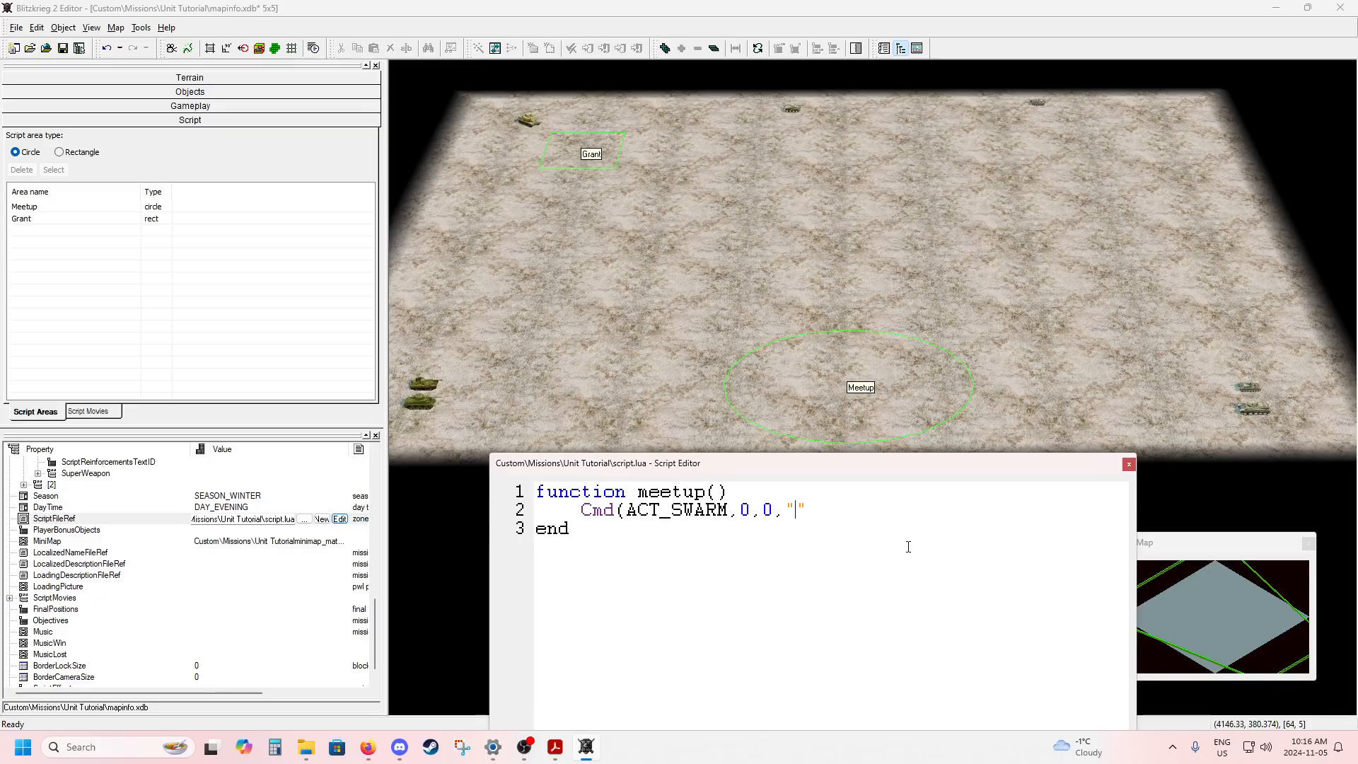
pyautogui.write('Meetup')
pyautogui.moveTo(874, 510); pyautogui.dragTo(581, 516)
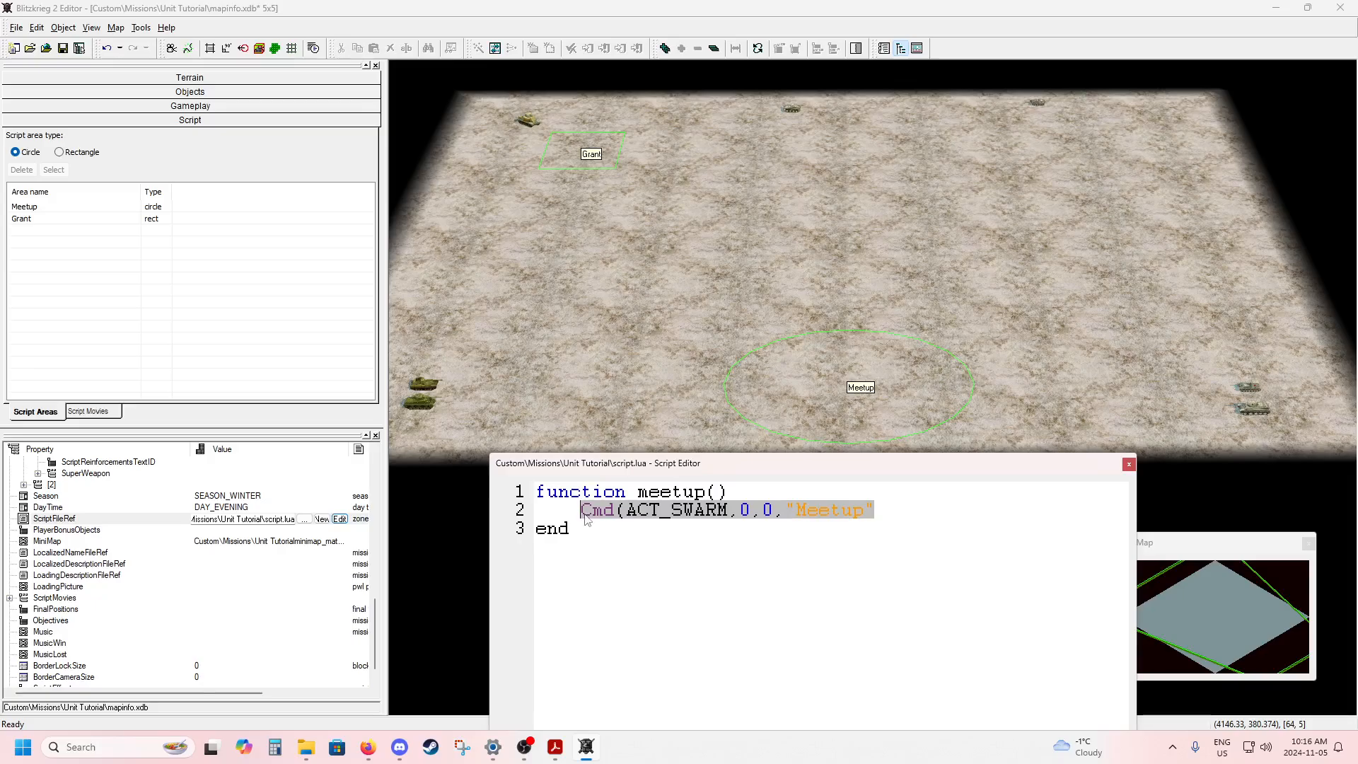
pyautogui.click(626, 517)
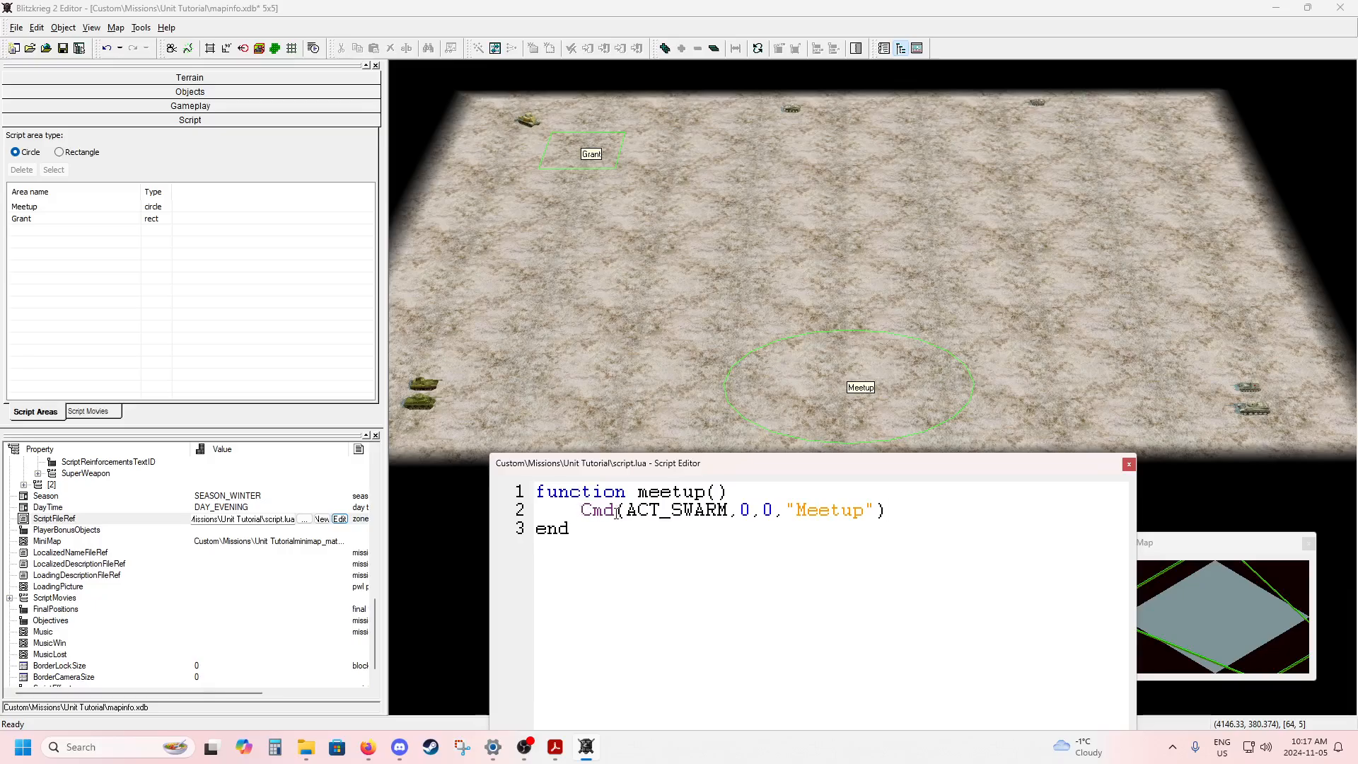
# Review each argument of the finished command: the action, script ID, dispersion and target area.
pyautogui.moveTo(626, 512); pyautogui.dragTo(730, 520)
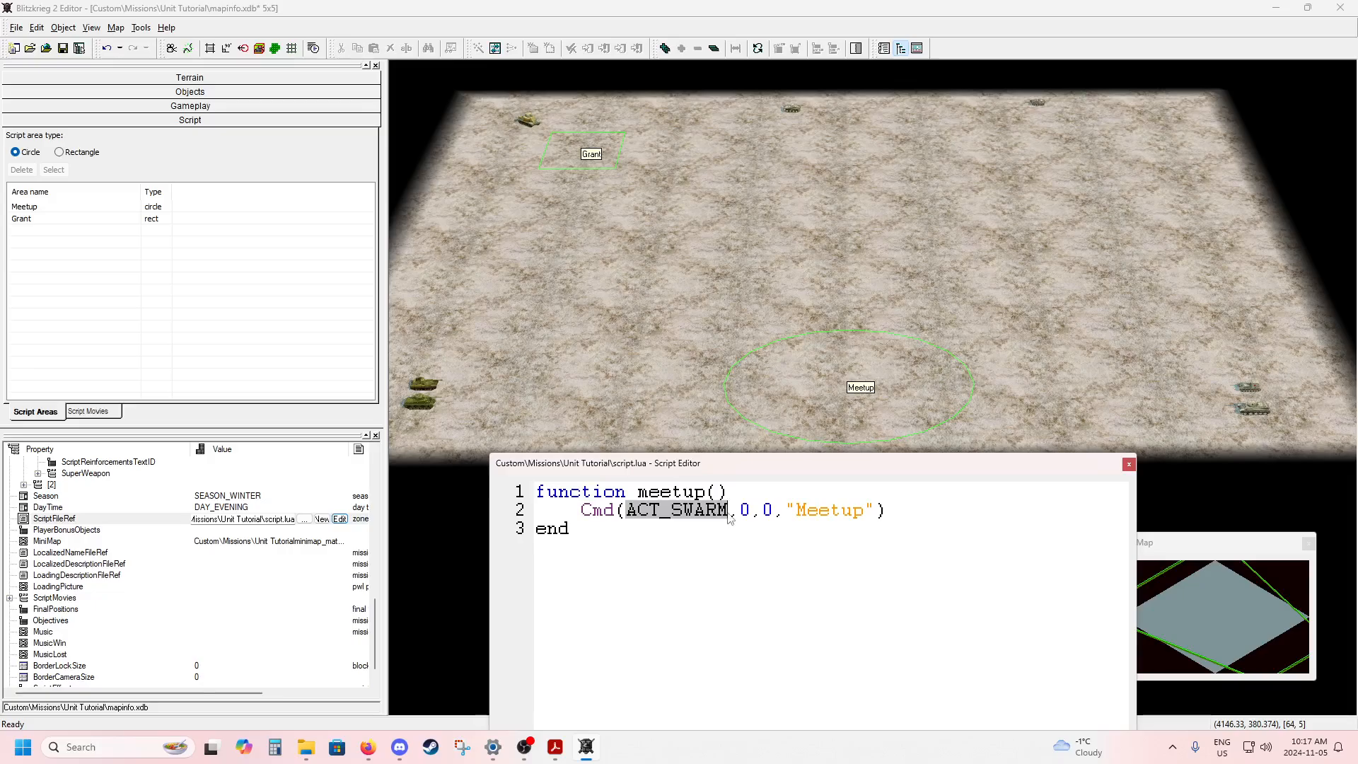
pyautogui.doubleClick(744, 511)
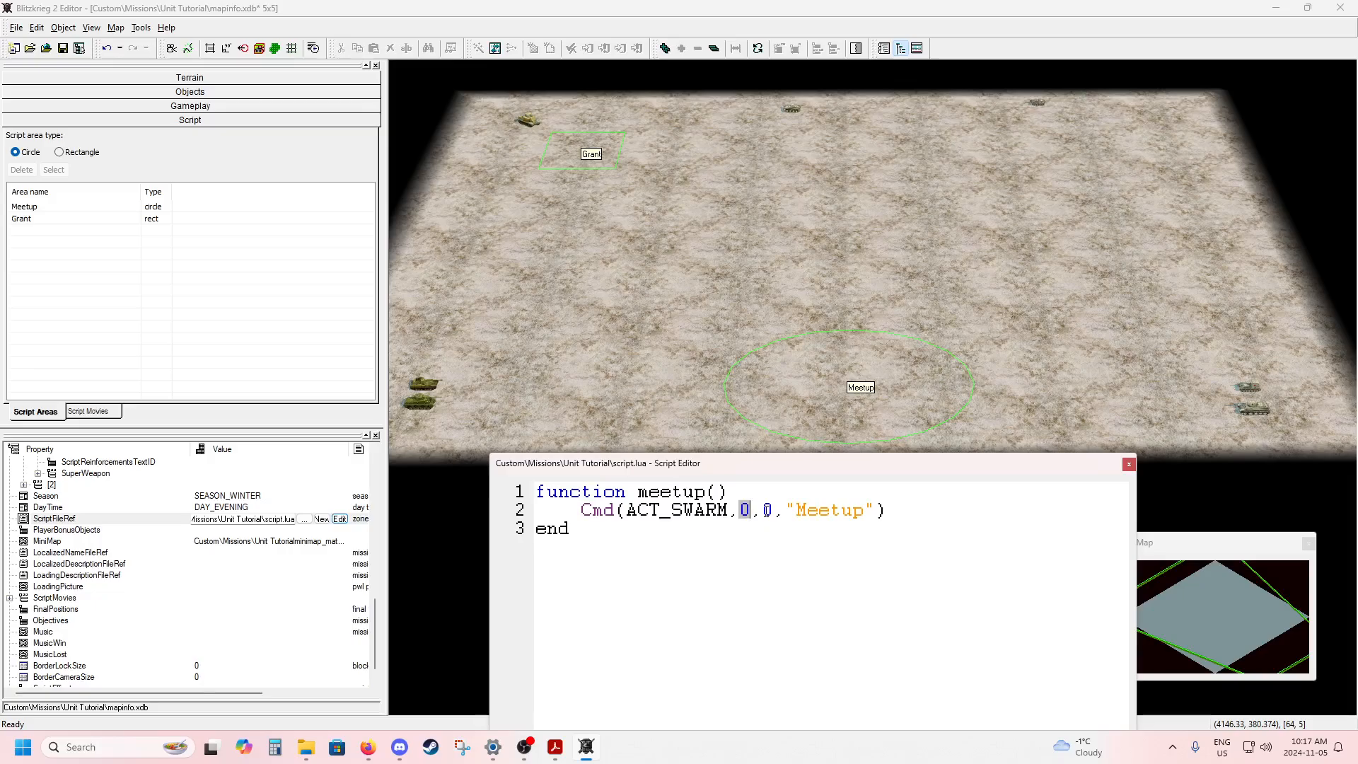
pyautogui.doubleClick(768, 510)
pyautogui.moveTo(788, 510); pyautogui.dragTo(876, 511)
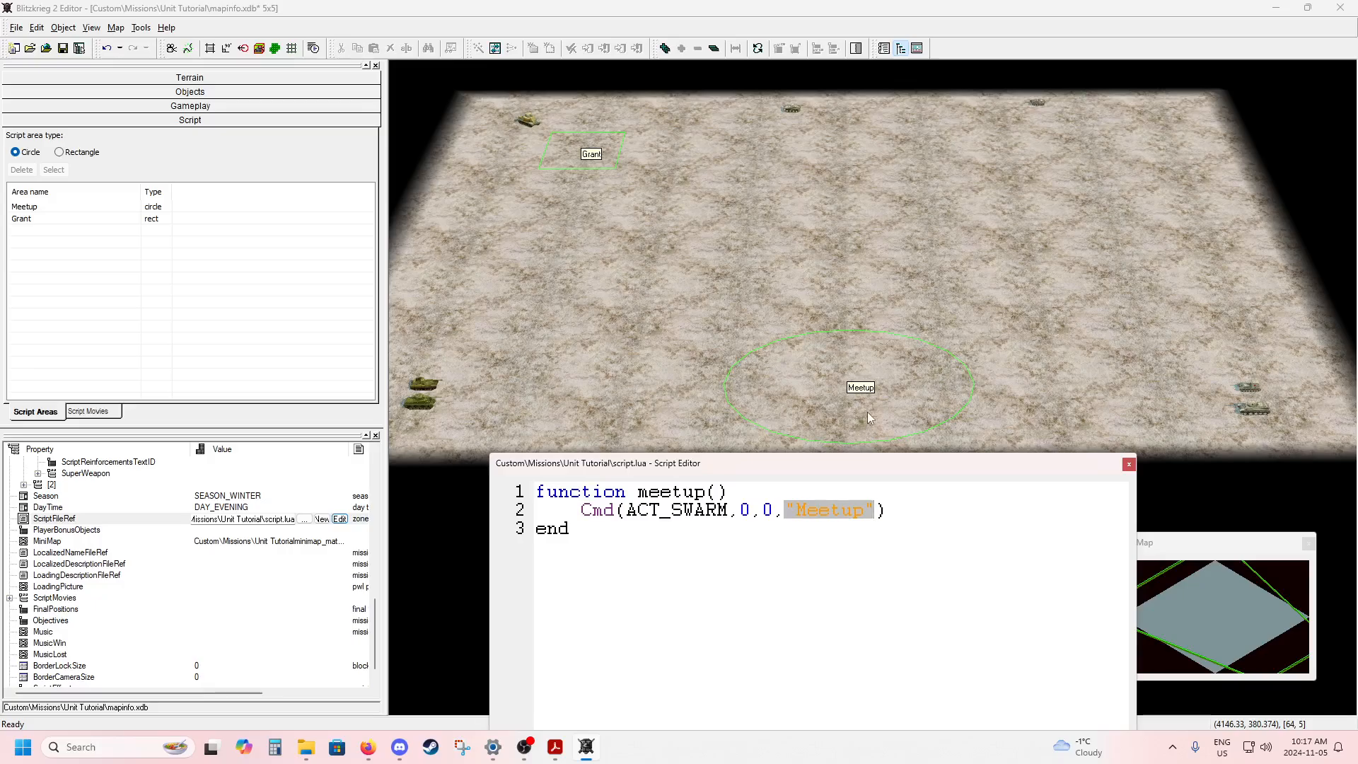
pyautogui.click(881, 515)
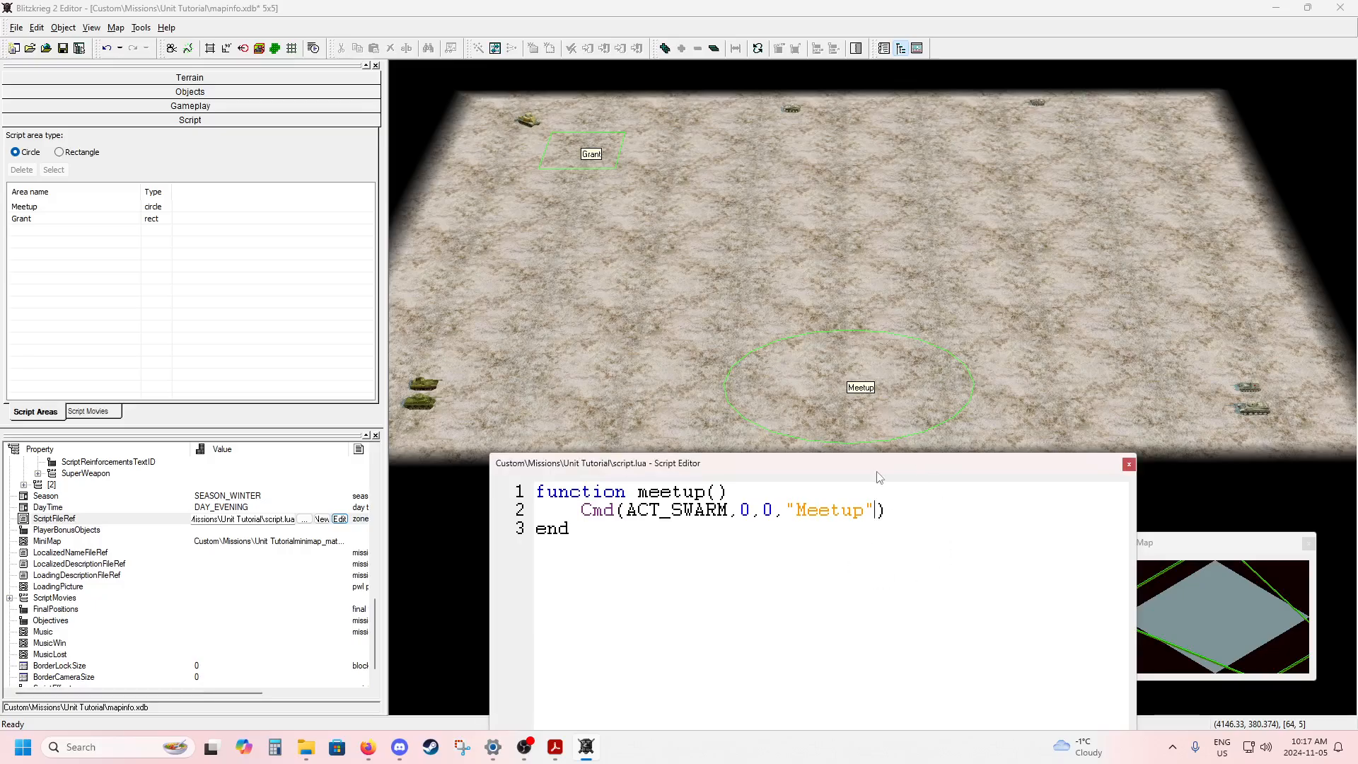
# Start a second Cmd( call on a new line below the ACT_SWARM command.
pyautogui.click(904, 510)
pyautogui.press('Return')
pyautogui.write('Cmd(')
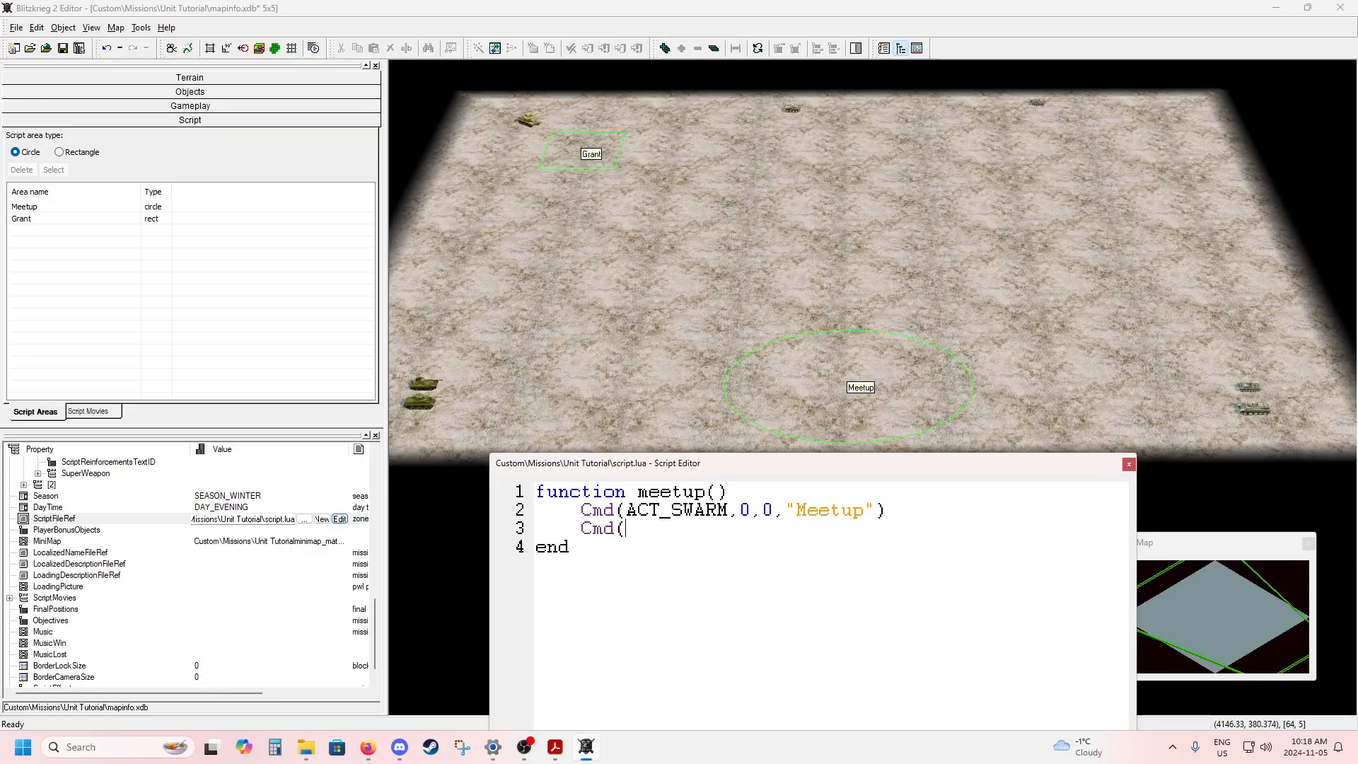
# Switch to the Editor_Manual.pdf and examine the ACT_SWARM entry under "swarm to point" for its numeric action value.
pyautogui.moveTo(1357, 106); pyautogui.dragTo(777, 2)
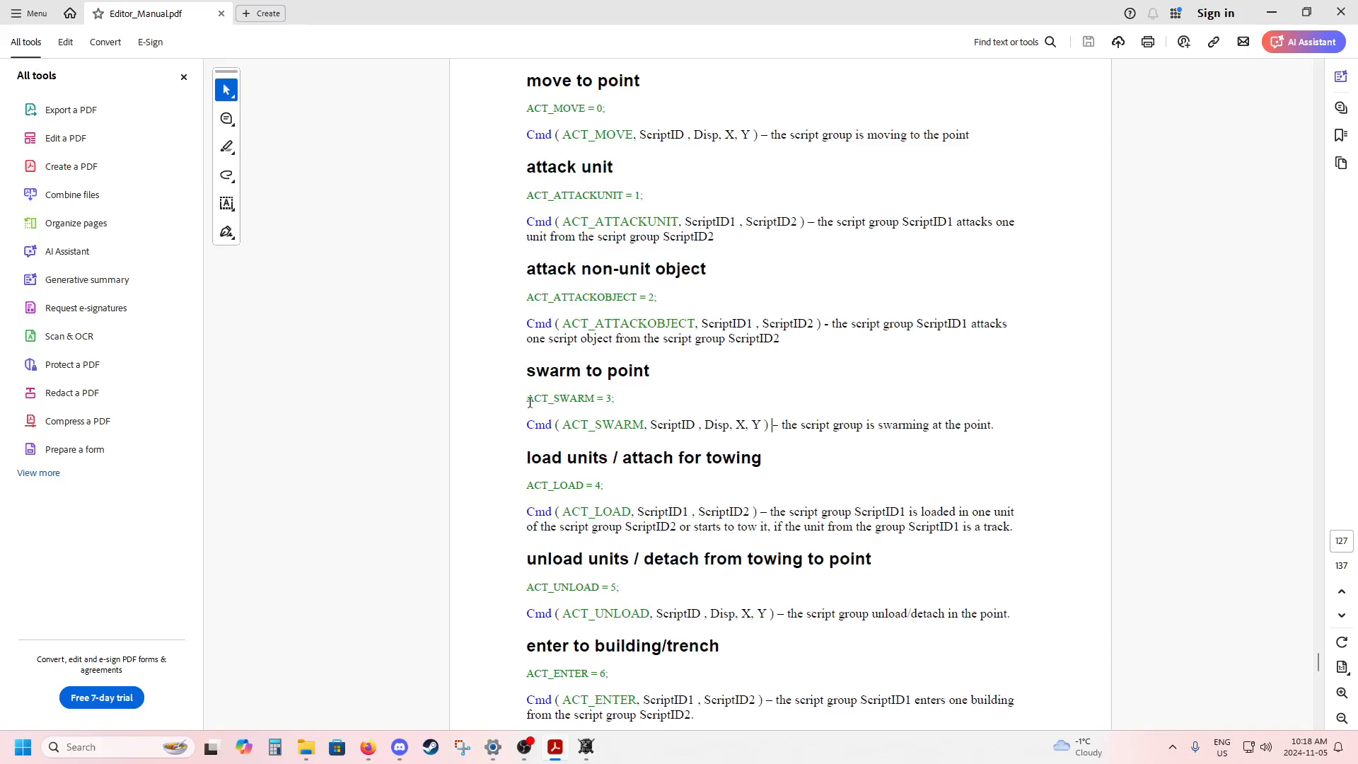
pyautogui.moveTo(528, 402); pyautogui.dragTo(616, 401)
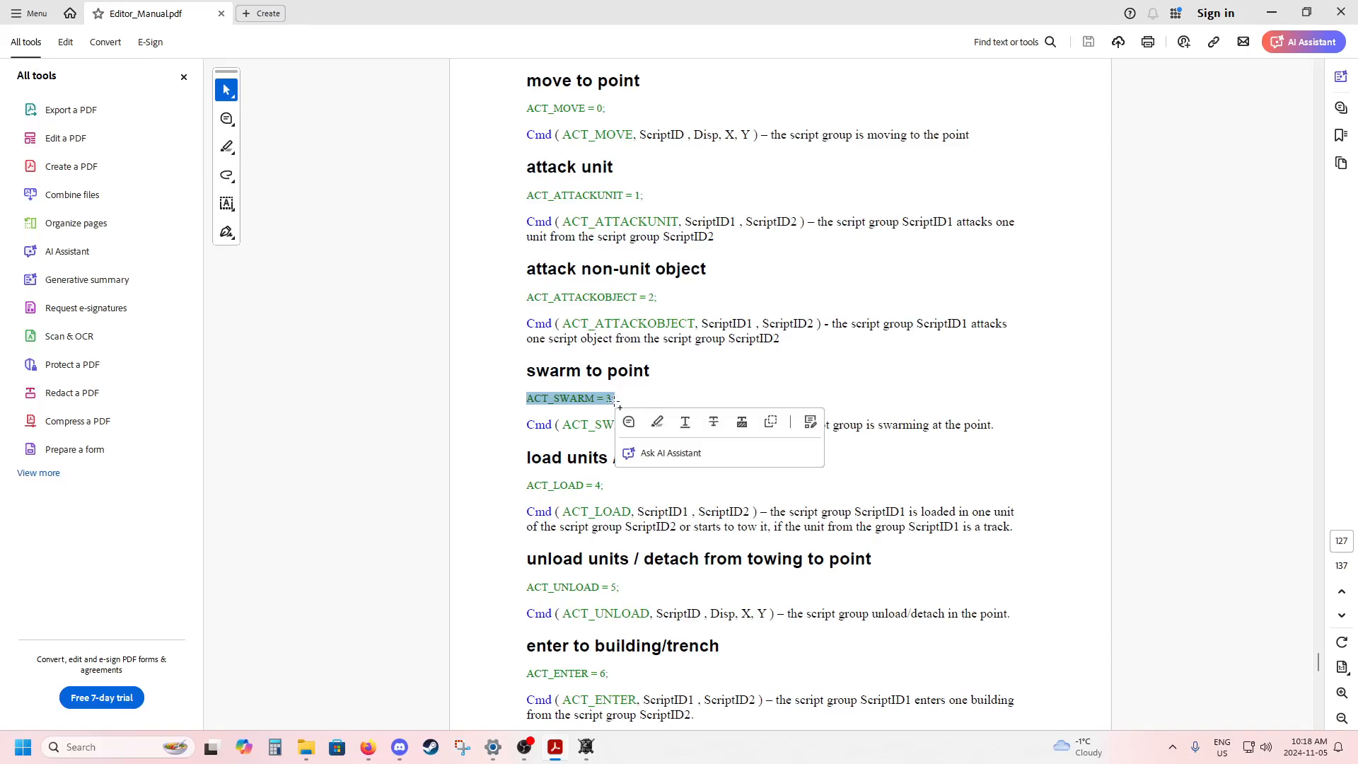
pyautogui.click(617, 400)
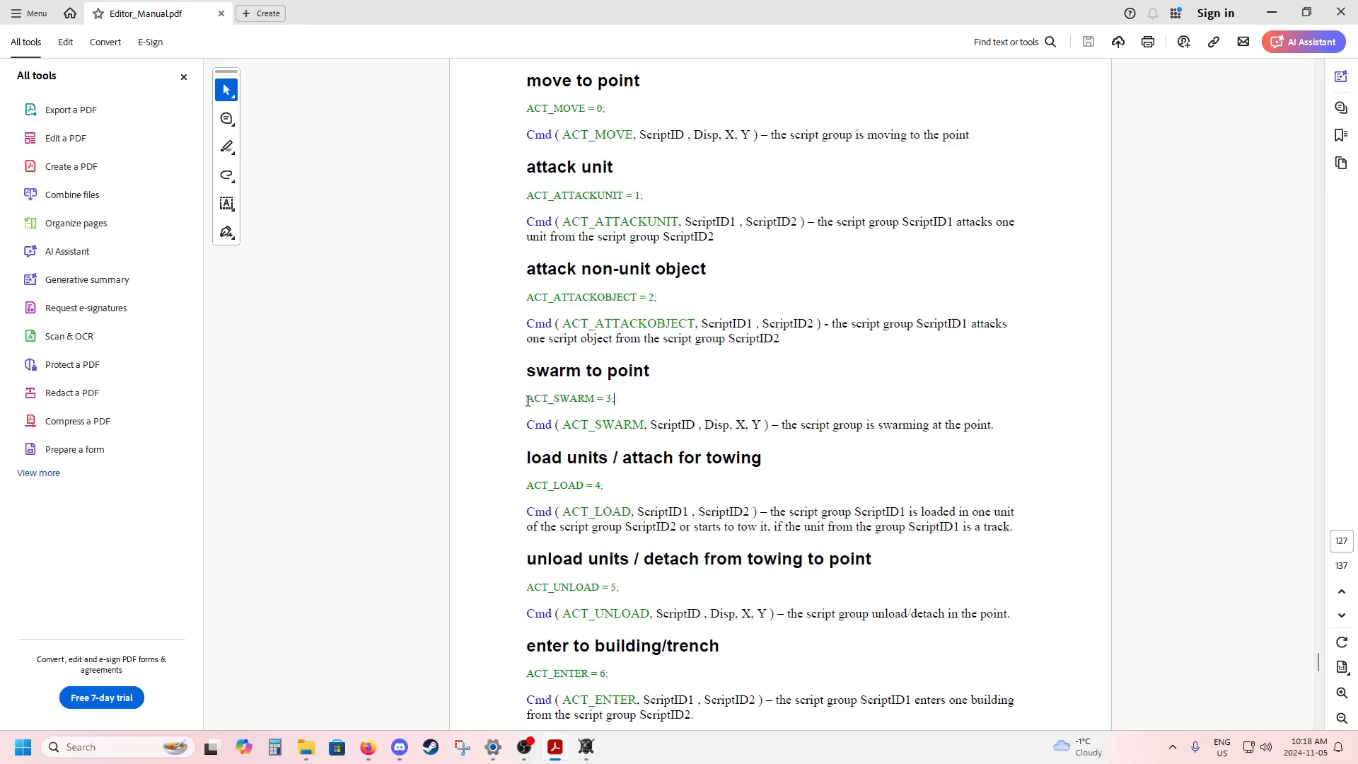
pyautogui.moveTo(527, 400); pyautogui.dragTo(595, 401)
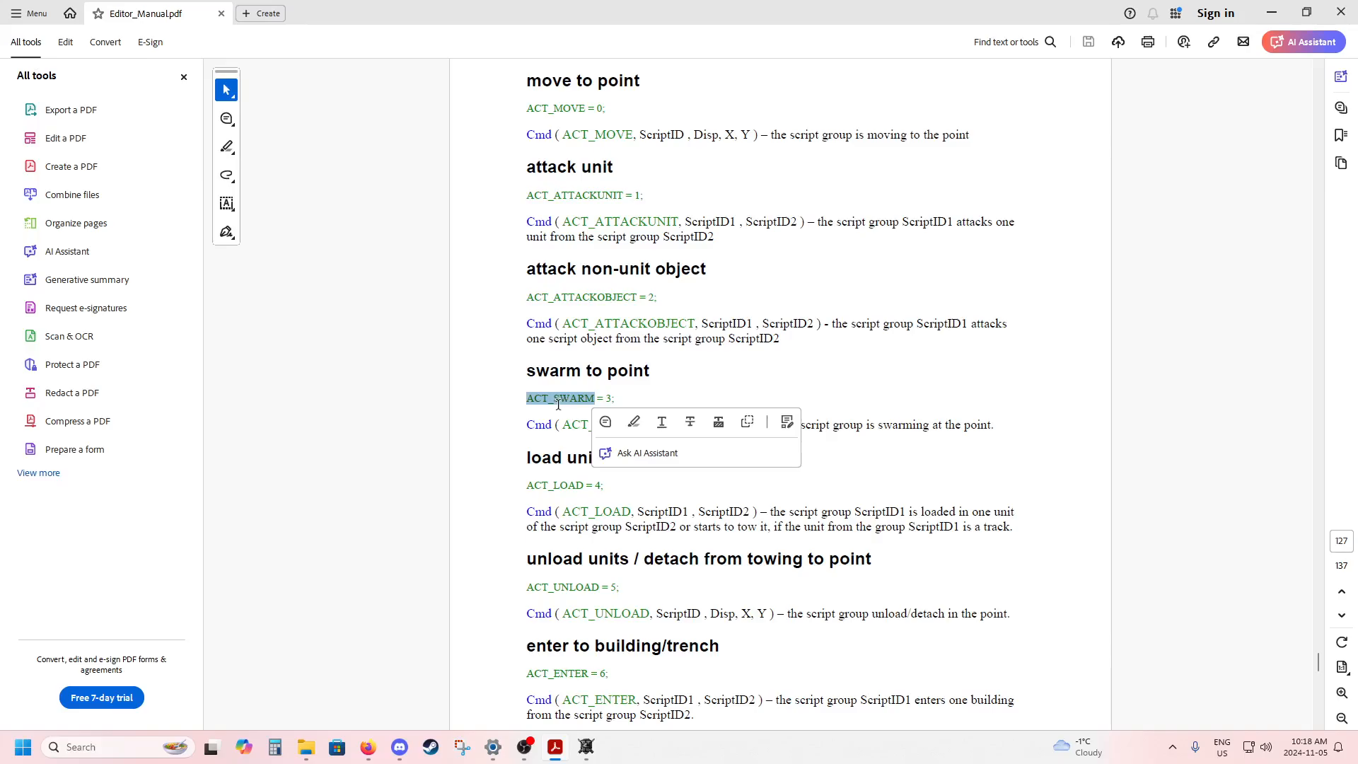
pyautogui.click(554, 404)
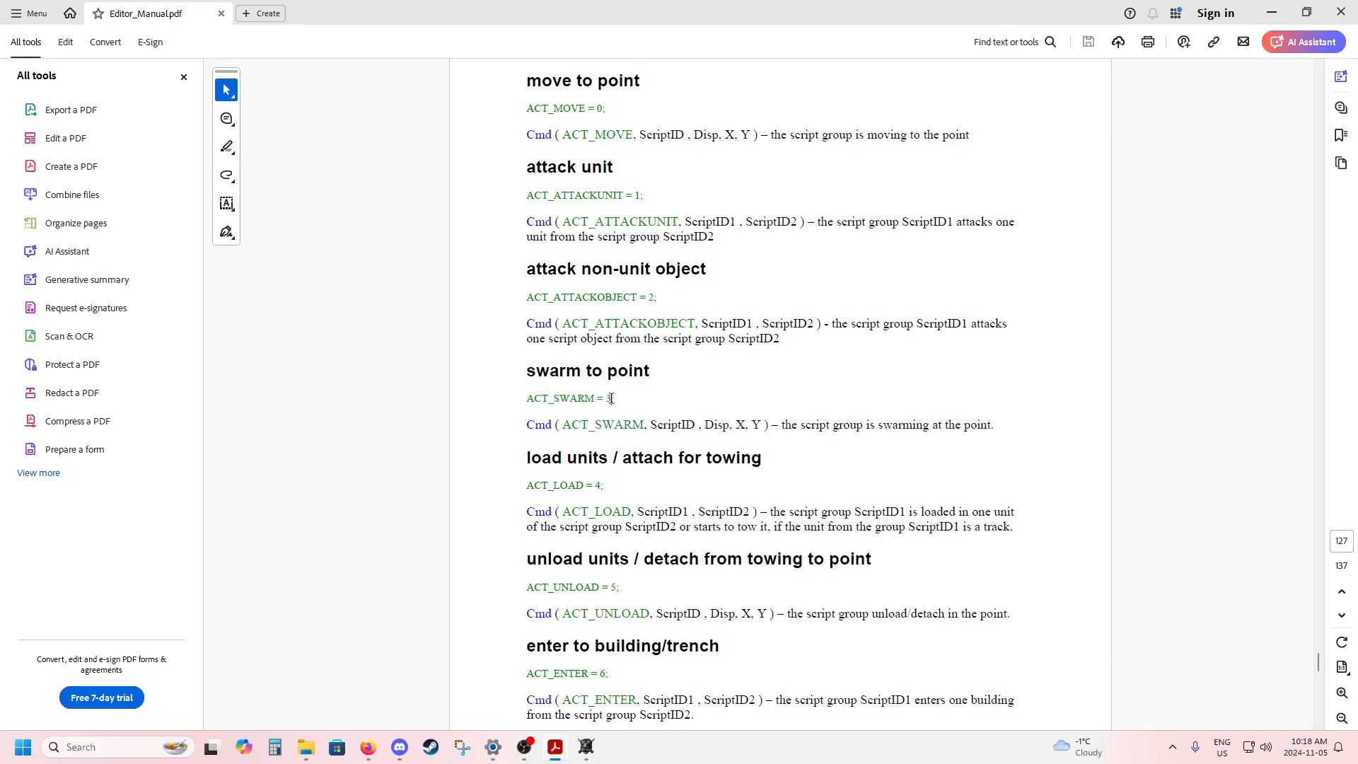
pyautogui.doubleClick(609, 398)
pyautogui.click(623, 401)
# Return to the Blitzkrieg 2 Editor and complete the second Cmd call with the arguments 3,1,0,"Meetup" and a closing parenthesis.
pyautogui.moveTo(546, 17); pyautogui.dragTo(1357, 216)
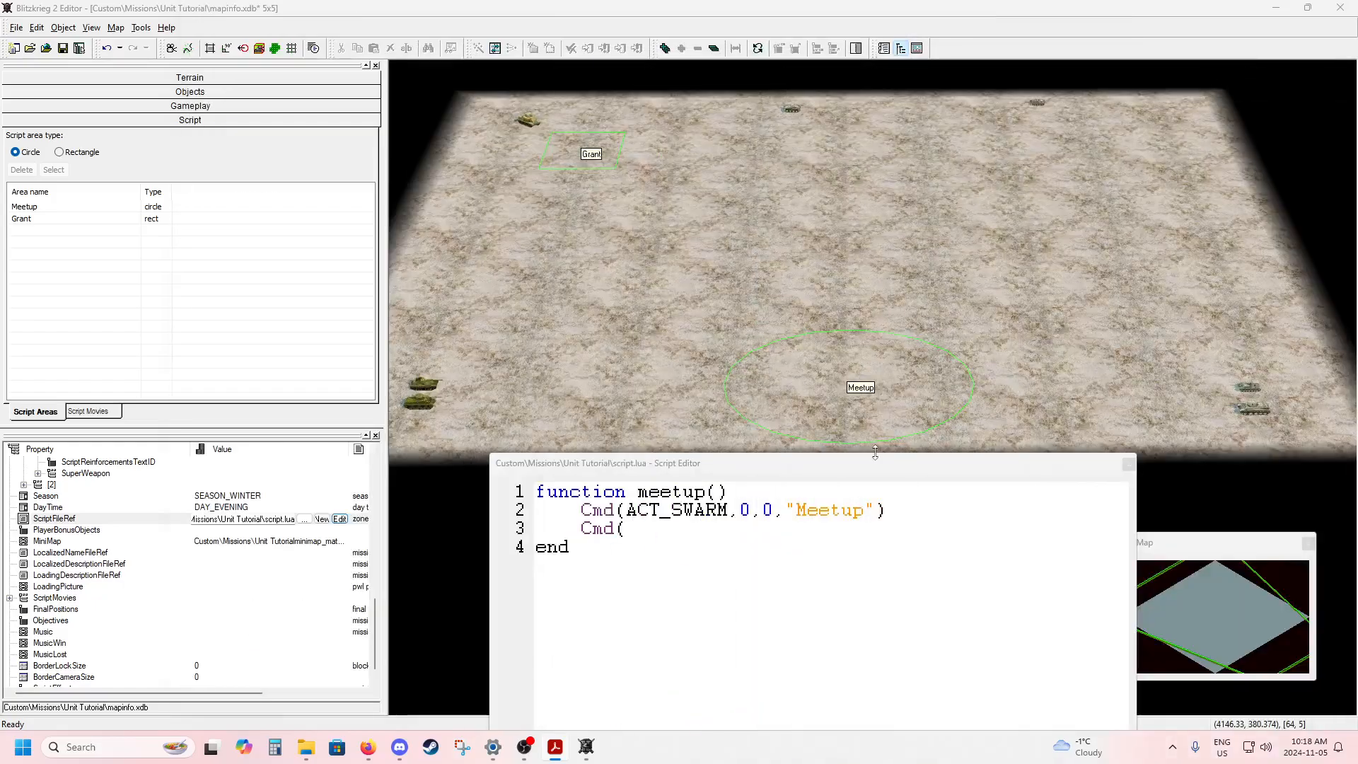
pyautogui.click(661, 537)
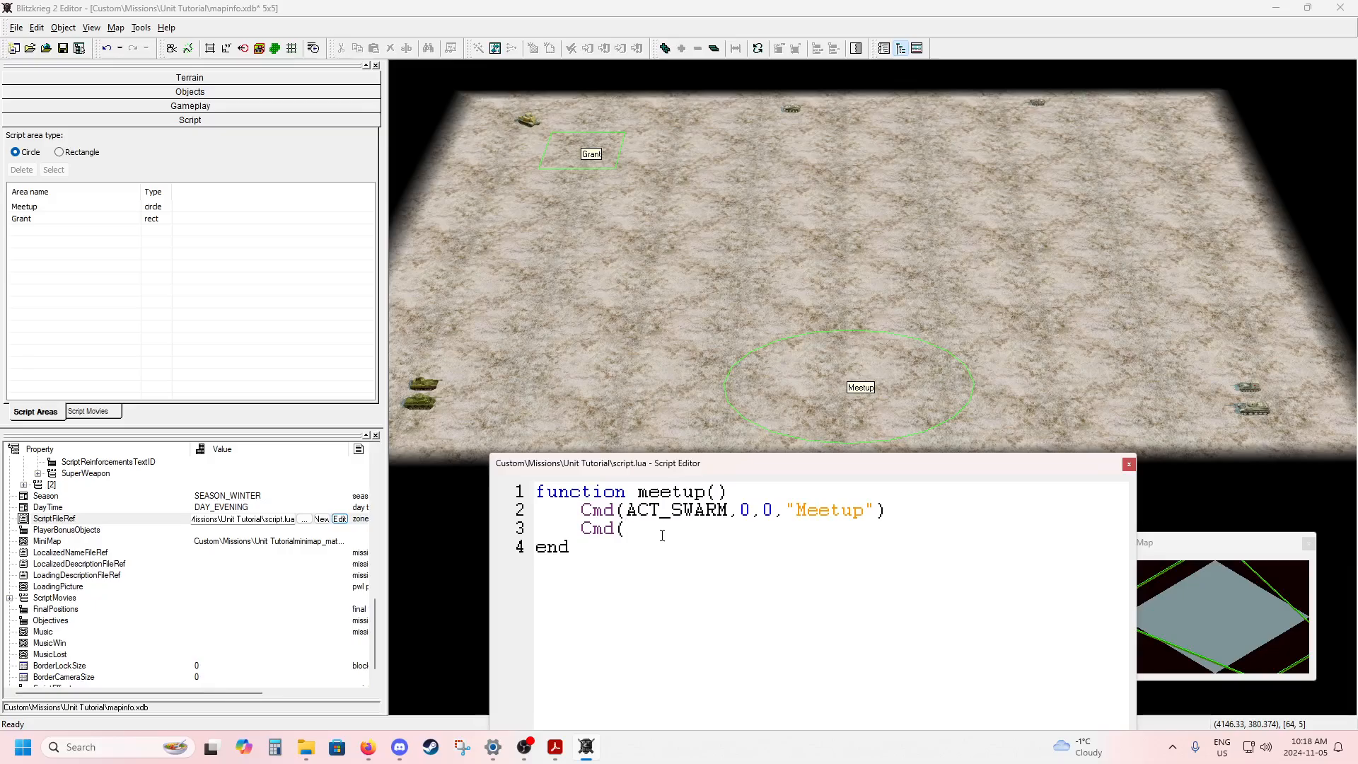
pyautogui.write('3,')
pyautogui.write('1,0,"')
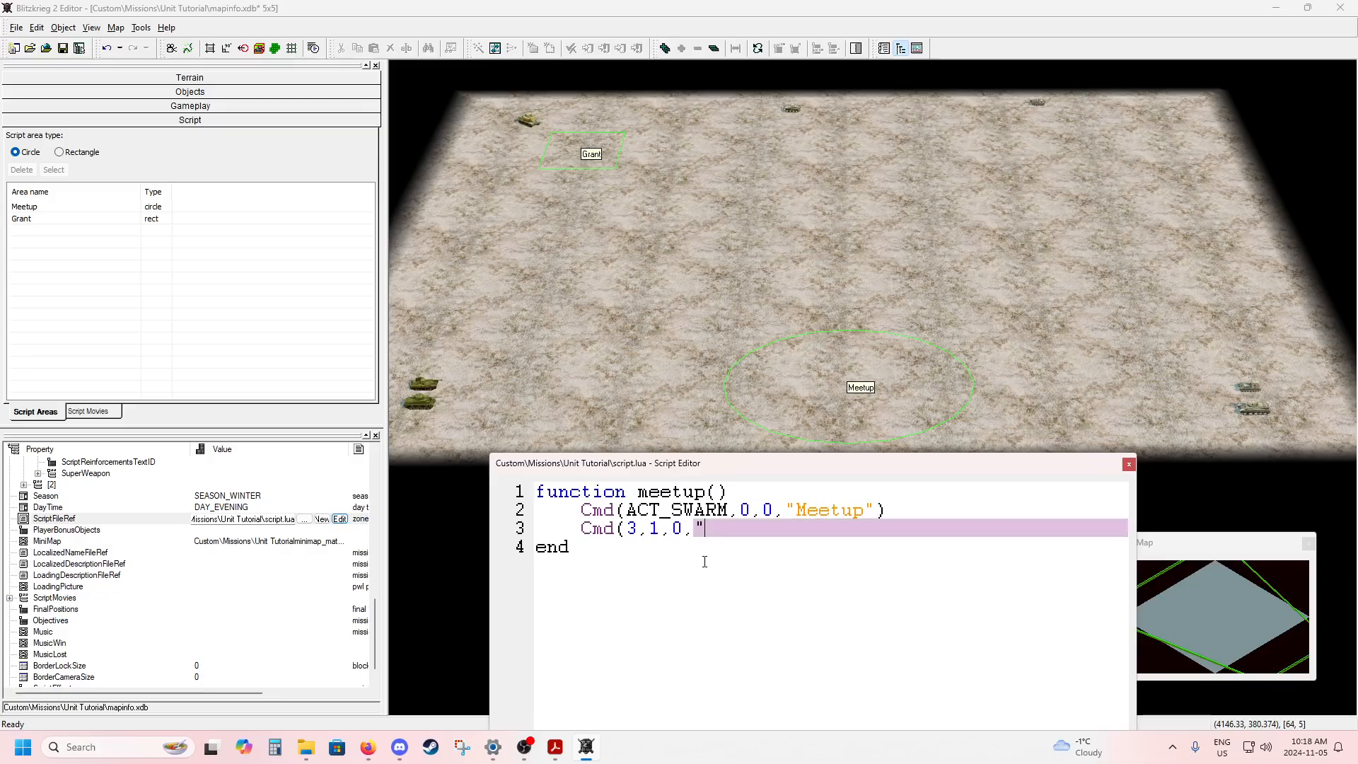
pyautogui.write('Meetup")')
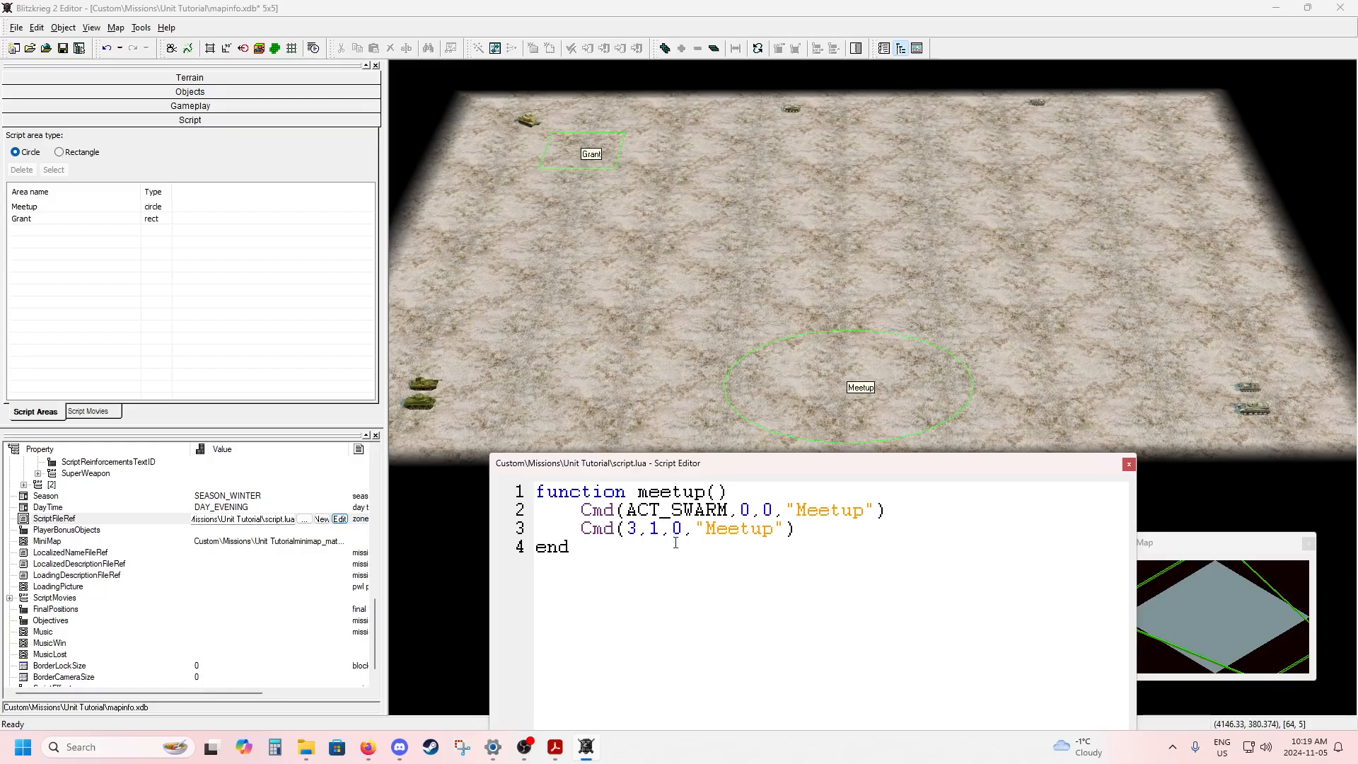
# Review the script ID argument of the second Cmd call and compare the two swarm commands as a whole.
pyautogui.click(658, 531)
pyautogui.doubleClick(657, 532)
pyautogui.click(805, 530)
pyautogui.moveTo(584, 511); pyautogui.dragTo(884, 511)
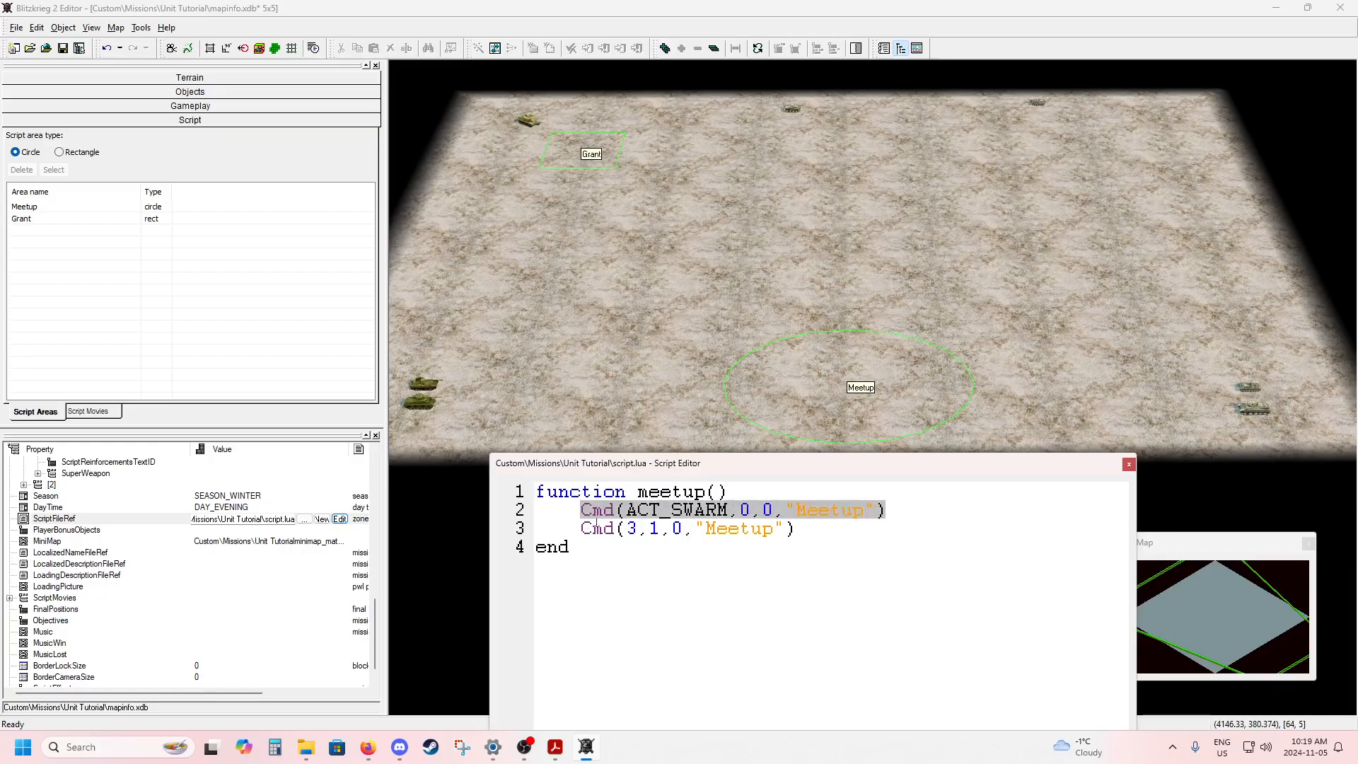
pyautogui.moveTo(581, 529); pyautogui.dragTo(807, 530)
pyautogui.click(806, 532)
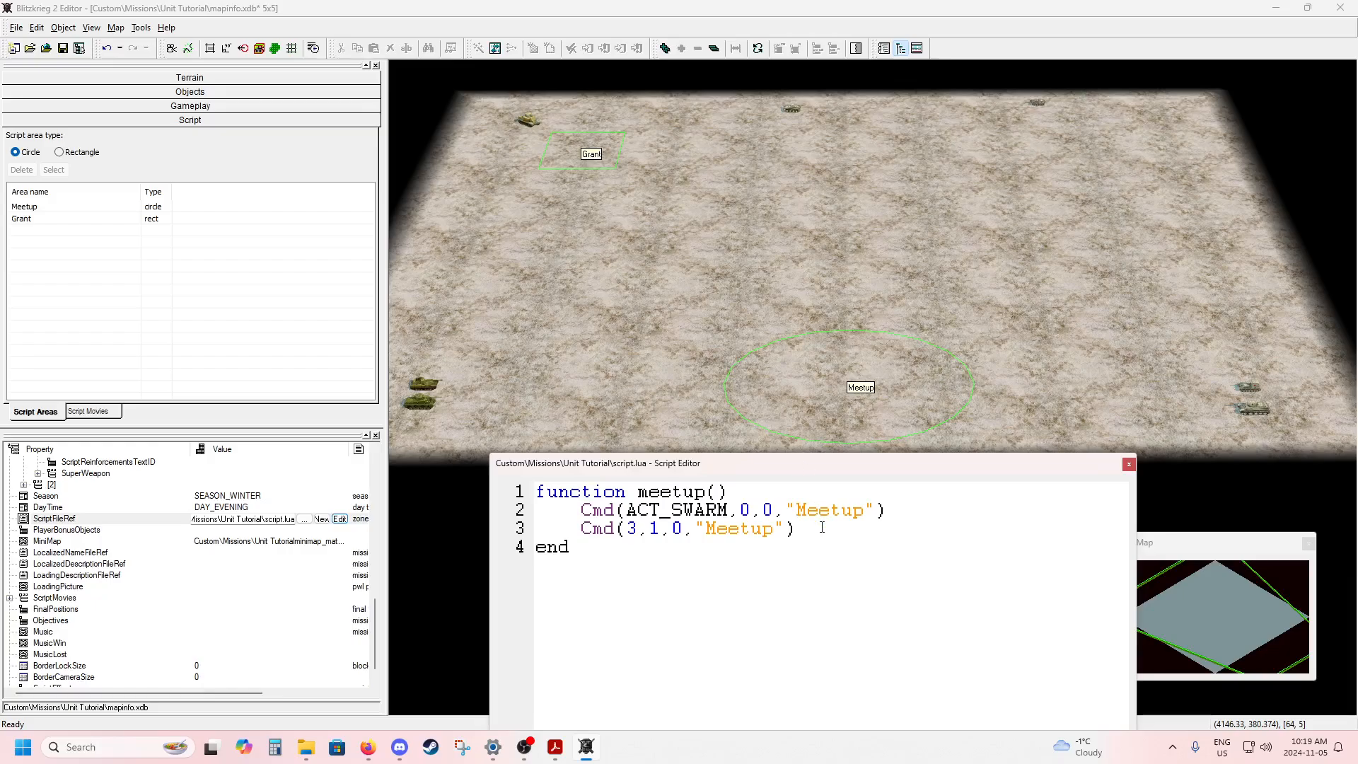
# Add an empty QCmd() call on a new line below the second command and compare it with the Cmd above it.
pyautogui.press('Return')
pyautogui.write('QCmd()')
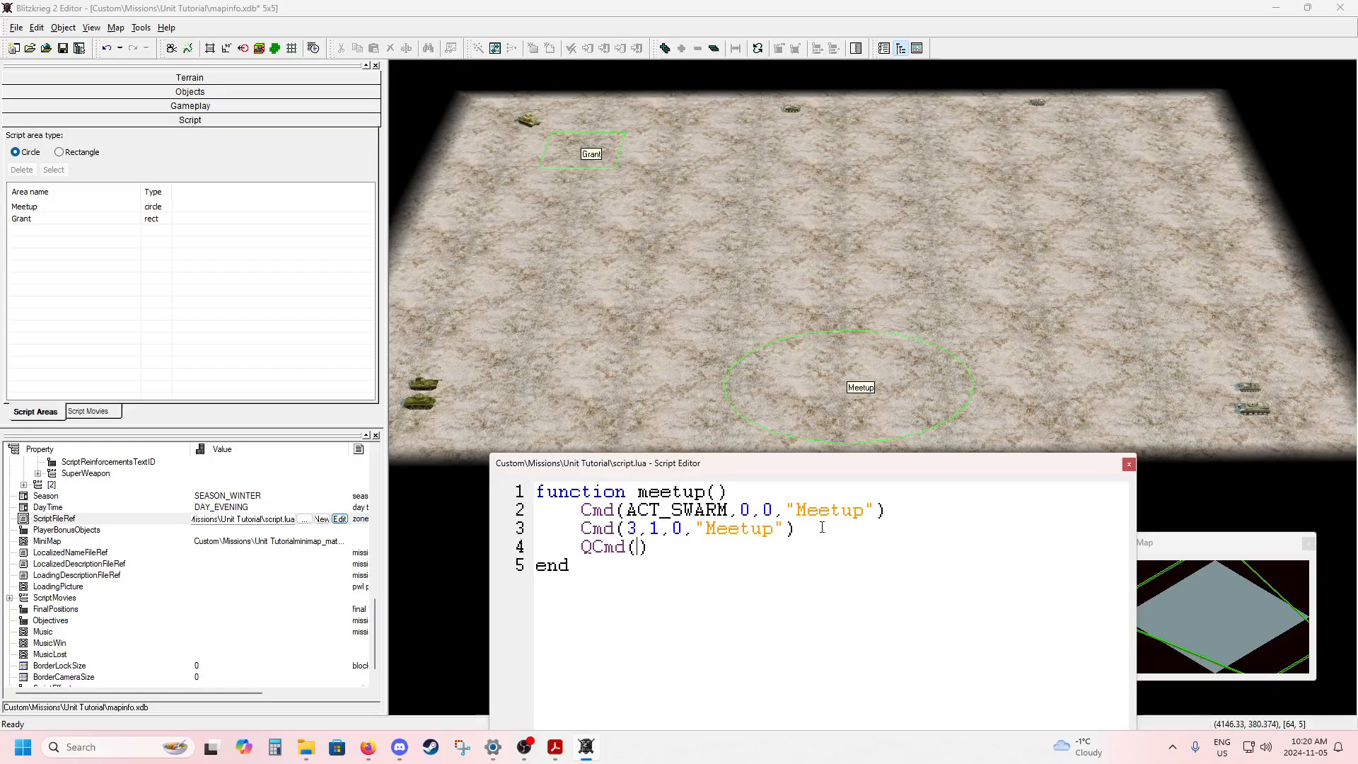
pyautogui.moveTo(587, 527); pyautogui.dragTo(799, 527)
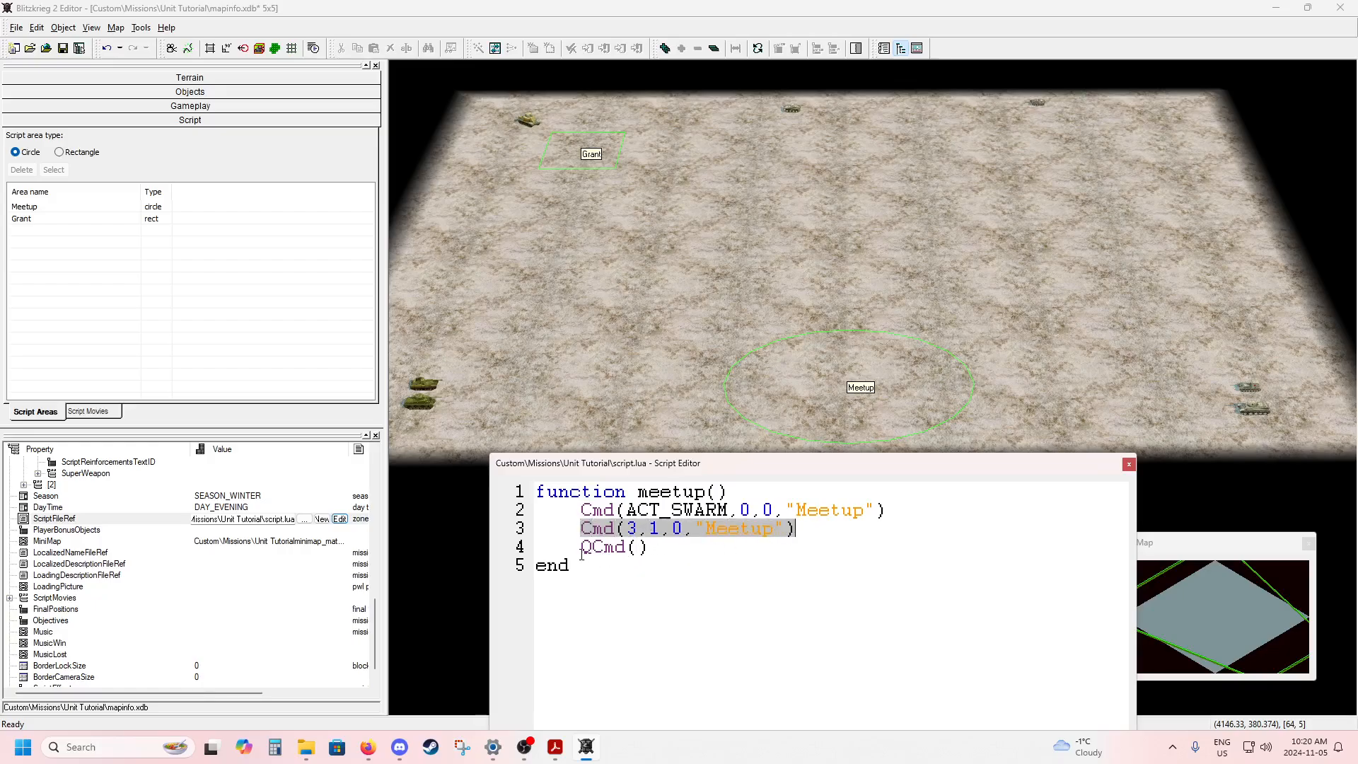
pyautogui.moveTo(581, 546); pyautogui.dragTo(656, 546)
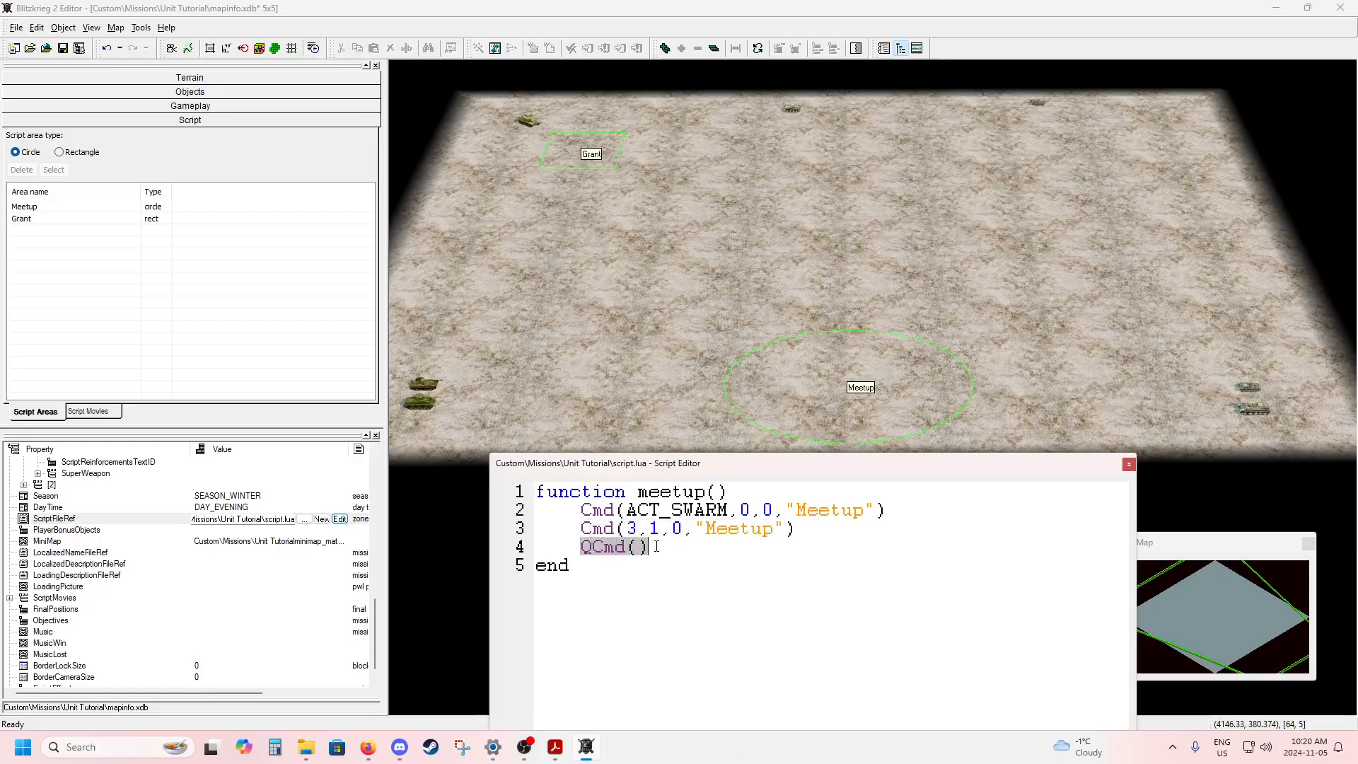
pyautogui.click(639, 547)
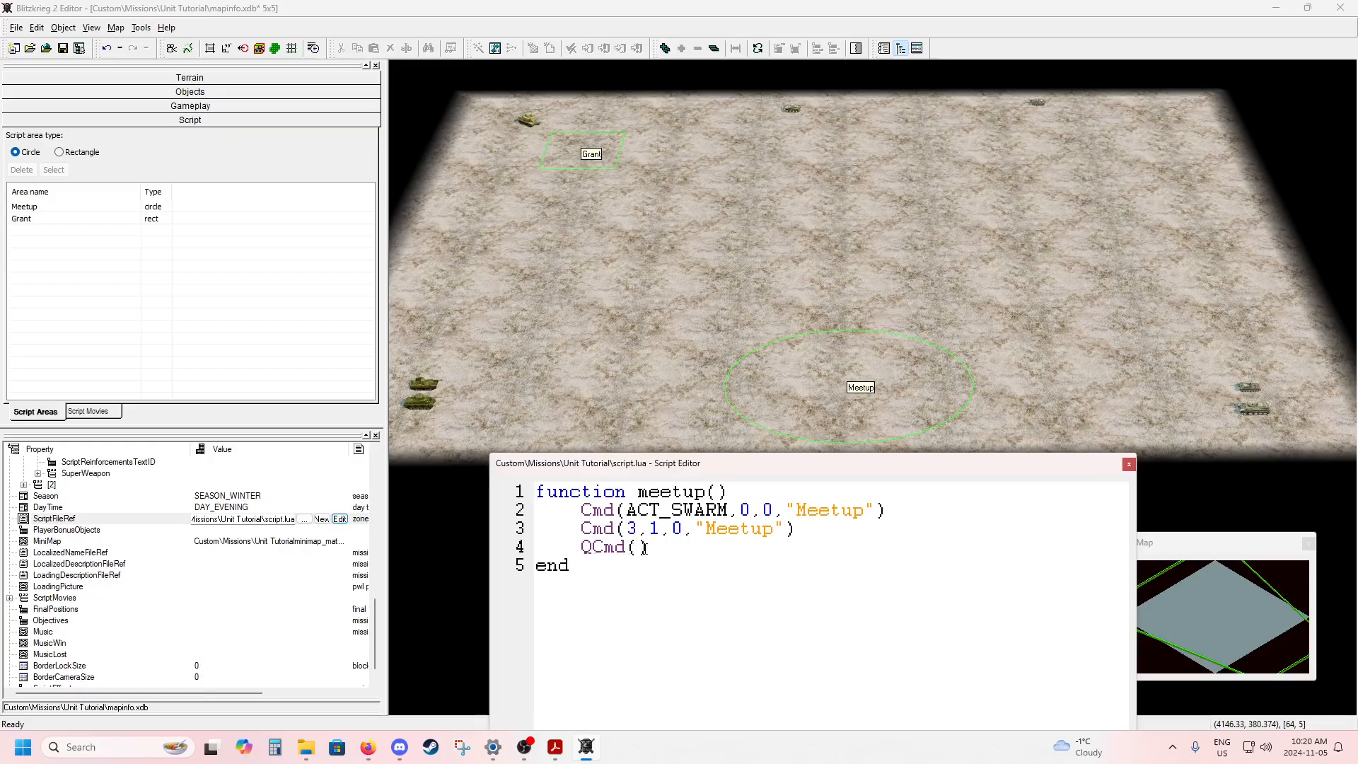
pyautogui.moveTo(580, 528); pyautogui.dragTo(796, 528)
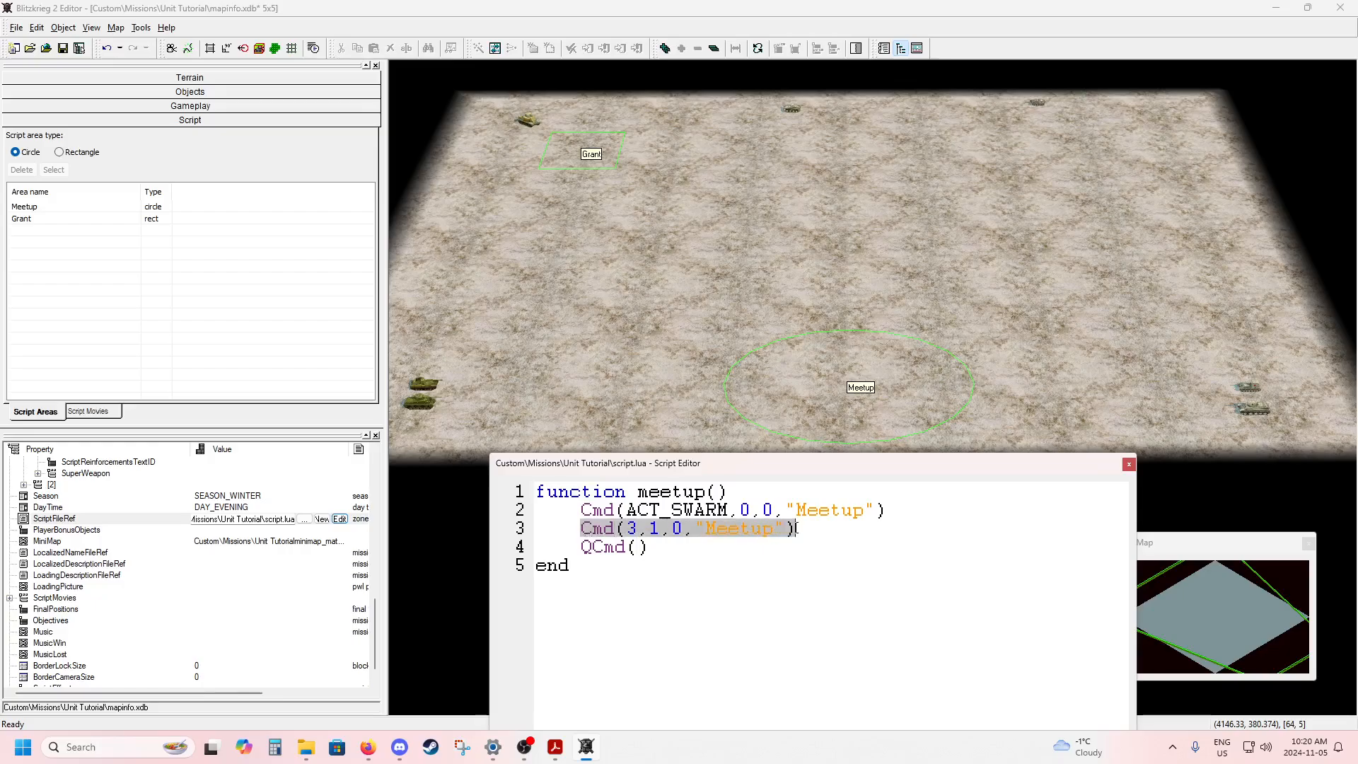
pyautogui.click(810, 531)
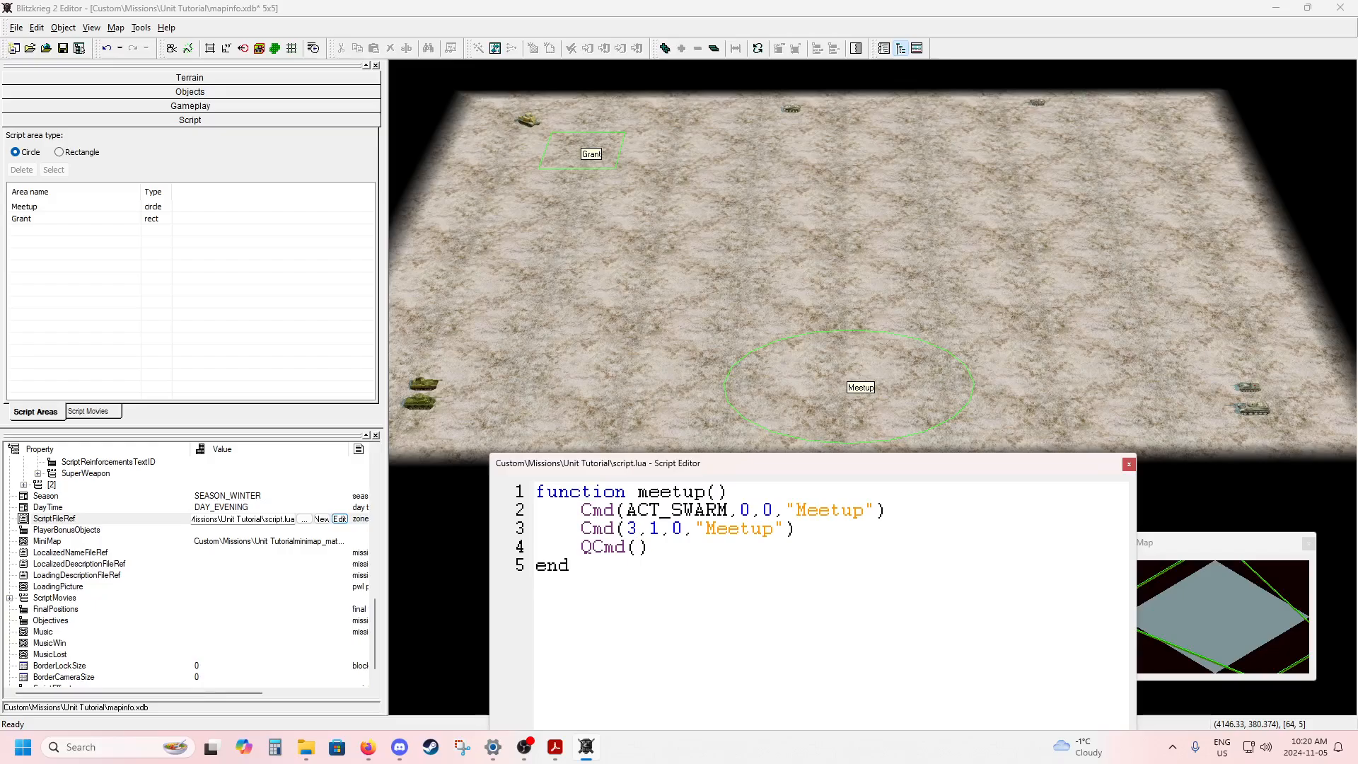
# Switch to the Editor_Manual.pdf and examine the ACT_MOVE entry under "move to point" and its arguments.
pyautogui.hotkey('alt', 'Tab')
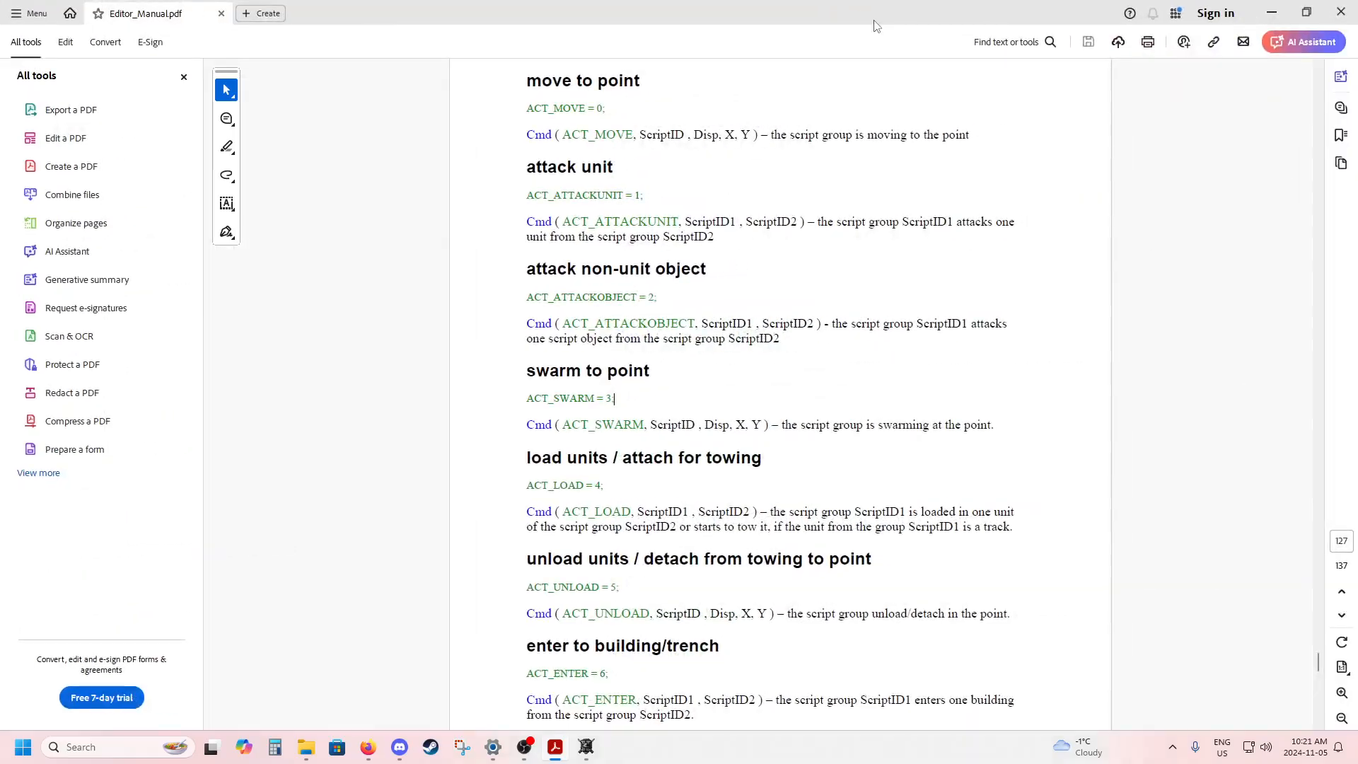
pyautogui.moveTo(528, 108); pyautogui.dragTo(606, 110)
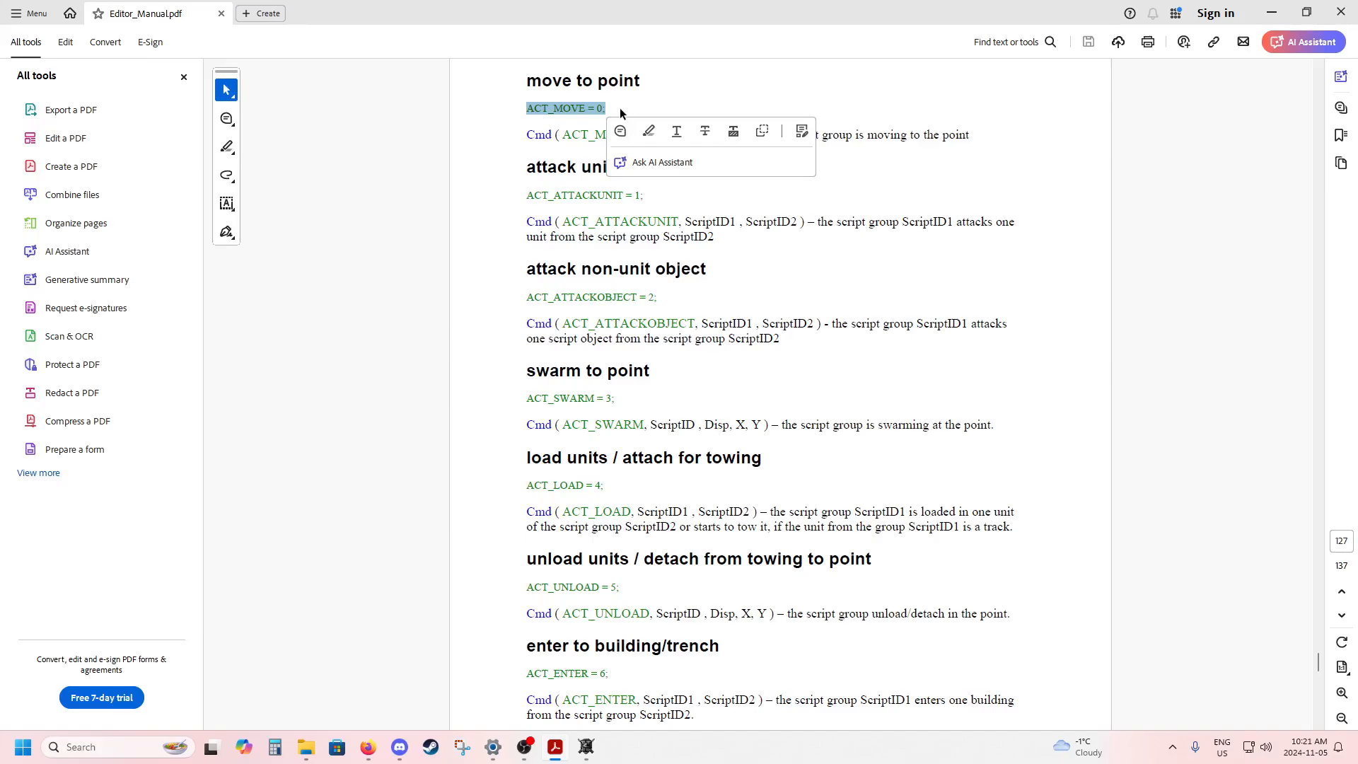
pyautogui.click(608, 110)
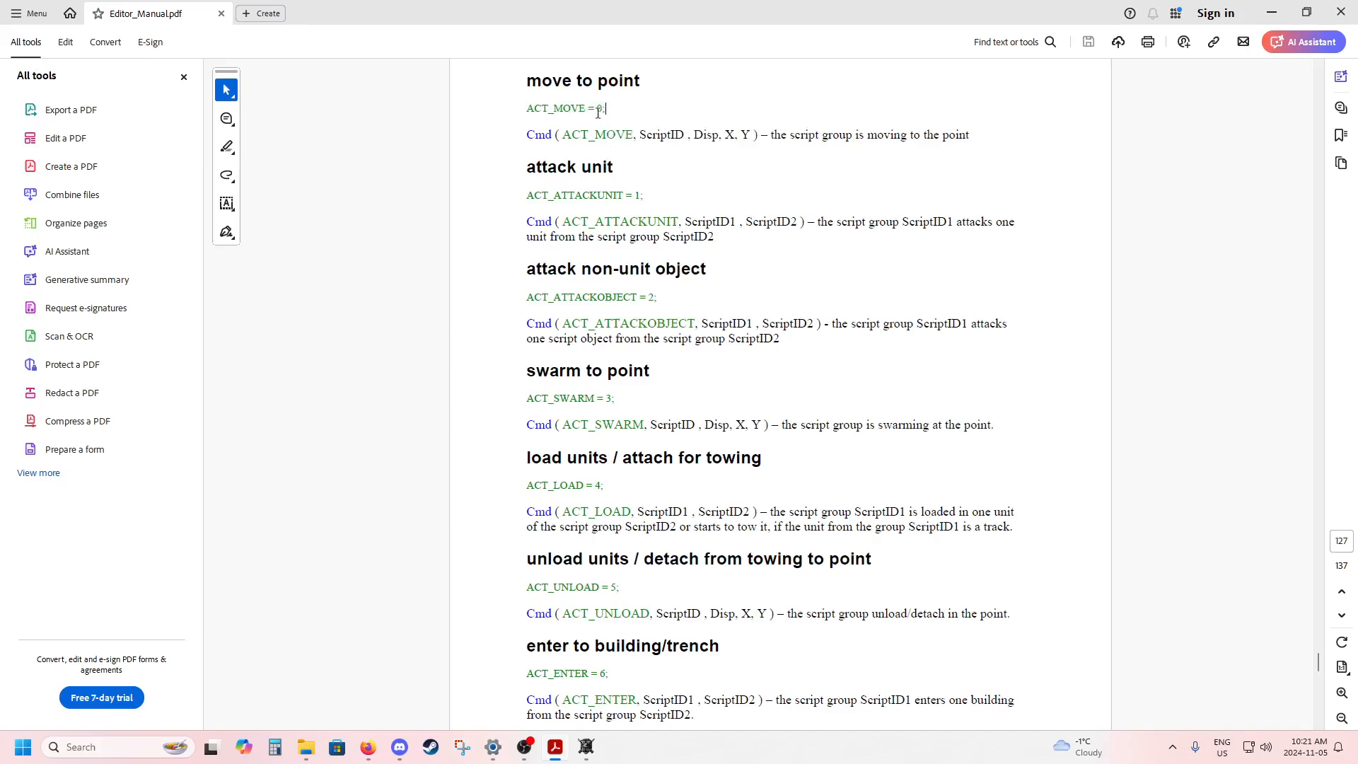
pyautogui.moveTo(606, 110); pyautogui.dragTo(539, 109)
pyautogui.click(562, 108)
pyautogui.moveTo(596, 108); pyautogui.dragTo(636, 136)
pyautogui.click(619, 108)
pyautogui.click(635, 136)
# Return to the Blitzkrieg 2 Editor and fill the QCmd call with the arguments ACT_MOVE,1,20,"Grant".
pyautogui.hotkey('alt', 'Tab')
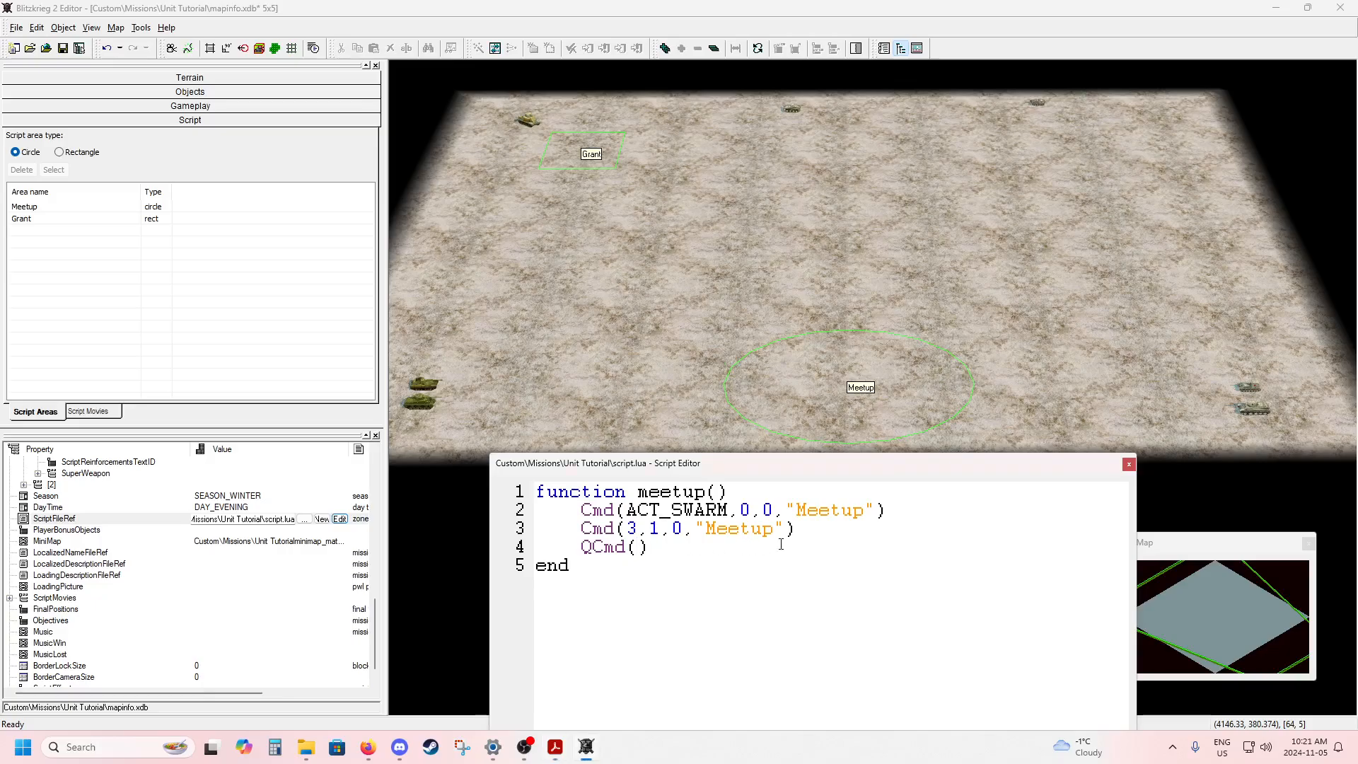
pyautogui.write('ACT')
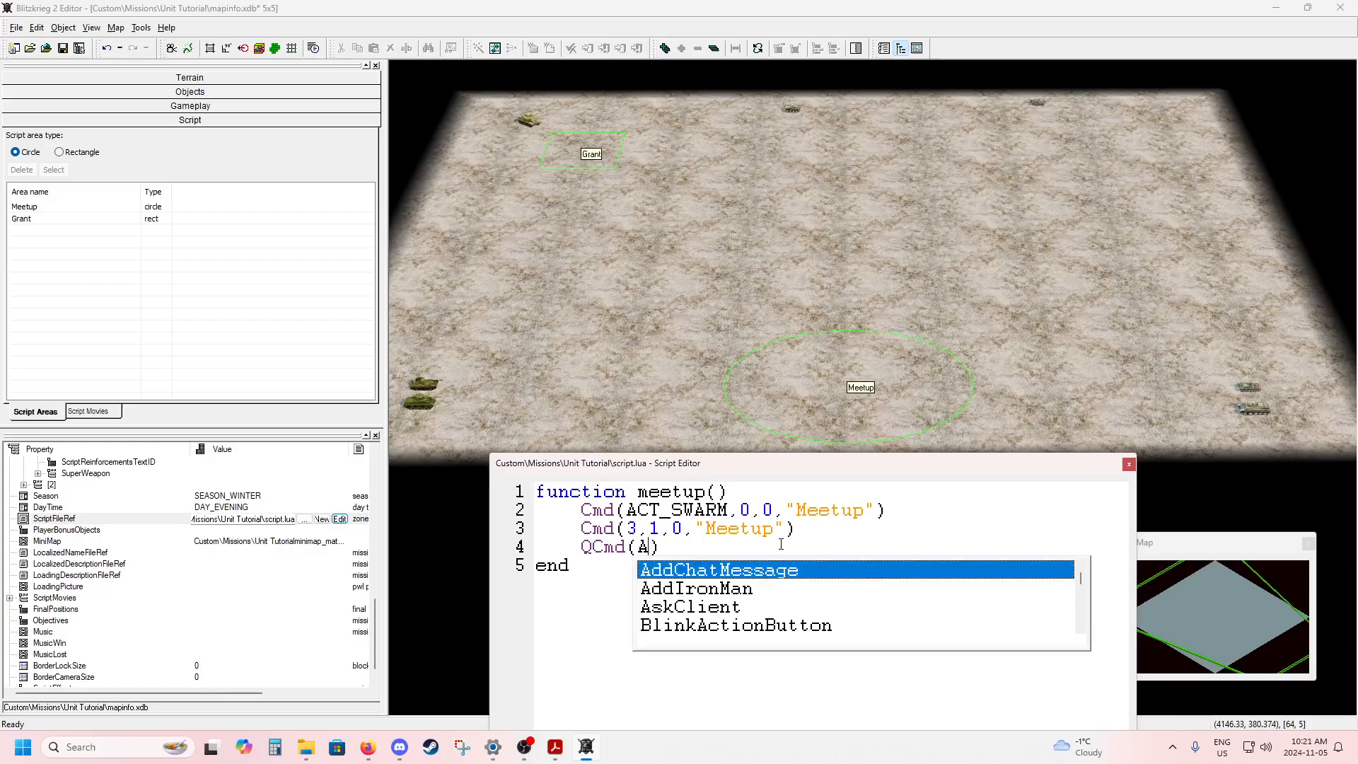
pyautogui.write('_MOVE')
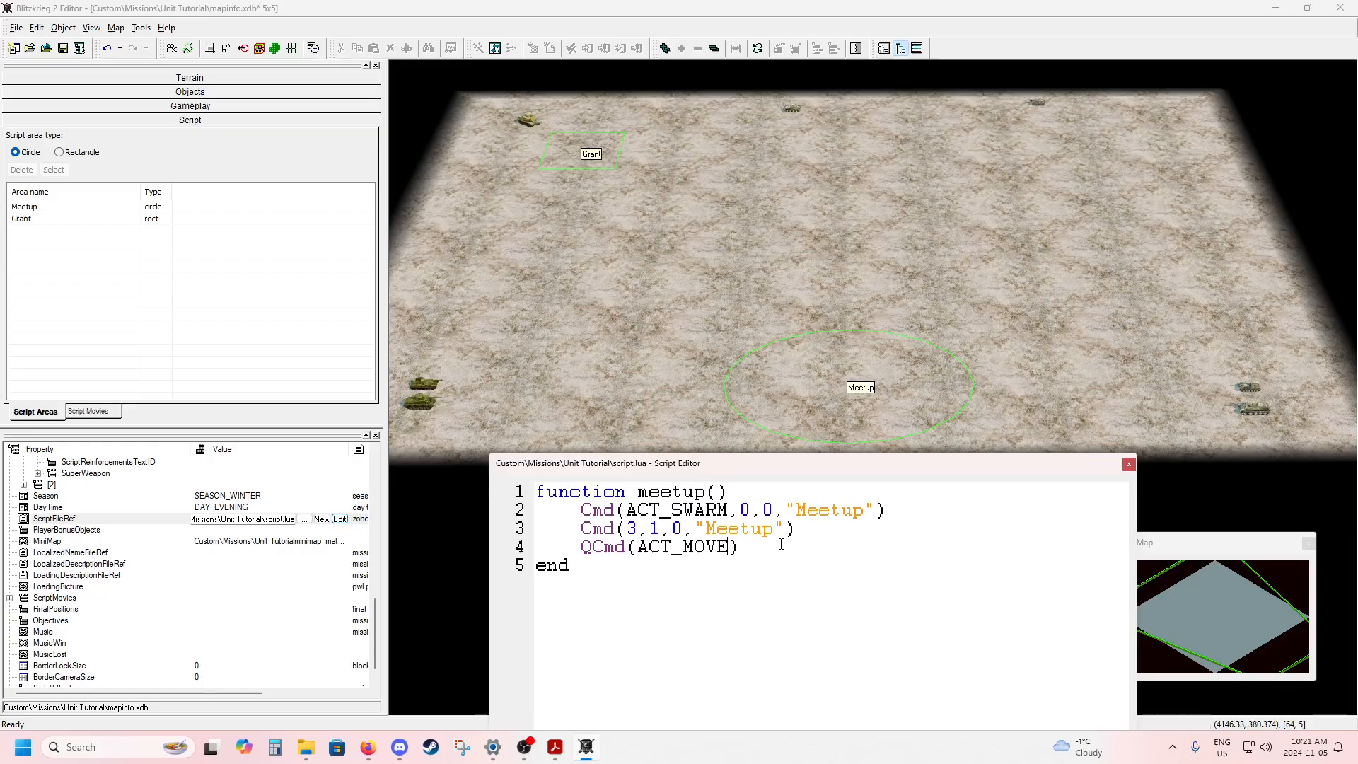
pyautogui.write(',')
pyautogui.write('1')
pyautogui.write(',')
pyautogui.write('20')
pyautogui.write(',""')
pyautogui.write('Grant')
# Move the Script Editor up to review the whole meetup function, and accept and save the changes to script.lua.
pyautogui.moveTo(689, 464); pyautogui.dragTo(665, 216)
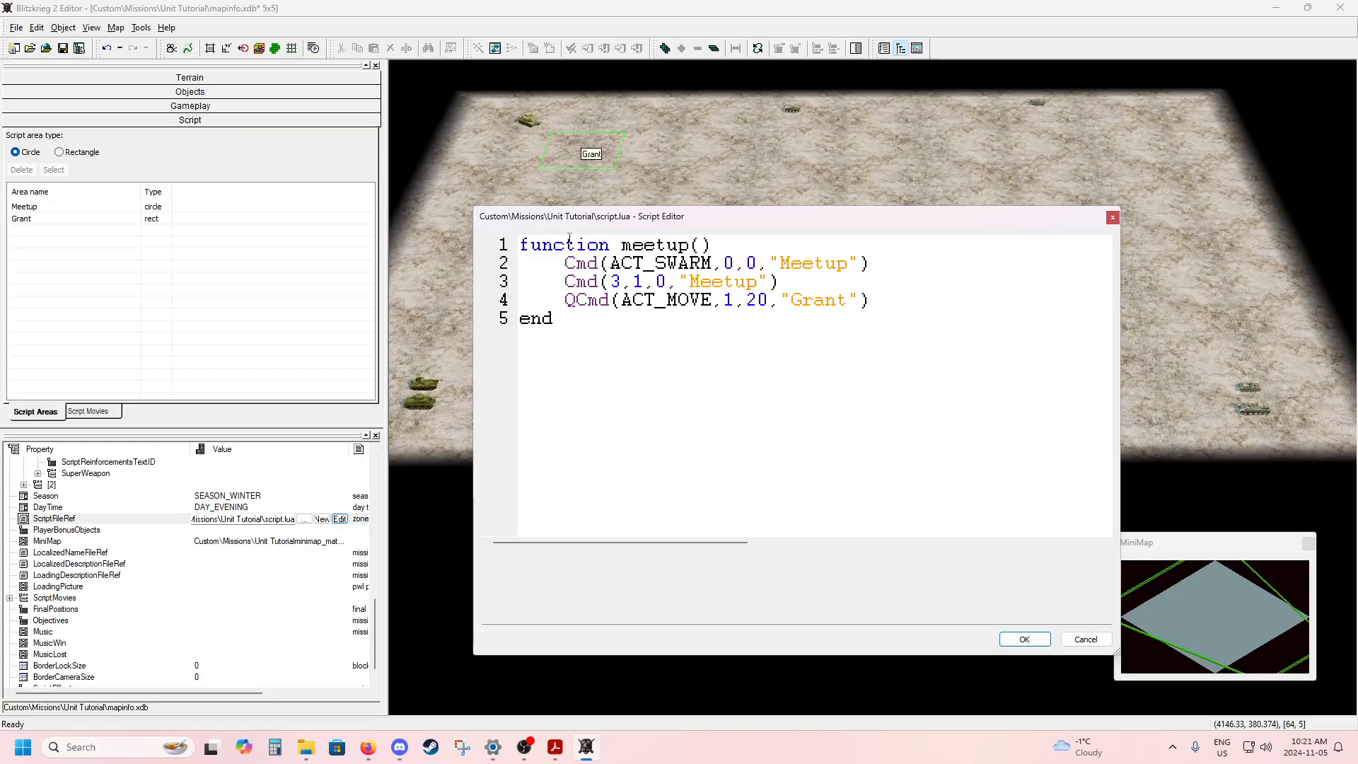
pyautogui.moveTo(524, 248); pyautogui.dragTo(586, 320)
pyautogui.click(661, 329)
pyautogui.click(1018, 640)
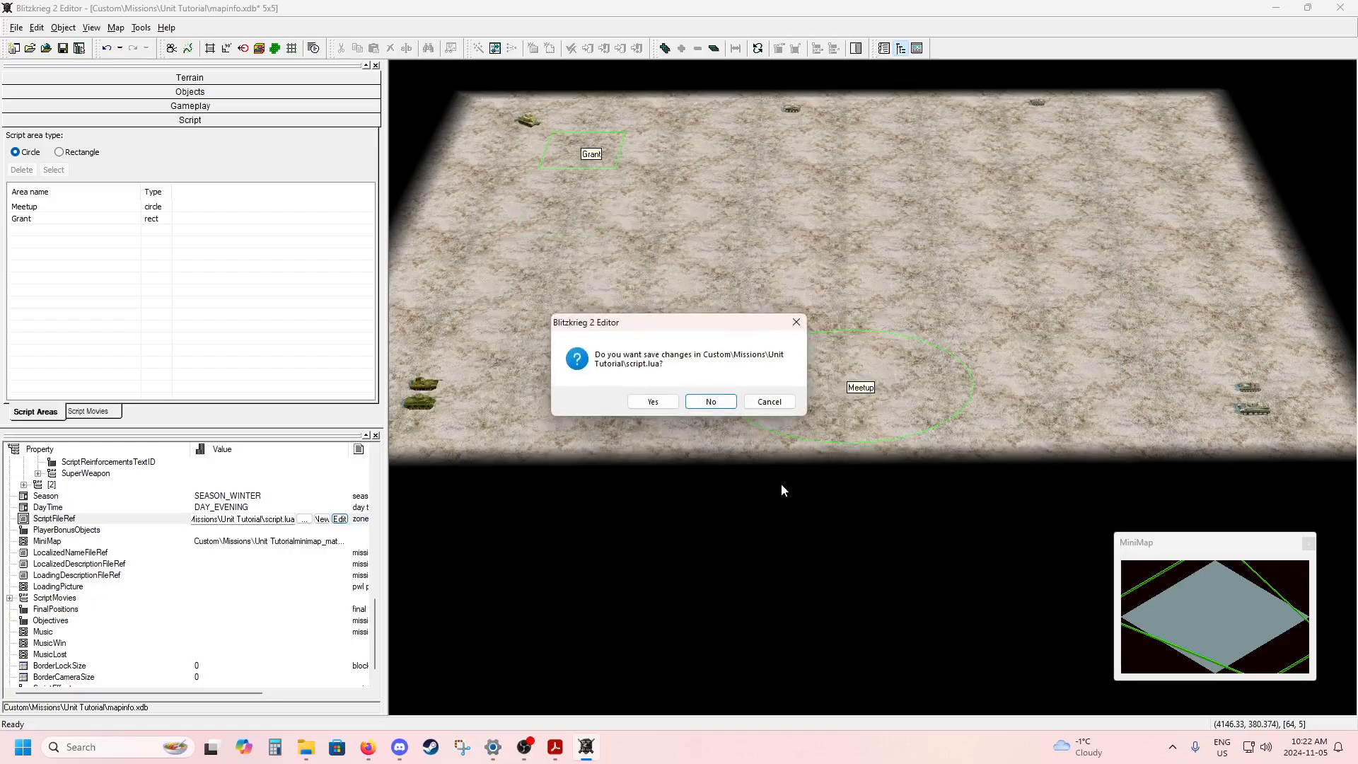
pyautogui.click(669, 405)
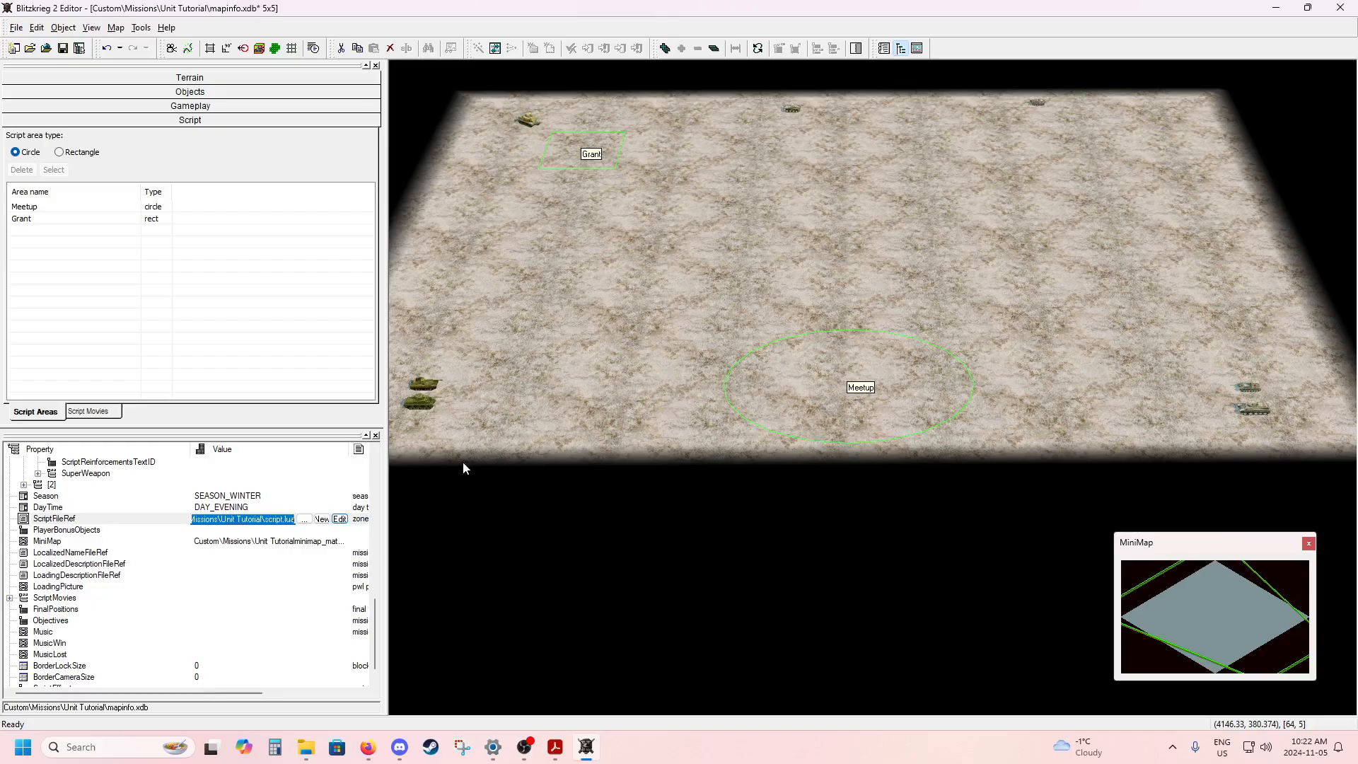
# Reopen the ScriptFileRef script for editing, enlarge its text and review the meetup() function and its name.
pyautogui.click(339, 519)
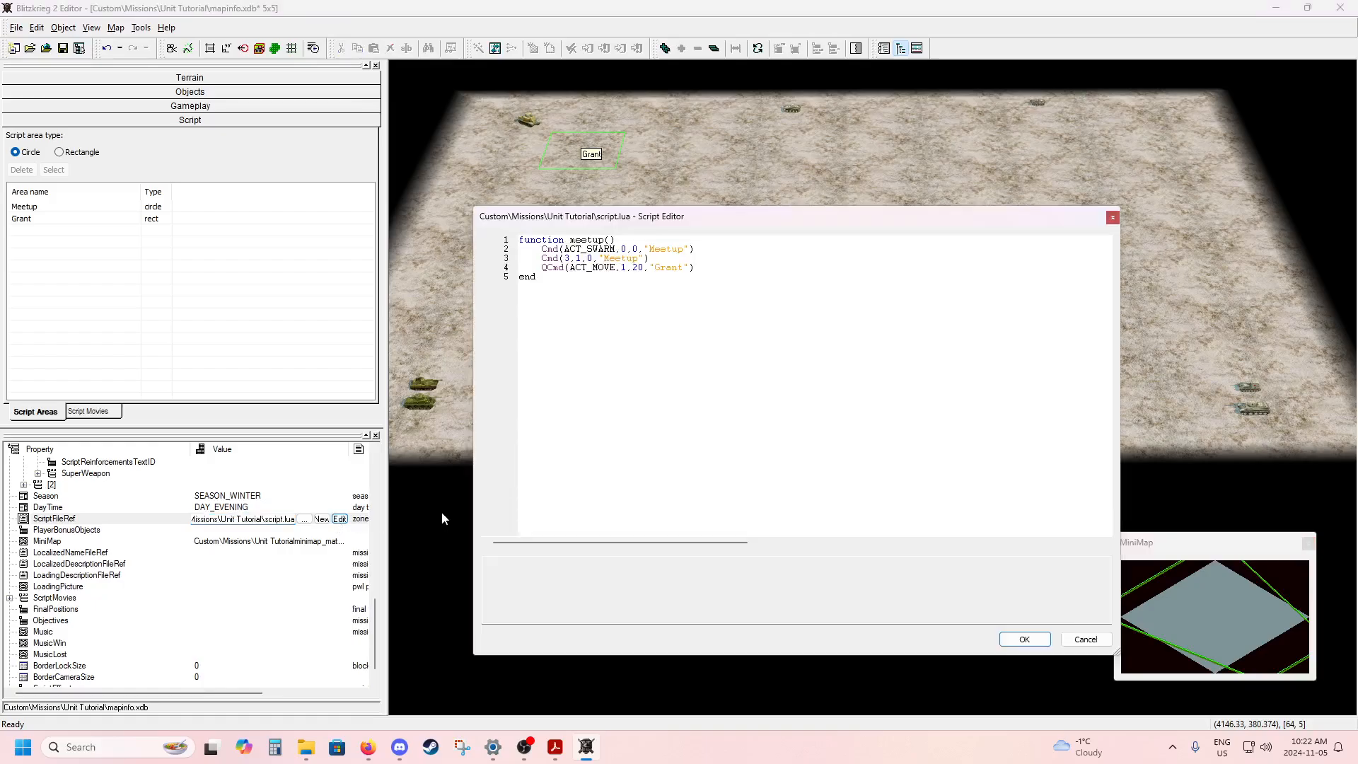
pyautogui.keyDown('ctrl'); pyautogui.scroll(1, 640, 388); pyautogui.keyUp('ctrl')
pyautogui.keyDown('ctrl'); pyautogui.scroll(10, 640, 388); pyautogui.keyUp('ctrl')
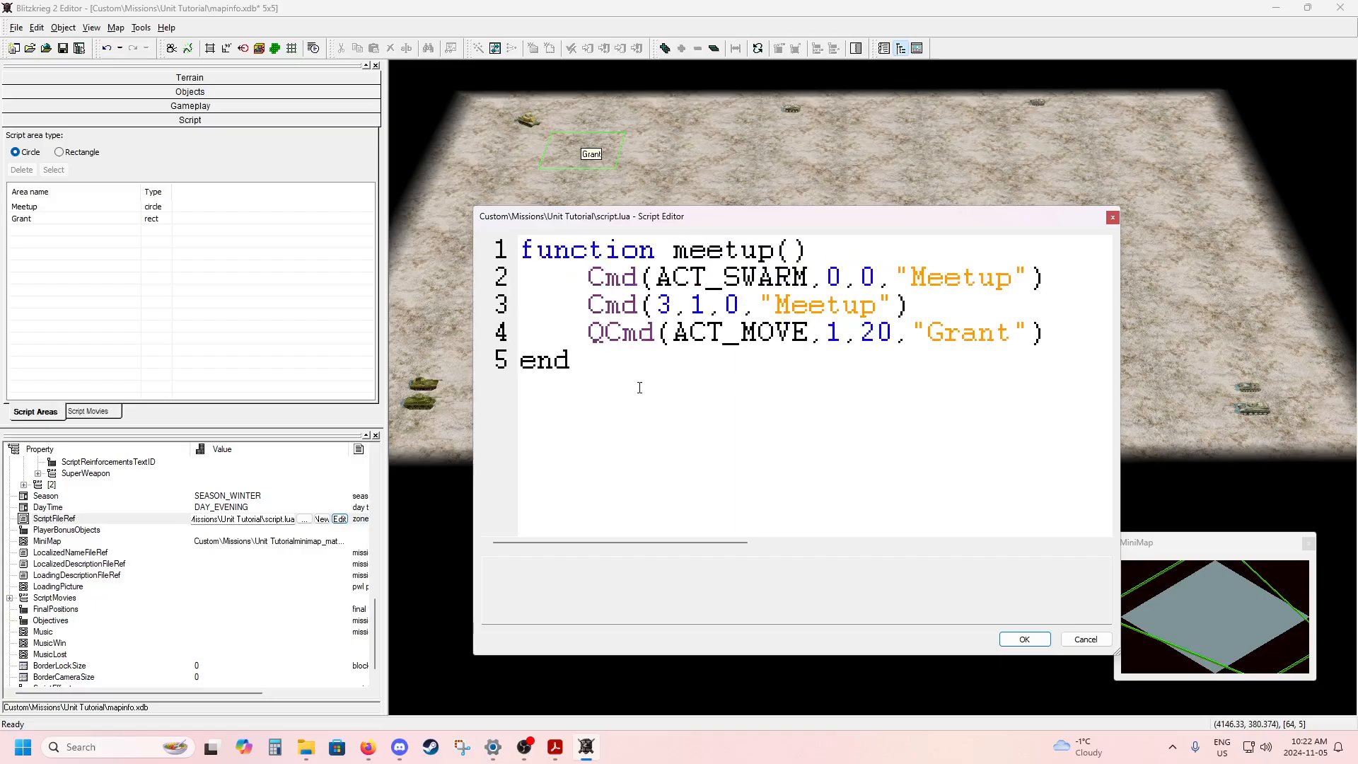
pyautogui.hotkey('ctrl', 'a')
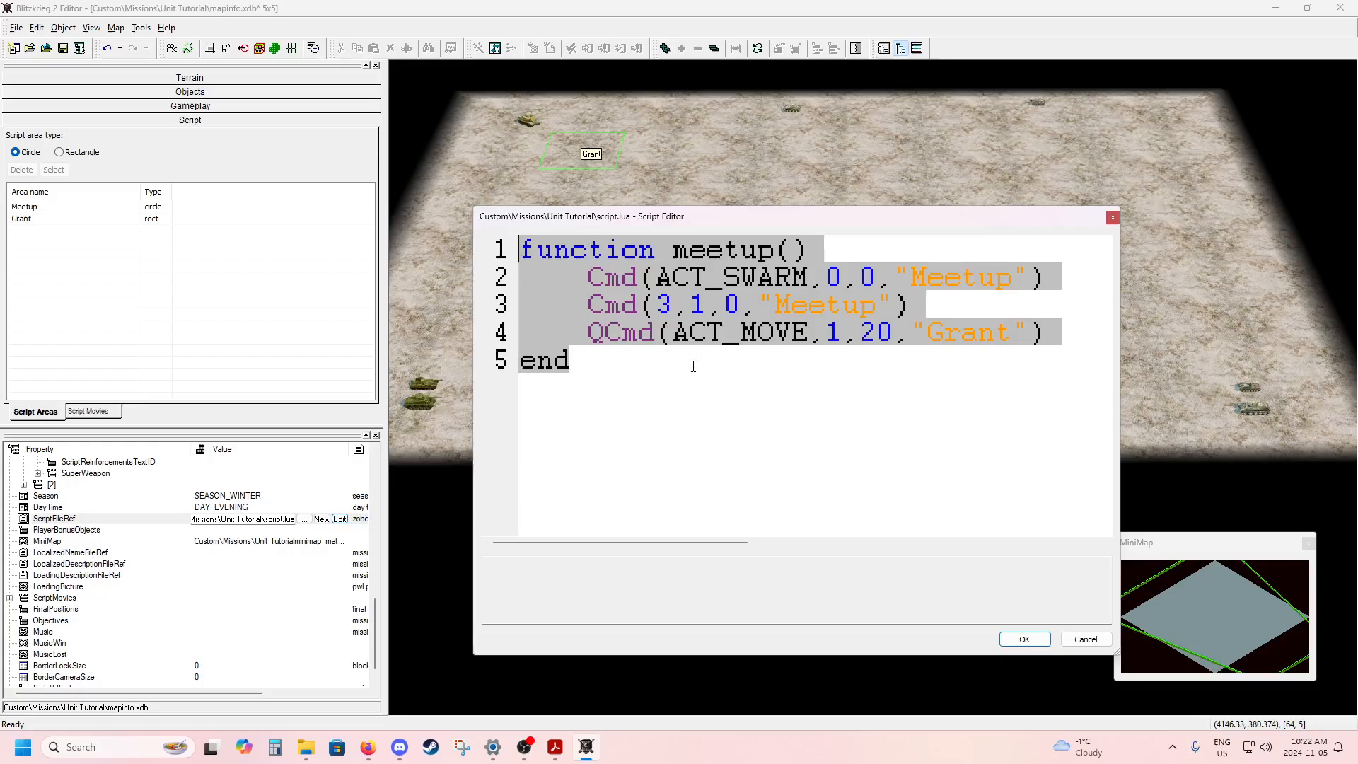
pyautogui.click(621, 367)
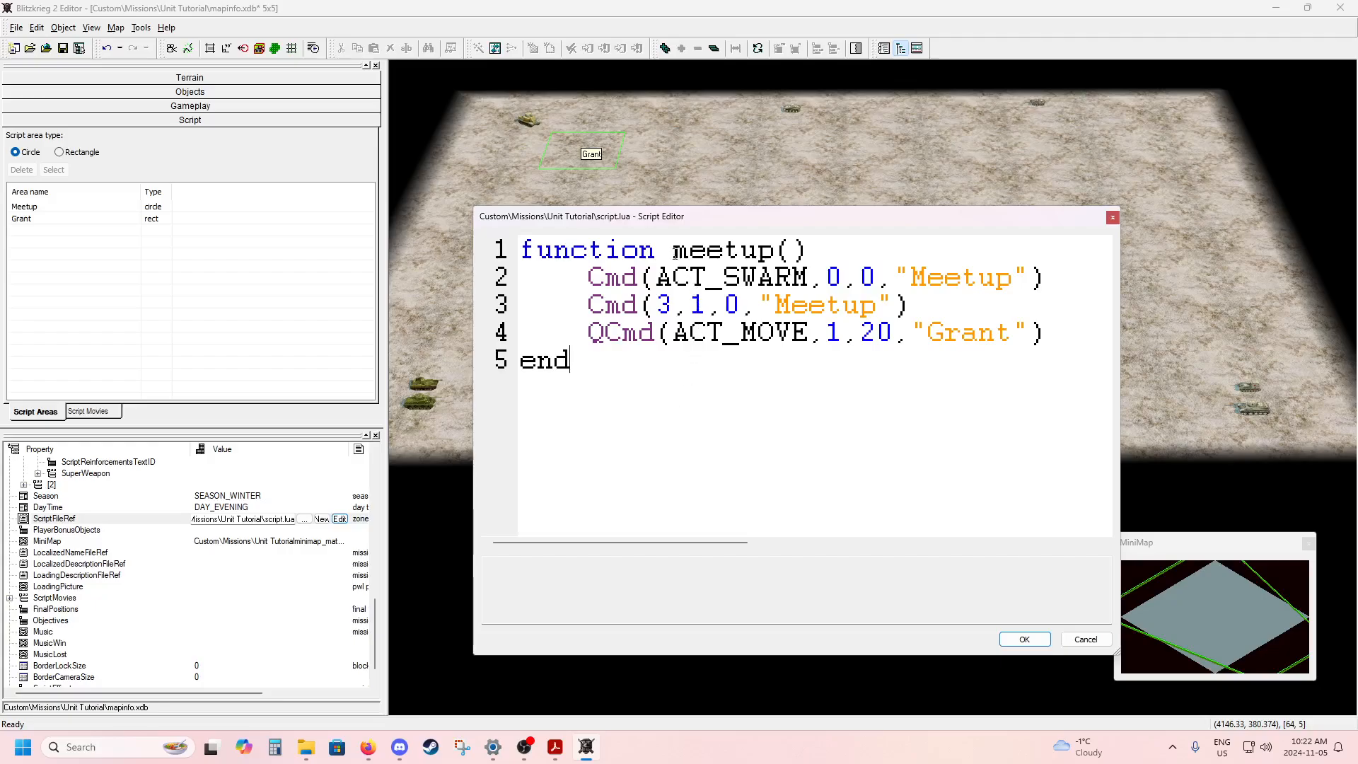
pyautogui.moveTo(807, 251); pyautogui.dragTo(672, 253)
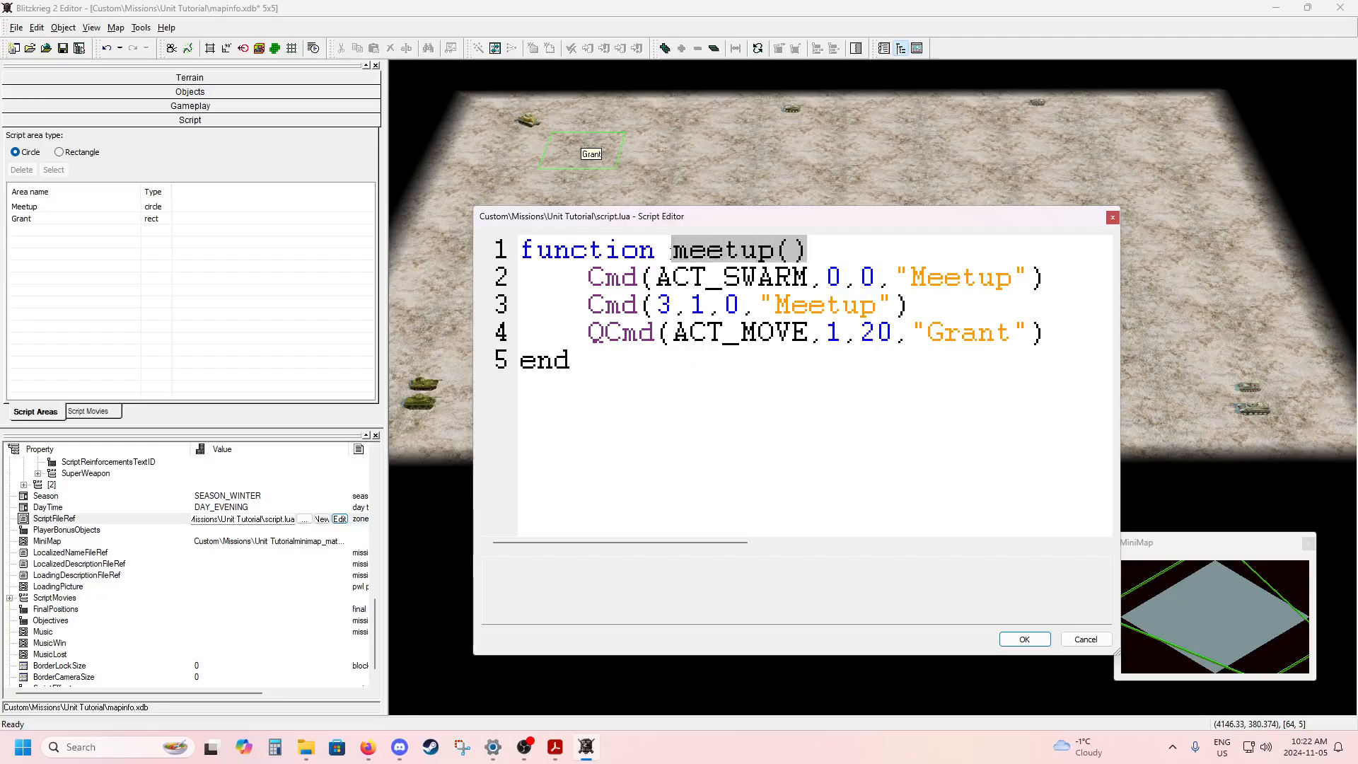
pyautogui.click(811, 254)
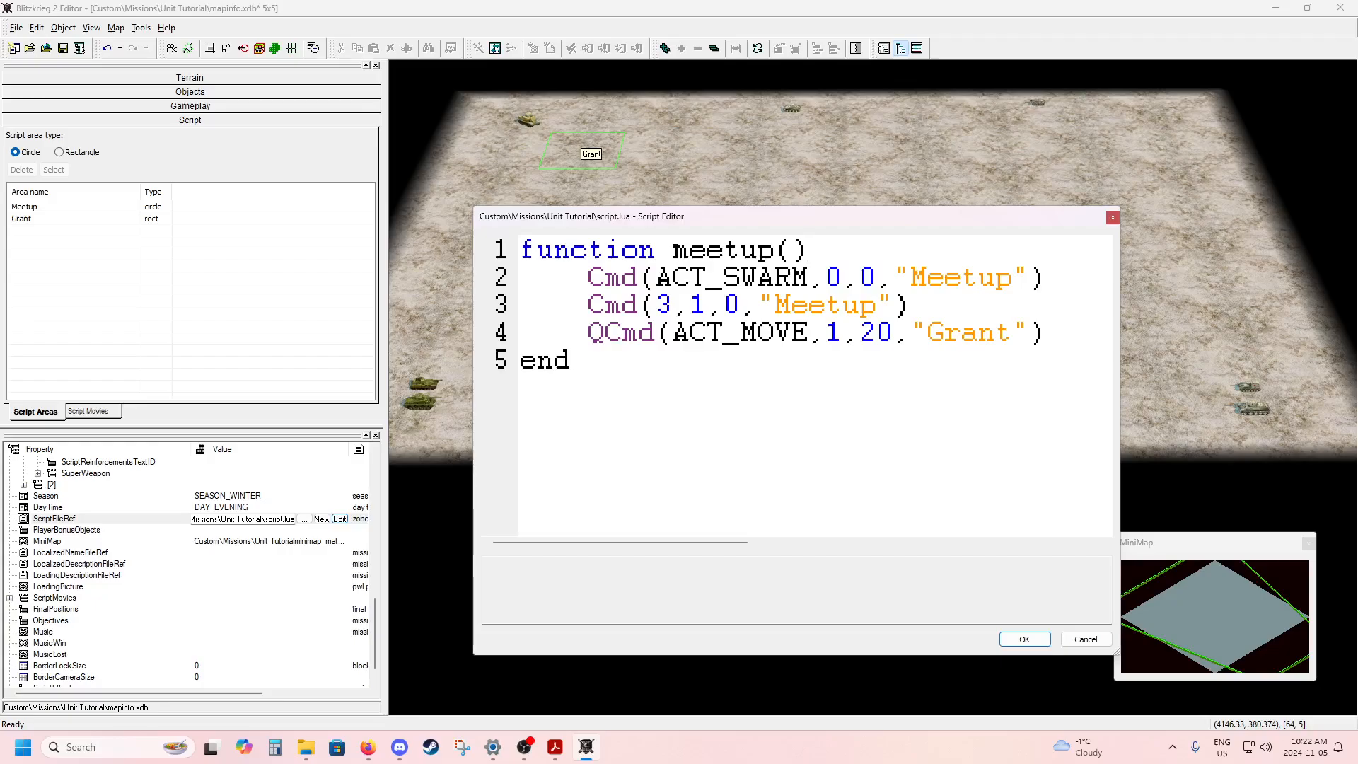
# Add a StartThread statement on line 7, one blank line below the meetup function's end.
pyautogui.click(796, 251)
pyautogui.press('Return')
pyautogui.press('Return')
pyautogui.write('Start')
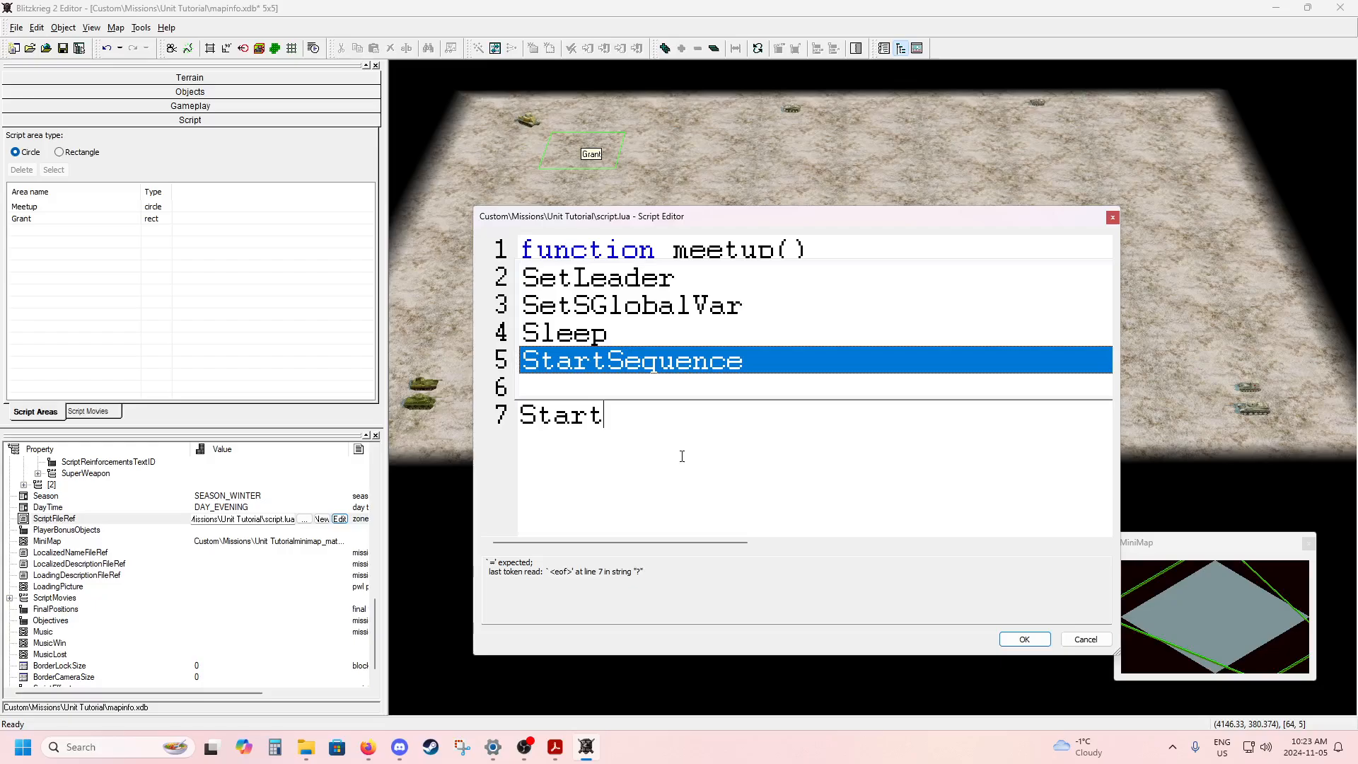
pyautogui.write('Thread')
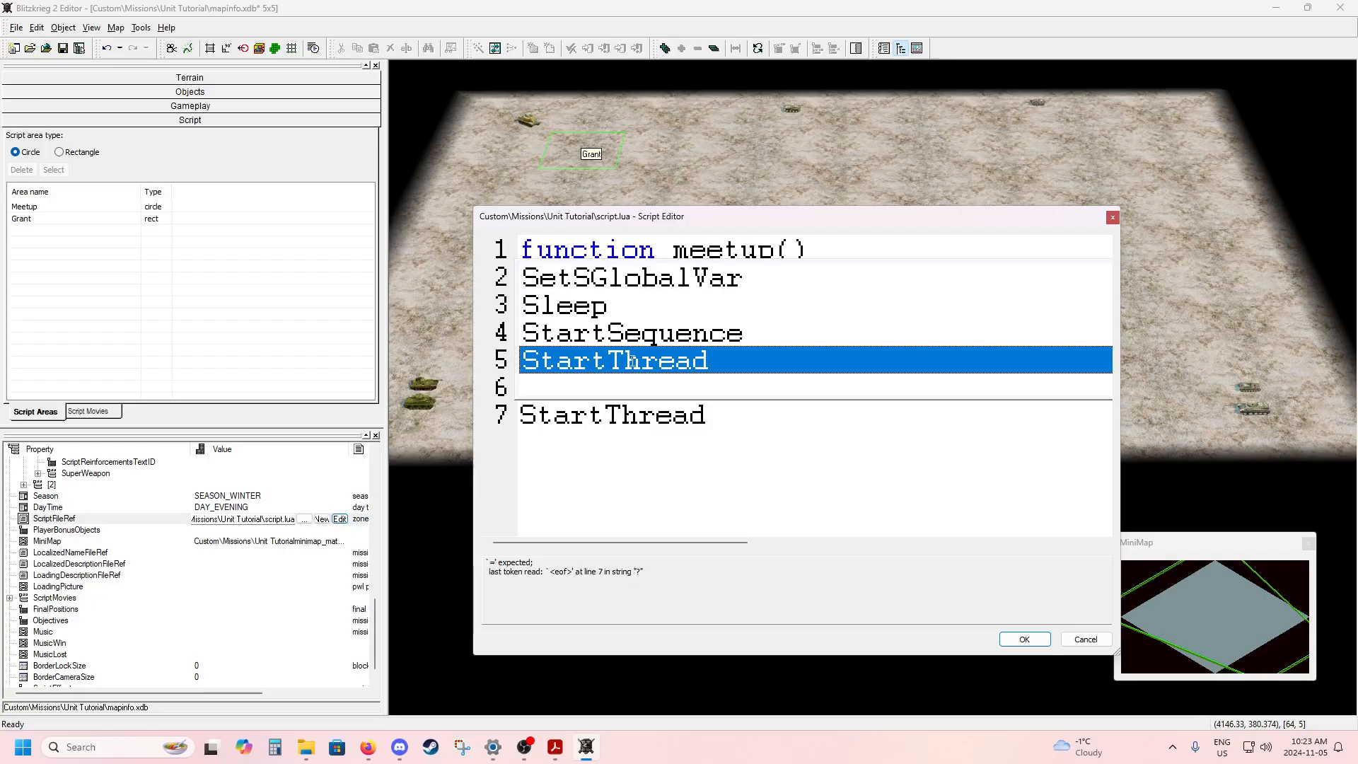
# Browse the autocomplete suggestions to examine which script functions are available.
pyautogui.press('Up')
pyautogui.press('Up')
pyautogui.press('Up')
pyautogui.press('Up')
pyautogui.press('Up')
pyautogui.press('Up')
pyautogui.press('Up')
pyautogui.press('Up')
pyautogui.press('Up')
pyautogui.press('Up')
pyautogui.press('Up')
pyautogui.press('Up')
pyautogui.press('Up')
pyautogui.press('Up')
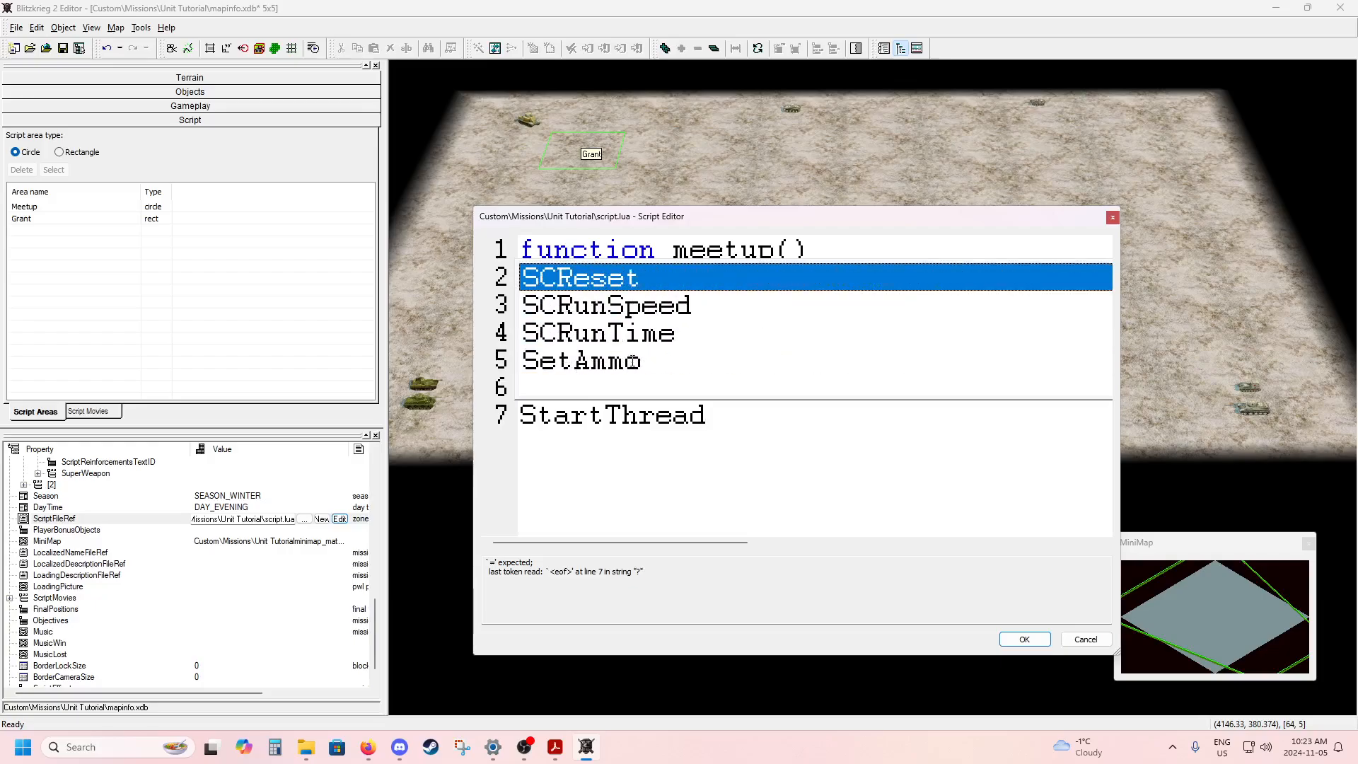
pyautogui.press('Up')
pyautogui.press('Up')
pyautogui.press('Up')
pyautogui.press('Up')
pyautogui.press('Up')
pyautogui.press('Up')
pyautogui.press('Up')
pyautogui.press('Up')
pyautogui.press('Up')
pyautogui.press('Up')
pyautogui.press('Up')
pyautogui.press('Up')
pyautogui.press('Up')
pyautogui.press('Up')
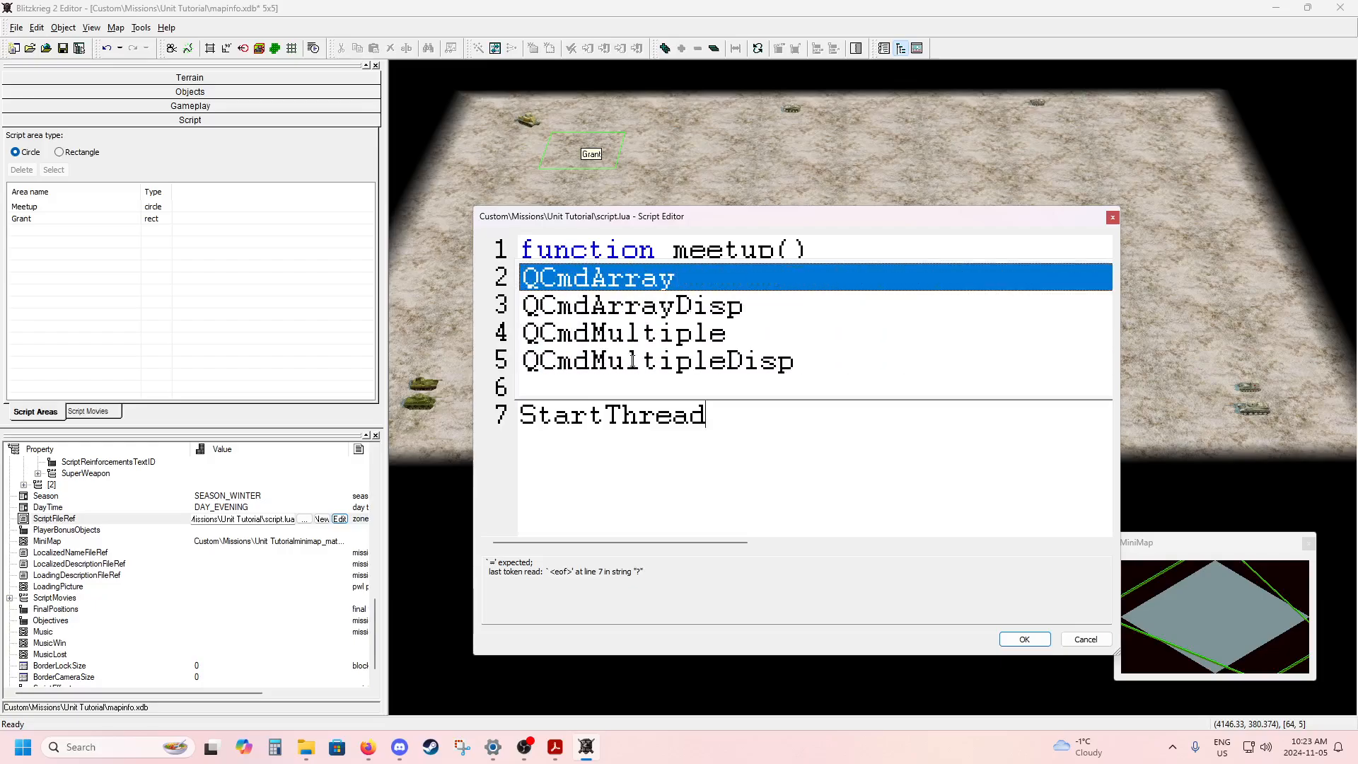
pyautogui.press('Up')
pyautogui.press('Up')
pyautogui.press('Up')
pyautogui.press('Up')
pyautogui.press('Up')
pyautogui.press('Up')
pyautogui.press('Up')
pyautogui.press('Up')
pyautogui.press('Up')
pyautogui.press('Up')
pyautogui.press('Up')
pyautogui.press('Up')
pyautogui.press('Up')
pyautogui.press('Up')
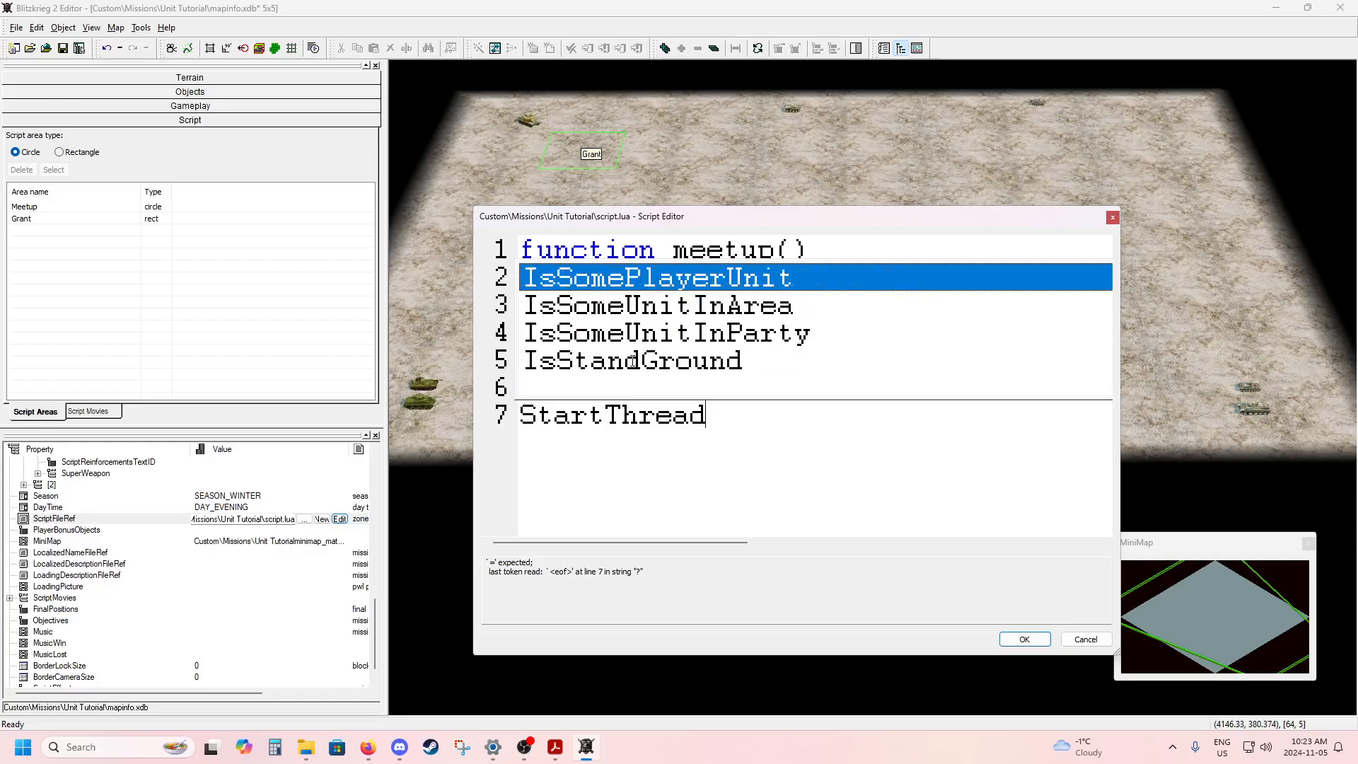
pyautogui.press('Down')
pyautogui.press('Down')
pyautogui.press('Down')
pyautogui.press('Down')
pyautogui.press('Down')
pyautogui.press('Down')
pyautogui.press('Down')
pyautogui.press('Down')
pyautogui.press('Down')
pyautogui.press('Down')
pyautogui.press('Down')
pyautogui.press('Down')
pyautogui.press('Down')
pyautogui.press('Down')
pyautogui.press('Down')
pyautogui.press('Down')
pyautogui.press('Down')
pyautogui.press('Down')
pyautogui.press('Down')
pyautogui.press('Down')
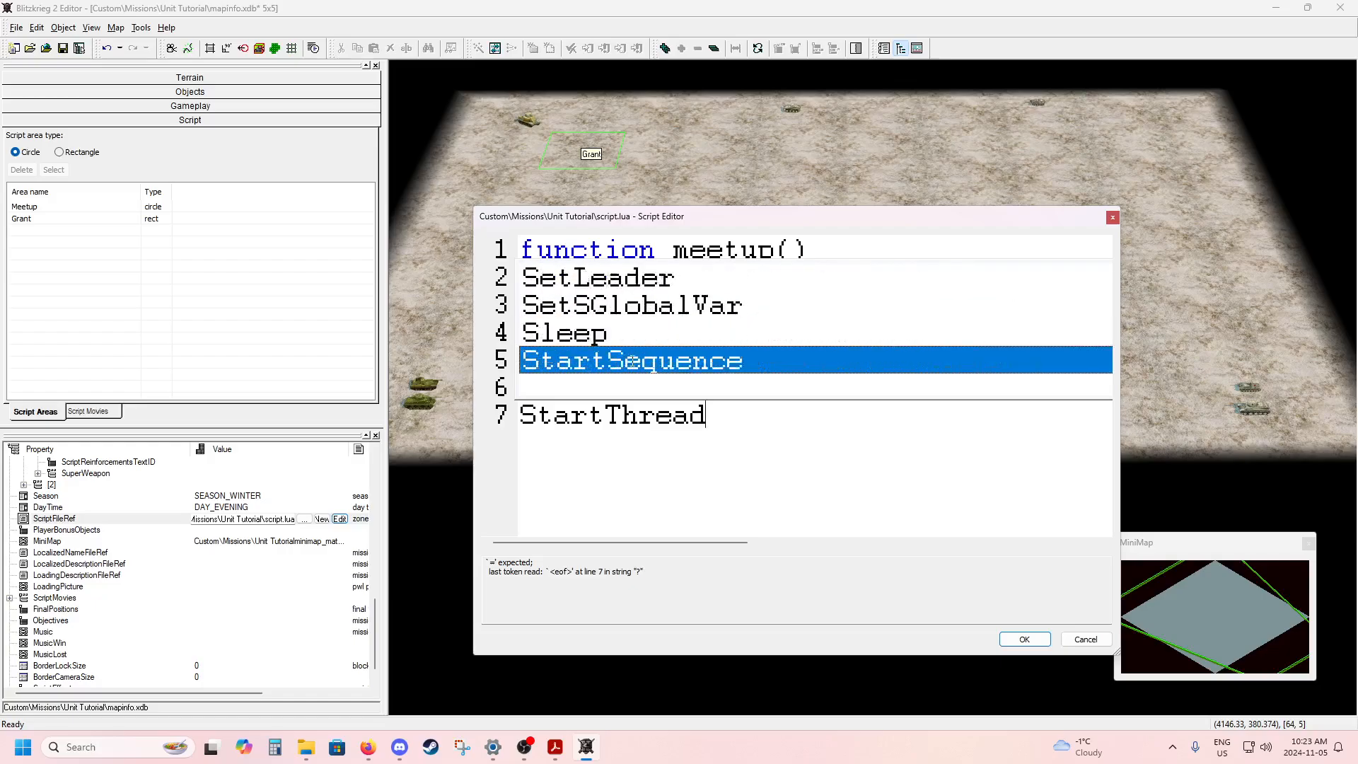
pyautogui.press('Down')
pyautogui.press('Down')
pyautogui.press('Down')
pyautogui.press('Down')
pyautogui.press('Down')
pyautogui.press('Down')
pyautogui.press('Up')
pyautogui.press('Up')
pyautogui.press('Up')
pyautogui.press('Up')
pyautogui.press('Up')
pyautogui.press('Up')
pyautogui.press('Up')
pyautogui.press('Up')
pyautogui.press('Up')
pyautogui.press('Up')
pyautogui.press('Up')
pyautogui.press('Up')
pyautogui.press('Up')
pyautogui.press('Up')
pyautogui.press('Up')
pyautogui.press('Up')
pyautogui.press('Up')
pyautogui.press('Up')
pyautogui.press('Up')
pyautogui.press('Up')
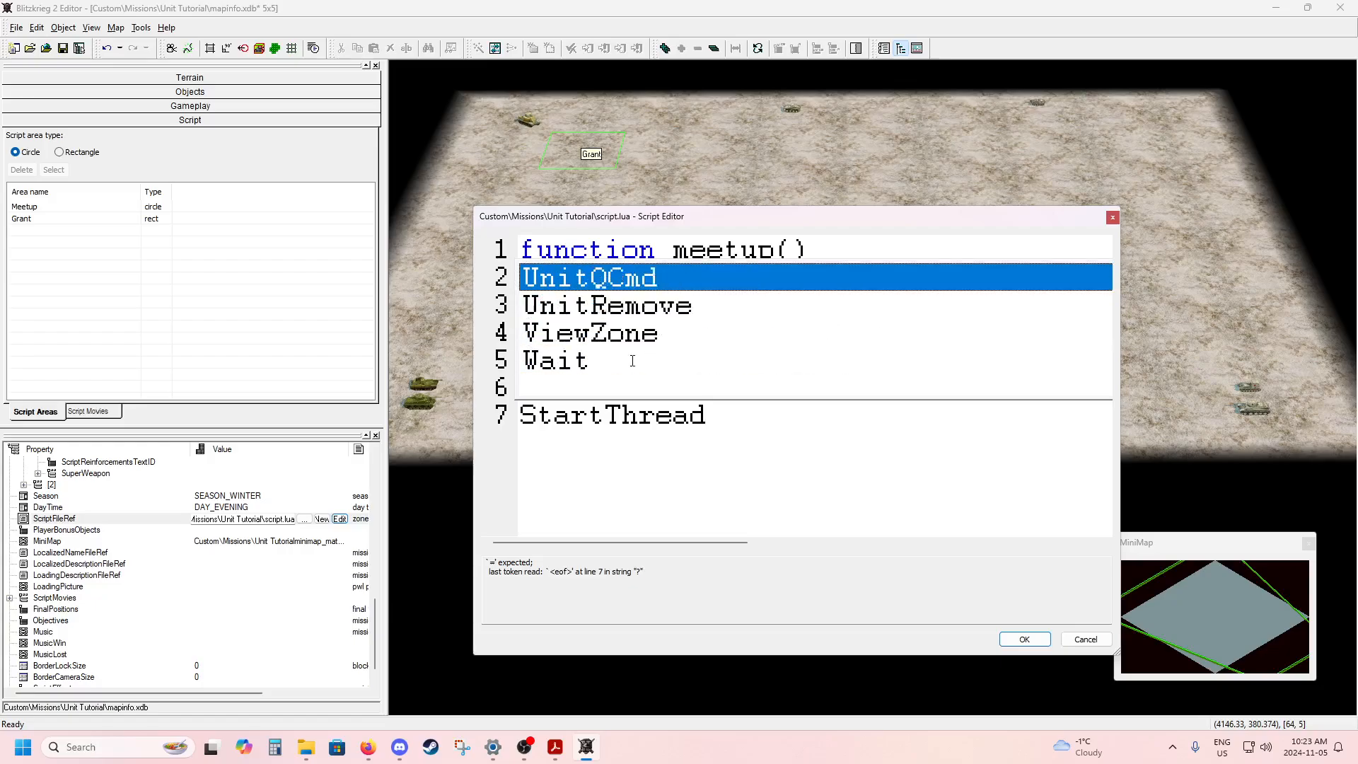
pyautogui.press('Up')
pyautogui.press('Up')
pyautogui.press('Up')
pyautogui.press('Up')
pyautogui.press('Up')
pyautogui.press('Up')
pyautogui.press('Up')
pyautogui.press('Up')
pyautogui.press('Up')
pyautogui.press('Up')
pyautogui.press('Up')
pyautogui.press('Up')
pyautogui.press('Up')
pyautogui.press('Up')
pyautogui.press('Up')
pyautogui.press('Up')
pyautogui.press('Up')
pyautogui.press('Up')
pyautogui.press('Up')
pyautogui.press('Up')
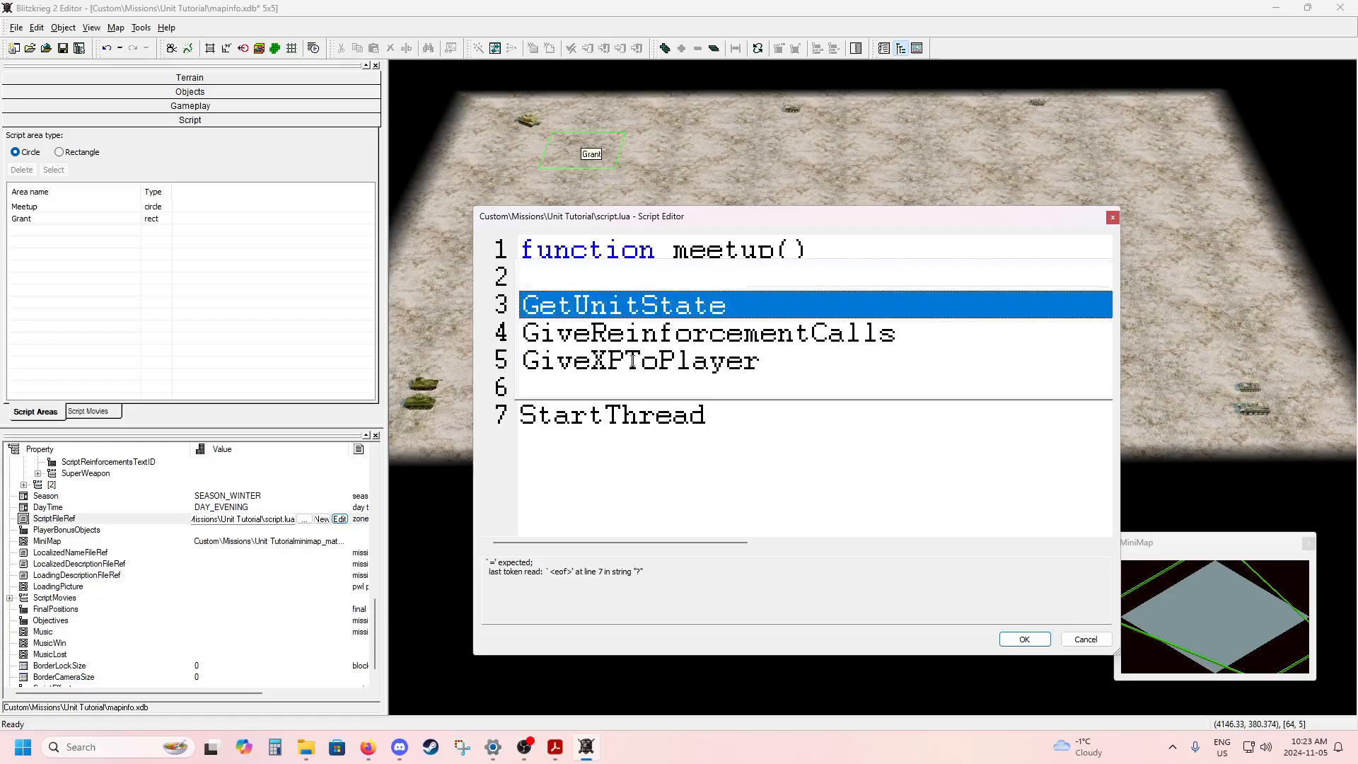
pyautogui.press('Up')
pyautogui.press('Up')
pyautogui.press('Up')
pyautogui.press('Up')
pyautogui.press('Up')
pyautogui.press('Up')
pyautogui.press('Up')
pyautogui.press('Up')
pyautogui.press('Up')
pyautogui.press('Up')
pyautogui.press('Up')
pyautogui.press('Up')
pyautogui.press('Up')
pyautogui.press('Up')
pyautogui.press('Up')
pyautogui.press('Up')
pyautogui.press('Up')
pyautogui.press('Up')
pyautogui.press('Up')
pyautogui.press('Up')
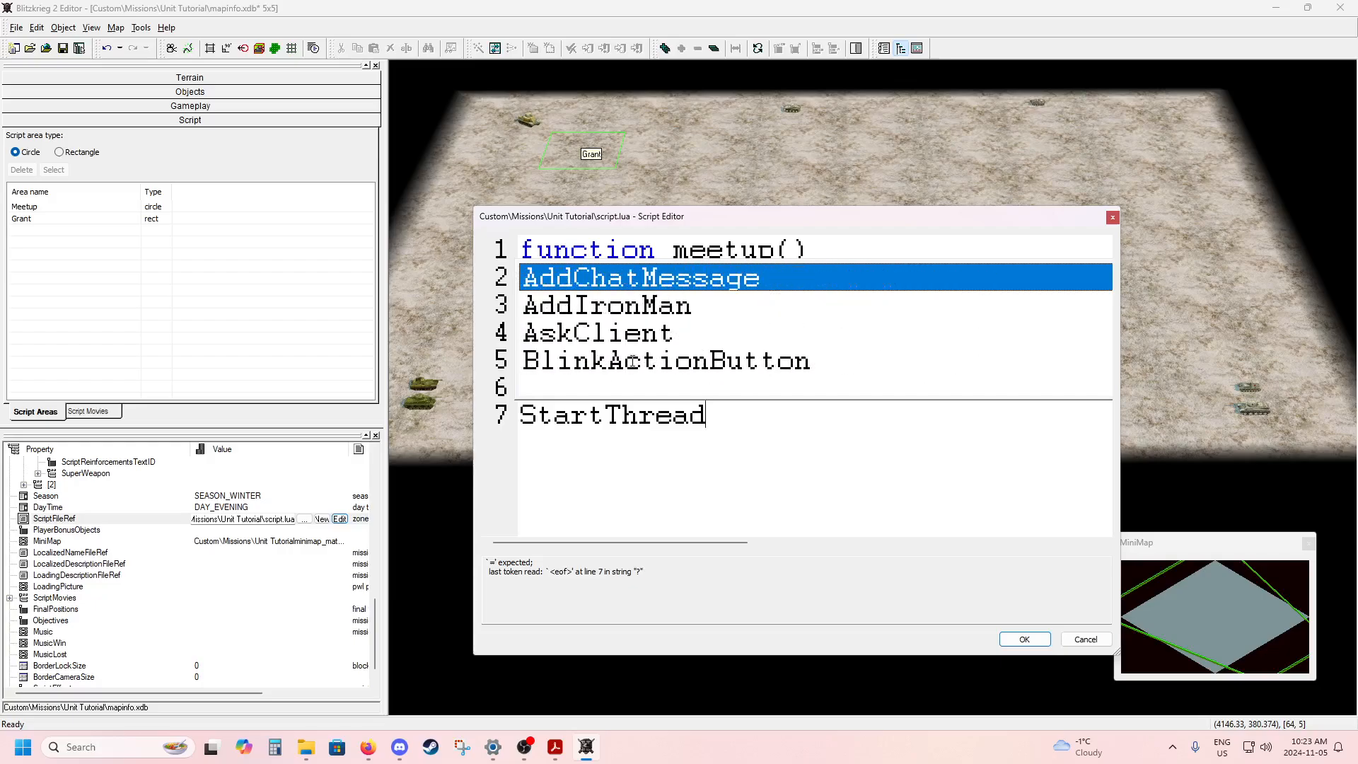
# Complete the StartThread call with meetup as its argument and check it against the name in the function declaration.
pyautogui.press('BackSpace')
pyautogui.write('d')
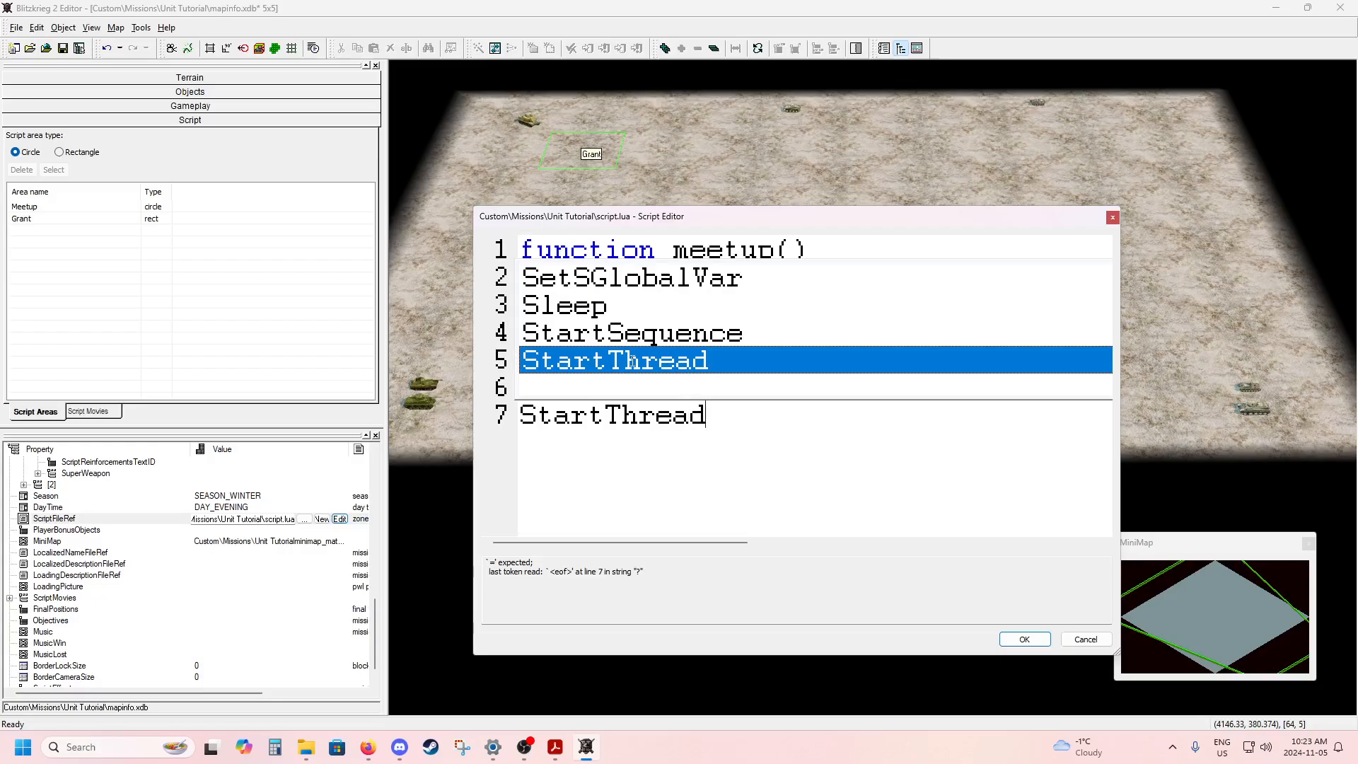
pyautogui.press('Escape')
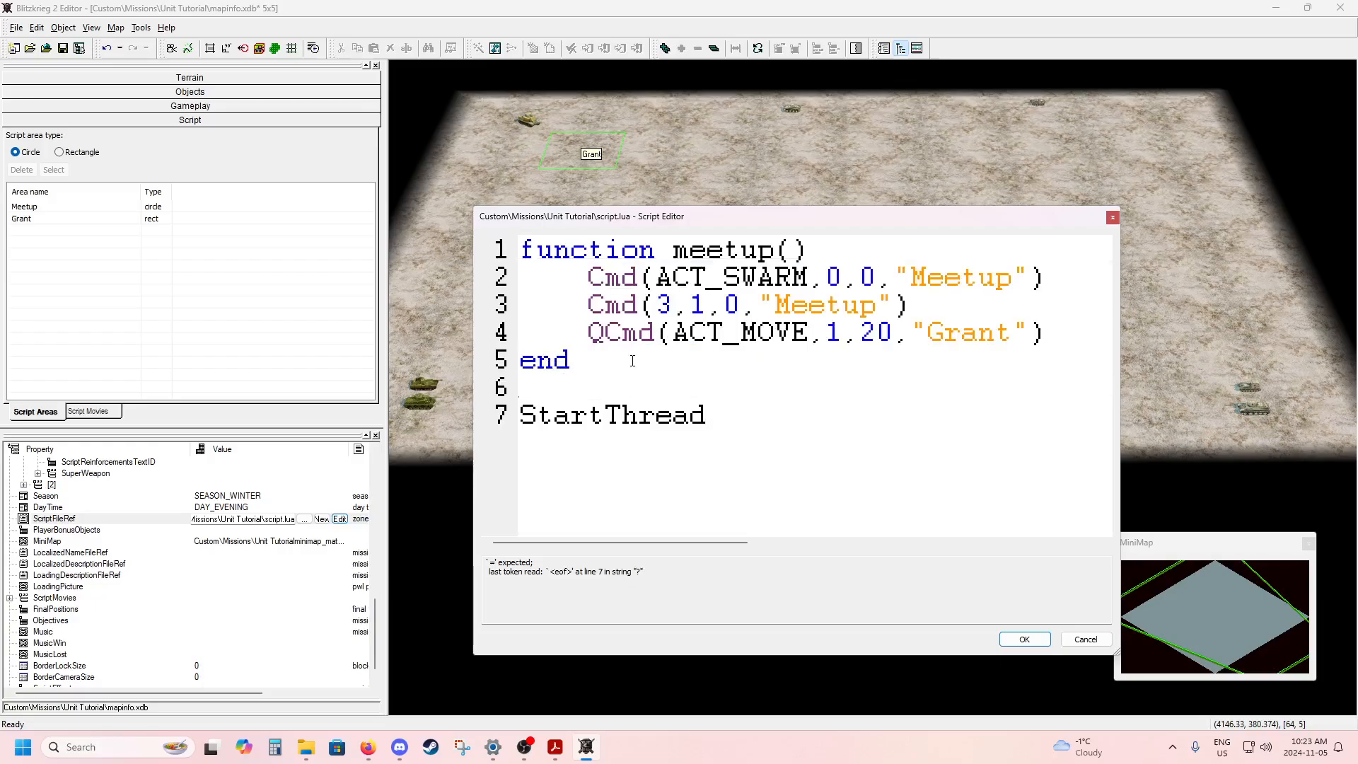
pyautogui.write('()')
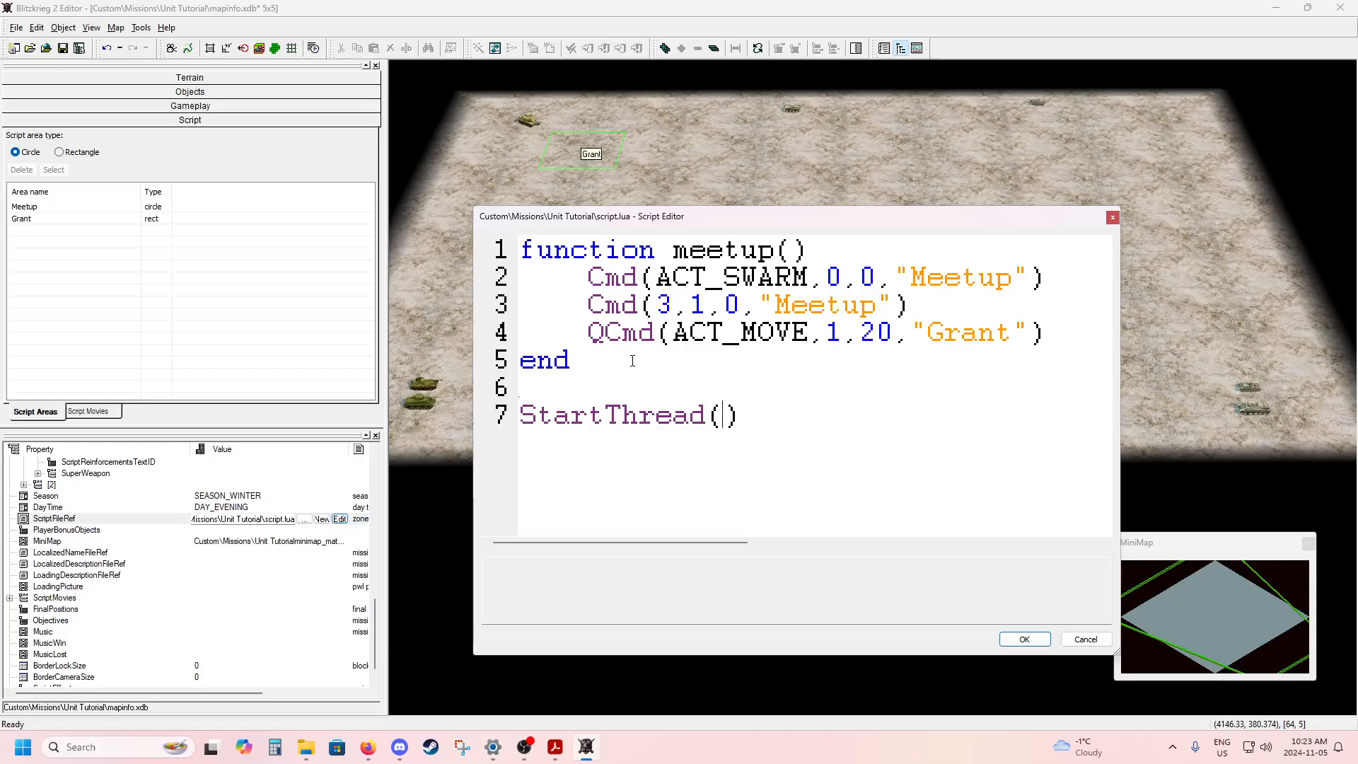
pyautogui.write('meetup')
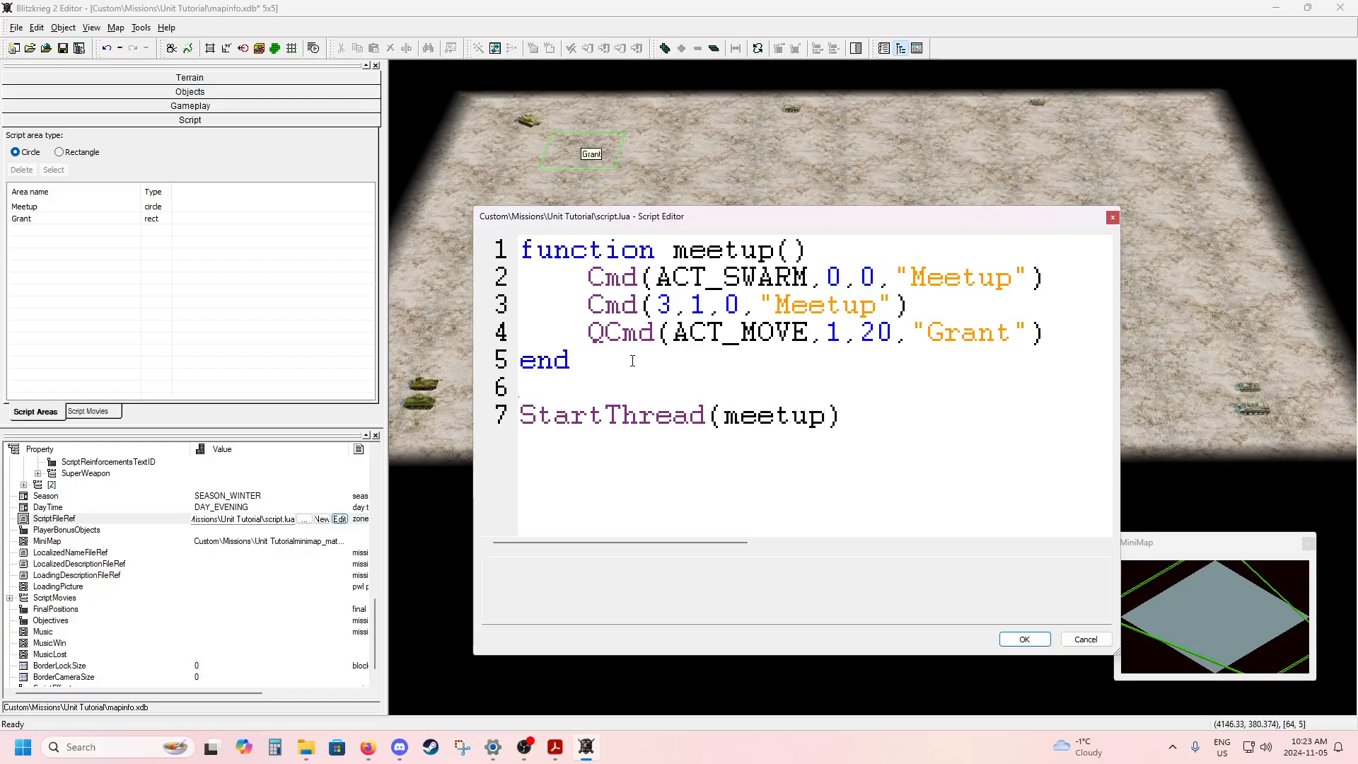
pyautogui.moveTo(673, 252); pyautogui.dragTo(776, 254)
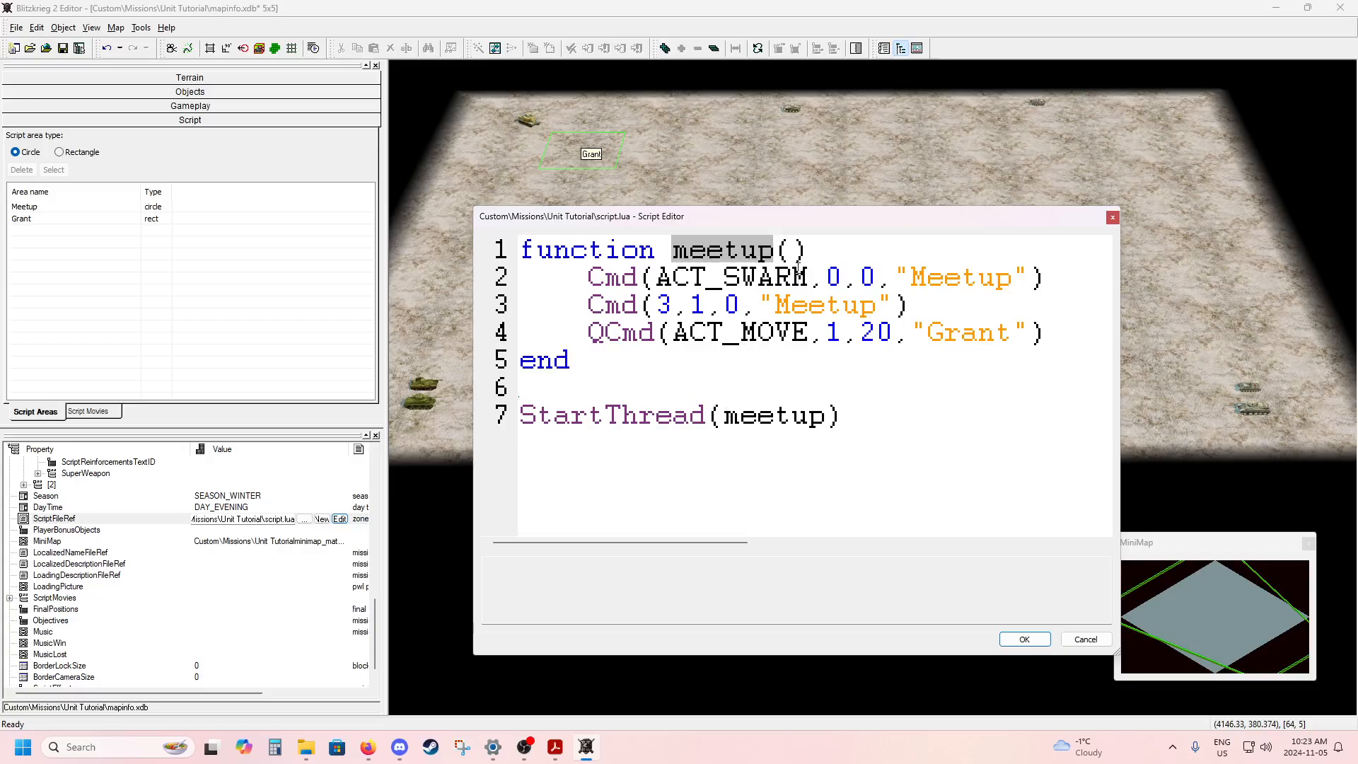
pyautogui.click(792, 252)
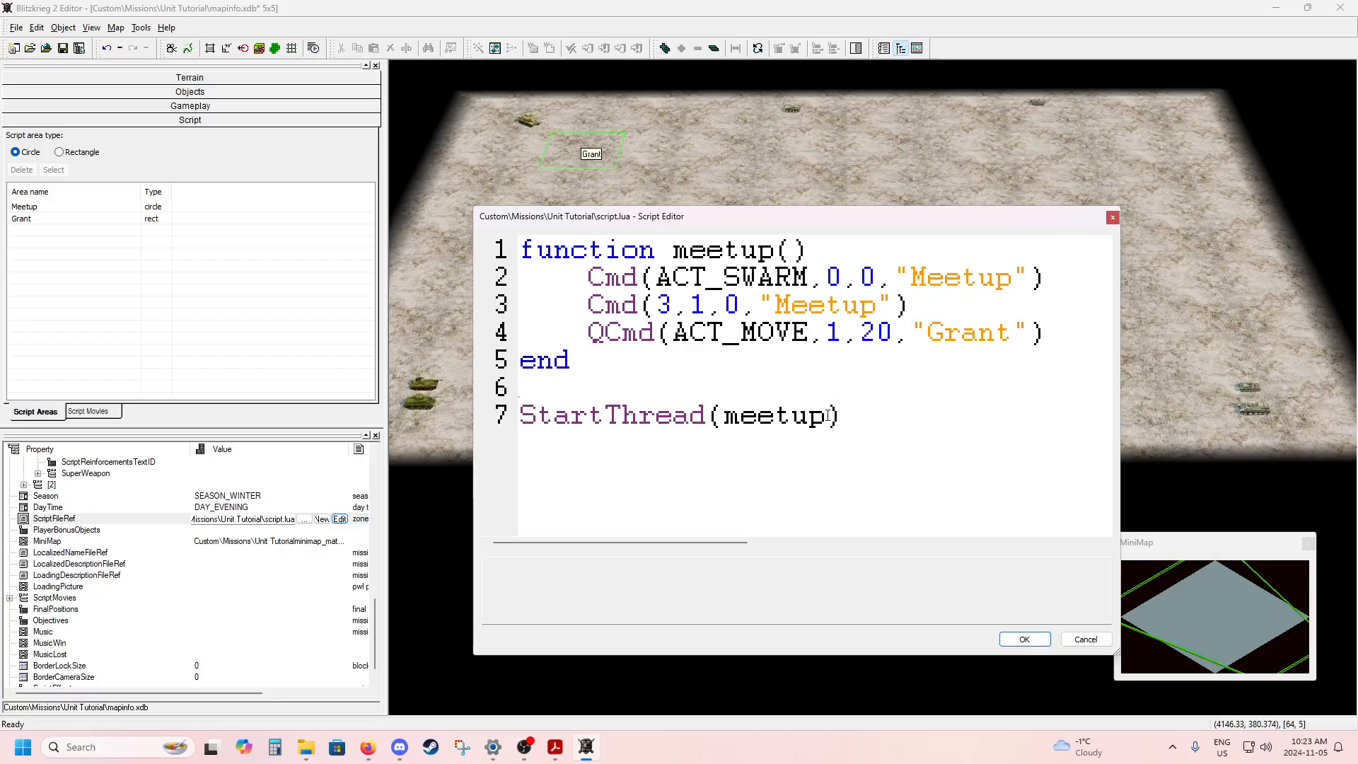
# Try adding 0 as a second argument after meetup in the StartThread call, and remove it.
pyautogui.write(',')
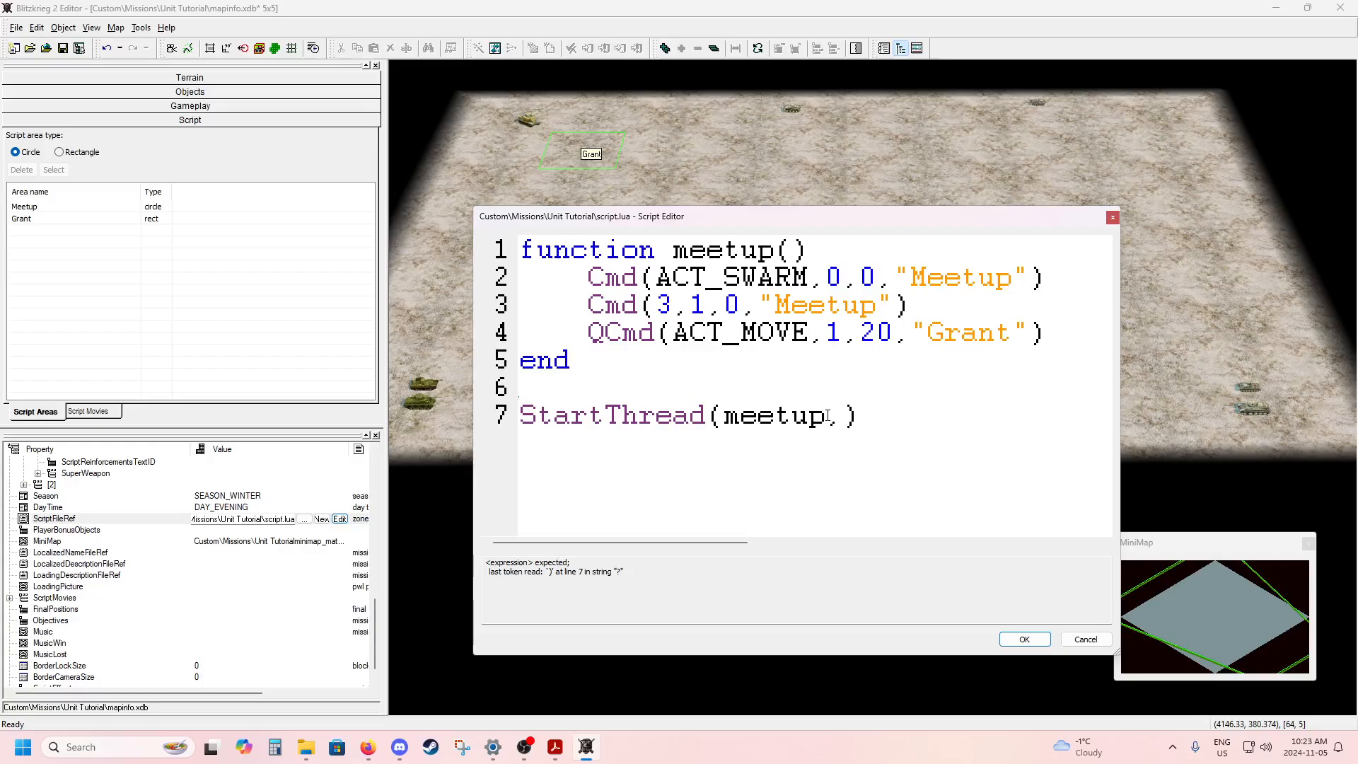
pyautogui.write('0')
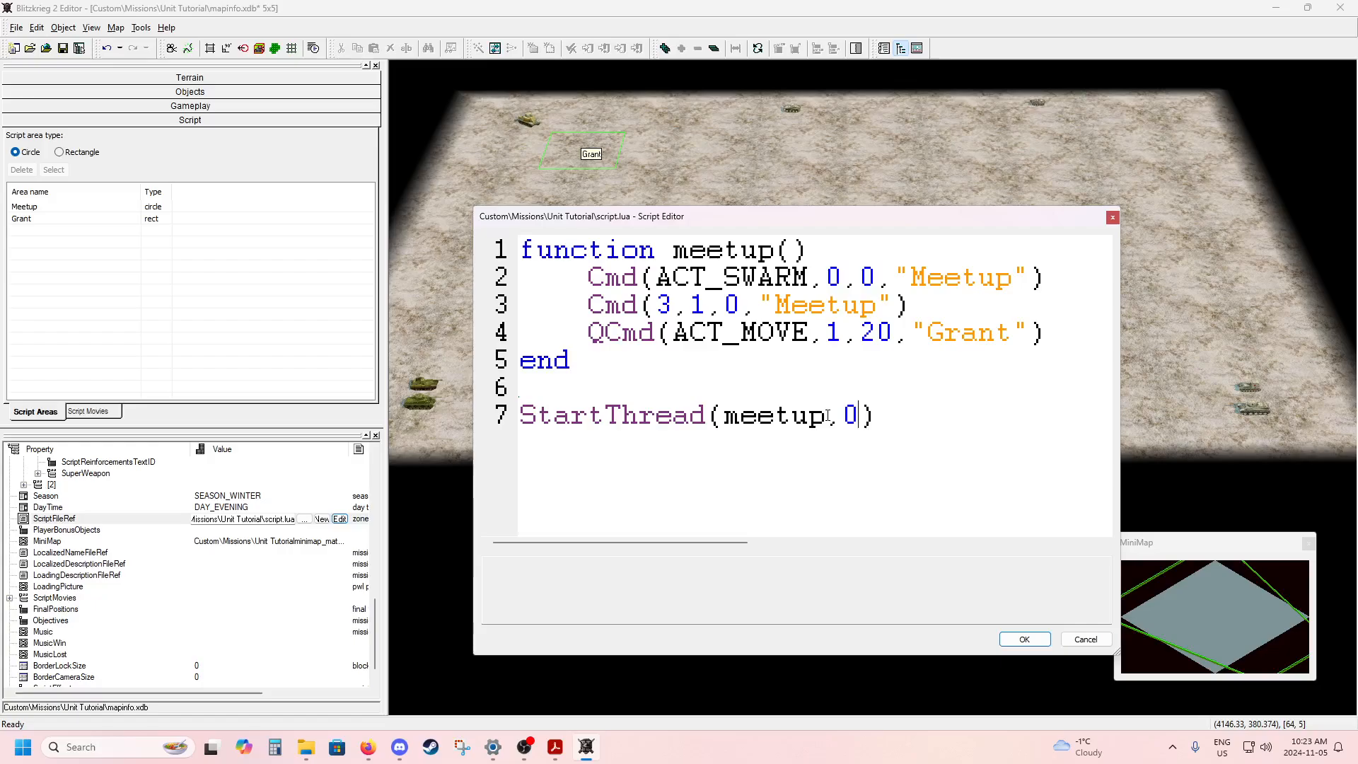
pyautogui.press('BackSpace')
pyautogui.press('BackSpace')
# Highlight the whole meetup function and shift the Script Editor around to review its commands against the tanks on the map.
pyautogui.moveTo(524, 249); pyautogui.dragTo(626, 361)
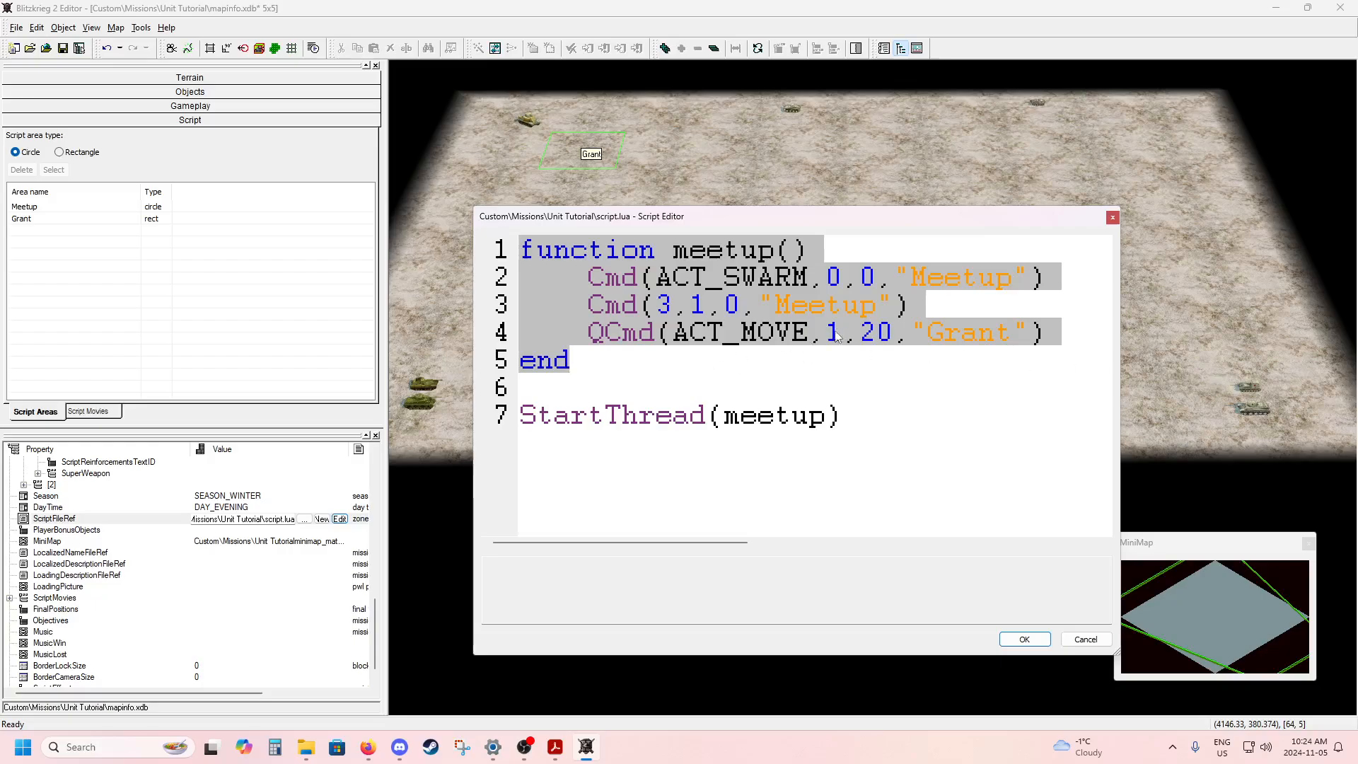
pyautogui.moveTo(767, 216); pyautogui.dragTo(829, 206)
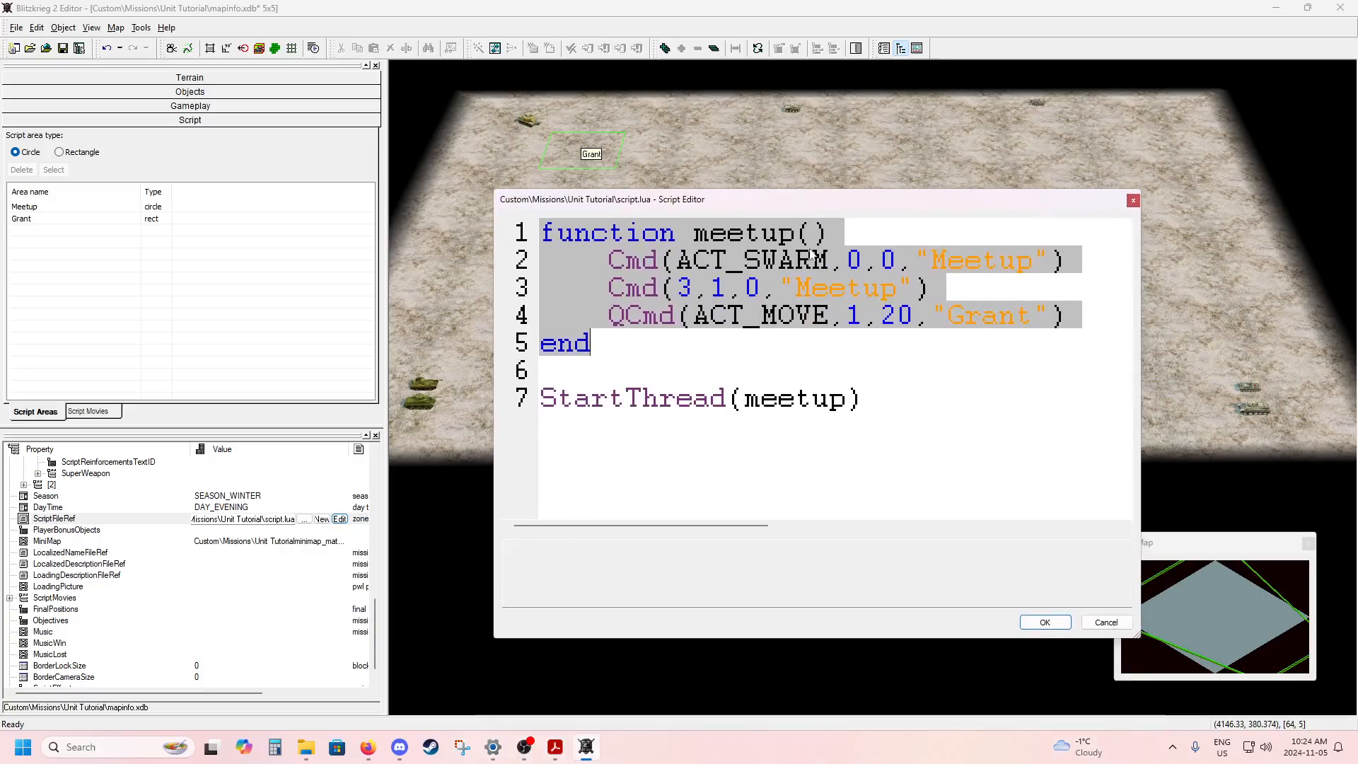
pyautogui.moveTo(725, 202); pyautogui.dragTo(934, 194)
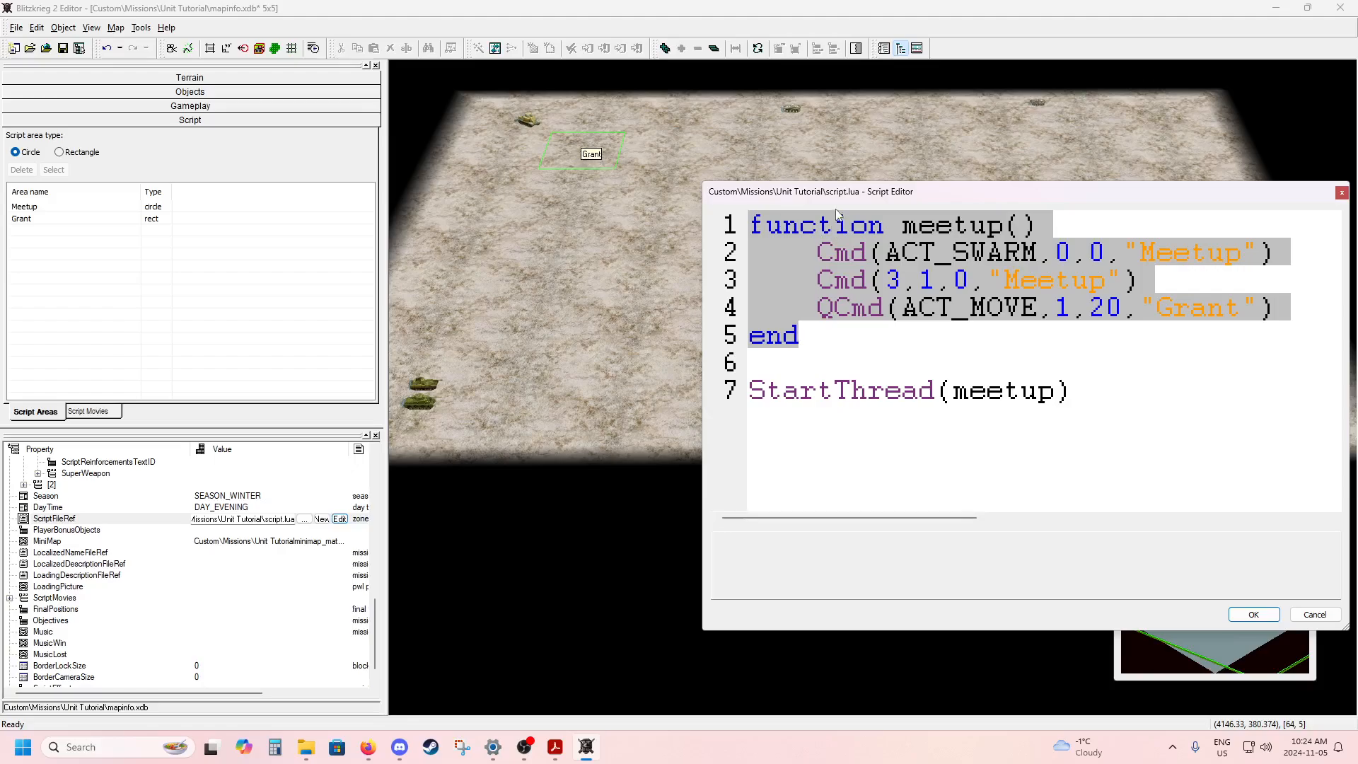
pyautogui.moveTo(834, 193); pyautogui.dragTo(622, 184)
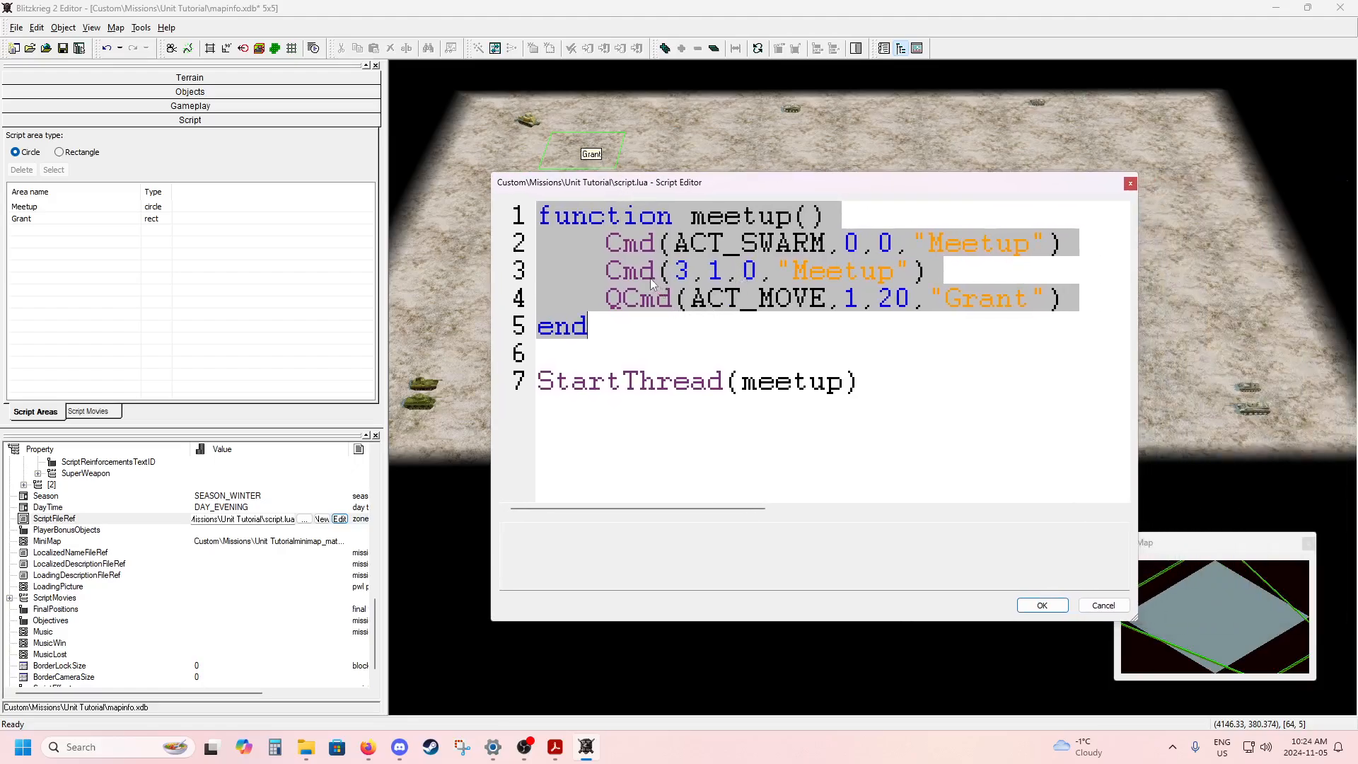
pyautogui.click(607, 271)
pyautogui.moveTo(607, 272); pyautogui.dragTo(1066, 293)
pyautogui.click(1067, 295)
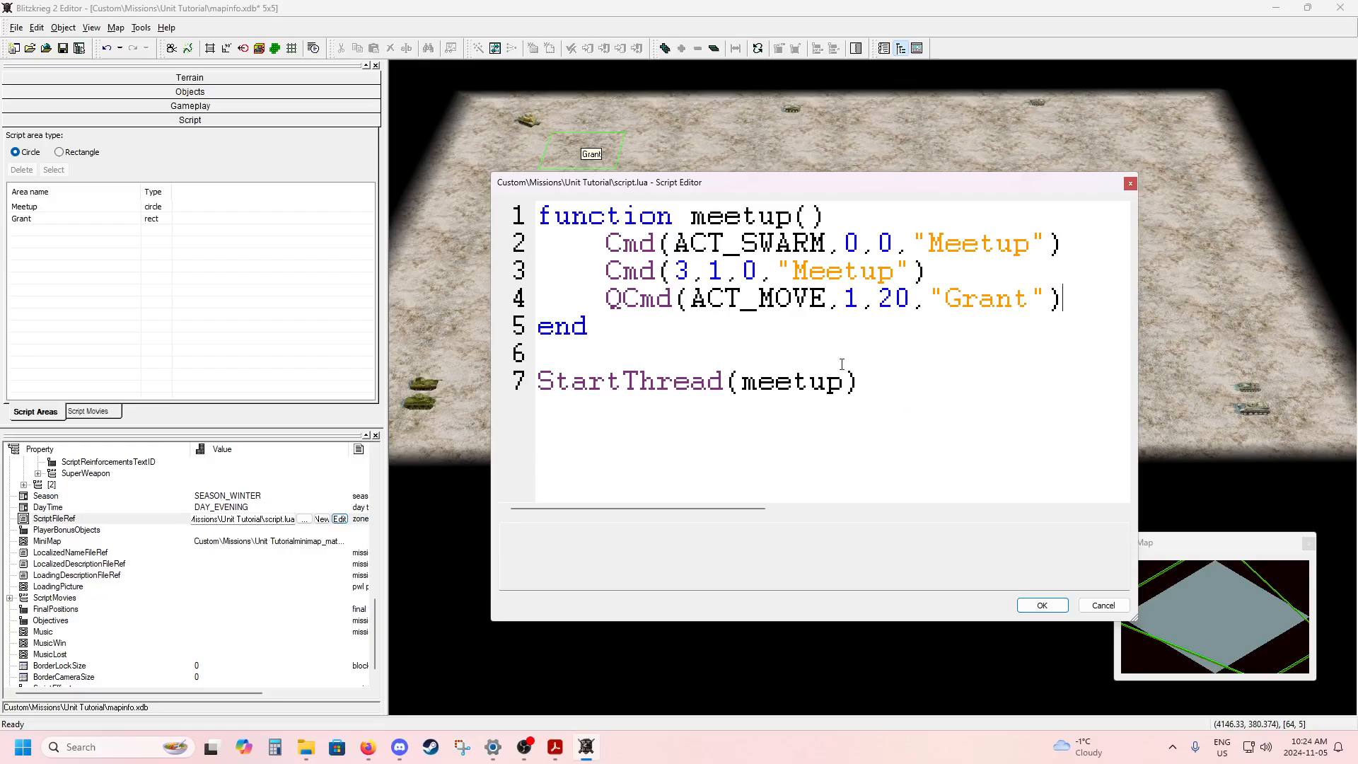
# Under meetup(), add the comment "-- This will make two sets of tanks meet up in the middle and then the British tanks will meet with the Grant".
pyautogui.click(858, 216)
pyautogui.press('Return')
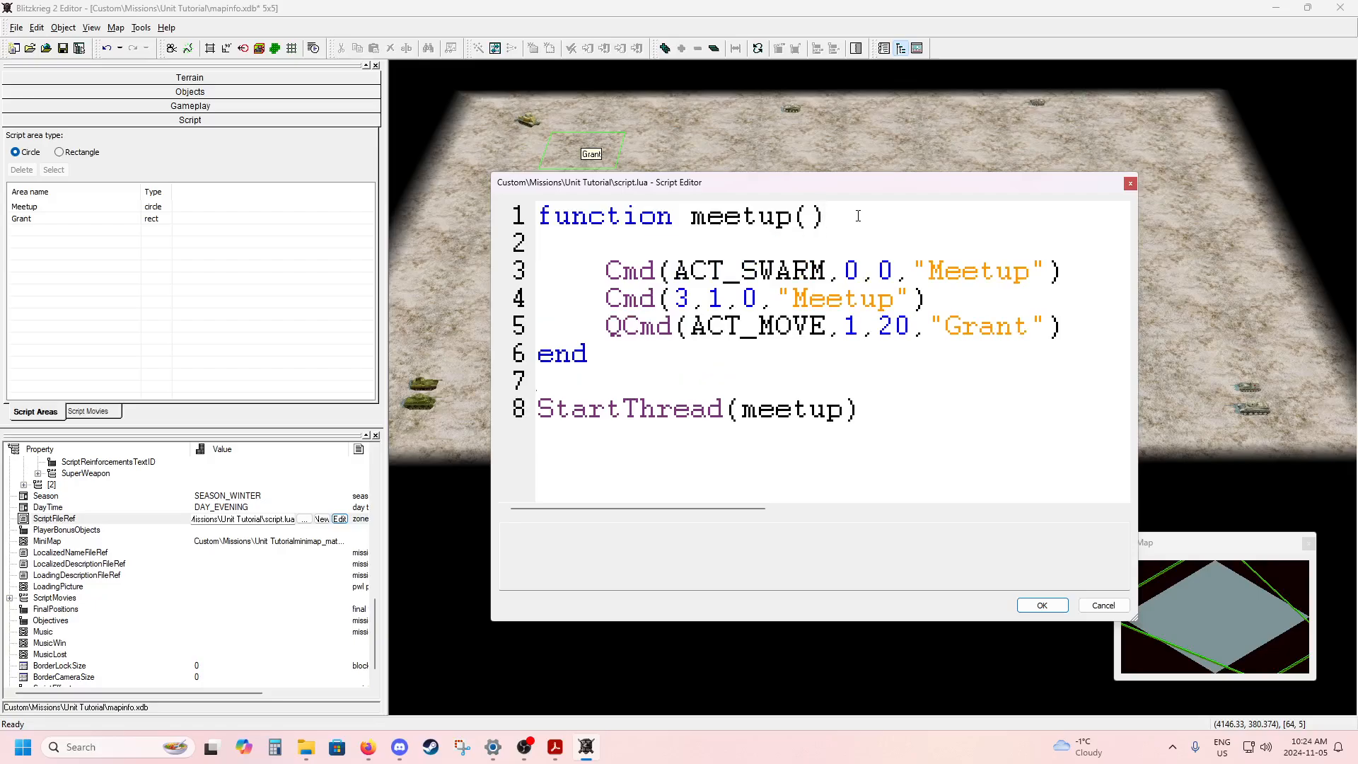
pyautogui.write('--')
pyautogui.write('This will make')
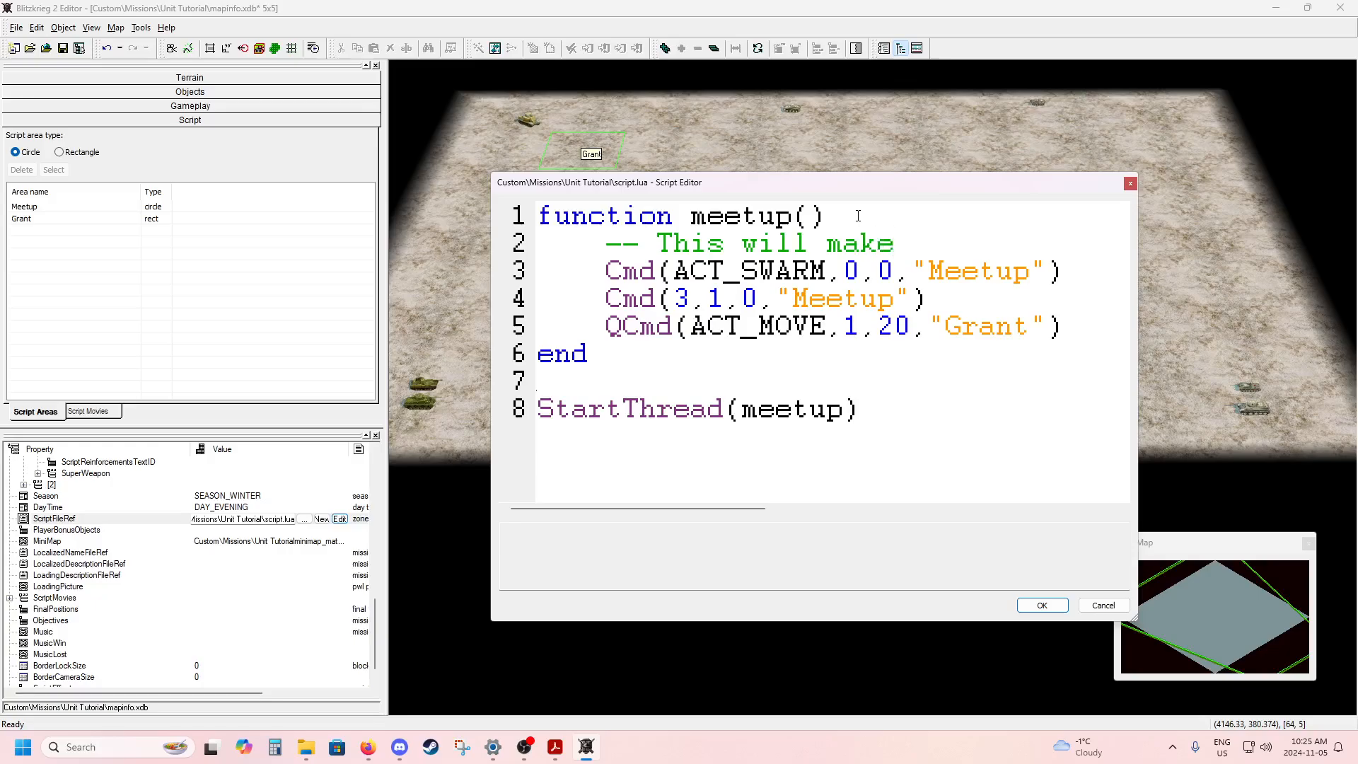
pyautogui.write(' two sets of ta')
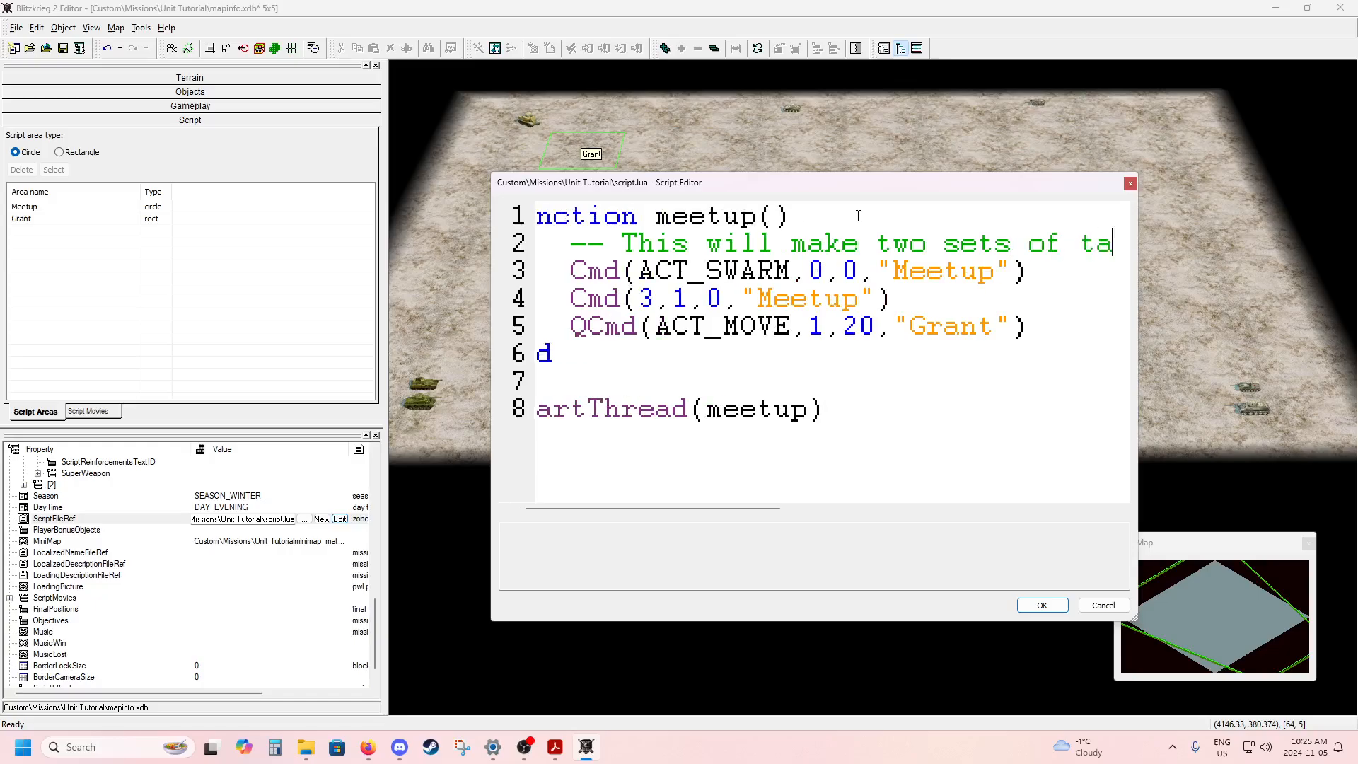
pyautogui.write('nks meet')
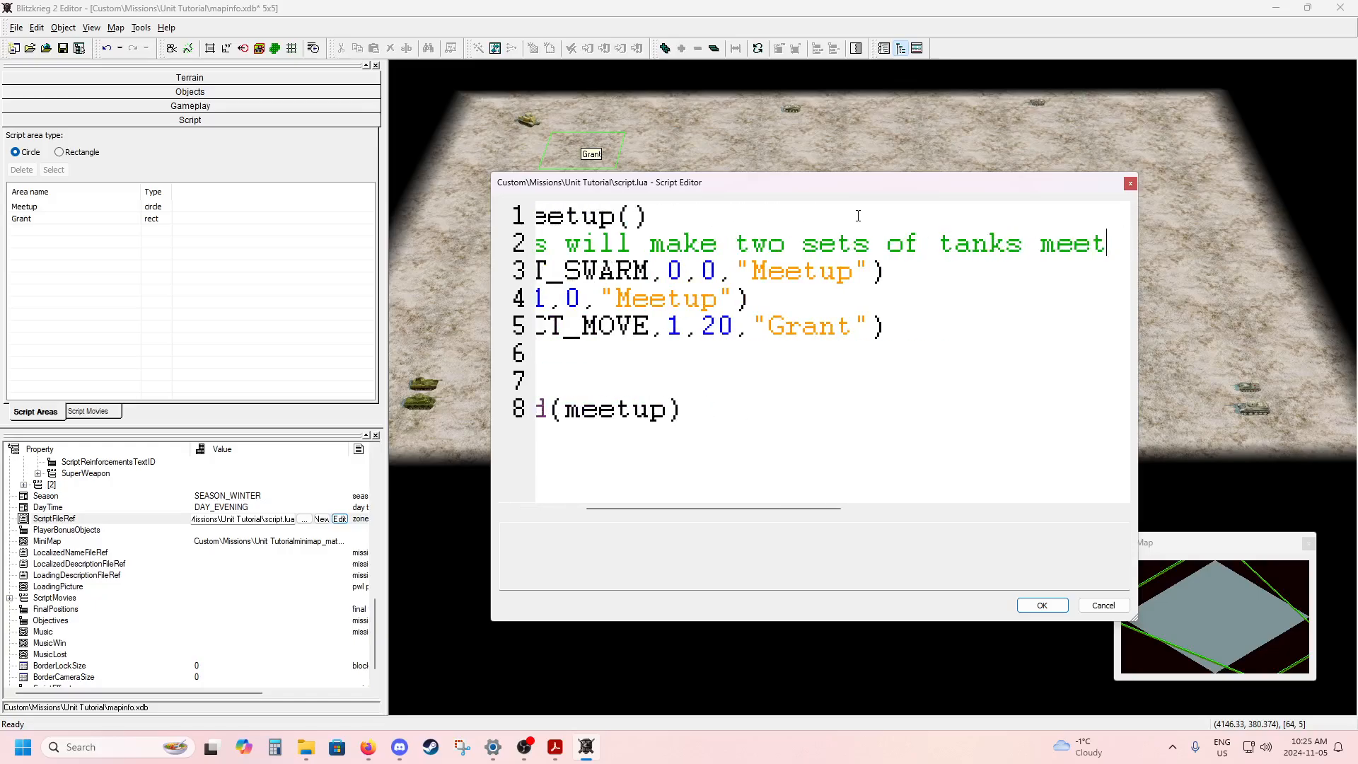
pyautogui.write(' up in the middle')
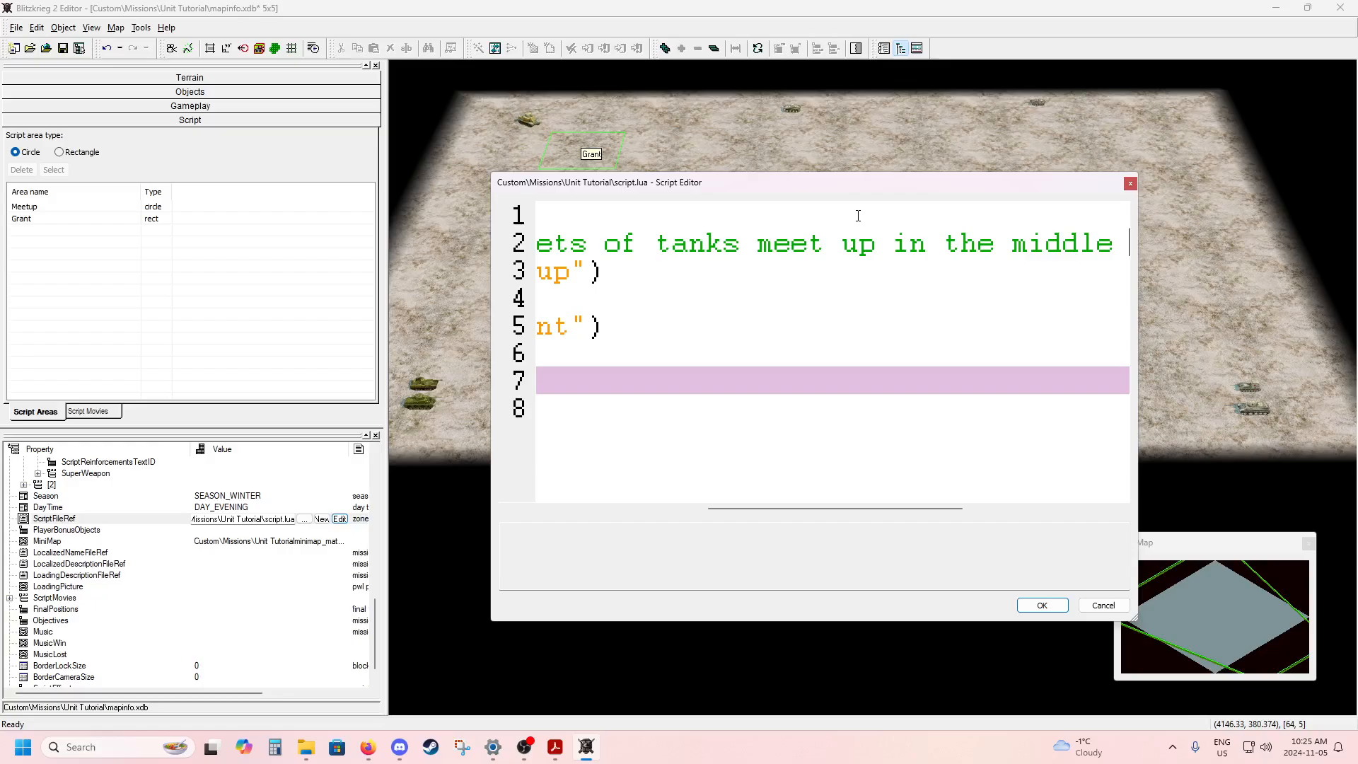
pyautogui.write('and then the ')
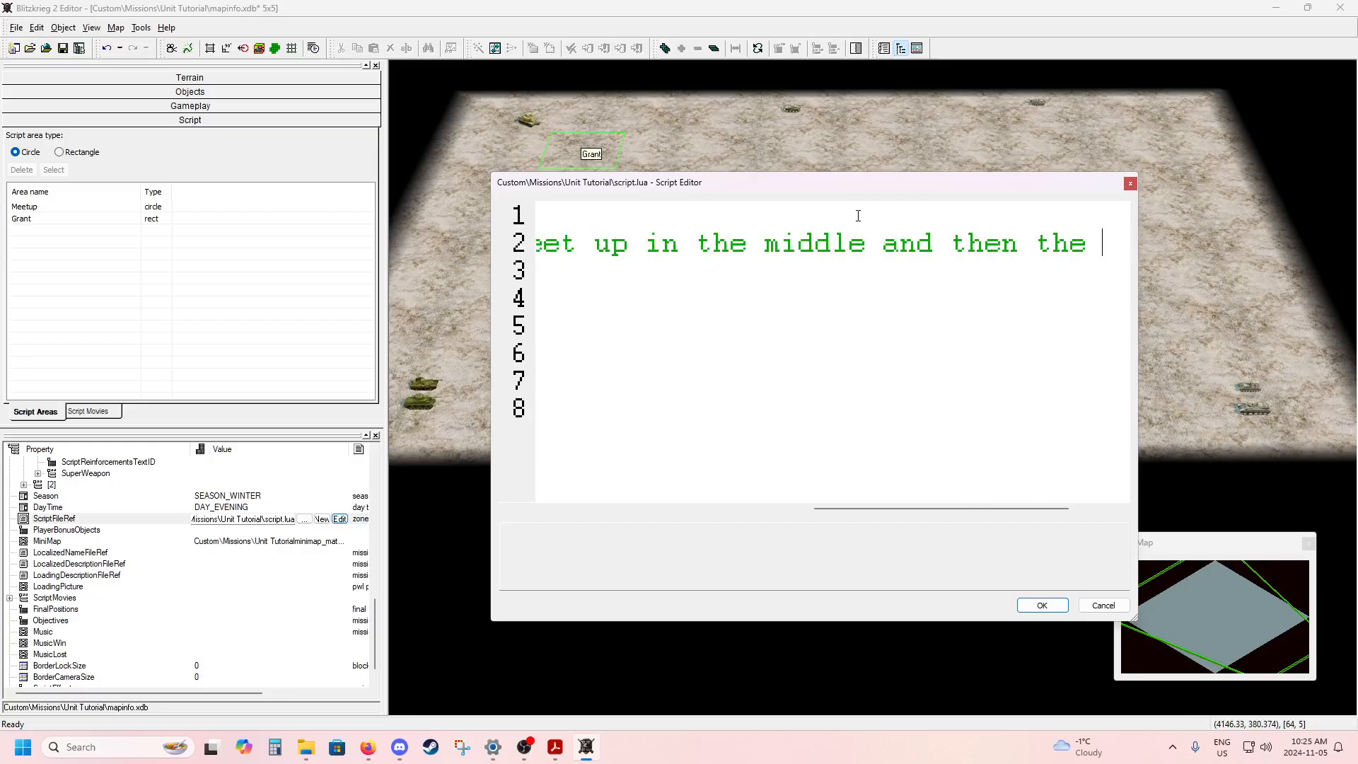
pyautogui.write('British ta')
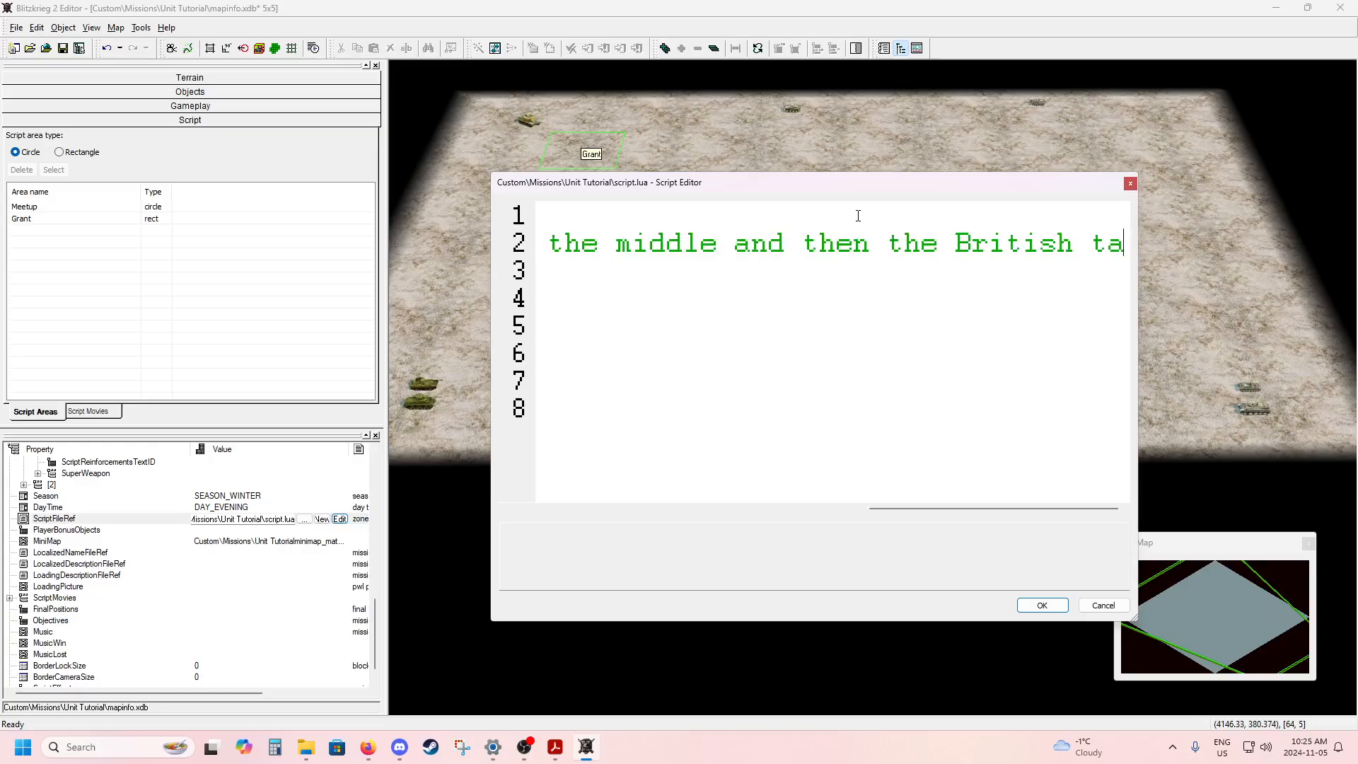
pyautogui.write('nks will meet ')
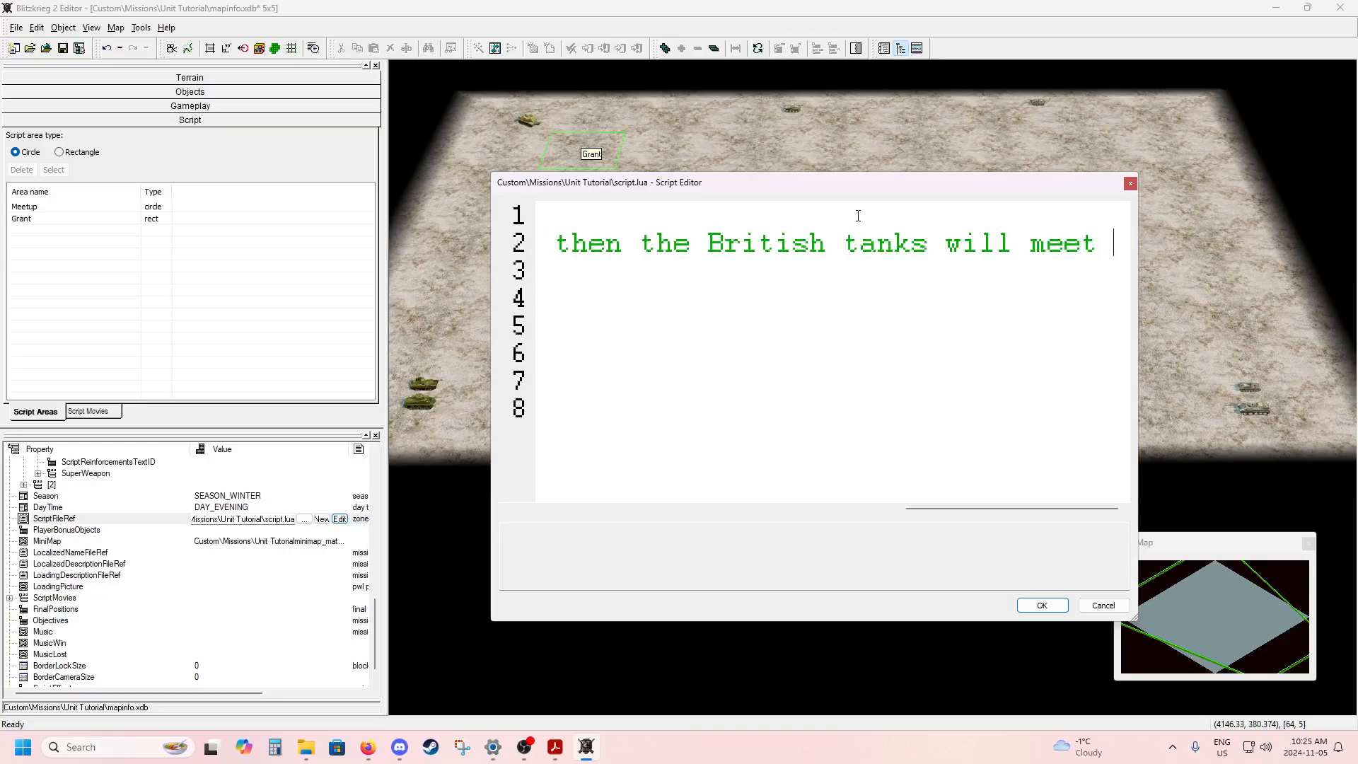
pyautogui.write('with the Grant')
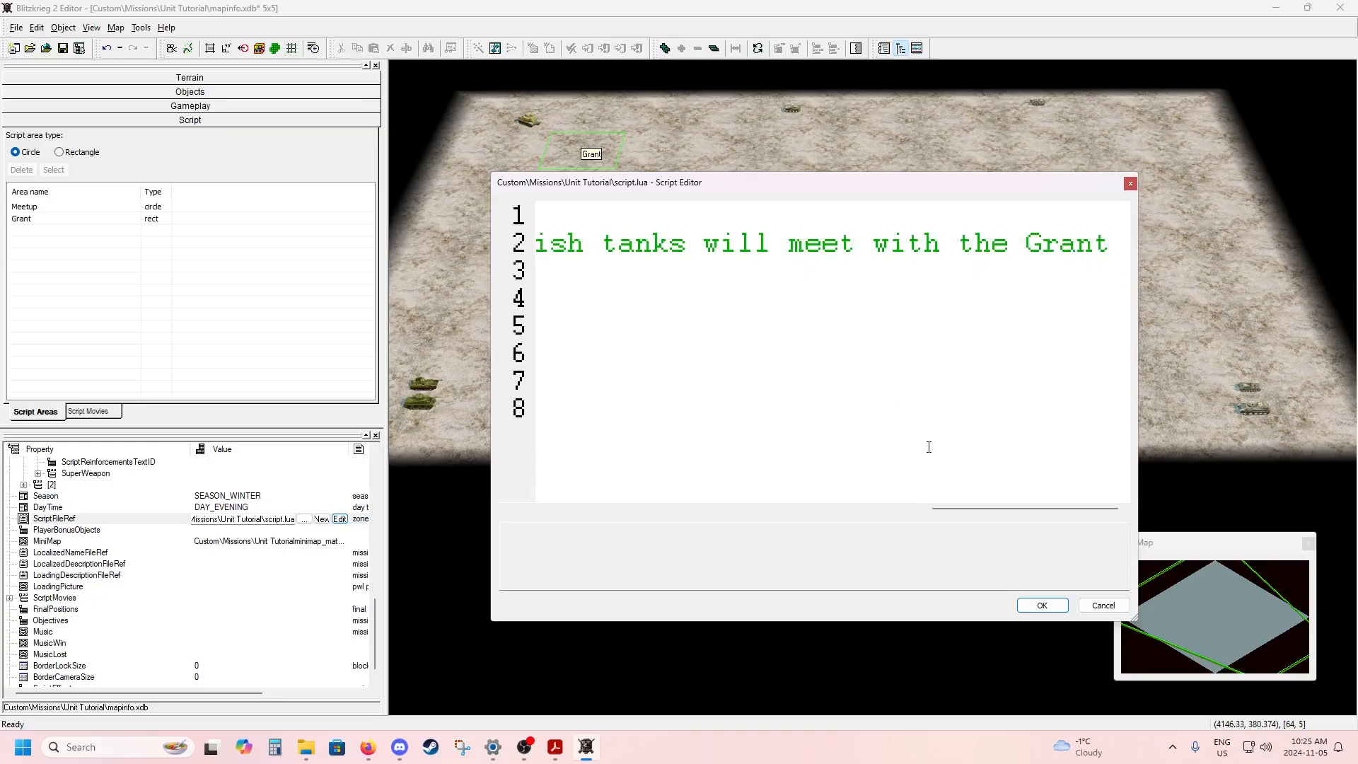
# Shrink the script text and return to the start of the lines to review the comment and the whole script.
pyautogui.keyDown('ctrl'); pyautogui.scroll(-2, 806, 377); pyautogui.keyUp('ctrl')
pyautogui.keyDown('ctrl'); pyautogui.scroll(-5, 802, 375); pyautogui.keyUp('ctrl')
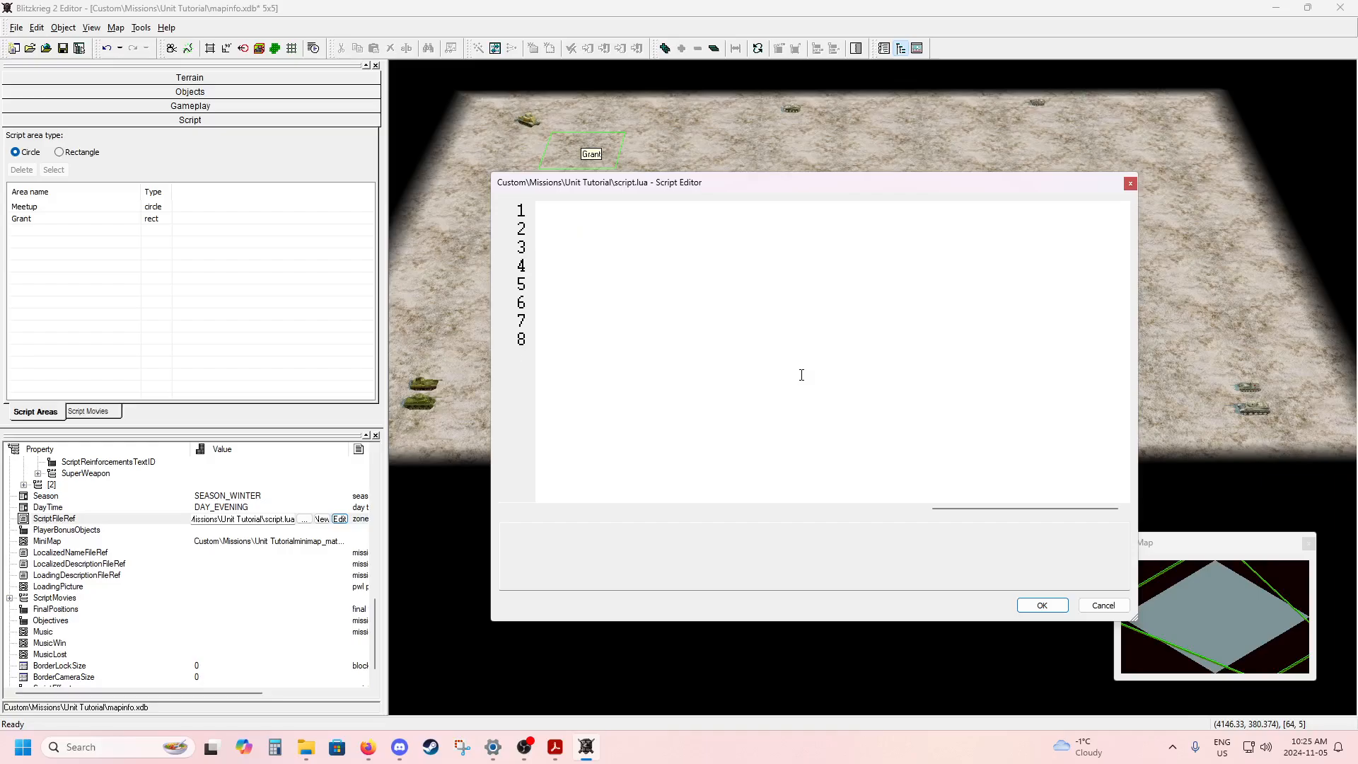
pyautogui.moveTo(976, 508); pyautogui.dragTo(523, 485)
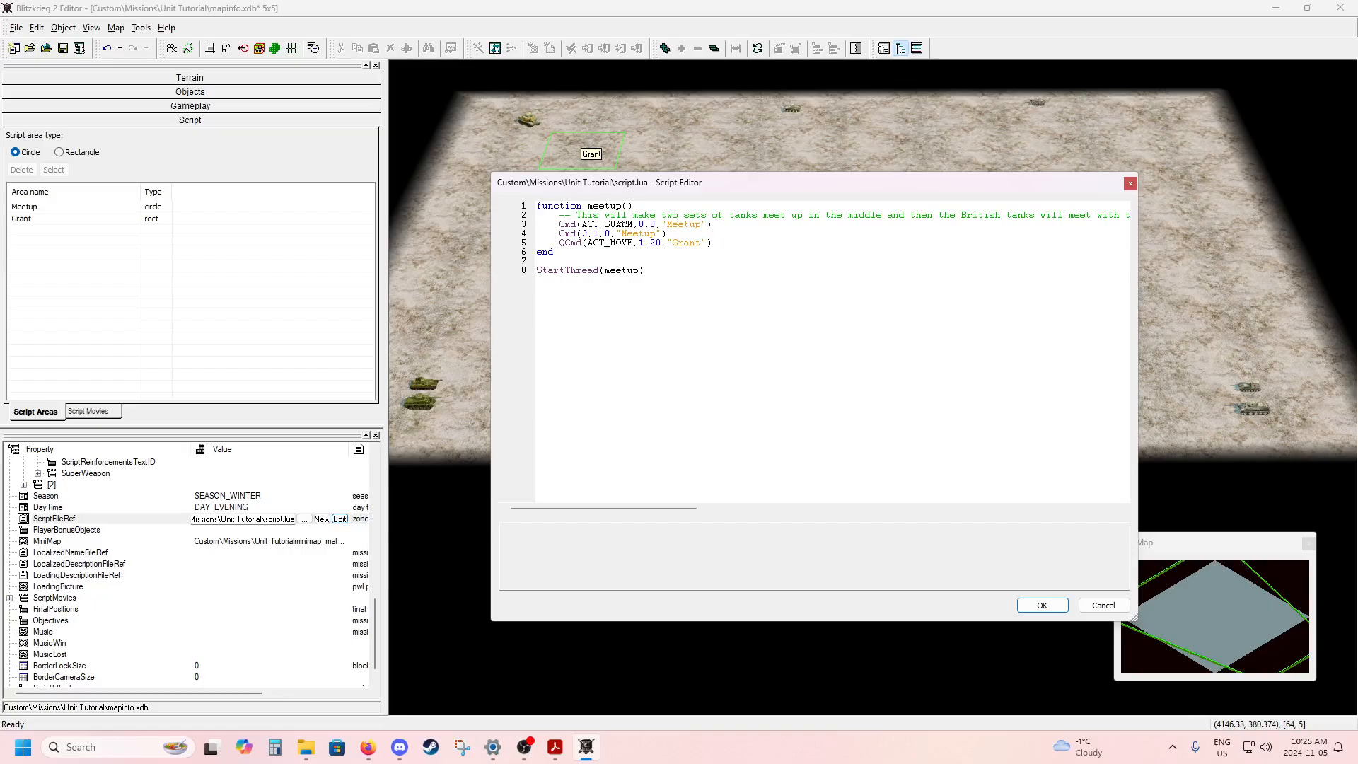
pyautogui.keyDown('ctrl'); pyautogui.scroll(1, 734, 297); pyautogui.keyUp('ctrl')
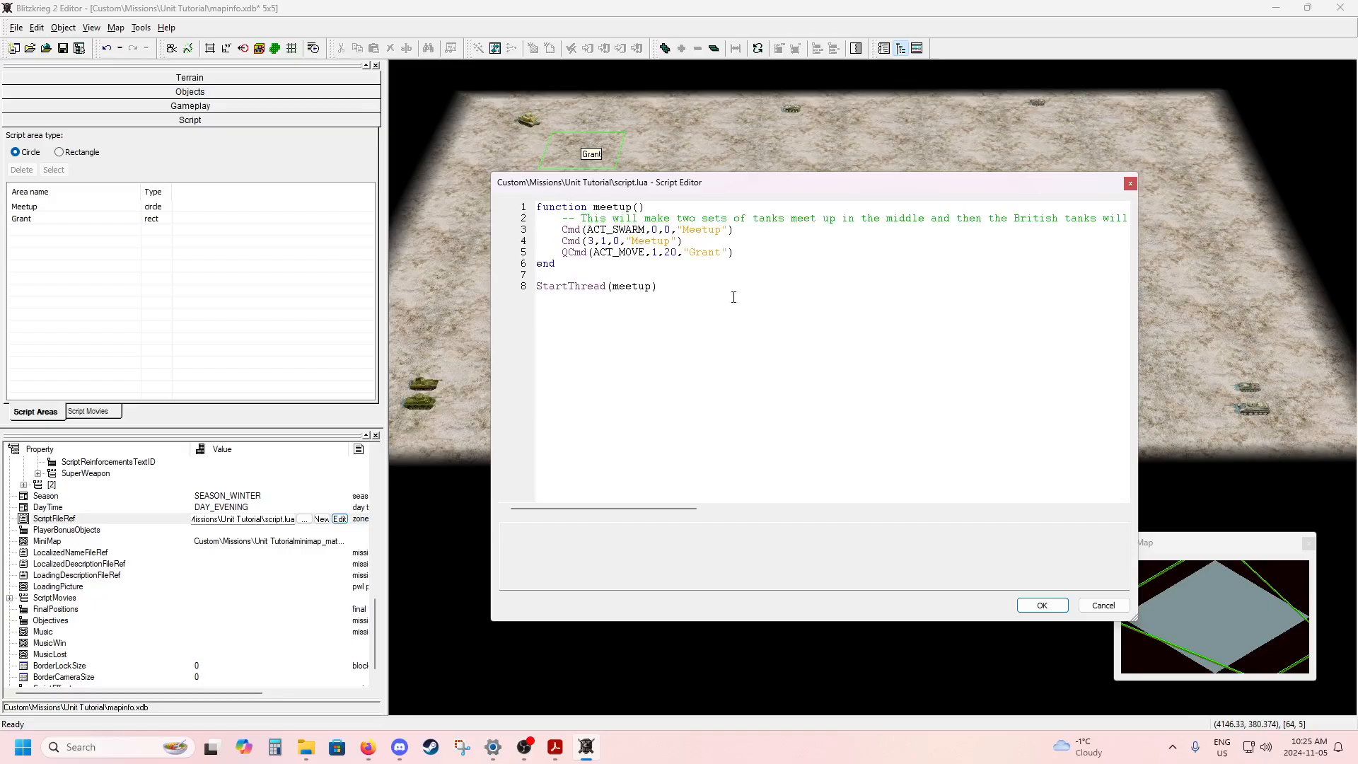
pyautogui.keyDown('ctrl'); pyautogui.scroll(-1, 734, 297); pyautogui.keyUp('ctrl')
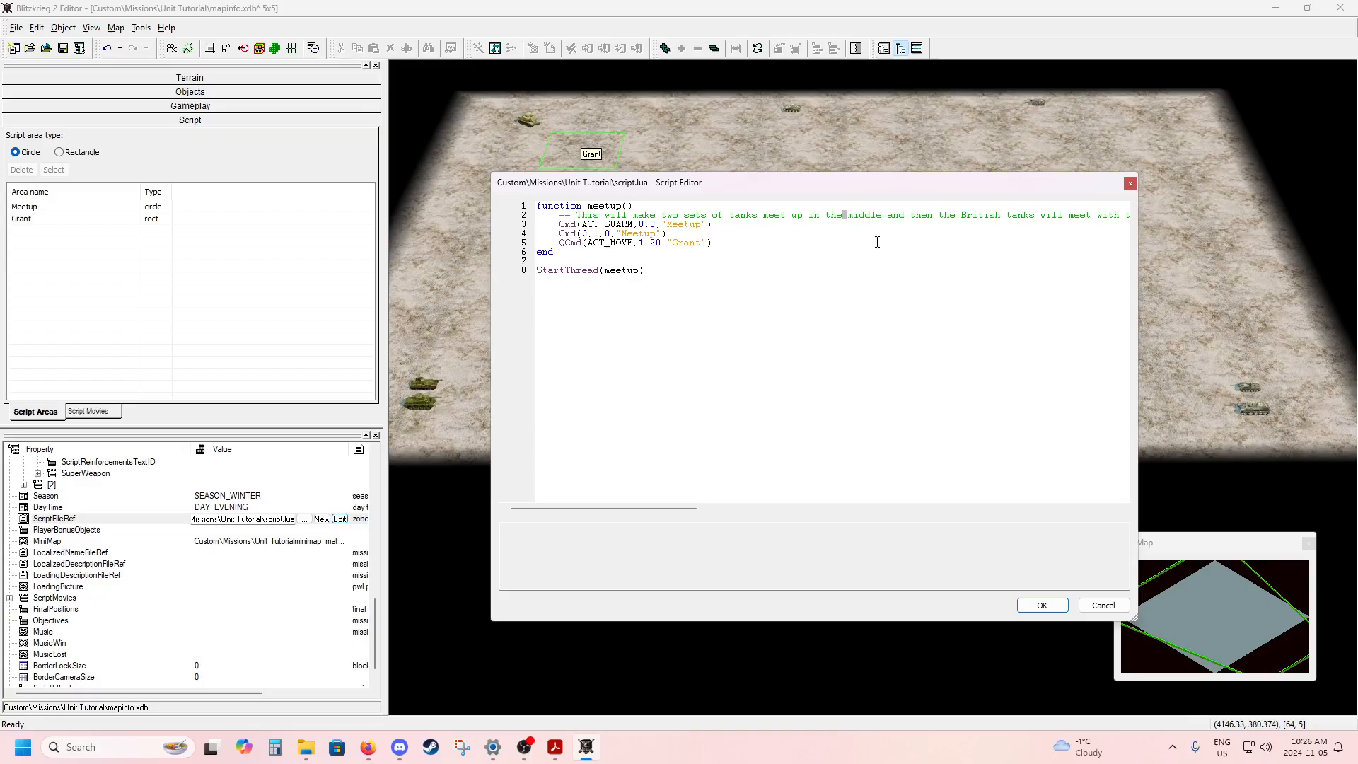
# Split the comment before "middle" onto a second line, prefix that line with "--", and enlarge the script text.
pyautogui.press('Return')
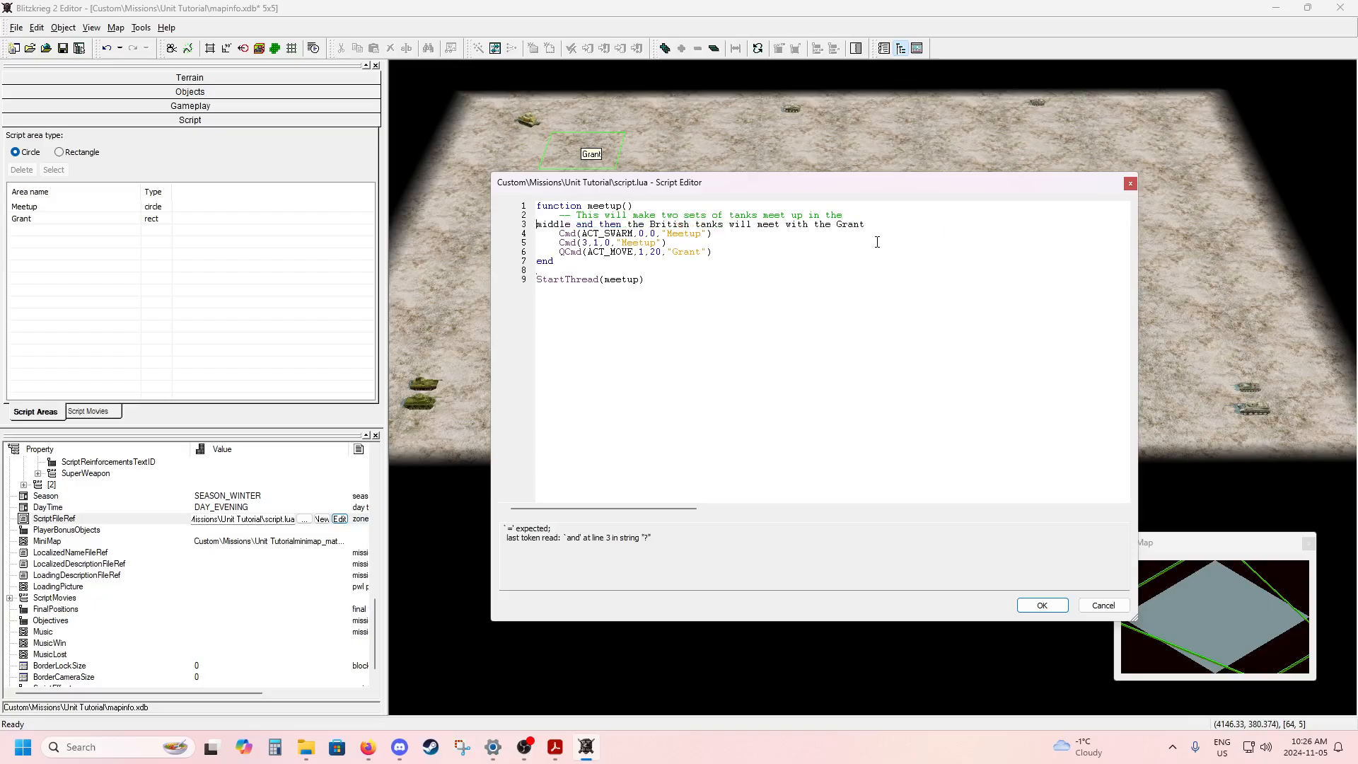
pyautogui.write('--')
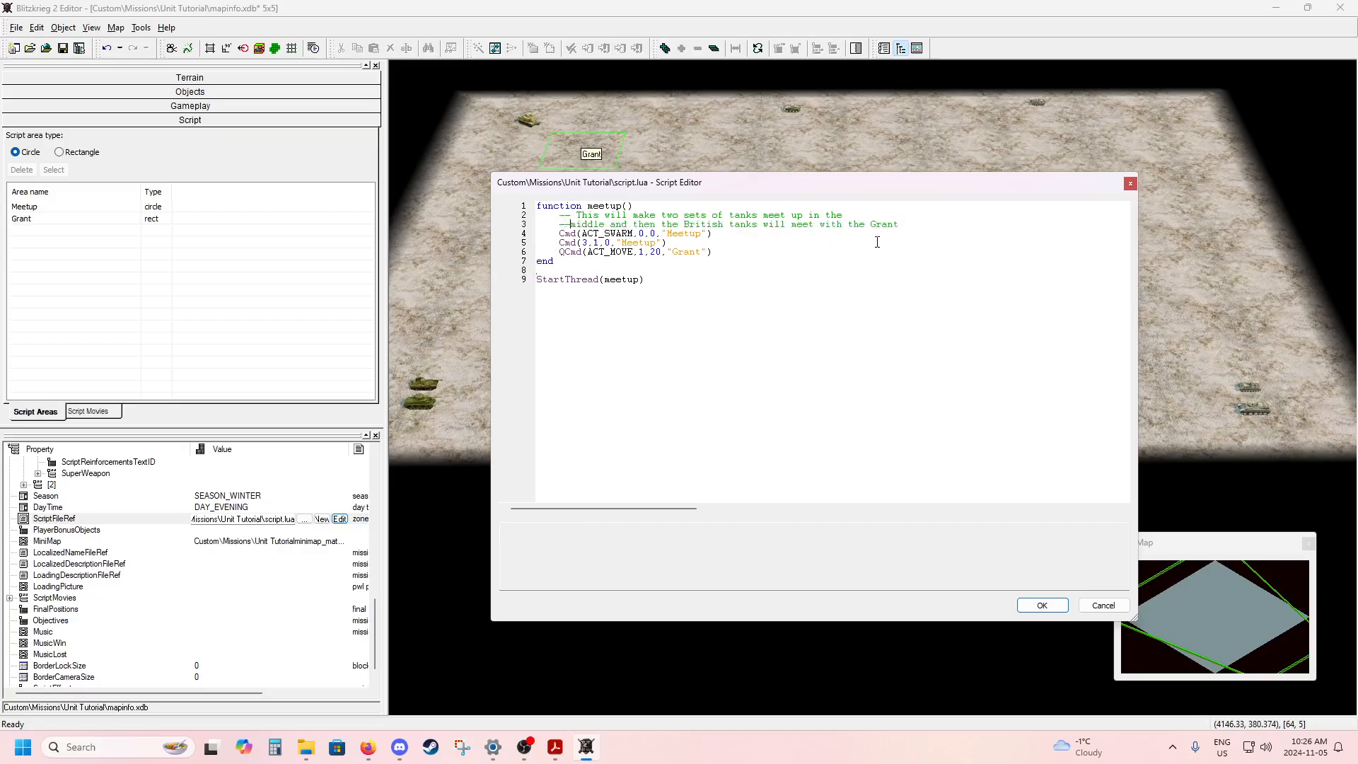
pyautogui.keyDown('ctrl'); pyautogui.scroll(3, 877, 241); pyautogui.keyUp('ctrl')
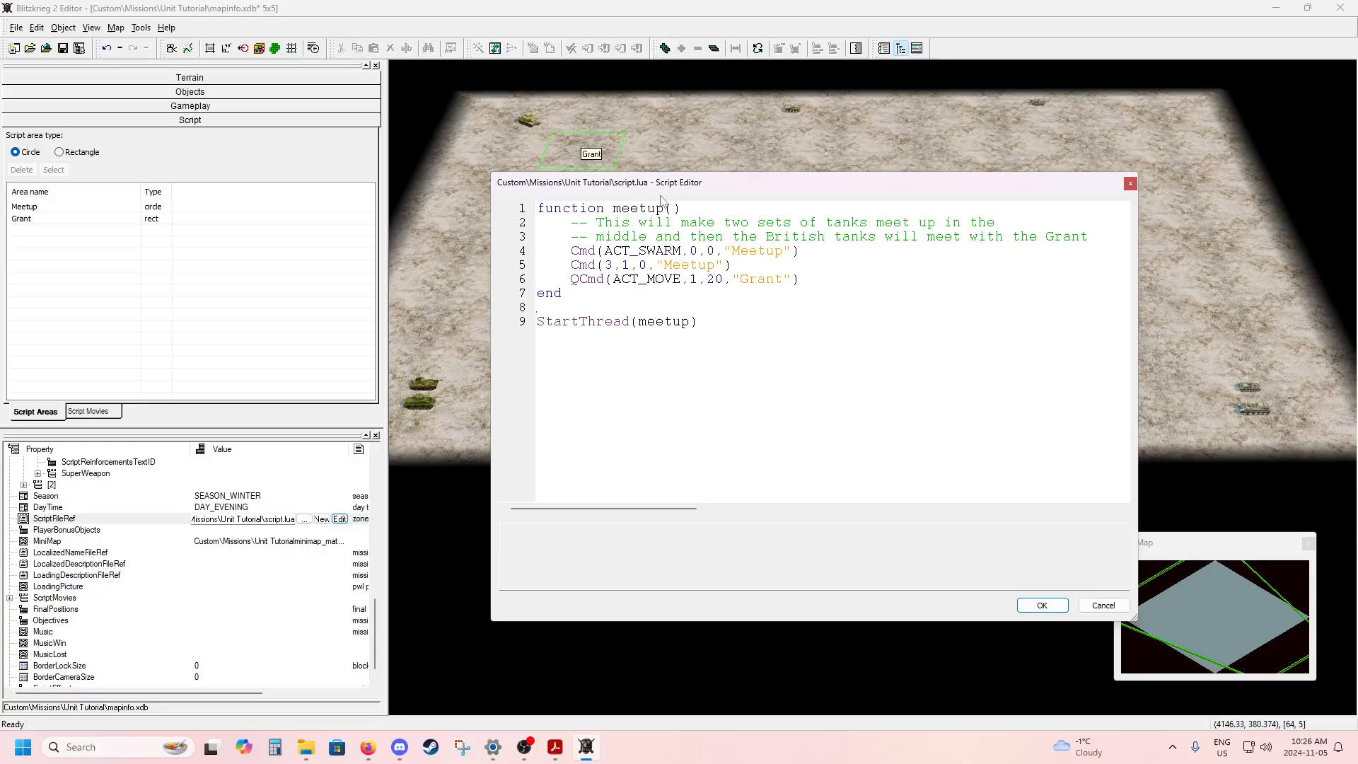
# Close the Script Editor saving the changes to script.lua, and save the whole map.
pyautogui.moveTo(656, 185); pyautogui.dragTo(1134, 189)
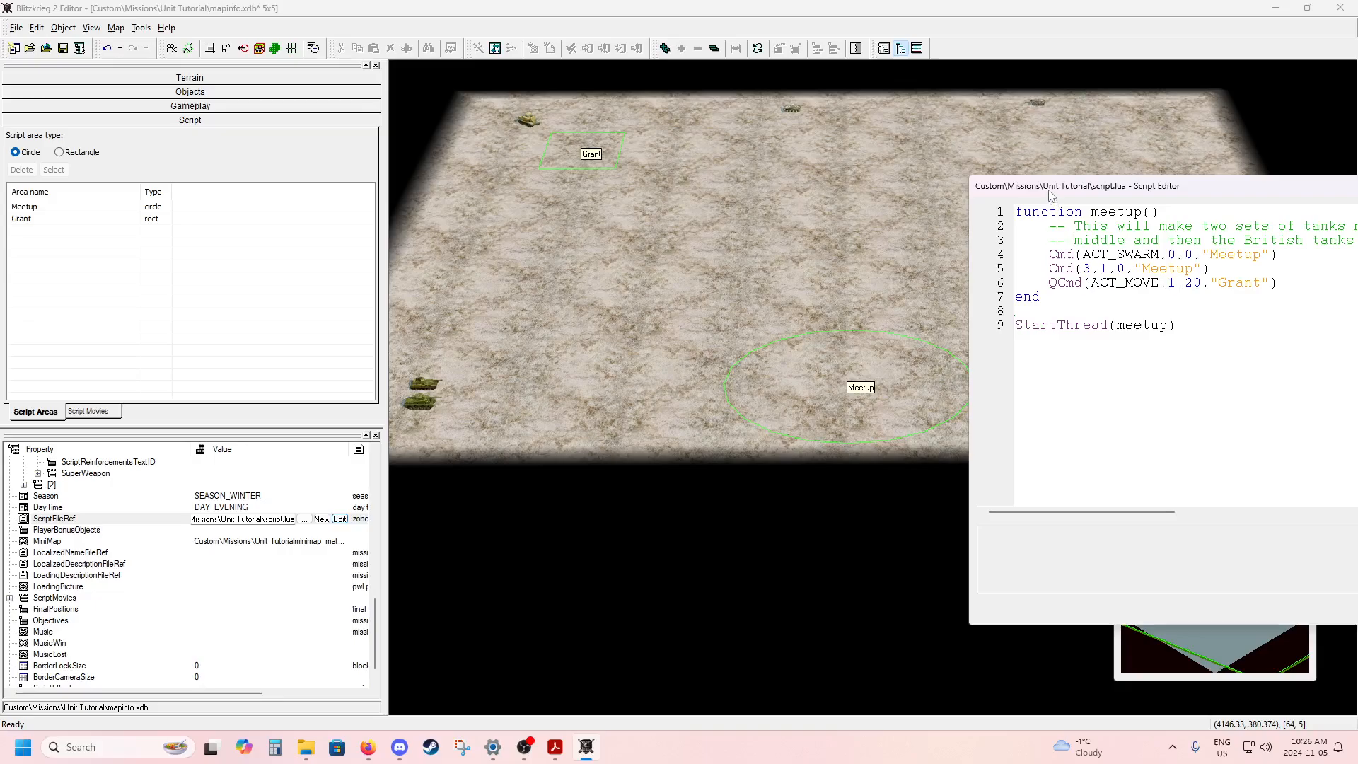
pyautogui.moveTo(1052, 196); pyautogui.dragTo(583, 143)
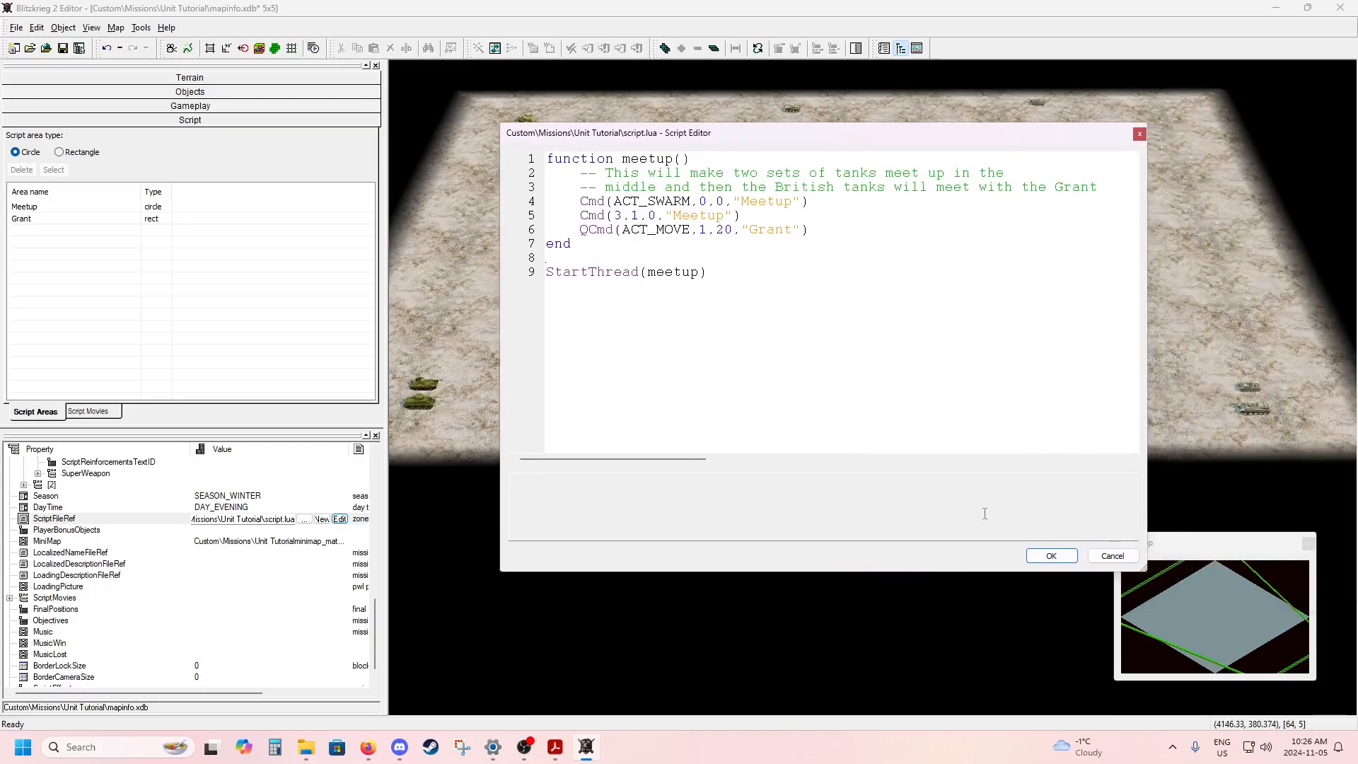
pyautogui.click(1052, 556)
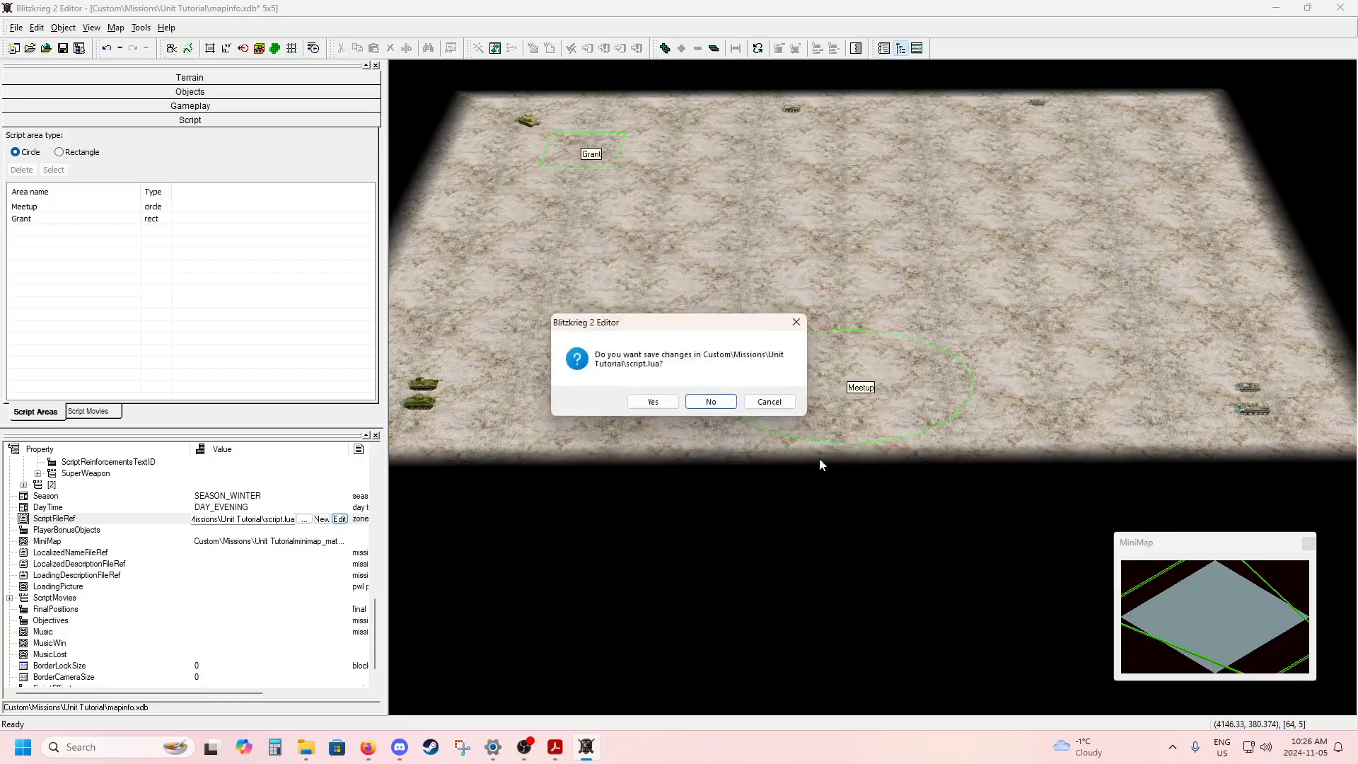
pyautogui.click(654, 402)
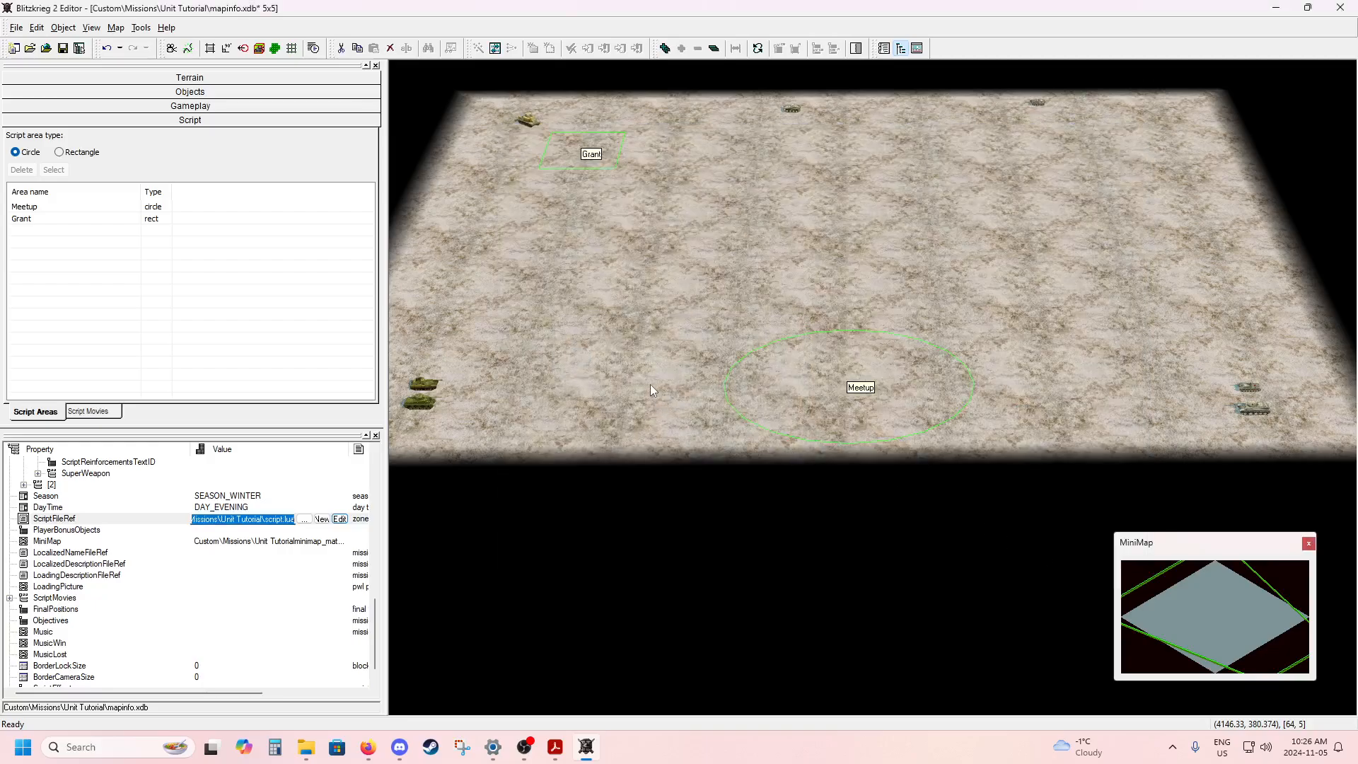
pyautogui.click(62, 48)
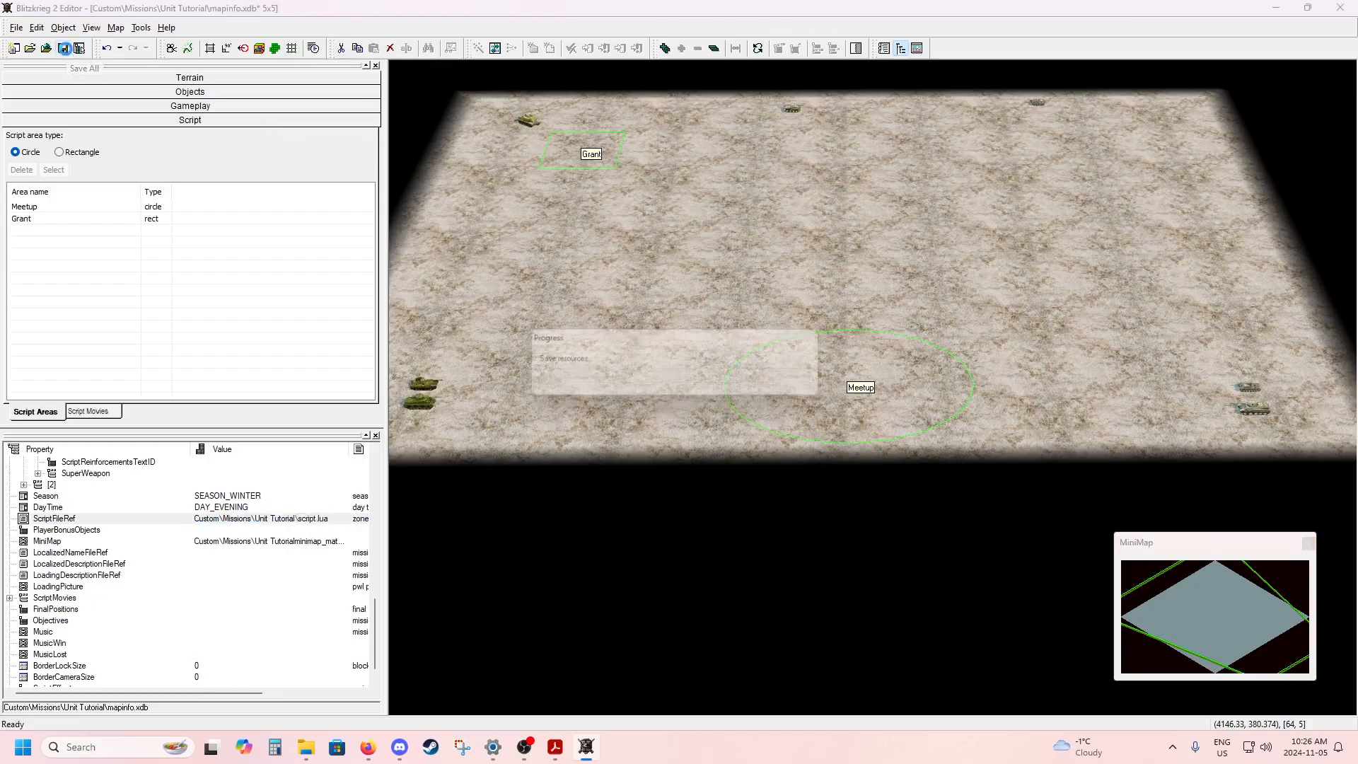
# Find the Blitzkrieg 2 game with the Windows search "blitz" and launch it.
pyautogui.click(132, 744)
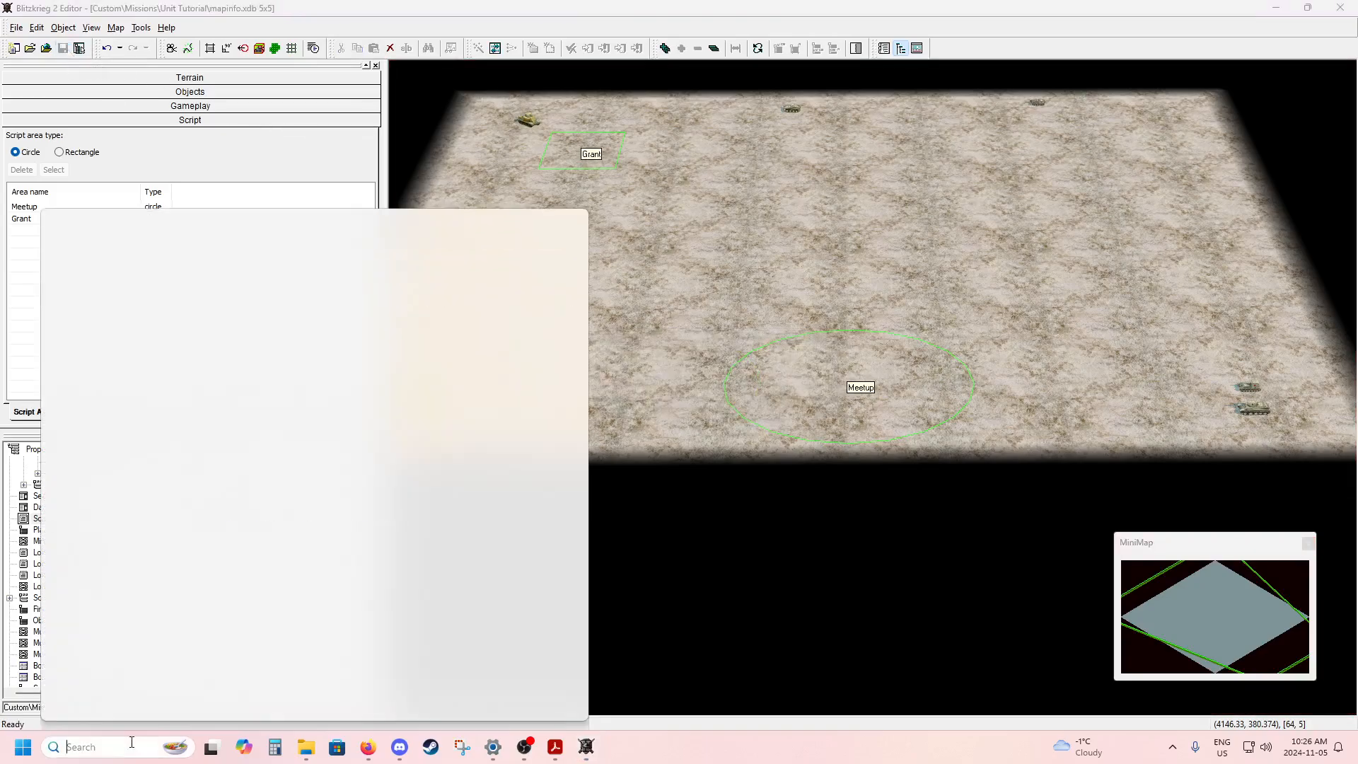
pyautogui.write('blitz')
pyautogui.press('Return')
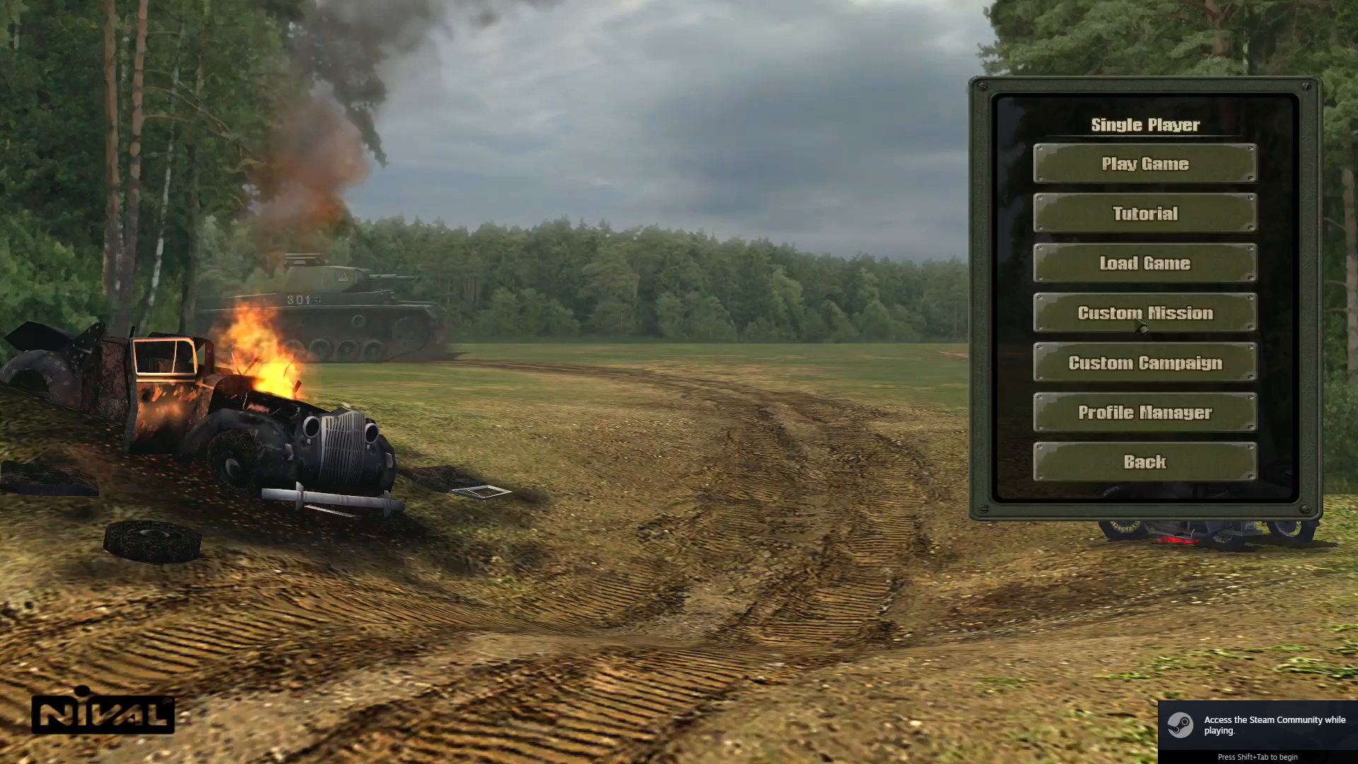
# Choose the unnamed 5x5 British map among the custom missions, load it and begin playing.
pyautogui.click(1137, 324)
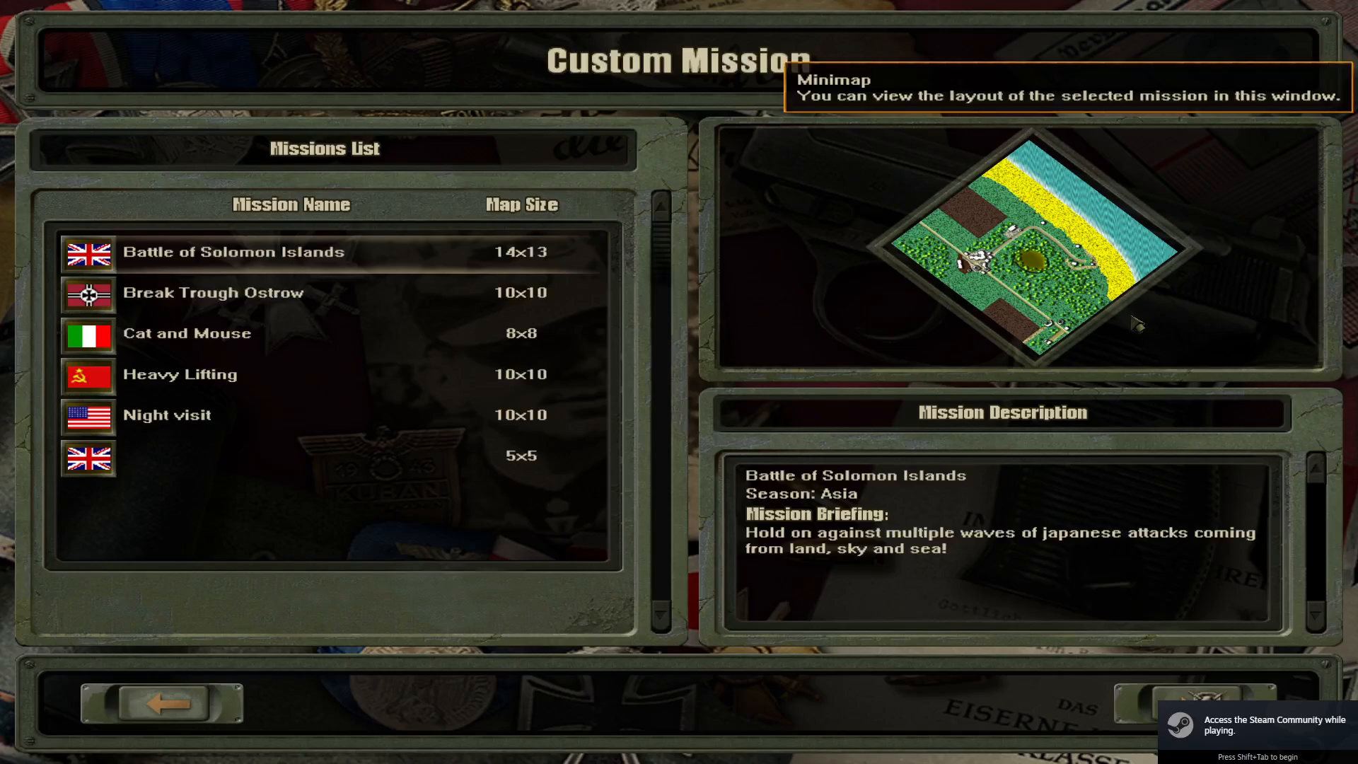
pyautogui.click(509, 458)
pyautogui.click(1192, 705)
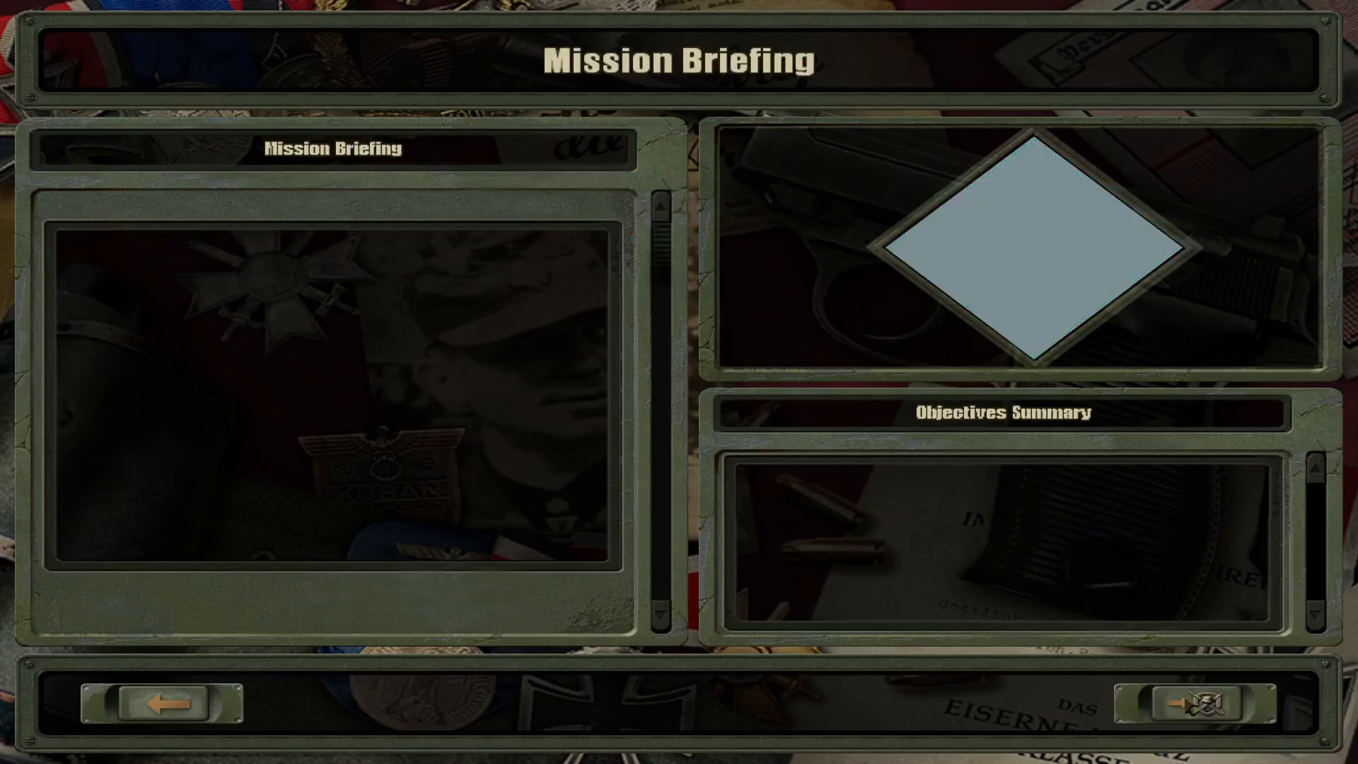
pyautogui.click(1193, 706)
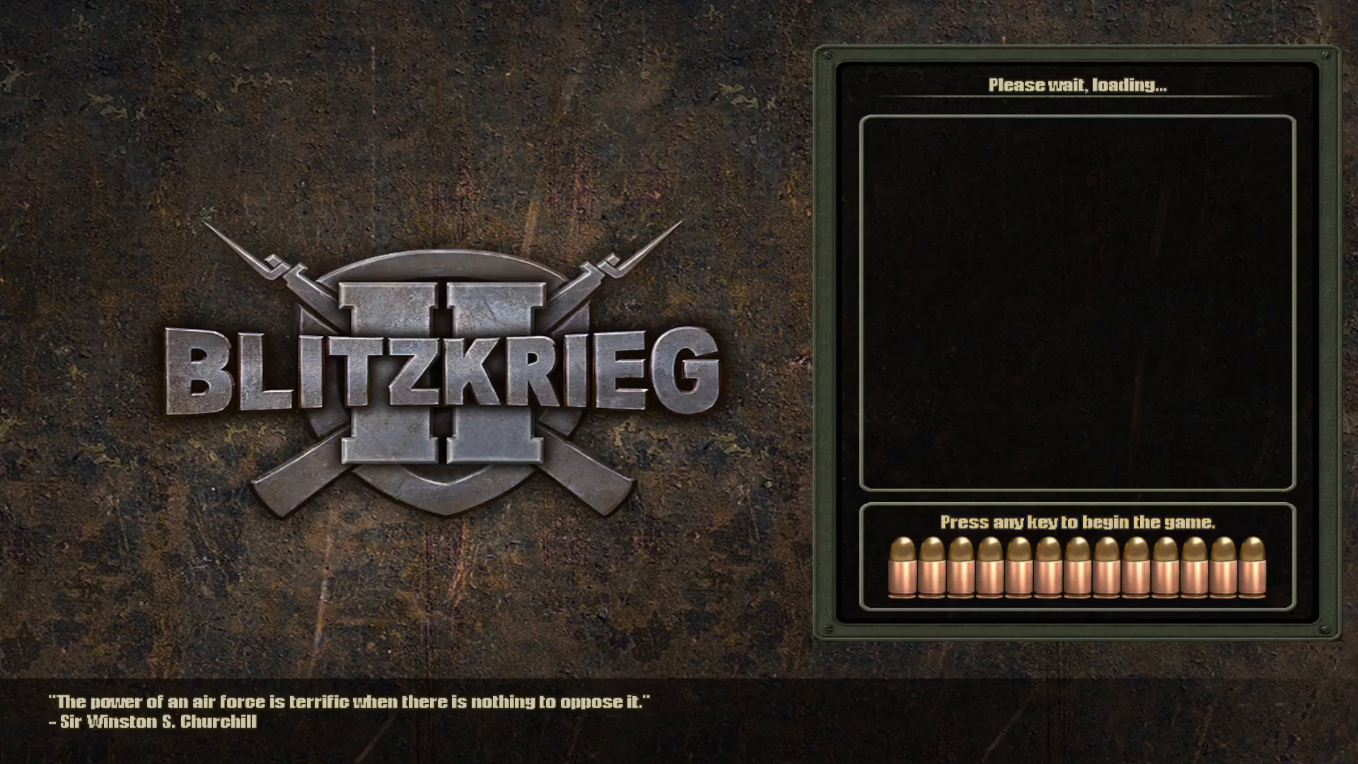
pyautogui.click(1012, 531)
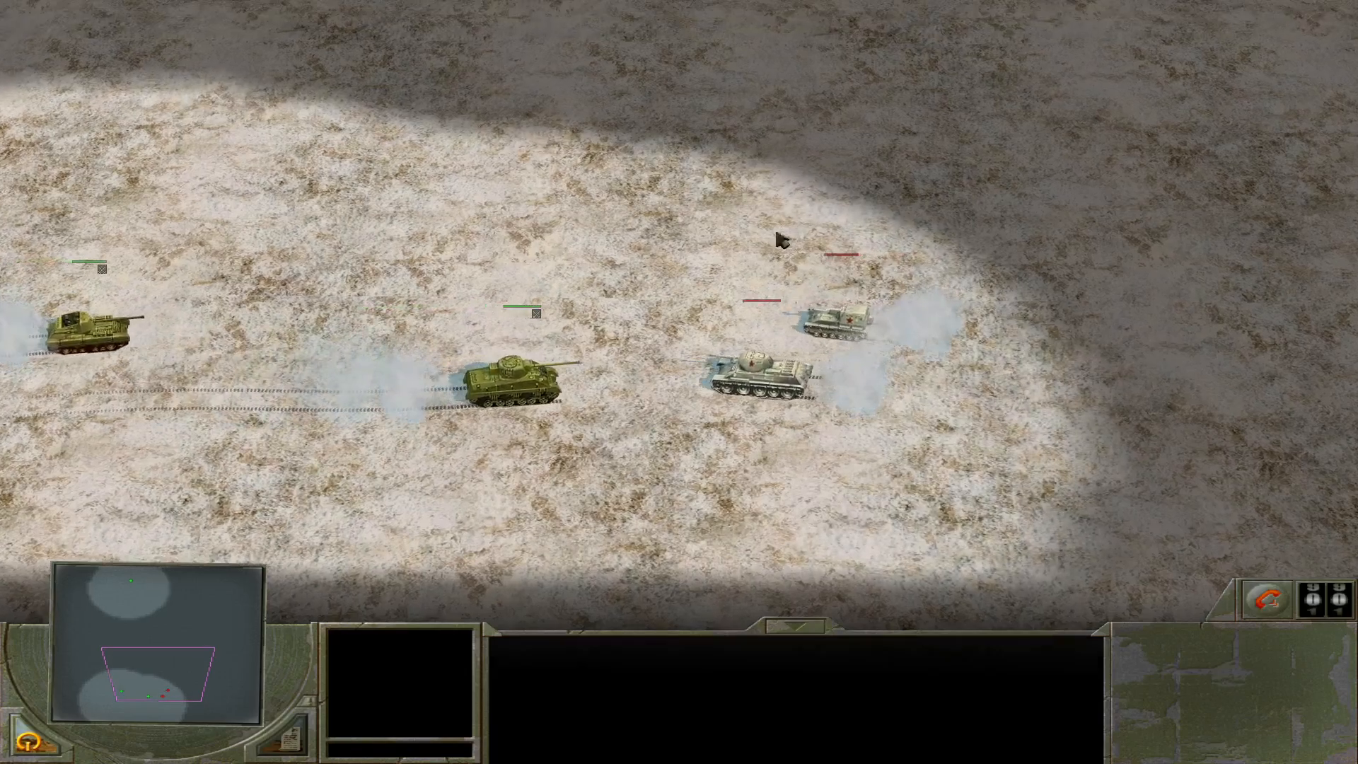
# Watch the British and Soviet tanks meet and fight in the Meetup area.
pyautogui.moveTo(734, 399)
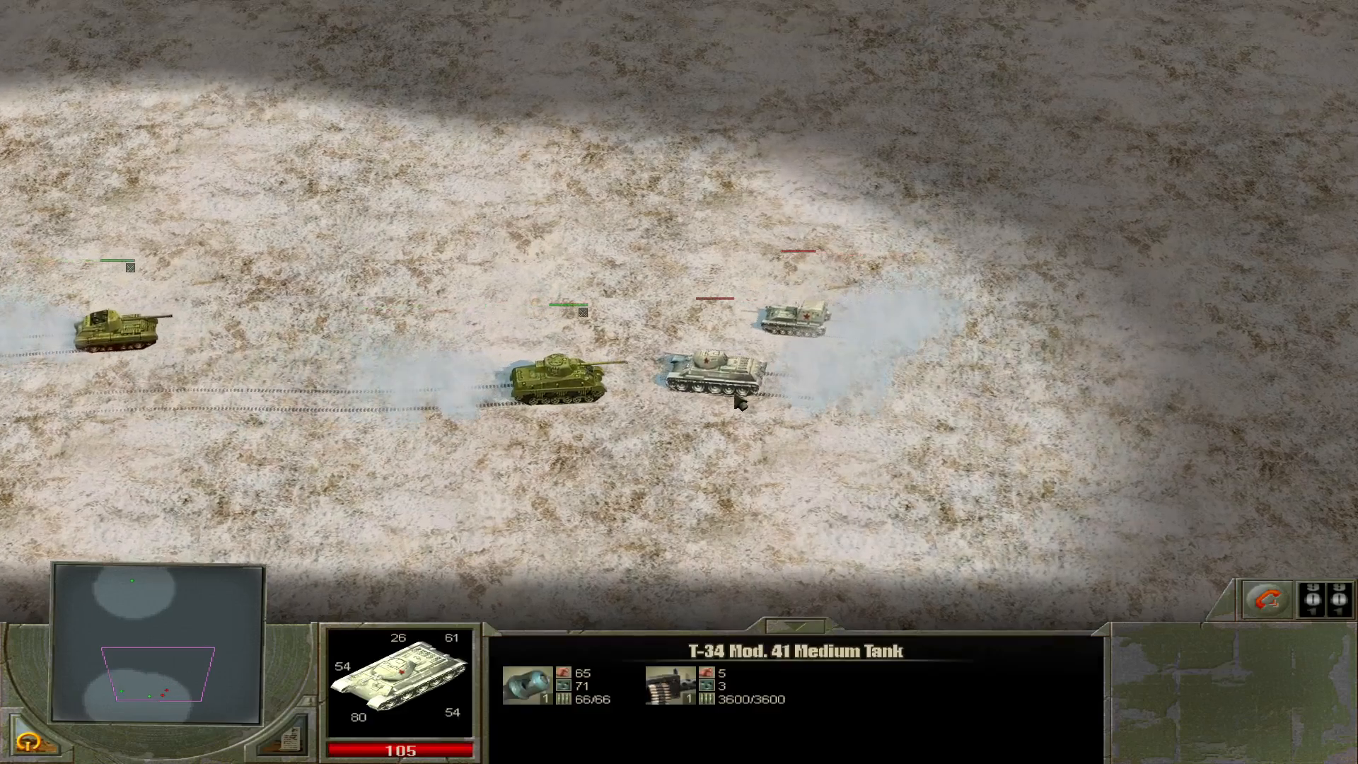
pyautogui.scroll(3, 679, 319)
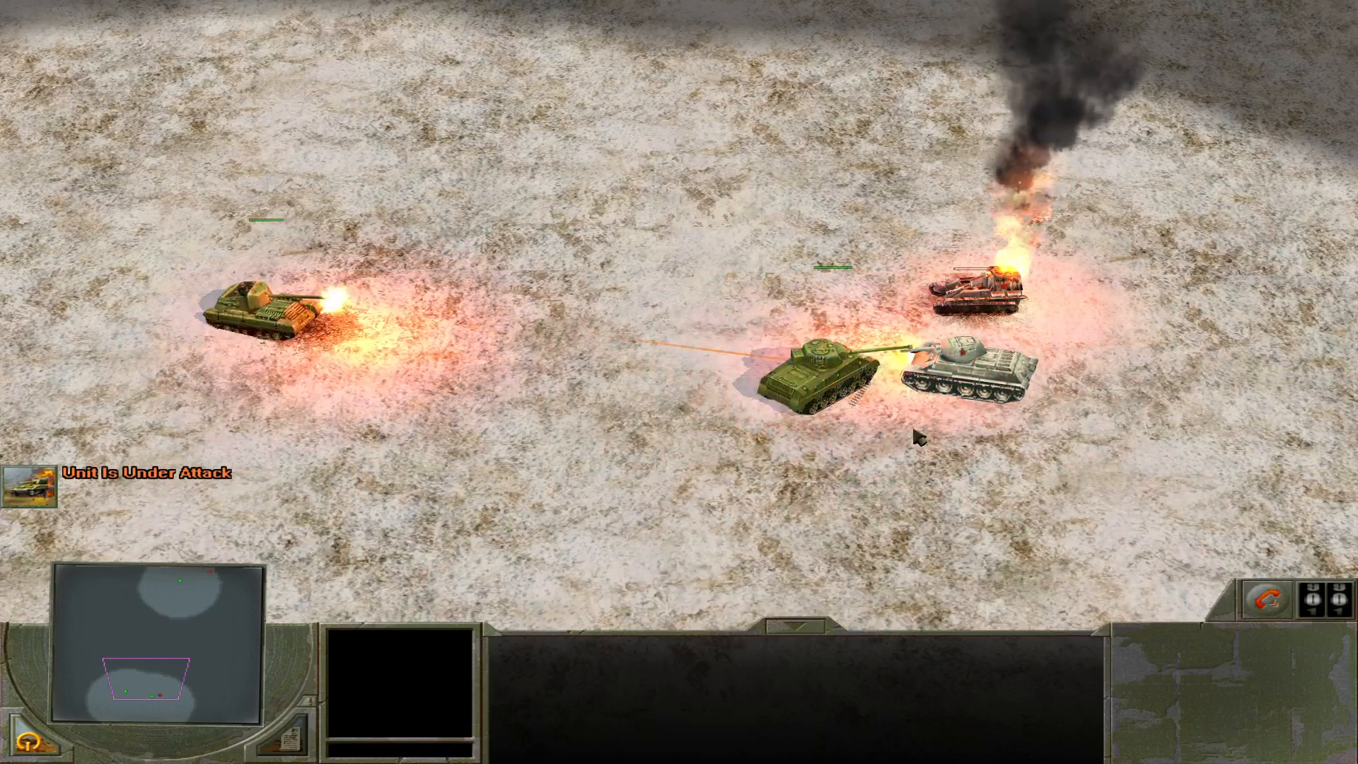
pyautogui.moveTo(949, 386)
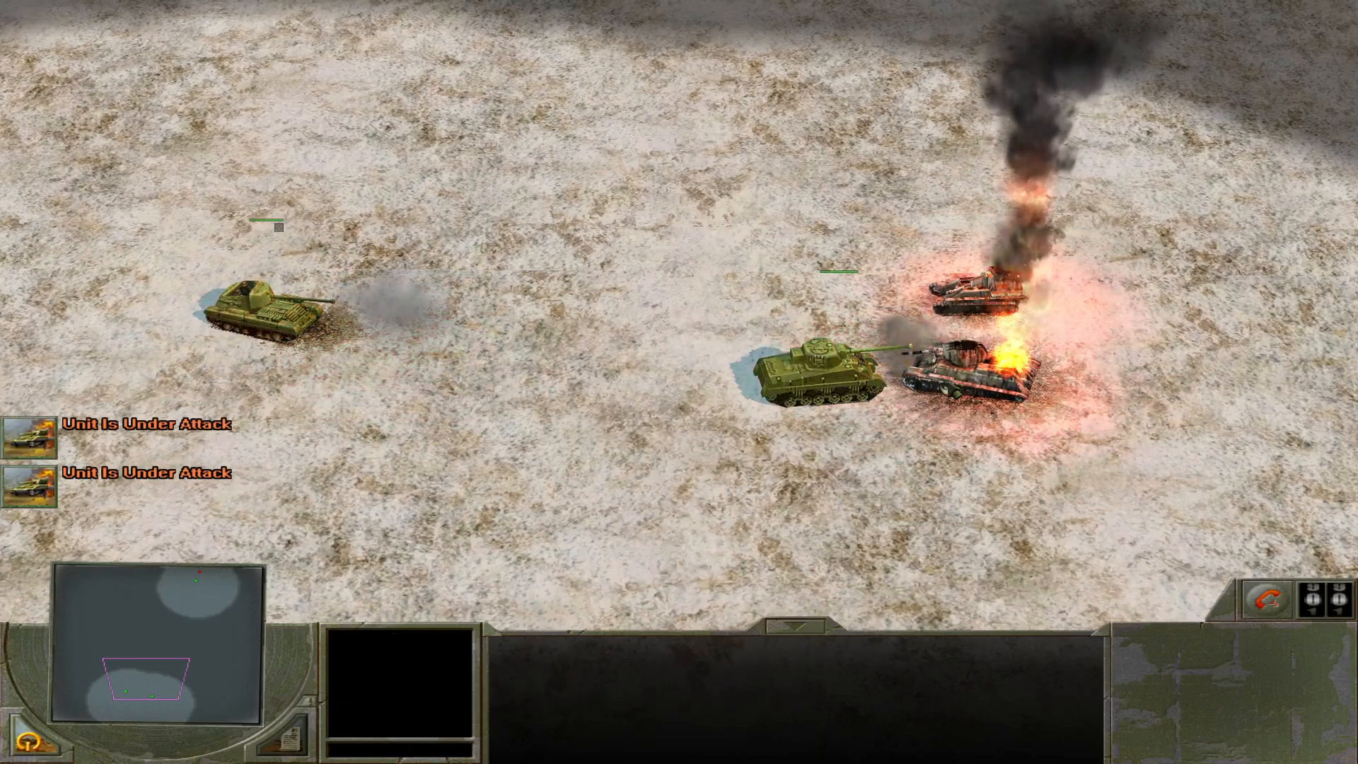
pyautogui.scroll(-3, 949, 388)
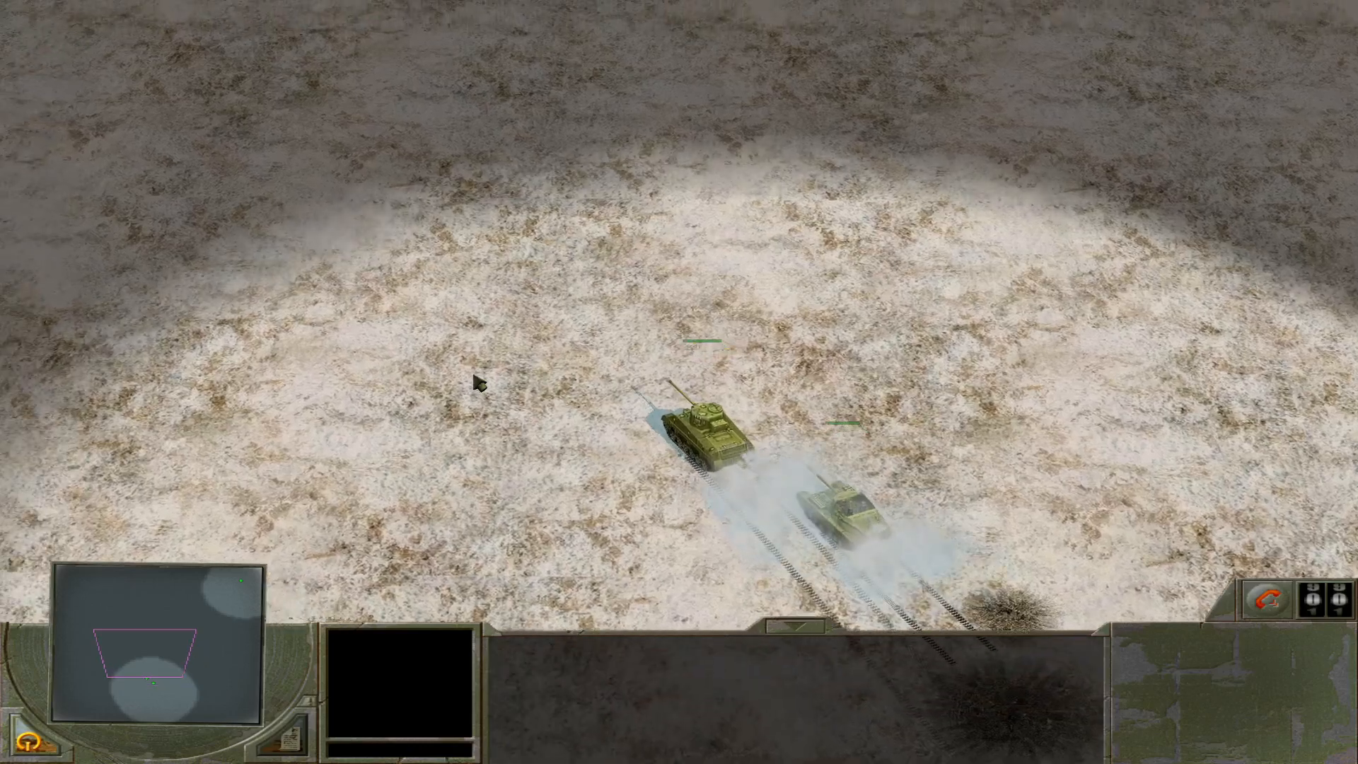
# Rotate the camera to follow the British tanks from the Meetup area toward the Grant's corner.
pyautogui.moveTo(469, 376); pyautogui.dragTo(450, 373, button='middle')
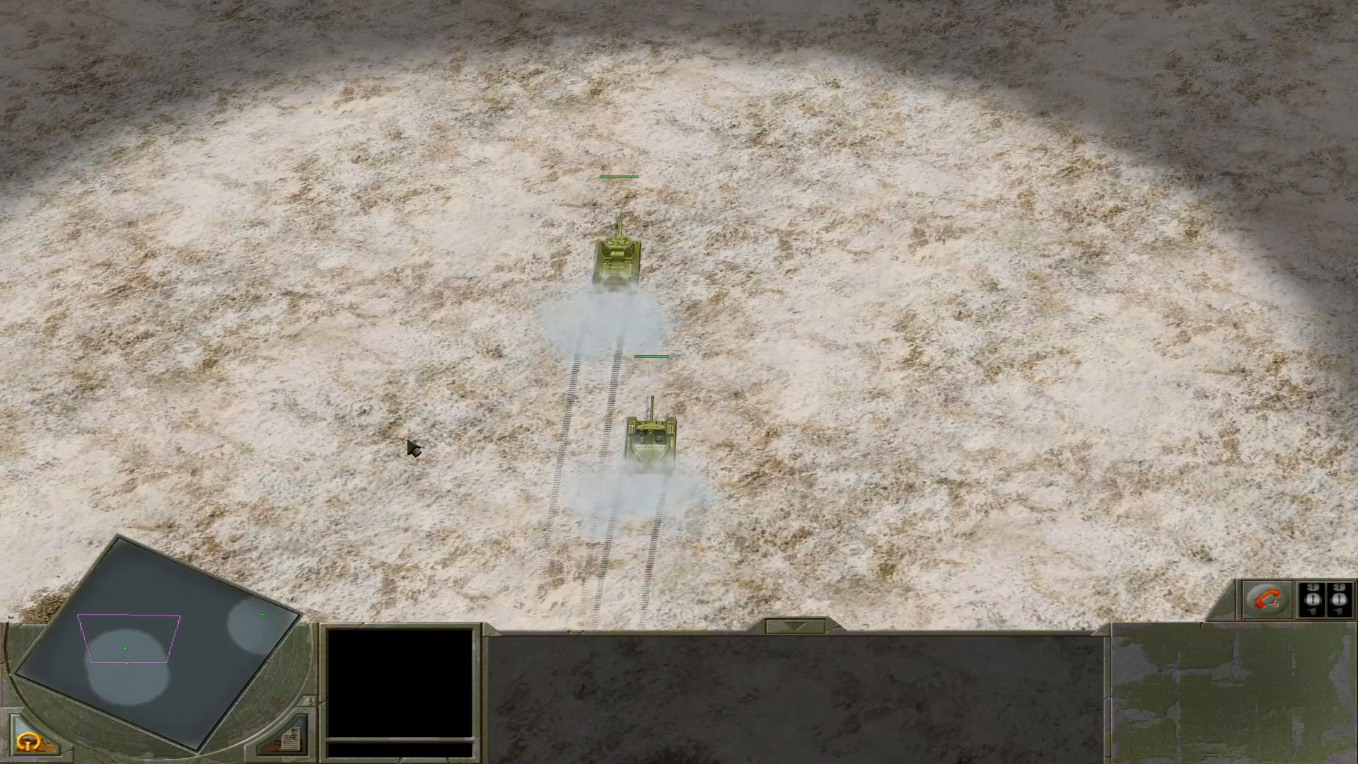
pyautogui.moveTo(413, 448); pyautogui.dragTo(427, 440, button='middle')
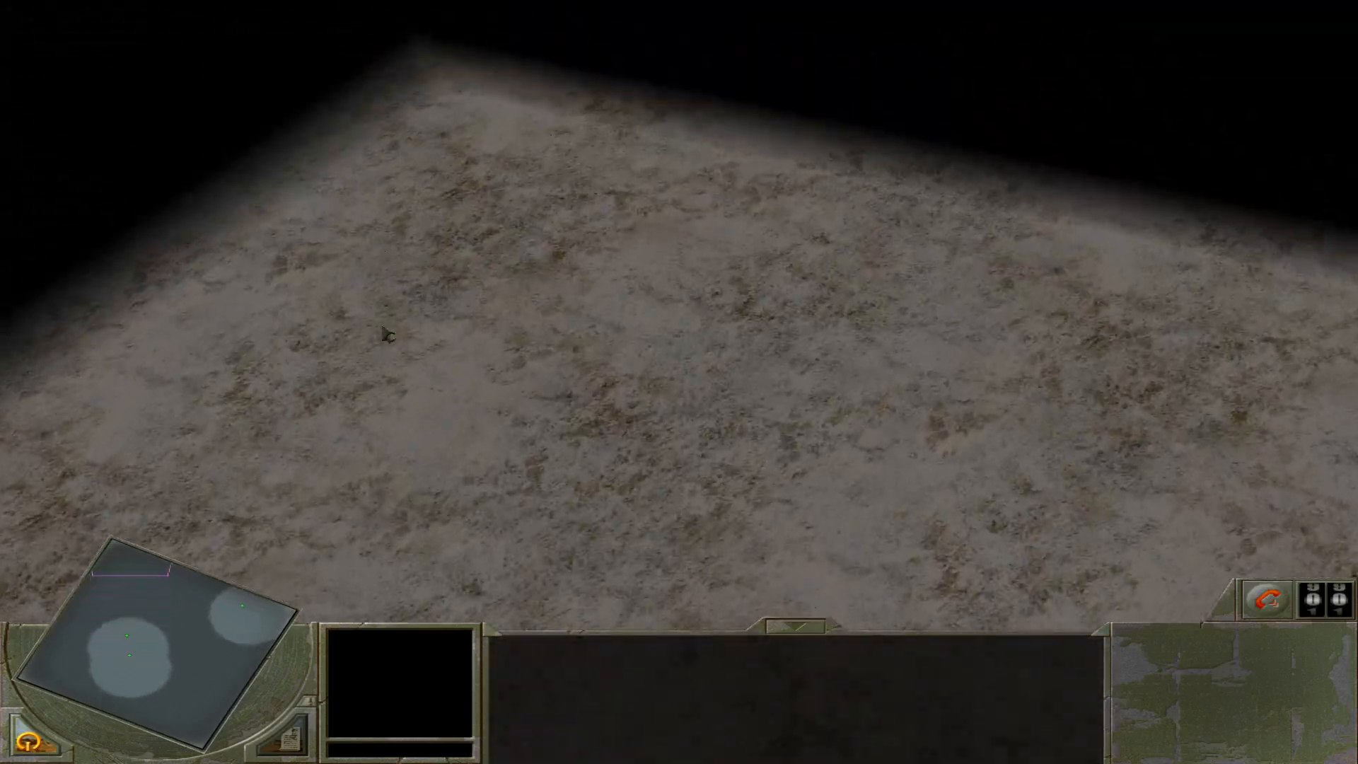
pyautogui.moveTo(371, 419)
pyautogui.mouseDown(button='middle')
pyautogui.moveTo(427, 419)
pyautogui.moveTo(390, 427)
pyautogui.mouseUp(button='middle')
pyautogui.moveTo(561, 416); pyautogui.dragTo(622, 404, button='middle')
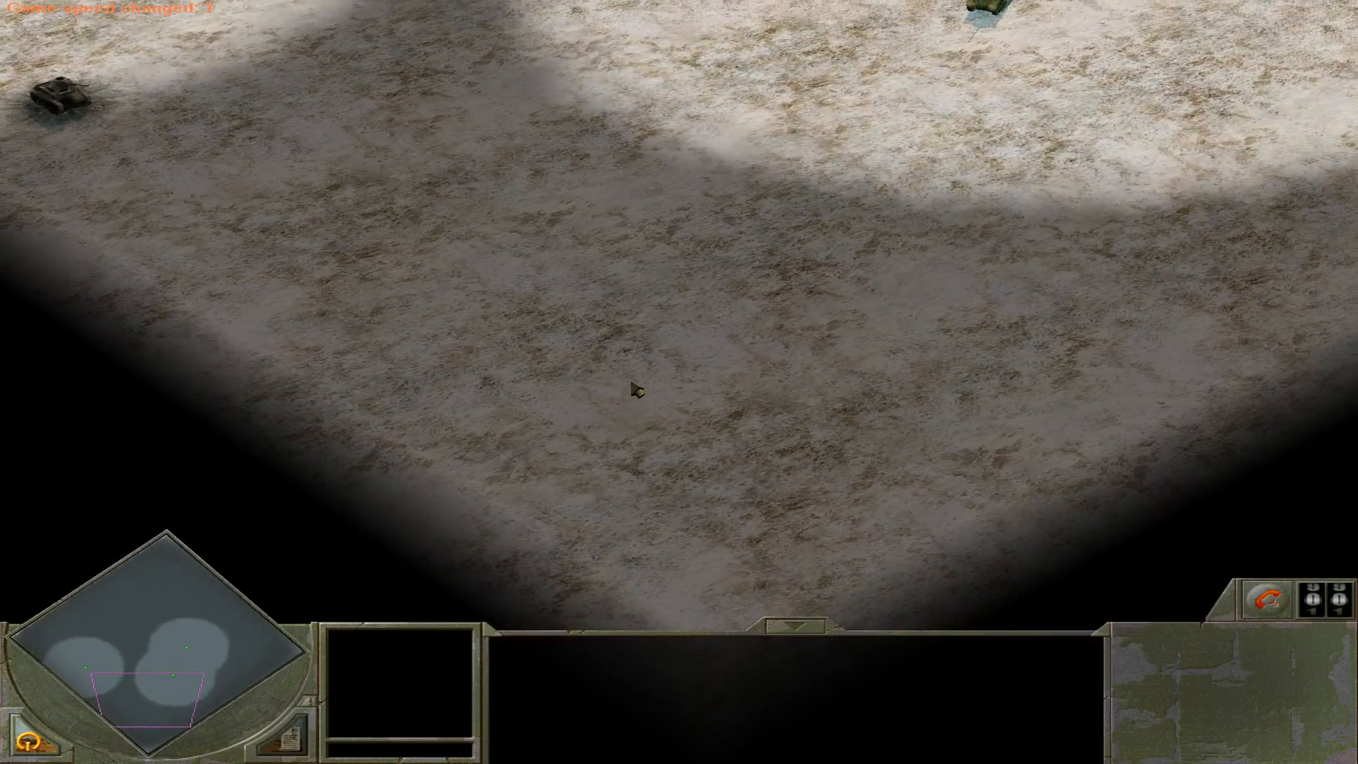
# Raise the game speed to 5 for the drive to the Grant, slow it down again, and examine the gathered tanks.
pyautogui.press('KP_Add')
pyautogui.press('KP_Add')
pyautogui.press('KP_Add')
pyautogui.press('KP_Add')
pyautogui.press('KP_Add')
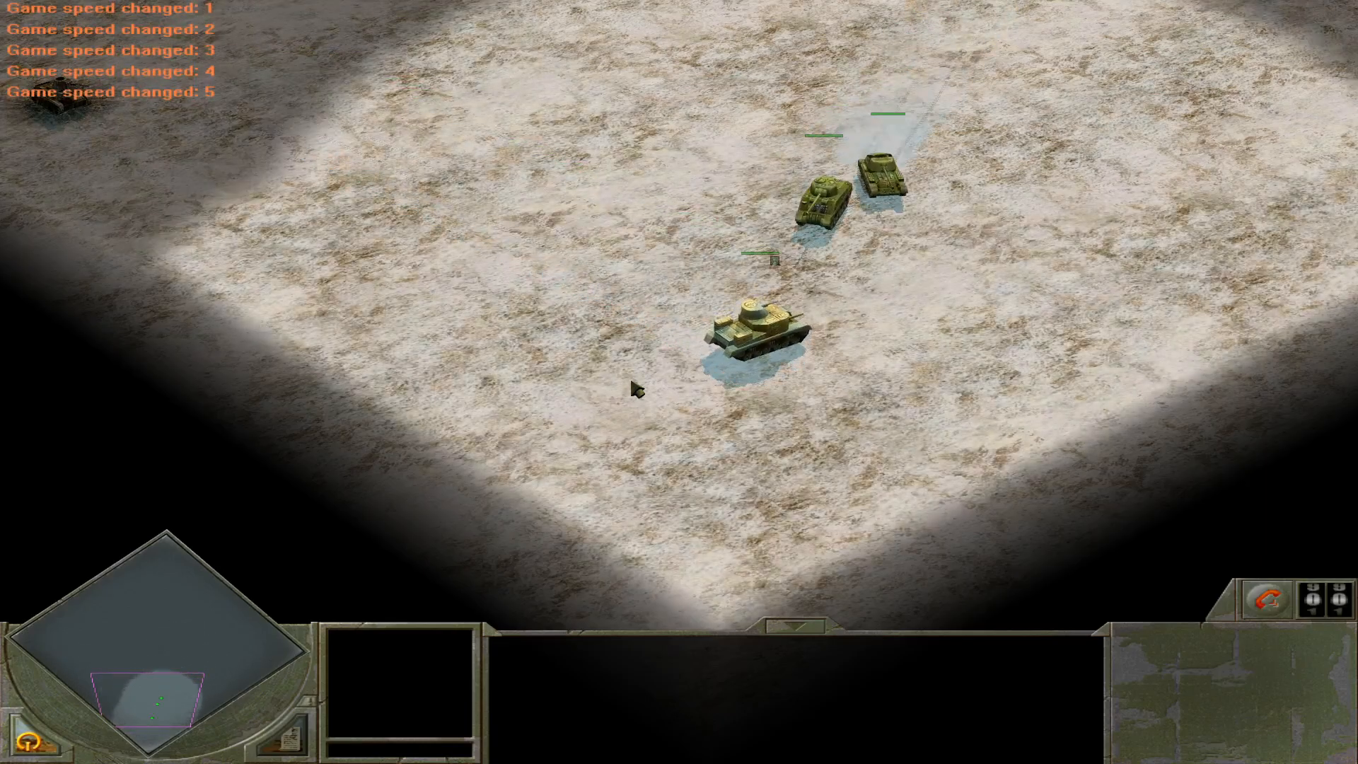
pyautogui.press('-')
pyautogui.press('-')
pyautogui.press('-')
pyautogui.press('-')
pyautogui.press('-')
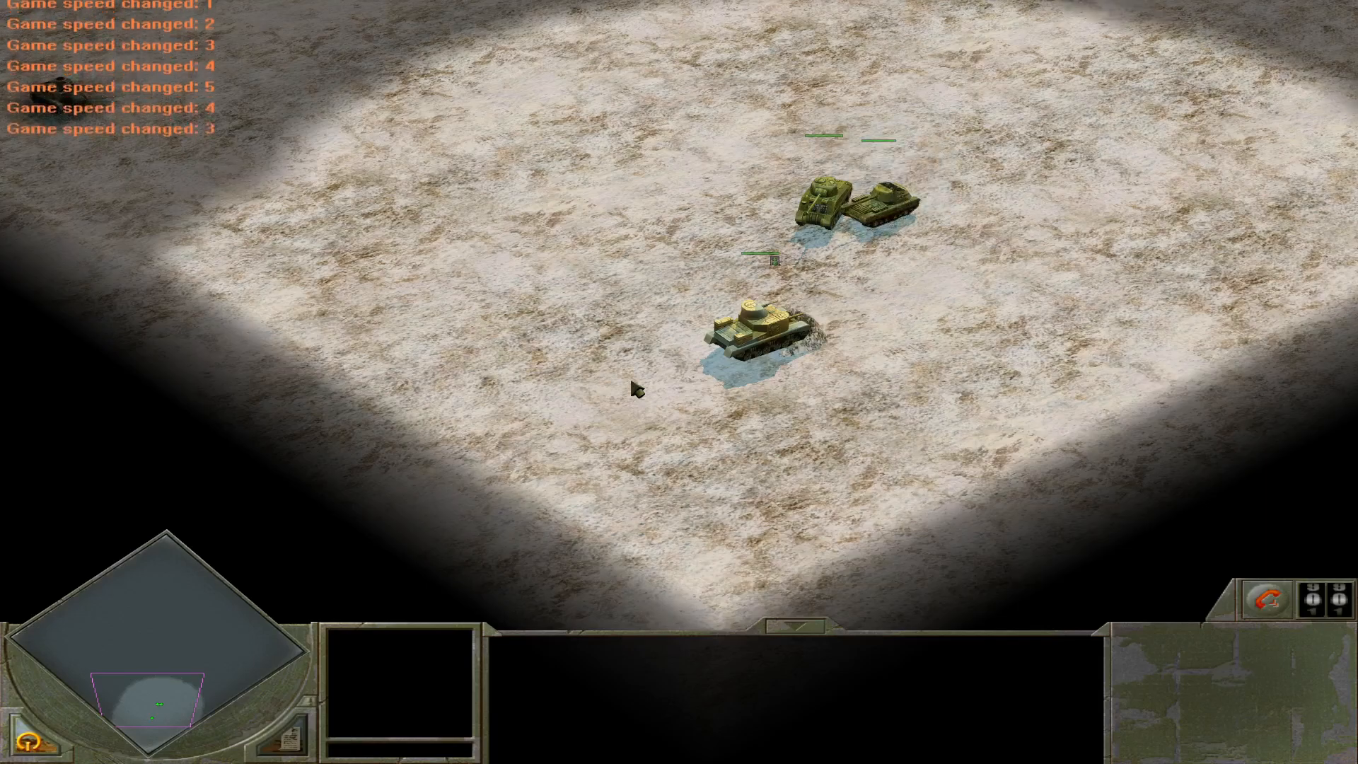
pyautogui.scroll(5, 754, 223)
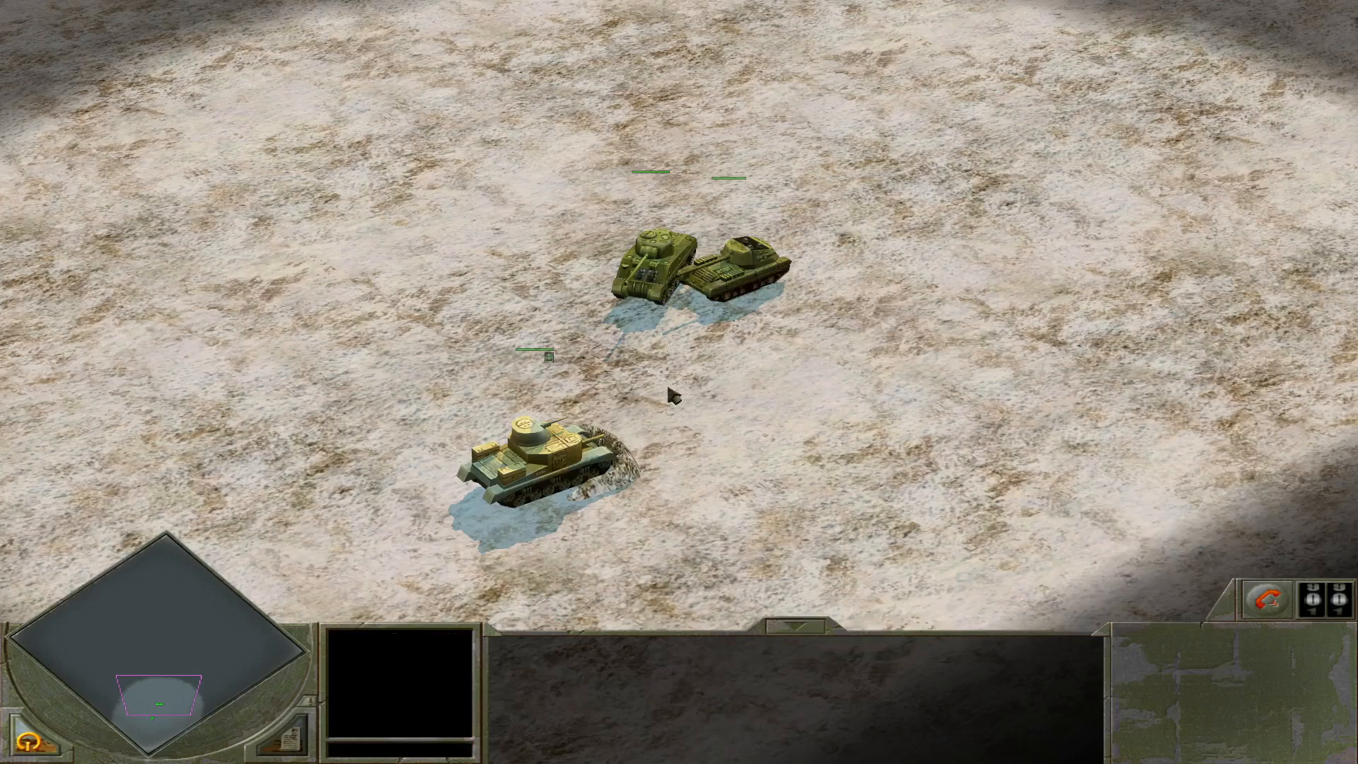
pyautogui.scroll(-2, 686, 485)
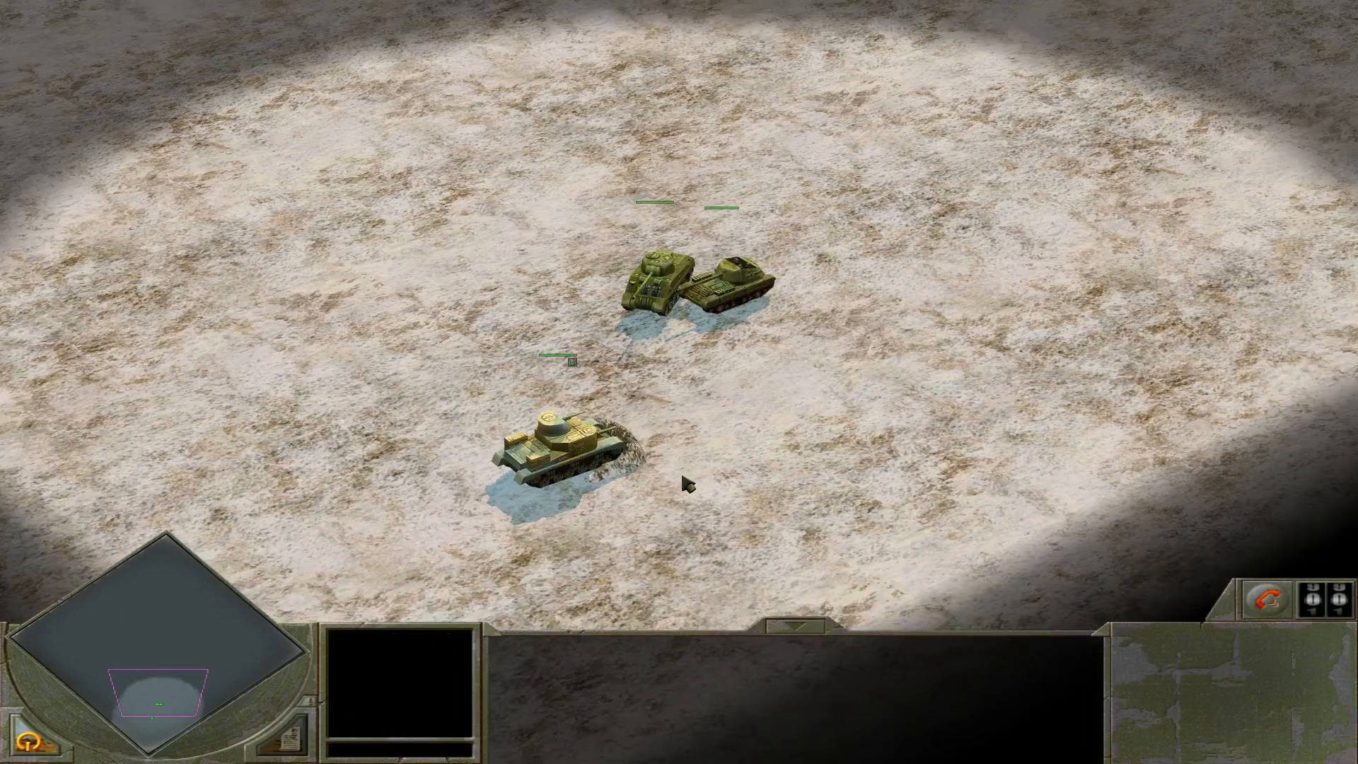
pyautogui.scroll(-2, 685, 484)
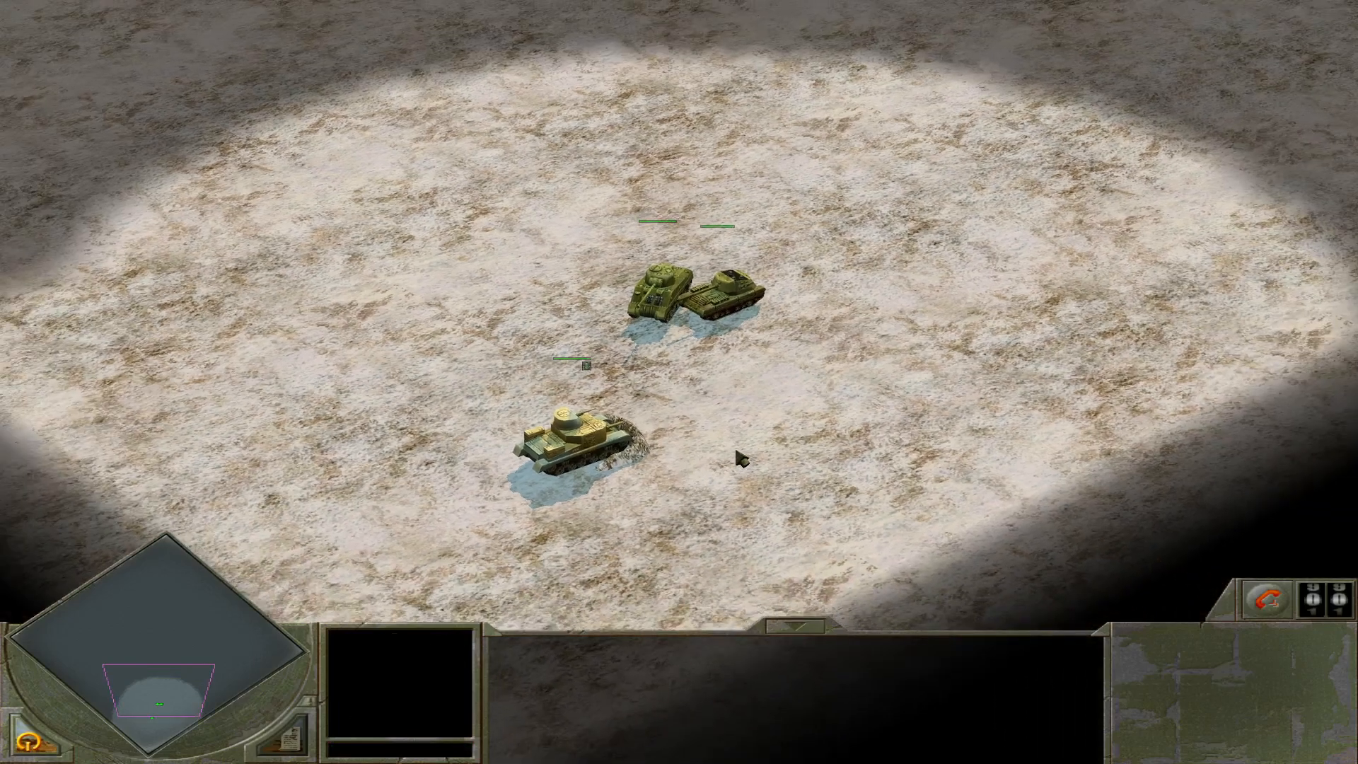
# Restart the custom mission and begin it again once it is loaded.
pyautogui.press('Escape')
pyautogui.click(710, 259)
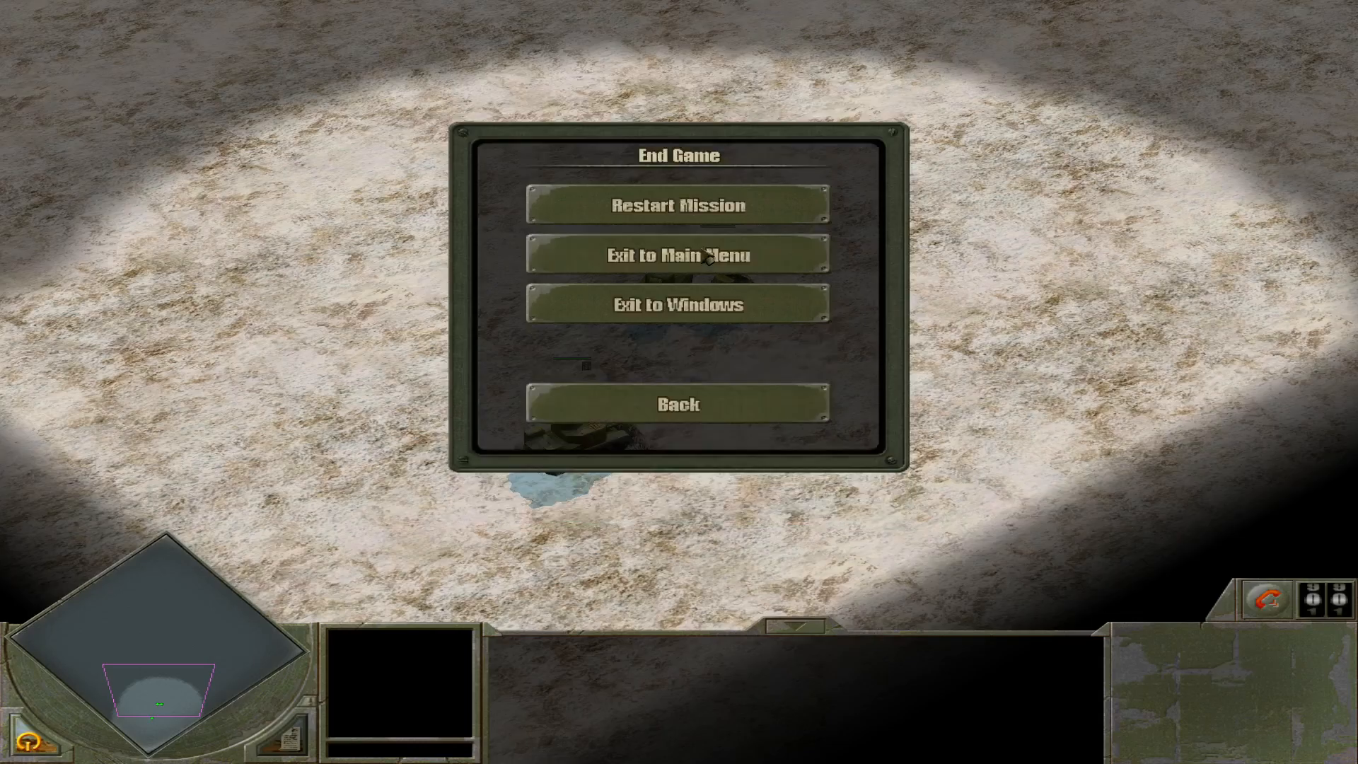
pyautogui.click(705, 214)
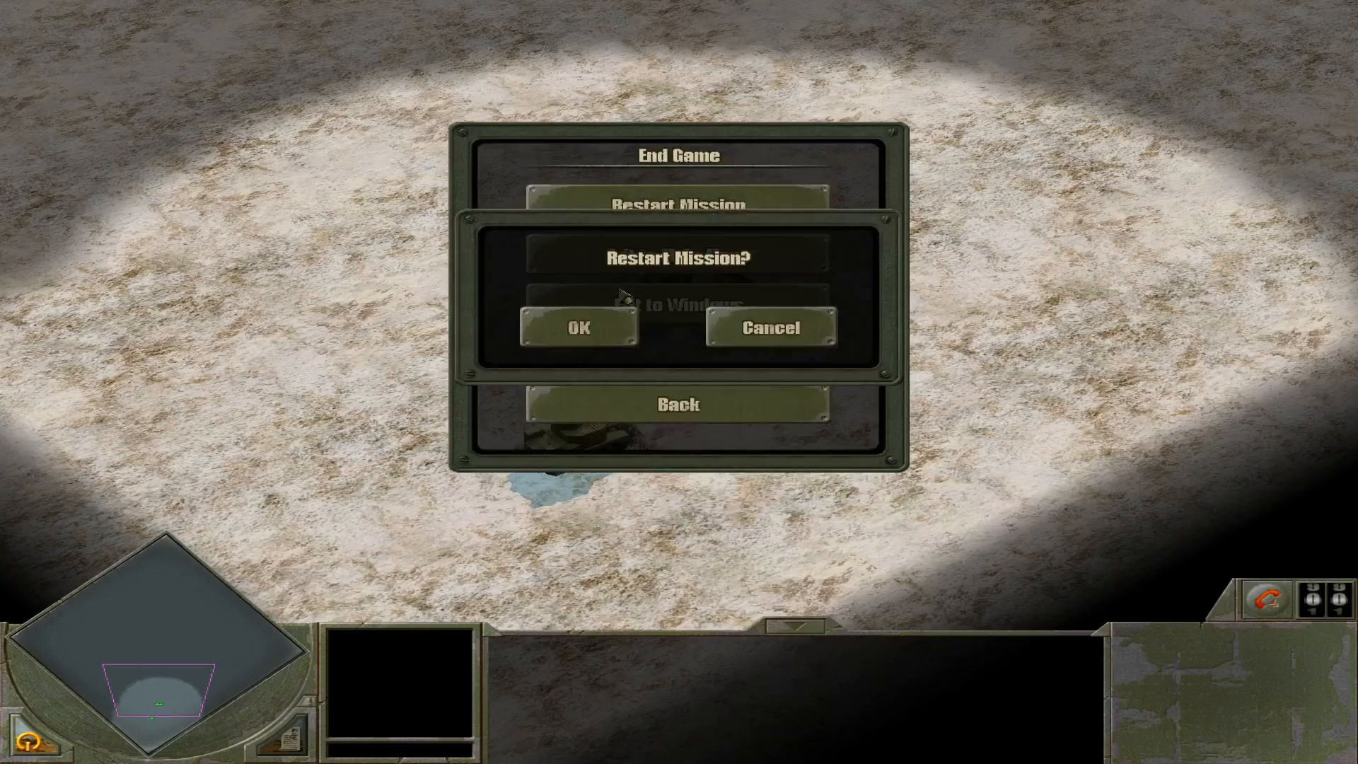
pyautogui.click(600, 331)
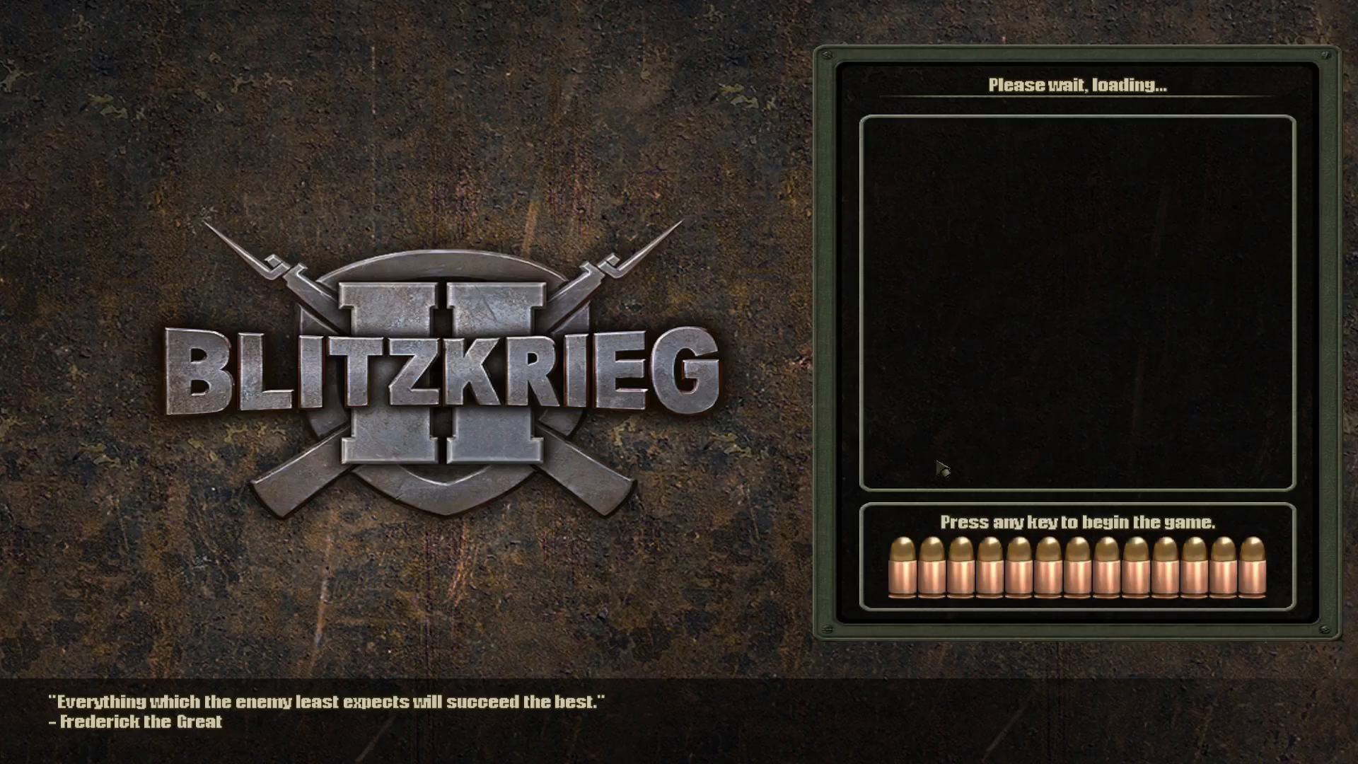
pyautogui.click(999, 525)
# Select the Sherman VC Firefly and inspect the SU-76 and T-34 near the burning wreck in the Meetup area.
pyautogui.click(665, 467)
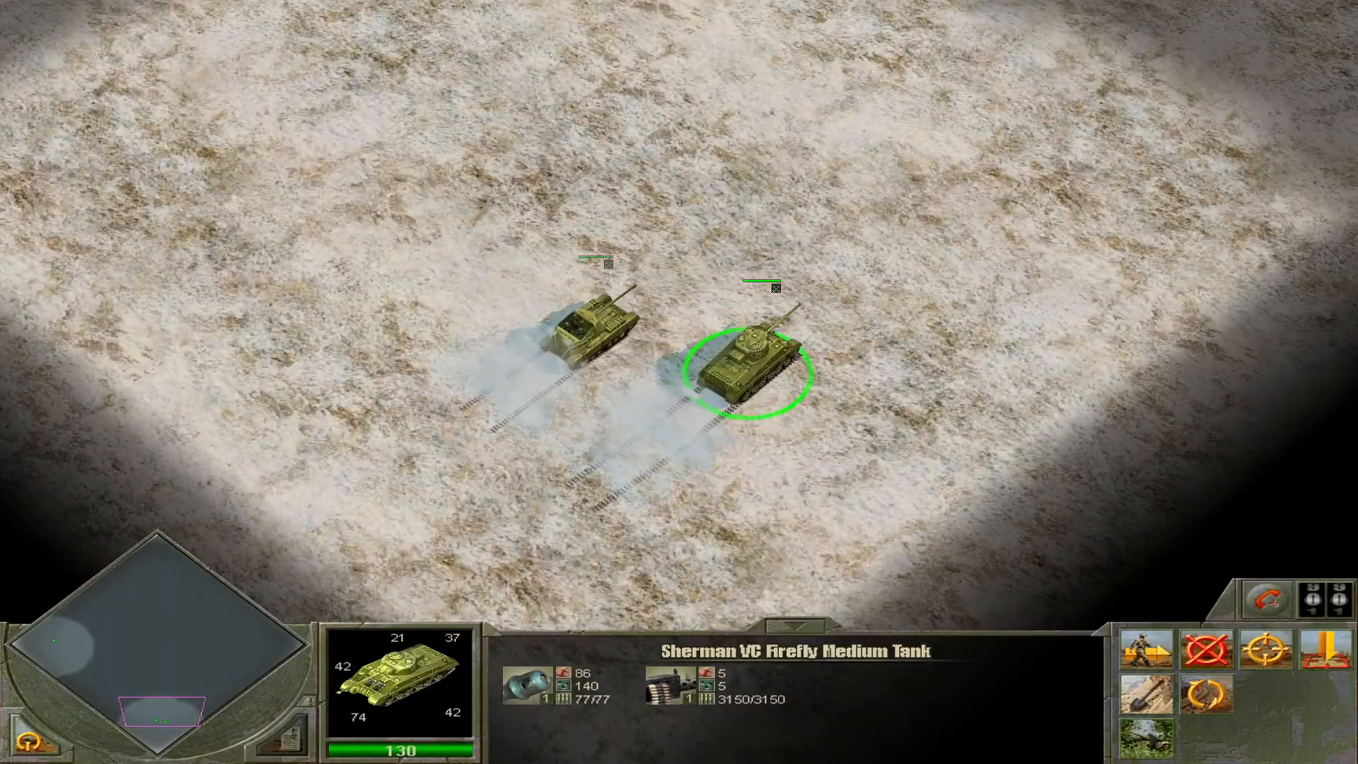
pyautogui.moveTo(941, 518); pyautogui.dragTo(941, 518, button='middle')
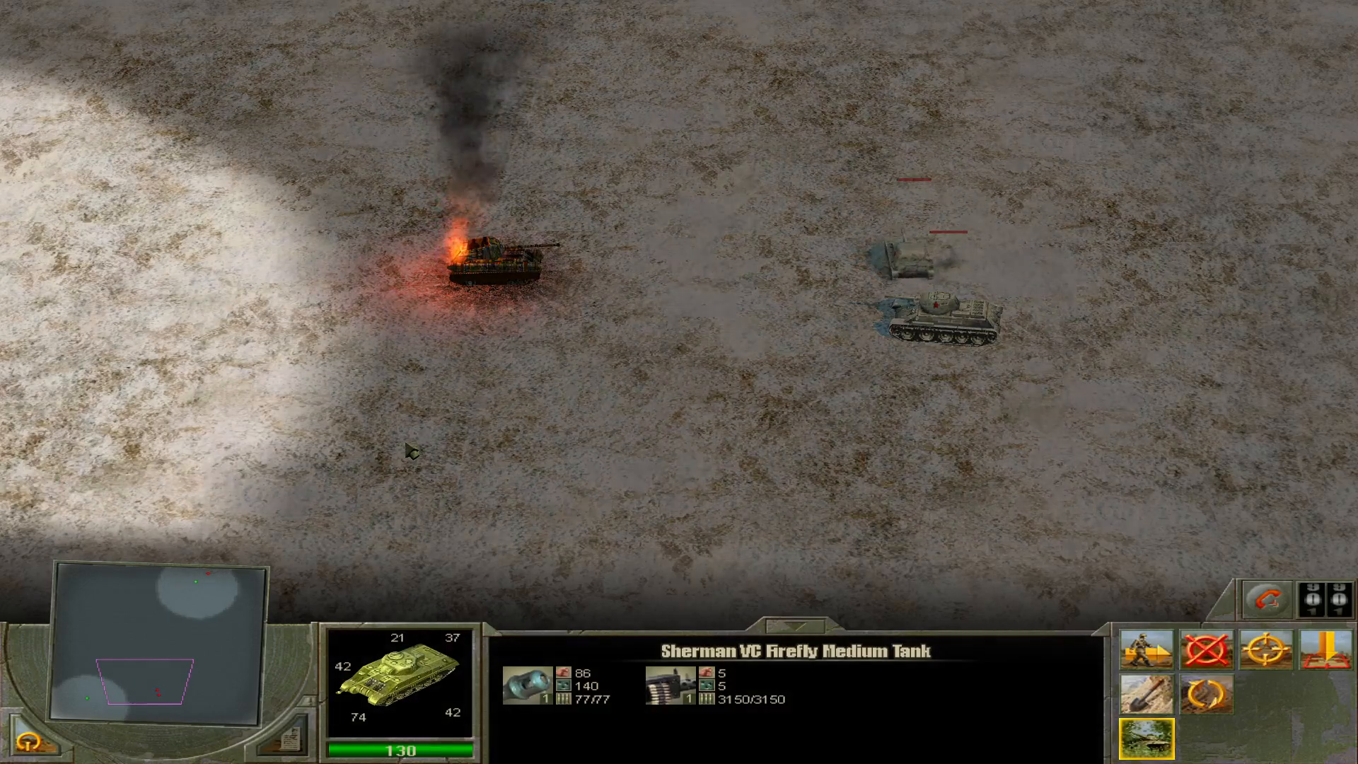
pyautogui.moveTo(931, 264)
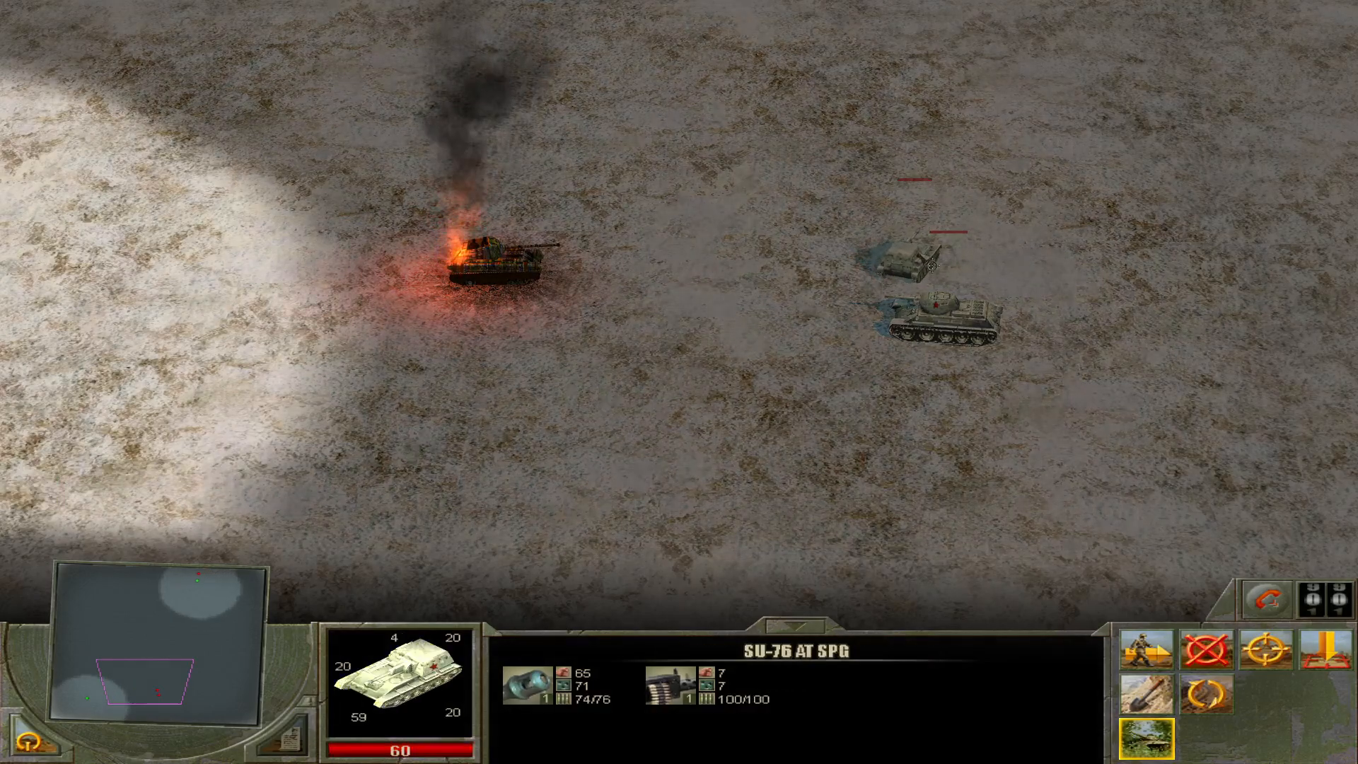
pyautogui.moveTo(935, 307)
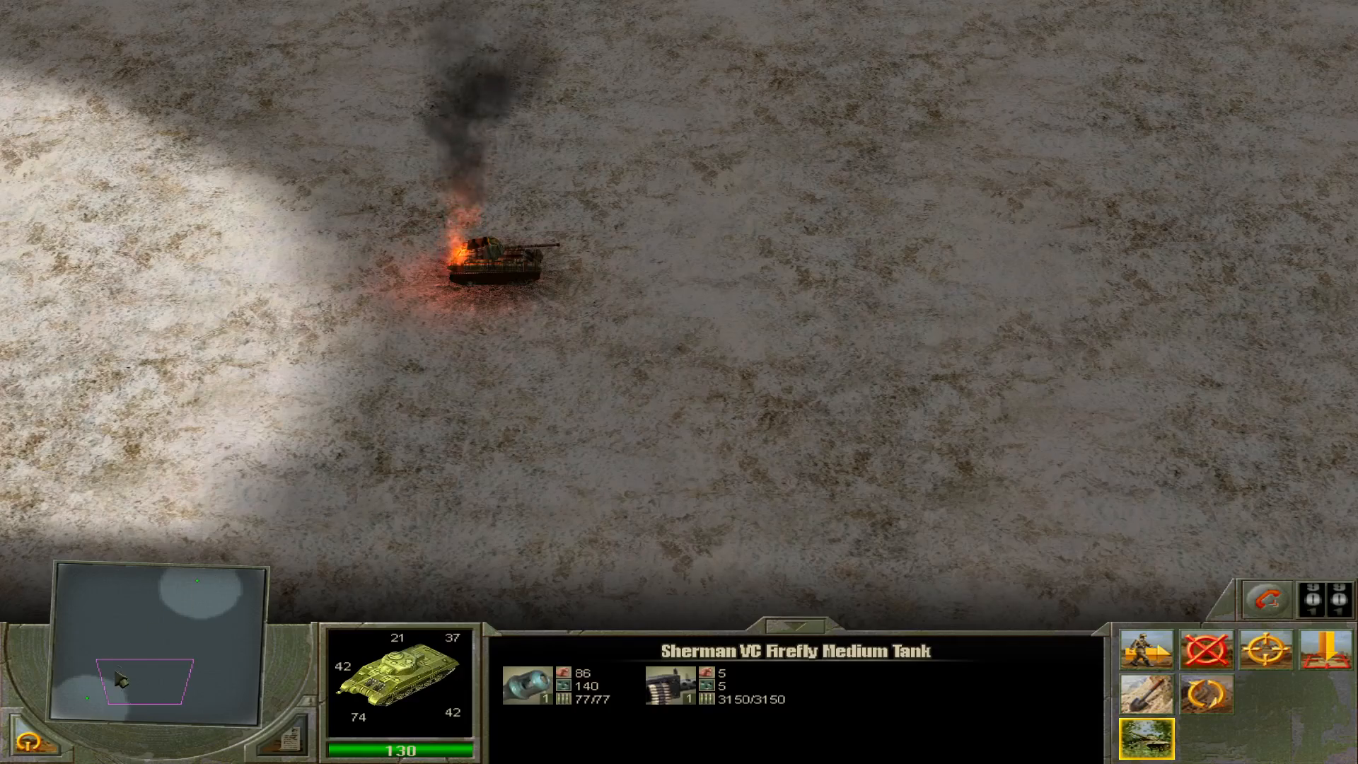
# Order the Sherman VC Firefly to make an aggressive move to the middle of the map, and bring it back into view.
pyautogui.click(94, 708)
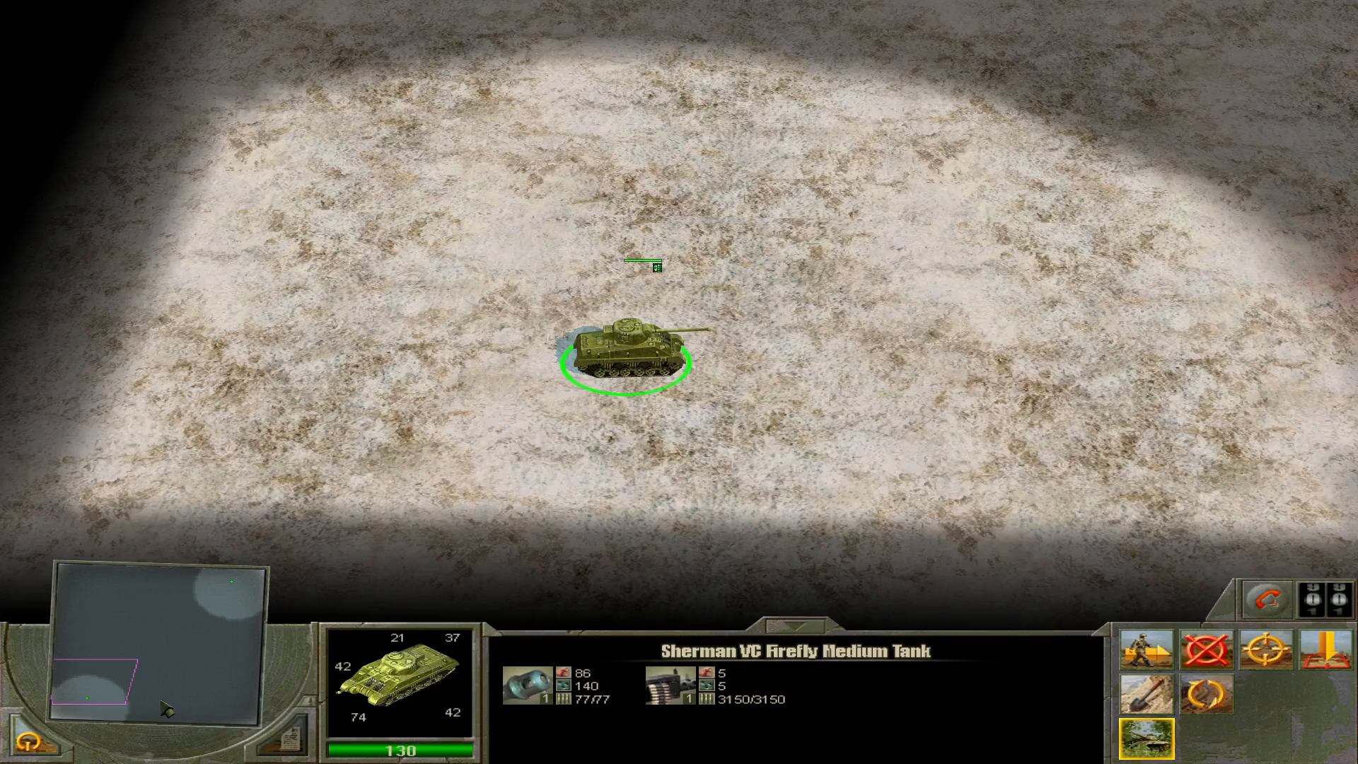
pyautogui.click(161, 702)
pyautogui.press('a')
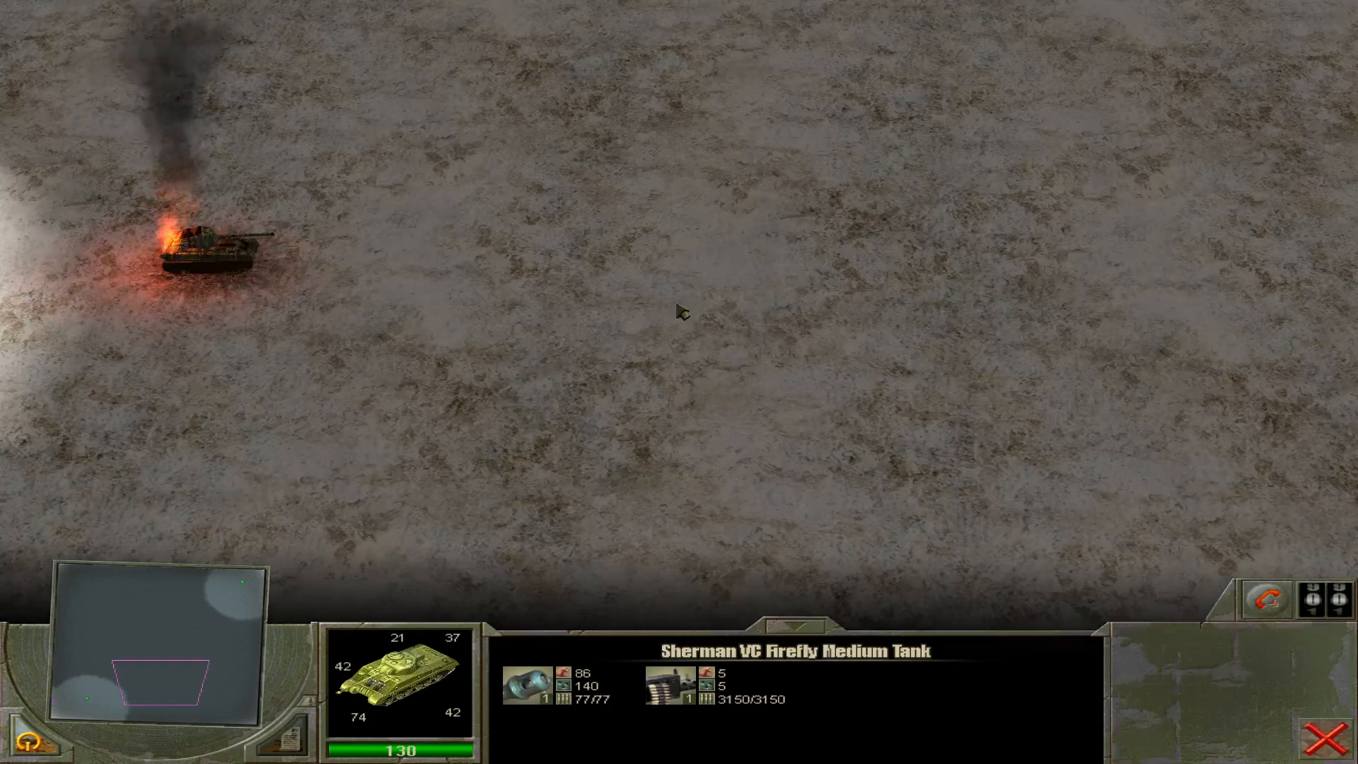
pyautogui.click(677, 304)
pyautogui.click(93, 704)
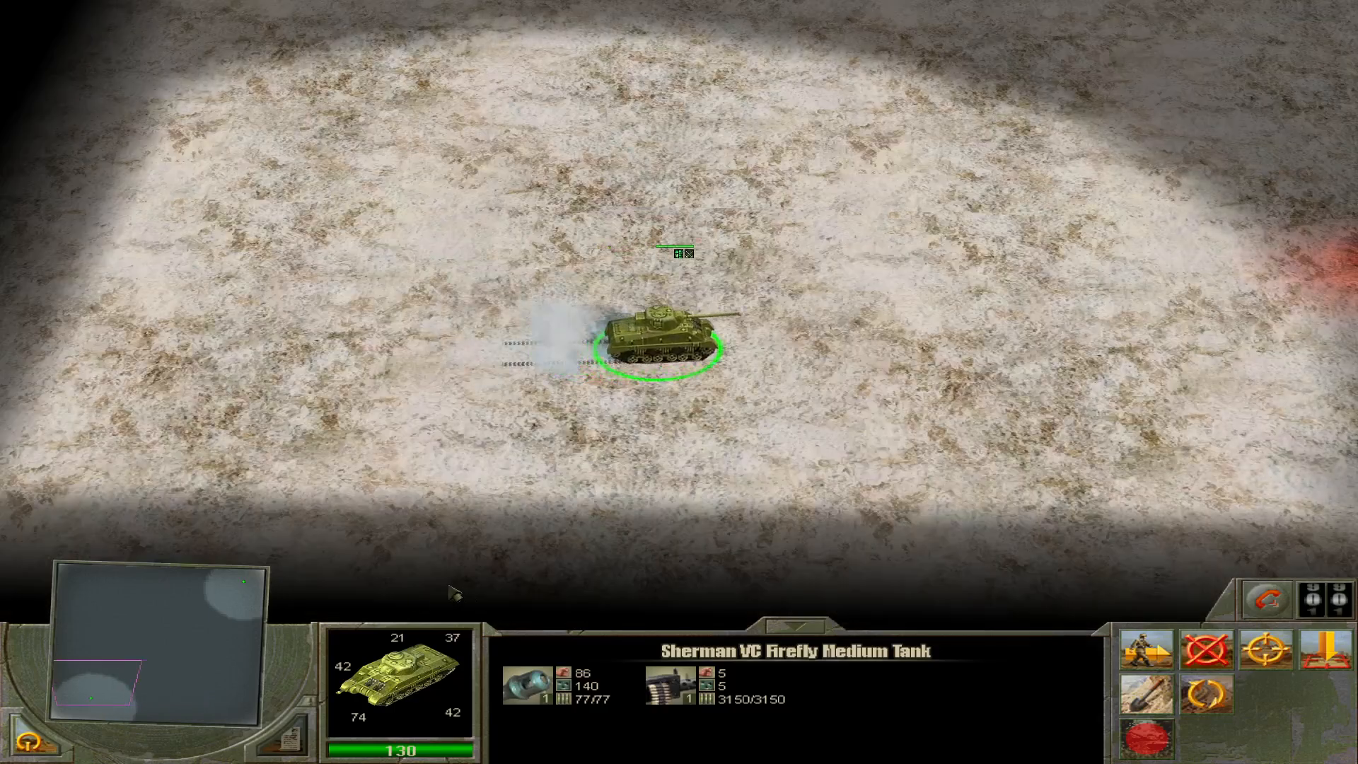
# Switch the Sherman VC Firefly's combat stance and follow its advance past the burning wreck to the enemy tanks in the Meetup area.
pyautogui.moveTo(1357, 372)
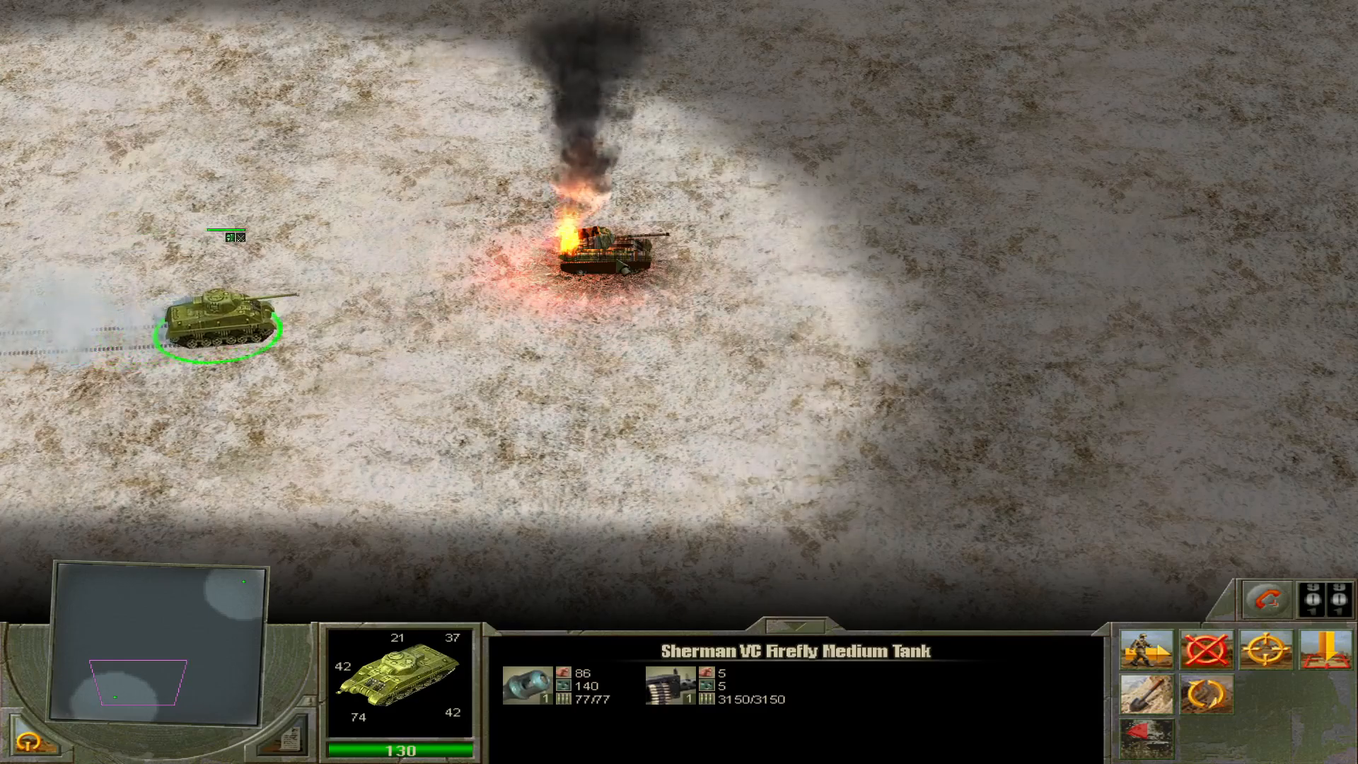
pyautogui.click(1147, 738)
pyautogui.moveTo(1357, 343)
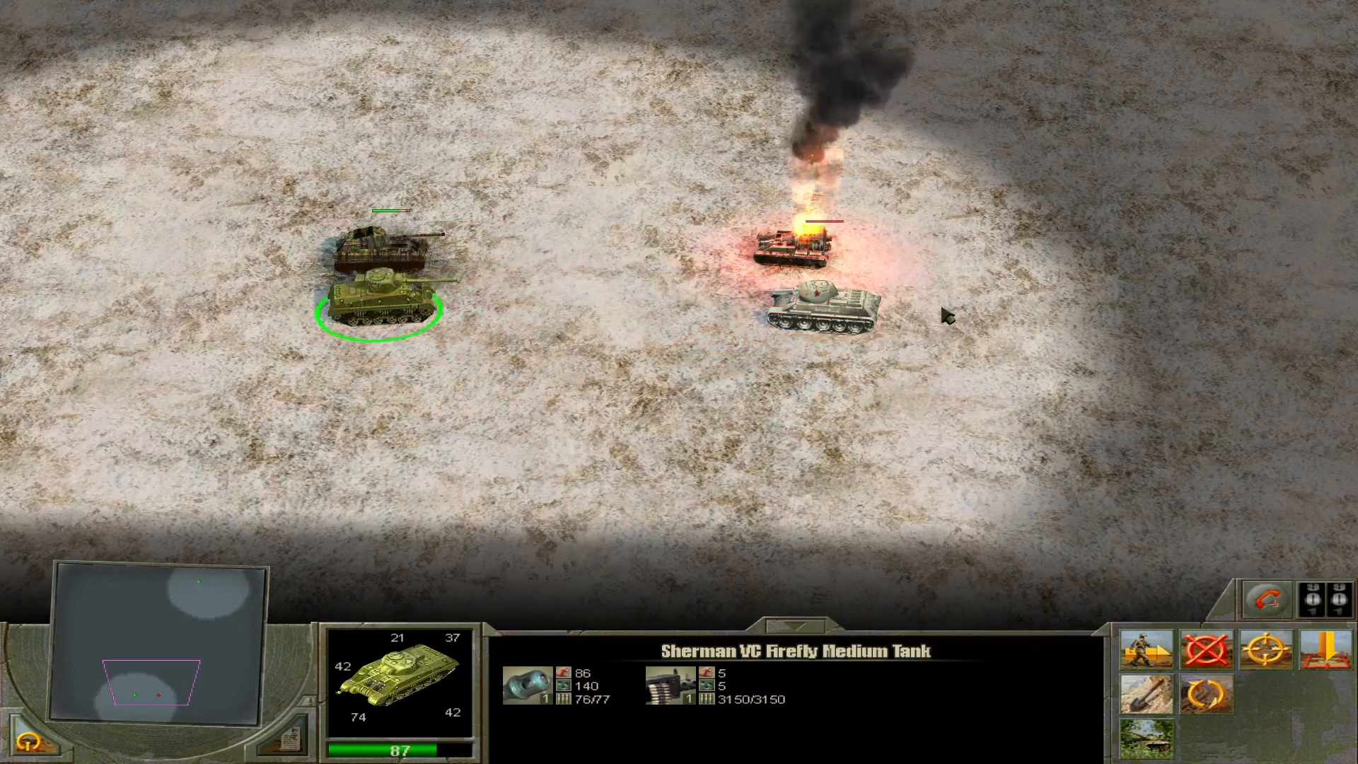
pyautogui.moveTo(875, 321)
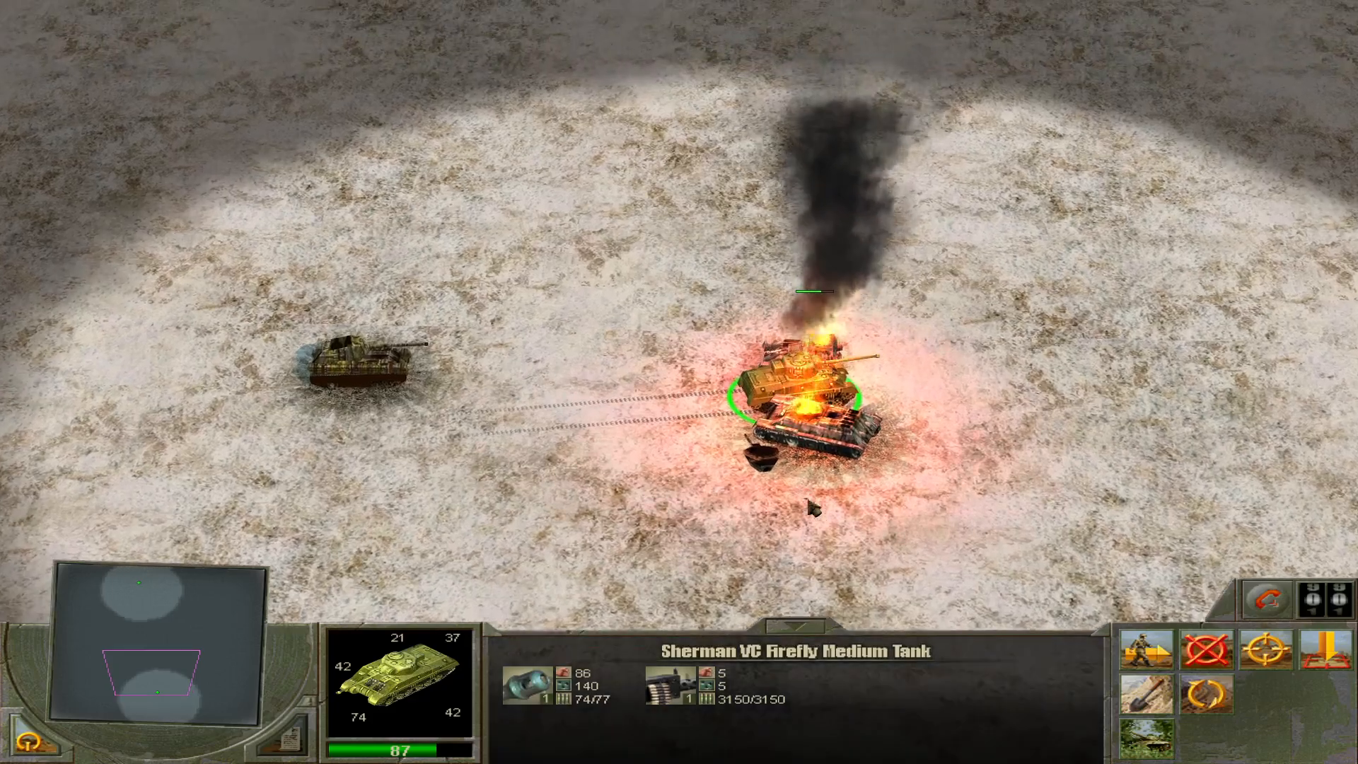
# Examine the Firefly and the burning wrecks from several angles, check on the Grant, and follow the Firefly as it drives off.
pyautogui.moveTo(808, 500)
pyautogui.mouseDown(button='middle')
pyautogui.moveTo(899, 630)
pyautogui.moveTo(878, 616)
pyautogui.mouseUp(button='middle')
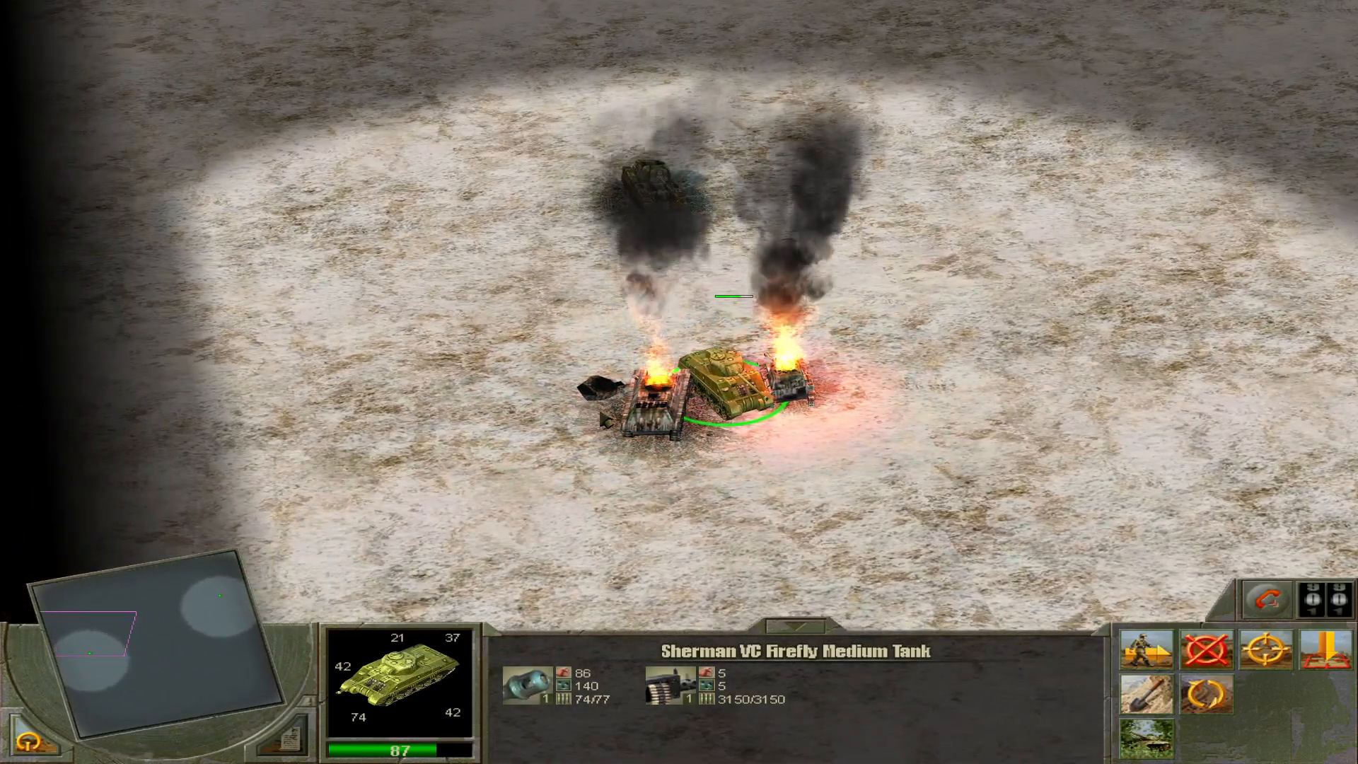
pyautogui.moveTo(688, 466); pyautogui.dragTo(702, 472, button='middle')
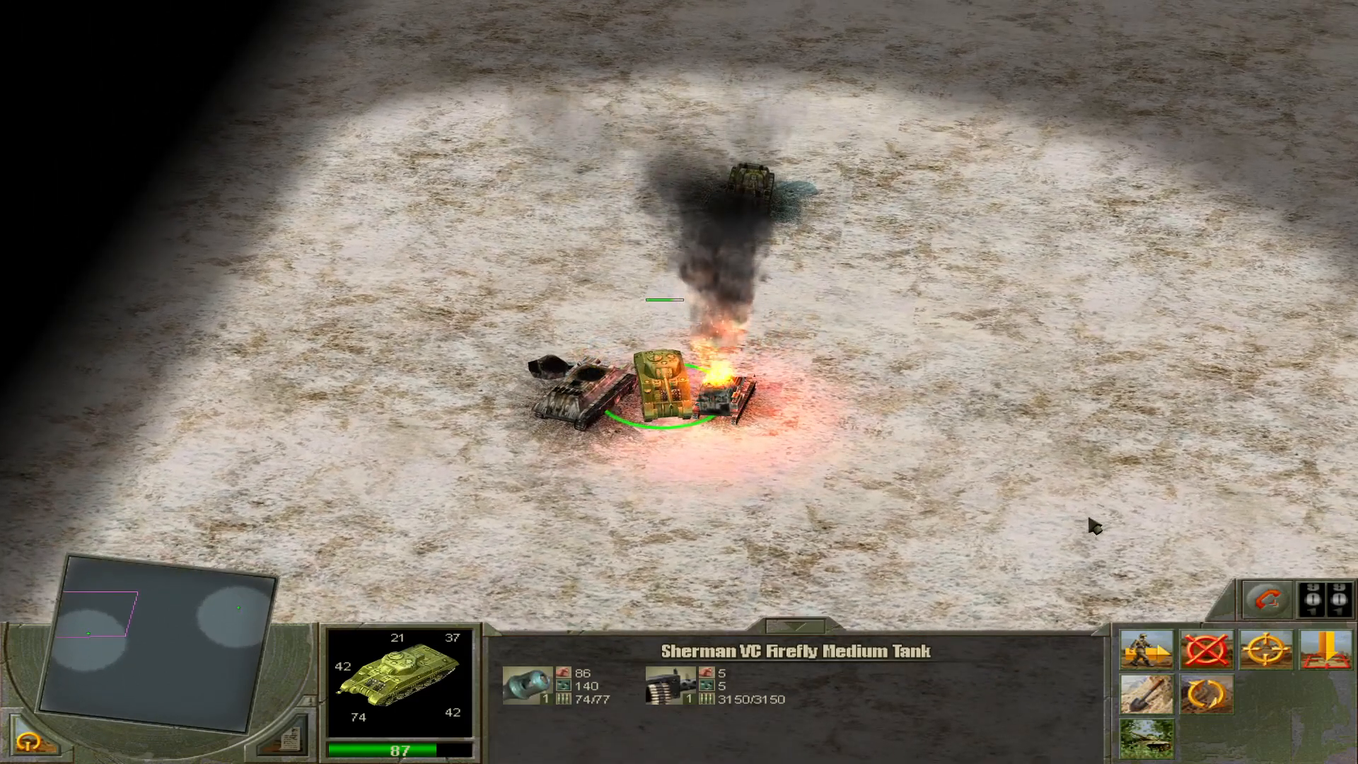
pyautogui.moveTo(882, 497)
pyautogui.mouseDown(button='middle')
pyautogui.moveTo(813, 540)
pyautogui.moveTo(773, 467)
pyautogui.mouseUp(button='middle')
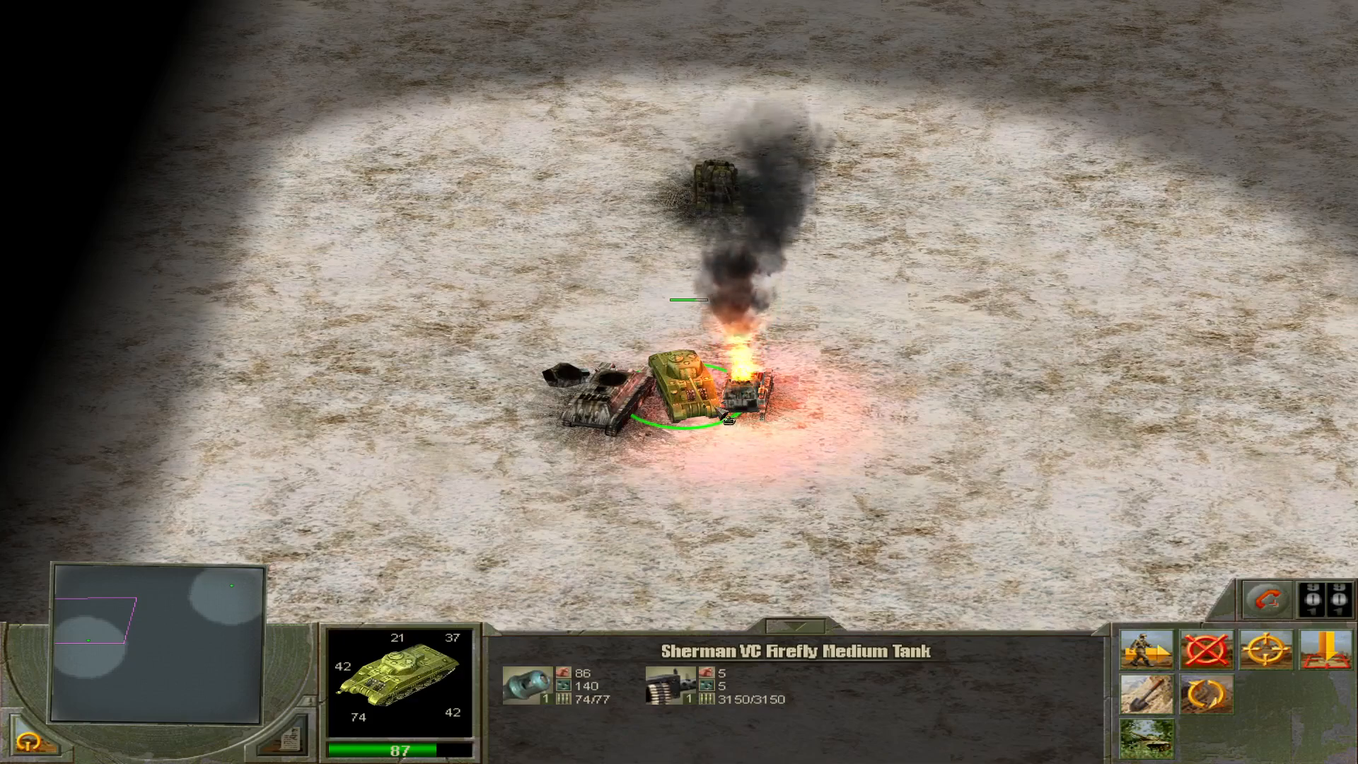
pyautogui.click(231, 590)
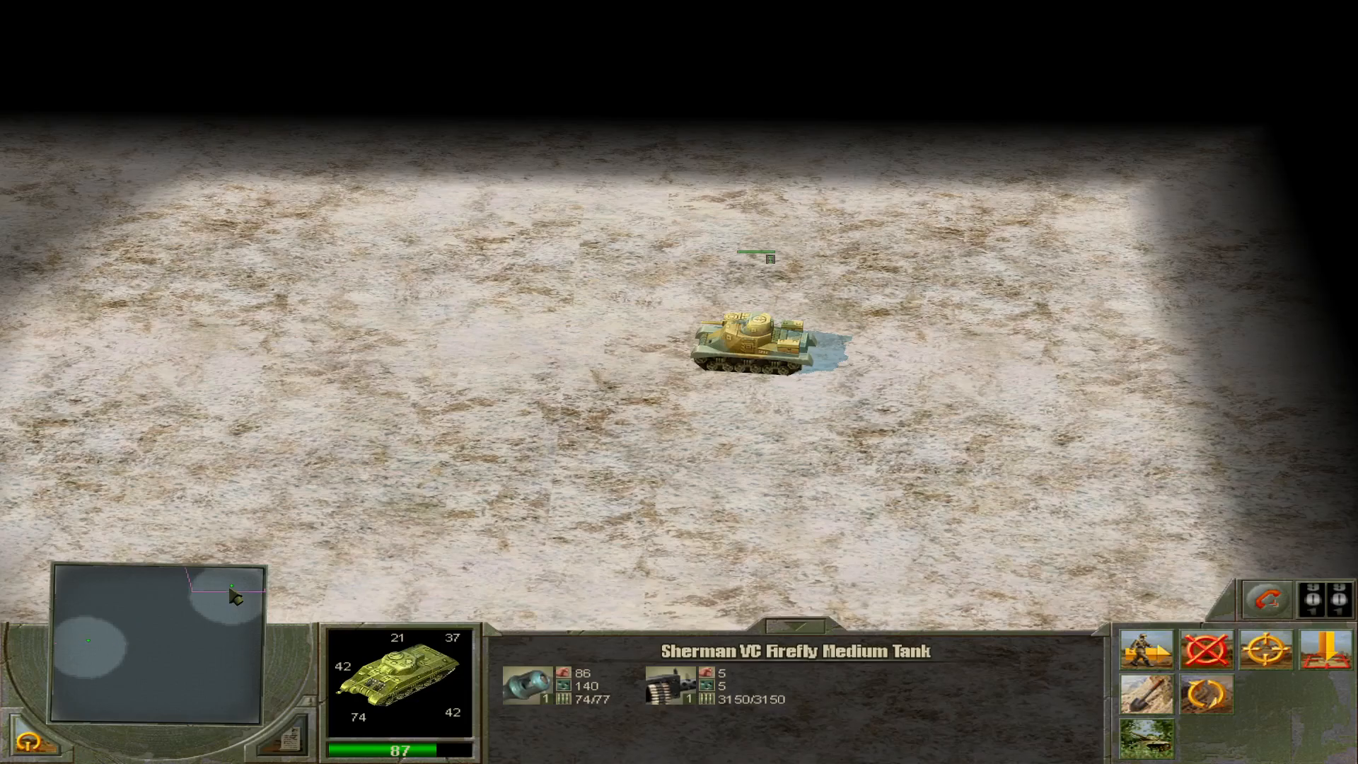
pyautogui.click(99, 646)
pyautogui.moveTo(764, 492); pyautogui.dragTo(765, 492, button='middle')
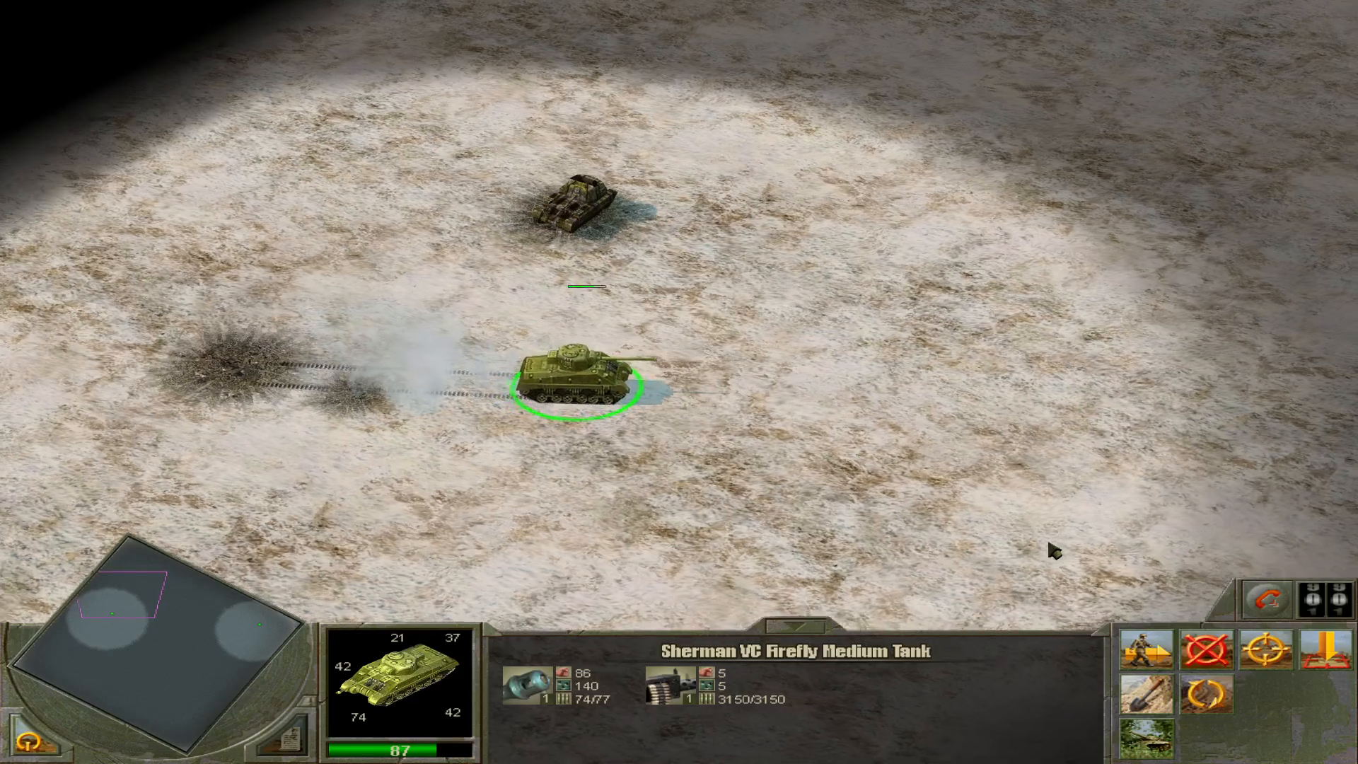
pyautogui.moveTo(1052, 549); pyautogui.dragTo(1052, 549, button='middle')
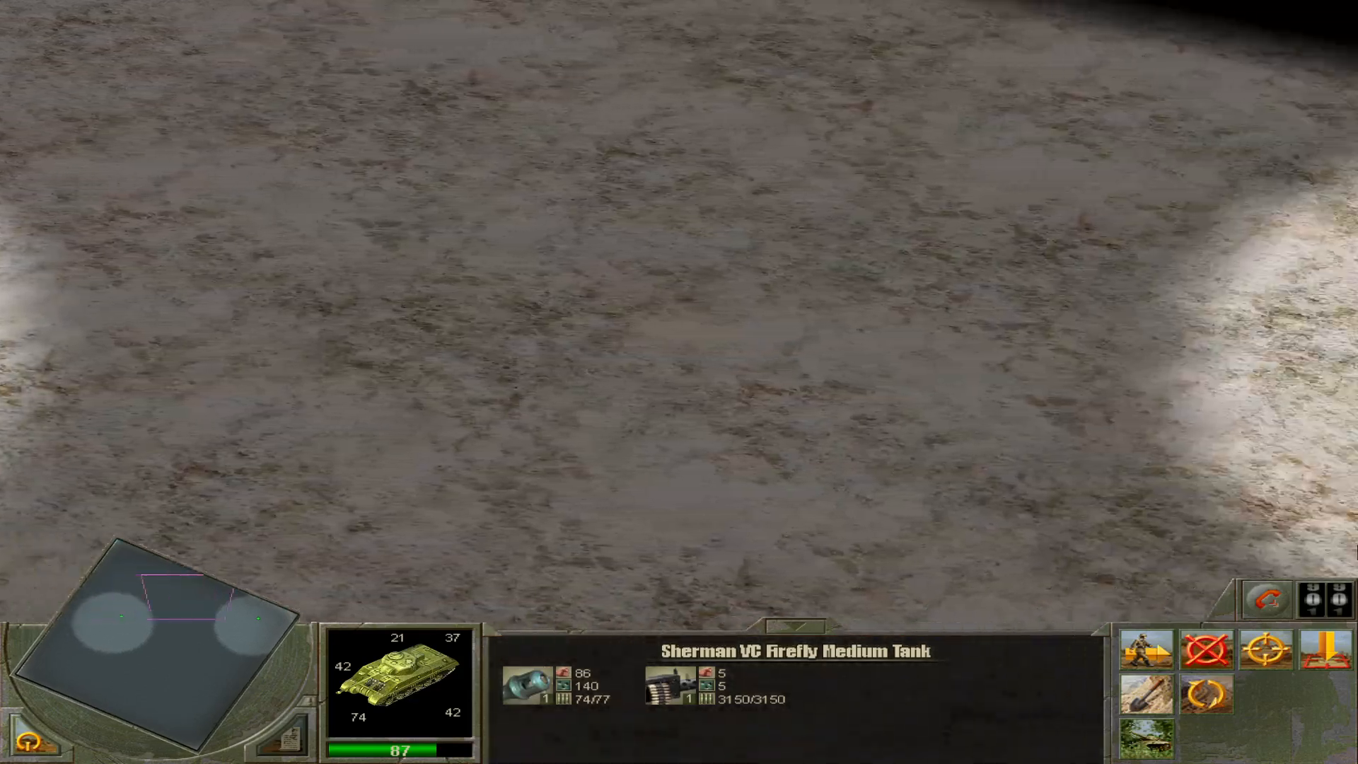
# Raise the game speed to 5 until the Firefly reaches the dug-in Grant, and lower it back to 0.
pyautogui.press('KP_Add')
pyautogui.press('KP_Add')
pyautogui.press('KP_Add')
pyautogui.press('KP_Add')
pyautogui.press('KP_Add')
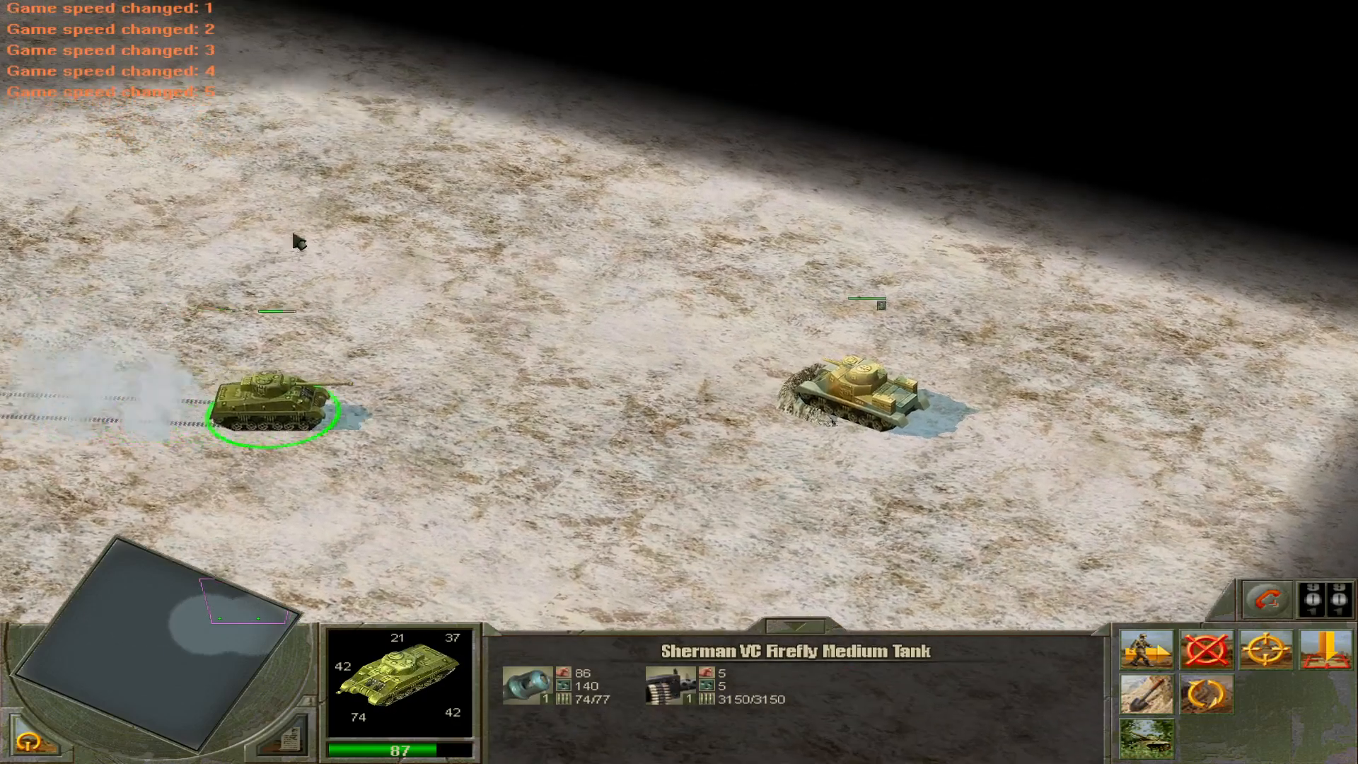
pyautogui.press('KP_Subtract')
pyautogui.press('KP_Subtract')
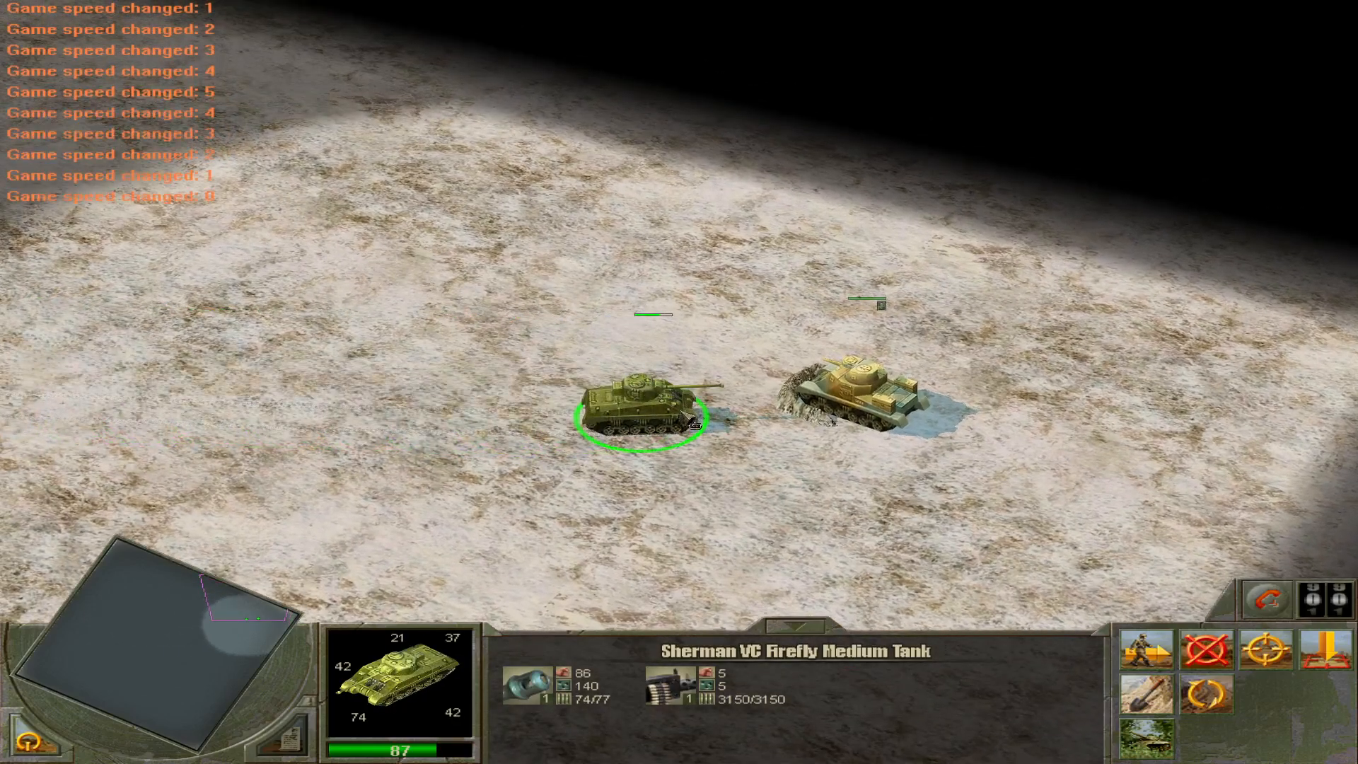
pyautogui.press('KP_Subtract')
pyautogui.press('KP_Subtract')
pyautogui.press('KP_Subtract')
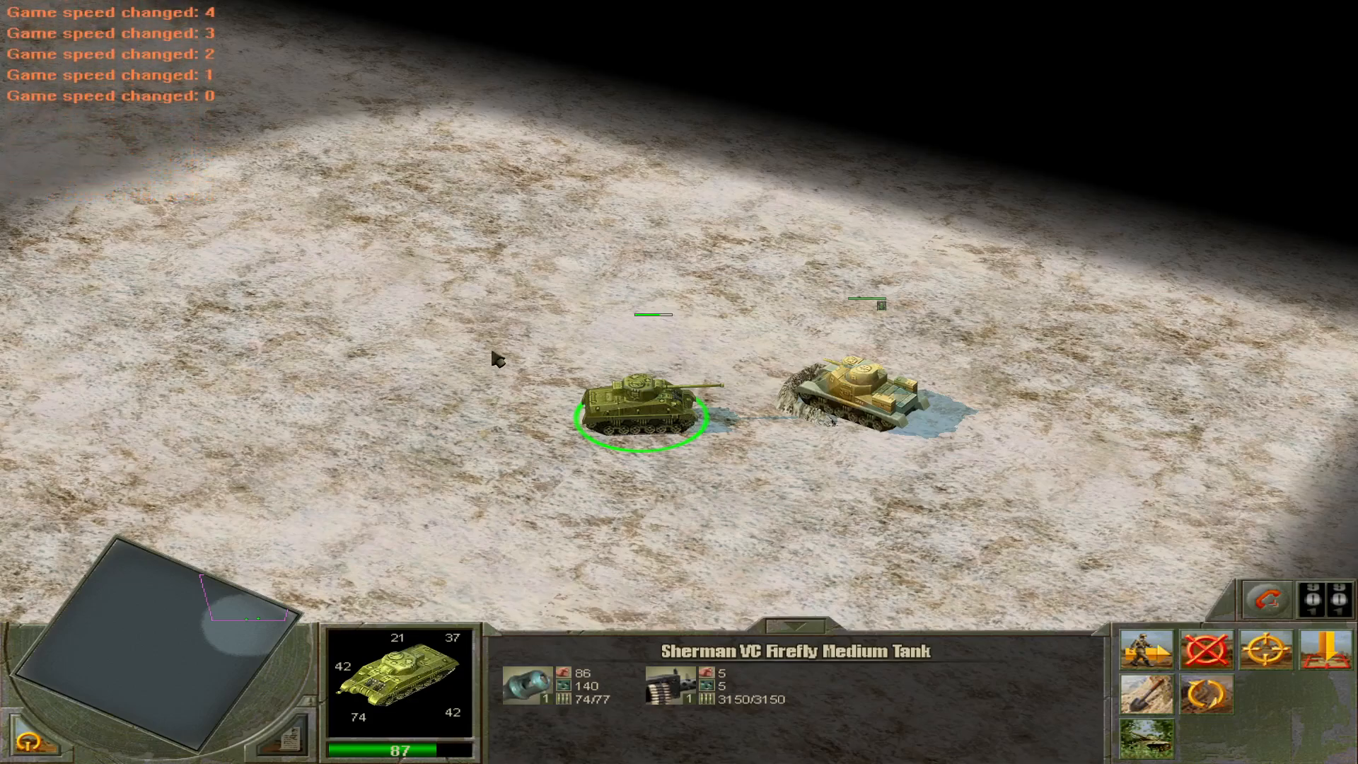
# Exit the game to Windows and return to the Unit Tutorial map in the Blitzkrieg 2 Editor.
pyautogui.press('Escape')
pyautogui.click(632, 263)
pyautogui.click(629, 305)
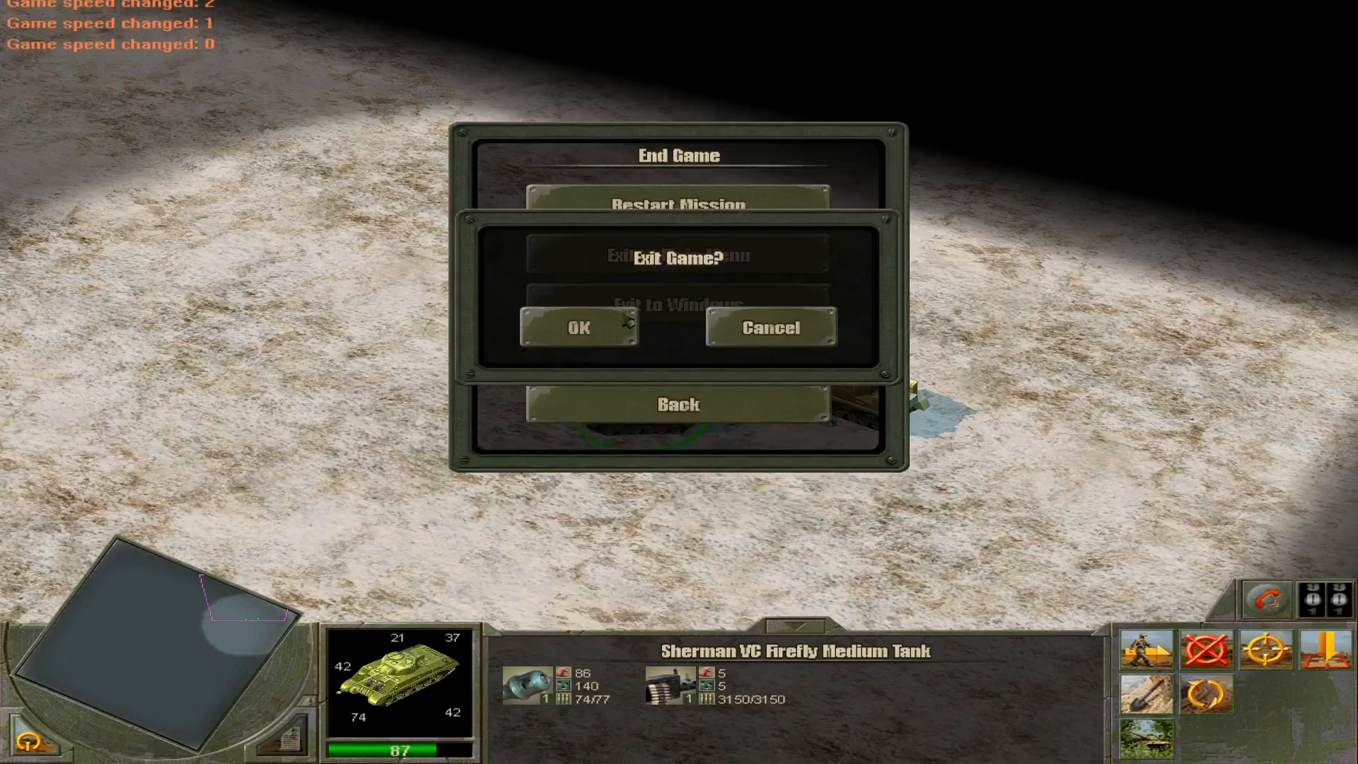
pyautogui.click(608, 325)
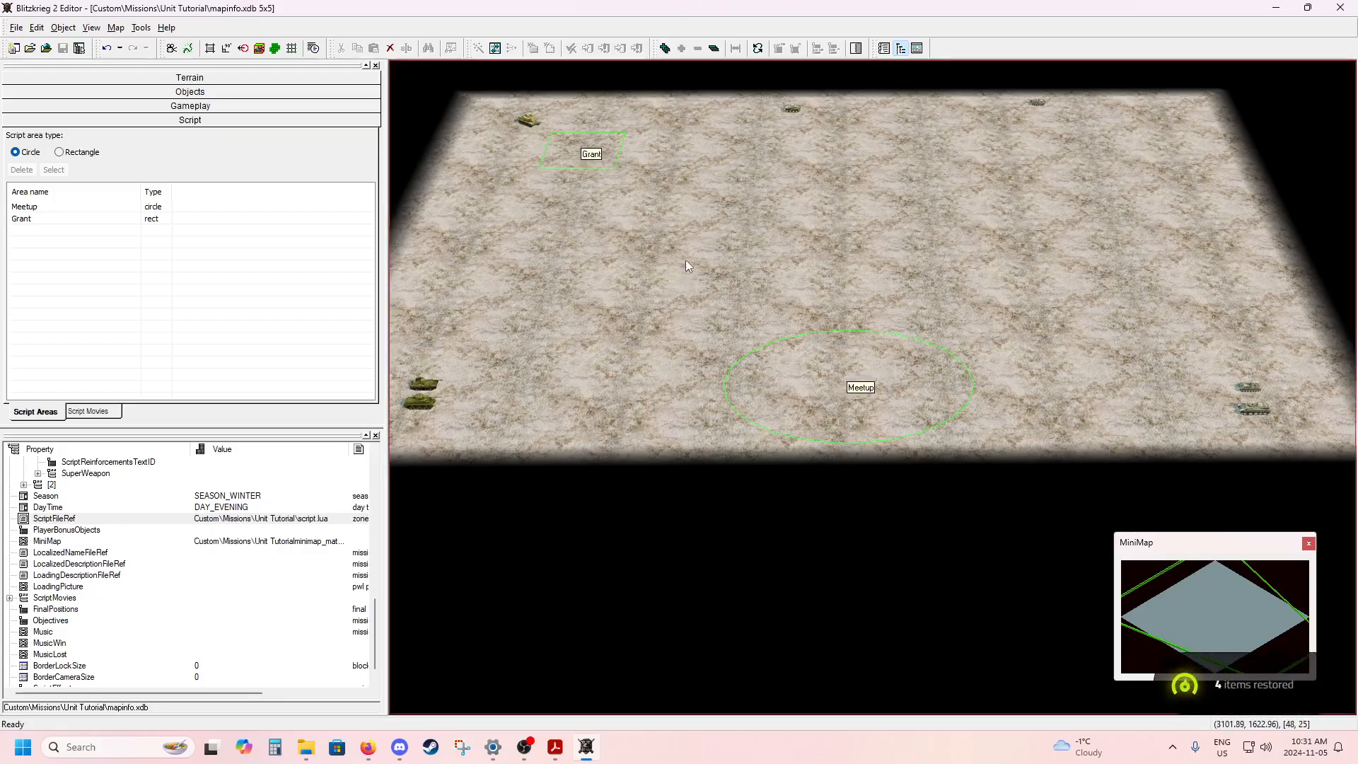
pyautogui.scroll(3, 686, 267)
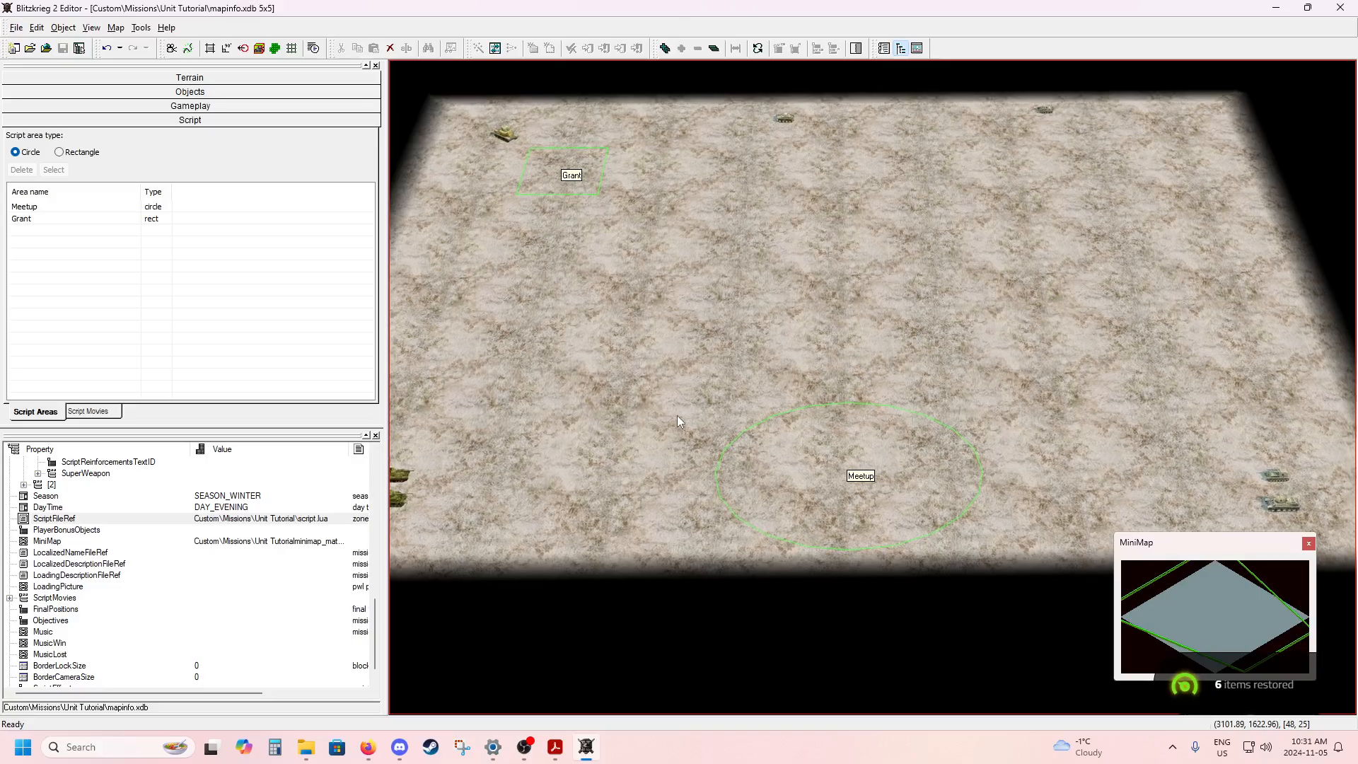
pyautogui.scroll(2, 677, 414)
pyautogui.scroll(1, 652, 380)
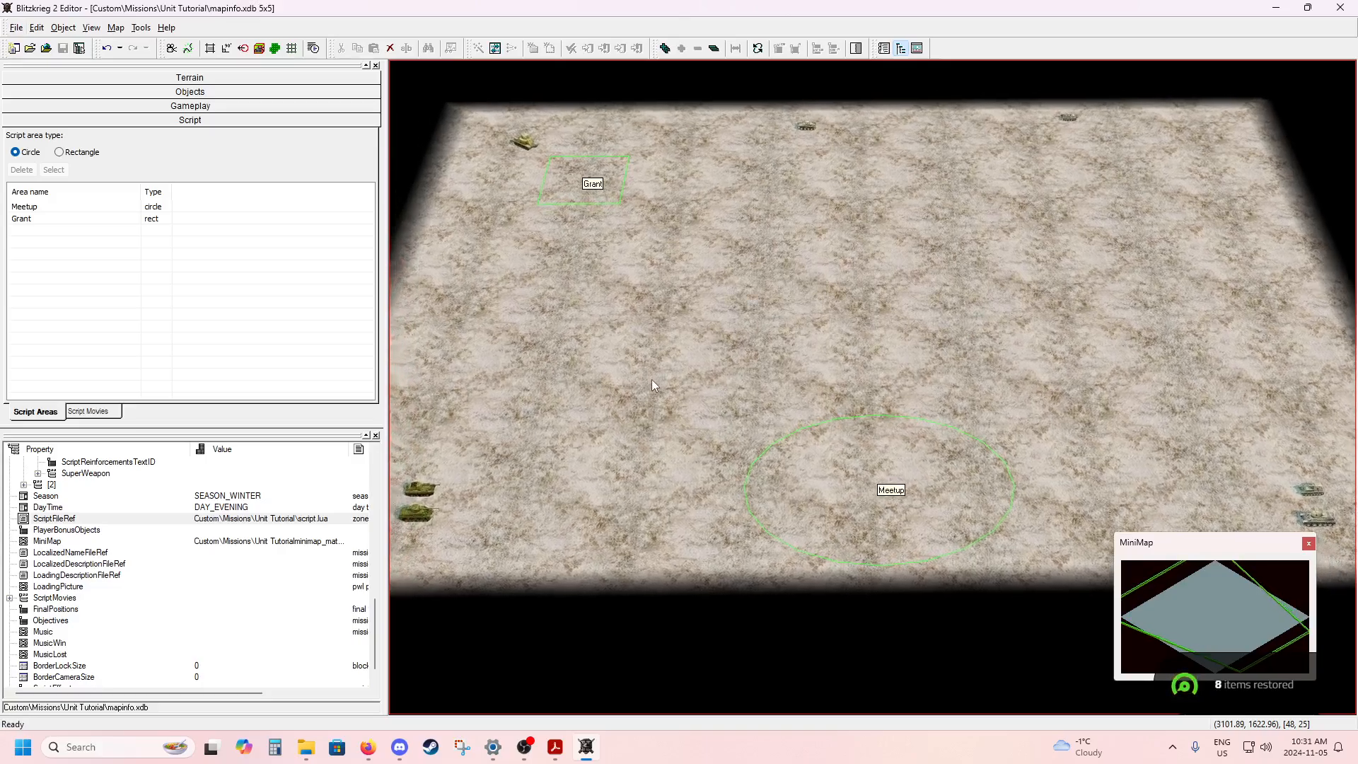